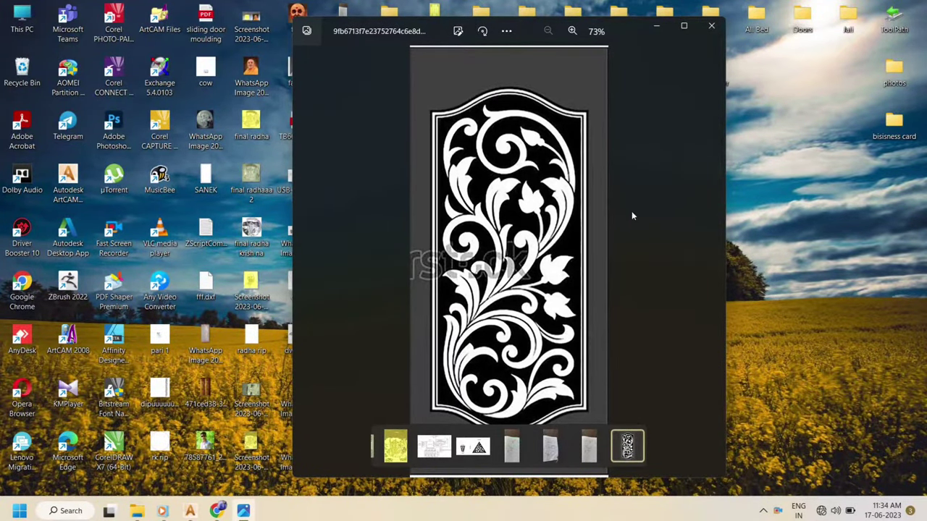
Look over the ornamental floral panel picture in the image viewer and close it
drag(435, 31, 538, 34)
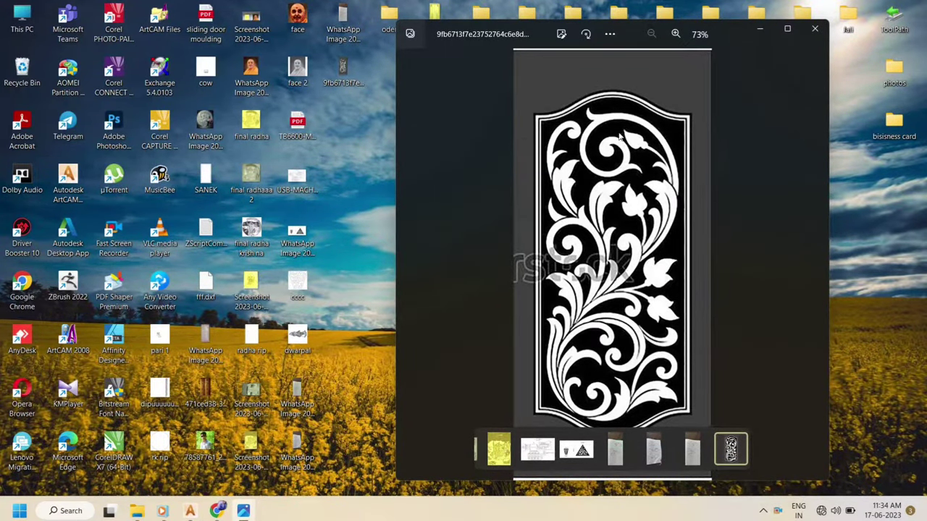
drag(543, 36, 438, 51)
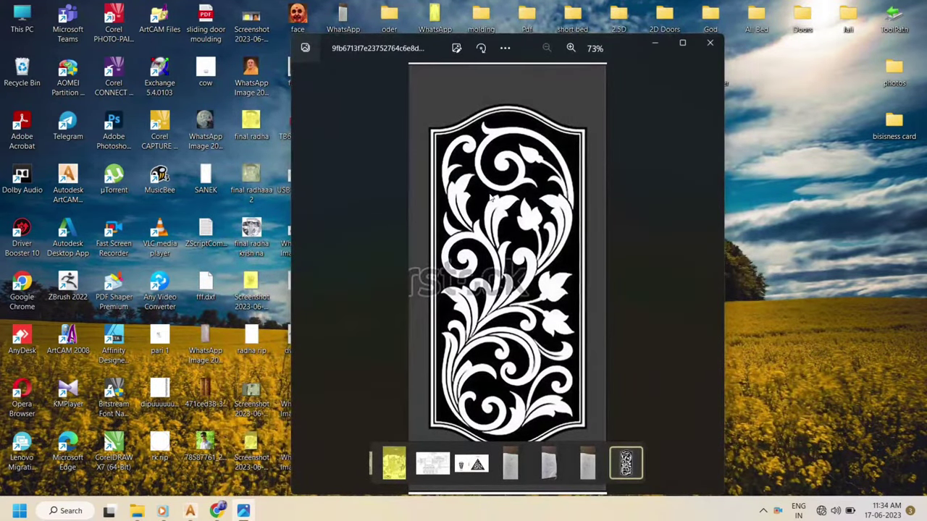
click(709, 45)
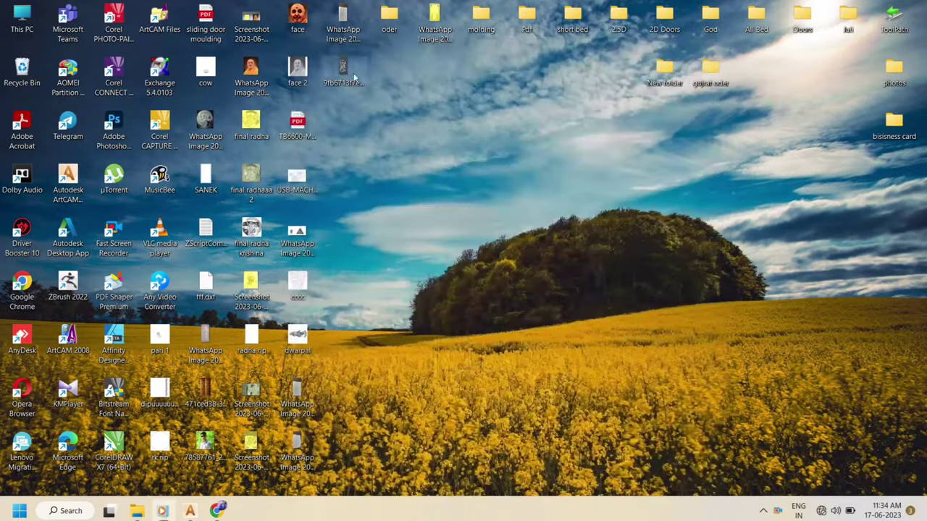
Open the floral panel image in ArtCAM as a model 1200 mm high and 555 mm wide
drag(347, 71, 69, 181)
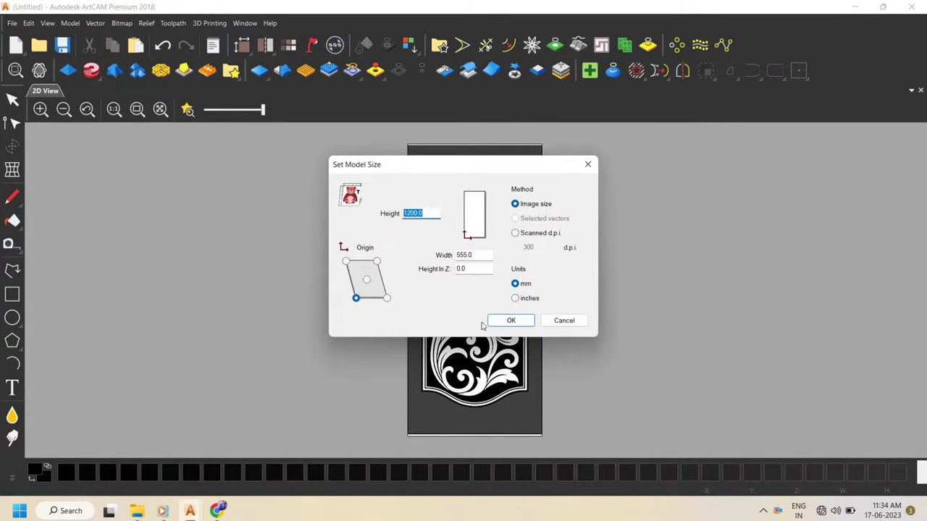
drag(452, 173, 527, 231)
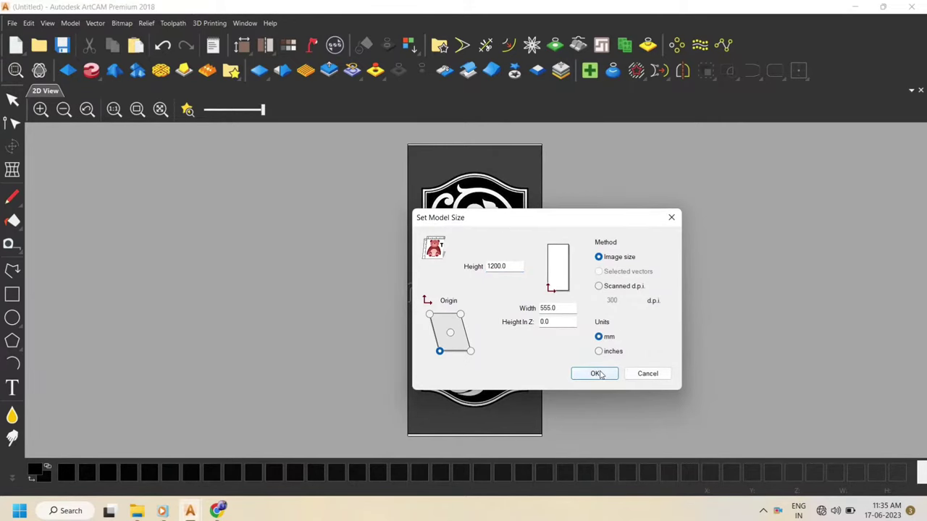
click(596, 373)
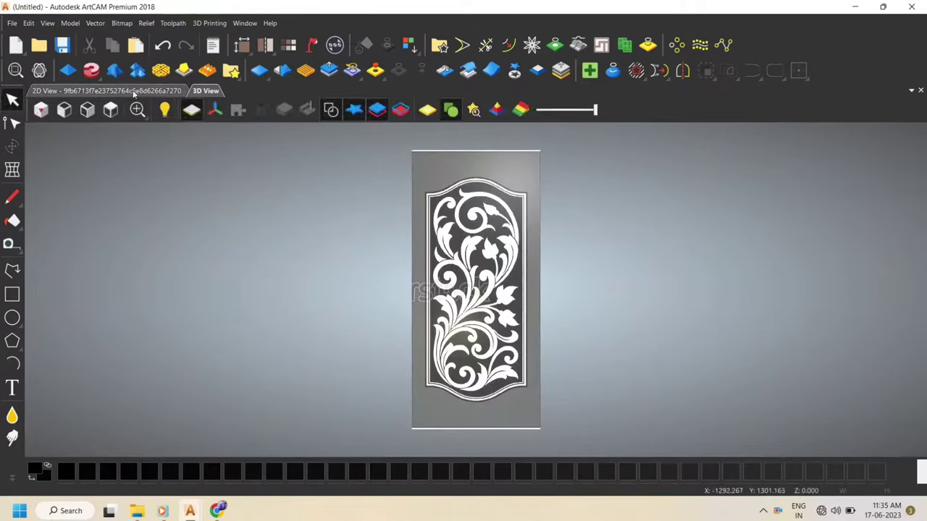
Show the panel in the 2D view and fade the bitmap to light grey for tracing
click(35, 91)
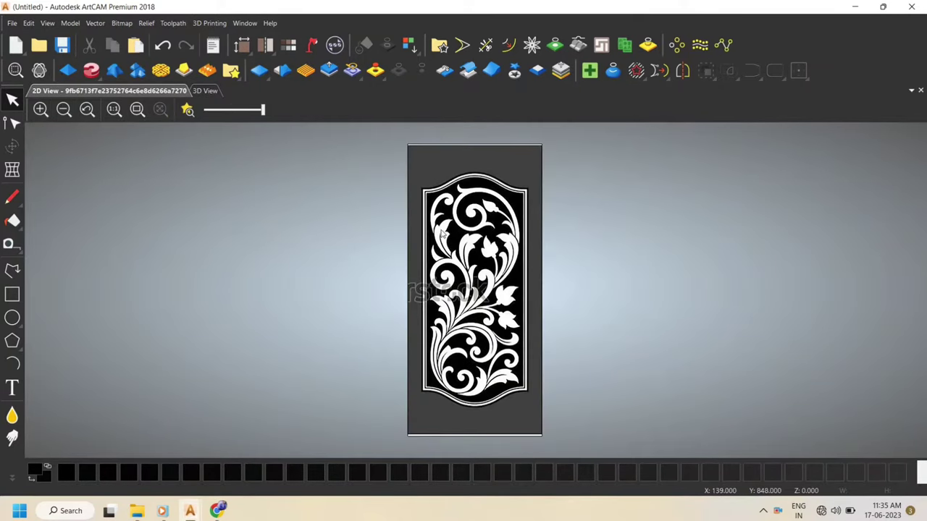
drag(261, 121, 220, 122)
scroll(464, 210, up, 5)
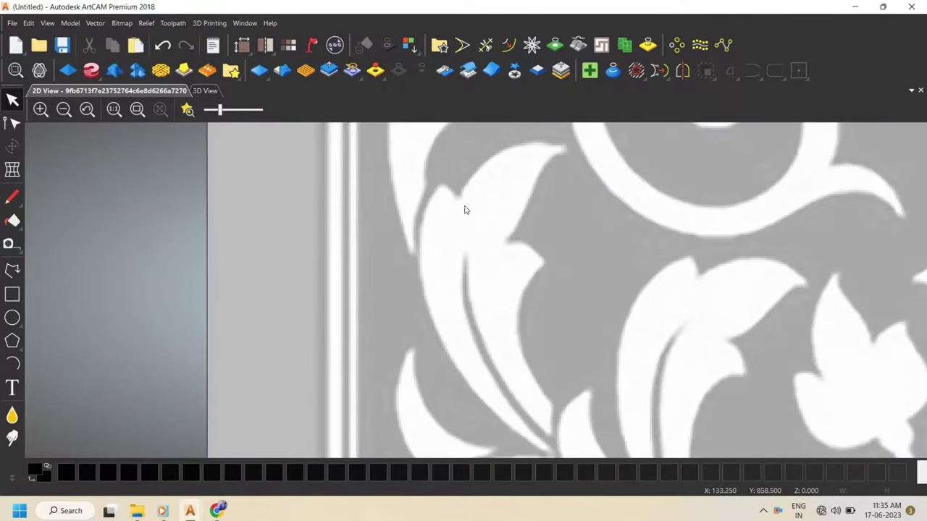
scroll(463, 217, down, 5)
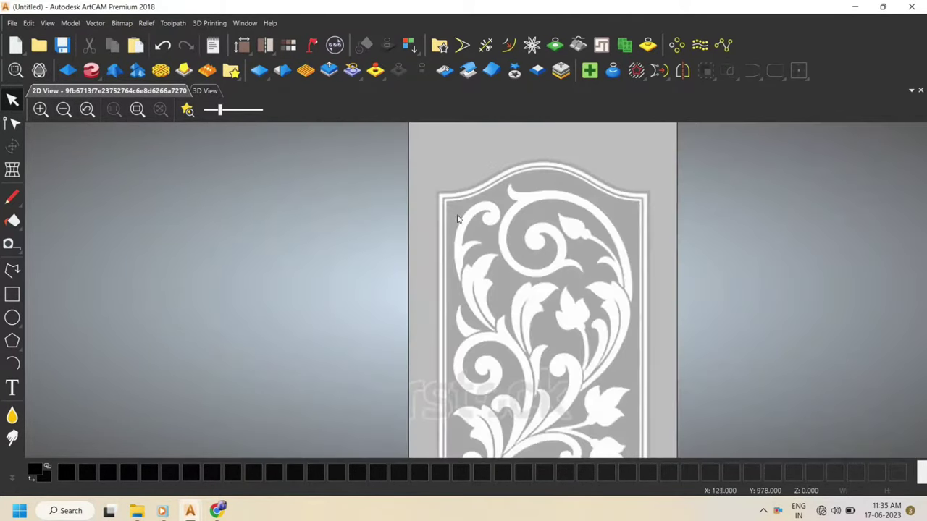
click(12, 270)
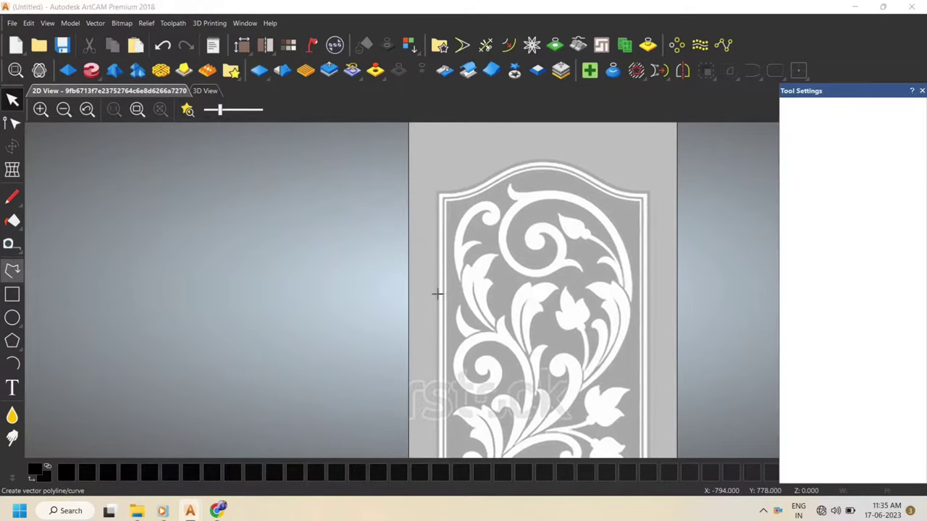
scroll(595, 244, up, 2)
scroll(521, 213, up, 2)
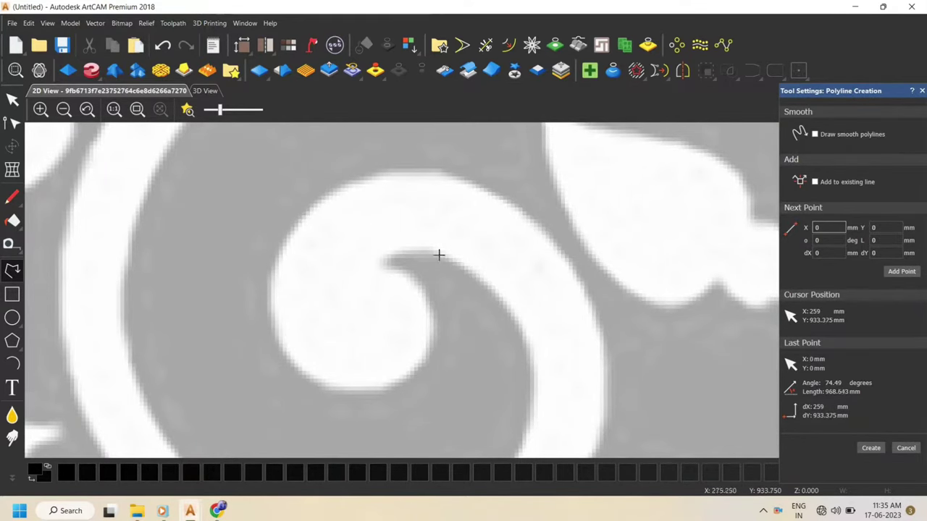
scroll(427, 290, down, 5)
scroll(459, 348, up, 1)
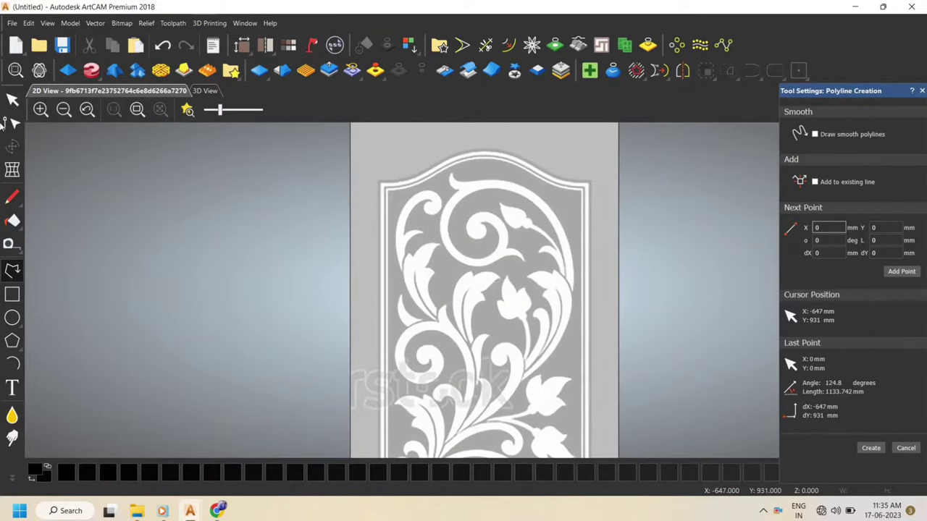
click(12, 100)
Examine the scrolls, leaves, buds and border of the faded panel image from the whole design down to details
scroll(516, 360, down, 2)
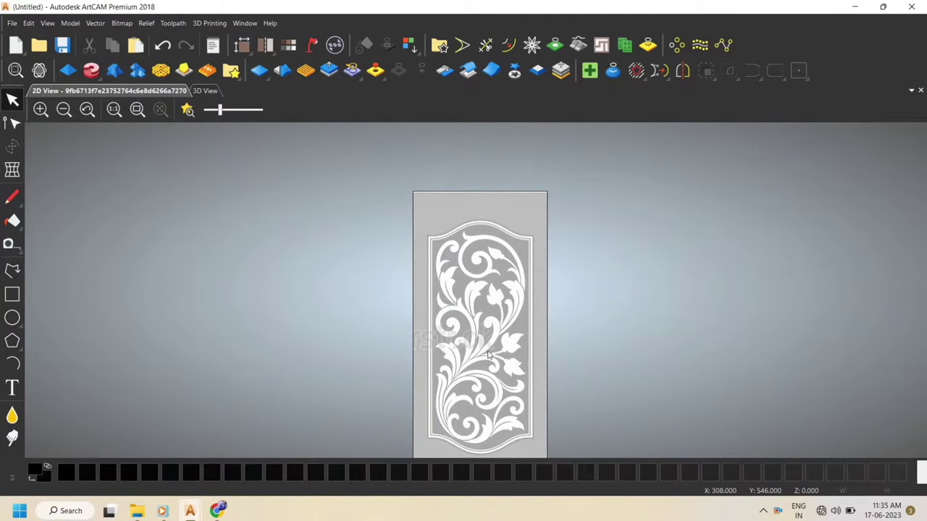
scroll(491, 276, down, 3)
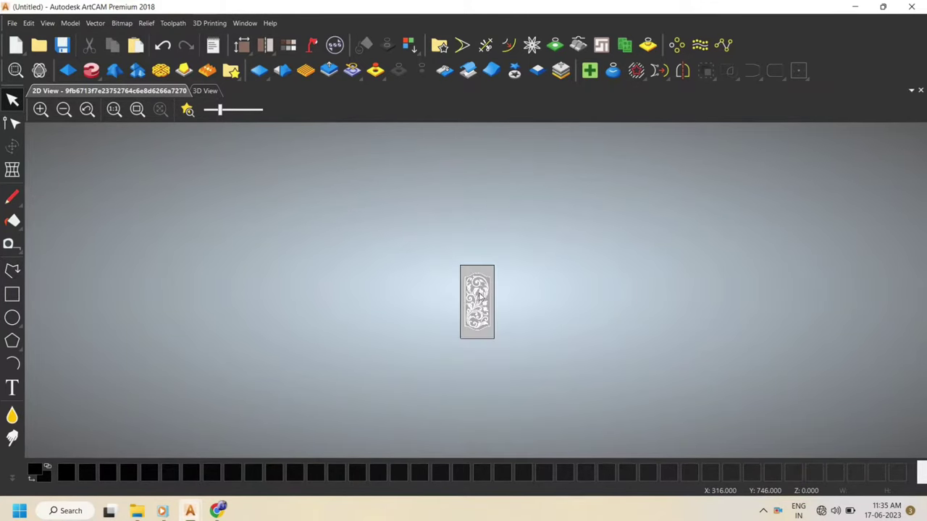
scroll(478, 314, up, 6)
scroll(459, 253, down, 5)
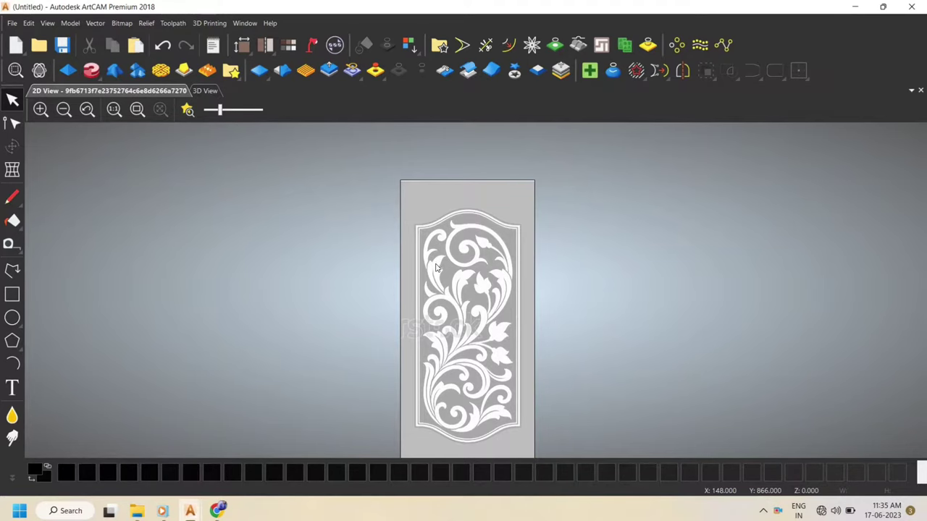
scroll(481, 353, up, 1)
scroll(401, 318, up, 1)
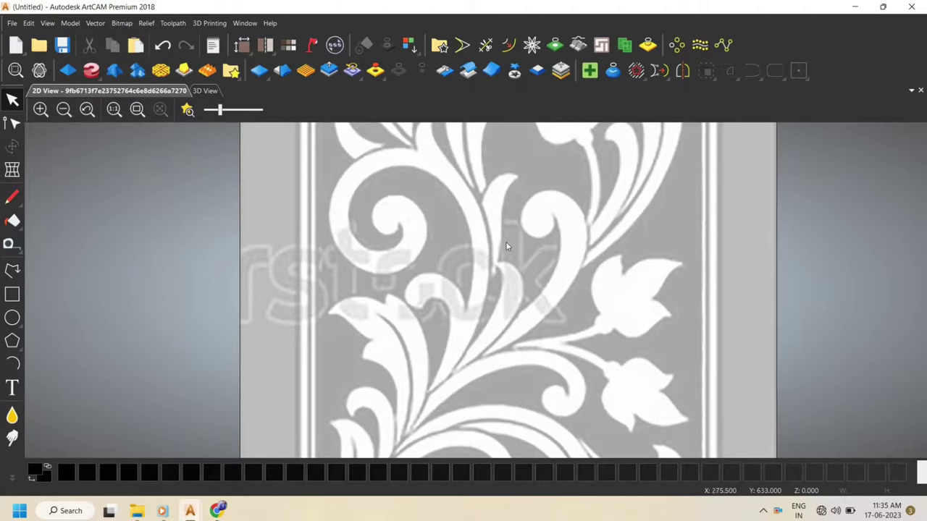
scroll(497, 280, down, 3)
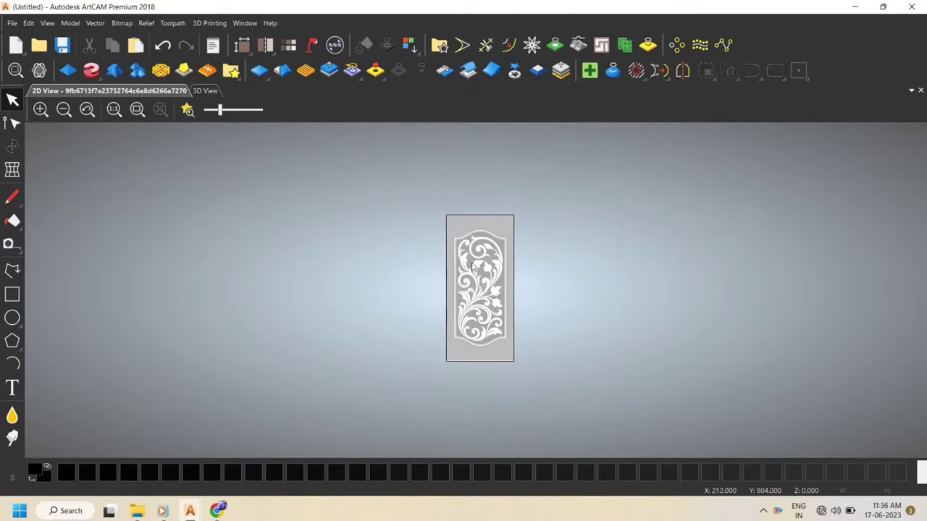
scroll(472, 263, up, 2)
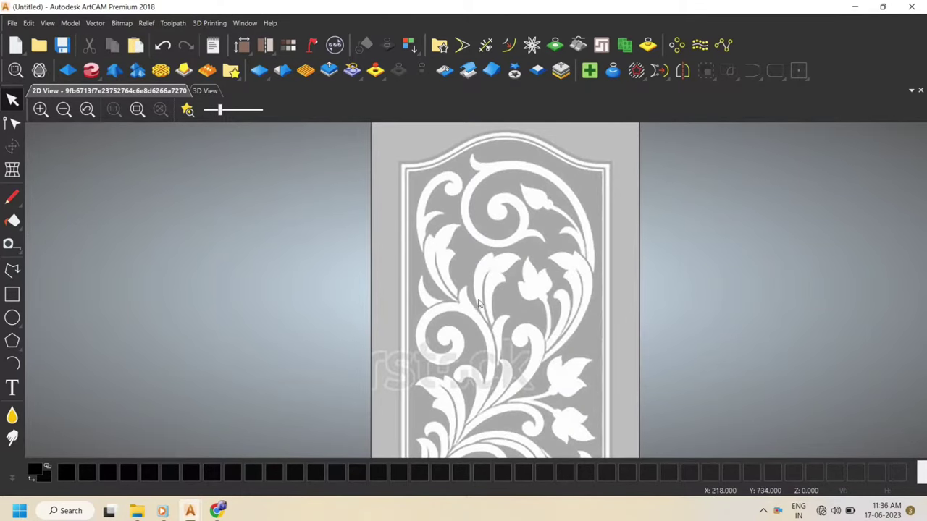
scroll(515, 343, down, 2)
scroll(500, 416, up, 2)
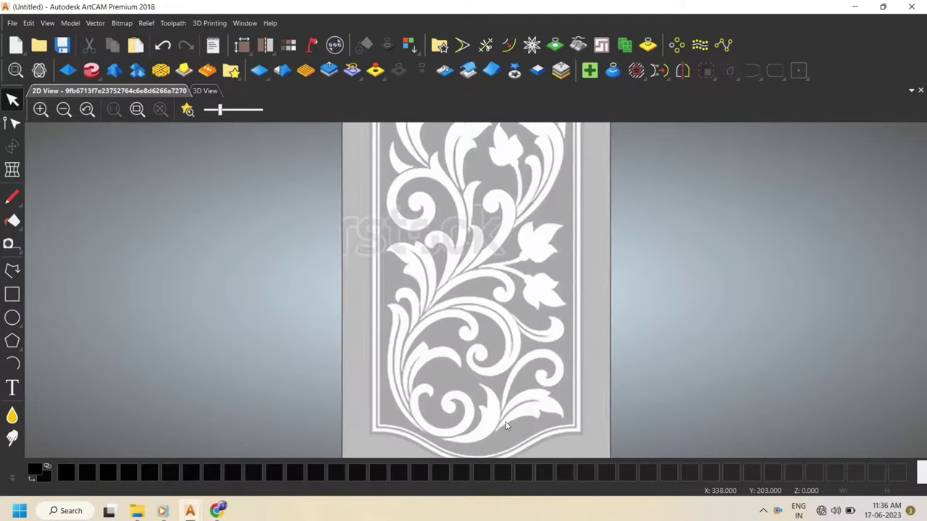
scroll(504, 211, down, 2)
scroll(518, 195, up, 4)
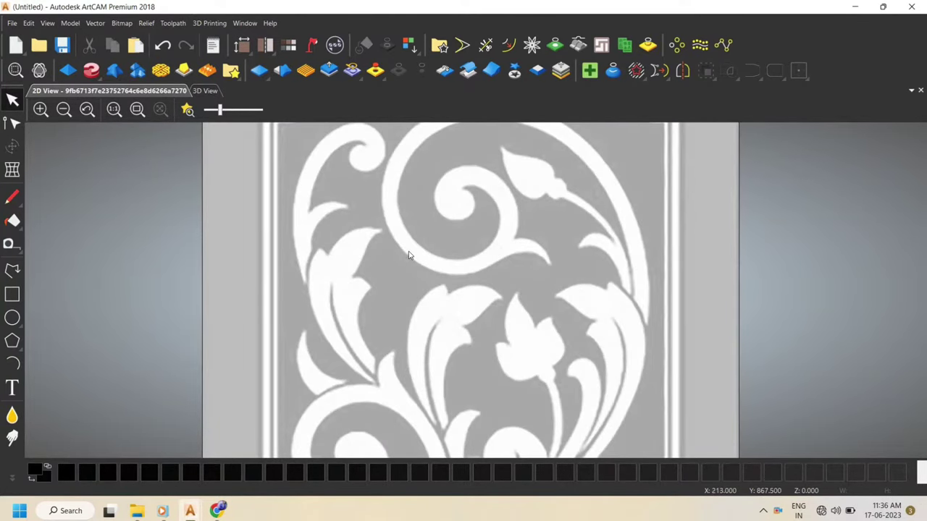
scroll(536, 255, down, 2)
scroll(482, 223, up, 4)
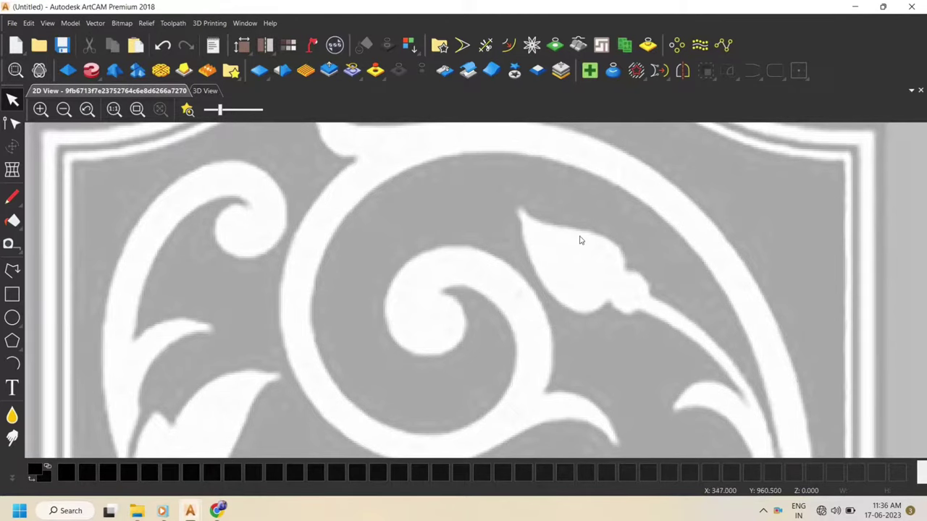
scroll(631, 261, down, 6)
scroll(507, 373, up, 2)
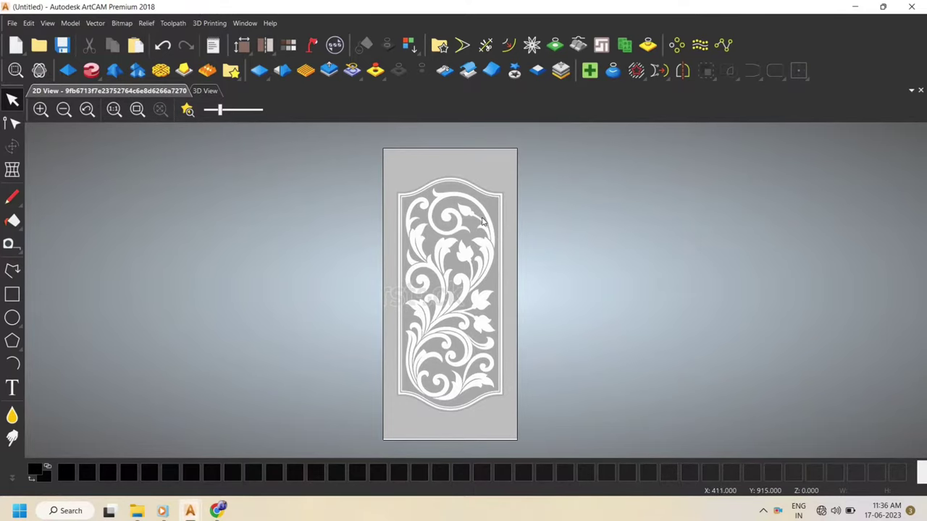
scroll(472, 211, up, 2)
scroll(404, 241, up, 2)
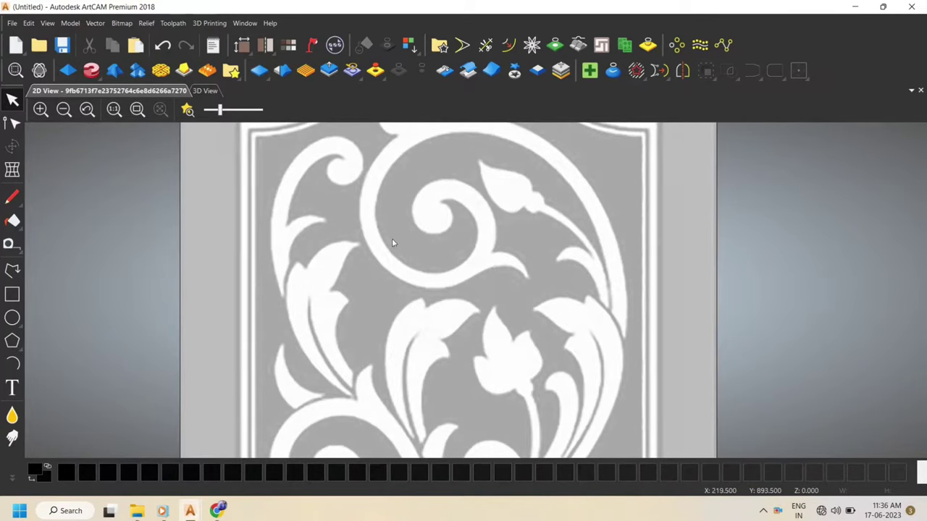
Draw a rough six-point open polyline along the inner edge of the large upper scroll, from the spiral's centre to the stem on its outer side
click(12, 270)
scroll(456, 193, up, 2)
scroll(428, 215, up, 2)
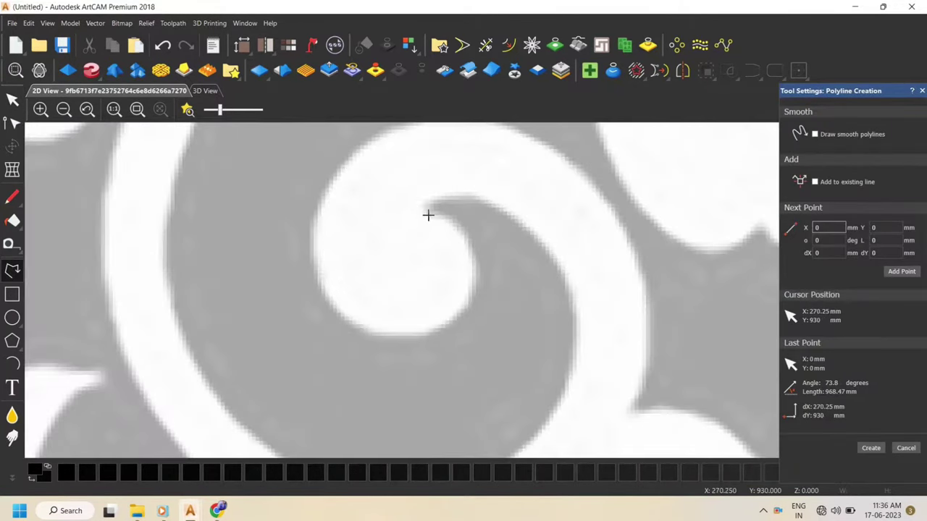
click(420, 207)
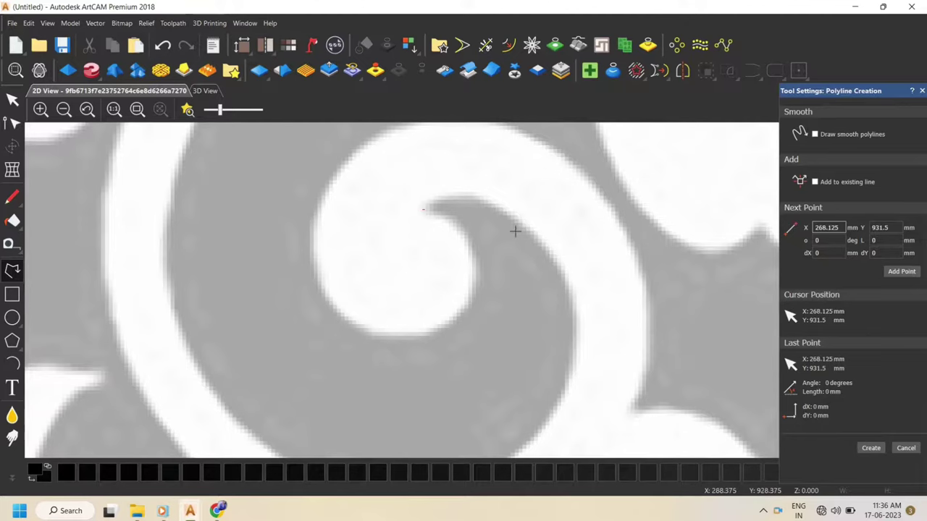
click(573, 304)
scroll(410, 324, down, 4)
click(410, 313)
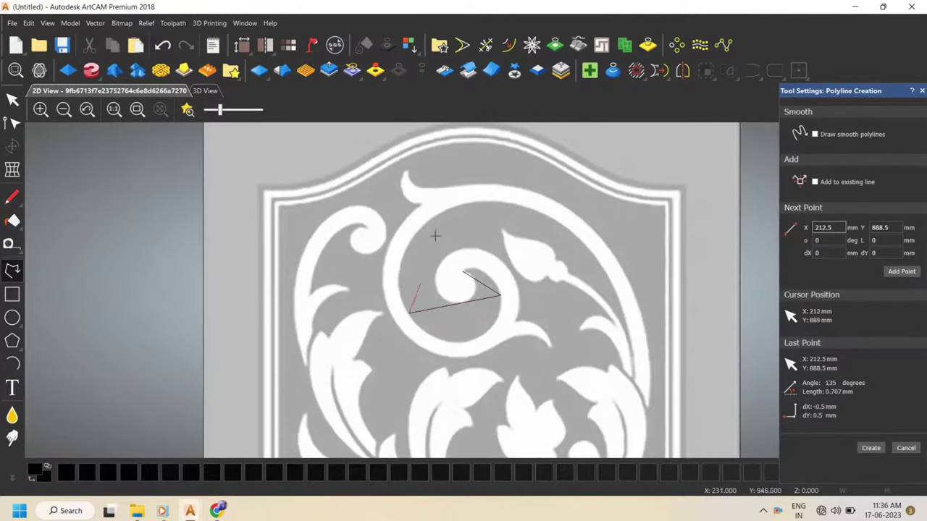
click(476, 199)
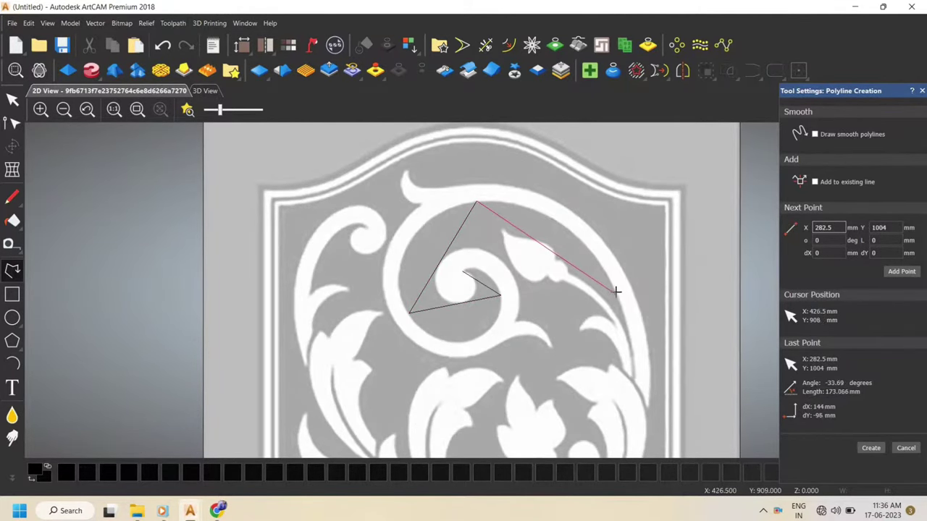
click(615, 290)
scroll(632, 365, up, 3)
click(639, 422)
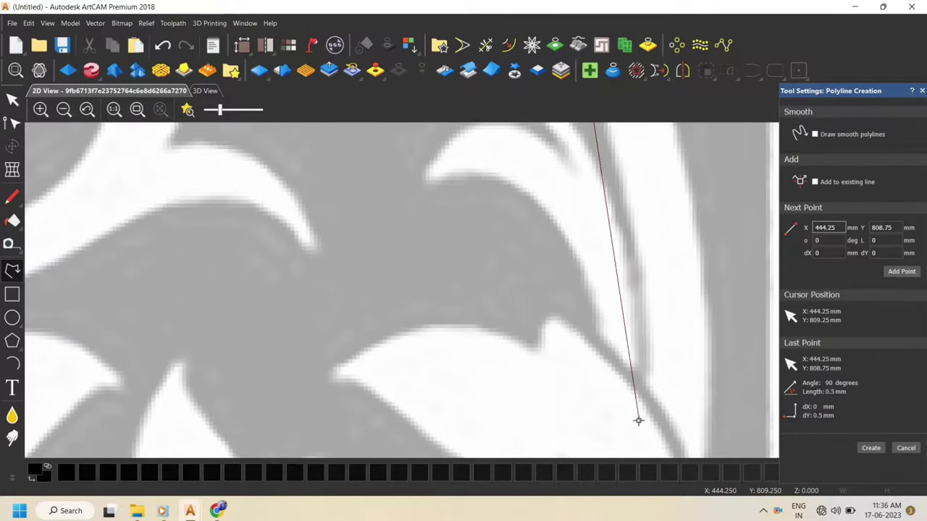
right_click(639, 421)
Convert the four intermediate nodes of the scroll polyline to smooth nodes in node editing
scroll(616, 296, down, 1)
key(n)
scroll(543, 178, down, 5)
scroll(459, 262, up, 3)
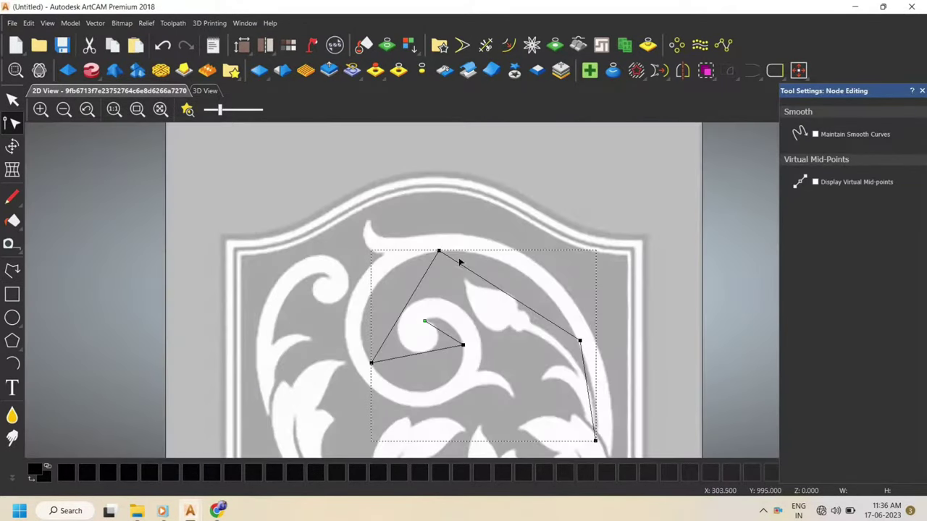
click(439, 251)
key(s)
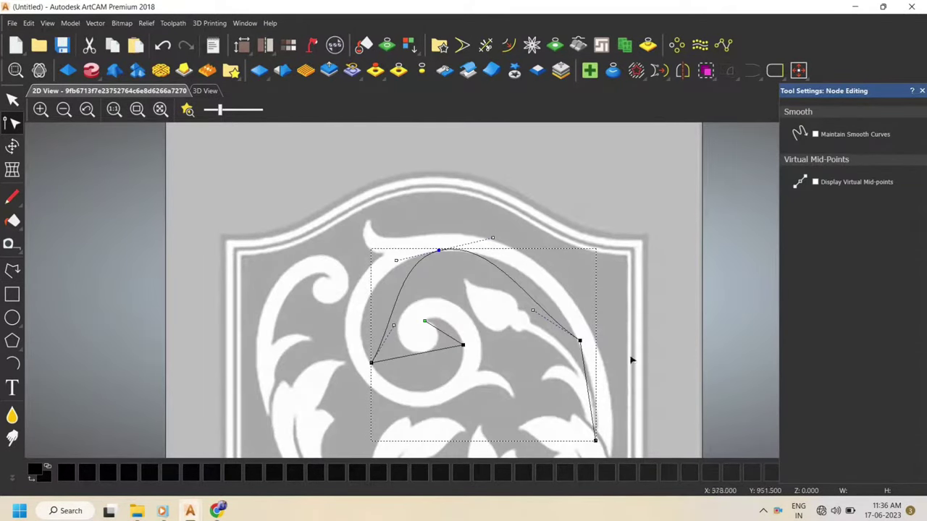
click(579, 340)
key(s)
click(370, 362)
key(s)
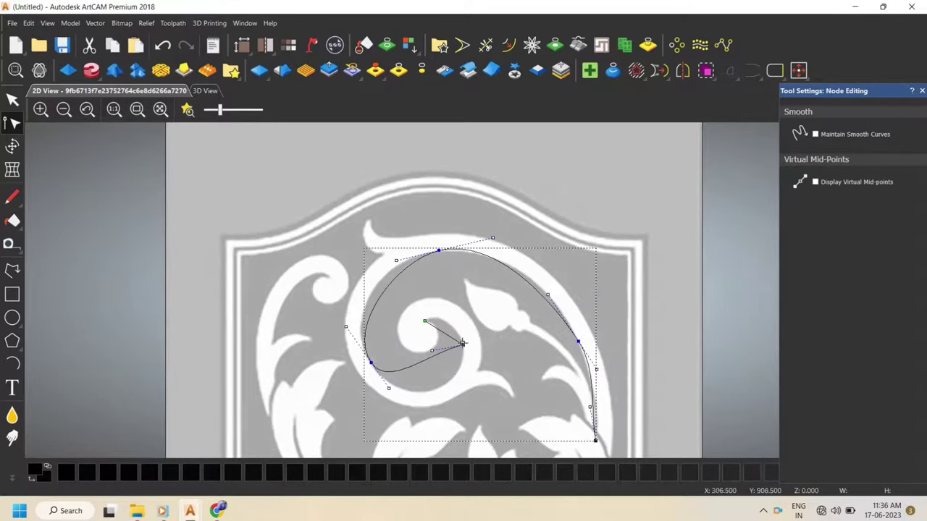
click(463, 343)
key(s)
Adjust the curve handles around the spiral's start and lower bend so the line follows the inner edge of the scroll
drag(437, 329, 437, 312)
drag(458, 375, 470, 404)
drag(388, 387, 392, 398)
drag(346, 327, 337, 306)
drag(471, 405, 467, 401)
scroll(444, 318, up, 2)
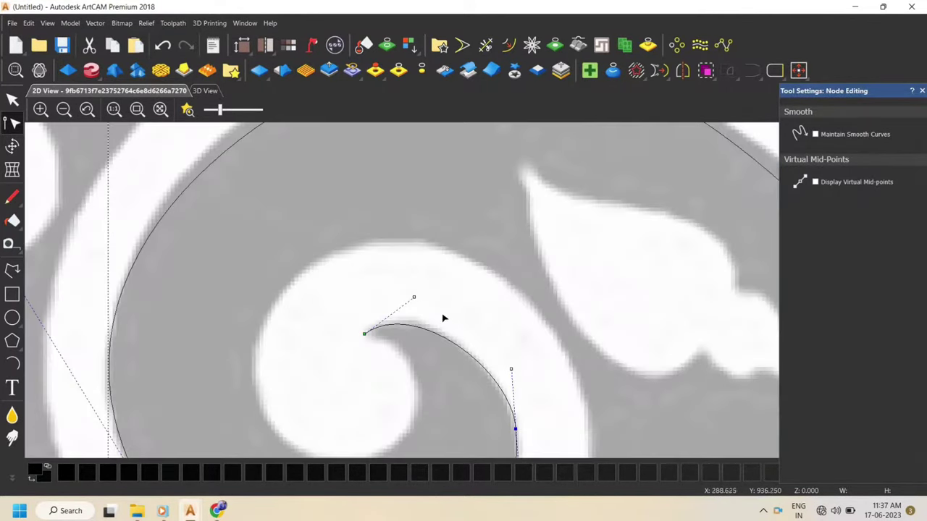
drag(415, 298, 427, 295)
scroll(449, 304, down, 2)
scroll(465, 234, up, 1)
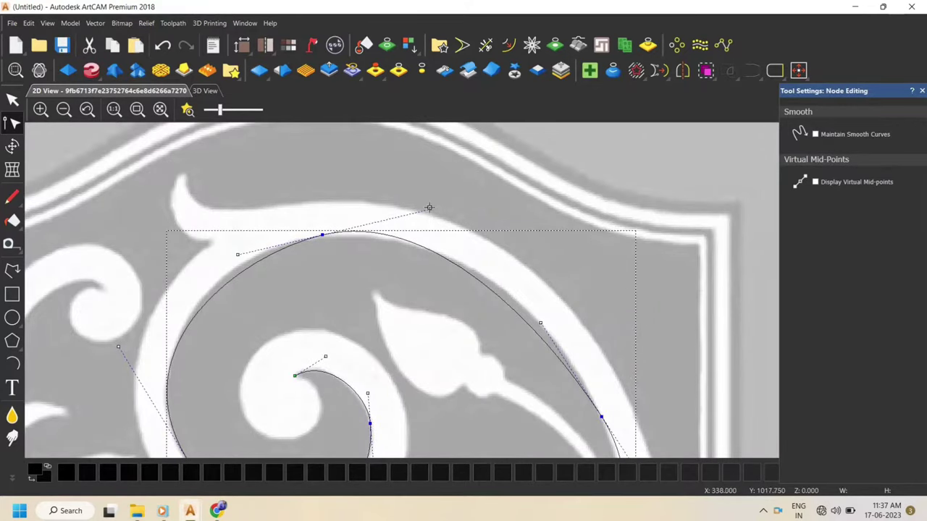
Reshape the curve at the crown of the scroll by adjusting its handle and shifting the node onto the inner edge
drag(429, 208, 468, 222)
drag(323, 236, 321, 239)
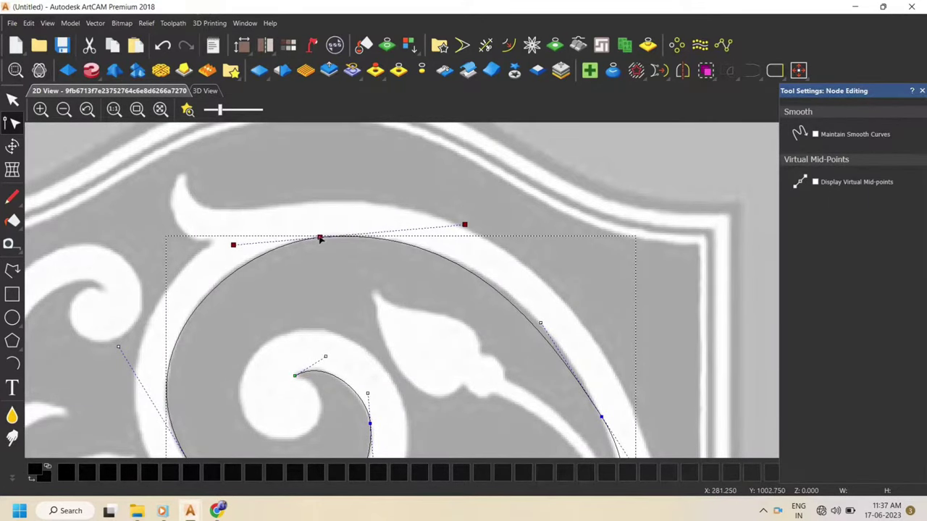
scroll(479, 288, down, 2)
scroll(511, 344, up, 2)
scroll(510, 344, down, 2)
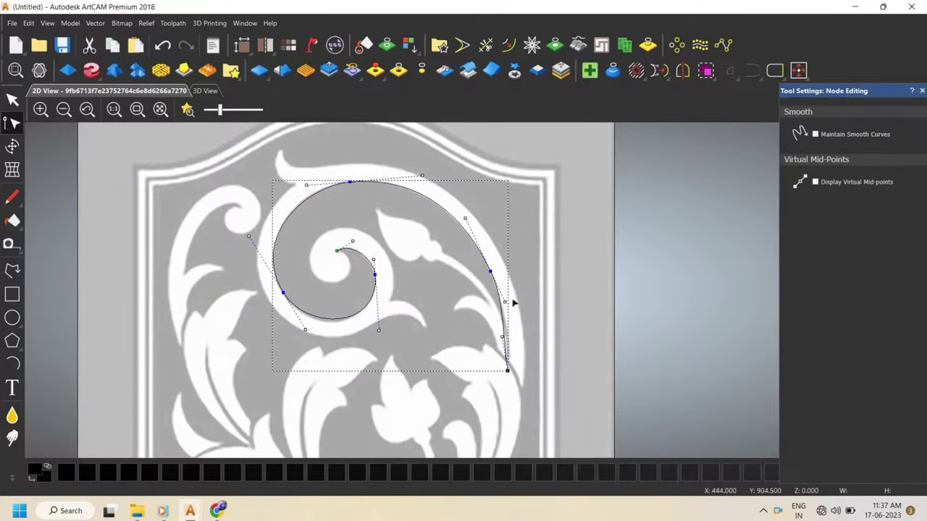
Adjust the curve handle along the lower stem so the line follows the scroll's inner edge, and deselect the curve
scroll(509, 304, up, 2)
drag(492, 340, 506, 345)
scroll(478, 290, down, 2)
scroll(438, 244, up, 1)
click(428, 250)
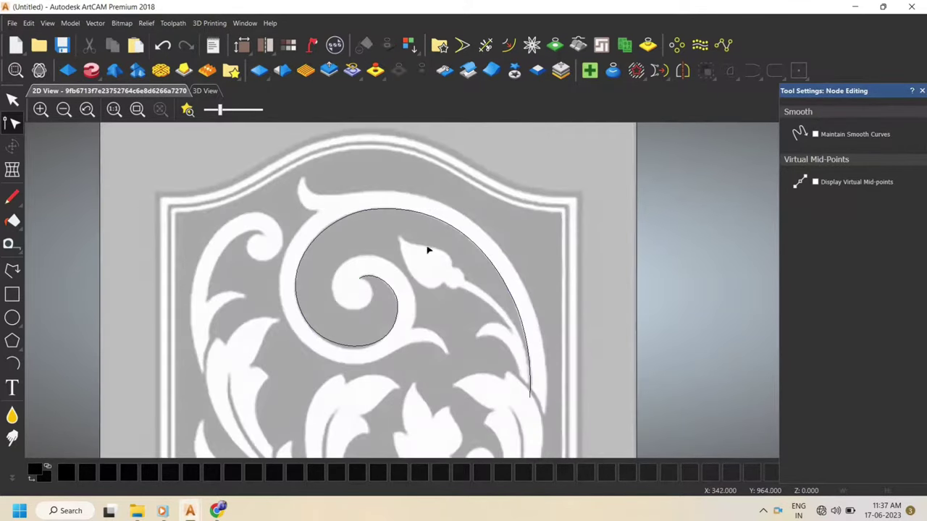
Start a polyline at the outer edge of the spiral's centre and place points around its bend to the small leaf spur's tip
click(13, 271)
scroll(358, 276, up, 2)
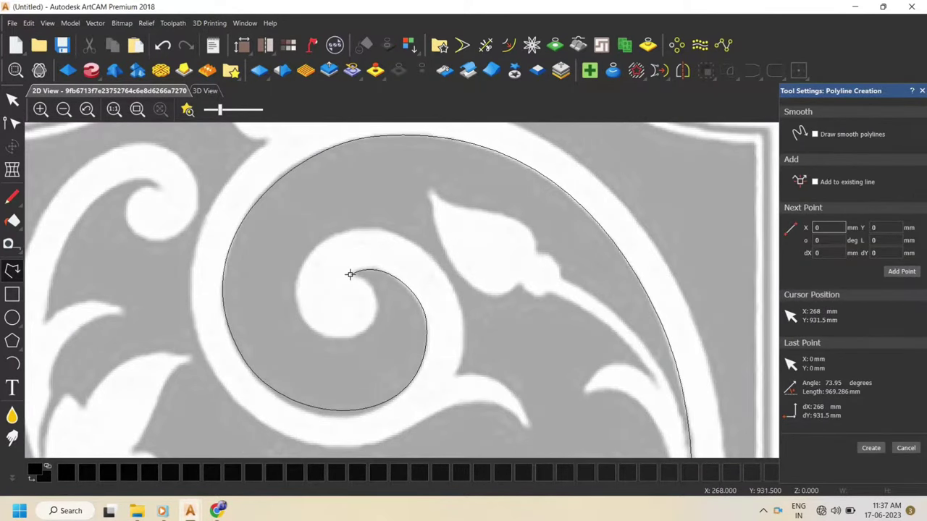
scroll(350, 274, down, 2)
scroll(420, 258, up, 2)
click(354, 308)
scroll(512, 360, down, 2)
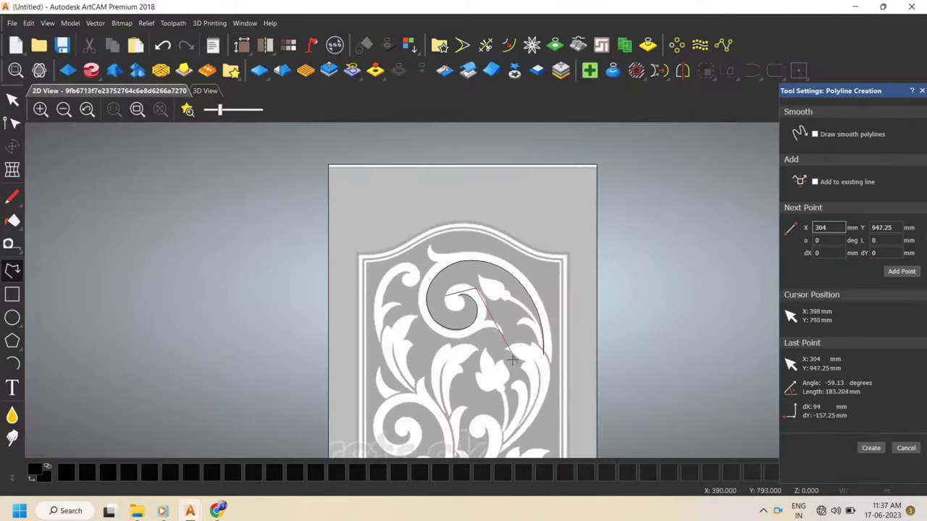
scroll(491, 329, up, 4)
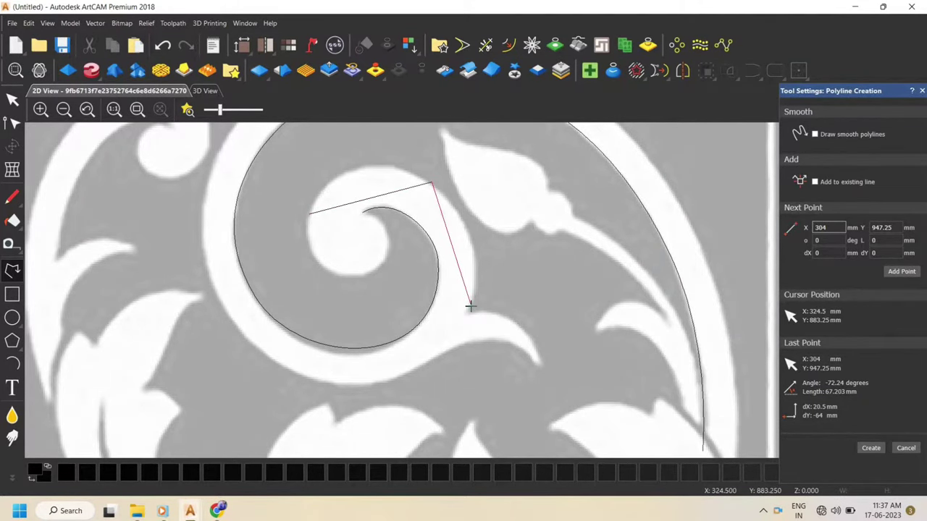
click(469, 239)
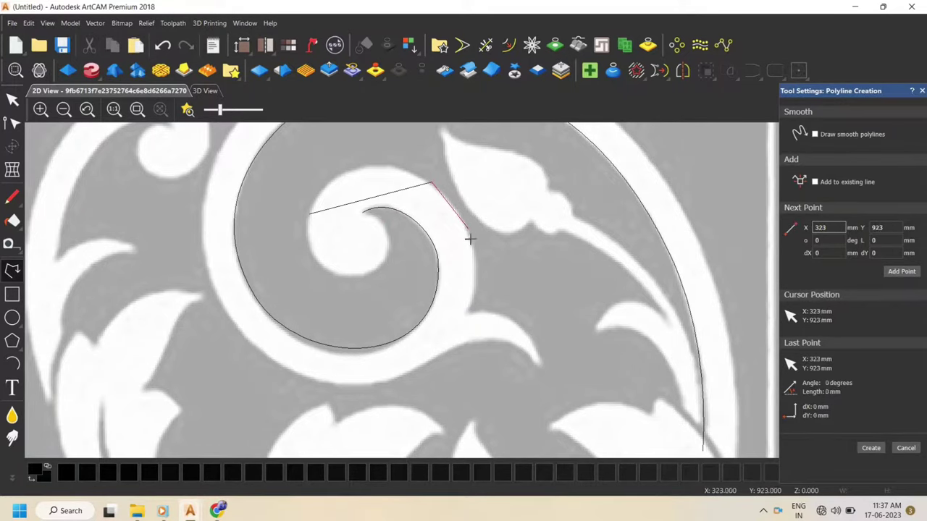
click(468, 309)
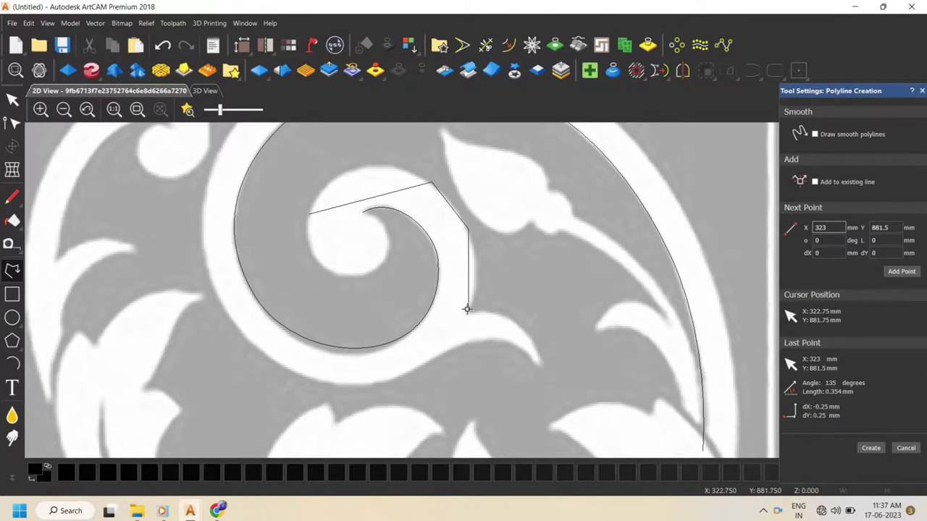
click(513, 316)
click(545, 366)
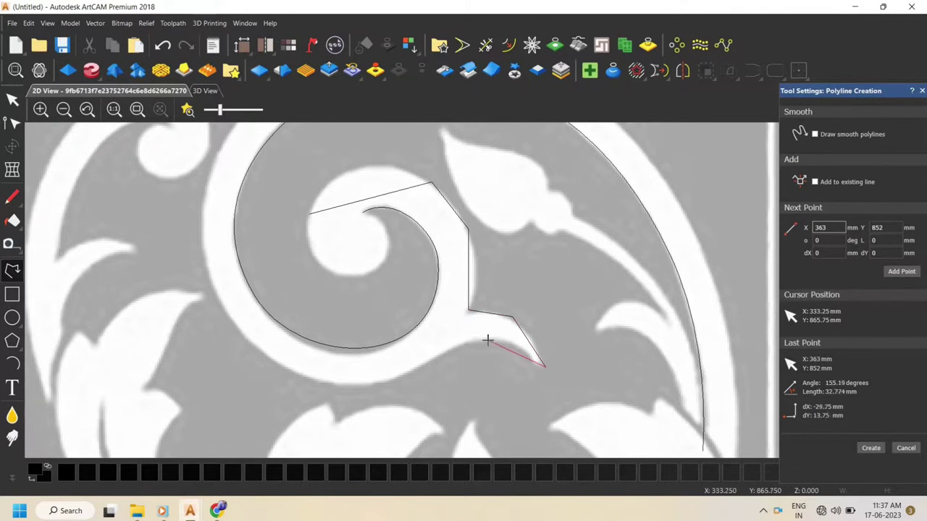
Continue the polyline along the scroll's outer edge, around the pointed hook and over the crown, and finish it at the stem's end
click(213, 287)
scroll(459, 248, down, 5)
scroll(99, 239, up, 5)
click(184, 225)
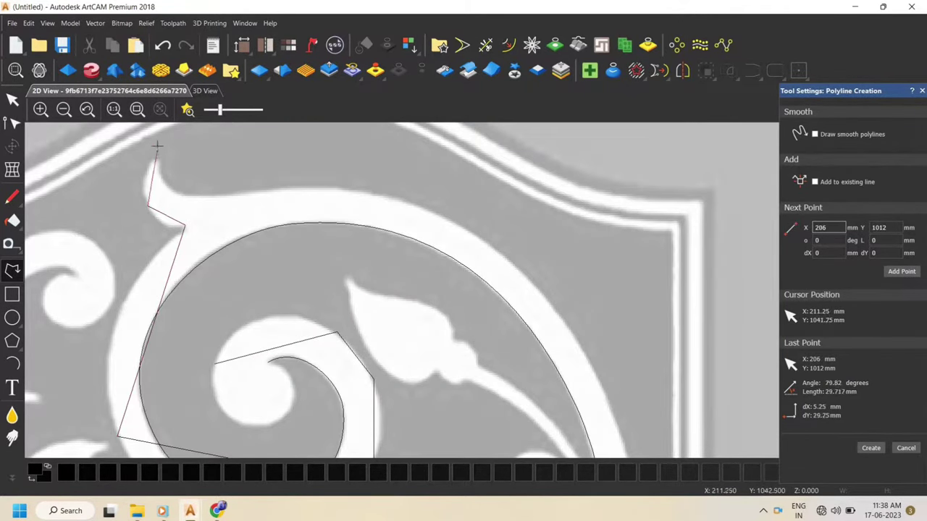
click(149, 155)
click(174, 194)
click(471, 230)
scroll(519, 313, down, 2)
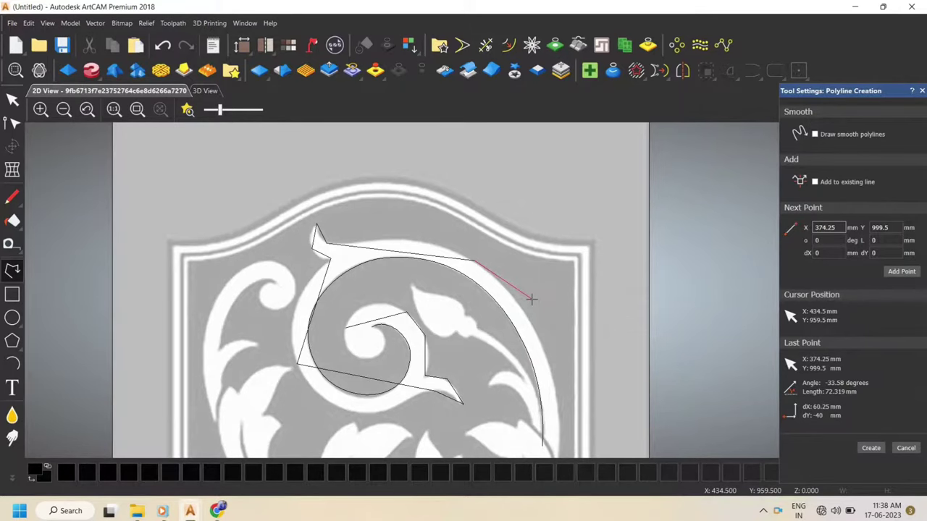
middle_drag(566, 385, 520, 336)
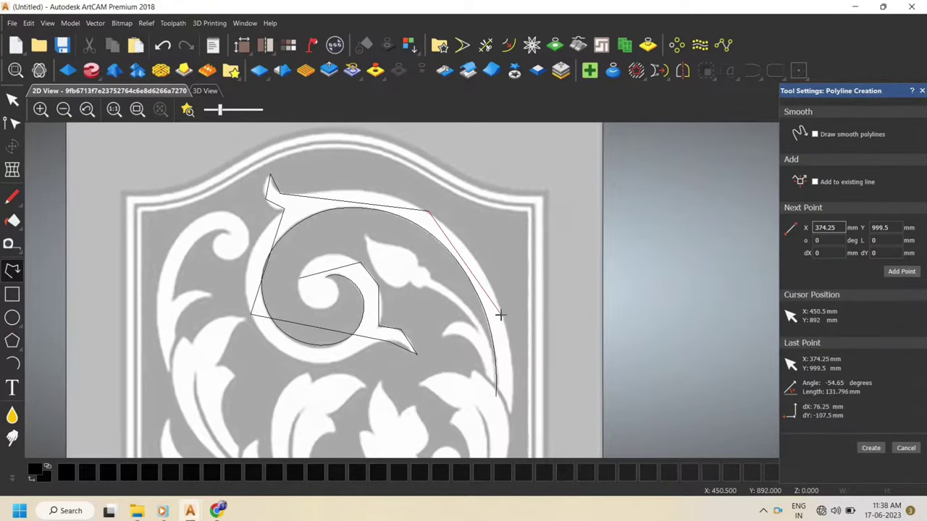
click(500, 304)
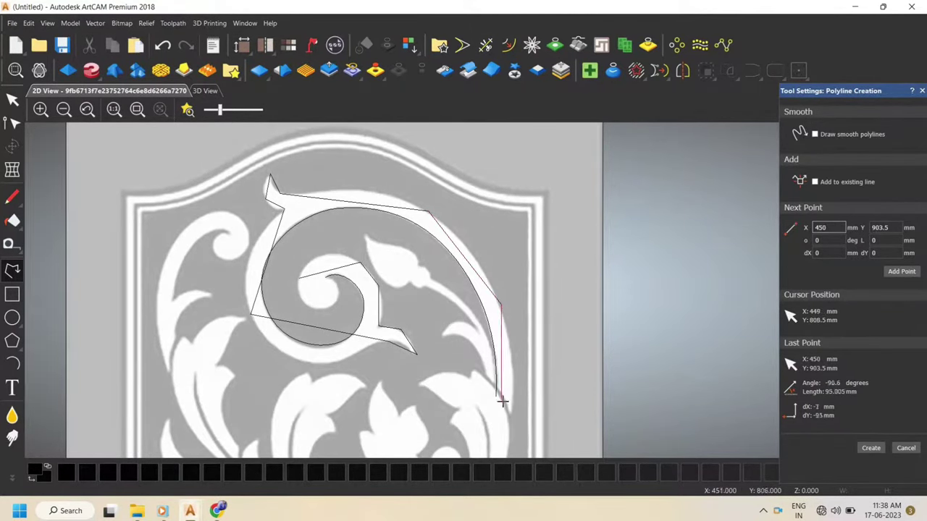
click(512, 417)
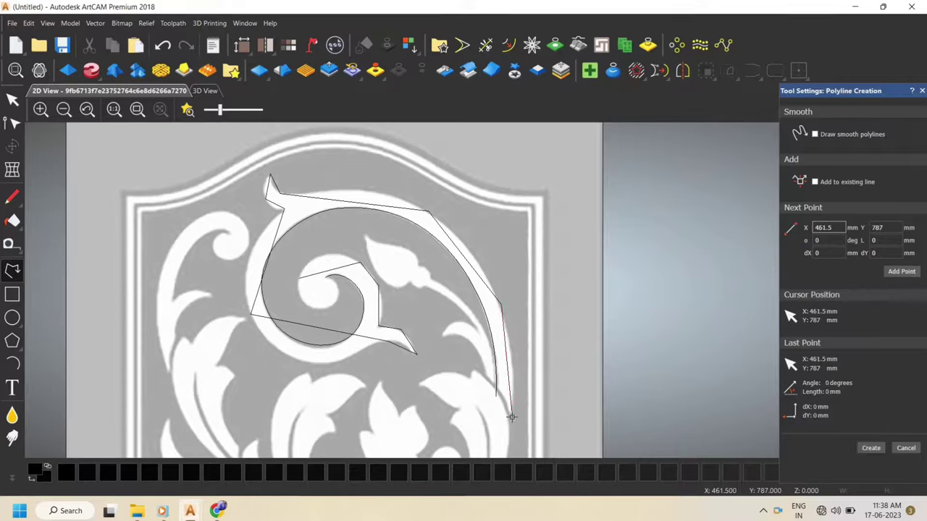
right_click(510, 415)
Smooth the outer polyline's crown and stem nodes and adjust their handles to follow the scroll's outer edge
key(n)
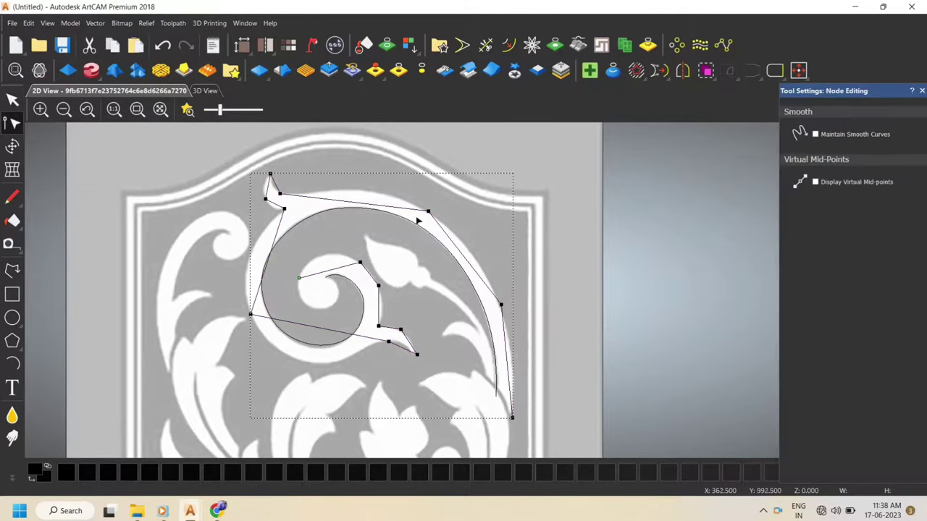
key(s)
key(s)
scroll(509, 379, up, 2)
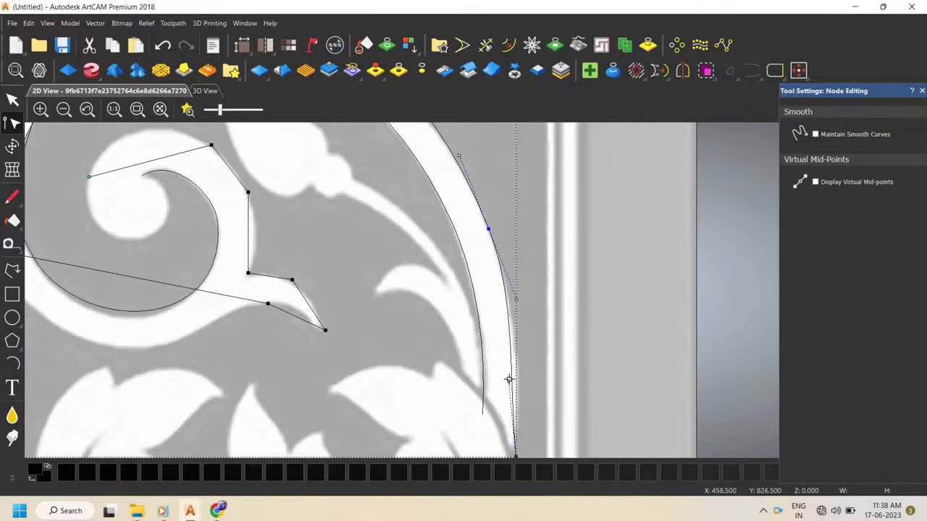
drag(509, 382, 515, 385)
scroll(469, 306, down, 3)
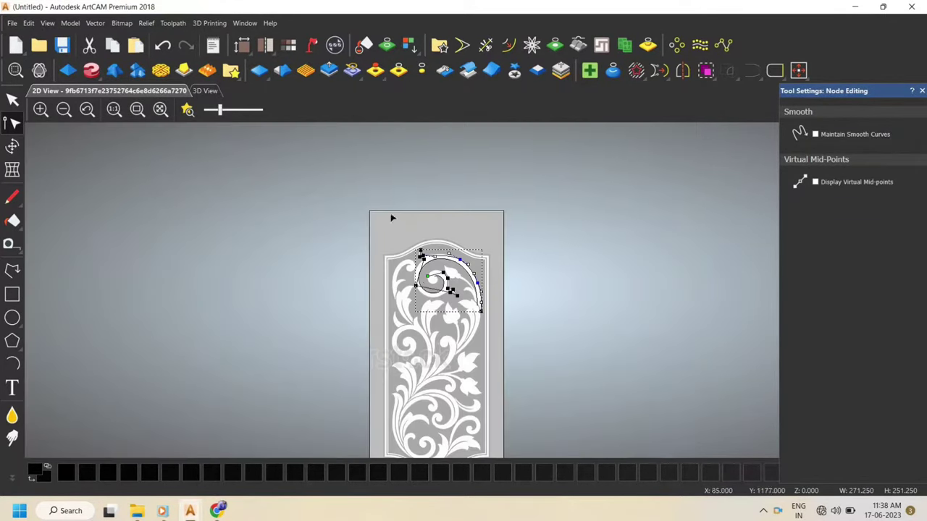
scroll(425, 273, up, 3)
drag(471, 242, 486, 215)
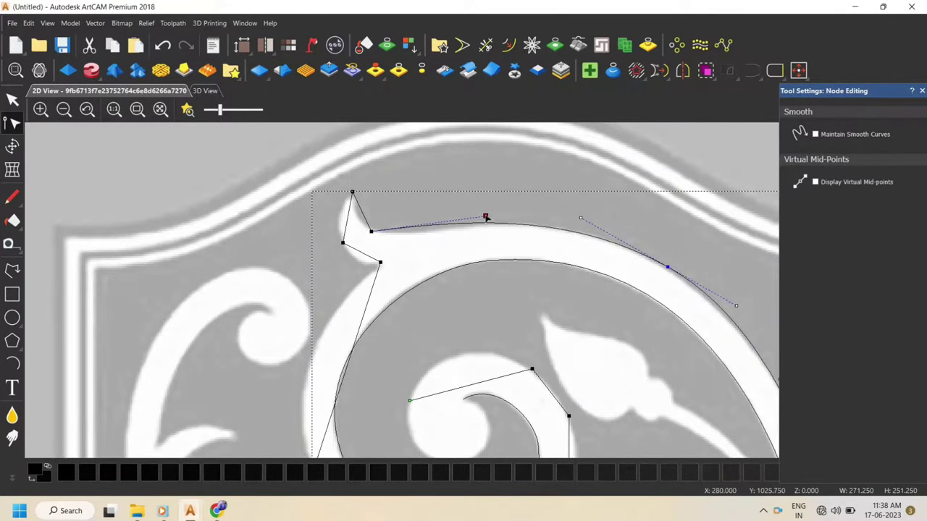
scroll(486, 215, down, 5)
scroll(411, 249, up, 5)
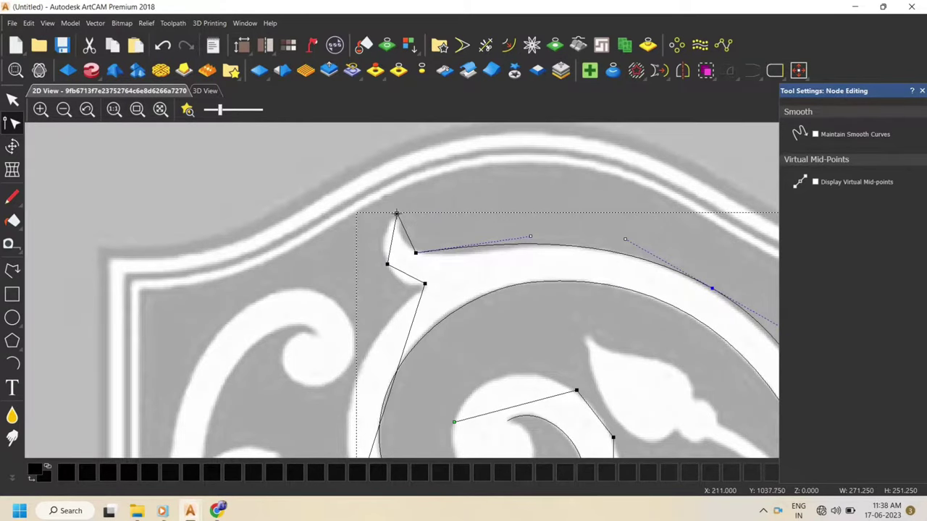
Remove the hook's nodes from the outer curve and place a smooth node on the band beside it, adjusting its handle
drag(397, 214, 466, 256)
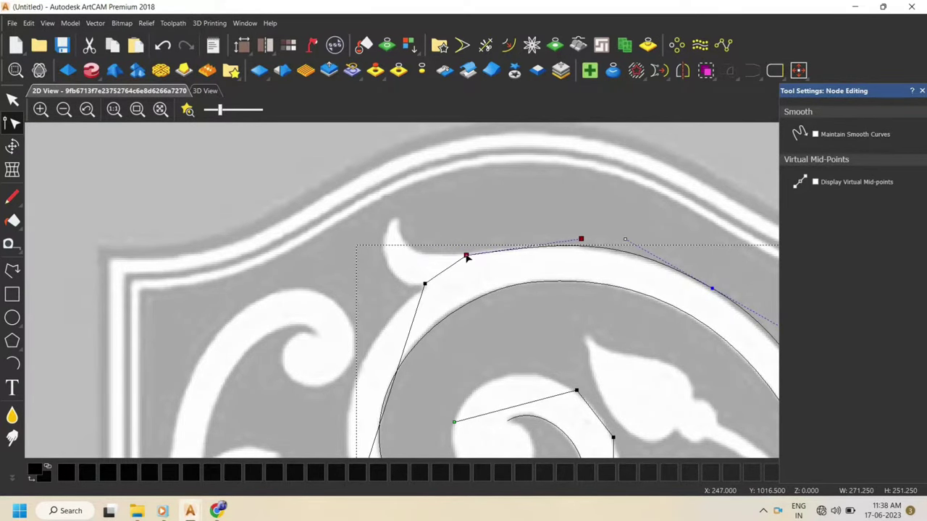
key(d)
key(s)
drag(425, 283, 396, 313)
drag(515, 198, 498, 220)
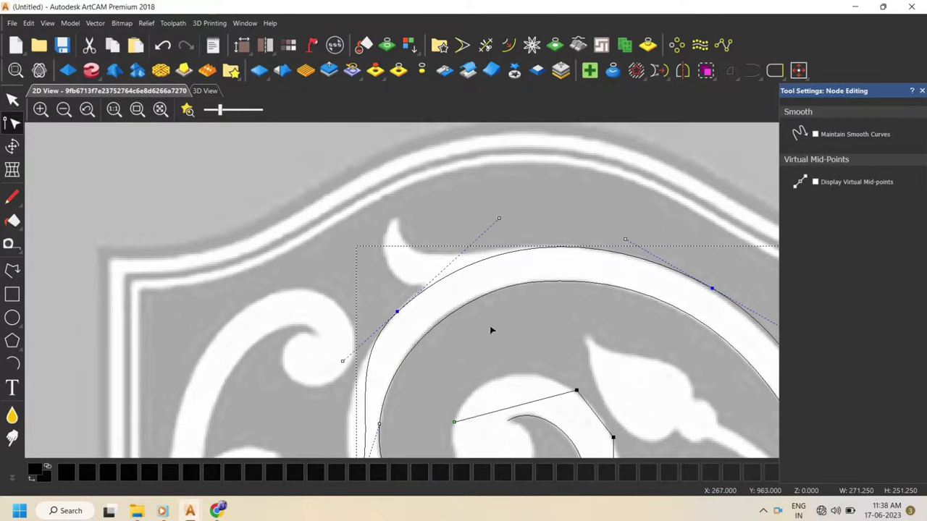
Smooth the node on the scroll's lower-left bend and adjust the curve there to follow the outer edge
scroll(492, 329, down, 5)
scroll(474, 425, up, 5)
key(s)
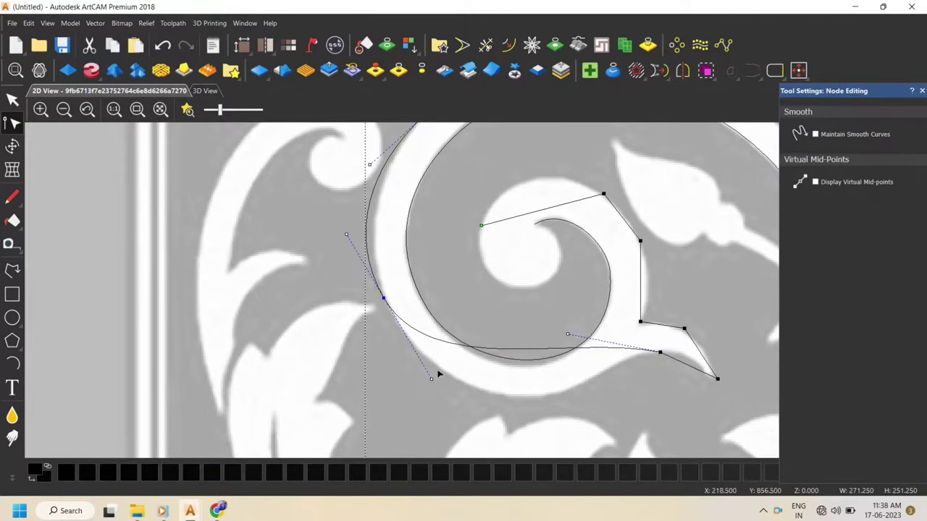
drag(431, 379, 410, 388)
scroll(521, 202, down, 4)
scroll(517, 150, up, 4)
scroll(507, 243, down, 4)
scroll(524, 207, up, 4)
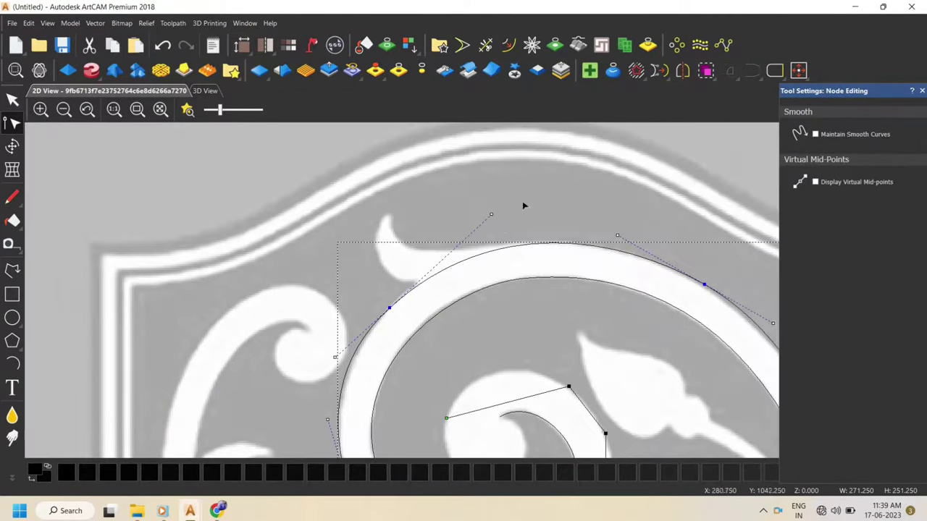
scroll(485, 213, down, 3)
scroll(572, 383, up, 3)
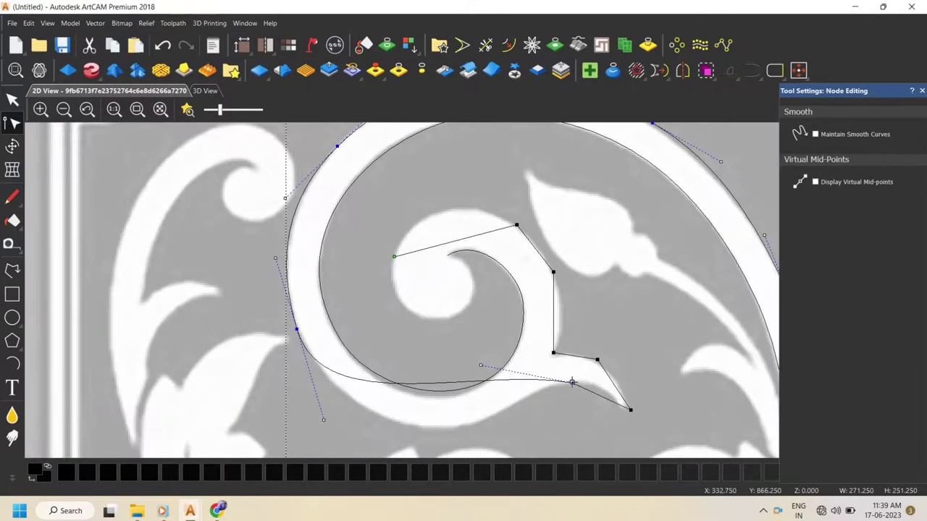
Shift and smooth the spur's underside node, and insert a node at the scroll's bottom, moving it onto the outer edge
drag(573, 383, 592, 386)
key(i)
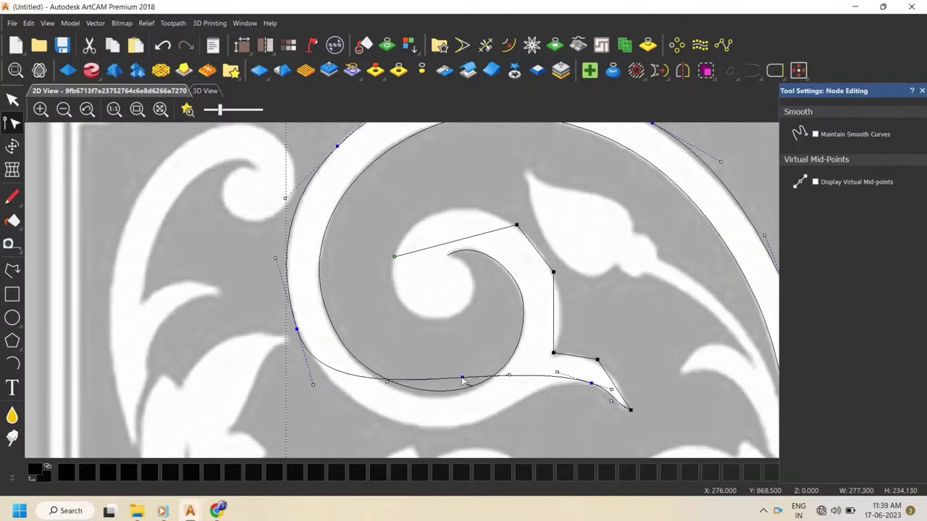
drag(462, 379, 455, 426)
drag(556, 371, 550, 368)
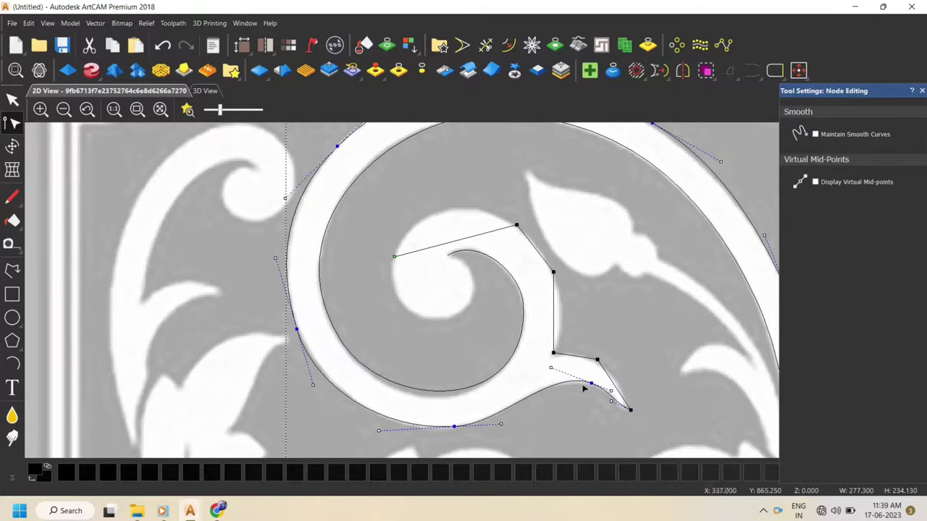
Curve the upper edge of the leaf spur with a smooth node and move its junction node onto the scroll's outer edge
scroll(612, 402, up, 2)
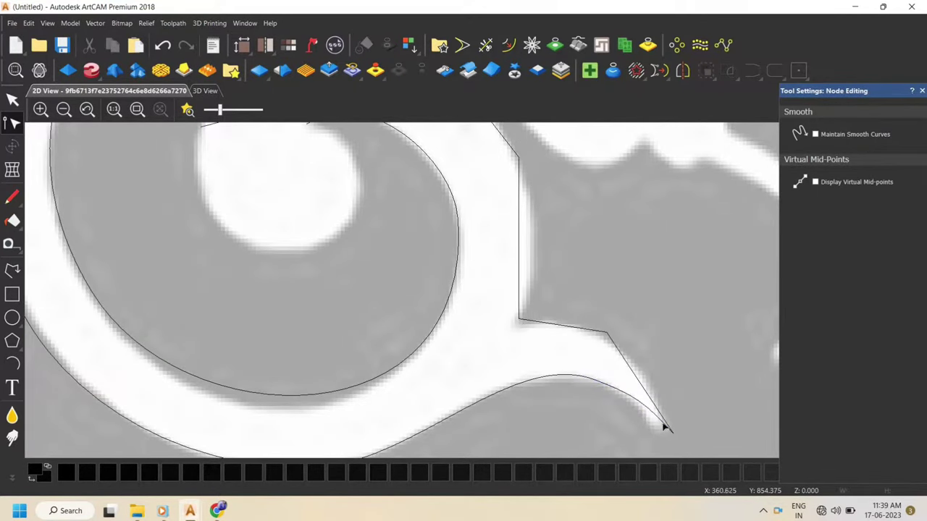
scroll(662, 429, down, 3)
scroll(625, 404, up, 3)
scroll(596, 368, down, 4)
scroll(501, 297, down, 4)
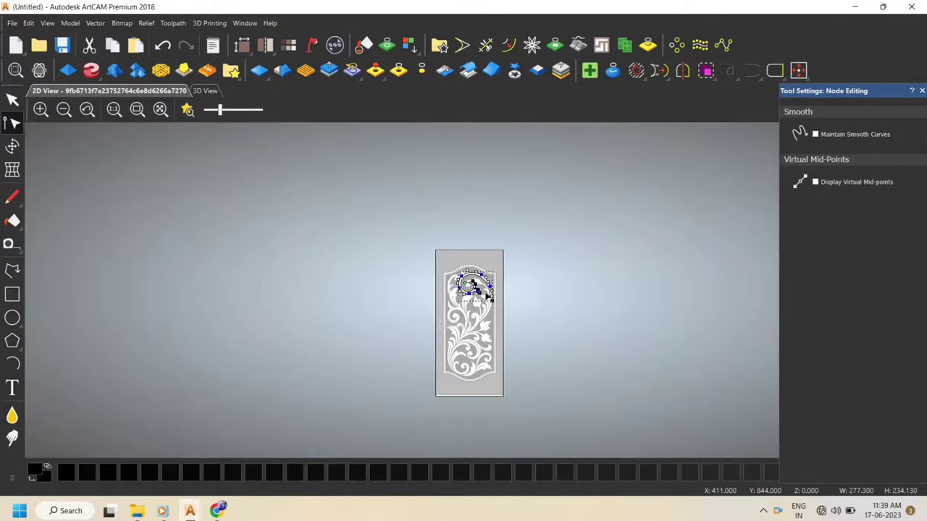
scroll(500, 297, up, 4)
scroll(497, 297, up, 3)
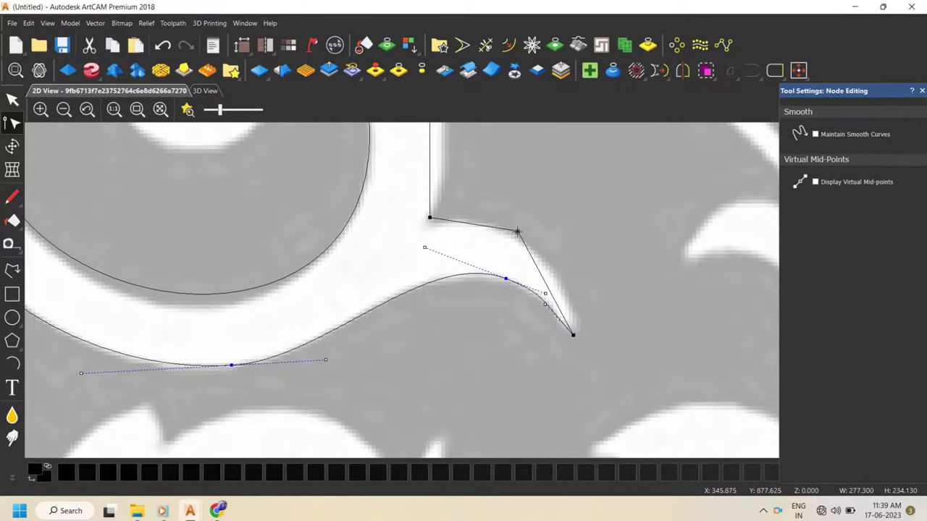
drag(517, 232, 527, 244)
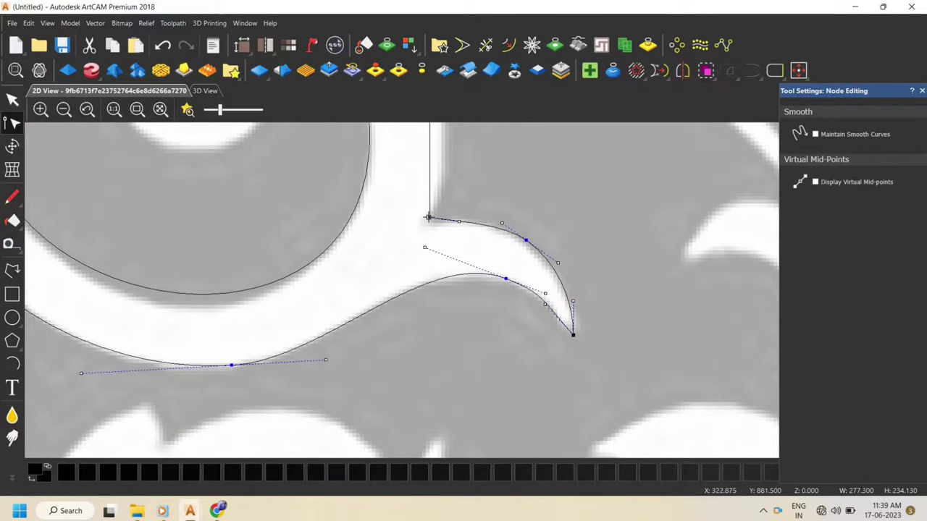
drag(428, 217, 429, 223)
scroll(471, 223, down, 2)
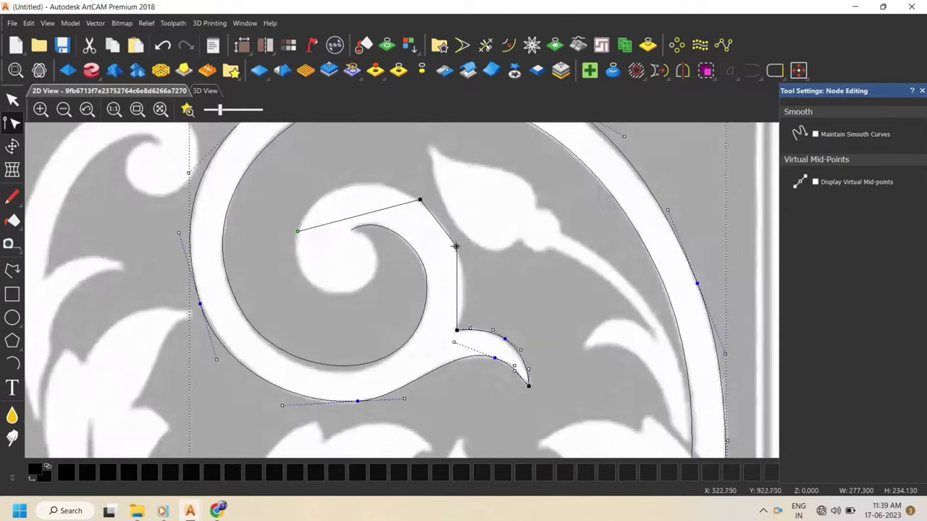
Convert the segments around the inner spiral to curves and adjust their handles to follow its outer edge
key(b)
key(b)
drag(335, 224, 316, 189)
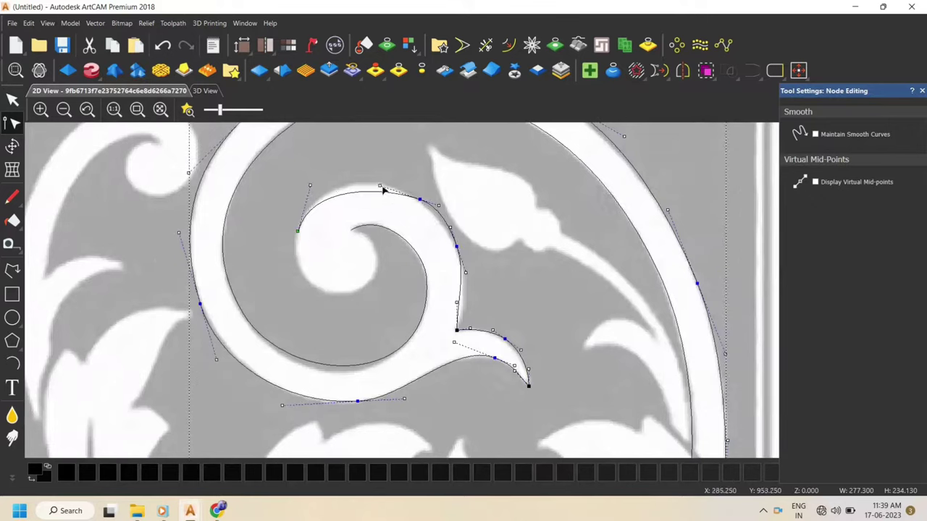
drag(380, 187, 376, 169)
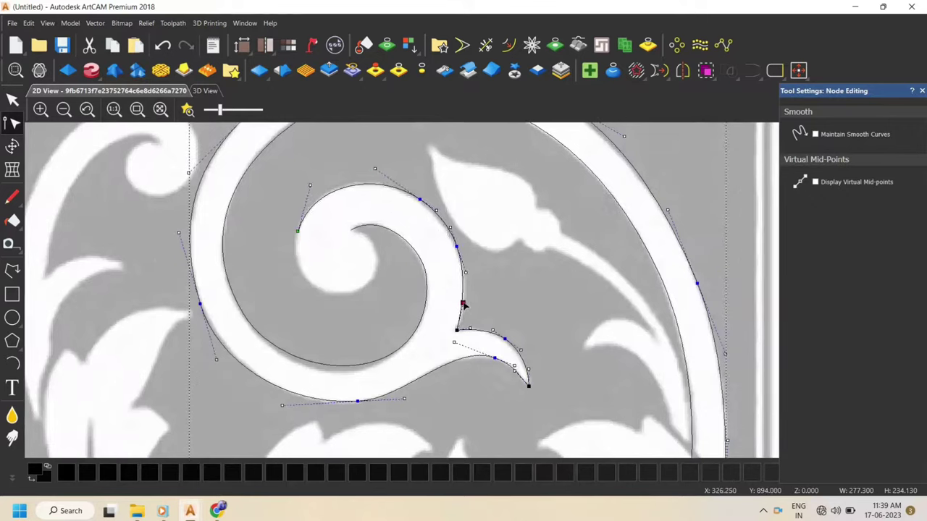
scroll(402, 253, down, 3)
scroll(416, 268, up, 3)
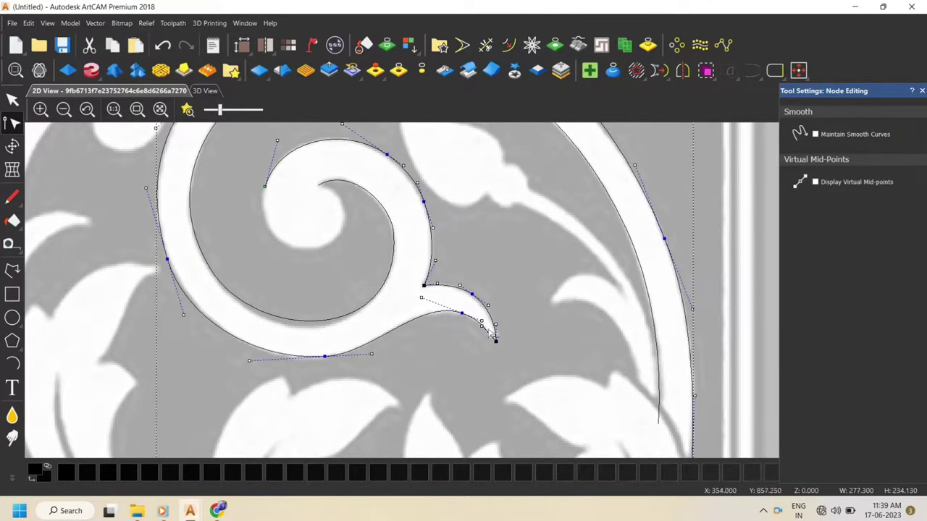
Delete the leaf spur's nodes and smooth the junction so the scroll's outer edge runs continuously past the spur
key(d)
key(d)
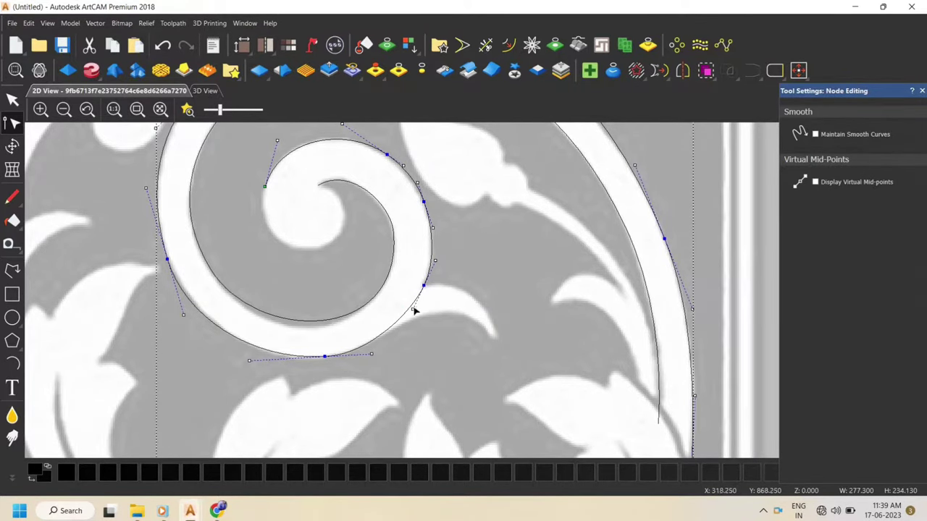
drag(413, 309, 411, 308)
click(462, 297)
scroll(467, 294, down, 3)
Draw a four-point polyline along the upper edge of the leaf spur on the inner spiral, from its tip into the scroll band
click(12, 271)
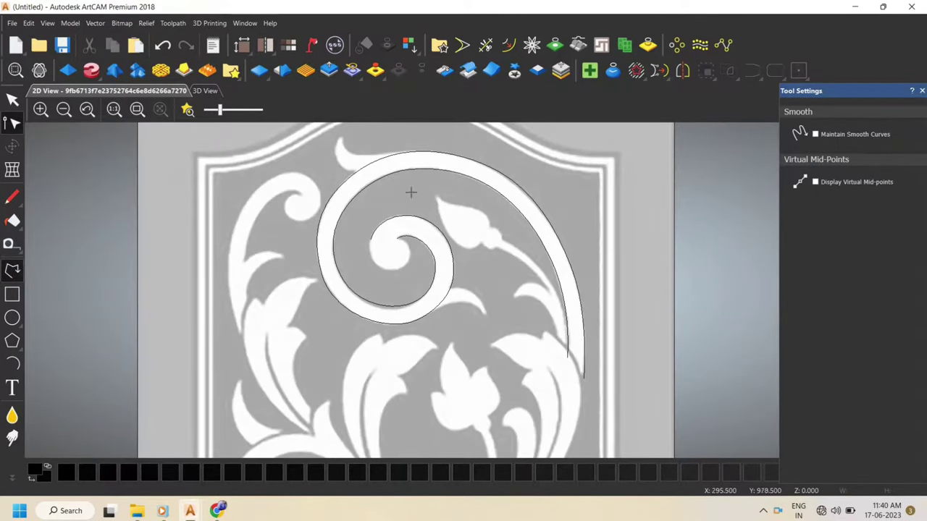
scroll(410, 192, up, 3)
click(534, 366)
click(466, 267)
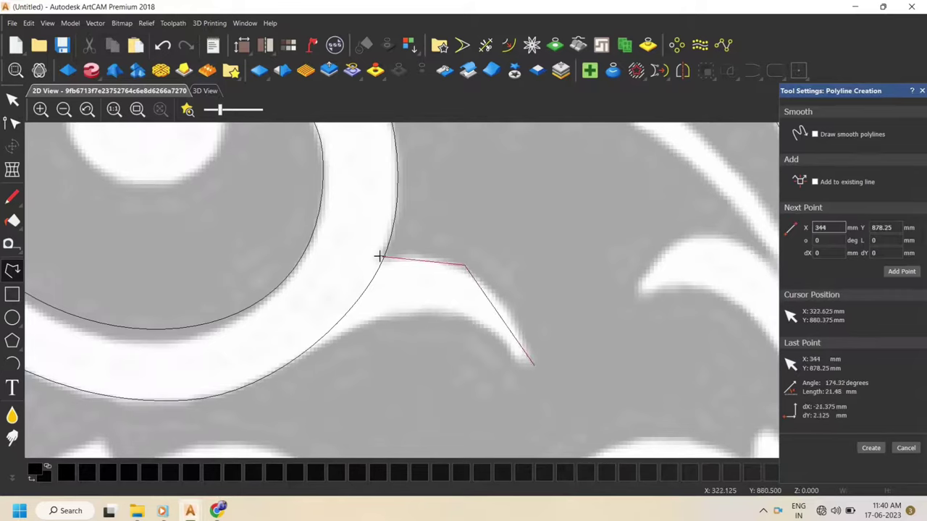
click(339, 262)
click(303, 291)
right_click(303, 291)
Smooth the middle nodes of the spur's upper line and adjust its end node and handles to match the image edge
key(n)
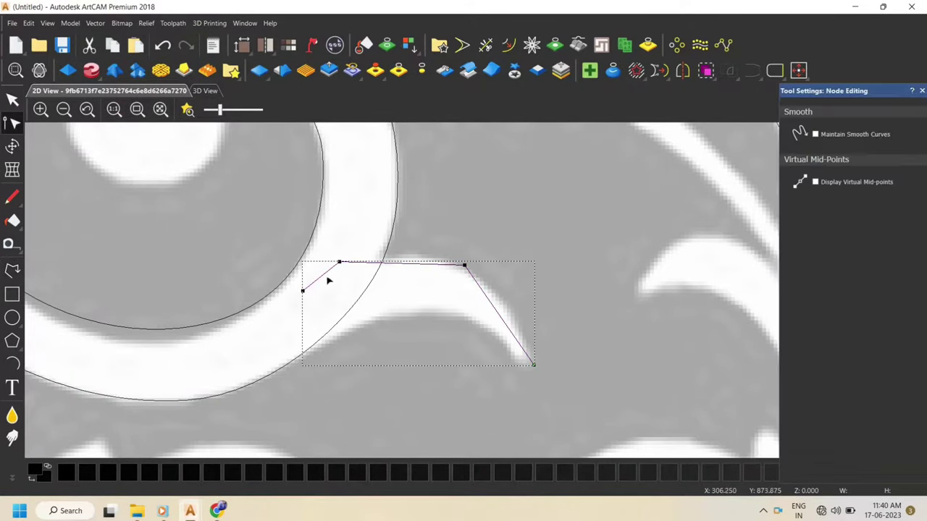
key(s)
key(s)
drag(339, 262, 341, 265)
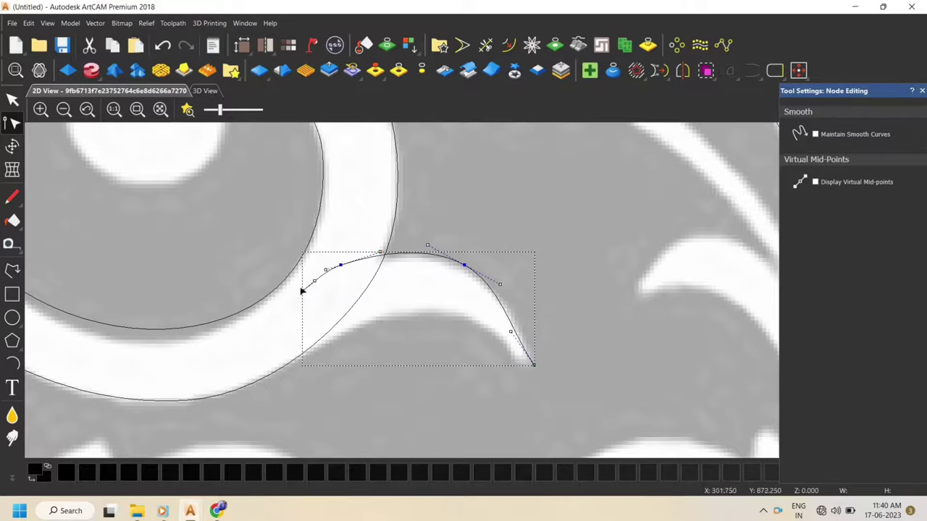
drag(303, 291, 293, 302)
drag(326, 270, 340, 270)
drag(510, 331, 525, 326)
click(545, 224)
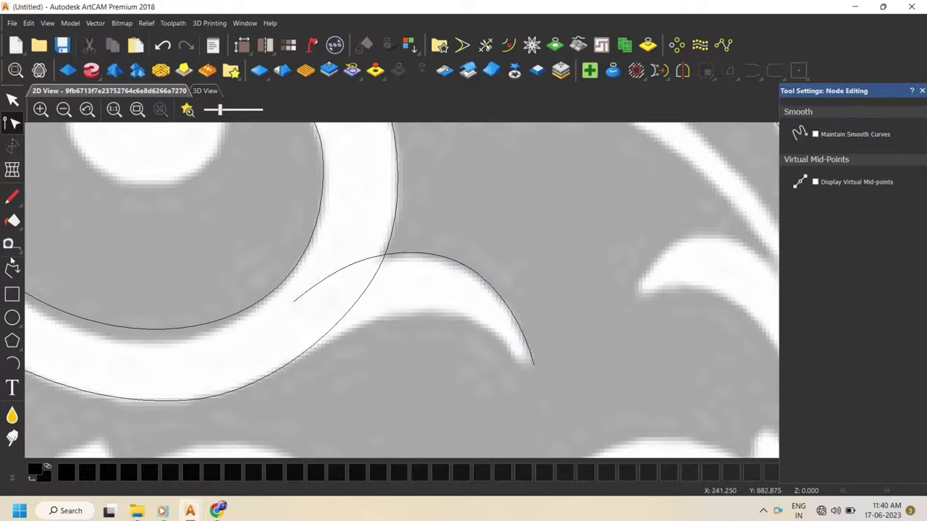
Draw a three-point polyline along the same spur's underside, from its tip to the scroll's outer edge
click(12, 269)
click(534, 364)
click(437, 310)
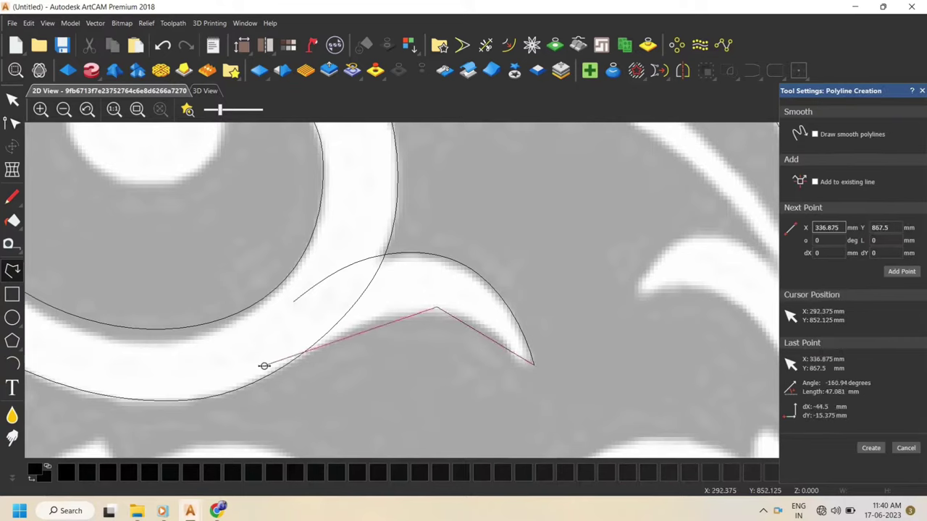
click(265, 377)
right_click(265, 377)
Smooth the middle node of the spur's underside, shift it and adjust the handles to follow the image edge
key(n)
key(s)
drag(437, 308, 421, 311)
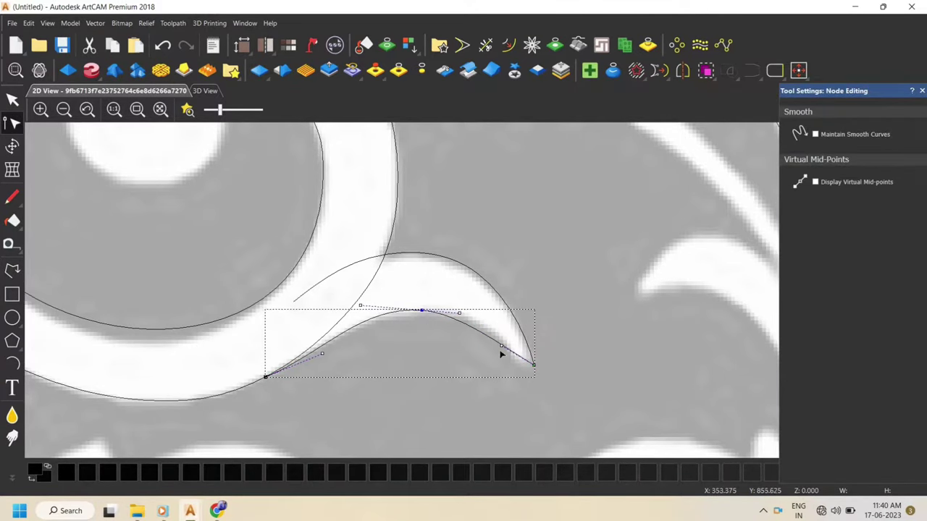
drag(501, 346, 505, 339)
drag(459, 314, 420, 310)
click(471, 288)
Draw a three-point polyline about 91 mm wide and 19 mm high along the upper edge of the spur above the scroll
scroll(475, 289, down, 5)
click(13, 270)
scroll(444, 221, up, 5)
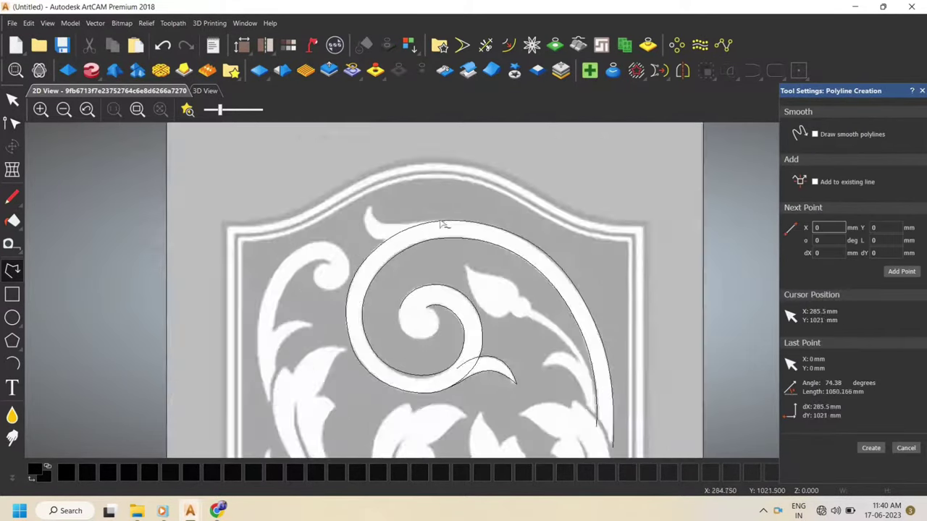
click(300, 190)
click(316, 226)
click(475, 222)
right_click(475, 221)
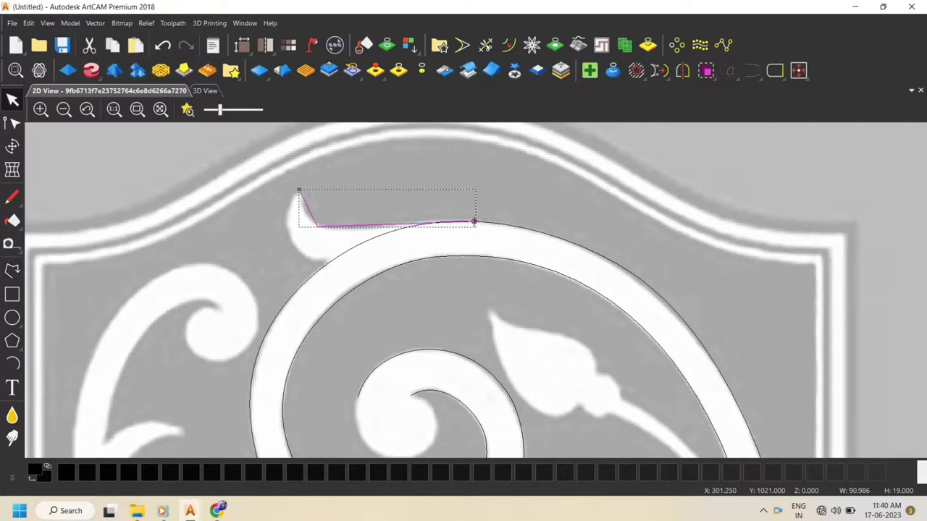
Smooth the middle node of the top spur's upper line and adjust its handles to flow from the tip into the scroll
key(n)
key(s)
drag(316, 226, 321, 225)
drag(363, 255, 342, 241)
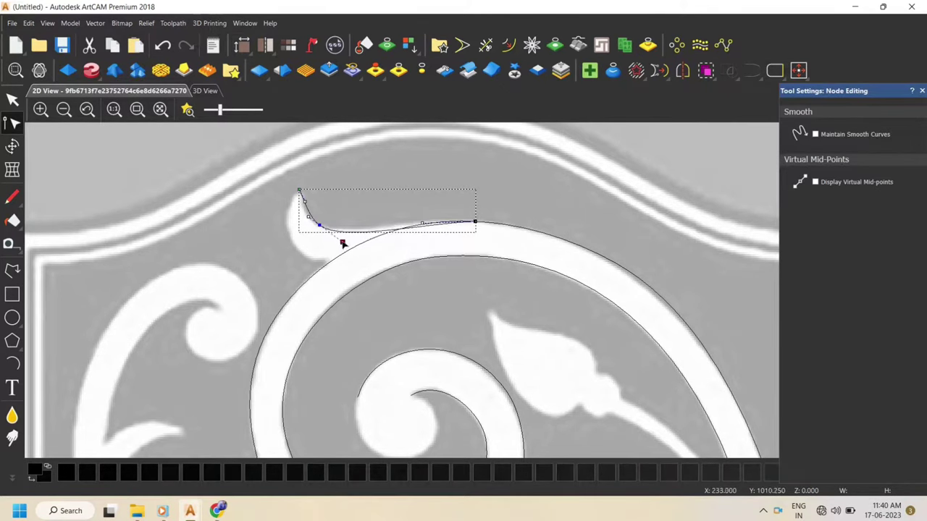
scroll(412, 228, up, 3)
drag(434, 222, 427, 209)
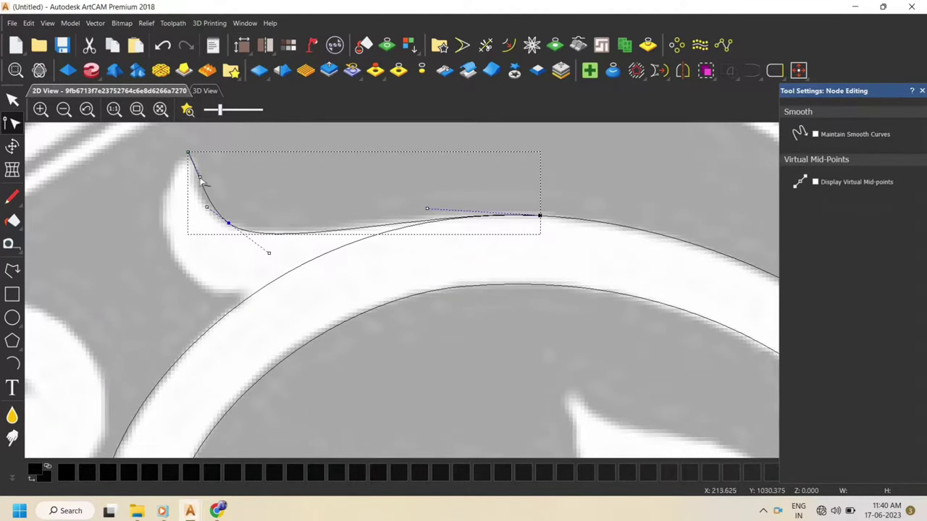
drag(270, 254, 273, 251)
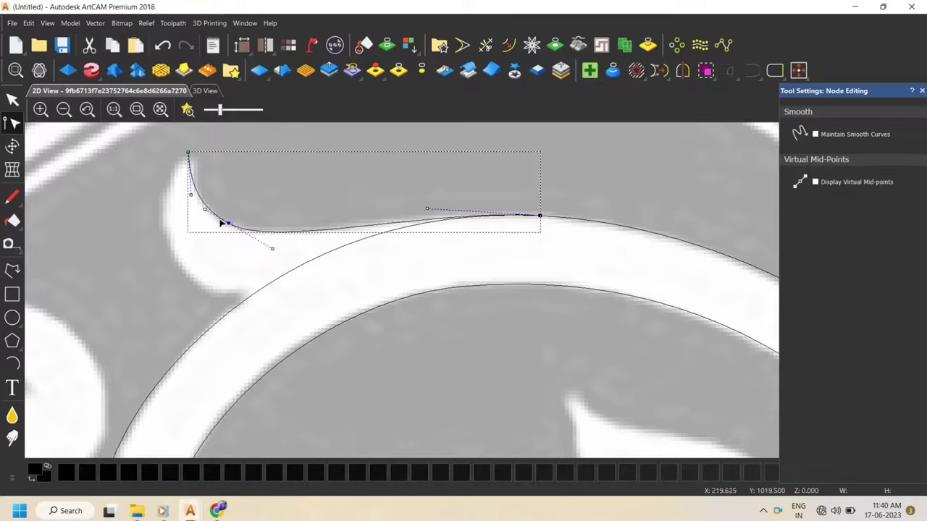
drag(205, 210, 210, 215)
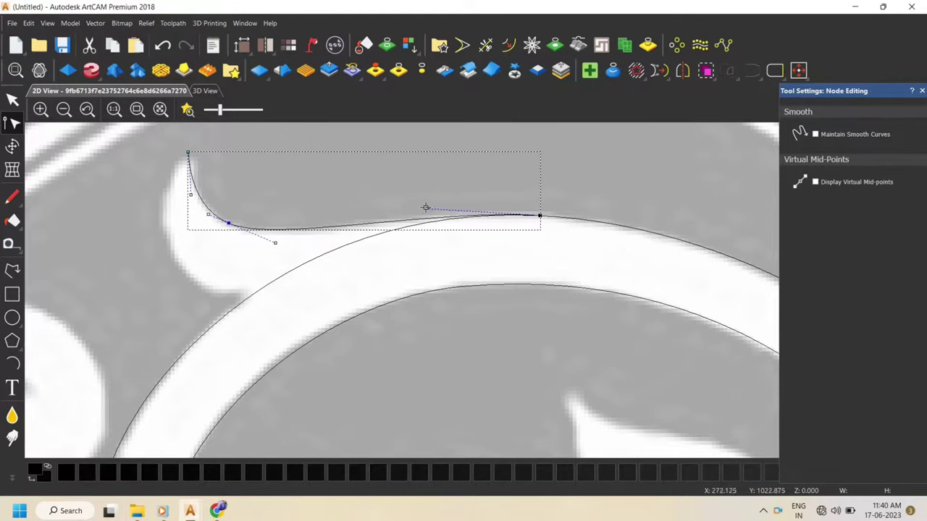
Draw a three-point polyline along the top spur's outer and lower edge, from its tip into the scroll band
click(13, 269)
click(187, 154)
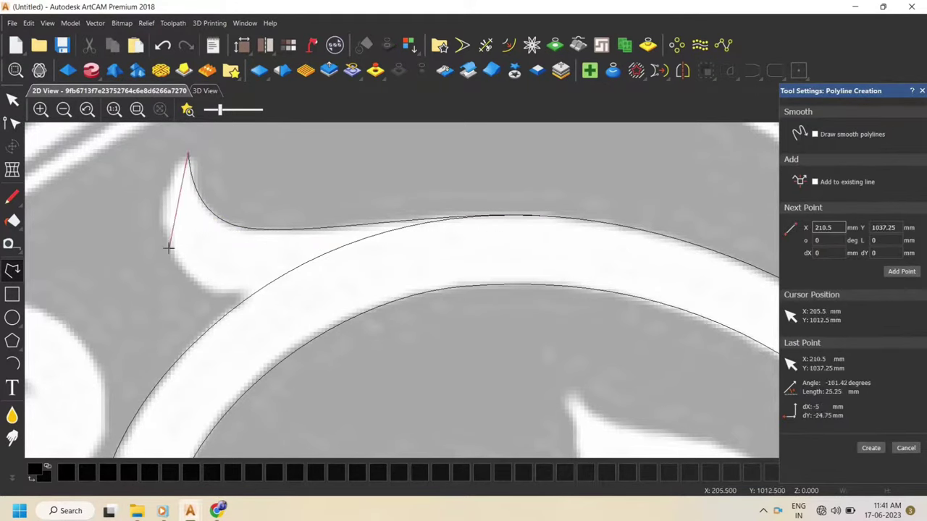
click(167, 257)
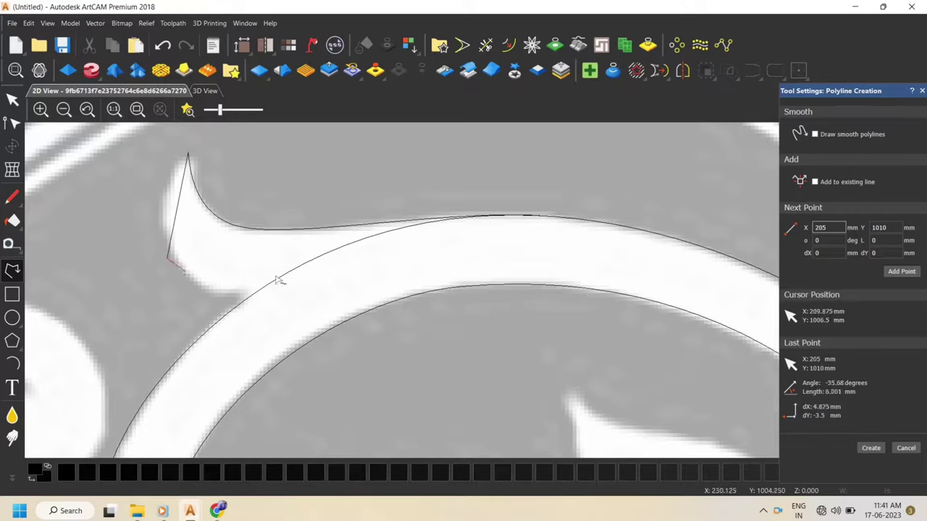
click(519, 251)
Smooth the middle node of the top spur's outer edge, shift it and adjust the handles to round the spur
key(n)
key(s)
drag(167, 259, 173, 259)
click(180, 189)
click(178, 189)
drag(180, 189, 149, 177)
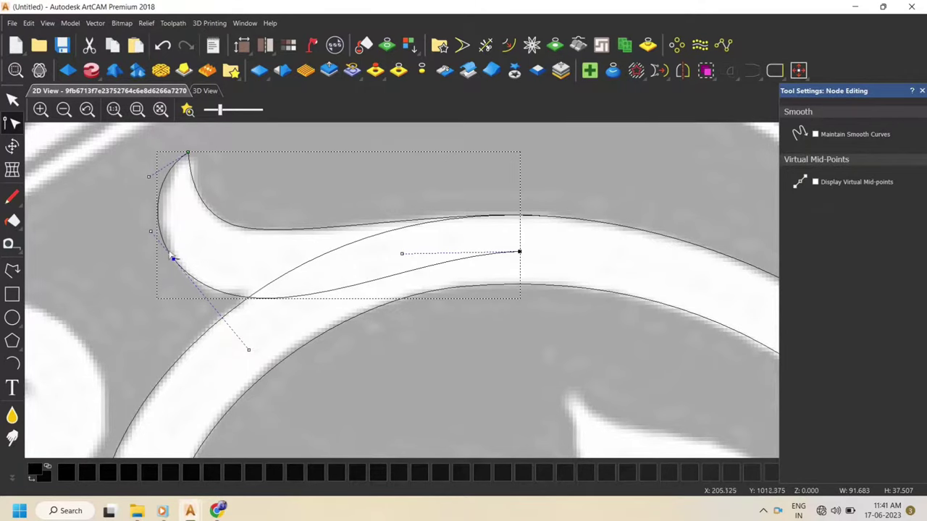
drag(402, 254, 386, 250)
click(313, 312)
Draw a four-point polyline about 56 mm wide and 80 mm tall along the upper edge of the small leaf beside the scroll's stem
scroll(315, 313, down, 3)
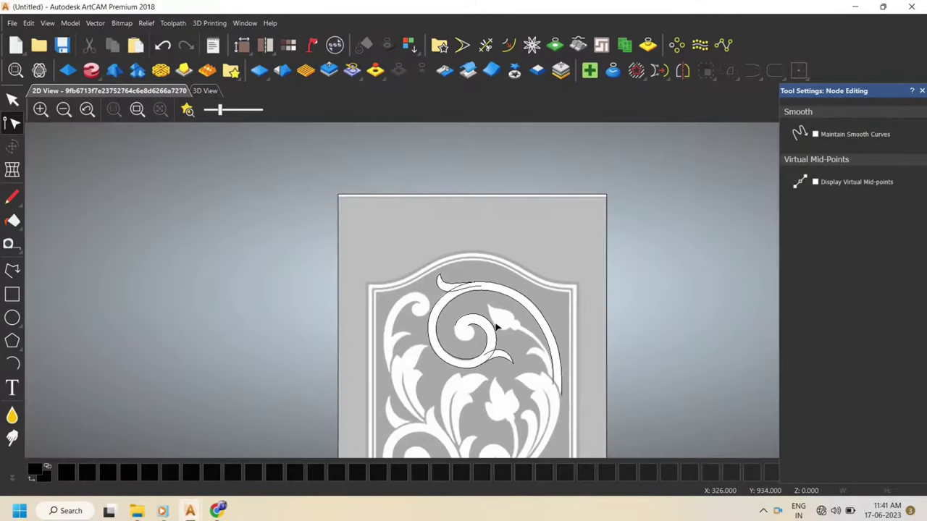
scroll(515, 347, up, 1)
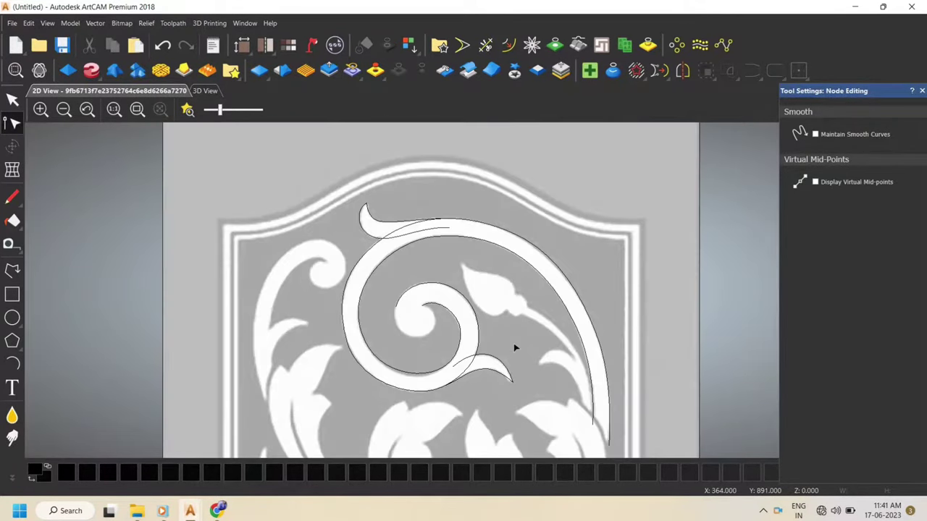
click(13, 269)
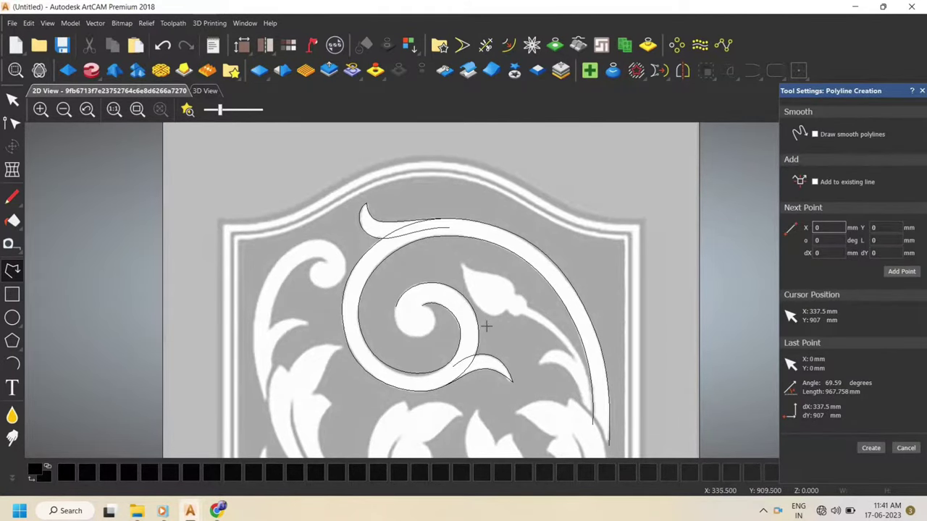
scroll(487, 328, down, 2)
scroll(414, 255, up, 4)
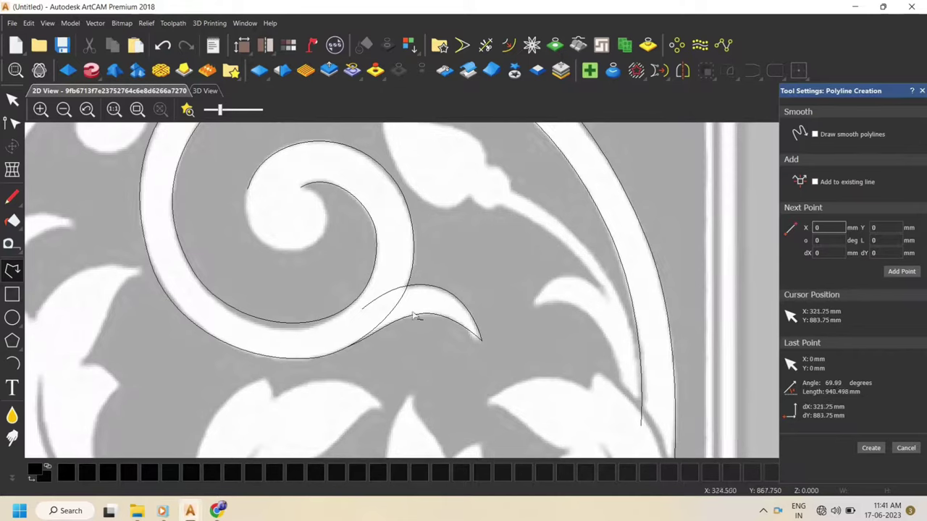
click(534, 305)
click(565, 273)
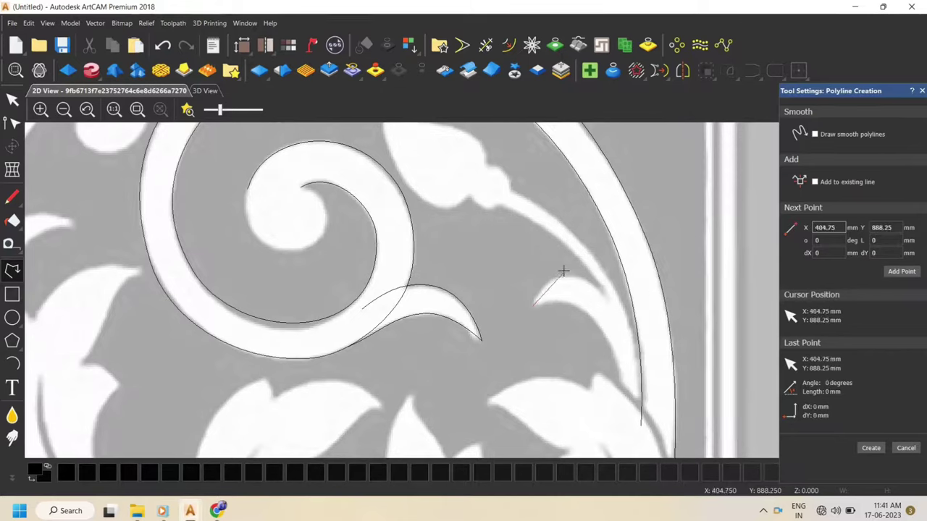
click(638, 338)
click(641, 425)
right_click(641, 426)
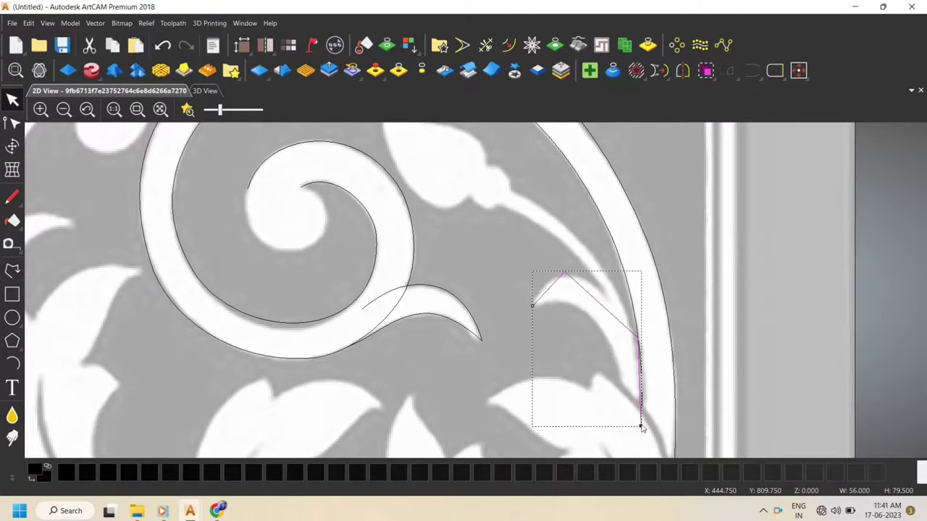
Smooth the middle nodes of the small leaf's upper line and adjust its handles to follow the leaf down to the stem
key(n)
key(s)
key(s)
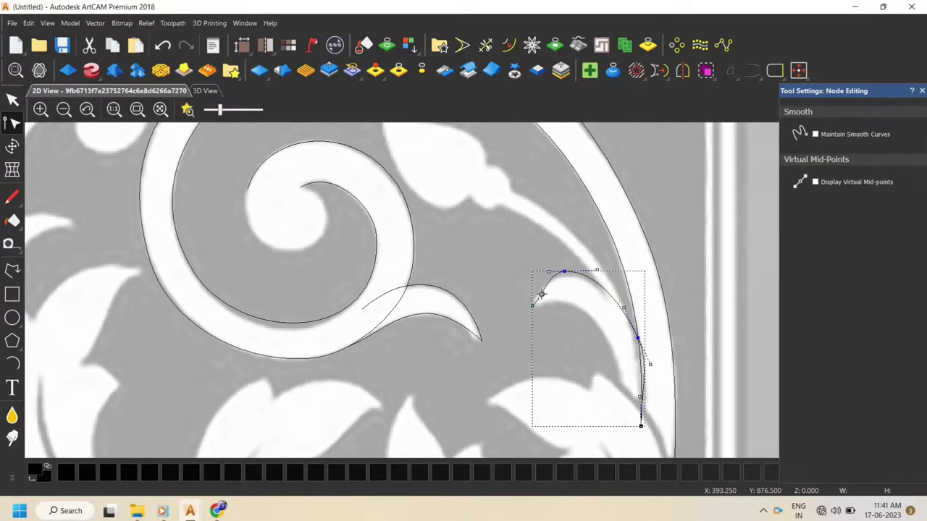
scroll(598, 282, up, 2)
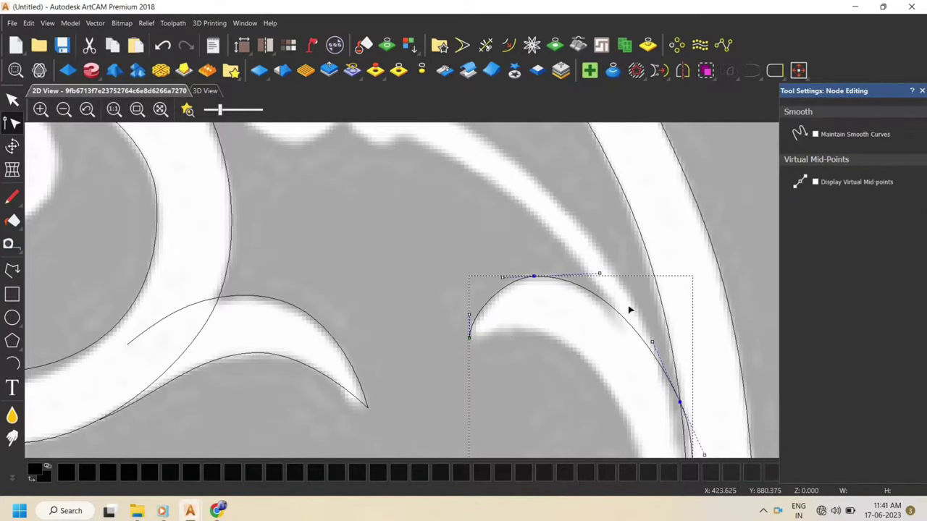
scroll(629, 309, down, 2)
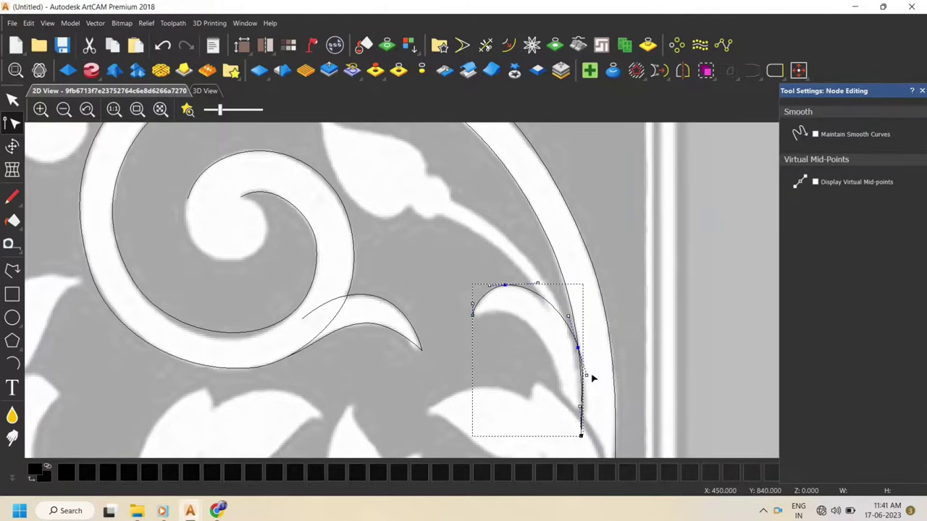
scroll(592, 378, down, 2)
scroll(529, 353, up, 4)
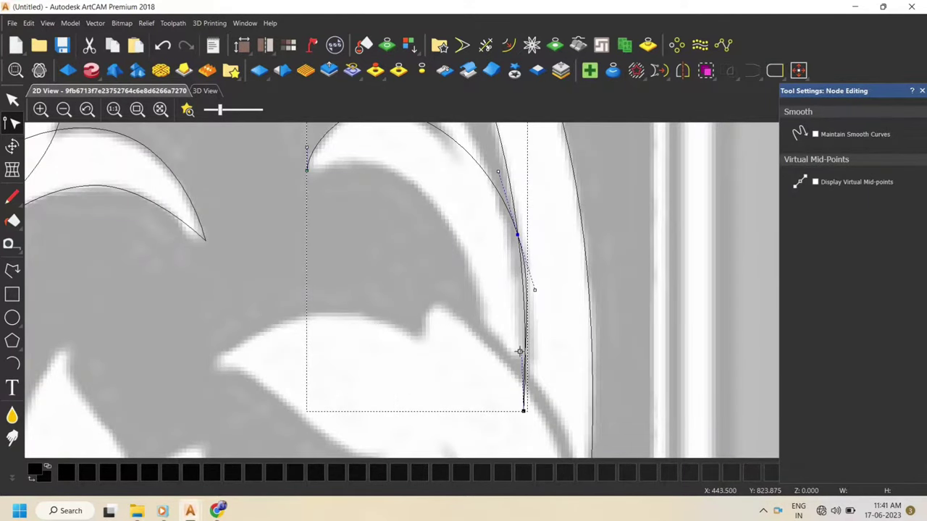
drag(520, 352, 524, 355)
scroll(417, 243, down, 2)
click(459, 258)
Draw a three-point polyline along the small leaf's underside, from its tip down into the large leaf below
click(12, 270)
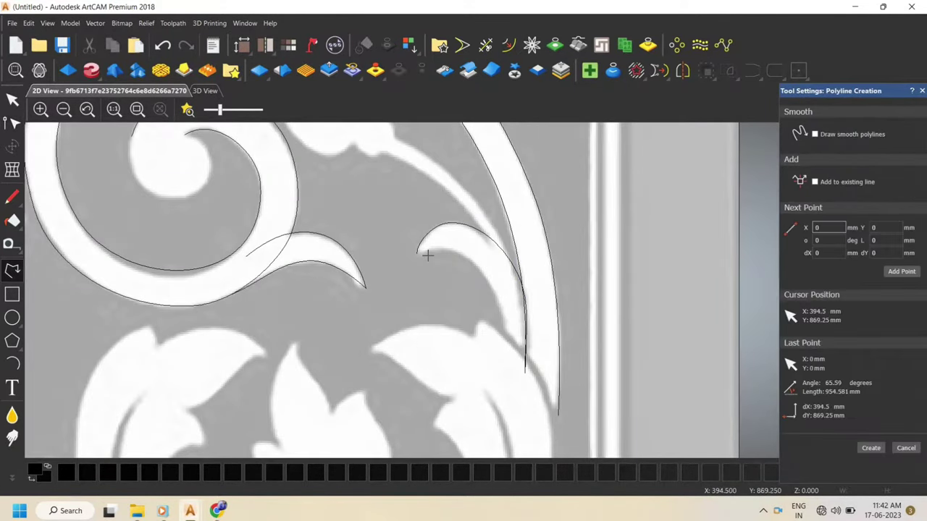
scroll(428, 254, up, 1)
click(408, 254)
click(495, 248)
scroll(585, 414, down, 1)
click(528, 375)
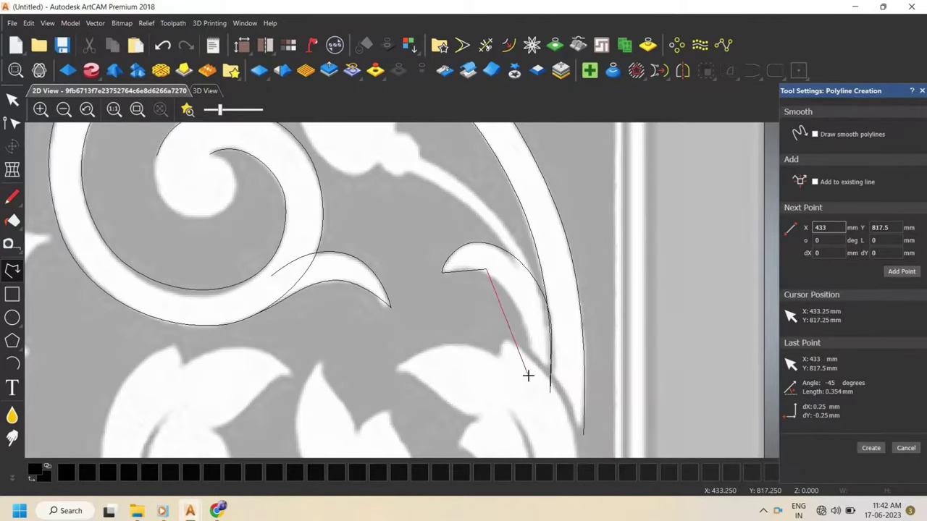
key(Escape)
Move and smooth the middle node of the small leaf's underside and adjust the handles to match the image edge
key(n)
scroll(500, 263, up, 1)
drag(474, 275, 511, 316)
key(s)
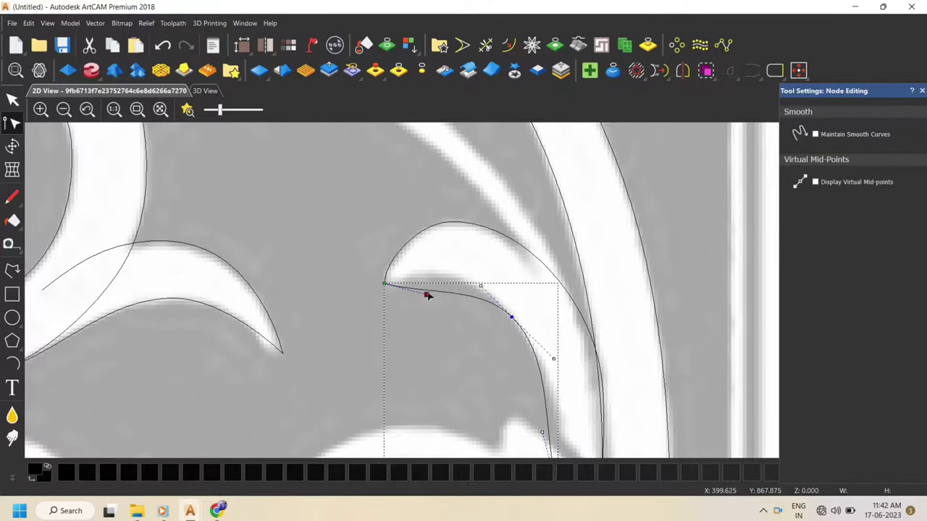
drag(427, 294, 444, 263)
middle_drag(564, 363, 546, 328)
drag(533, 324, 526, 326)
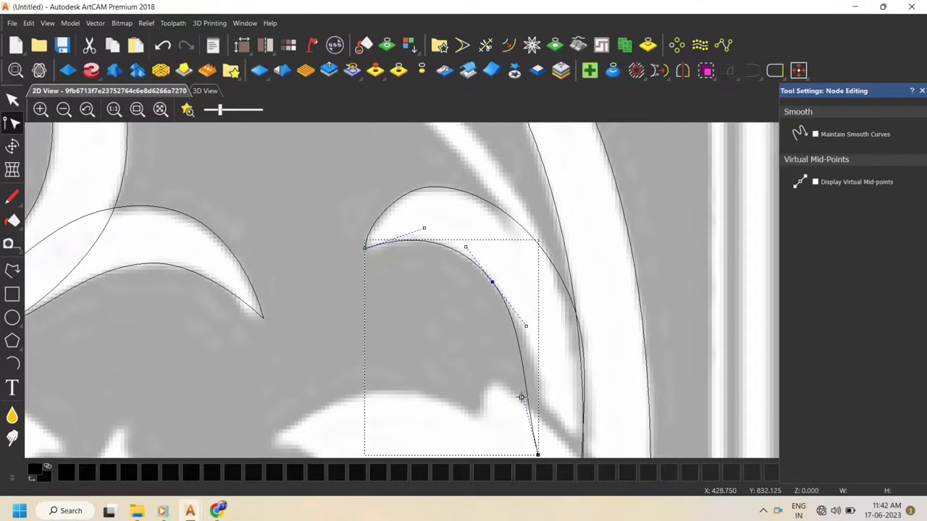
drag(521, 397, 544, 398)
drag(526, 325, 530, 325)
click(454, 299)
Refine the curve handle near the crest of the small leaf's upper edge
middle_drag(435, 186, 455, 244)
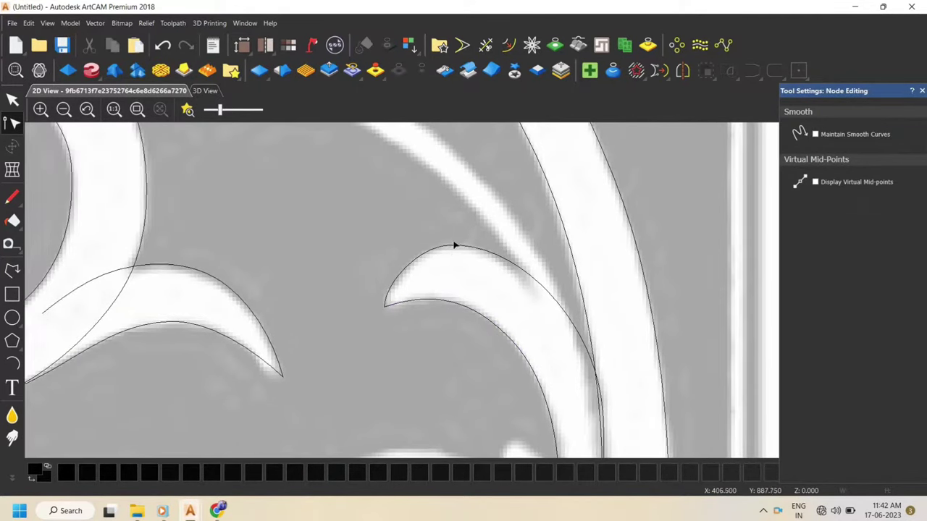
key(n)
click(446, 246)
key(n)
drag(414, 246, 419, 247)
click(383, 190)
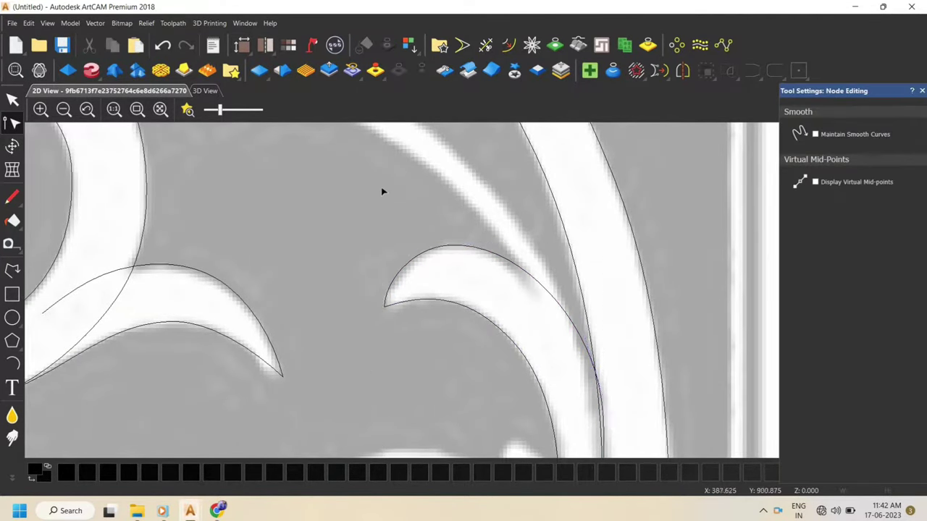
Draw a three-point polyline along the lower edge of the flower bud's stem, from the bud's base into the small leaf
scroll(383, 190, down, 3)
click(12, 271)
scroll(457, 258, up, 3)
click(360, 209)
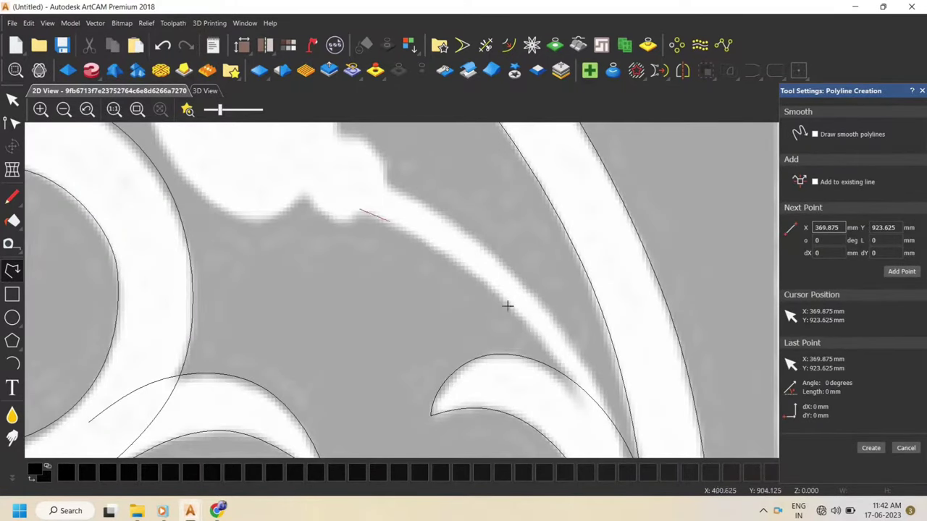
click(523, 312)
click(589, 415)
key(Escape)
Smooth the middle node of the bud stem's lower line and adjust its node and handle to follow the stem
key(s)
drag(523, 311, 515, 312)
drag(414, 244, 419, 235)
click(554, 297)
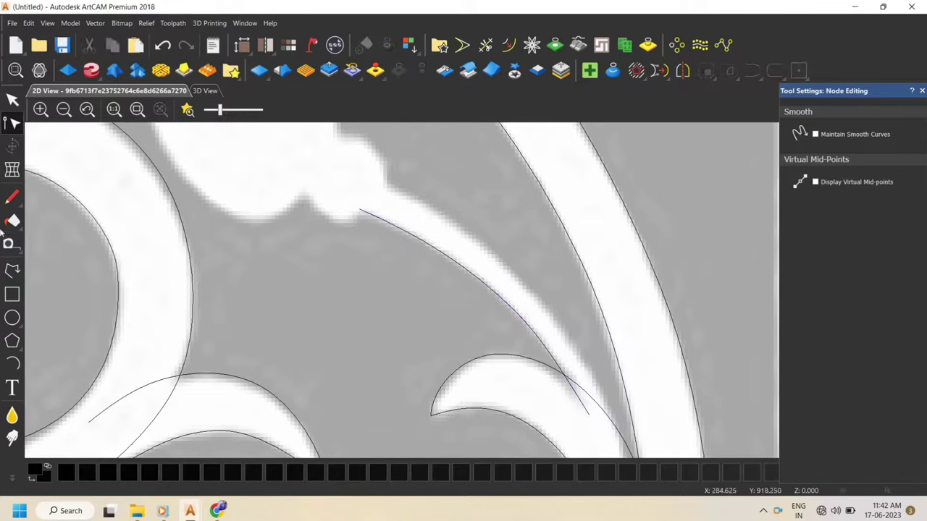
Draw a three-point polyline along the upper edge of the flower bud's stem, from the bud's base down to the outer scroll
click(12, 271)
click(380, 180)
click(528, 285)
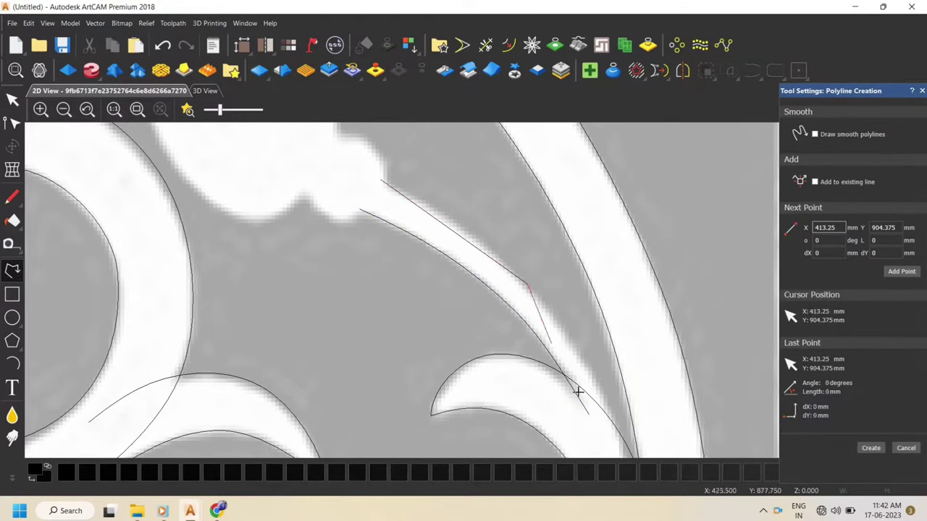
click(625, 452)
key(Escape)
Smooth the middle node of the bud stem's upper line and adjust its node and handles to match the image edge
key(n)
key(s)
drag(528, 285, 525, 287)
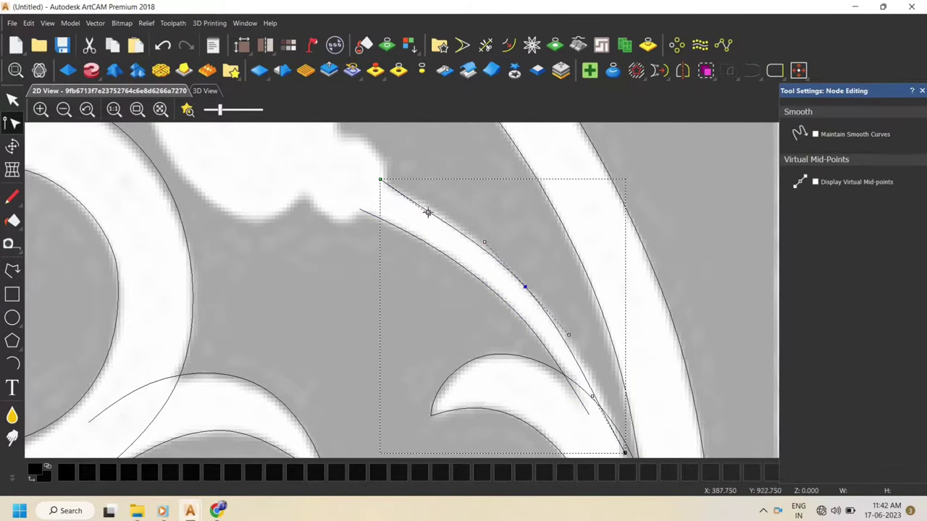
drag(428, 212, 435, 214)
drag(592, 396, 603, 396)
click(492, 194)
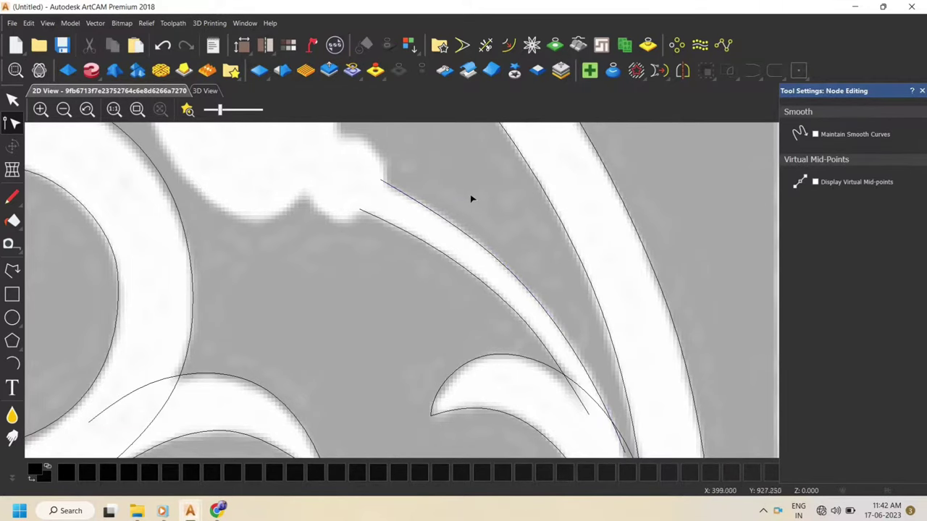
middle_drag(471, 199, 518, 284)
click(12, 271)
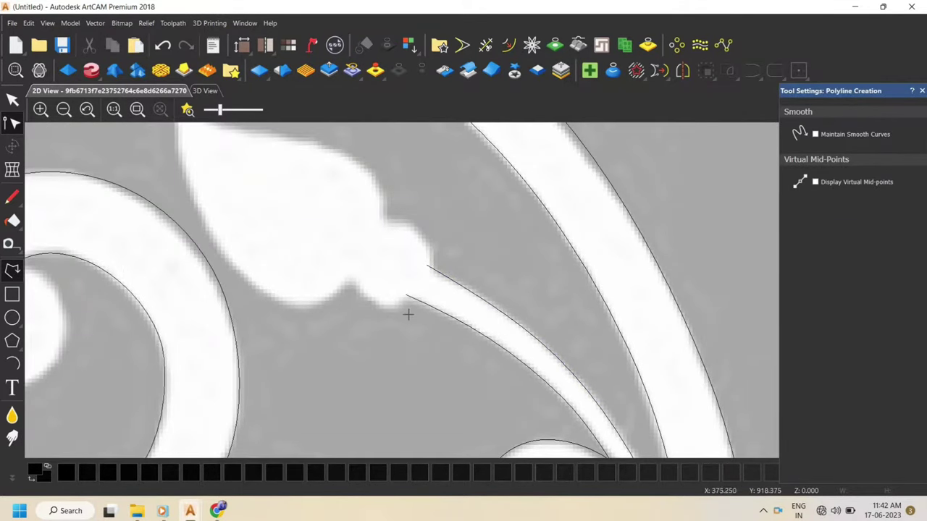
click(367, 294)
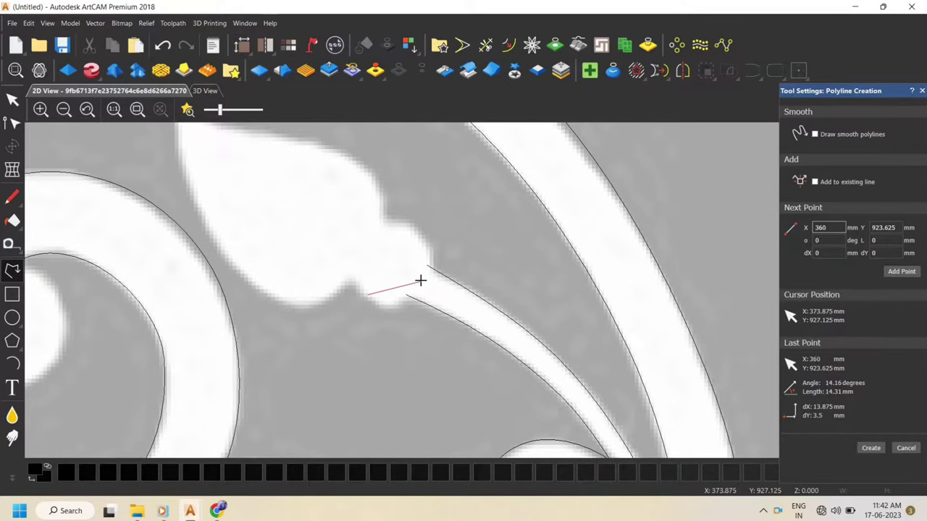
key(Escape)
Trace the lower rounded bump at the bud's base with a three-point polyline and smooth its middle node into an arc
click(12, 271)
scroll(376, 283, up, 1)
click(328, 271)
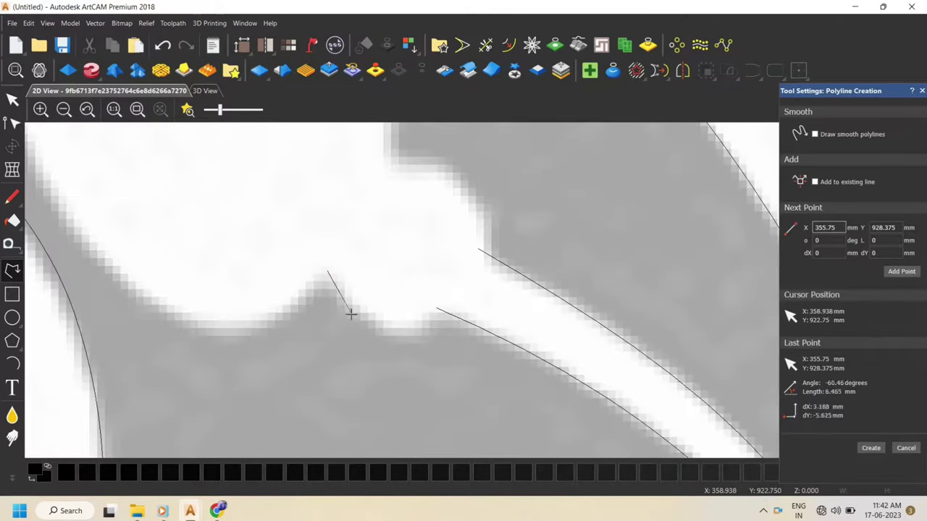
click(352, 314)
click(416, 335)
right_click(416, 335)
key(s)
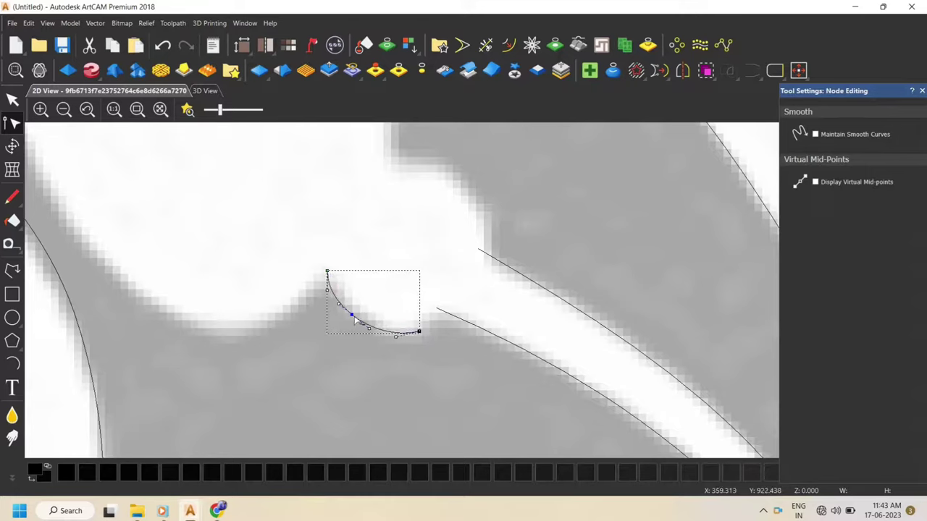
key(Escape)
Trace the upper rounded bump at the bud's base with a three-point polyline, smooth its middle node and adjust the handles
click(12, 269)
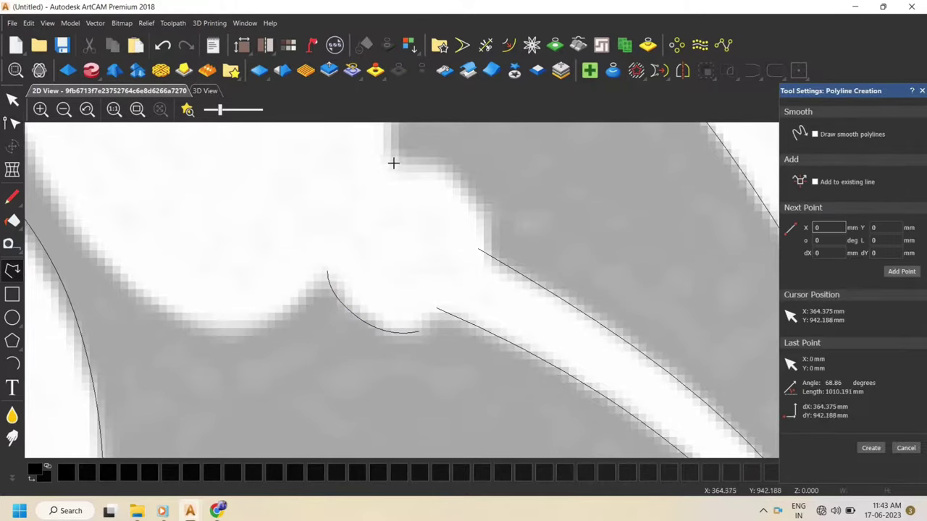
click(397, 164)
click(461, 177)
double_click(492, 237)
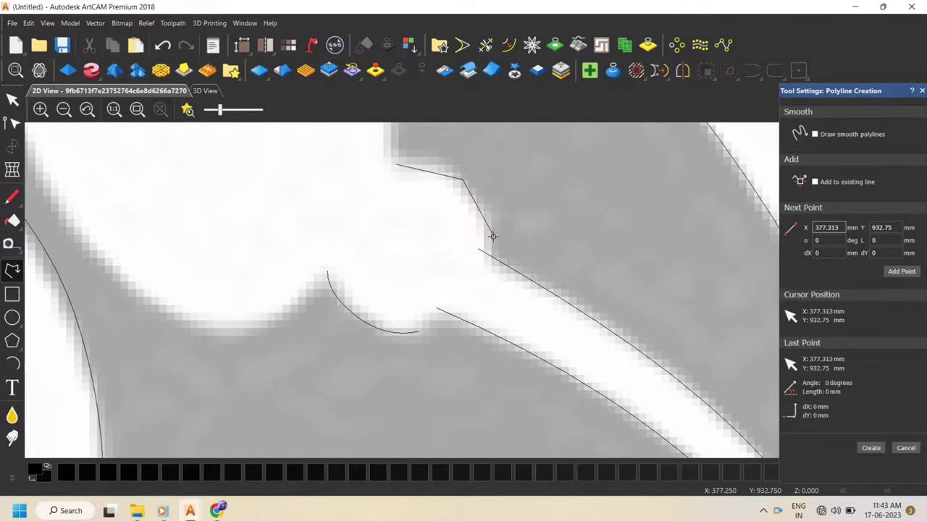
key(n)
drag(416, 170, 419, 159)
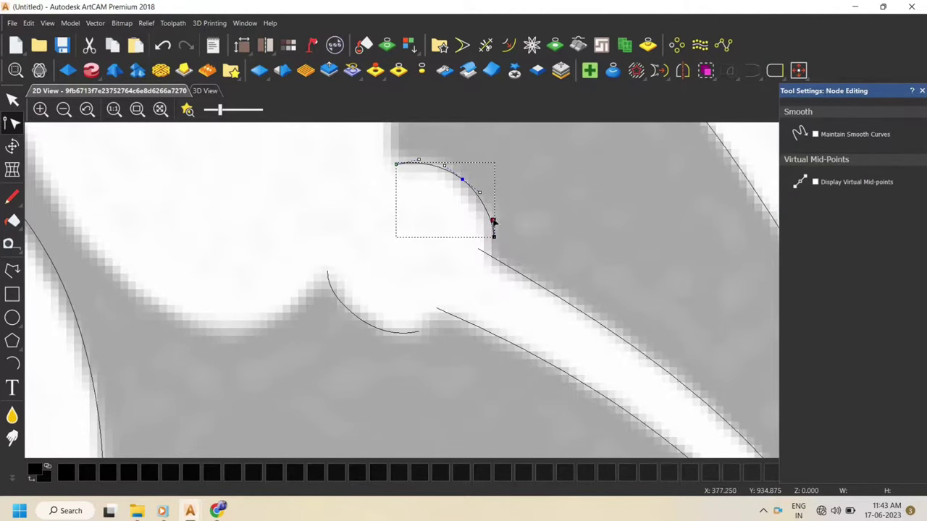
scroll(389, 243, down, 2)
Draw a four-point polyline along the bud's lower edge, from the lower base bump to the bud's pointed tip
click(13, 269)
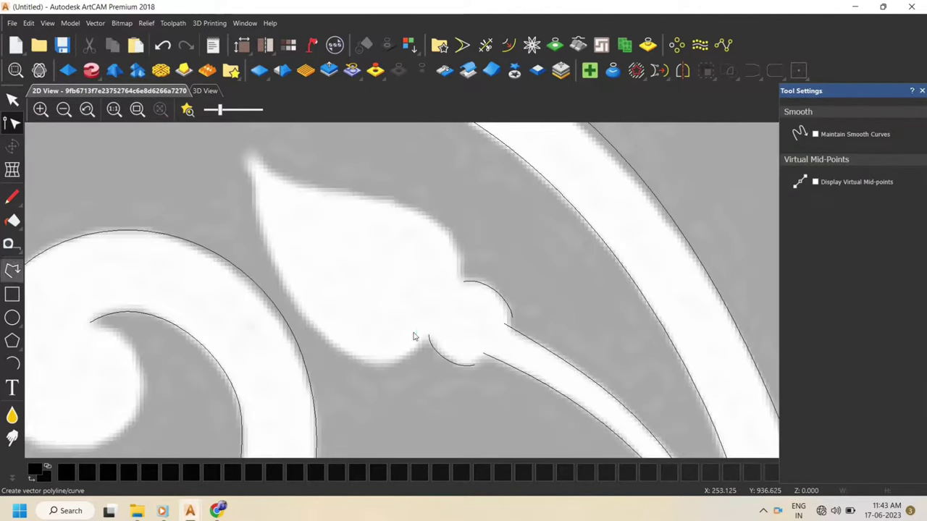
click(433, 337)
click(377, 365)
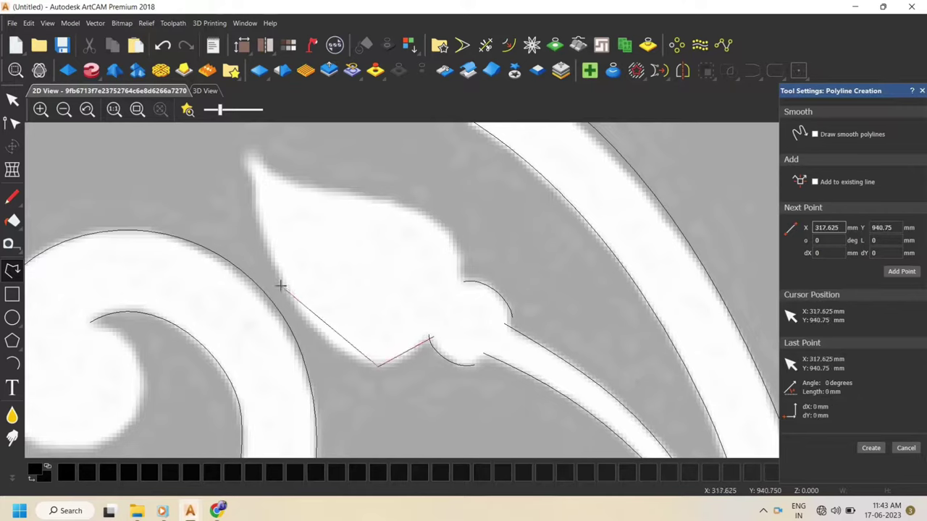
click(281, 286)
double_click(249, 152)
Smooth the two middle nodes of the bud's lower line and adjust its curve handles to follow the image edge
key(n)
key(s)
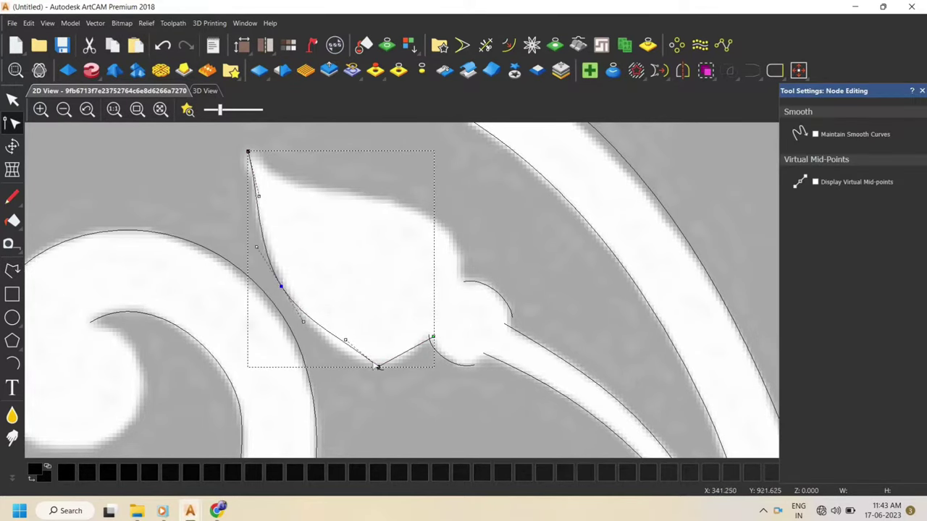
key(s)
click(293, 244)
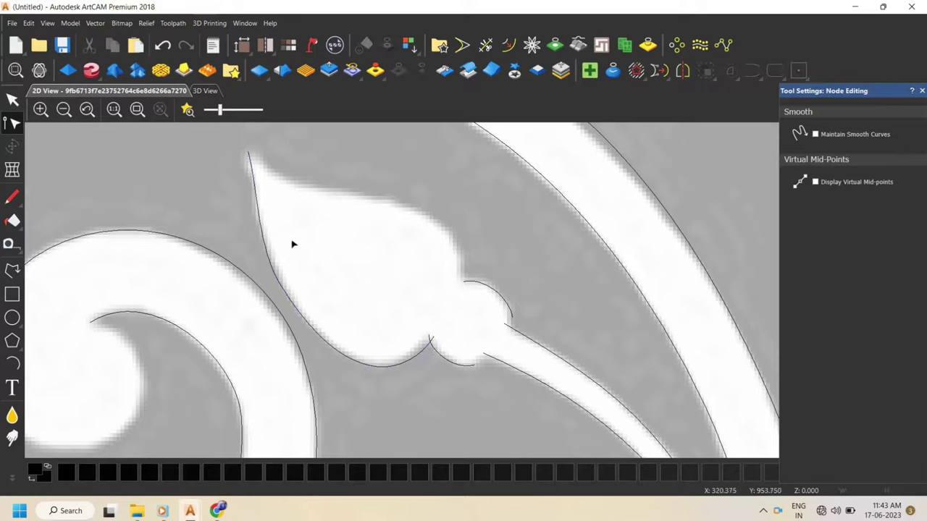
click(286, 294)
drag(257, 246, 265, 249)
click(295, 253)
Draw a four-point polyline along the bud's upper edge, from the pointed tip to the upper base bump
click(13, 270)
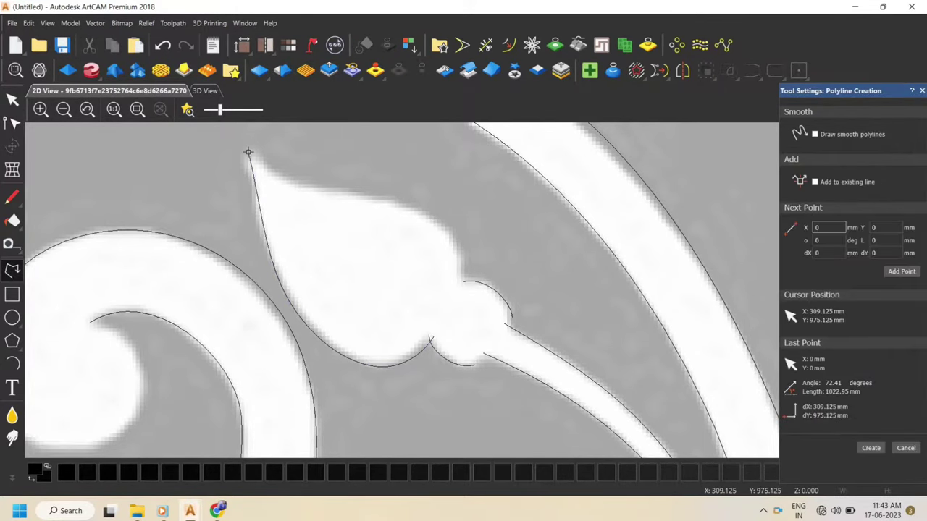
click(248, 152)
click(289, 185)
click(434, 215)
click(466, 283)
right_click(466, 284)
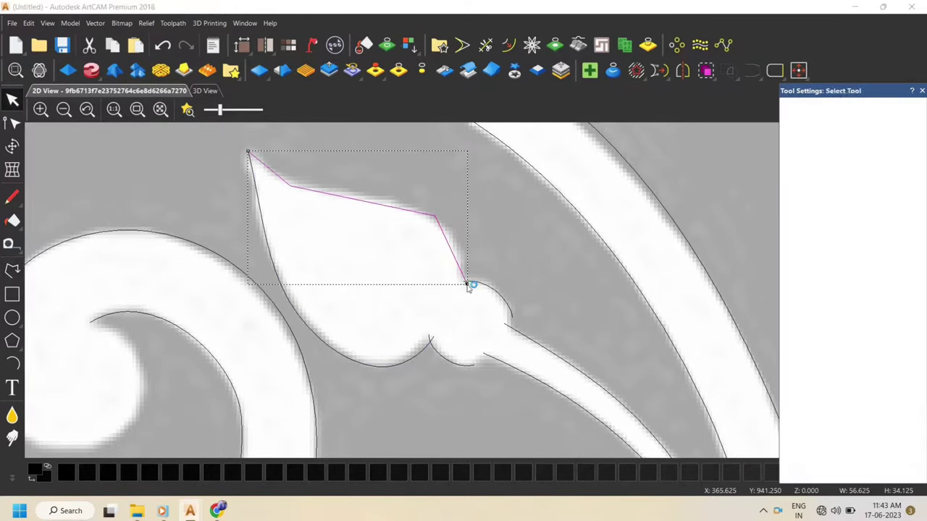
Smooth the two middle nodes of the bud's upper line into a flowing curve
key(n)
key(s)
key(s)
click(474, 294)
scroll(475, 294, down, 3)
Draw a three-point polyline along the outer edge of the large leaf below the small leaf, down to the main stem
key(p)
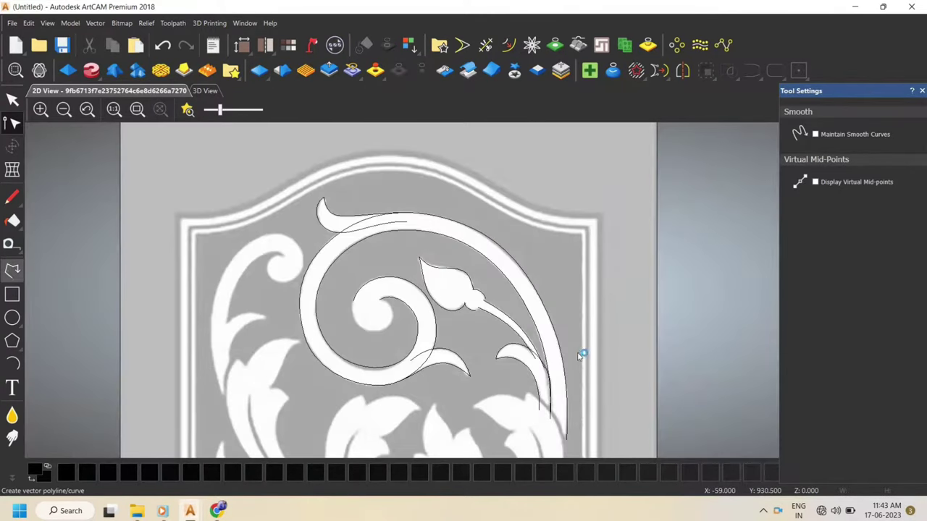
scroll(584, 356, down, 3)
scroll(360, 259, up, 8)
scroll(361, 259, down, 2)
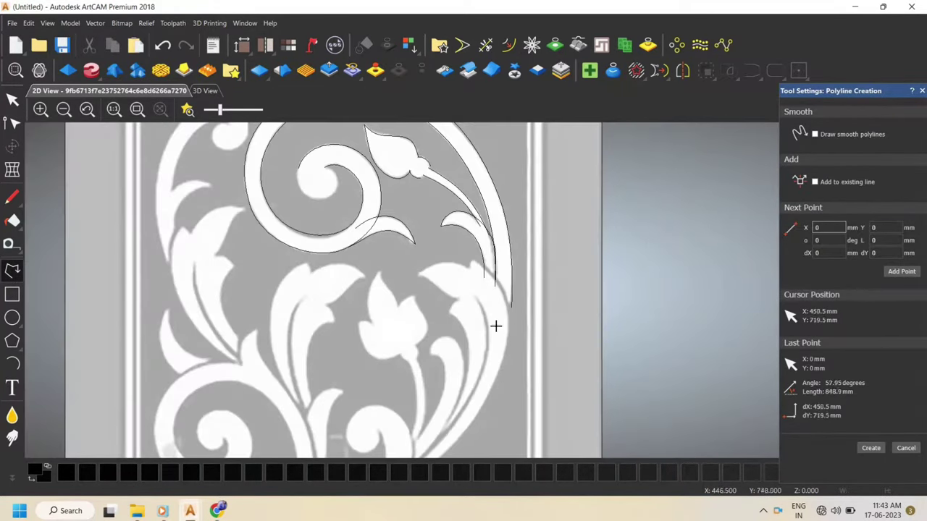
click(439, 239)
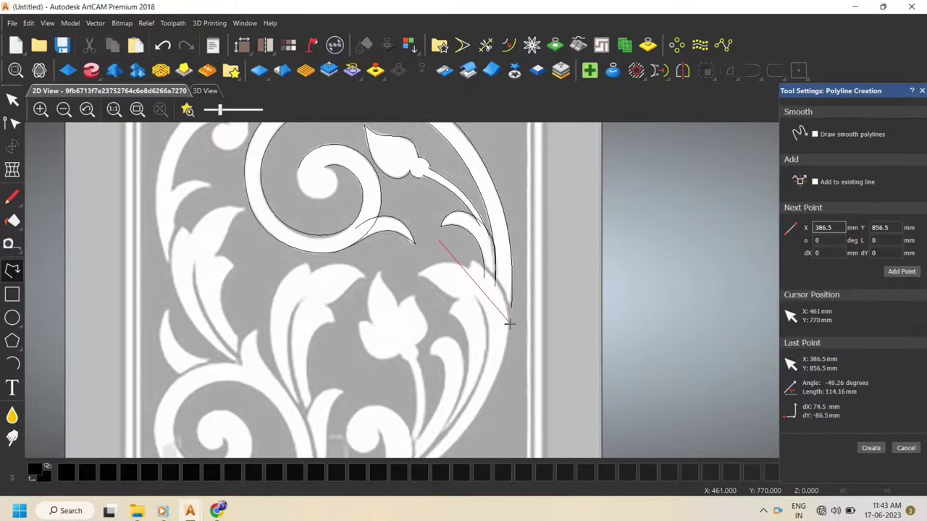
click(509, 324)
scroll(510, 324, down, 2)
scroll(460, 389, up, 3)
scroll(418, 390, up, 3)
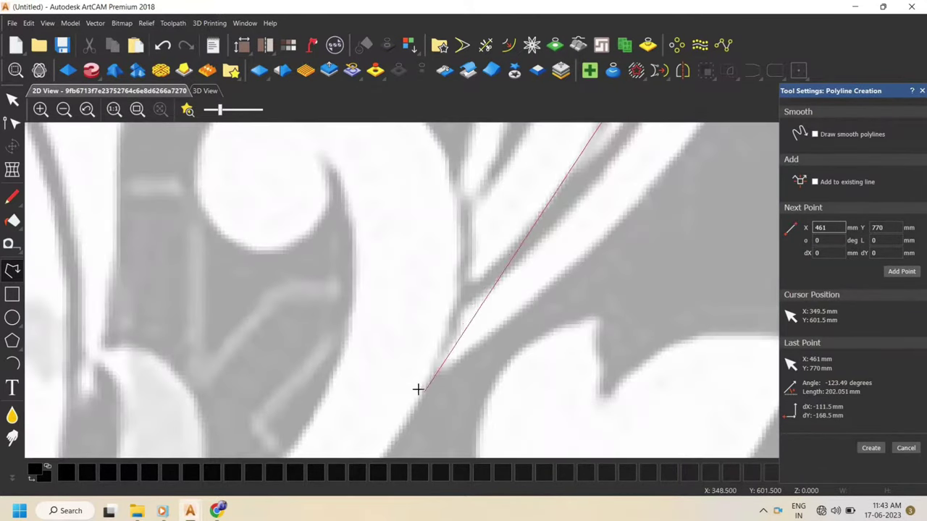
click(419, 391)
right_click(420, 392)
Smooth the middle node of the large leaf's outer line where it bulges nearest the border
scroll(420, 394, down, 5)
scroll(536, 209, up, 4)
key(n)
key(s)
click(503, 270)
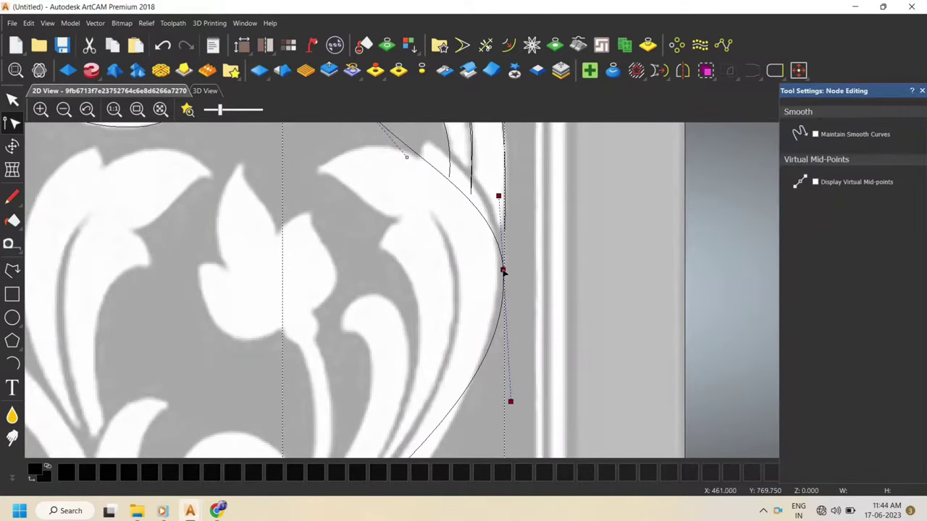
Adjust the upper and lower end handles of the large leaf's outer curve to match the image edge
scroll(439, 215, down, 3)
scroll(447, 239, up, 3)
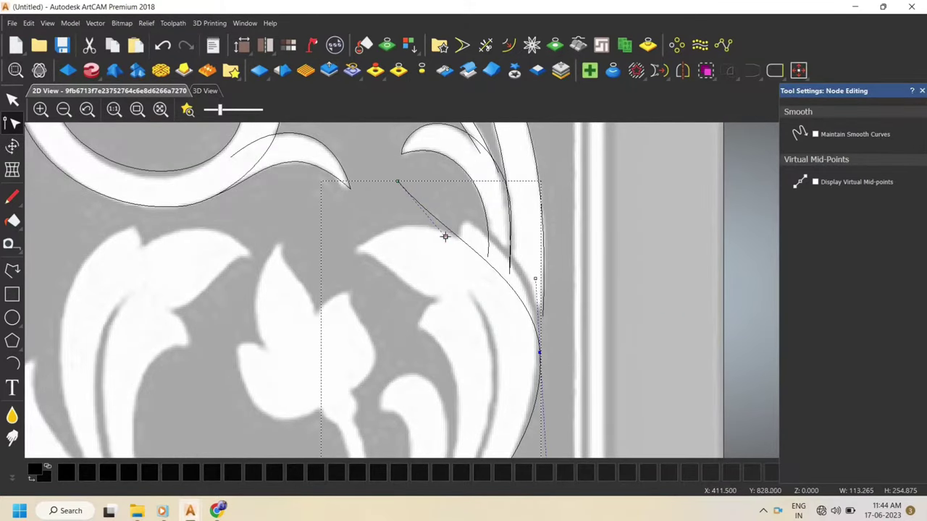
drag(445, 237, 485, 209)
scroll(480, 358, down, 3)
scroll(472, 356, up, 3)
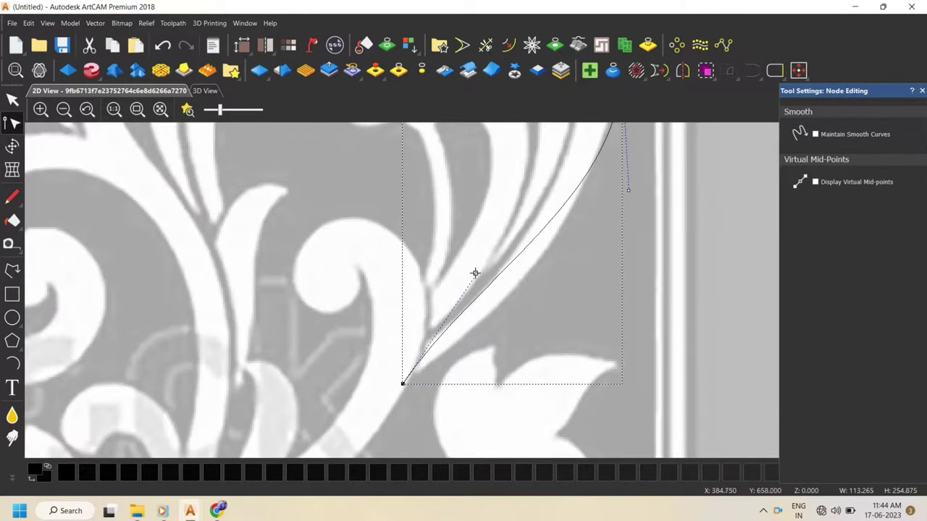
drag(475, 273, 493, 311)
scroll(483, 293, down, 3)
click(502, 280)
Draw a four-point polyline along the large leaf's inner edge, then smooth and reposition its two middle nodes
click(12, 271)
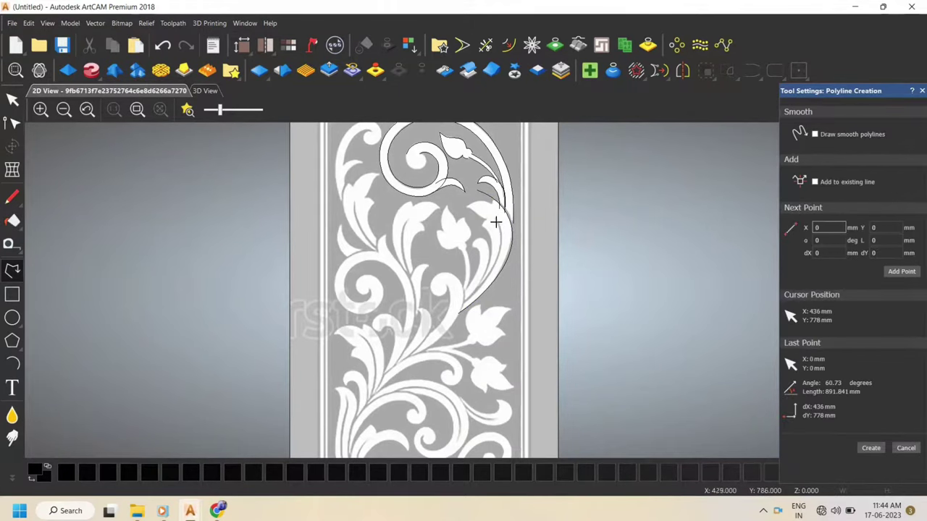
scroll(495, 222, up, 3)
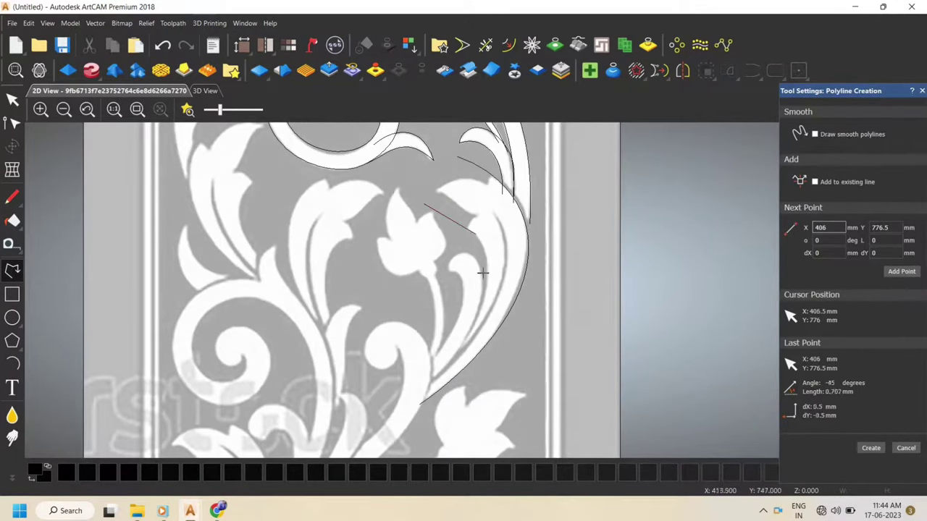
key(n)
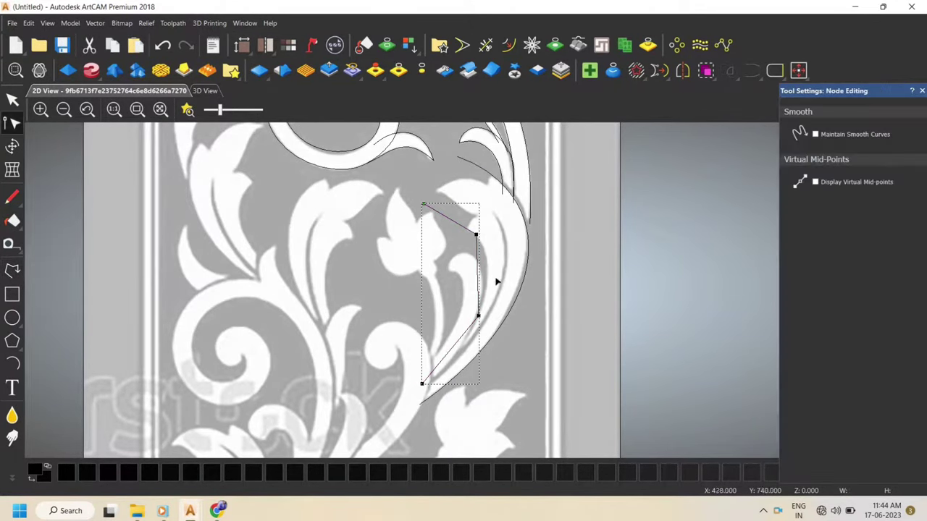
key(s)
drag(479, 315, 479, 312)
key(s)
drag(476, 235, 479, 242)
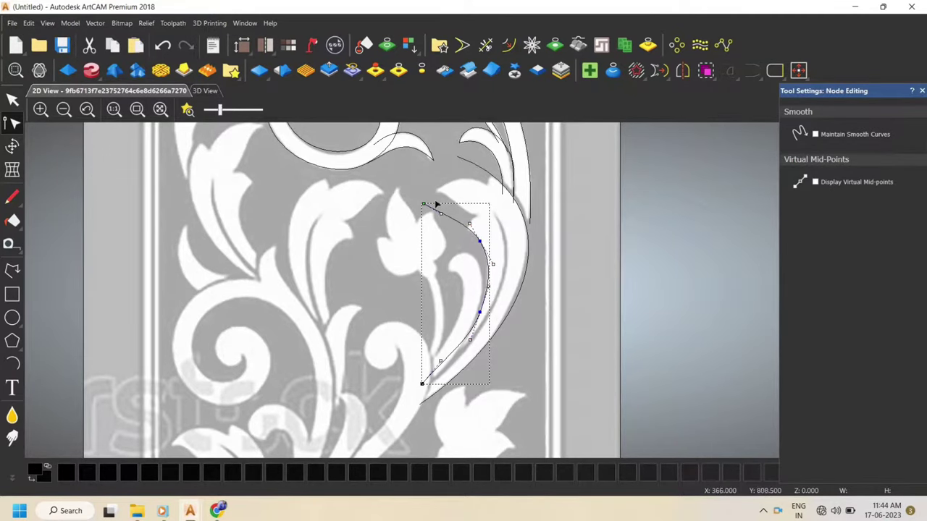
Adjust the curve handles of the large leaf's inner line to follow the edge down to the stem
scroll(498, 272, up, 2)
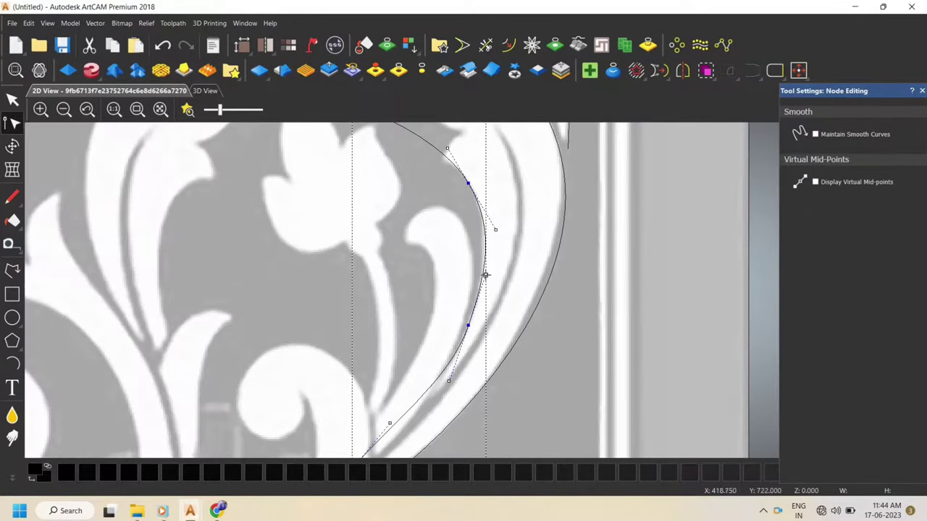
scroll(440, 356, down, 1)
click(443, 348)
drag(443, 348, 447, 351)
click(487, 224)
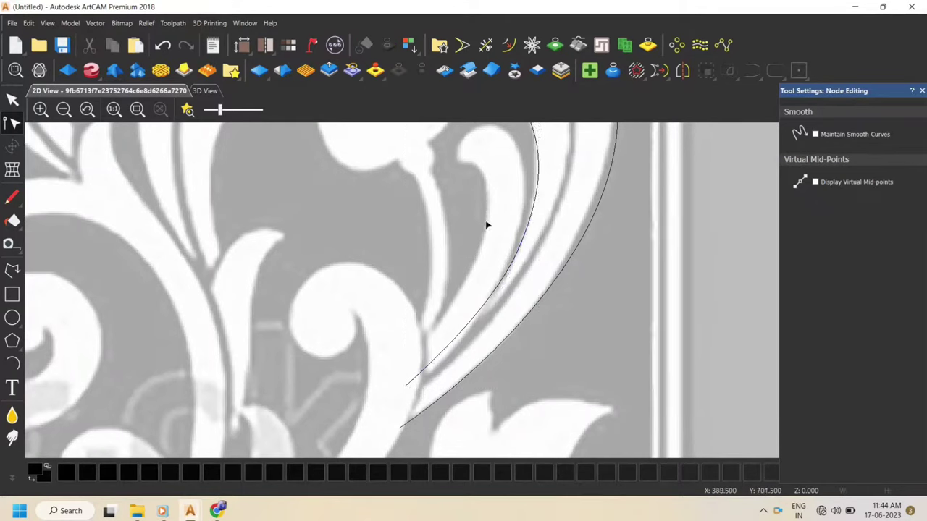
Draw a closed polyline that follows the large leaf's jagged tip and loops back to its start through the surrounding background
scroll(488, 216, down, 2)
click(11, 270)
scroll(500, 263, up, 1)
click(431, 280)
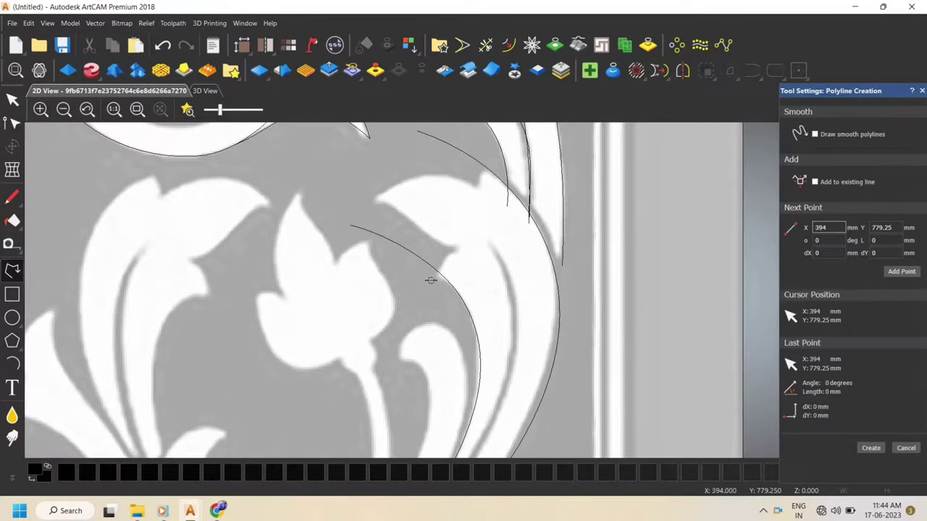
click(376, 202)
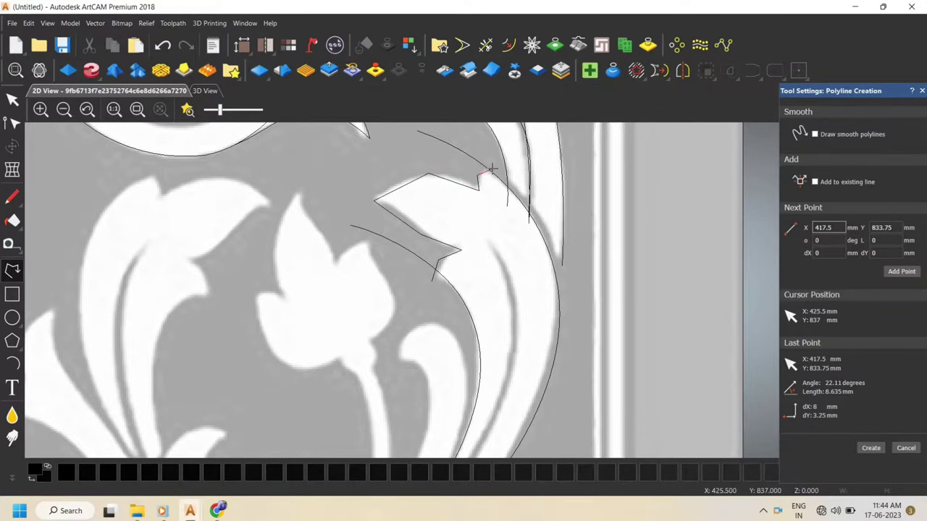
scroll(457, 133, down, 2)
scroll(490, 216, up, 2)
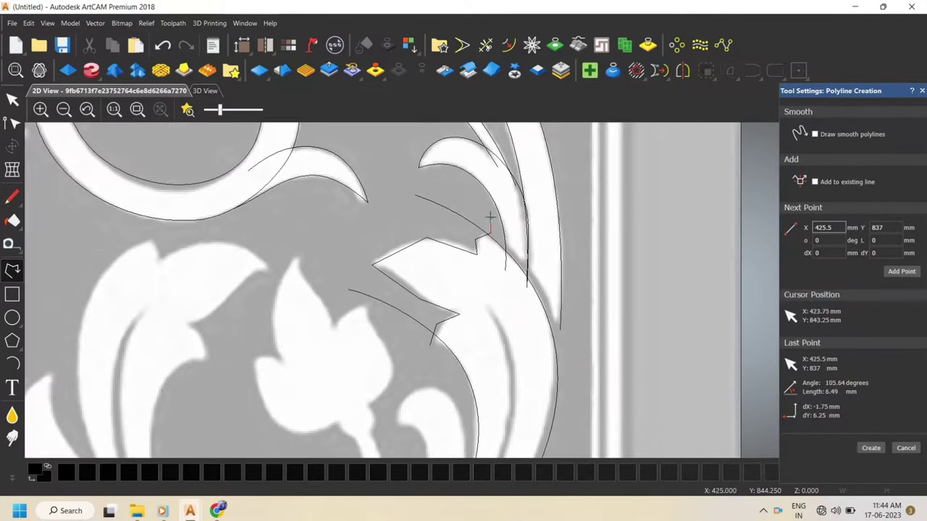
click(394, 183)
click(339, 252)
click(430, 344)
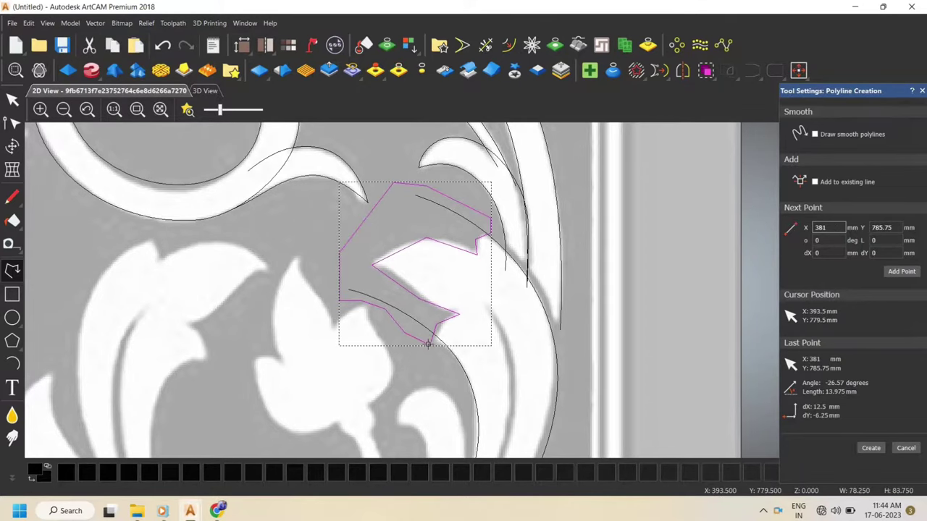
key(Escape)
Smooth the intermediate nodes of the large leaf's jagged tip outline and move its upper notch's end node onto the leaf's outer curve
key(n)
key(s)
scroll(446, 328, up, 2)
drag(411, 312, 420, 317)
scroll(360, 186, down, 2)
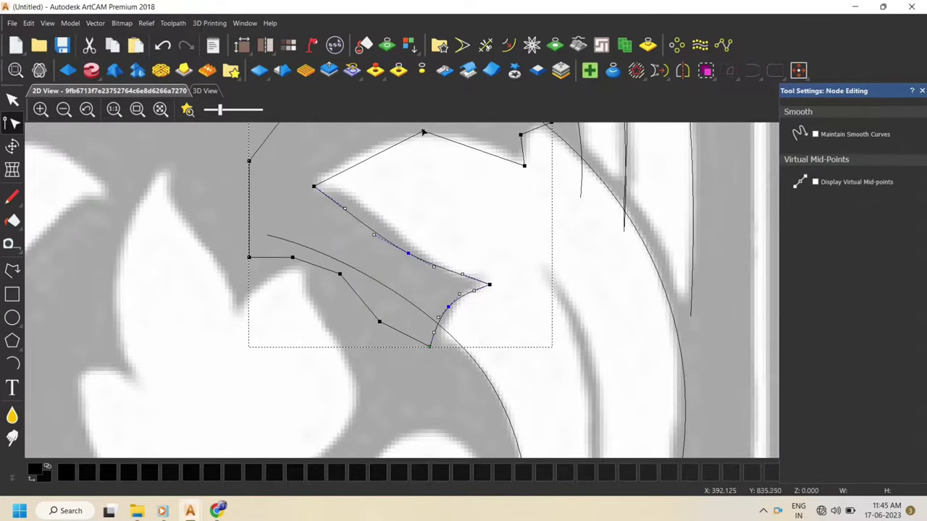
scroll(461, 268, down, 2)
scroll(489, 275, up, 4)
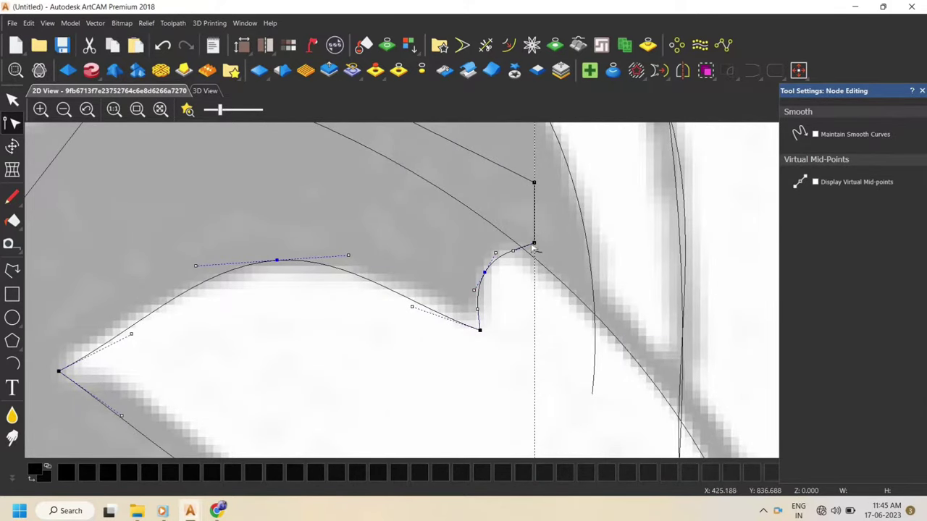
drag(534, 246, 514, 242)
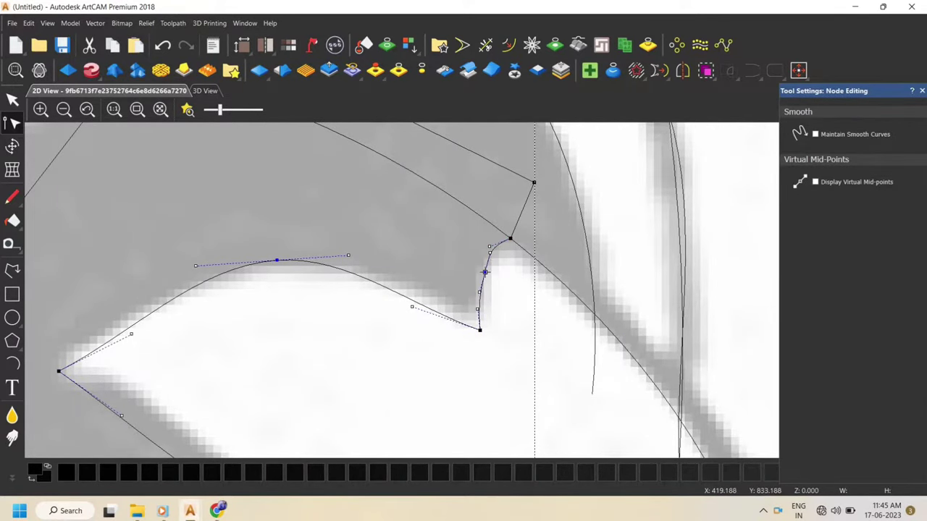
scroll(484, 272, down, 2)
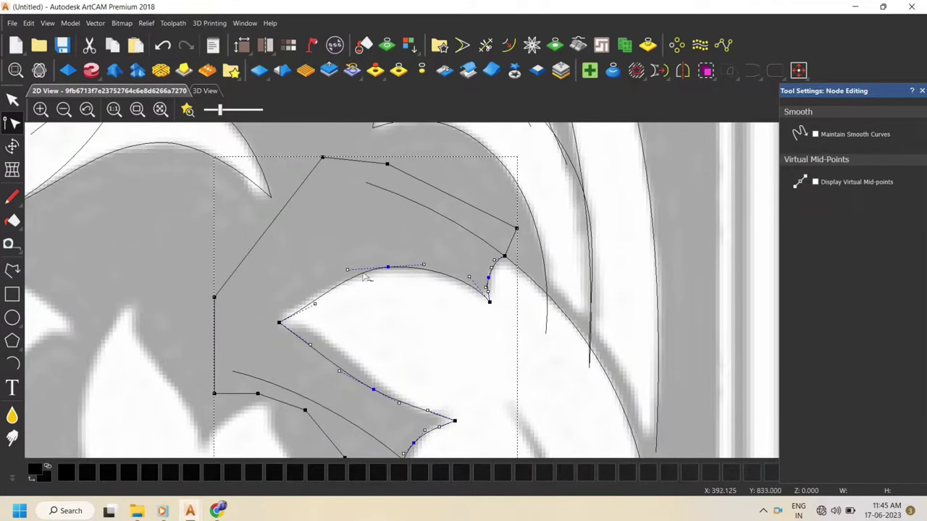
Adjust the curve handles around the large leaf's pointed tip and its lower edge to match the image
drag(315, 305, 341, 330)
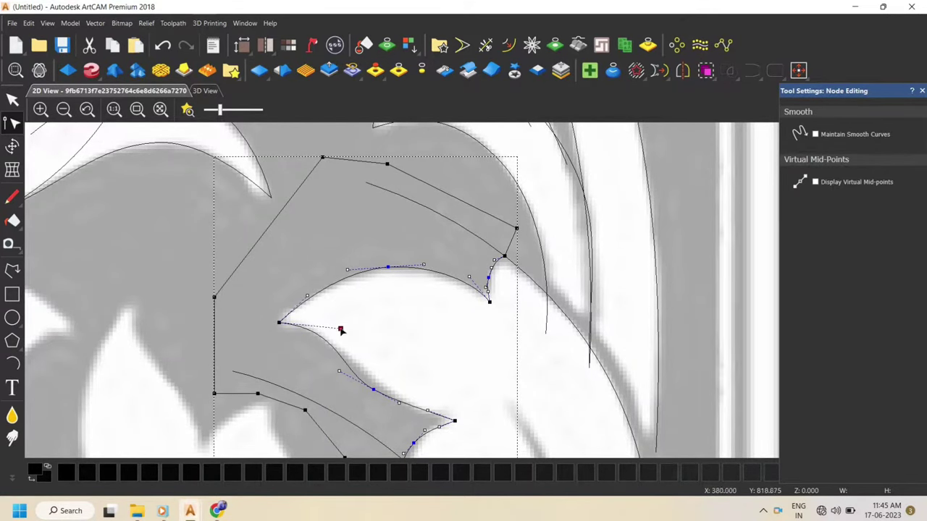
drag(339, 372, 352, 372)
scroll(476, 387, down, 1)
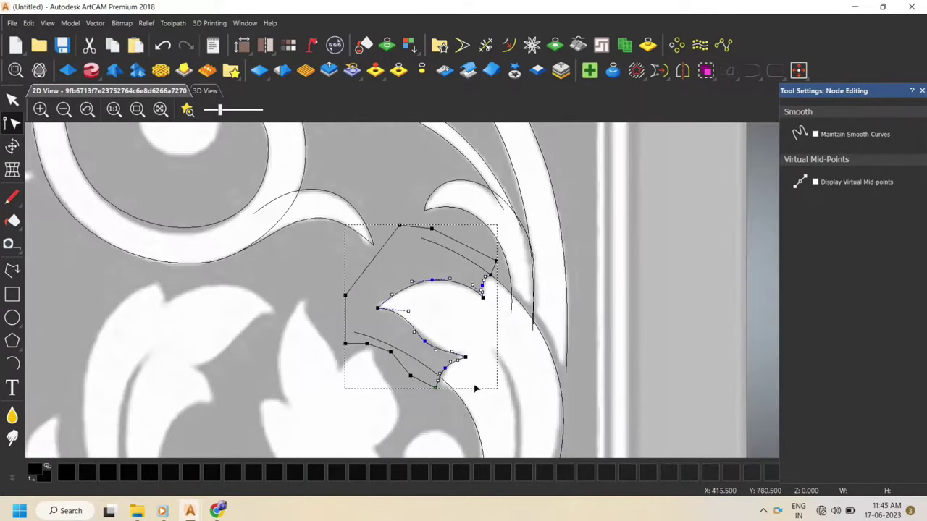
scroll(475, 386, up, 1)
click(473, 345)
scroll(474, 345, down, 2)
Draw a four-point polyline from the small curled leaf's tip over its top and down its outer edge to the stem
click(12, 278)
scroll(455, 346, up, 3)
click(341, 432)
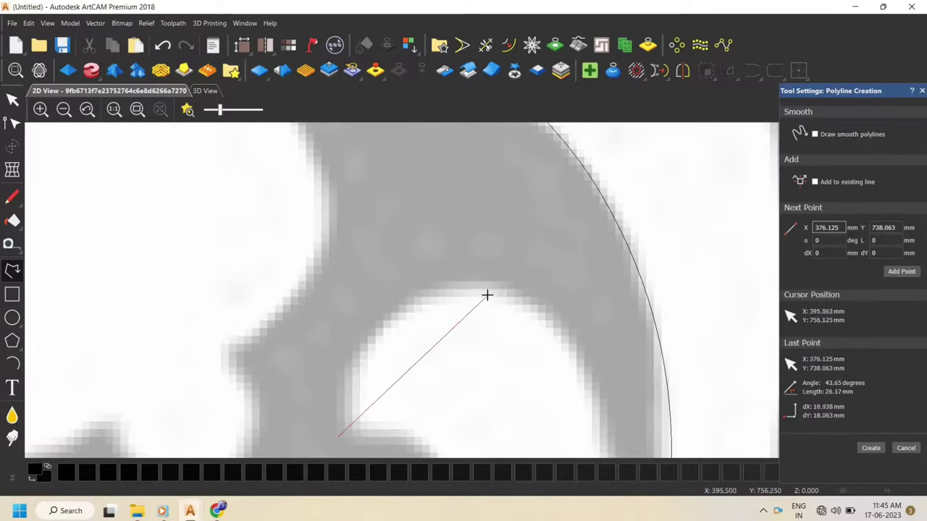
click(486, 294)
scroll(484, 296, down, 3)
scroll(488, 384, up, 1)
click(490, 353)
scroll(429, 433, down, 3)
scroll(433, 413, up, 3)
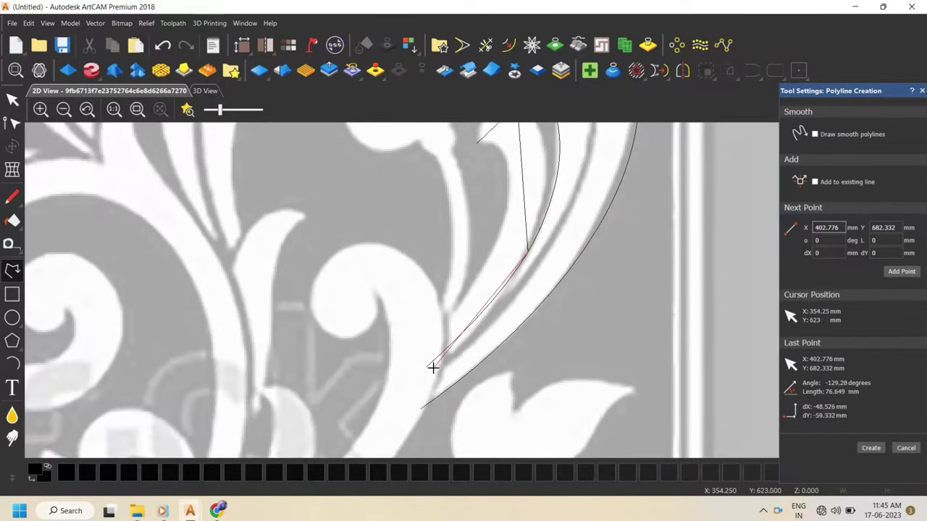
click(433, 368)
right_click(432, 368)
Smooth the two middle nodes of the curled leaf's outer line and adjust its curve handles to follow the edge
scroll(479, 294, down, 3)
scroll(510, 228, up, 3)
key(s)
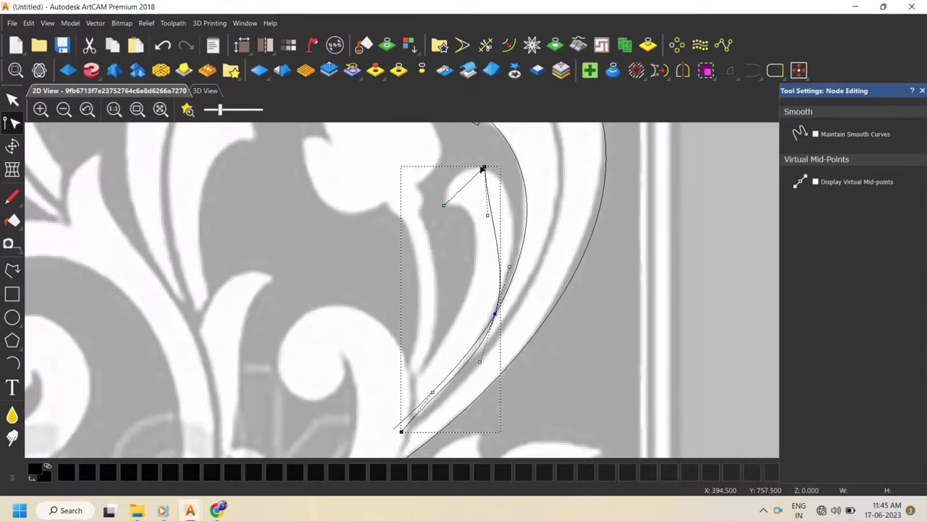
key(s)
drag(509, 267, 515, 270)
drag(431, 394, 437, 396)
click(267, 321)
Draw a three-point polyline from the curled leaf's tip along its inner edge down to the stem
click(13, 270)
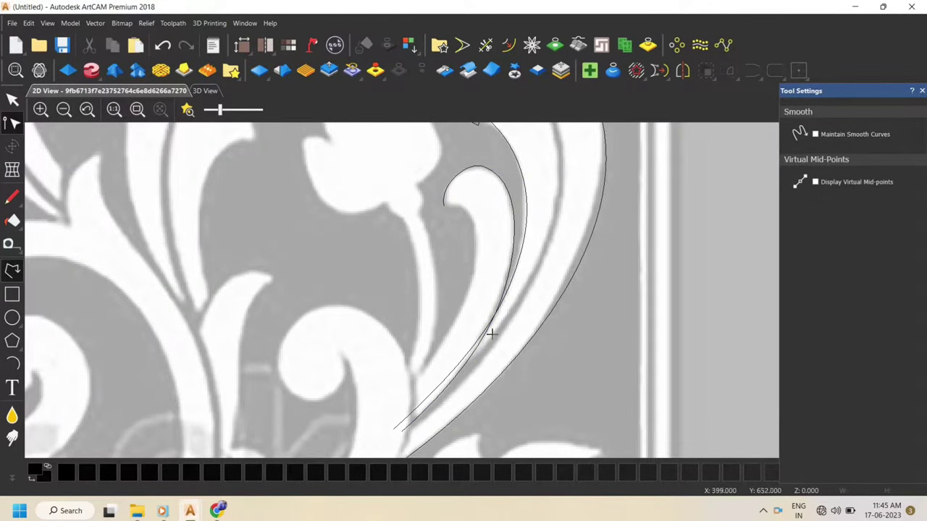
click(443, 206)
click(475, 219)
click(401, 399)
right_click(401, 399)
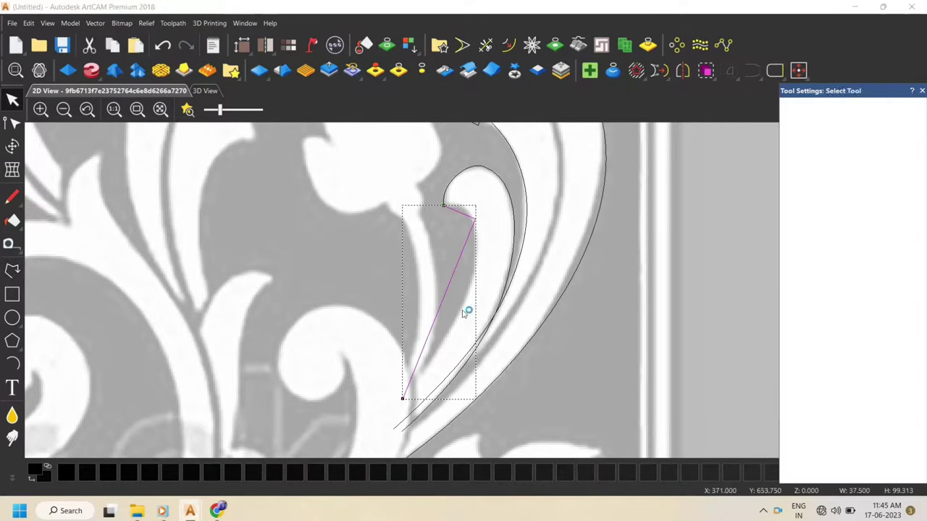
Smooth the middle node of the curled leaf's inner line, then reposition it and its handles along the image edge
key(n)
key(s)
scroll(464, 209, up, 3)
mouse_move(475, 219)
mouse_down()
mouse_move(473, 227)
mouse_move(471, 203)
mouse_move(483, 226)
mouse_up()
scroll(481, 286, down, 2)
scroll(448, 362, up, 1)
drag(457, 320, 486, 315)
drag(505, 272, 513, 255)
click(487, 246)
scroll(477, 289, down, 2)
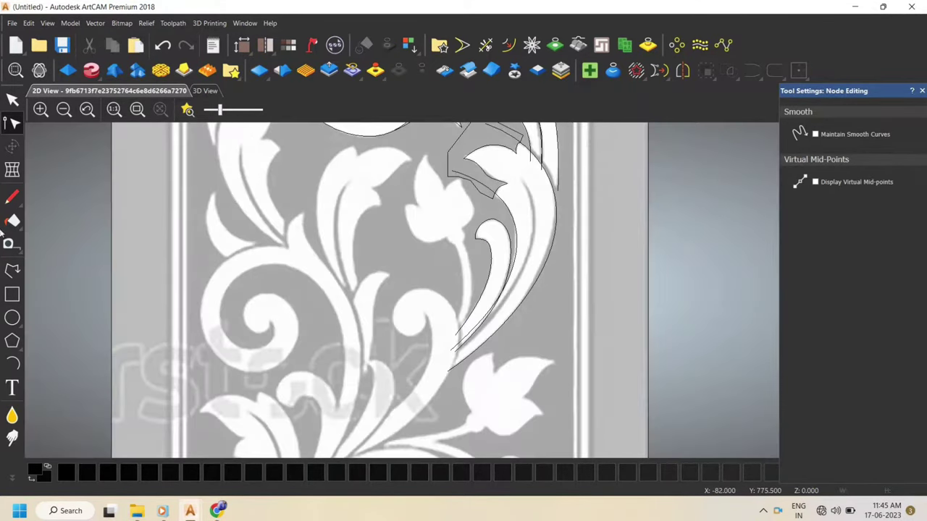
Draw a three-point polyline along the right edge of the flower bud's stem
click(13, 269)
scroll(466, 243, up, 1)
scroll(456, 244, up, 1)
click(444, 239)
scroll(478, 294, down, 2)
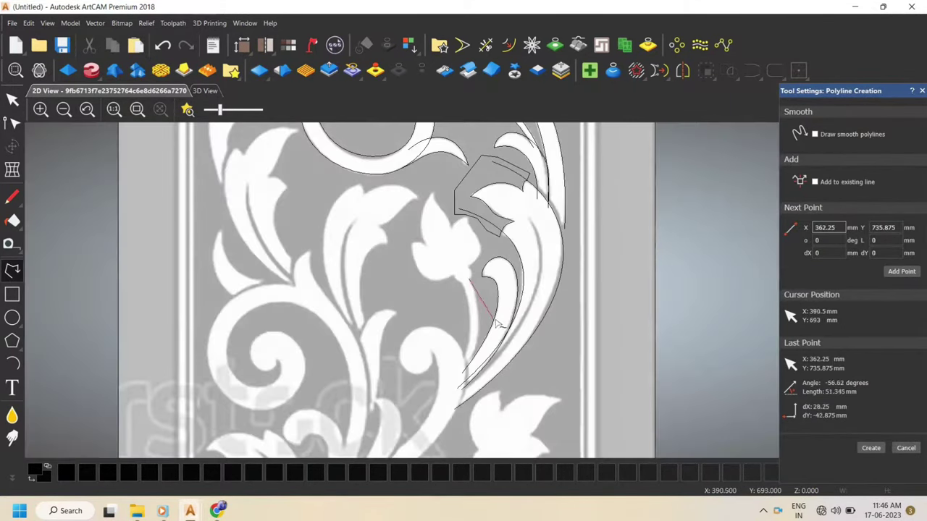
scroll(476, 312, up, 1)
click(486, 321)
scroll(456, 423, up, 1)
click(459, 422)
right_click(459, 423)
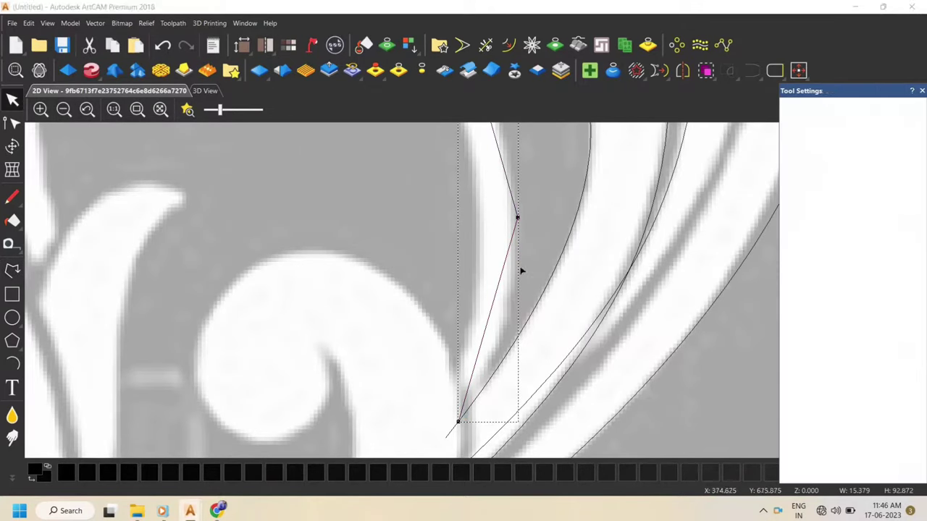
Smooth the middle node of the bud stem's right line and shape the curve to the image edge
scroll(520, 271, down, 2)
key(n)
key(s)
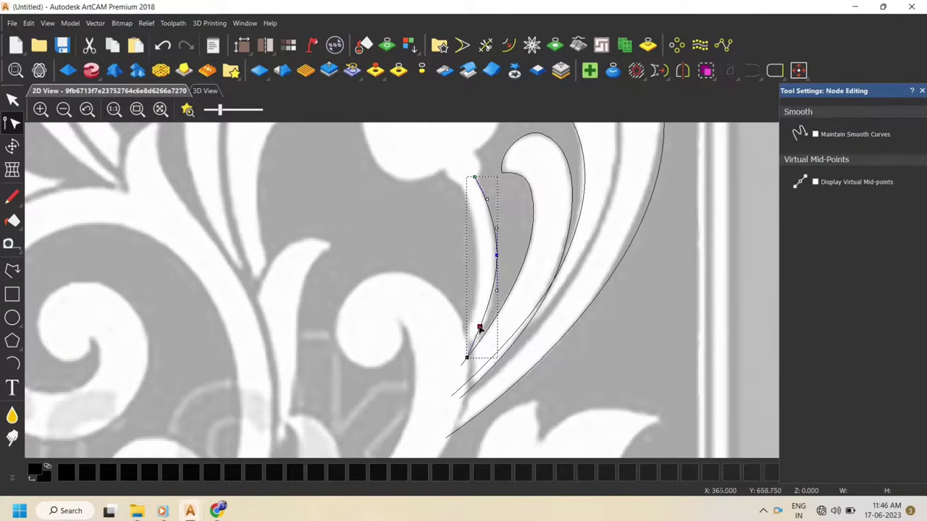
Draw a three-point polyline along the left edge of the flower bud's stem
click(12, 269)
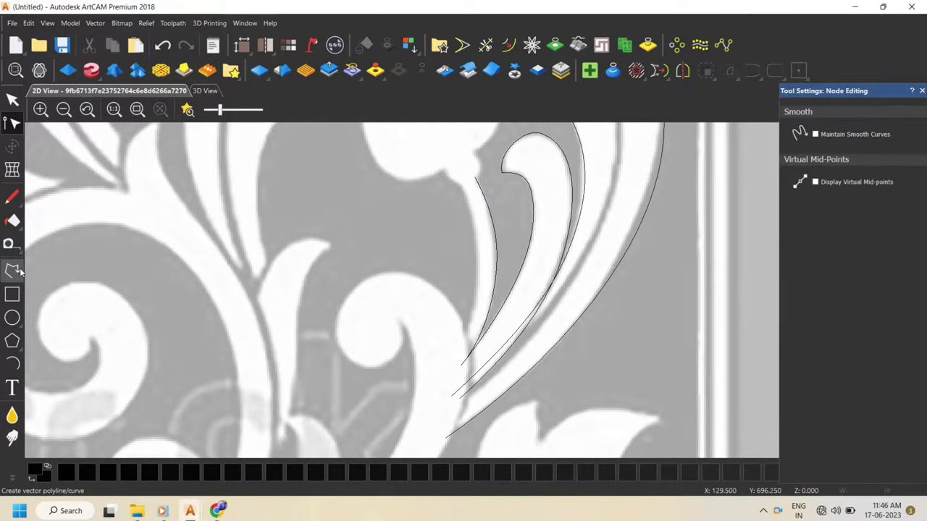
click(461, 185)
click(478, 269)
click(462, 341)
key(Escape)
Smooth the bud stem's left line and adjust its nodes and lower handle to follow the image edge
key(n)
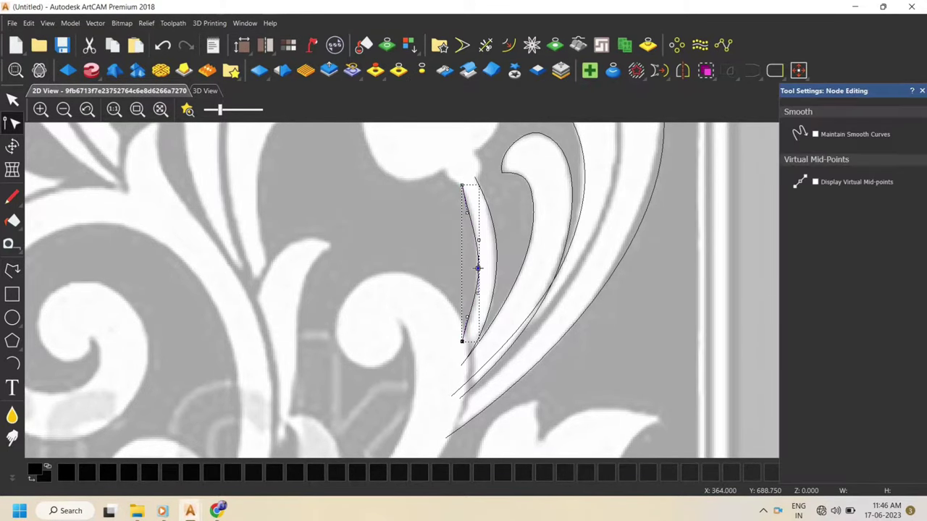
scroll(478, 216, up, 2)
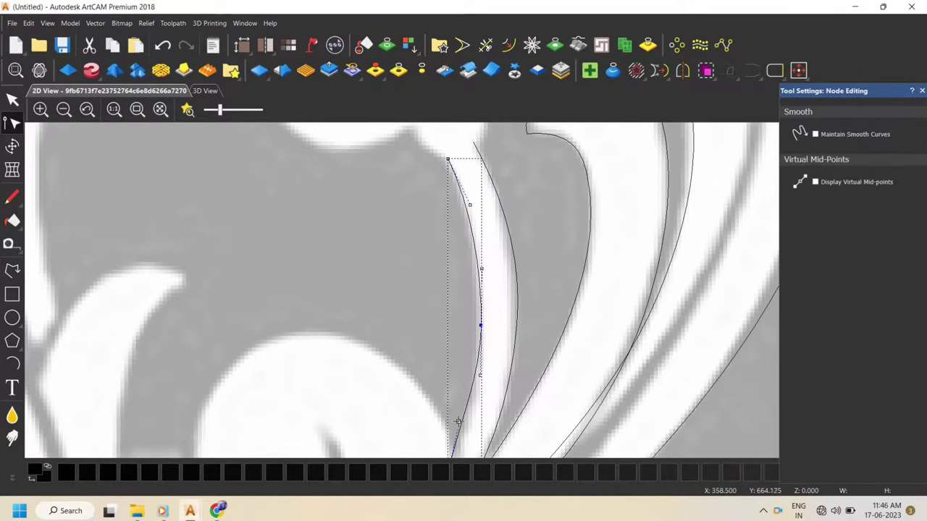
drag(459, 421, 468, 428)
click(443, 329)
Draw a three-point polyline along the left side of the bulge joining the flower bud to its stem
click(11, 270)
scroll(492, 246, down, 1)
scroll(470, 193, up, 2)
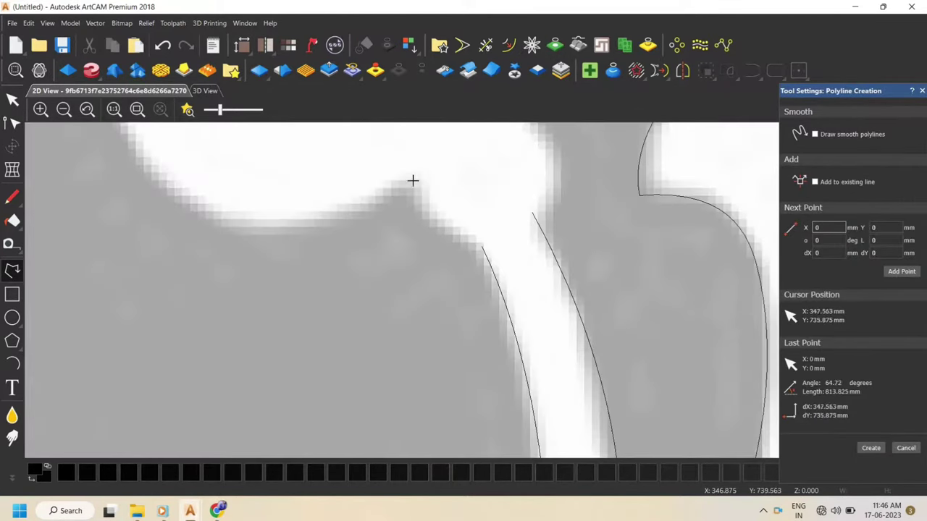
click(413, 174)
click(424, 223)
click(488, 250)
key(Escape)
Smooth the middle node of the bulge's left line and adjust its end handles into a rounded curve
key(n)
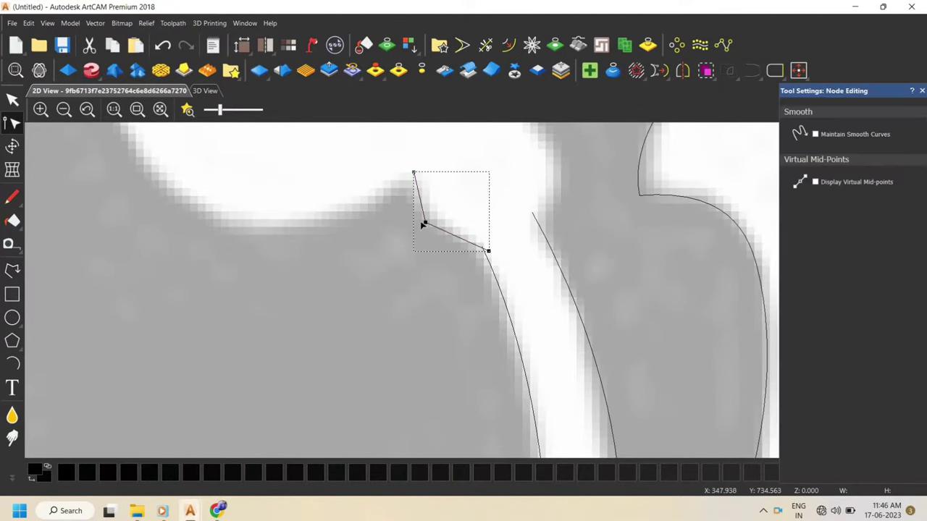
key(s)
drag(467, 241, 461, 257)
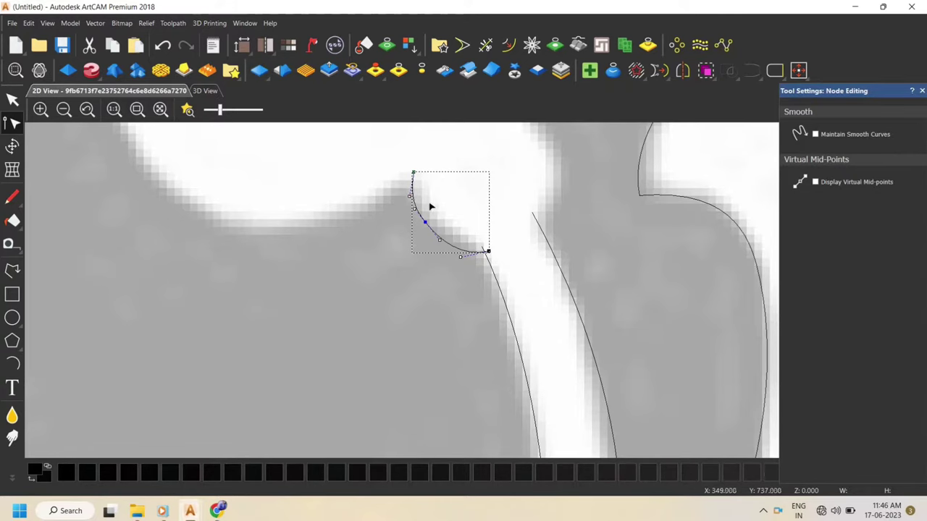
click(429, 206)
Draw a three-point polyline along the right side of the bulge below the flower bud and smooth it into a rounded curve
click(12, 270)
scroll(445, 326, down, 1)
scroll(499, 213, up, 2)
click(426, 243)
click(504, 310)
scroll(501, 345, down, 2)
scroll(509, 368, up, 1)
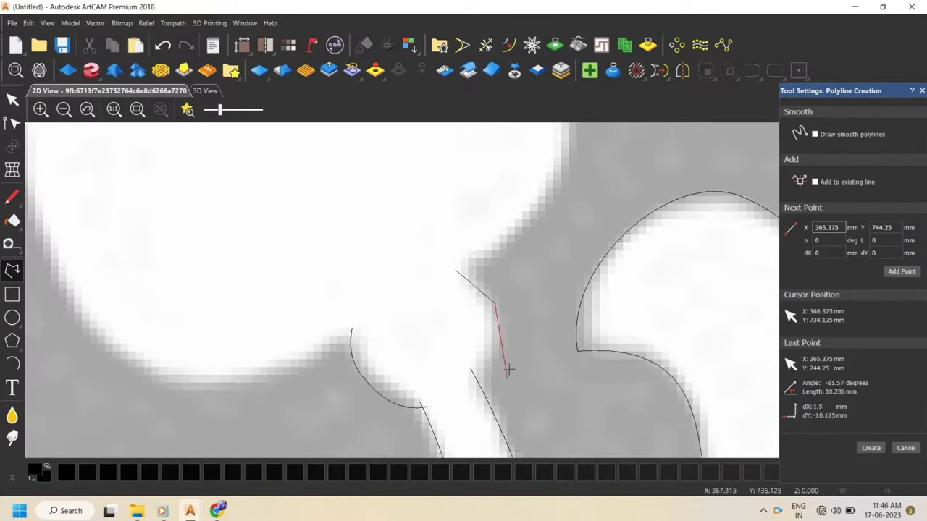
click(492, 368)
key(Escape)
key(n)
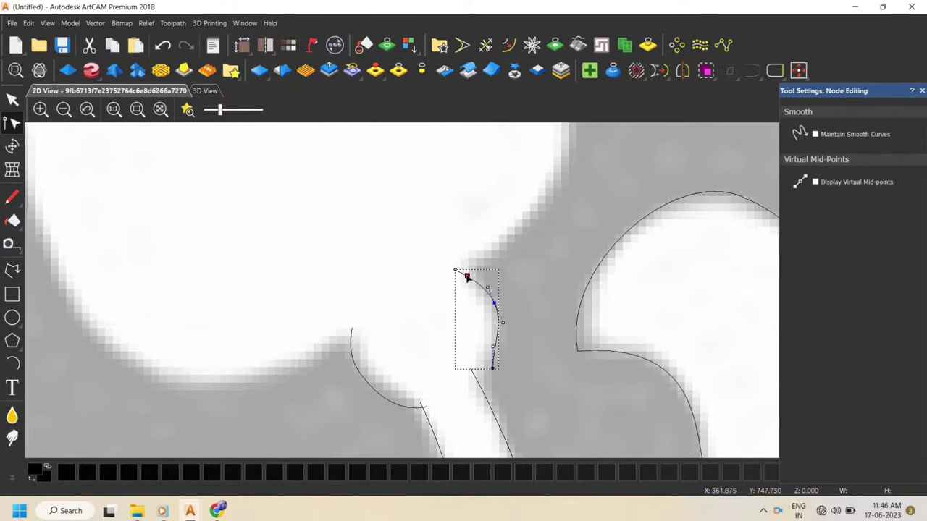
click(459, 308)
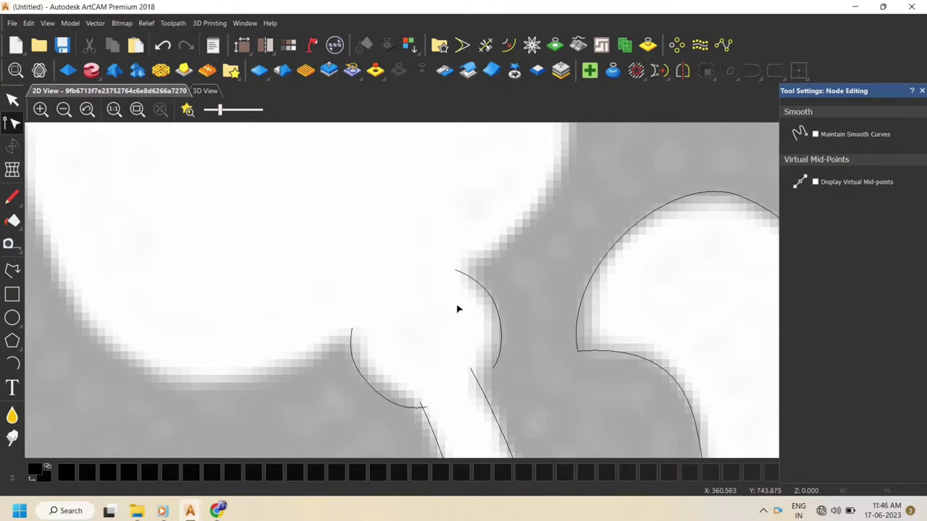
Draw a closed polyline around the flower bud, following its petals from the left side of the base bulge back to the start
click(12, 269)
click(355, 333)
scroll(393, 327, down, 3)
click(401, 308)
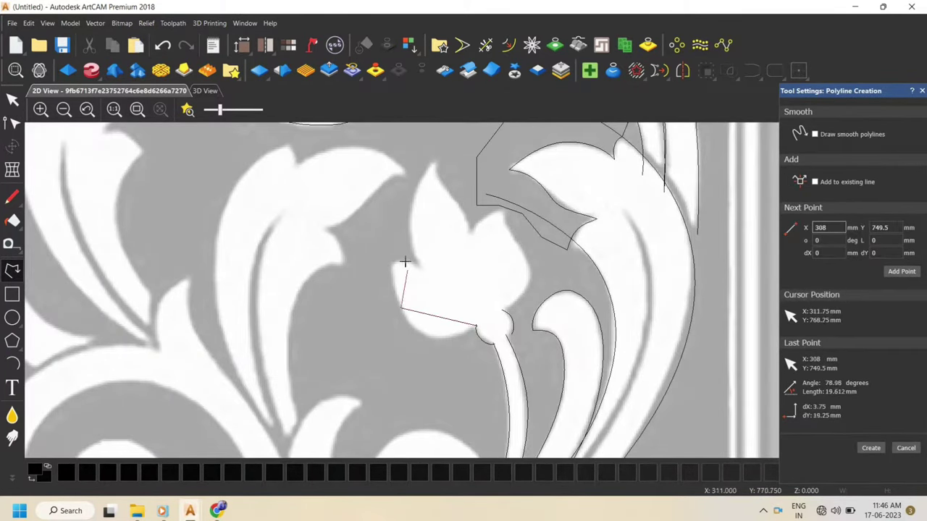
click(391, 264)
scroll(396, 264, up, 3)
click(438, 277)
click(420, 195)
scroll(428, 200, down, 3)
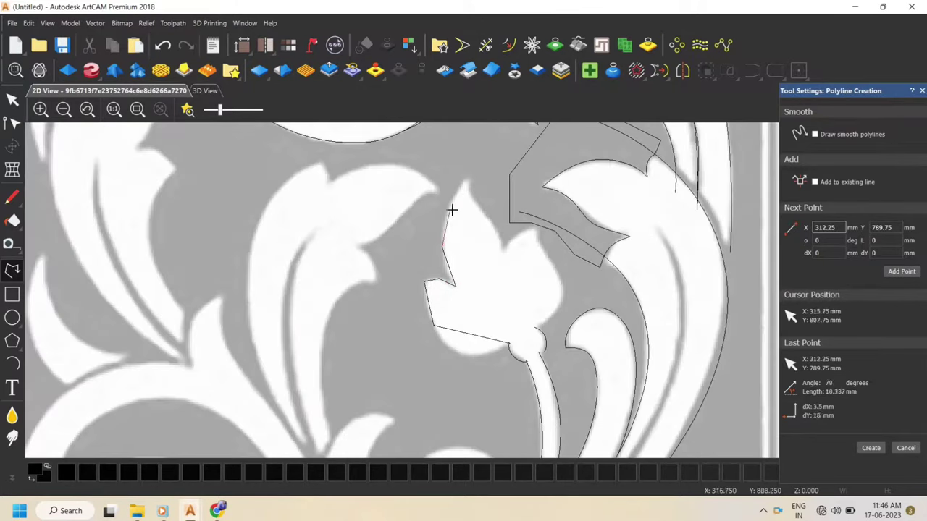
click(468, 174)
click(505, 249)
click(537, 231)
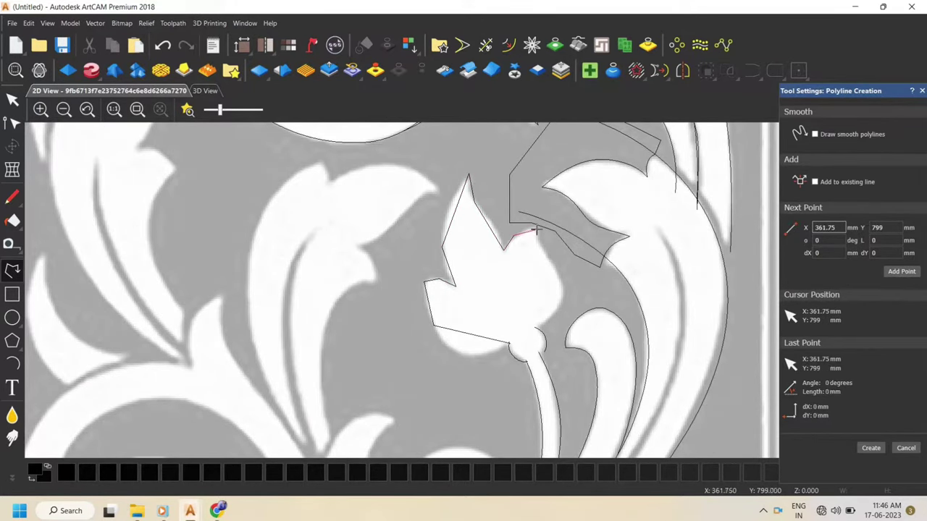
click(563, 289)
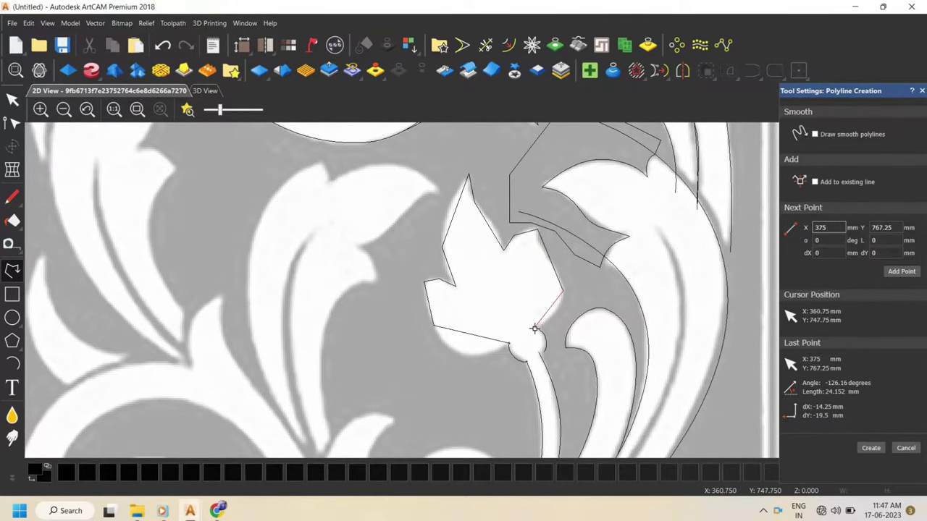
click(534, 327)
click(510, 343)
Shift the bud outline's node where it meets the right side of the bulge, and smooth the nodes along the rounded petal edges
key(n)
scroll(511, 342, up, 3)
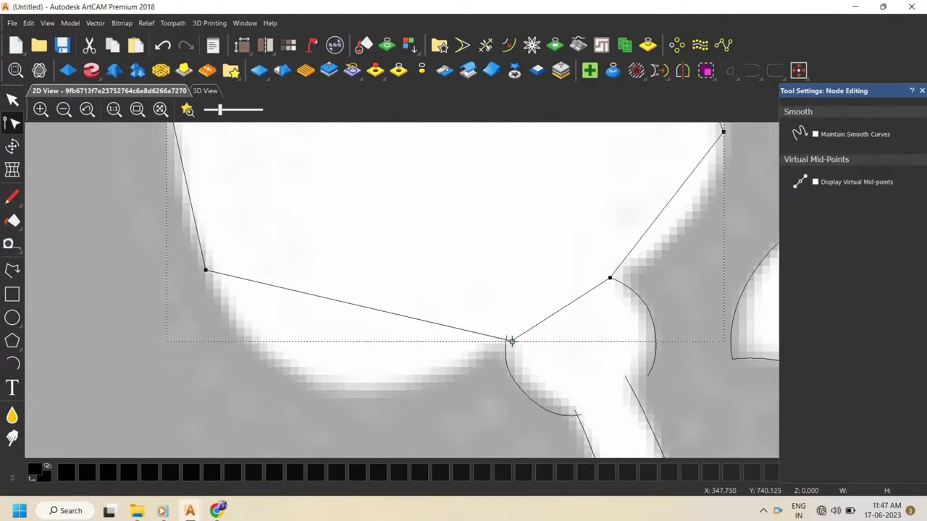
drag(611, 278, 616, 289)
scroll(390, 274, down, 3)
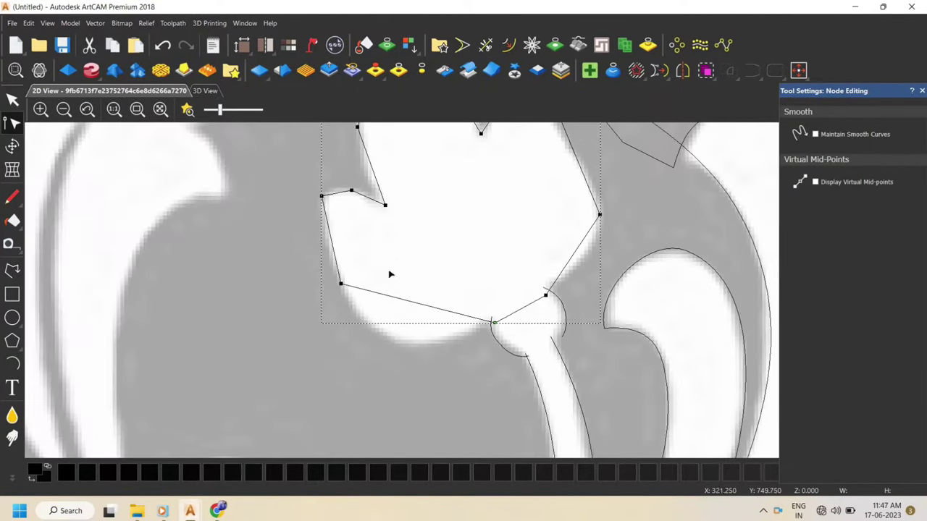
scroll(389, 275, down, 1)
key(s)
key(s)
key(s)
key(s)
key(s)
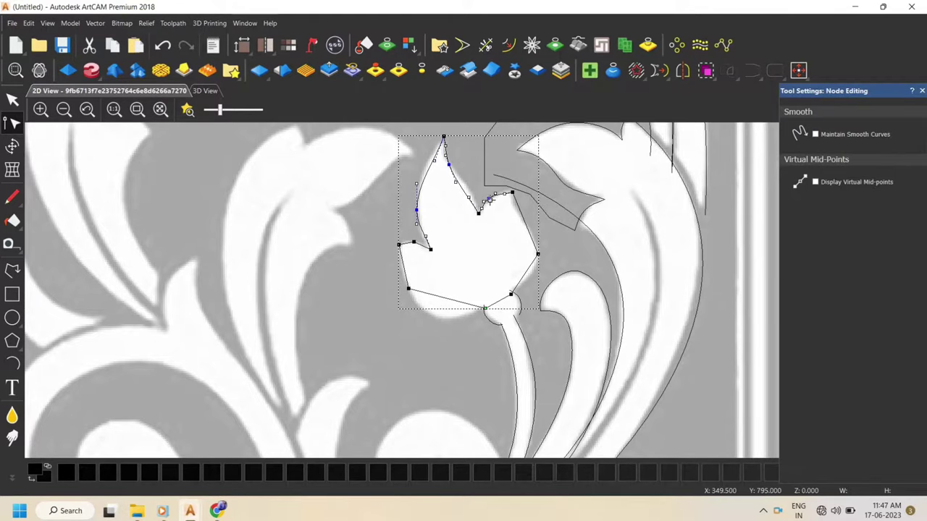
Move the node in the notch between the bud's small left petal and tall petal slightly downward to fit the image
scroll(418, 247, up, 3)
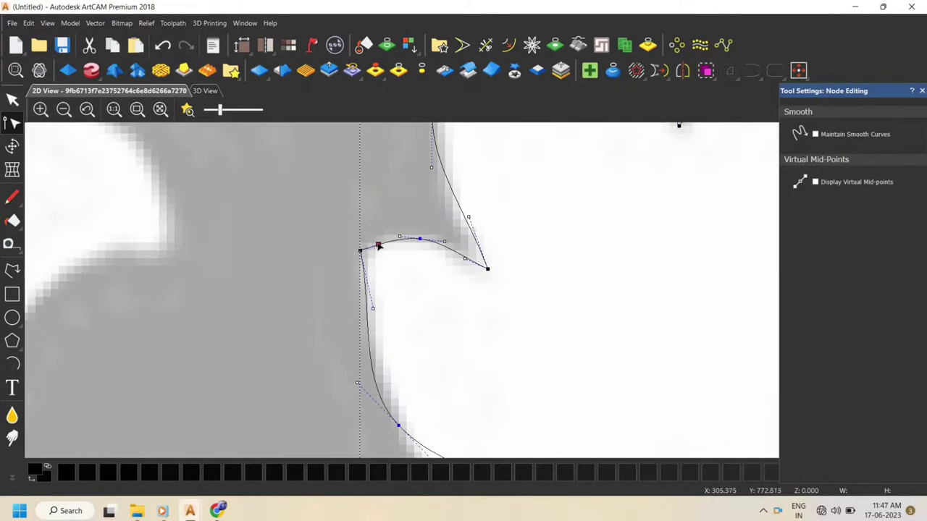
drag(491, 269, 490, 283)
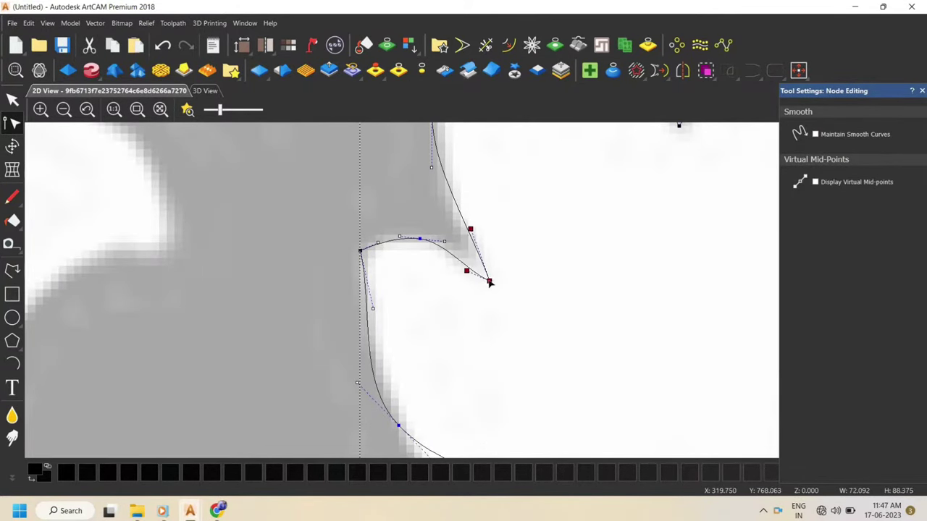
scroll(486, 222, down, 3)
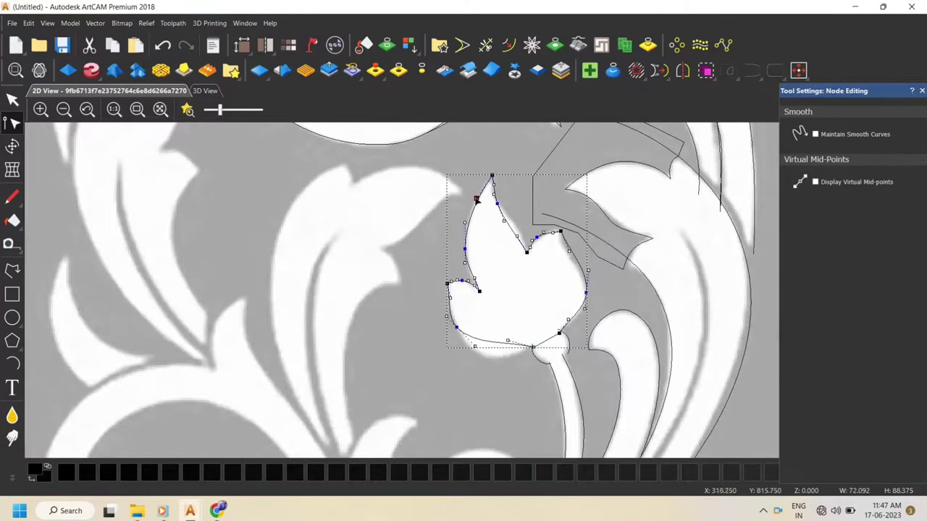
scroll(529, 234, up, 2)
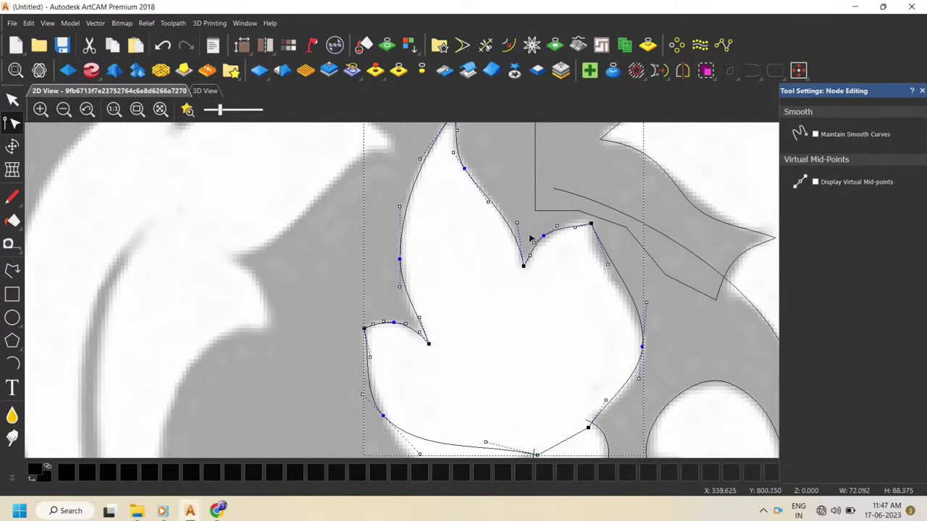
Bow the bud's bottom edge downward with its end handle and smooth the two nodes where the bud meets the base bulge
scroll(357, 395, down, 2)
scroll(361, 429, up, 2)
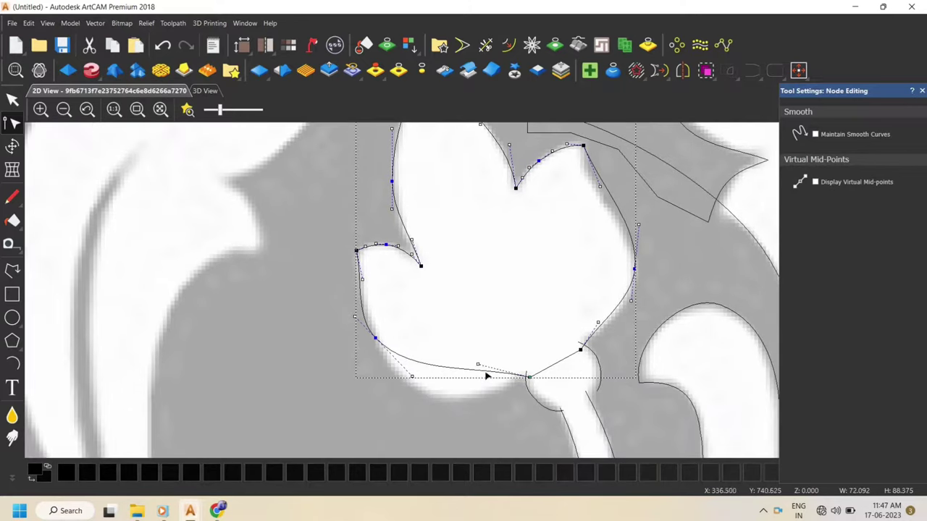
drag(479, 365, 479, 392)
right_click(529, 378)
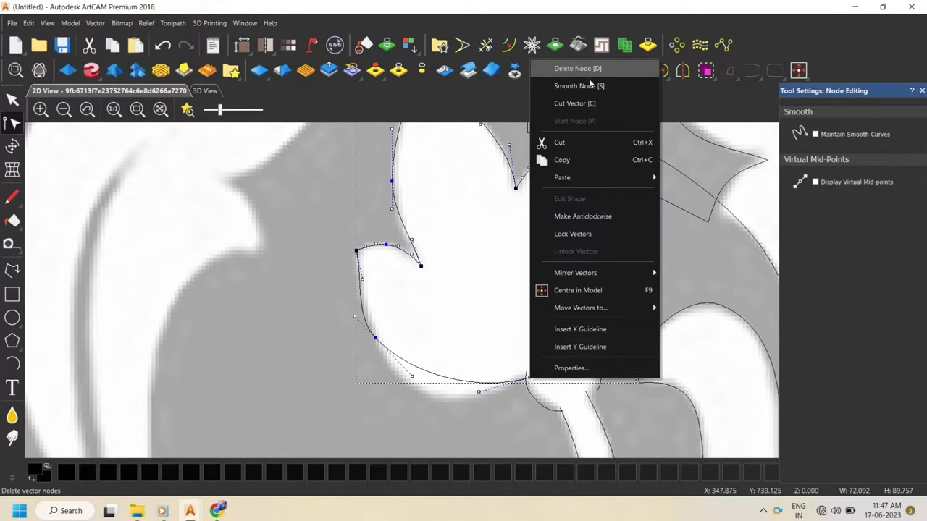
click(600, 105)
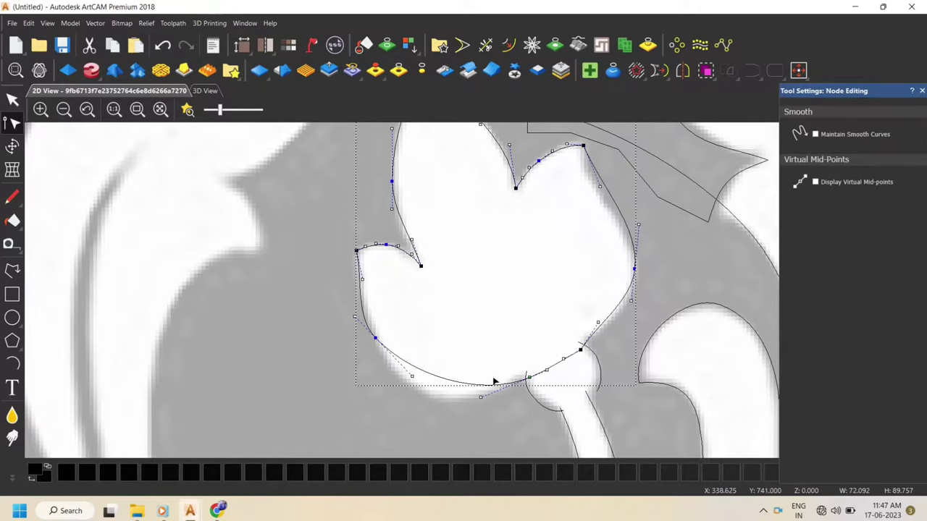
right_click(582, 353)
click(625, 61)
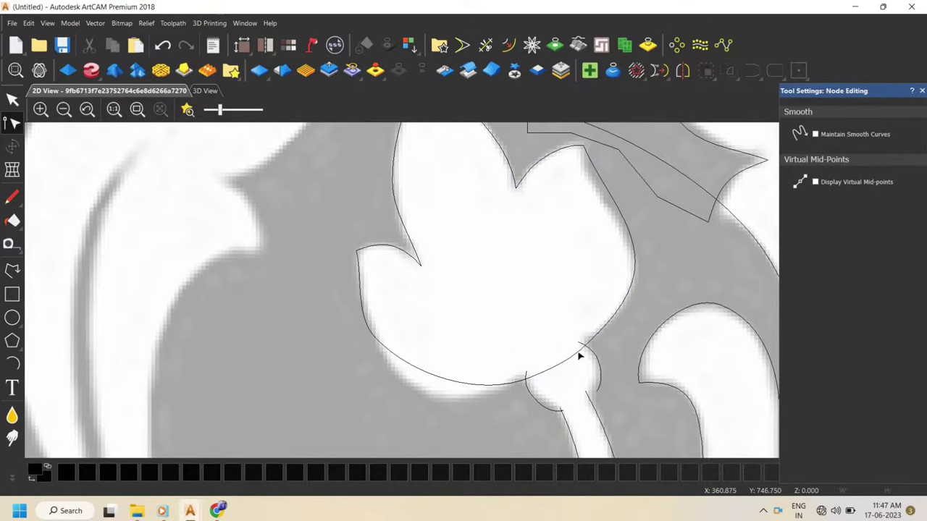
Reselect the bud outline for node editing and move its base node onto the bulge's left line
key(Escape)
scroll(579, 352, up, 3)
click(580, 361)
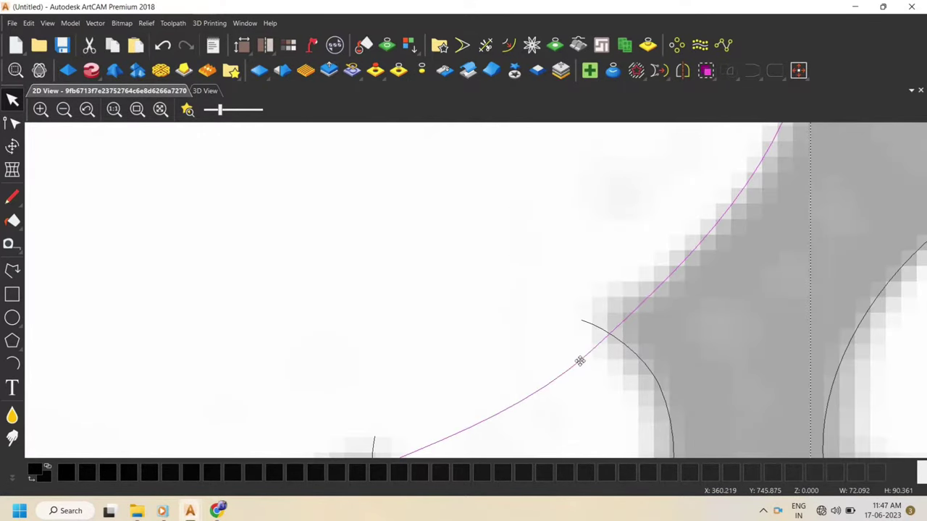
click(12, 123)
scroll(491, 409, down, 2)
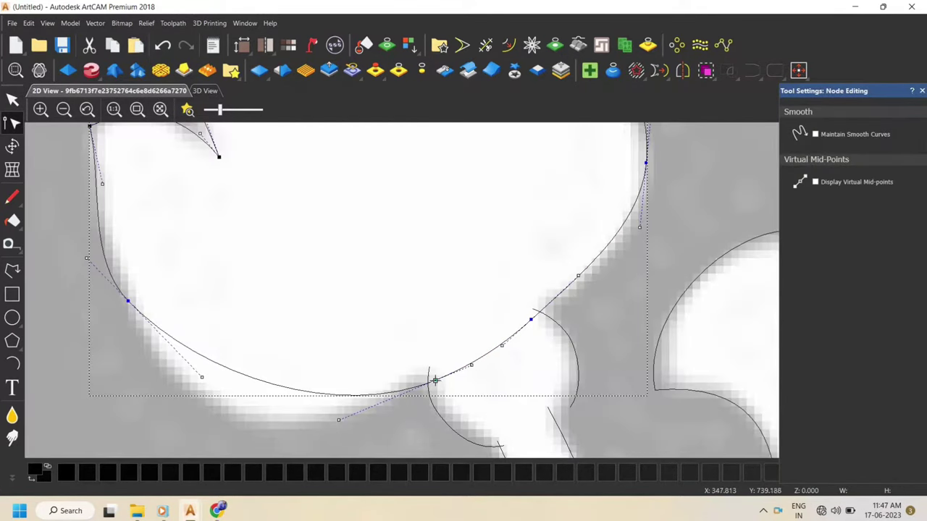
drag(436, 381, 428, 382)
Adjust the curve handles along the bud's rounded bottom, lower left side and right petal edge to follow the image
scroll(478, 296, down, 2)
scroll(434, 316, up, 1)
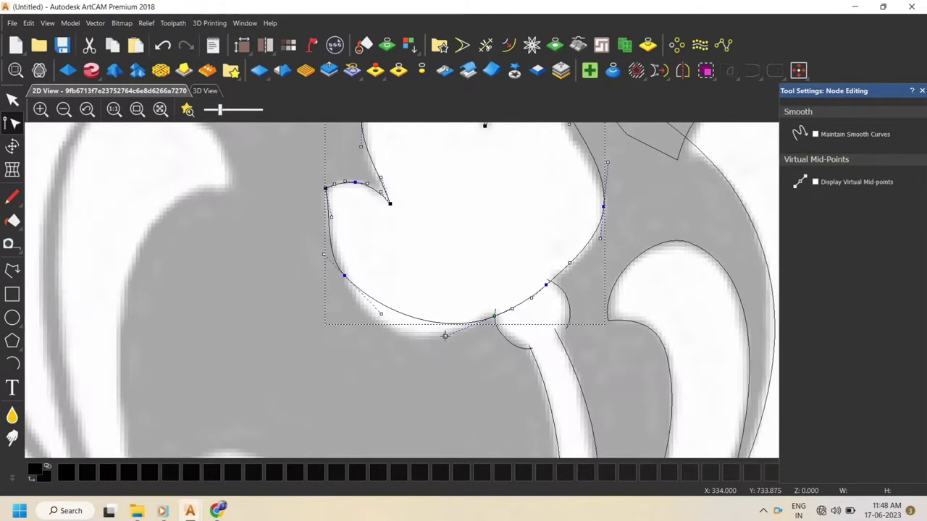
drag(444, 336, 414, 355)
drag(379, 314, 369, 333)
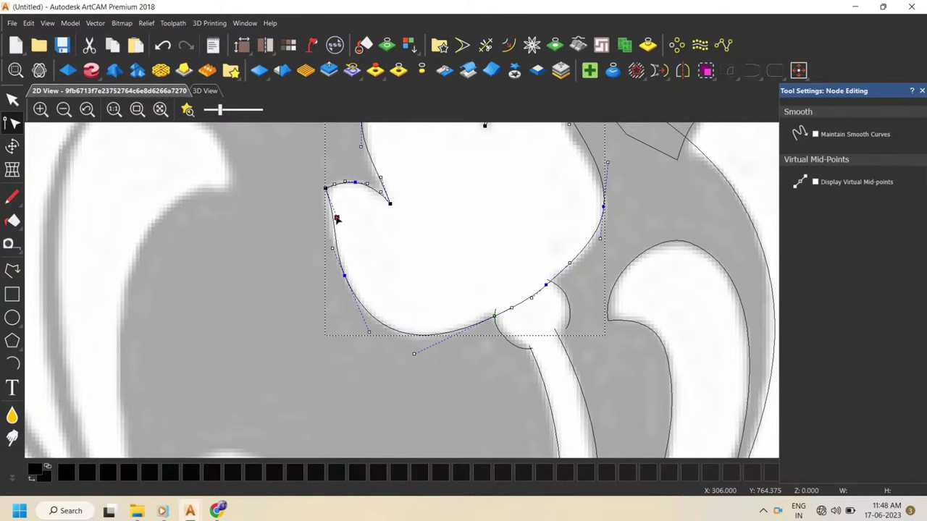
scroll(546, 248, down, 2)
scroll(560, 217, up, 2)
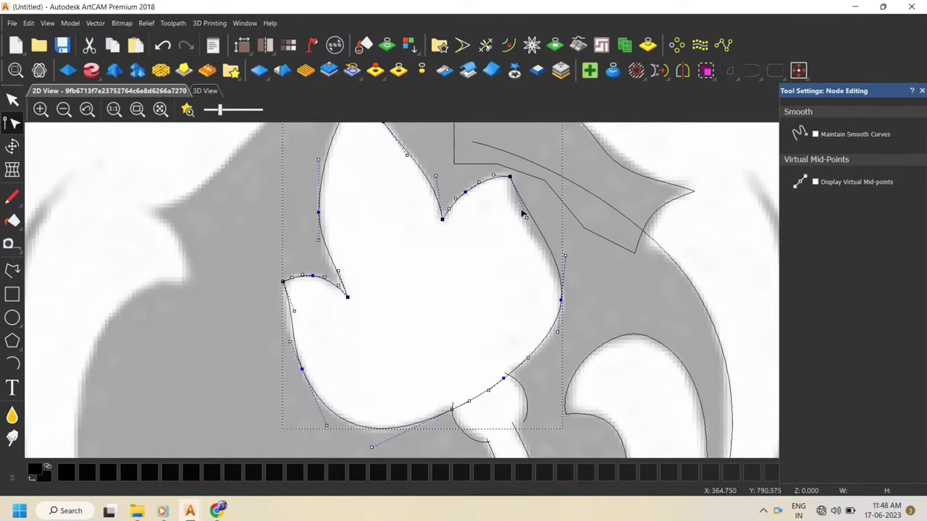
drag(527, 217, 512, 240)
click(453, 240)
Draw a three-point polyline along the inner edge of the curled stem below the bud, from the curl to the stem's lower end
scroll(395, 281, down, 2)
click(13, 270)
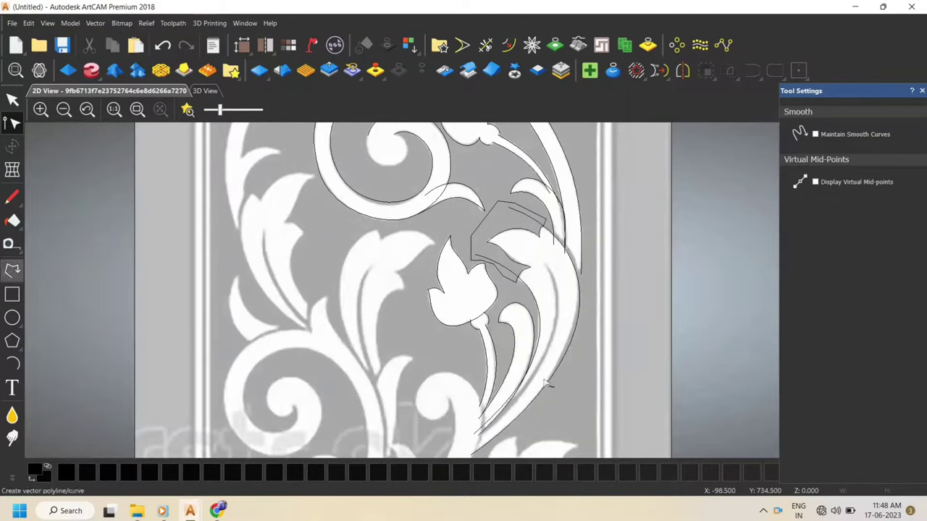
scroll(536, 384, down, 1)
scroll(436, 377, up, 1)
scroll(440, 284, up, 2)
click(447, 242)
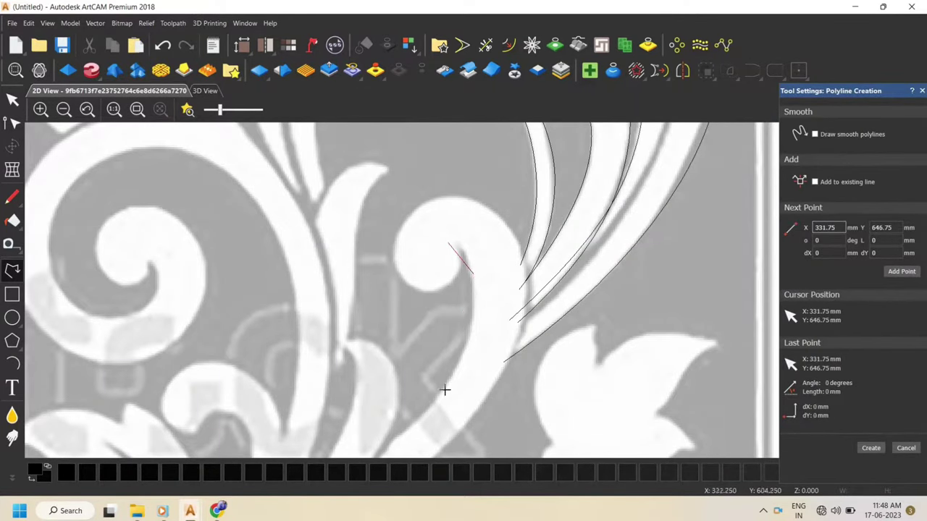
scroll(444, 389, down, 2)
click(393, 403)
right_click(392, 404)
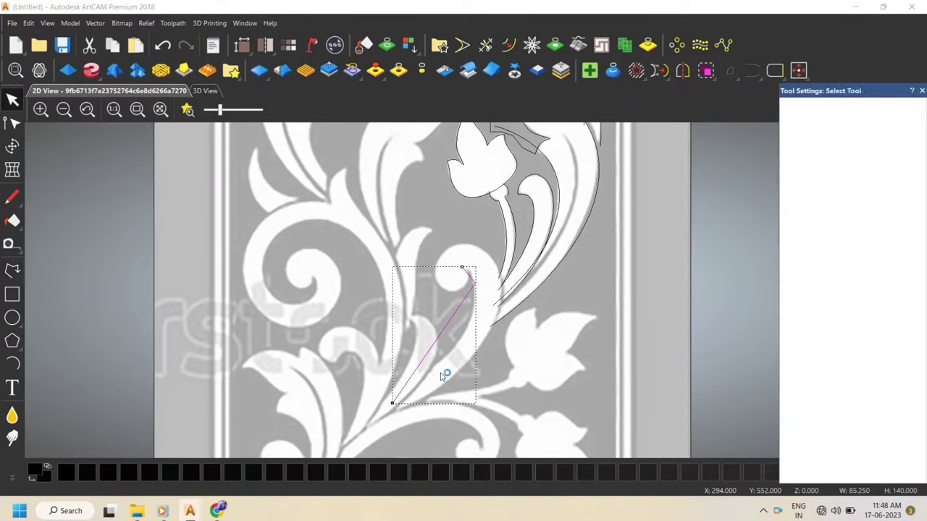
Smooth the inner line's middle node and adjust its handles so the curve follows the curled stem's inner edge
key(n)
key(s)
drag(475, 283, 476, 286)
scroll(437, 380, up, 1)
drag(402, 348, 433, 358)
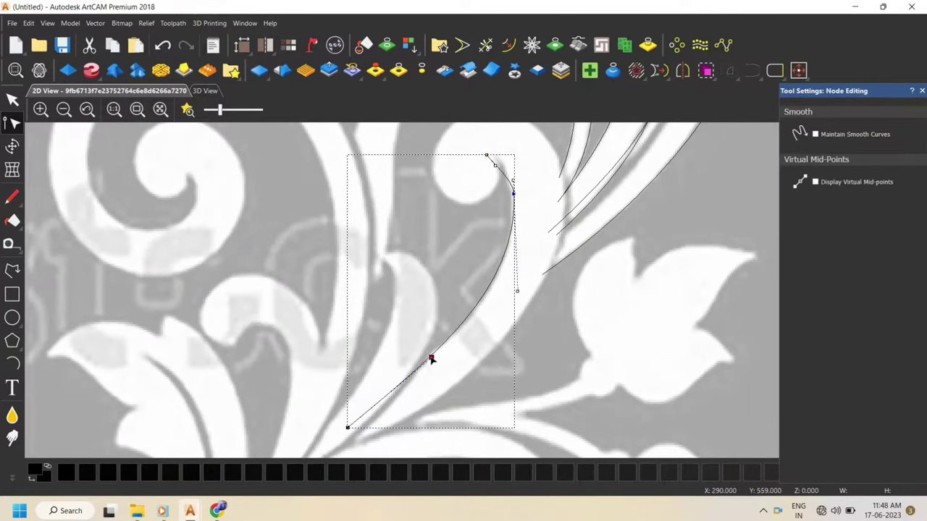
scroll(495, 160, up, 1)
drag(495, 169, 509, 148)
click(500, 250)
scroll(485, 293, down, 1)
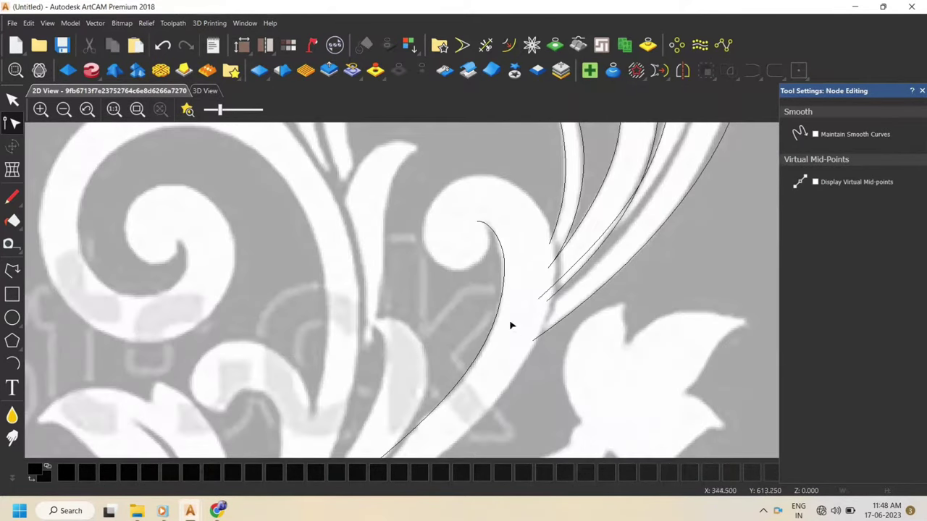
Draw a polyline along the outer edge of the curled stem, from the top of the curl down to its lower end
click(11, 265)
click(422, 186)
scroll(555, 265, down, 2)
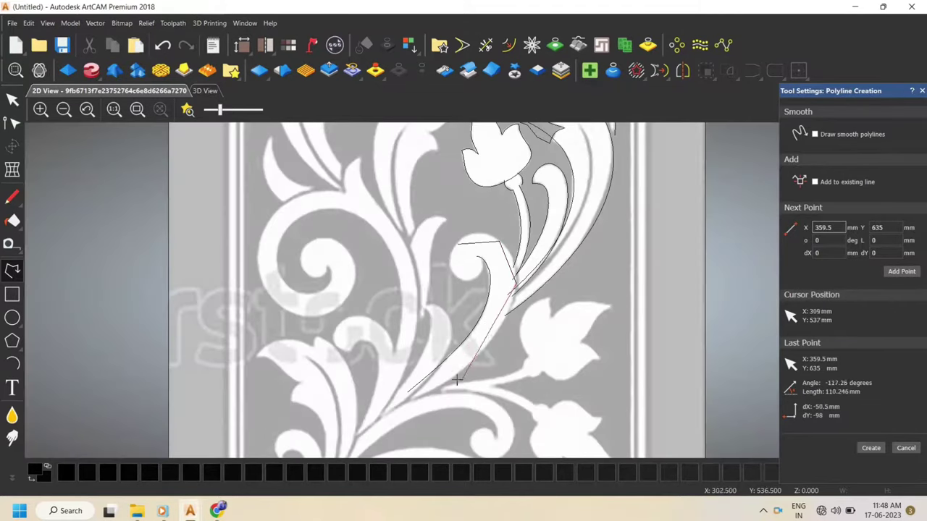
scroll(377, 428, up, 2)
click(378, 427)
right_click(378, 427)
Smooth the outer line's two middle nodes and adjust its handles to follow the top of the curl and the stem's outer edge
key(n)
scroll(405, 395, down, 1)
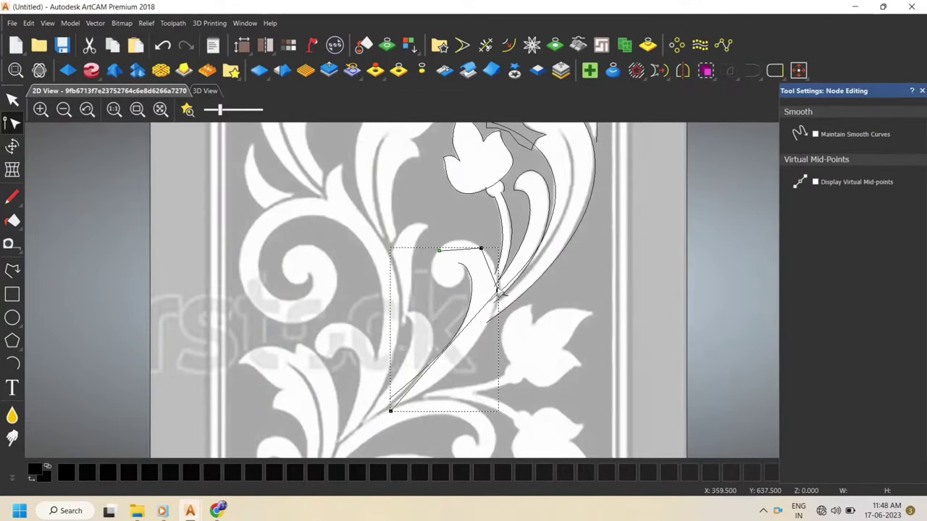
key(s)
key(s)
scroll(459, 242, up, 1)
click(444, 254)
click(445, 255)
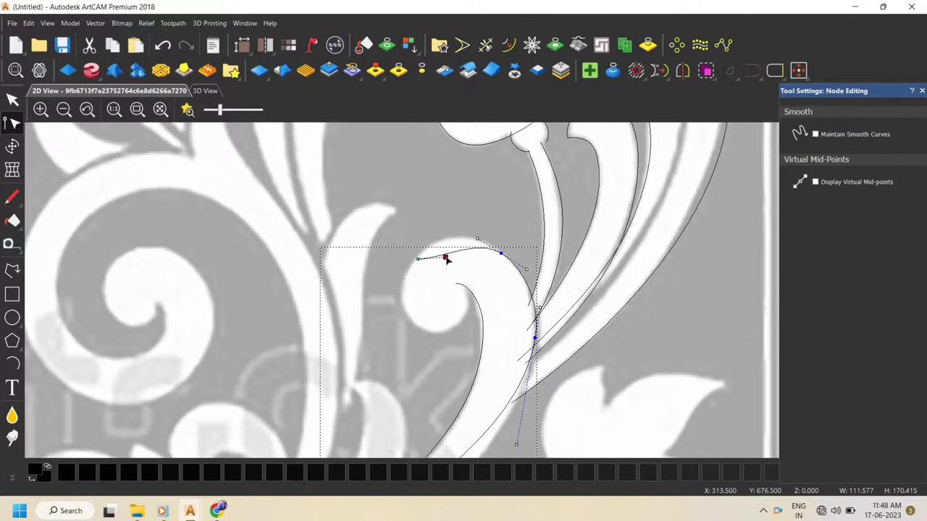
drag(446, 257, 486, 242)
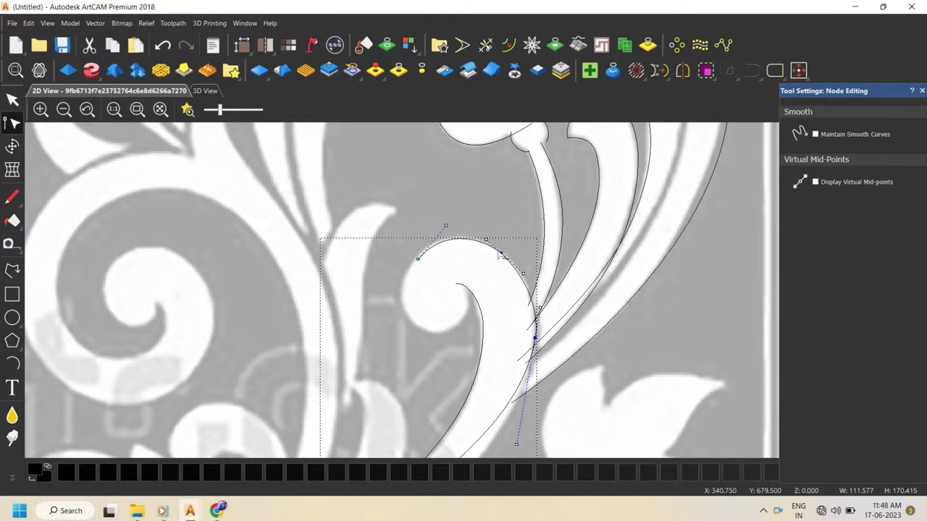
scroll(439, 415, down, 2)
scroll(428, 372, up, 2)
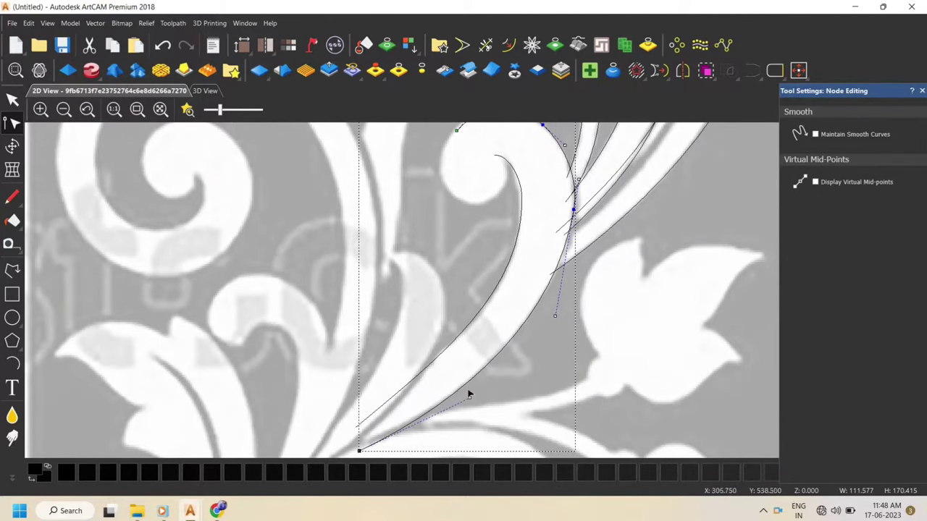
click(474, 362)
scroll(475, 318, down, 1)
Draw a circle over the round tip of the stem's curl
click(12, 271)
scroll(464, 232, up, 2)
click(12, 318)
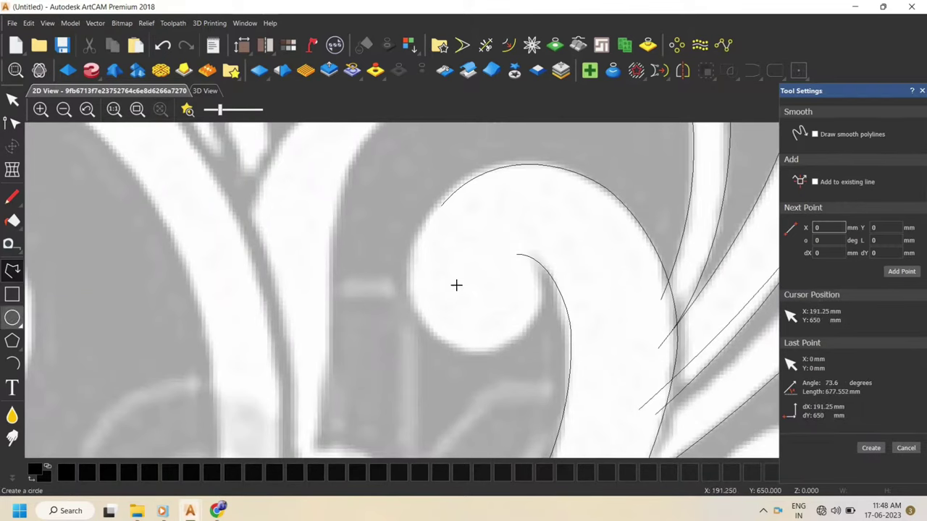
click(473, 278)
click(526, 331)
key(Escape)
Move the outer curve's start node onto the circle's left side and reshape its handles around the top of the curl
click(446, 208)
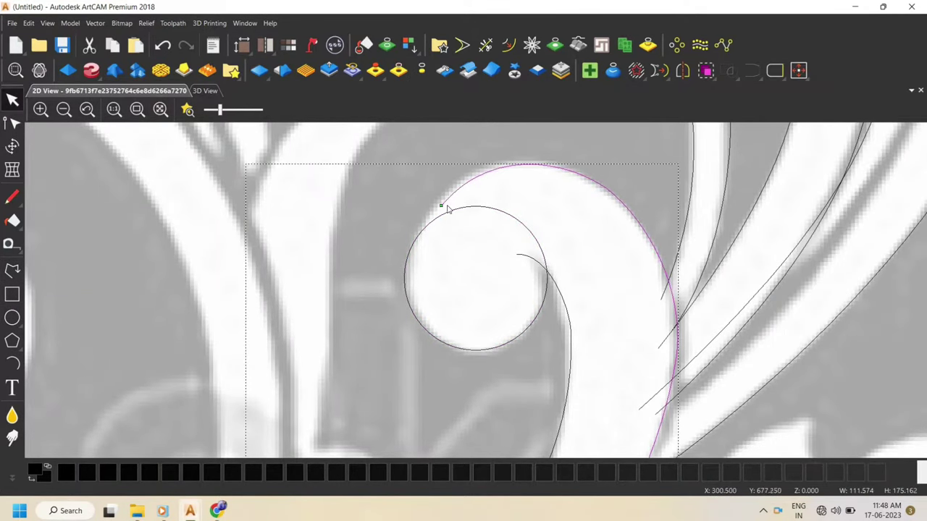
key(n)
drag(441, 206, 408, 254)
drag(464, 189, 455, 147)
drag(582, 166, 574, 160)
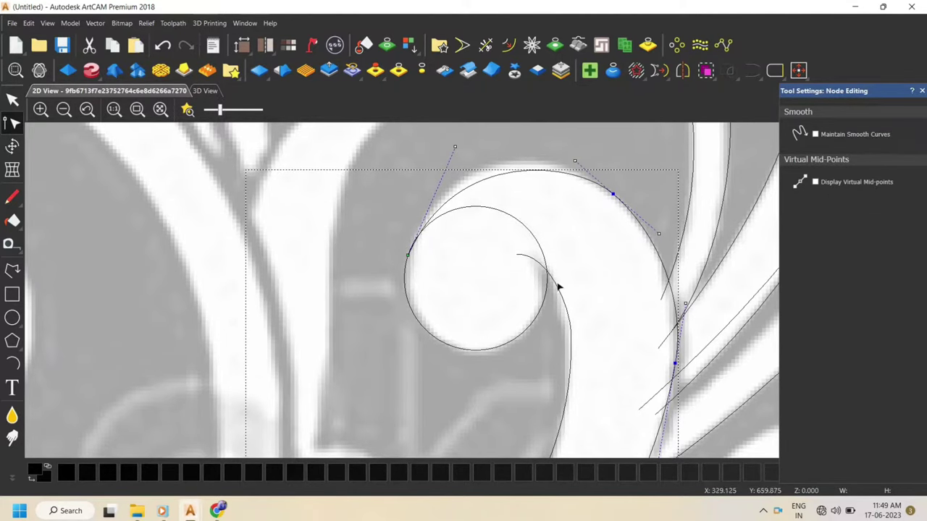
Adjust the curve handle near the curled end of the stem's inner line to fit it beside the circle
click(559, 288)
drag(549, 254, 556, 258)
click(583, 306)
scroll(580, 300, down, 3)
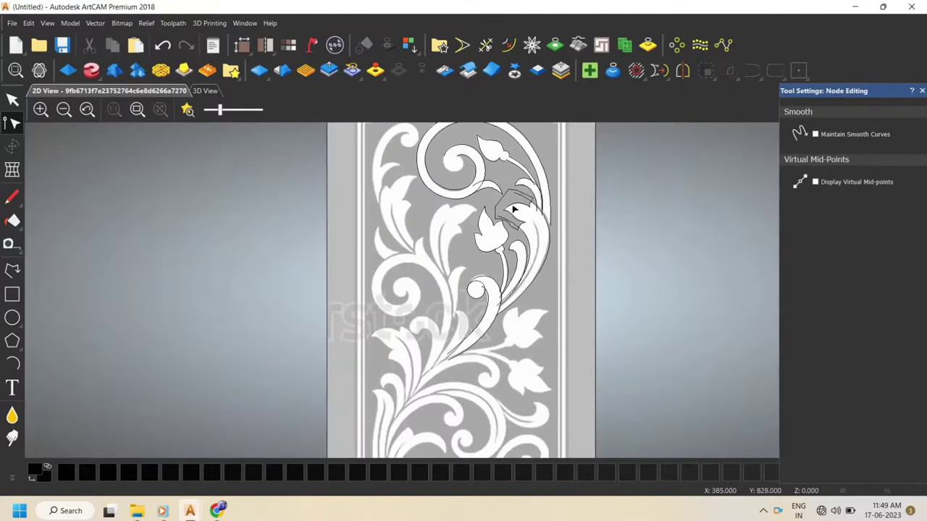
Draw a polyline along the upper-left leaf's jagged tip and back through the surrounding background to the end of the leaf's outer line
scroll(498, 187, down, 1)
click(12, 271)
scroll(486, 299, up, 5)
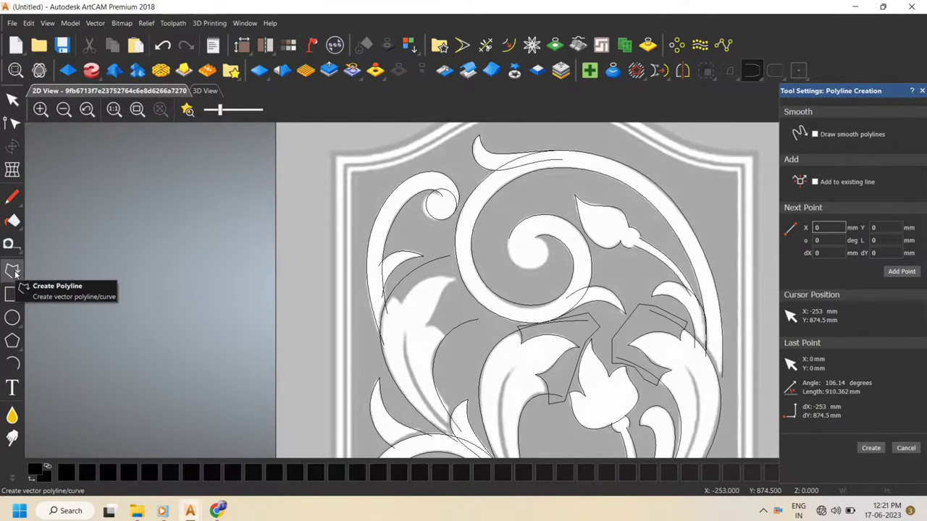
scroll(422, 294, up, 2)
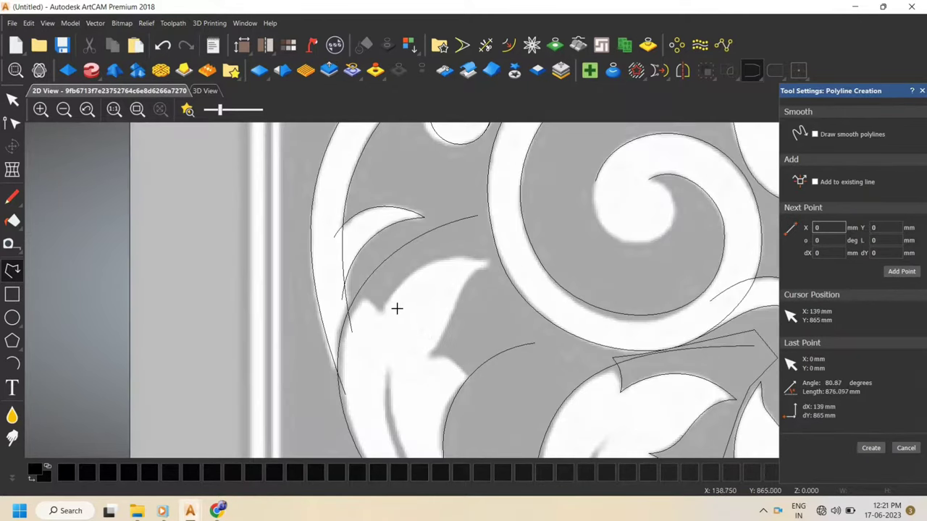
click(355, 278)
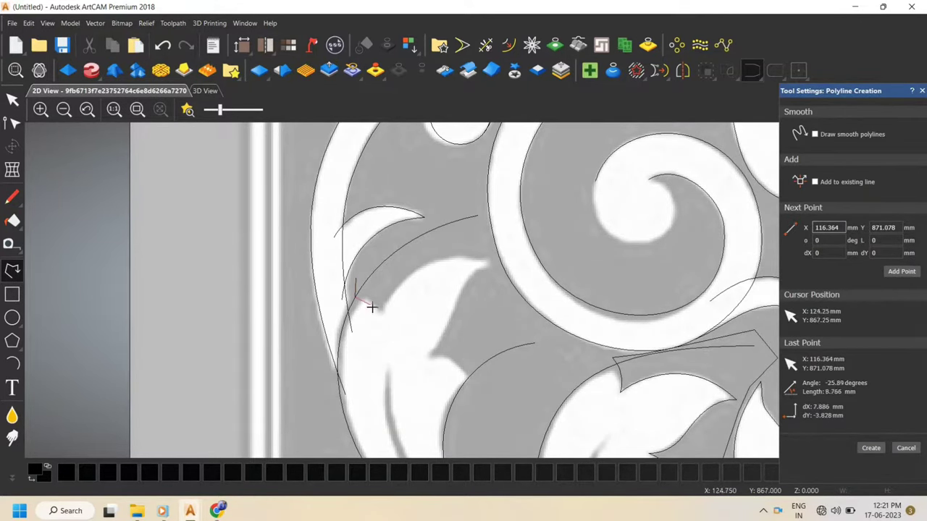
click(380, 313)
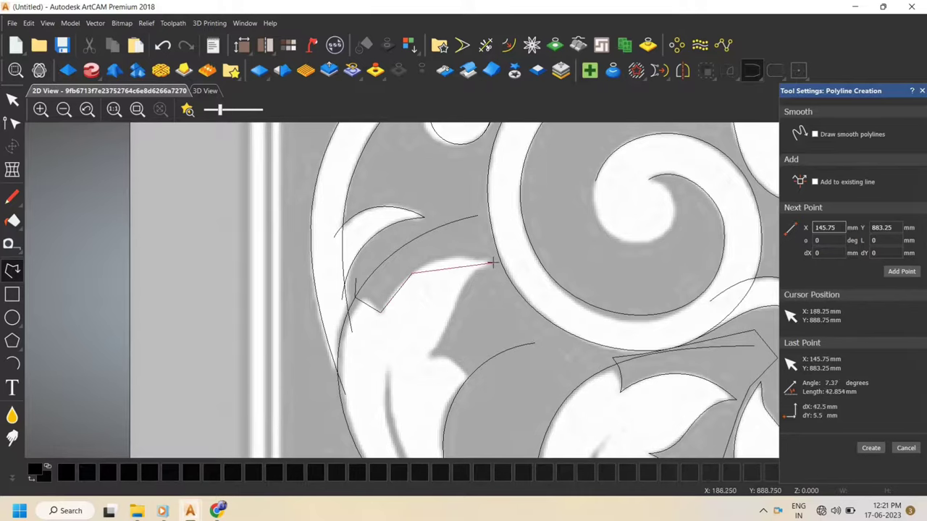
click(433, 356)
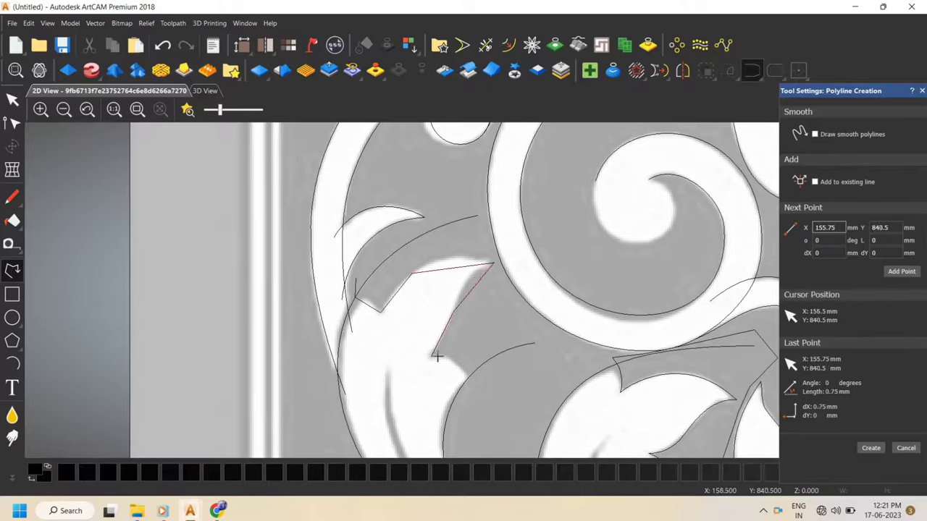
click(567, 362)
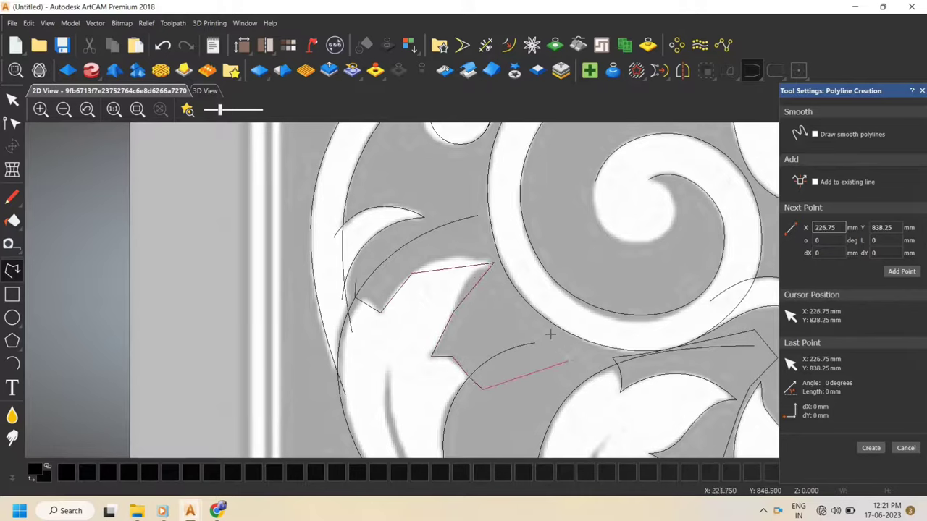
scroll(499, 261, up, 3)
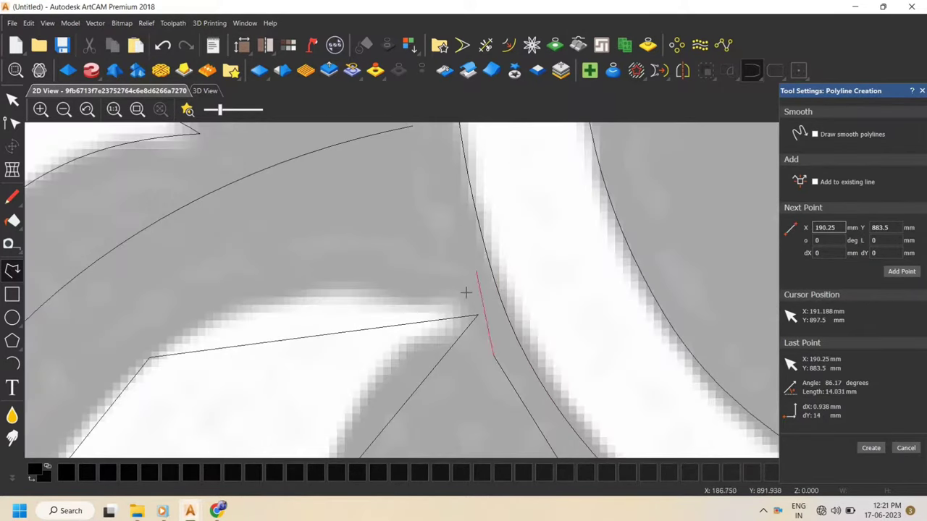
click(410, 129)
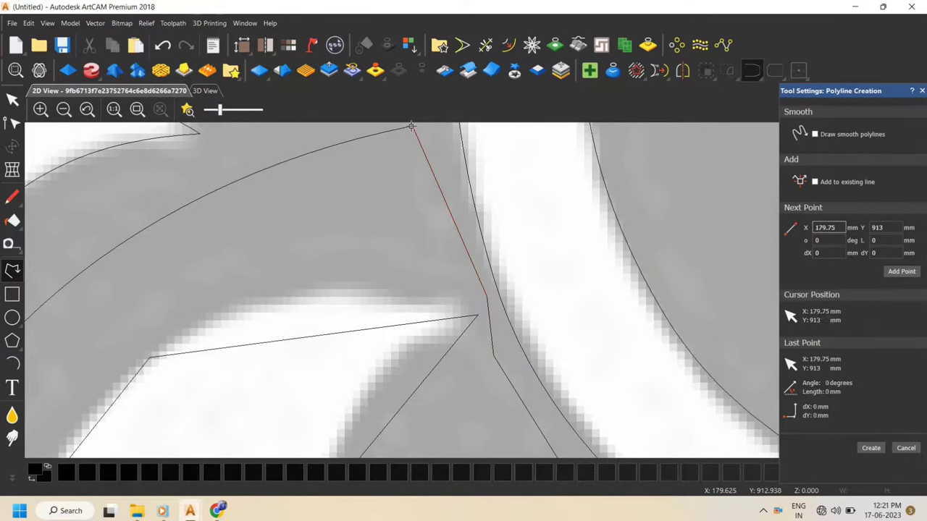
key(Escape)
Smooth the node on the leaf tip's upper edge and adjust its curve handles to follow the arched edge
scroll(410, 207, down, 3)
key(n)
scroll(348, 347, up, 2)
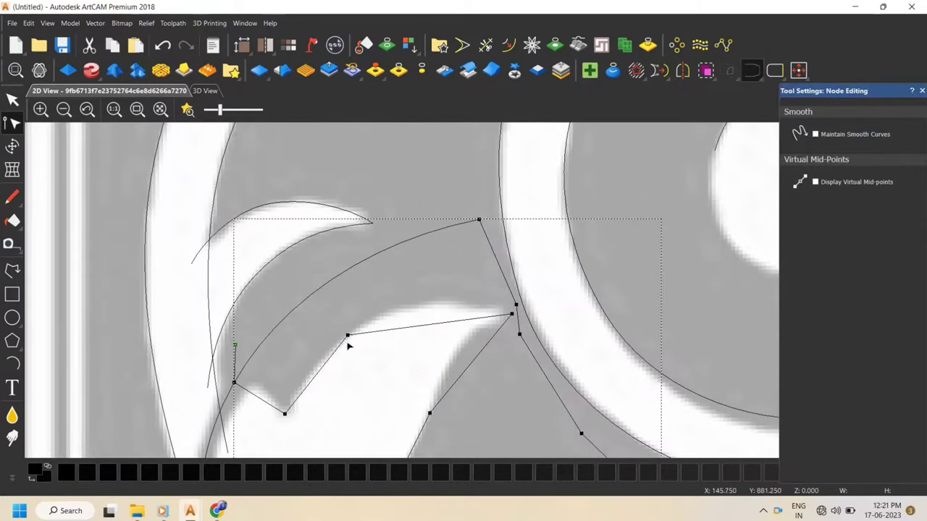
click(346, 333)
key(s)
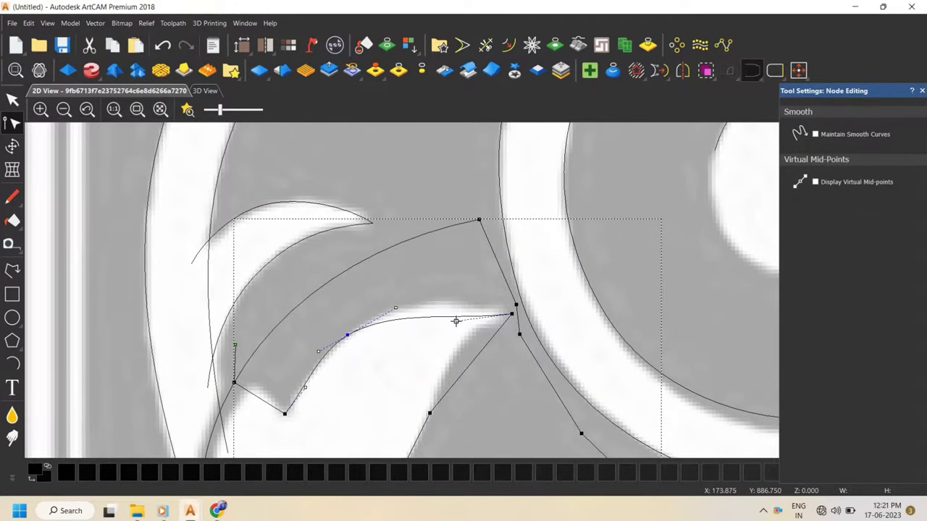
drag(456, 321, 452, 293)
drag(395, 309, 389, 305)
scroll(397, 413, down, 2)
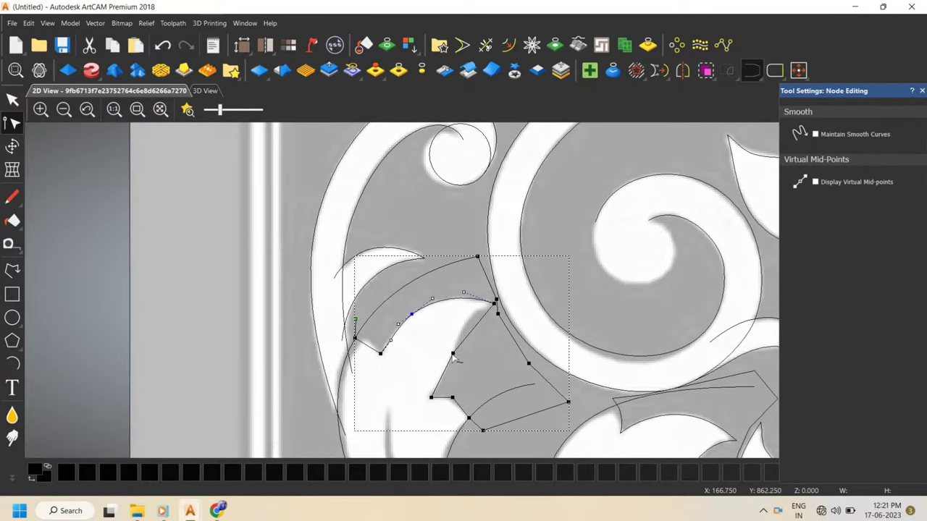
Smooth the nodes on the leaf tip's underside and below the notch, and shape their curves to the leaf's edge
scroll(486, 324, up, 2)
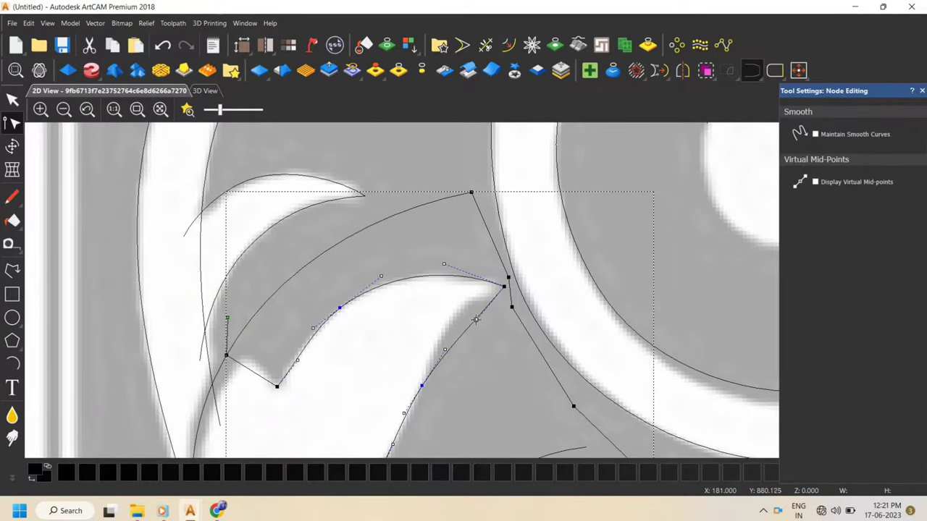
drag(476, 320, 442, 300)
scroll(446, 347, down, 2)
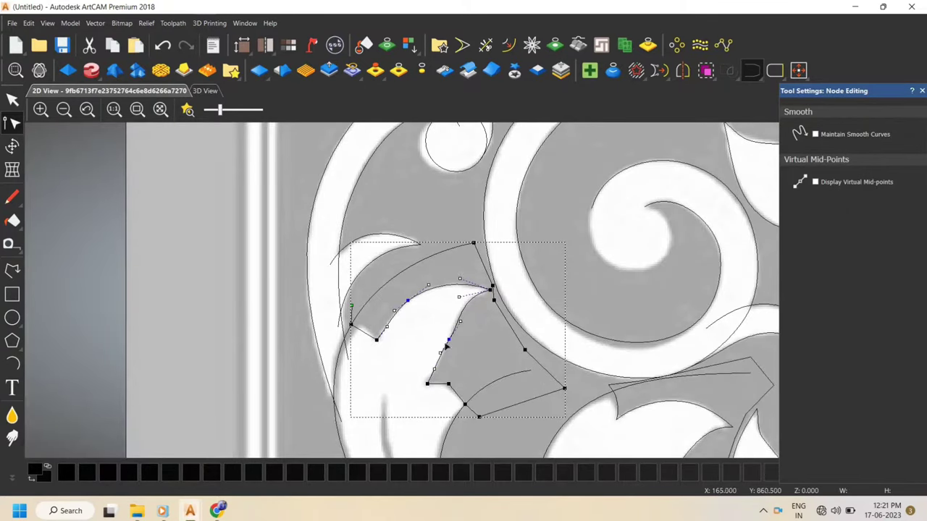
scroll(448, 352, up, 2)
drag(432, 362, 449, 427)
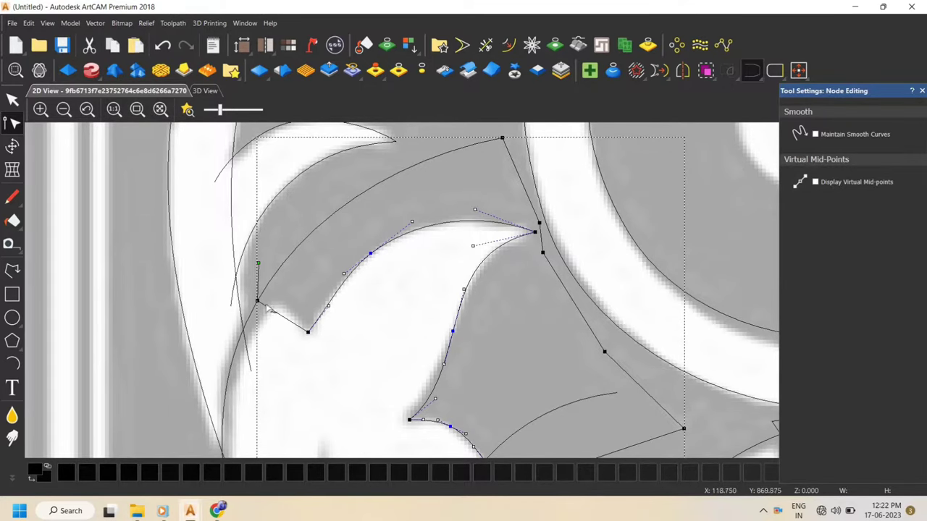
Move the polyline's corner beside the leaf's outer line outward, and close the polyline into one boundary
drag(258, 302, 269, 285)
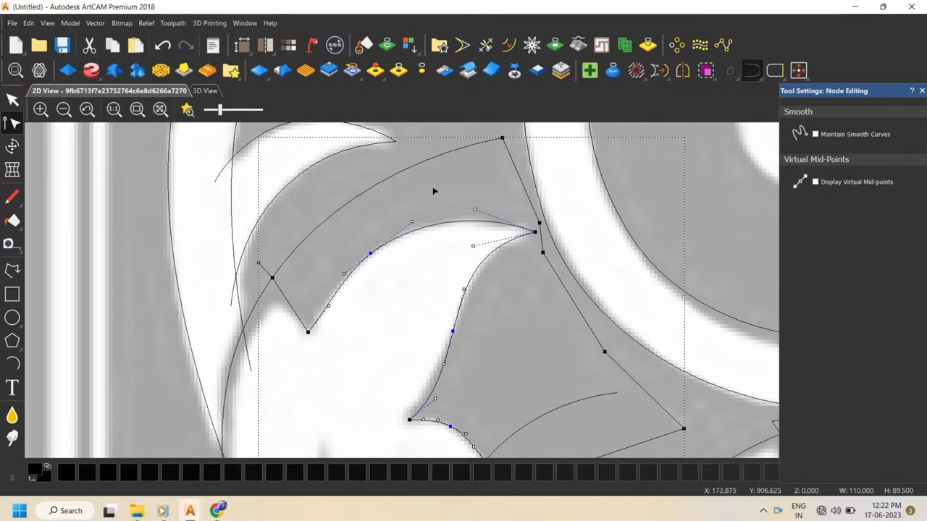
scroll(434, 191, down, 1)
scroll(507, 203, up, 1)
click(773, 71)
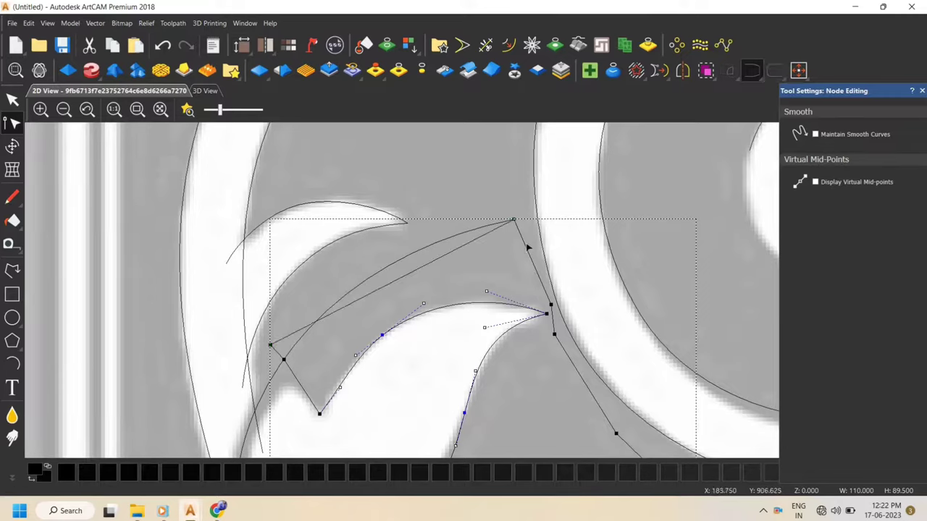
Add a node to the boundary's closing segment and pull it and the upper corner outward beyond the leaf's outer line
drag(437, 259, 424, 228)
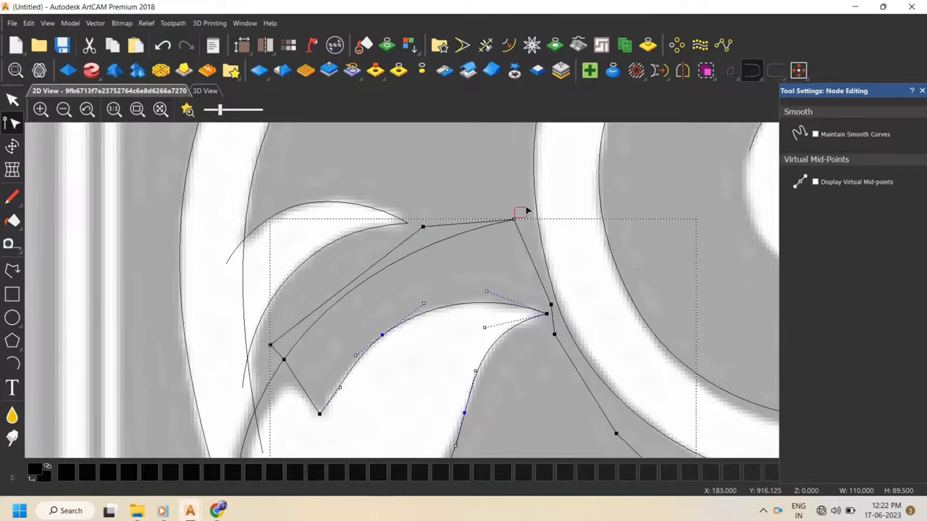
mouse_move(526, 209)
mouse_down()
mouse_move(520, 218)
mouse_move(522, 205)
mouse_up()
click(497, 221)
scroll(603, 367, down, 2)
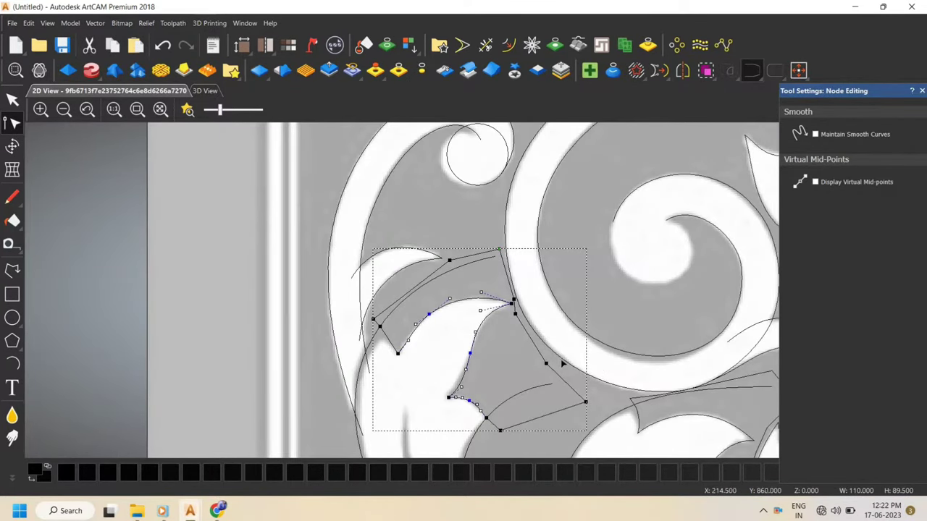
scroll(525, 318, up, 2)
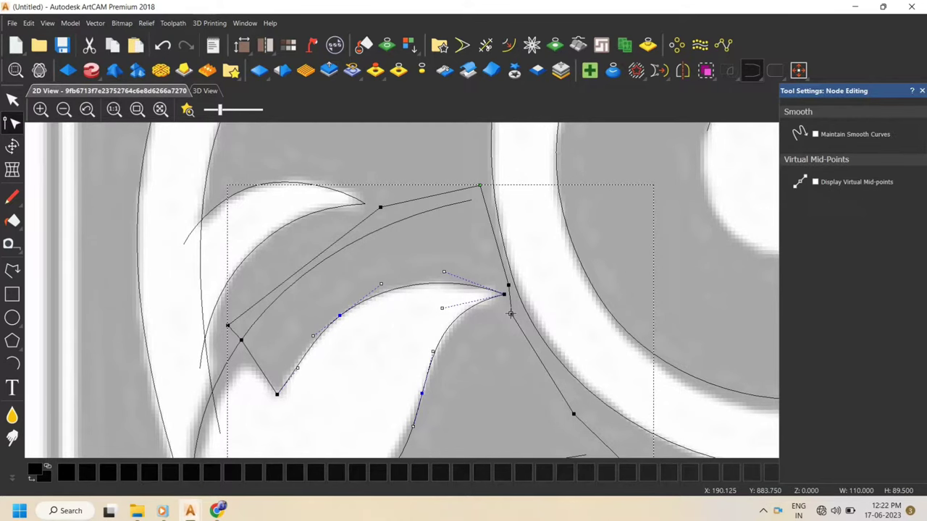
scroll(596, 431, down, 4)
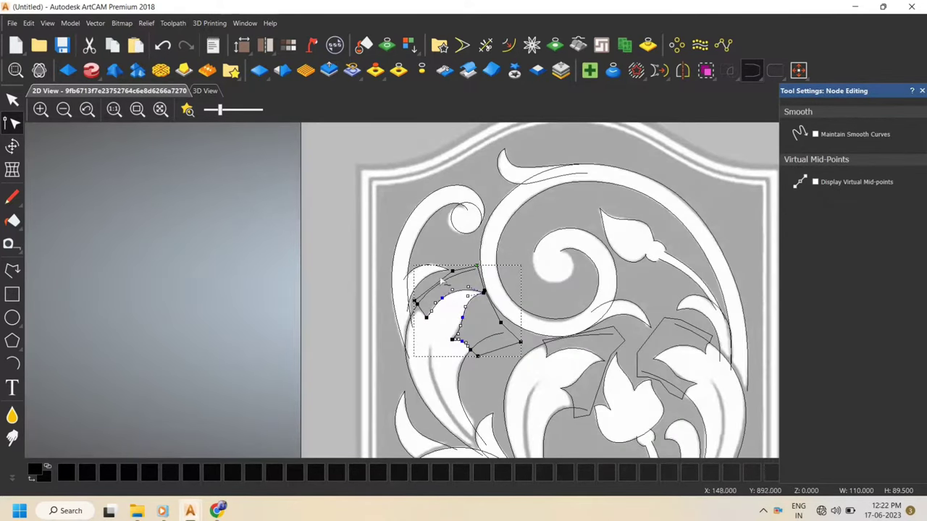
click(11, 100)
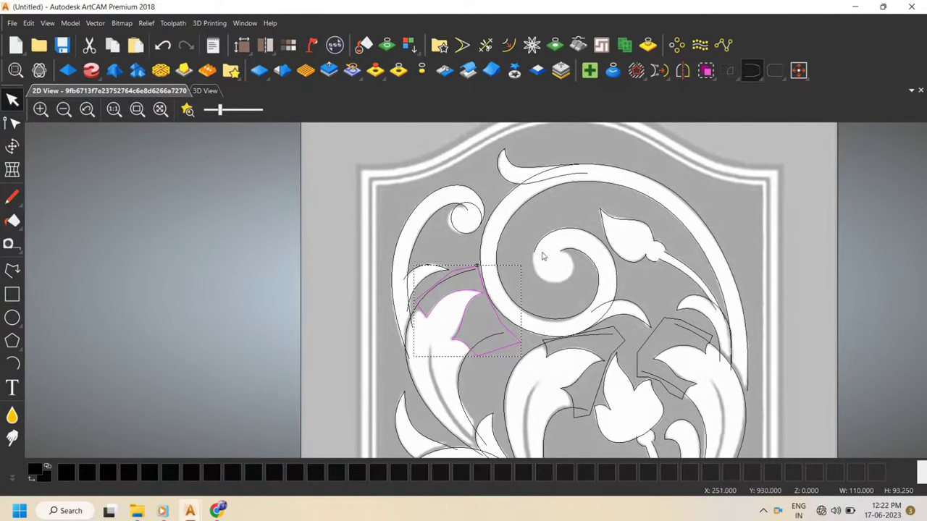
click(522, 234)
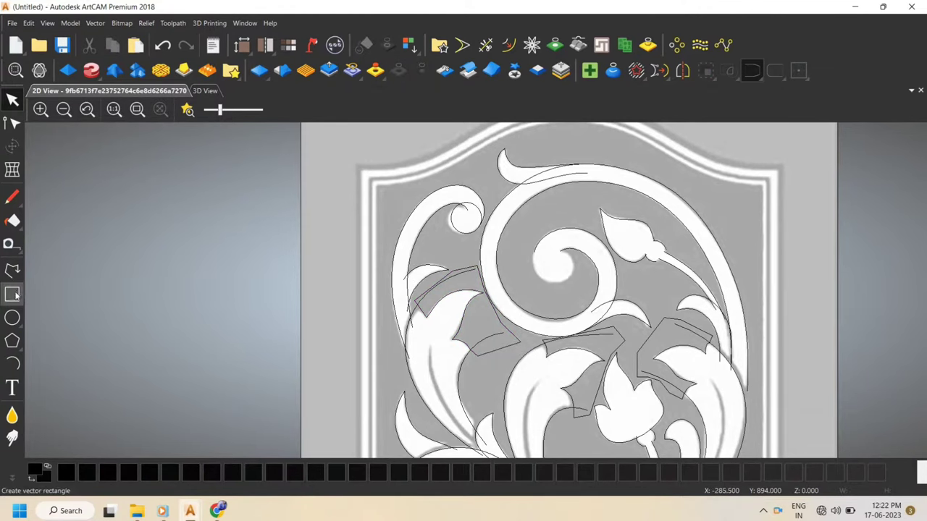
Draw a circle about 45 mm across over the large spiral's round centre and position it against the left edge
click(12, 318)
scroll(551, 259, up, 2)
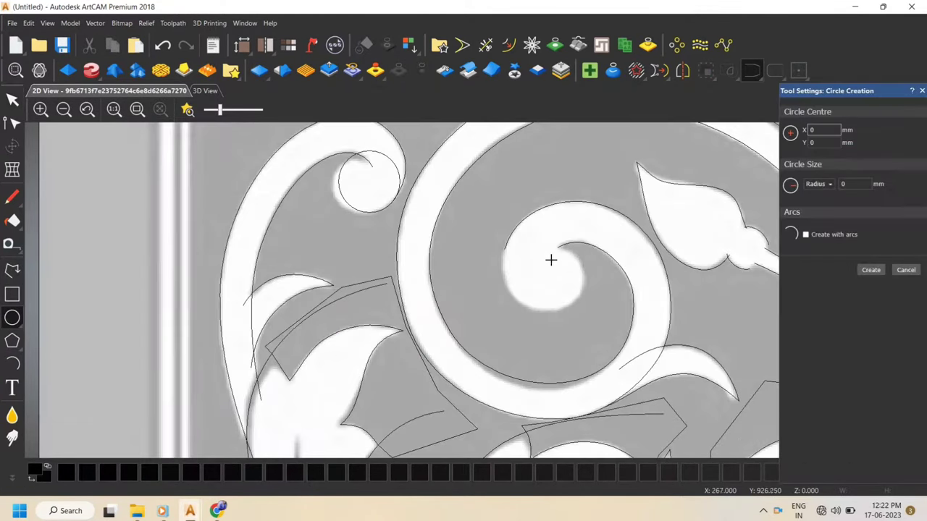
click(573, 296)
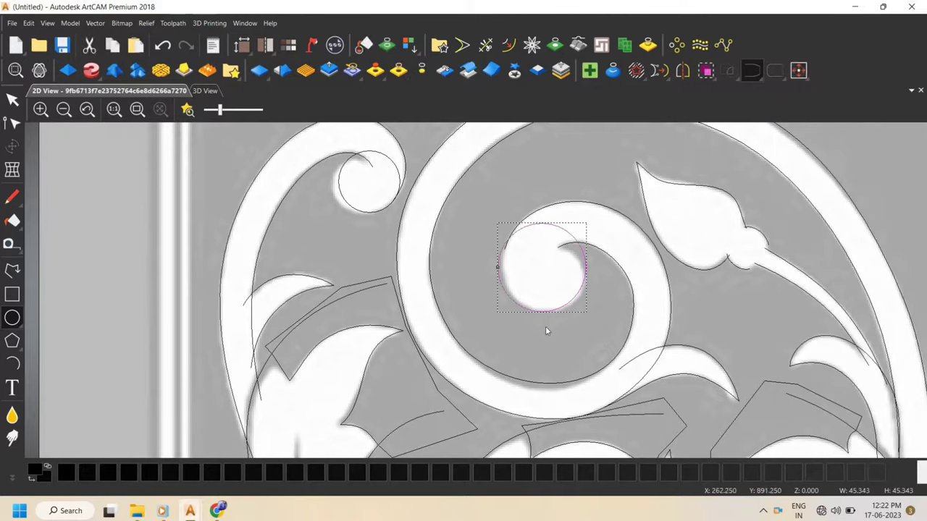
click(571, 304)
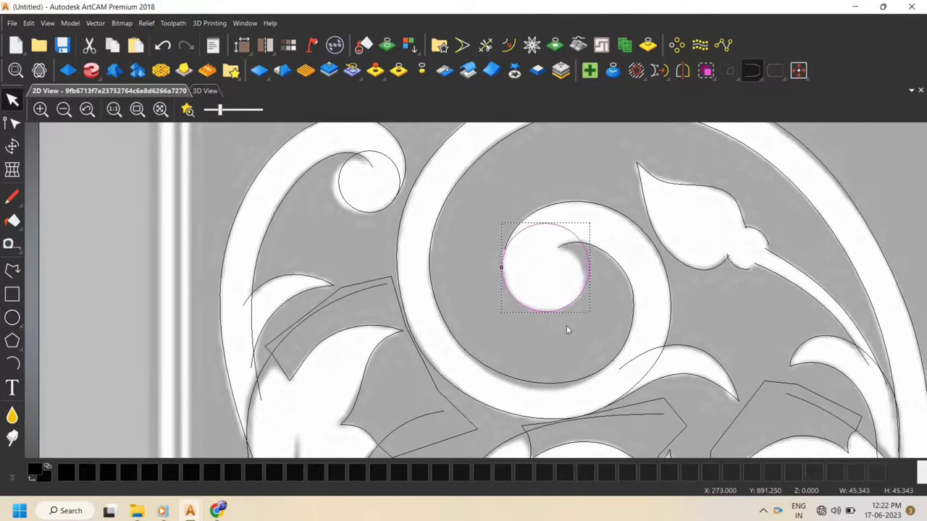
click(566, 326)
Check the tracing against the background image at full contrast, and fade the image to a light level
scroll(724, 316, down, 2)
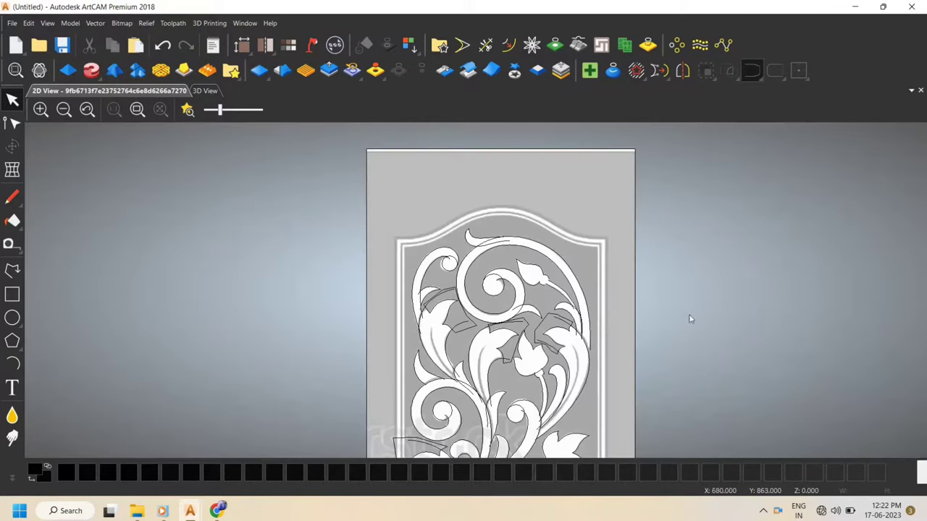
scroll(485, 378, up, 1)
drag(220, 110, 287, 118)
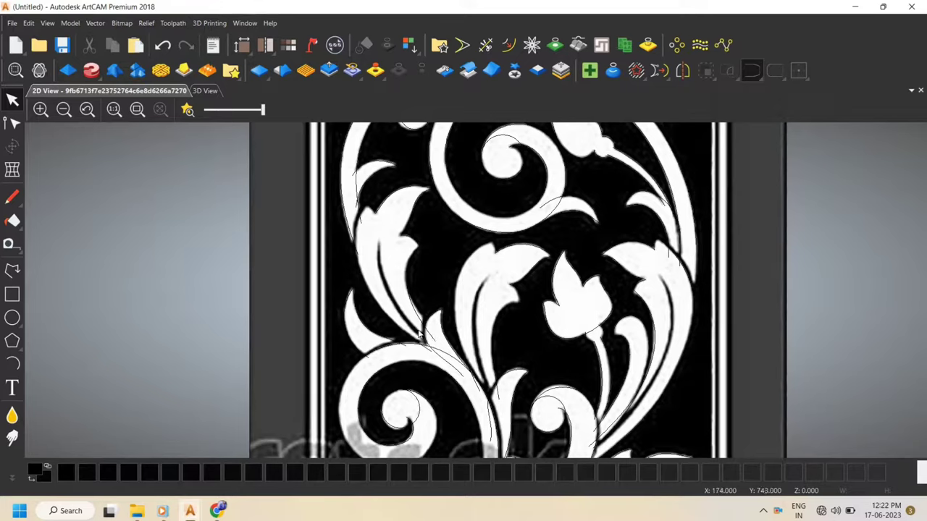
drag(262, 109, 207, 109)
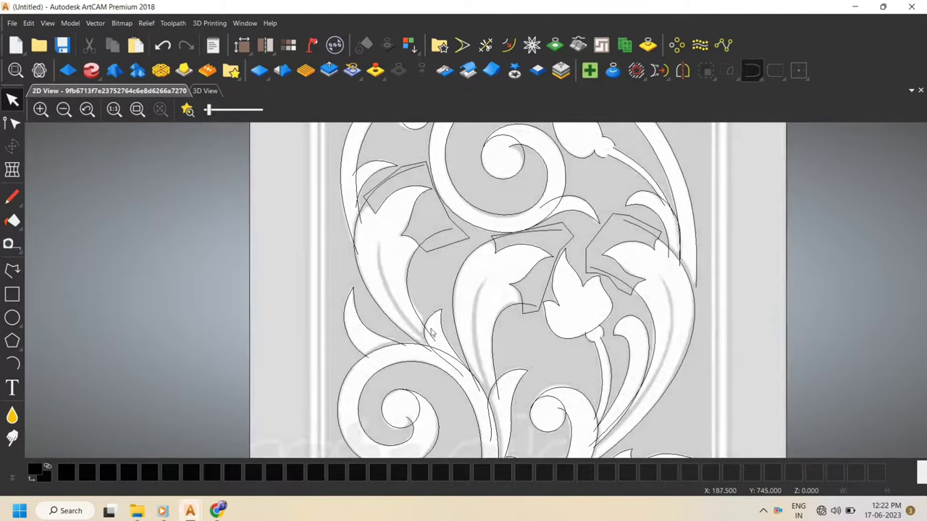
Examine the upper-left leaf's inner line and the traced vectors across the whole panel
scroll(431, 334, up, 2)
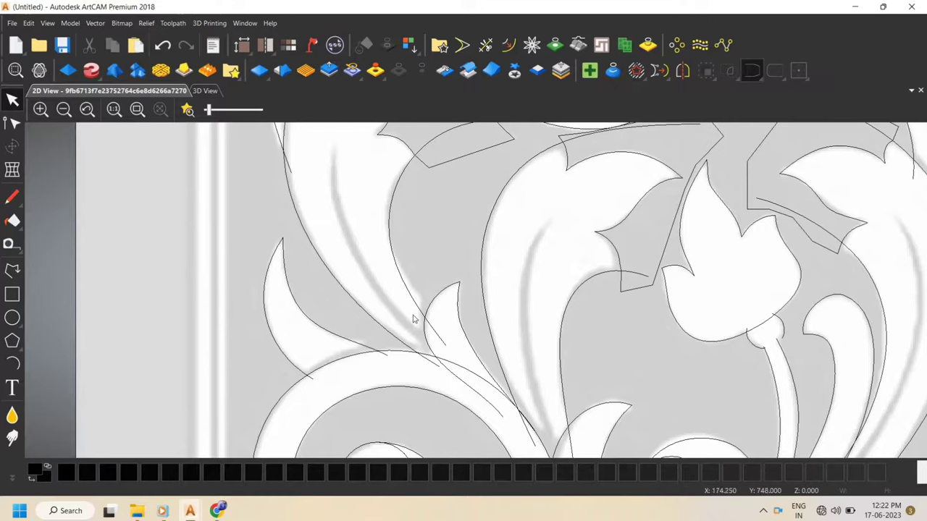
click(418, 307)
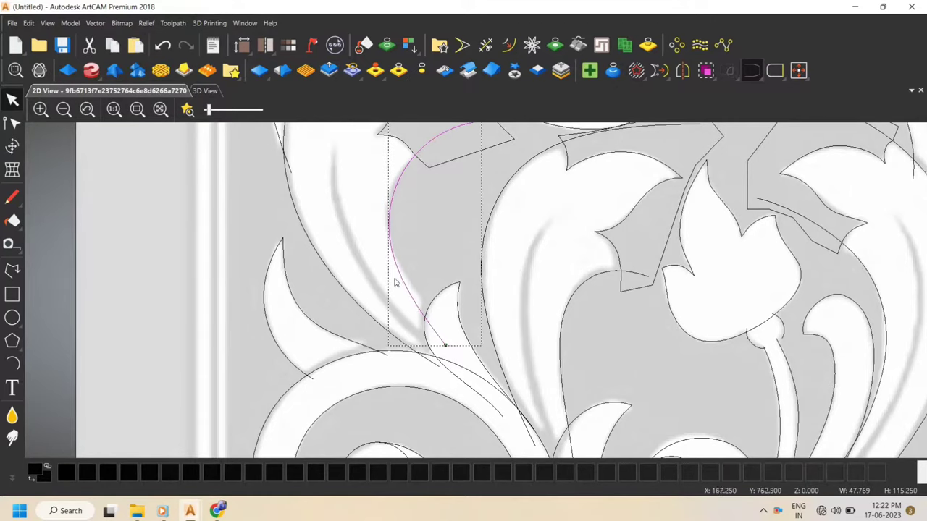
scroll(410, 225, down, 2)
scroll(439, 224, up, 2)
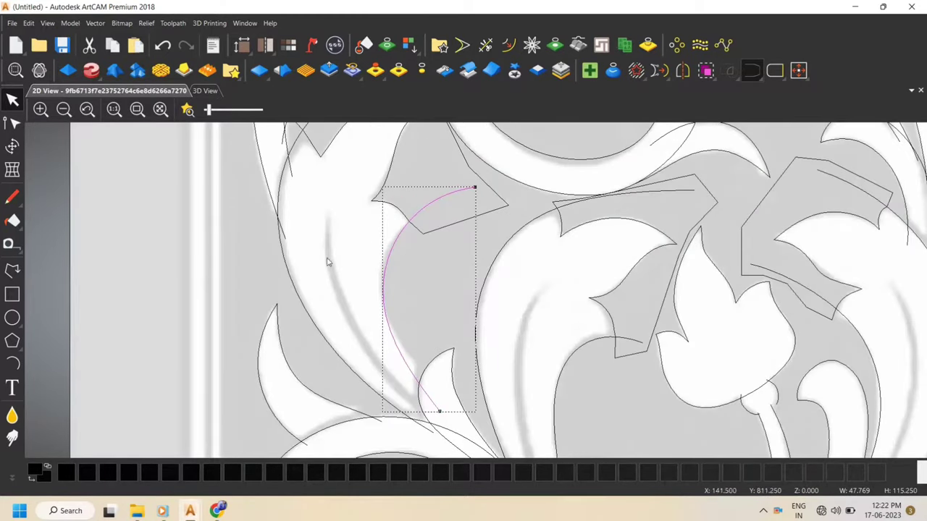
scroll(404, 257, down, 2)
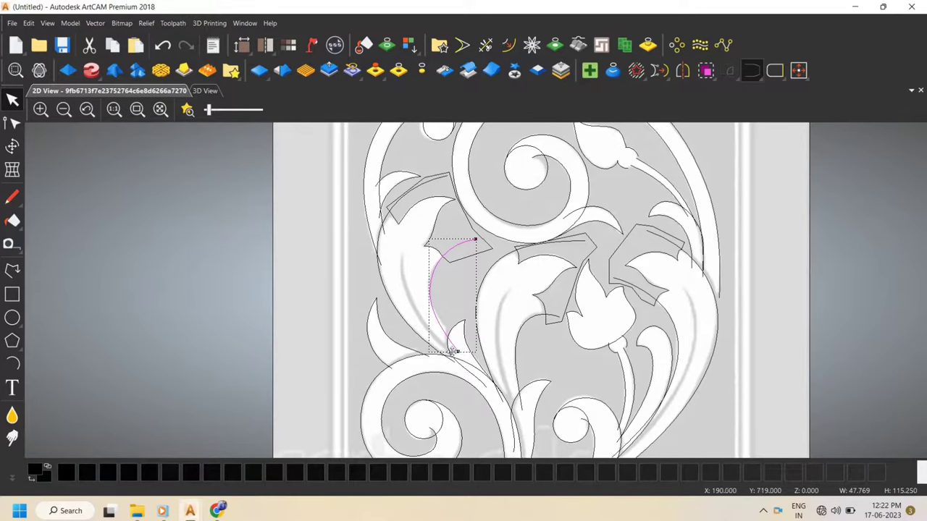
click(466, 271)
scroll(565, 248, down, 1)
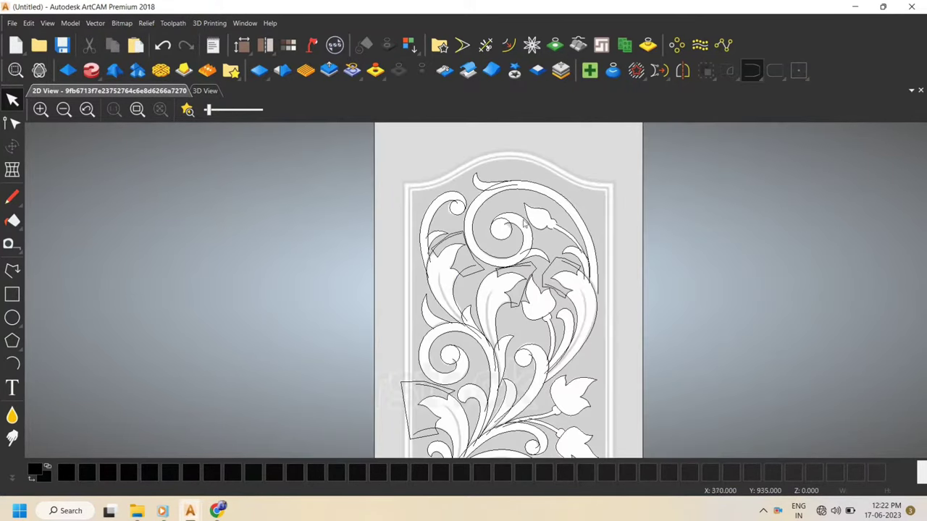
scroll(517, 226, down, 2)
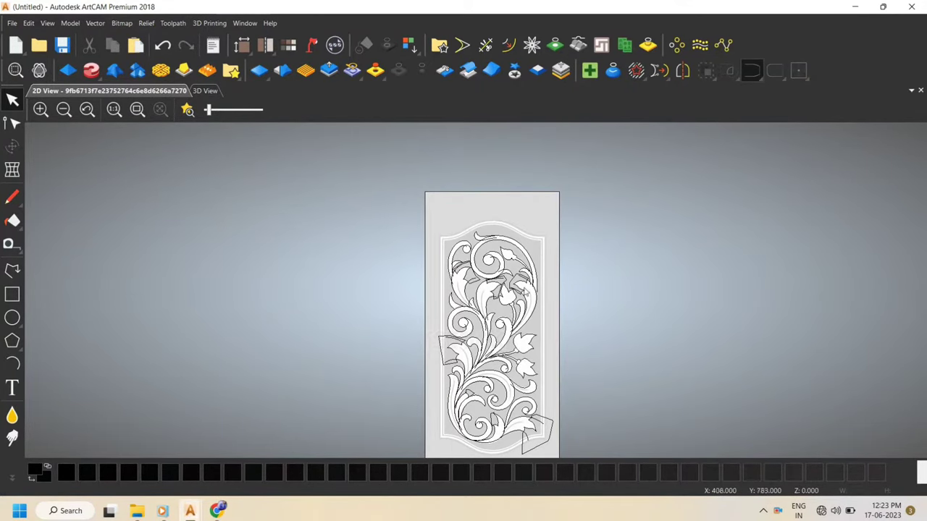
scroll(509, 239, up, 4)
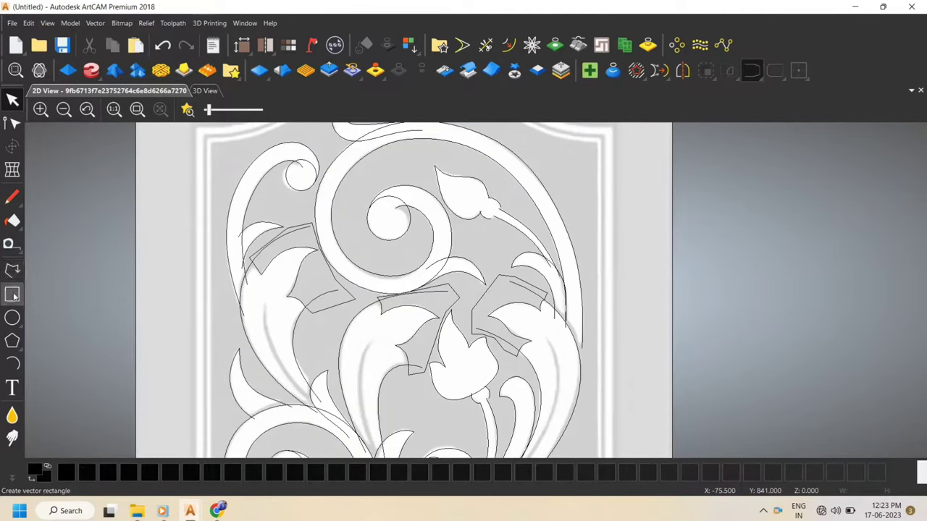
scroll(443, 215, down, 1)
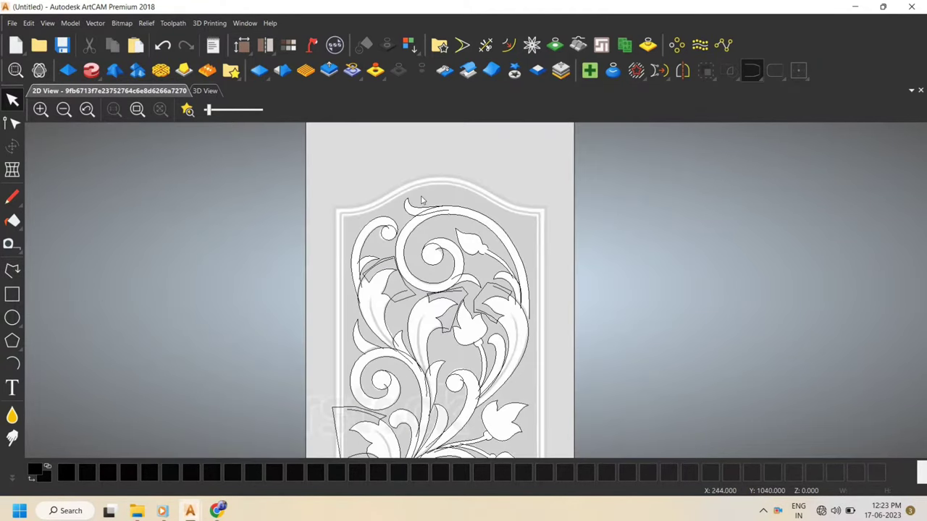
scroll(423, 201, up, 1)
click(12, 306)
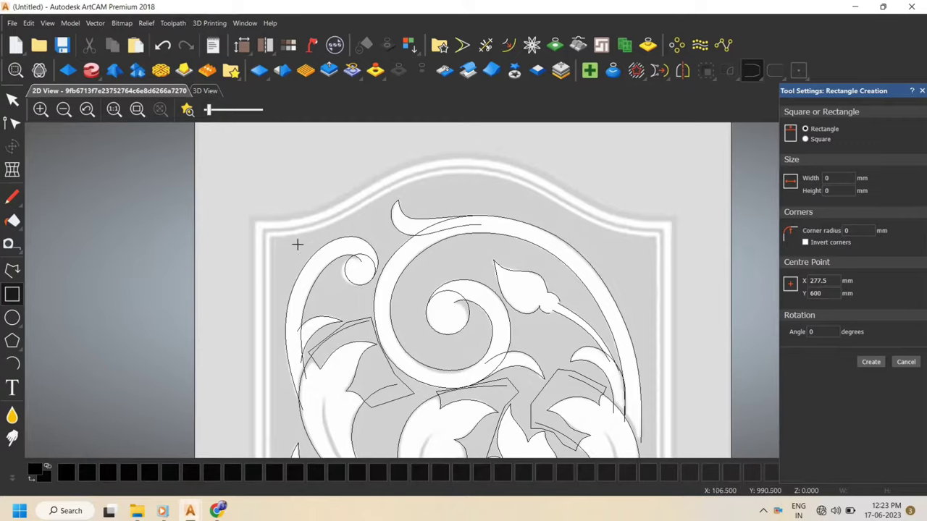
click(12, 100)
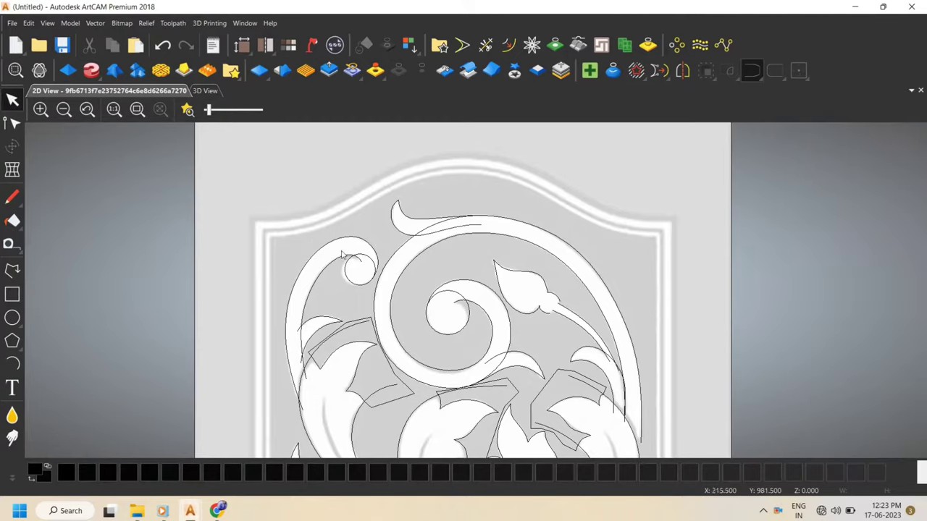
Check the tracing with the background image at its faintest, and raise the image contrast to a medium level
scroll(472, 338, down, 4)
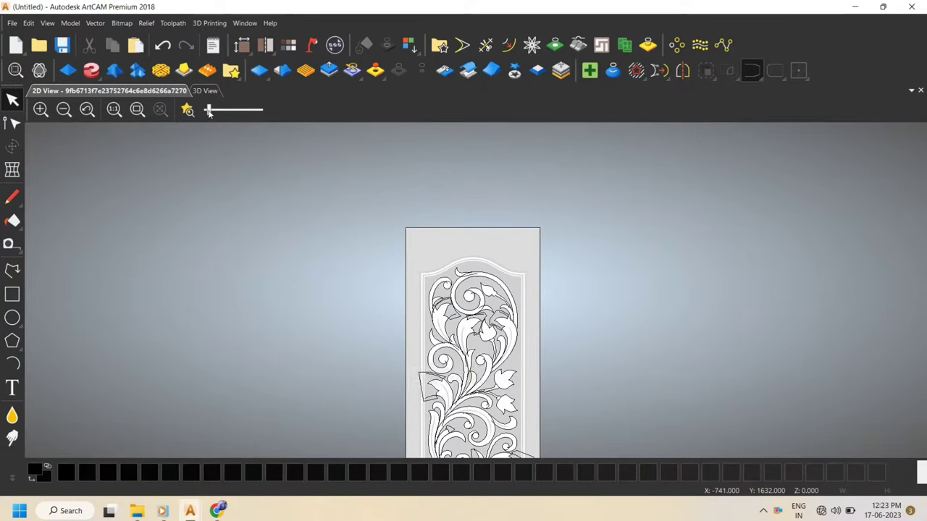
drag(208, 110, 190, 117)
scroll(472, 352, down, 1)
scroll(486, 353, up, 2)
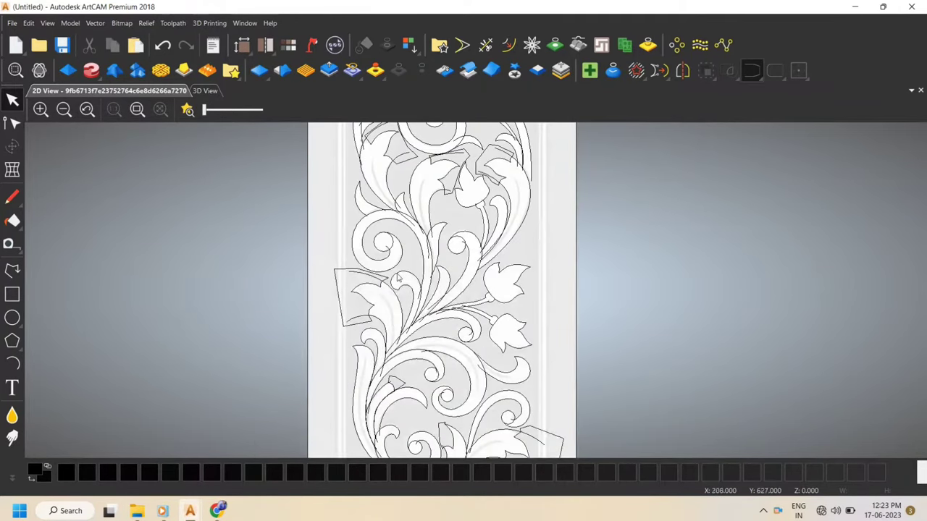
scroll(428, 250, down, 1)
scroll(468, 191, up, 1)
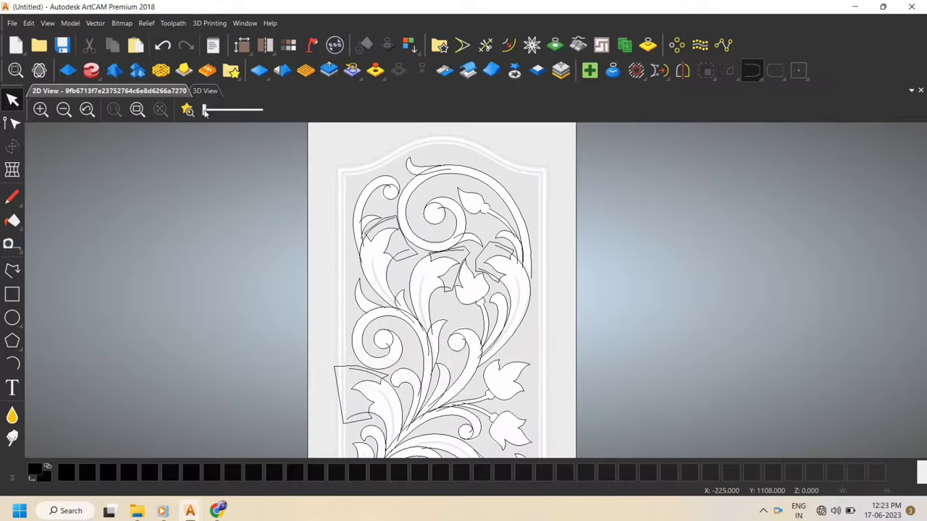
drag(205, 110, 227, 110)
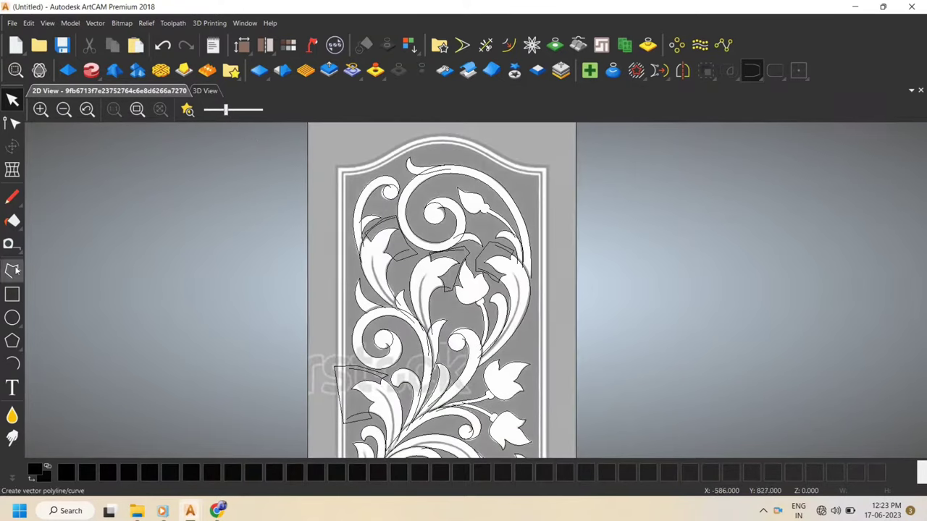
Draw a rectangle about 29.75 mm wide and 10 mm high just above the frame's upper-left corner
click(12, 294)
scroll(354, 150, up, 5)
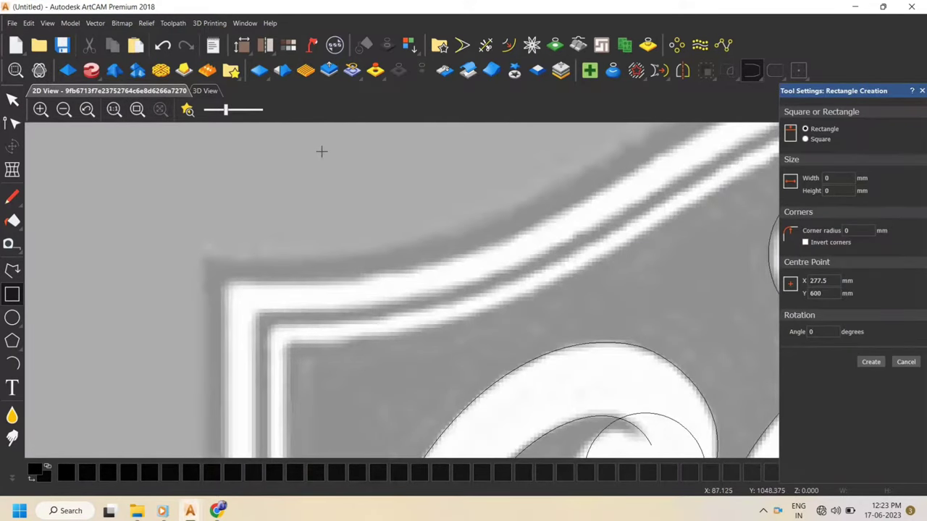
drag(297, 191, 413, 231)
click(365, 185)
Draw an open M-shaped polyline about 24.6 mm wide inside the rectangle, from its lower-left corner to its base
click(12, 270)
scroll(352, 189, up, 1)
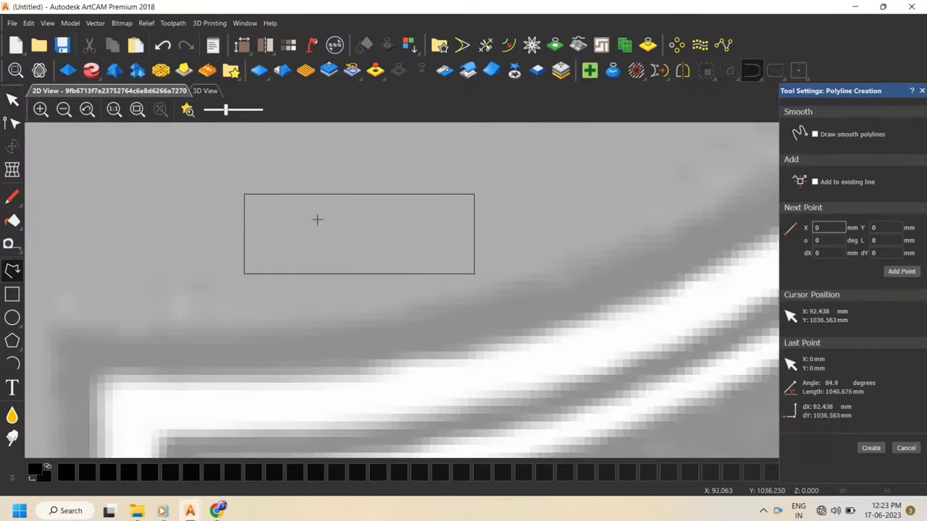
click(246, 274)
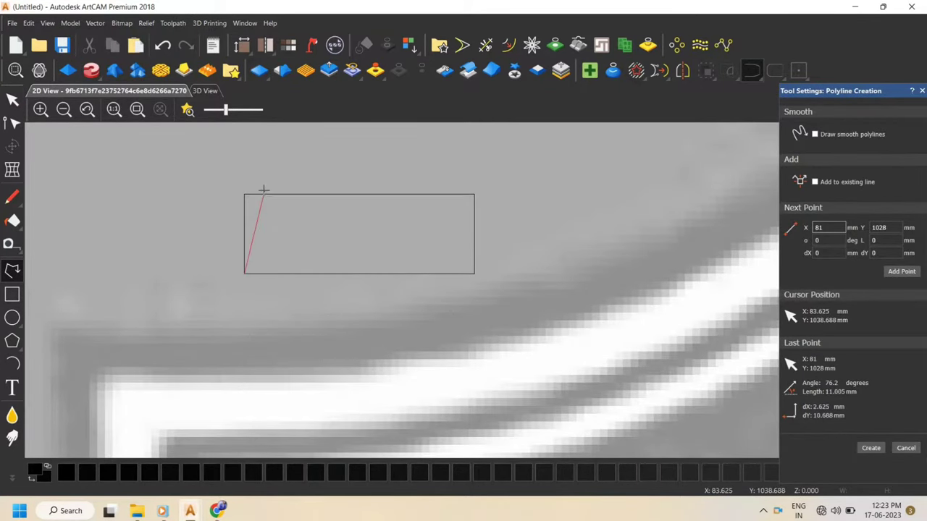
click(269, 196)
click(339, 230)
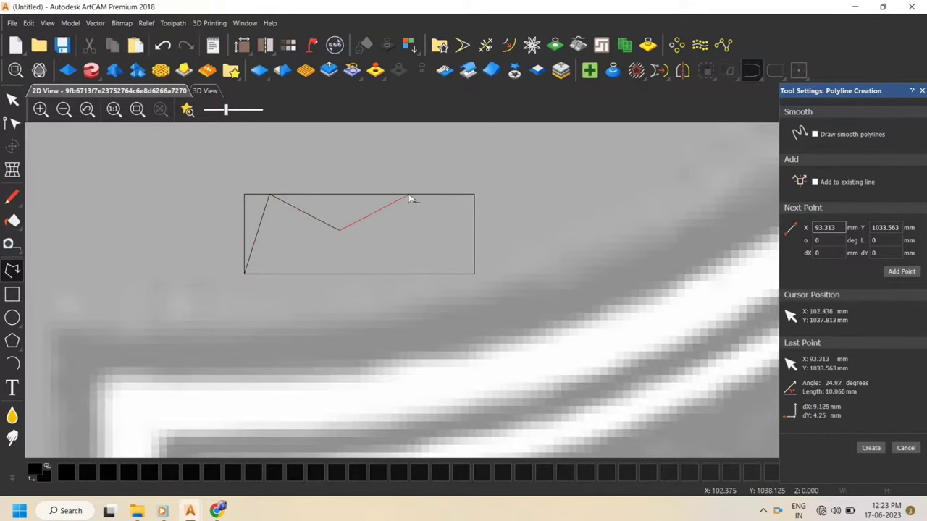
click(410, 196)
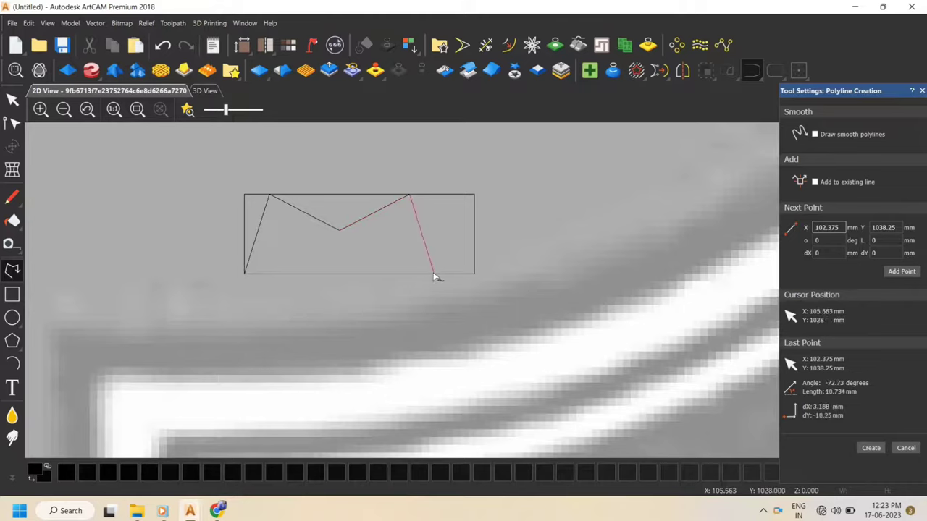
click(435, 274)
right_click(434, 274)
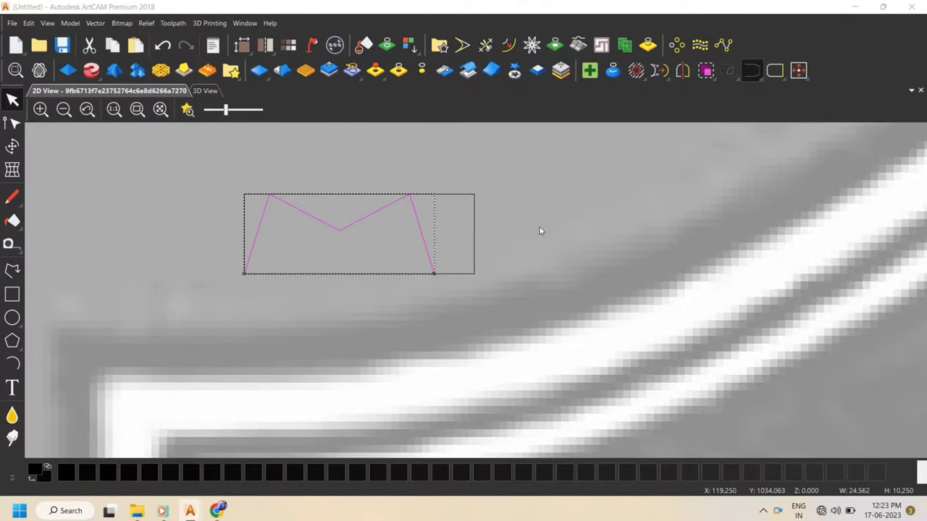
key(n)
click(181, 209)
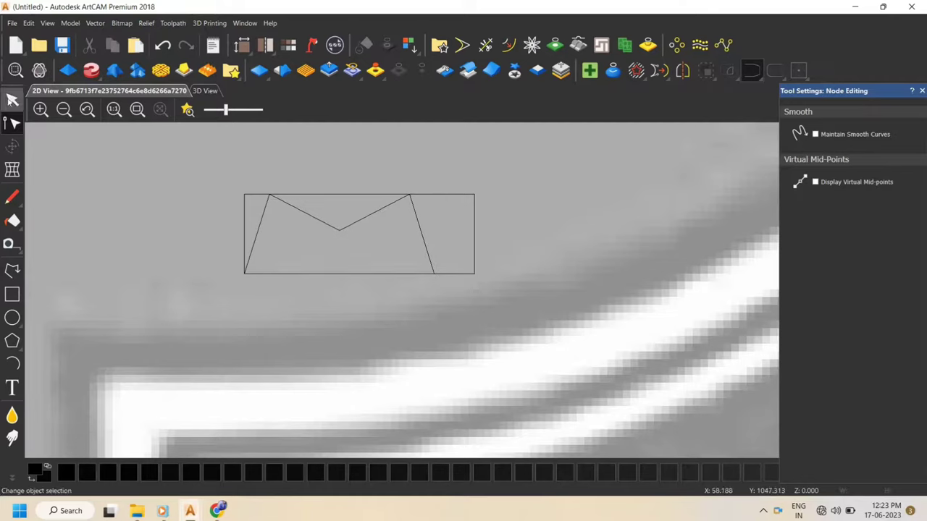
click(13, 100)
Draw a vertical line about 14.3 mm long crossing the rectangle's upper and lower edges
click(13, 269)
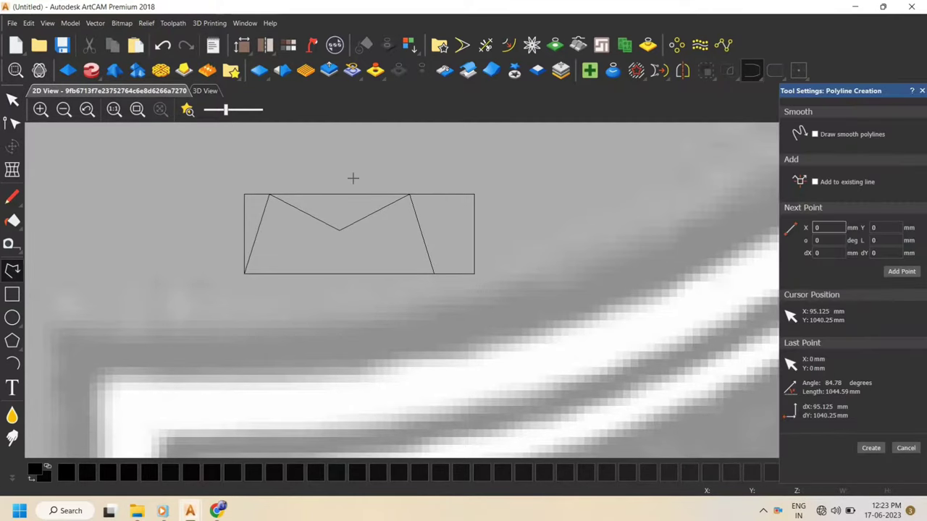
click(352, 178)
click(352, 287)
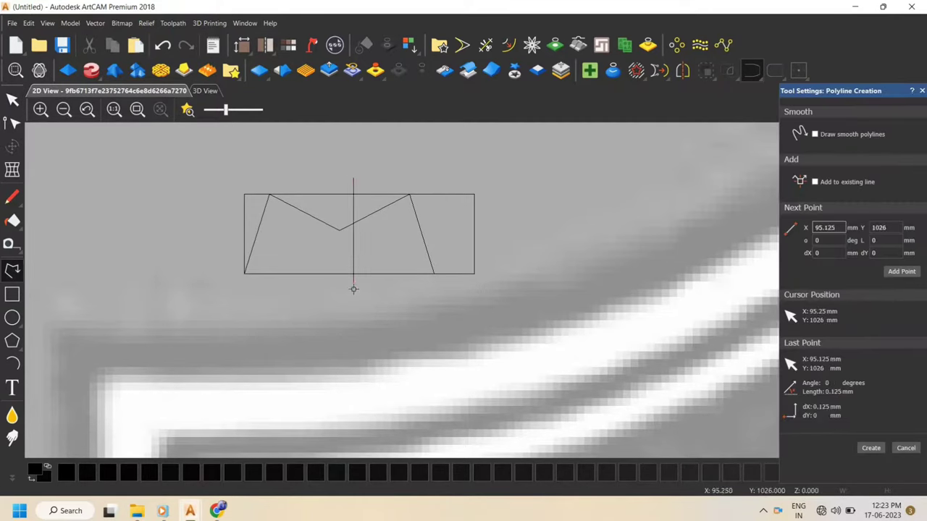
key(Escape)
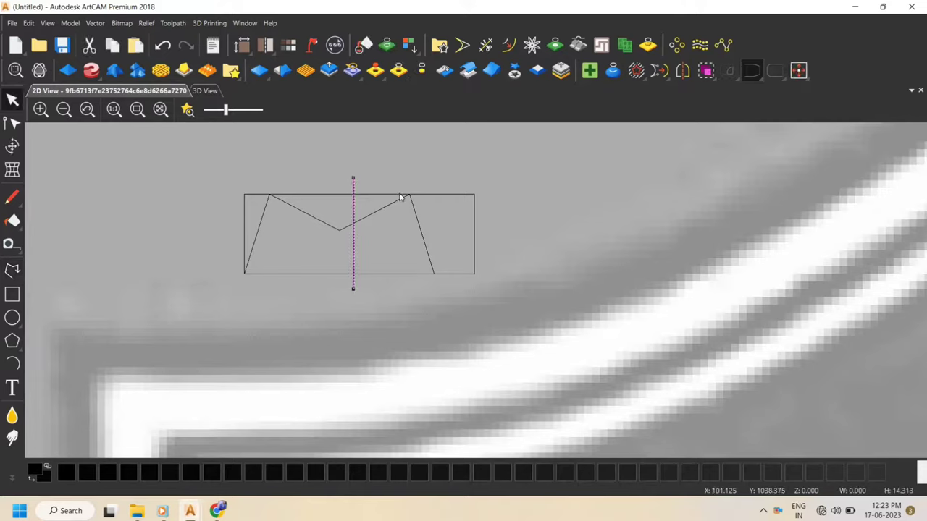
Align the vertical line with the centre of the rectangle in both directions
key(ctrl+a)
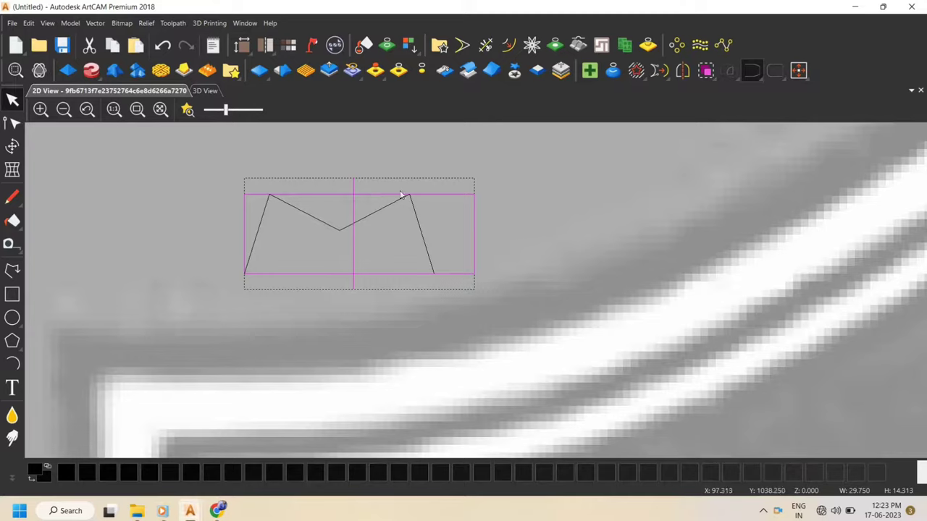
click(801, 70)
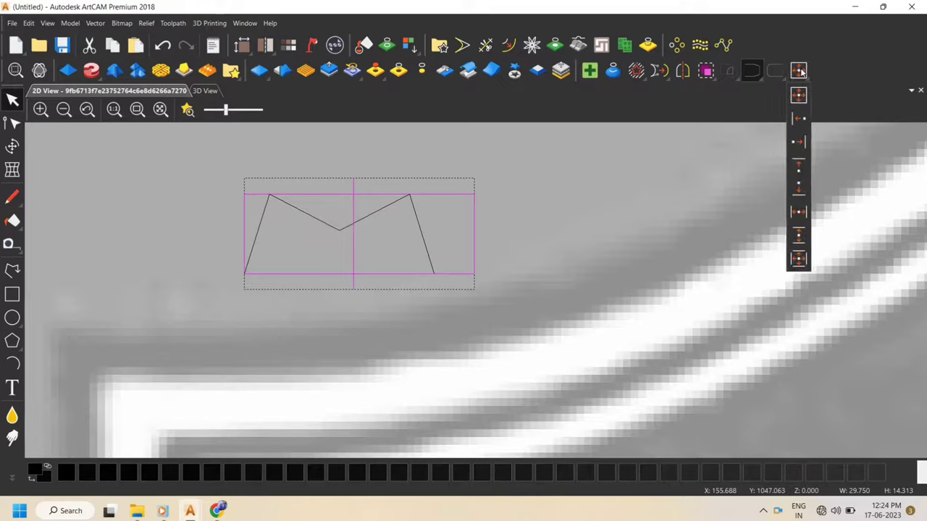
click(800, 260)
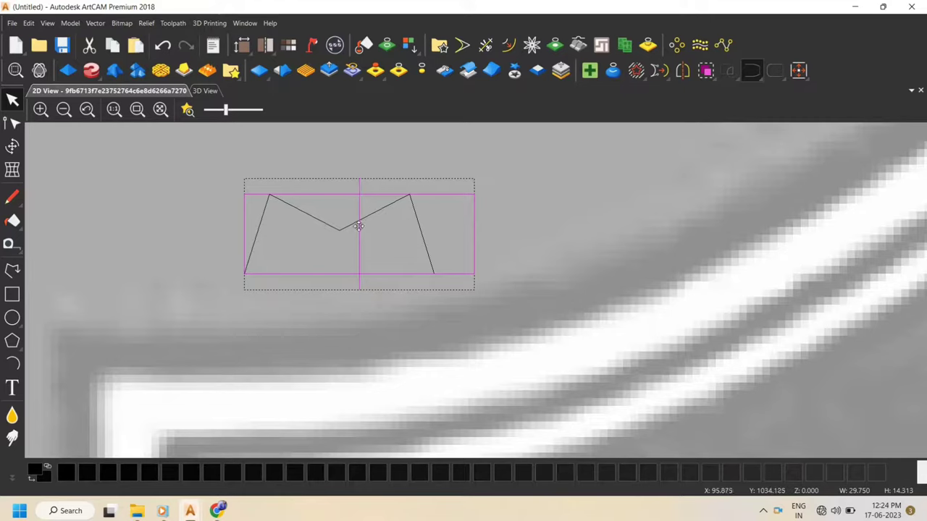
Move the M-shaped polyline's middle node onto the centre line and delete the two nodes to its right
click(331, 225)
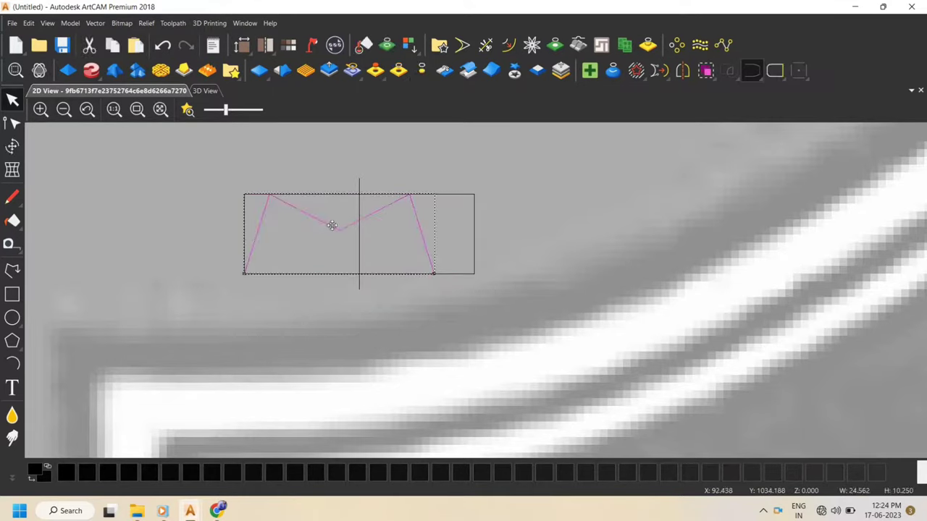
double_click(332, 225)
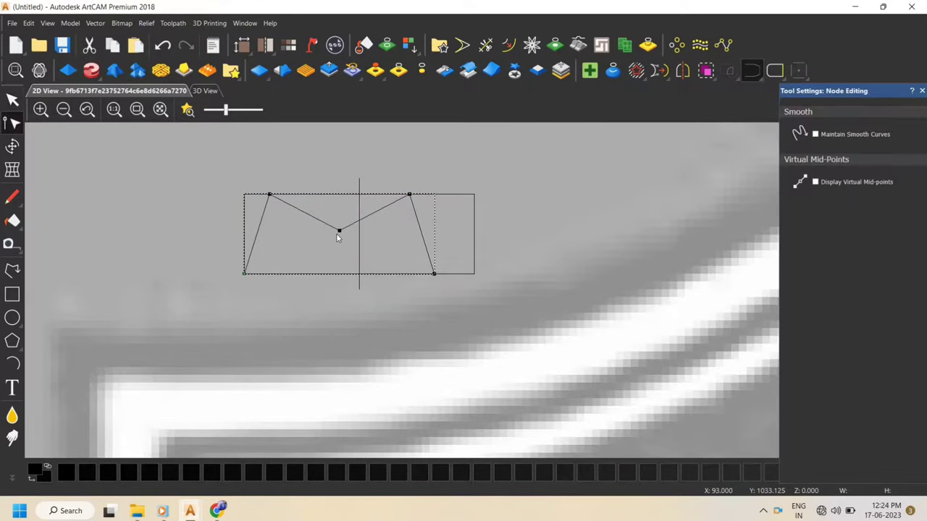
drag(338, 231, 359, 229)
click(434, 273)
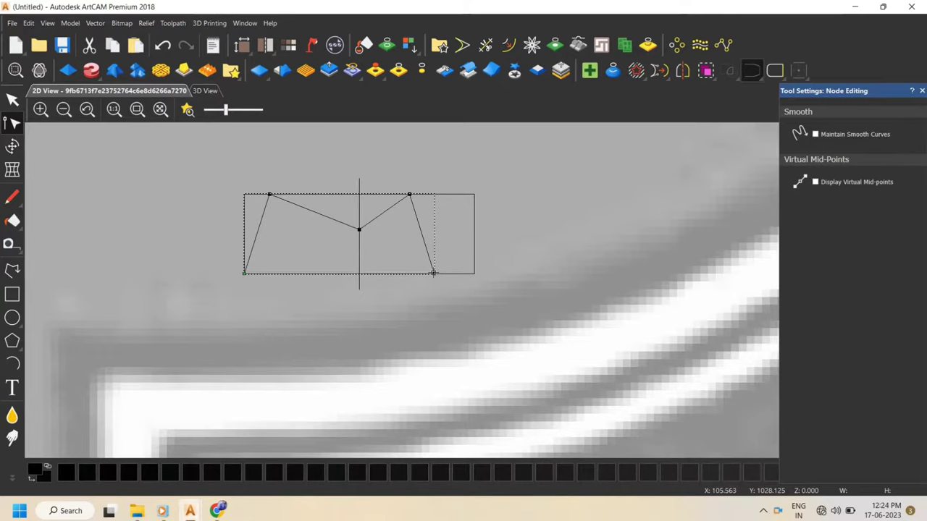
key(Delete)
click(410, 193)
key(Delete)
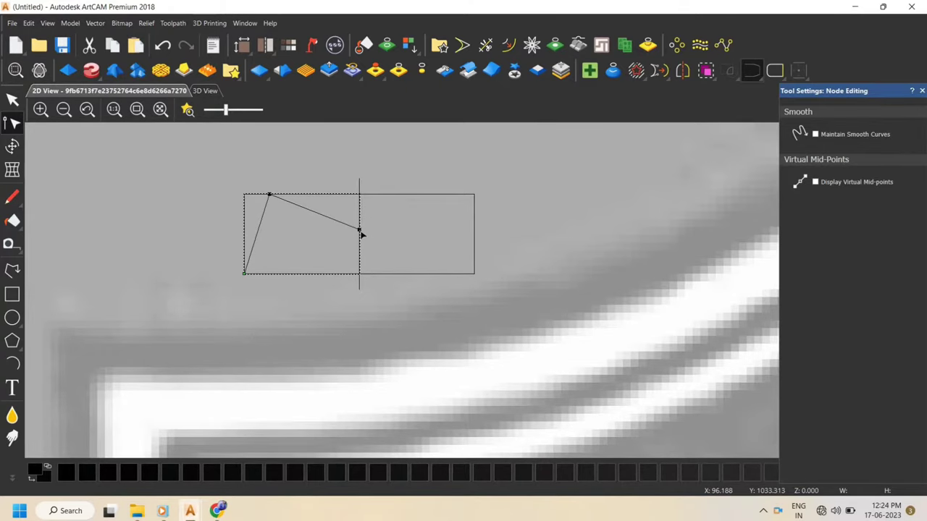
Smooth the polyline's upper node, shift it toward the rectangle's left edge, and shape the handles into a curve running level into the centre line
scroll(269, 192, up, 3)
drag(255, 200, 248, 206)
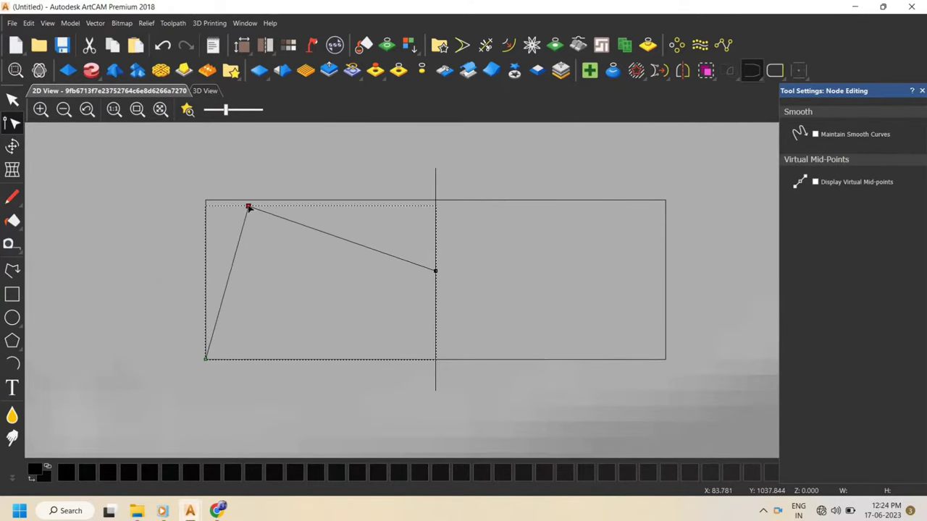
key(s)
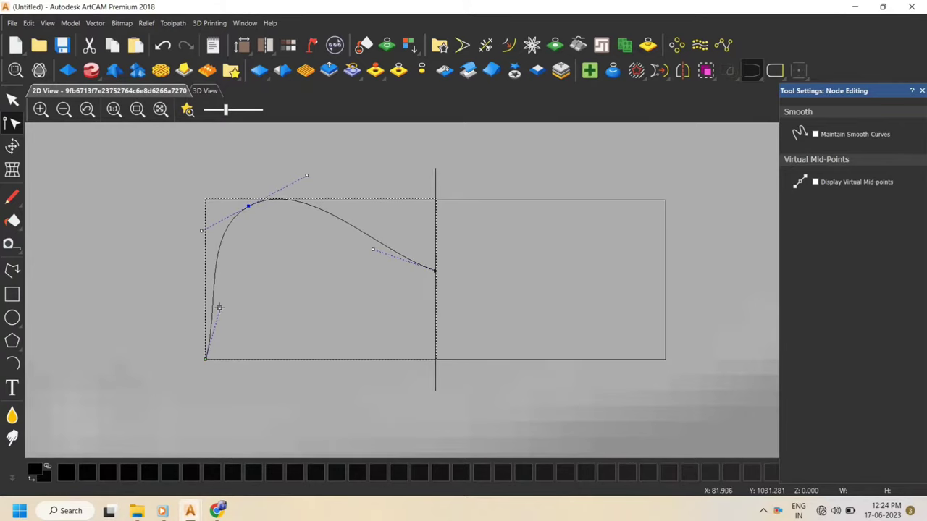
drag(219, 308, 205, 310)
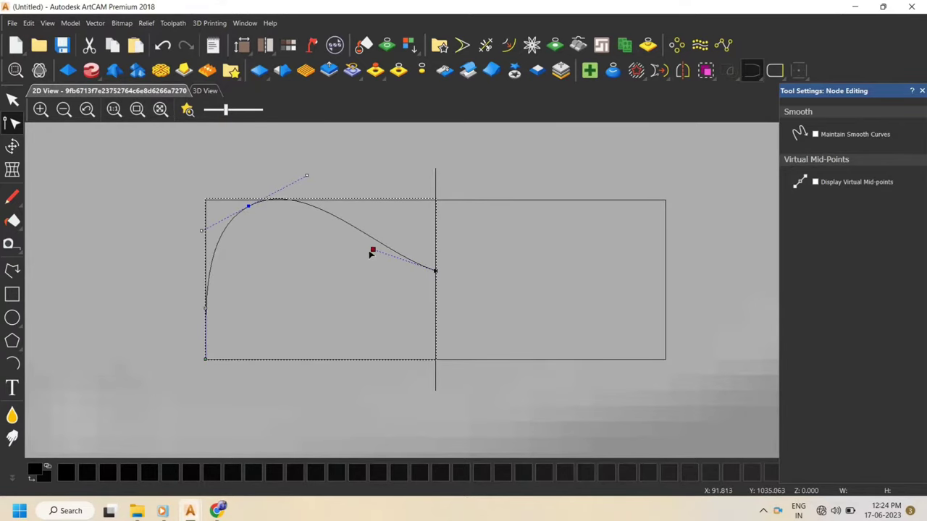
drag(371, 254, 357, 277)
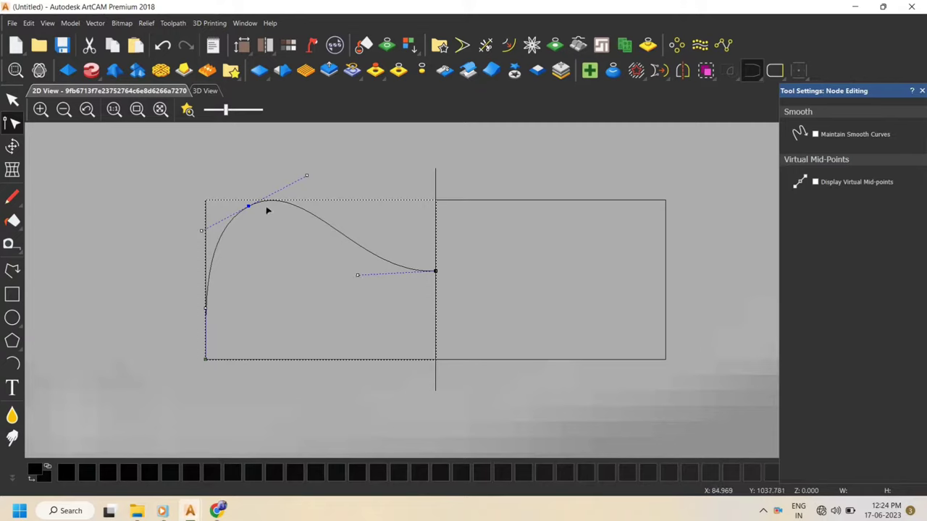
drag(249, 207, 226, 208)
drag(178, 234, 204, 223)
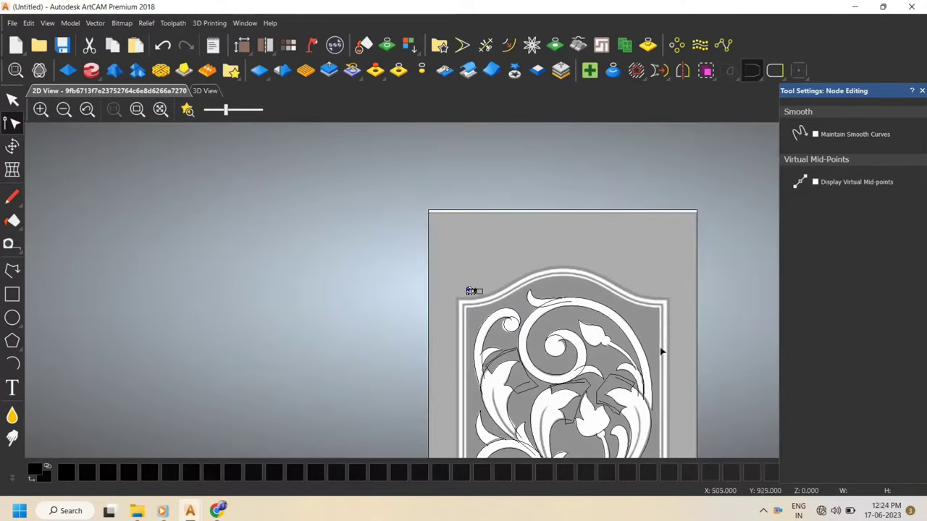
Lower the curve's end node along the centre line and adjust its handle so the curve slopes down to it in a gentle arch
scroll(507, 355, down, 1)
scroll(517, 367, up, 2)
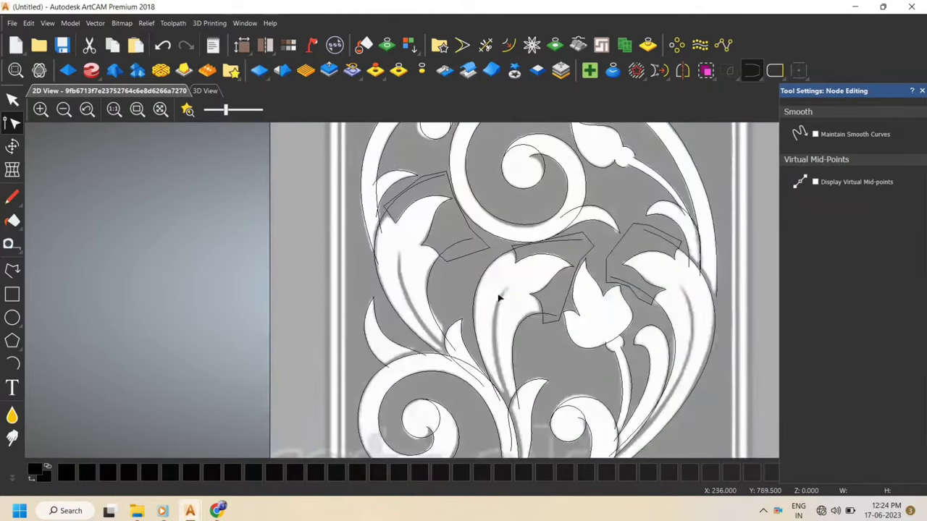
scroll(526, 307, down, 3)
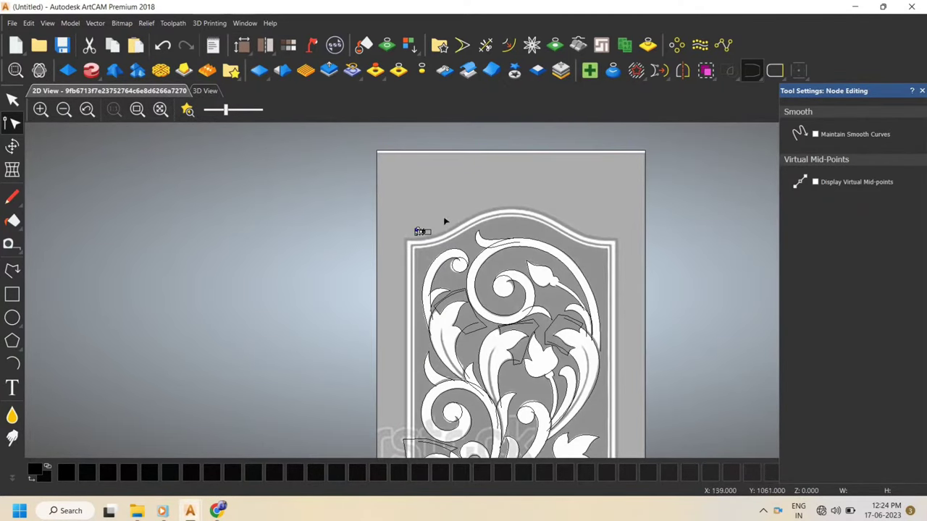
scroll(378, 253, up, 6)
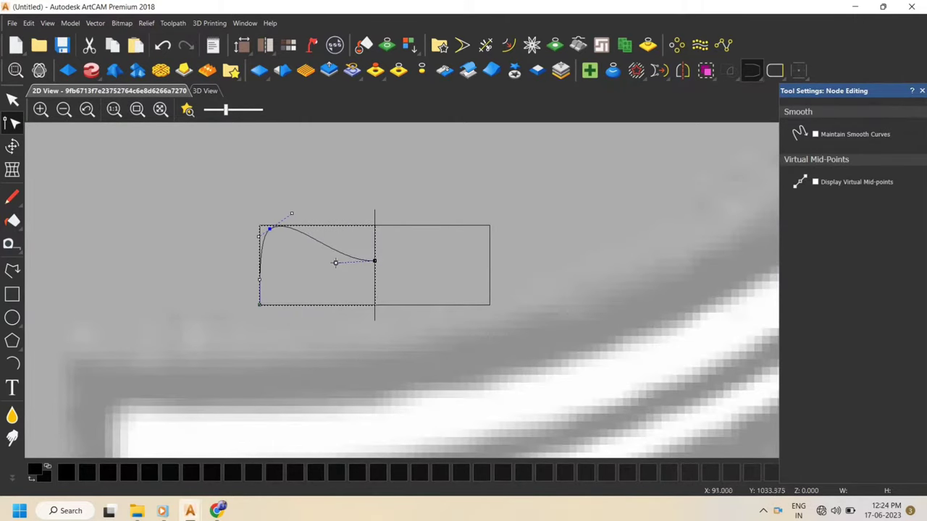
drag(335, 266, 357, 302)
scroll(384, 261, up, 2)
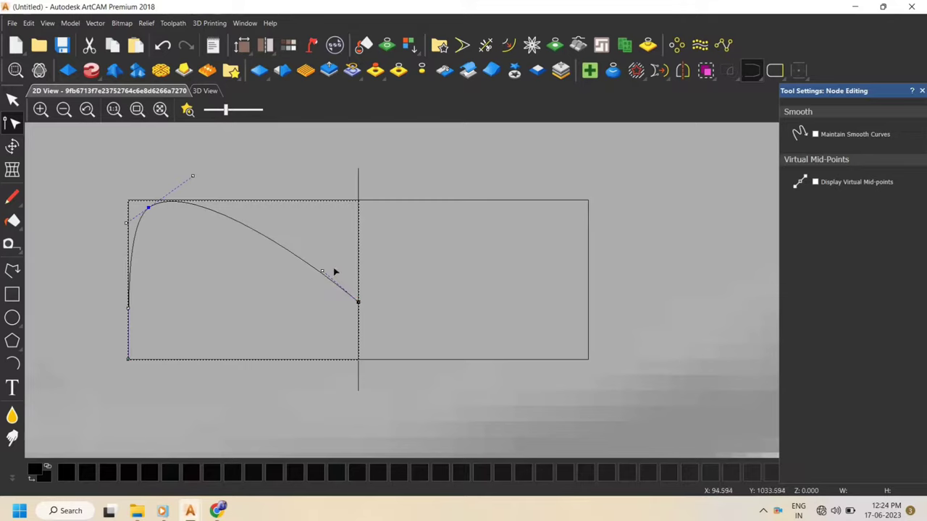
mouse_move(323, 272)
mouse_down()
mouse_move(294, 270)
mouse_move(317, 264)
mouse_up()
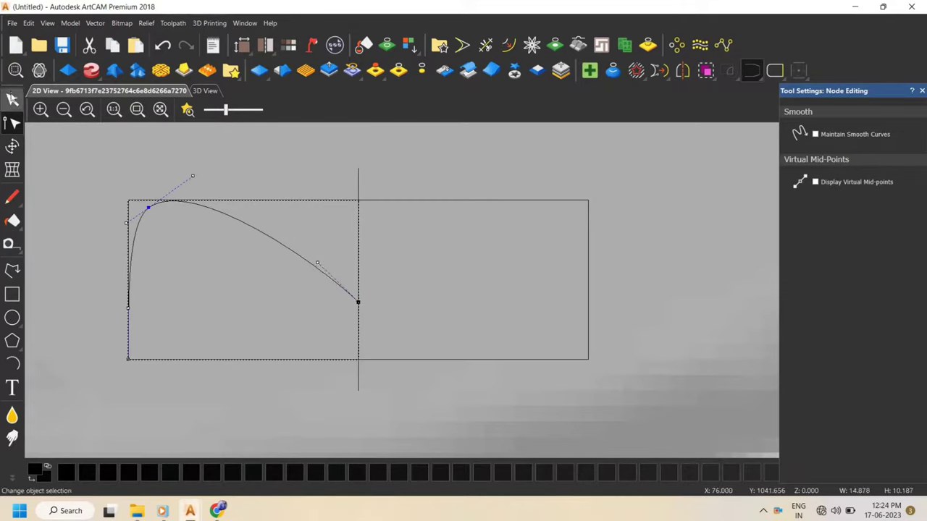
click(12, 100)
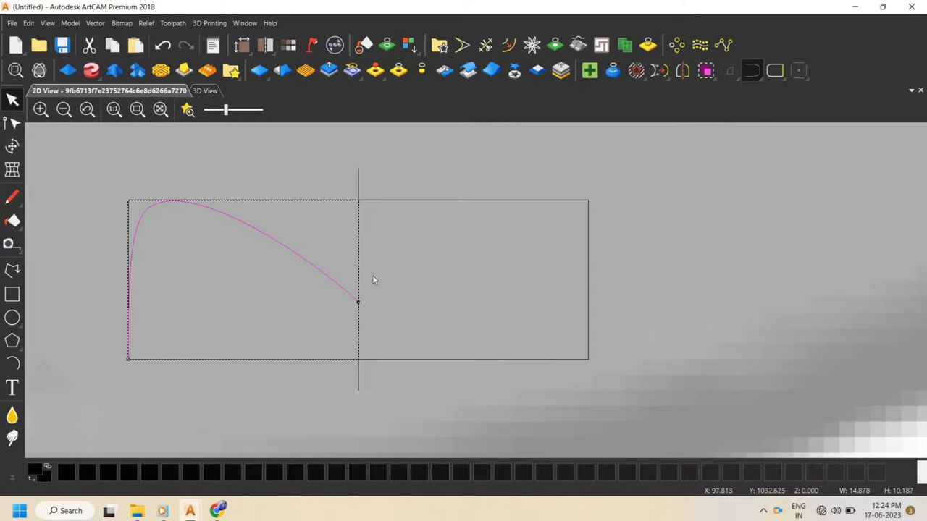
Mirror the half curve to its right side about the centre line and join both halves into one M-shaped vector
click(683, 72)
scroll(358, 305, up, 3)
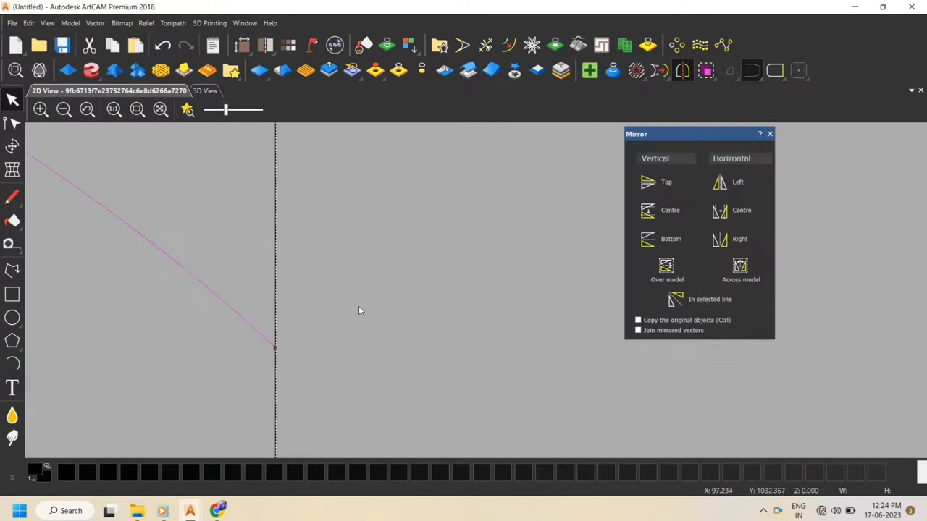
scroll(316, 343, down, 3)
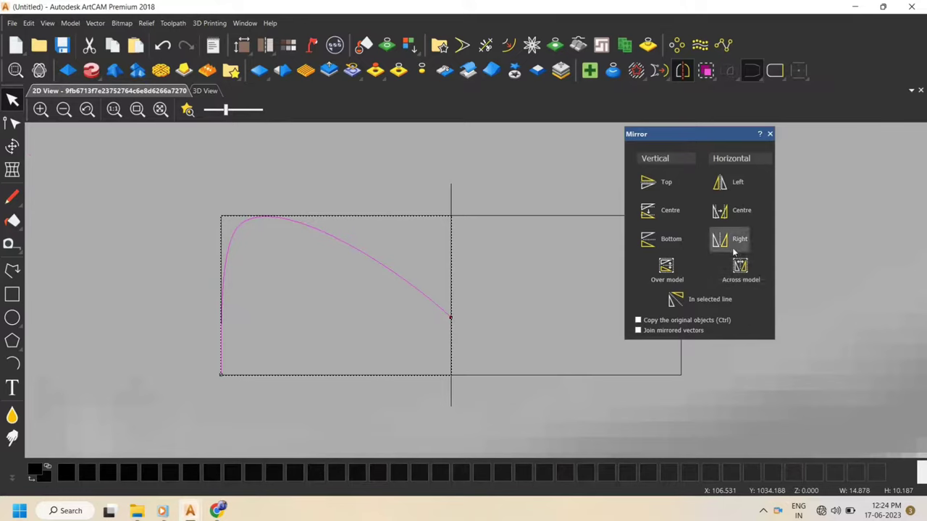
click(731, 247)
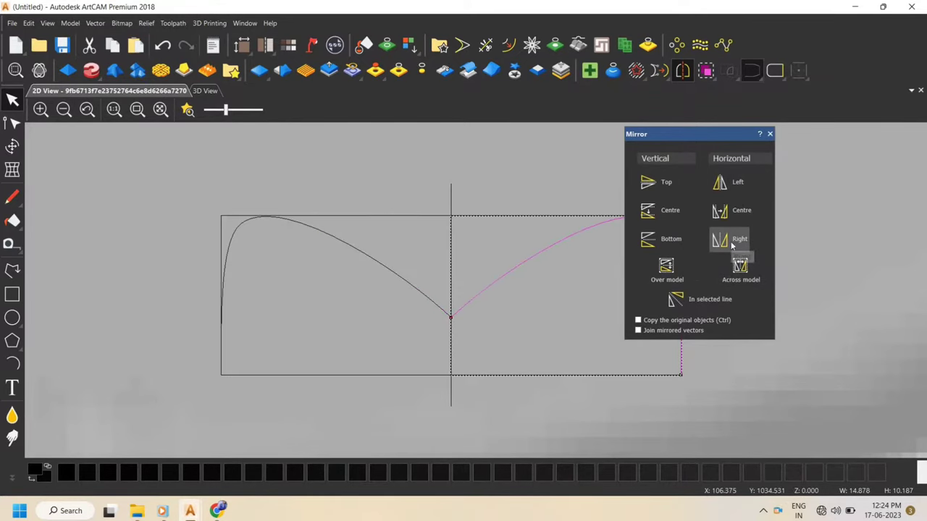
click(769, 134)
shift+click(425, 292)
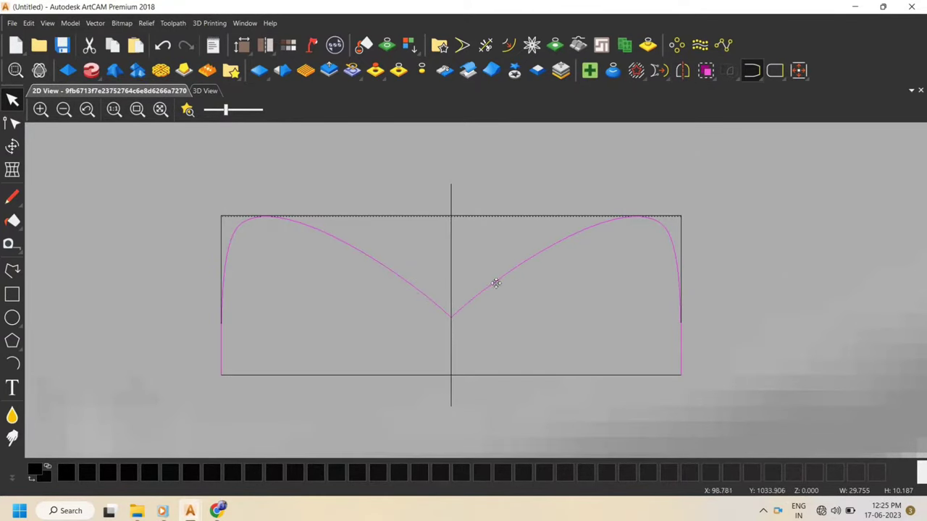
click(752, 72)
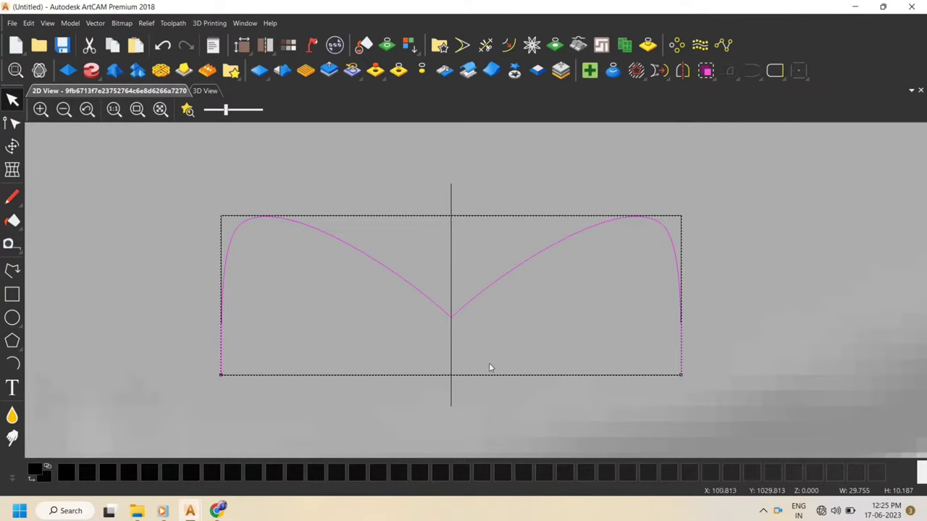
Move the joined M-shaped curve out of the rectangle into the empty area above it
click(364, 338)
click(407, 284)
drag(415, 289, 413, 158)
scroll(470, 220, down, 5)
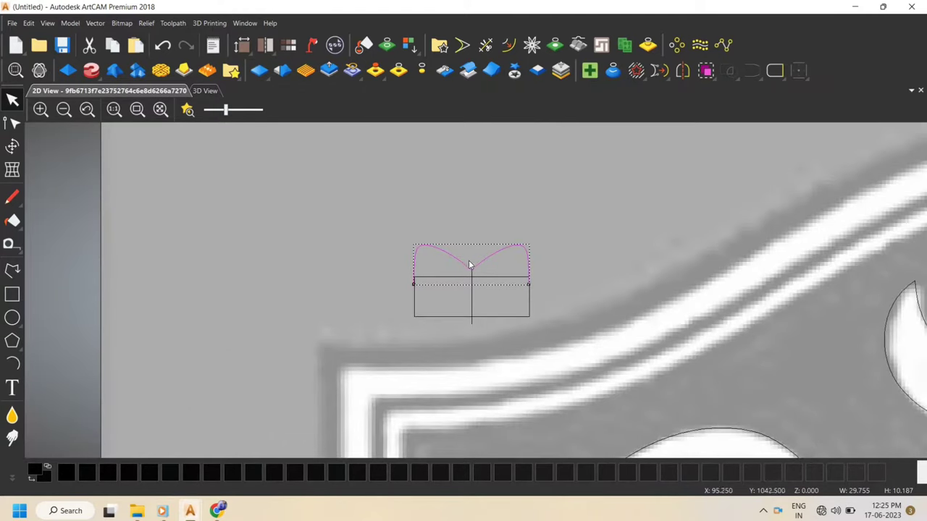
click(540, 225)
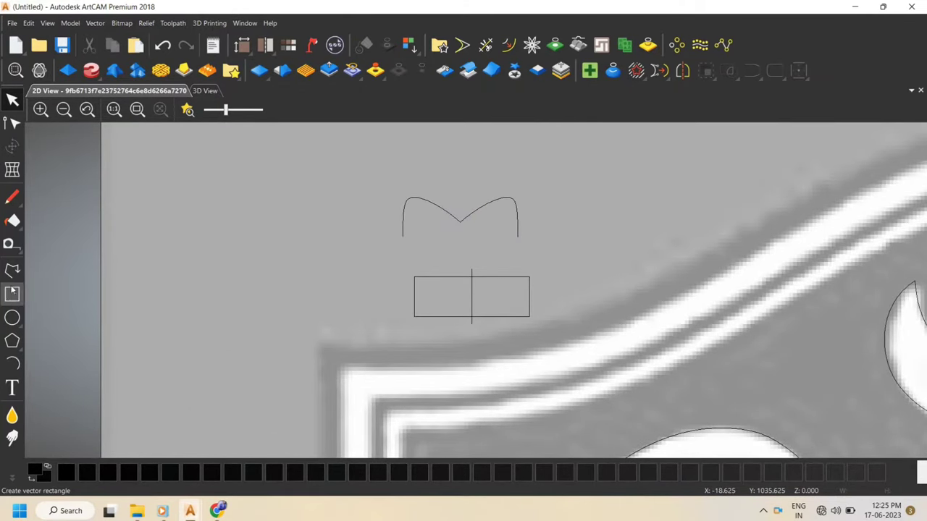
click(11, 364)
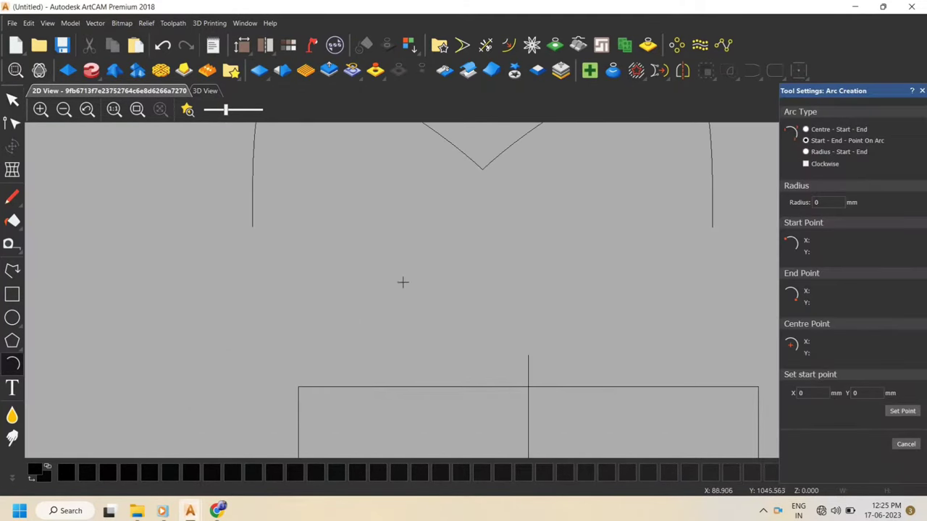
click(326, 311)
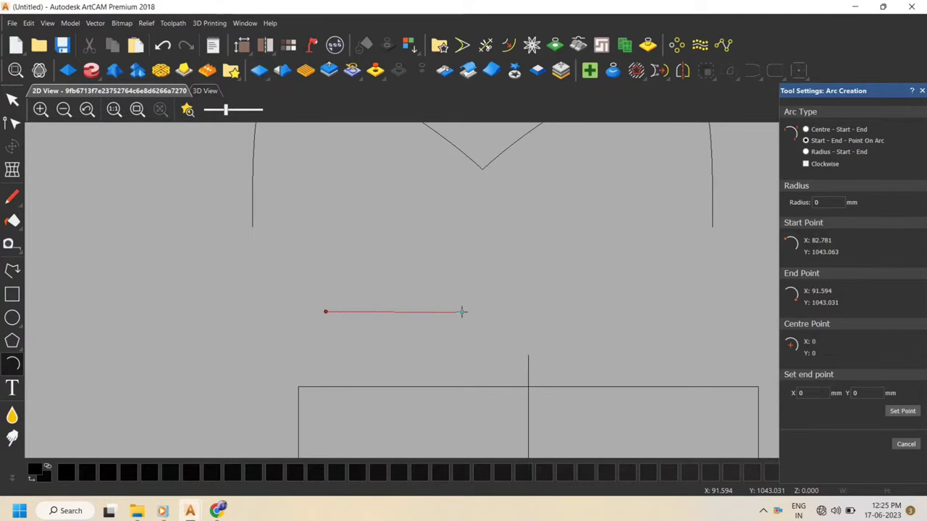
key(Escape)
Draw a three-point arc about 7.4 mm high from the rectangle's lower-left corner to the centre line's base, and move it left of the rectangle
click(12, 376)
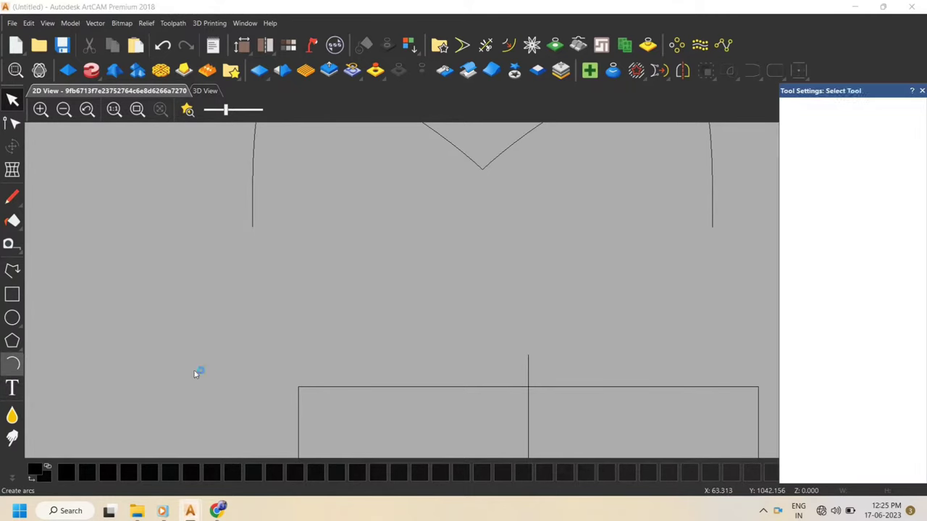
scroll(476, 312, down, 2)
scroll(475, 360, up, 1)
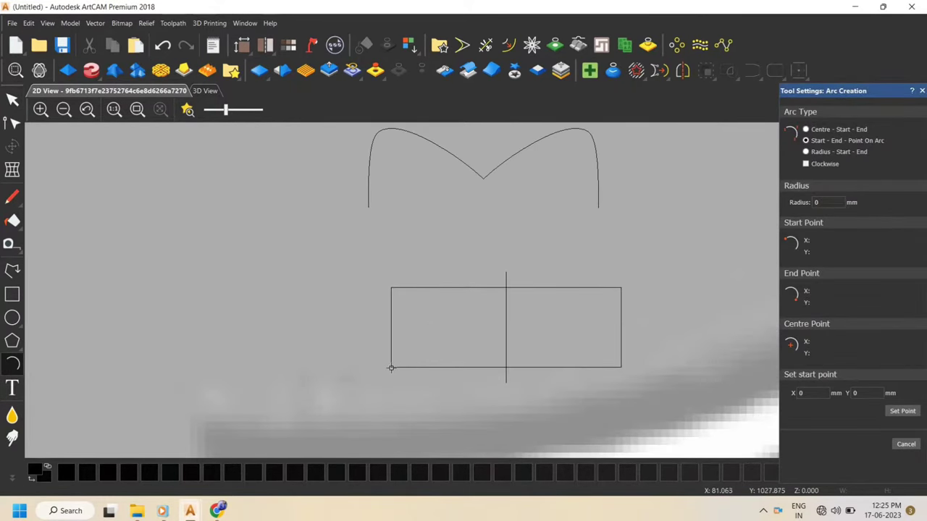
click(391, 368)
click(505, 368)
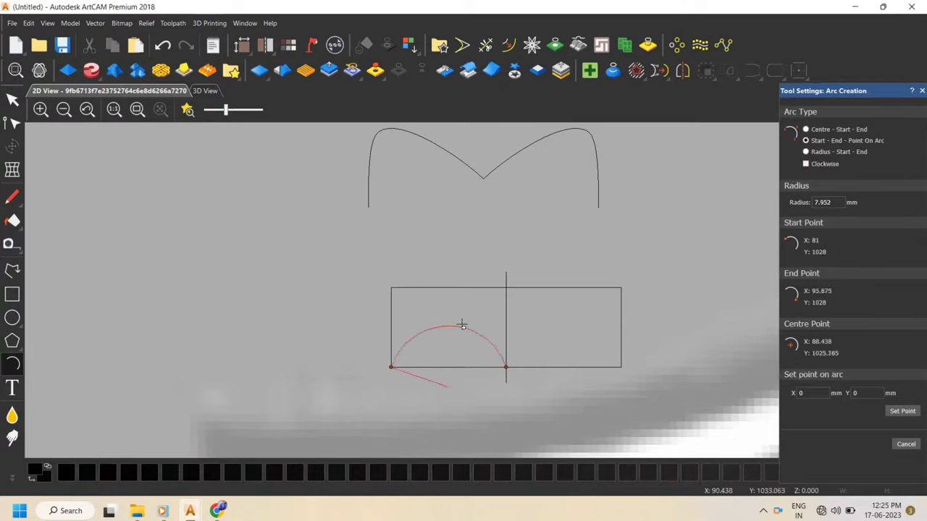
click(453, 310)
key(Escape)
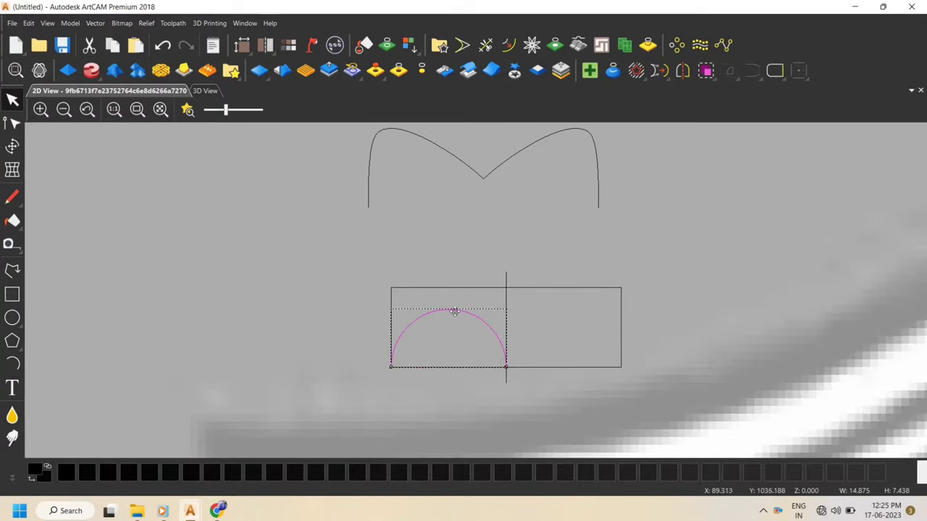
drag(455, 311, 239, 237)
click(307, 234)
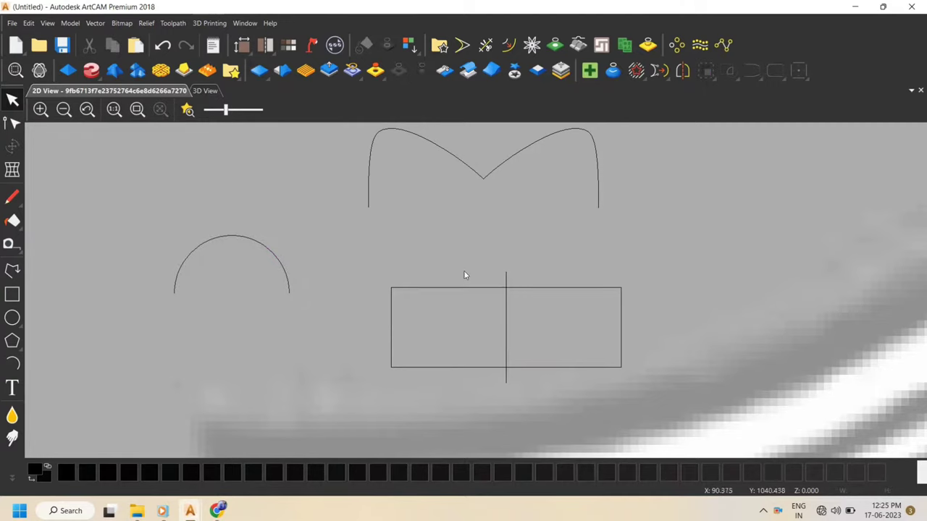
Draw a polyline from the rectangle's lower-left corner up to its top edge, down through an inner point, to the centre line at the bottom edge
click(12, 273)
scroll(414, 294, down, 2)
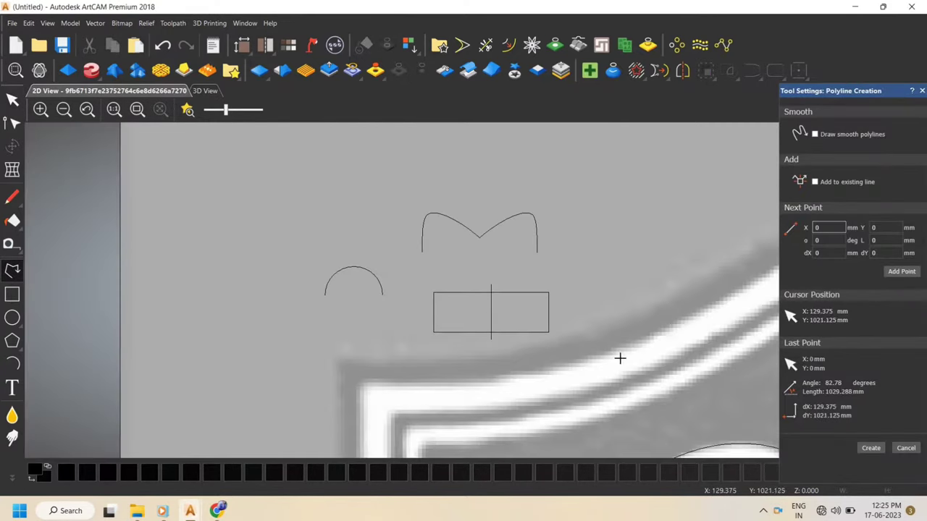
scroll(617, 360, down, 3)
scroll(477, 297, up, 6)
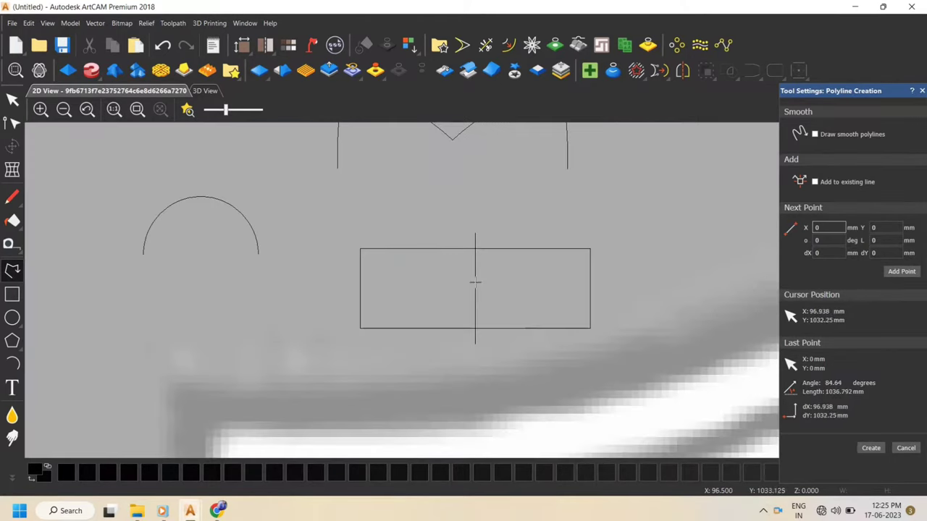
click(283, 390)
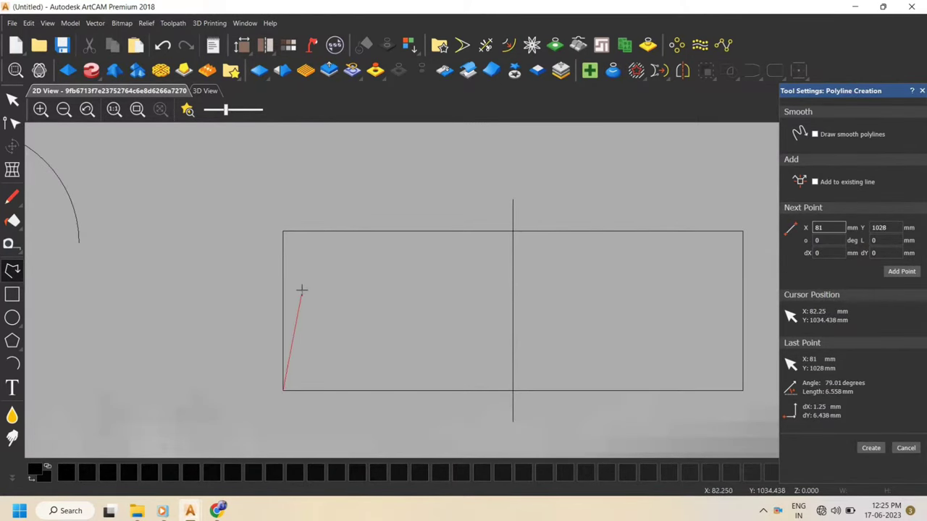
click(302, 291)
click(395, 233)
click(403, 302)
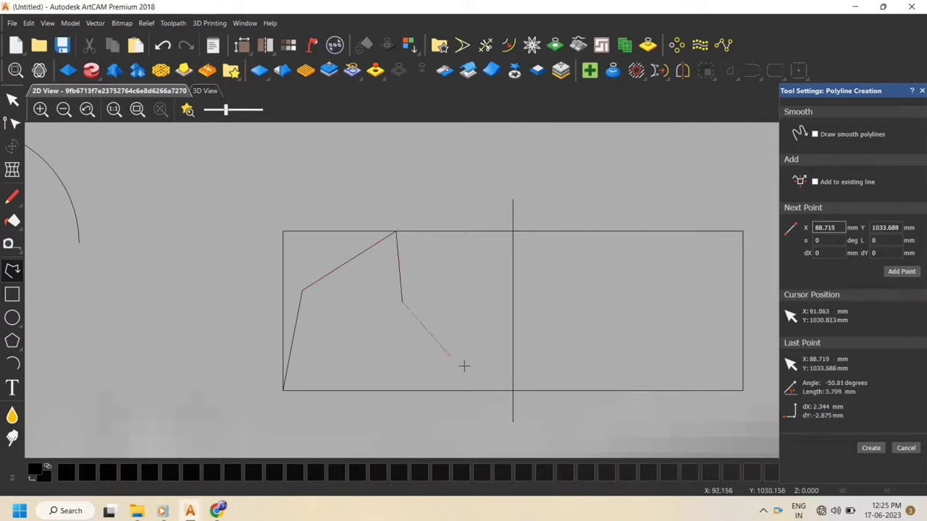
click(513, 391)
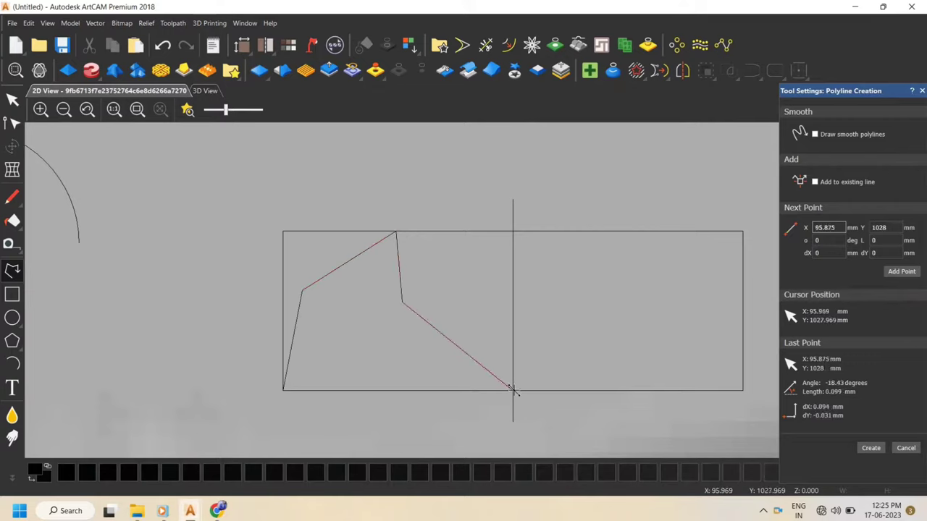
key(Escape)
Smooth the polyline's two intermediate nodes and shift the inner one slightly down and toward the centre line
key(n)
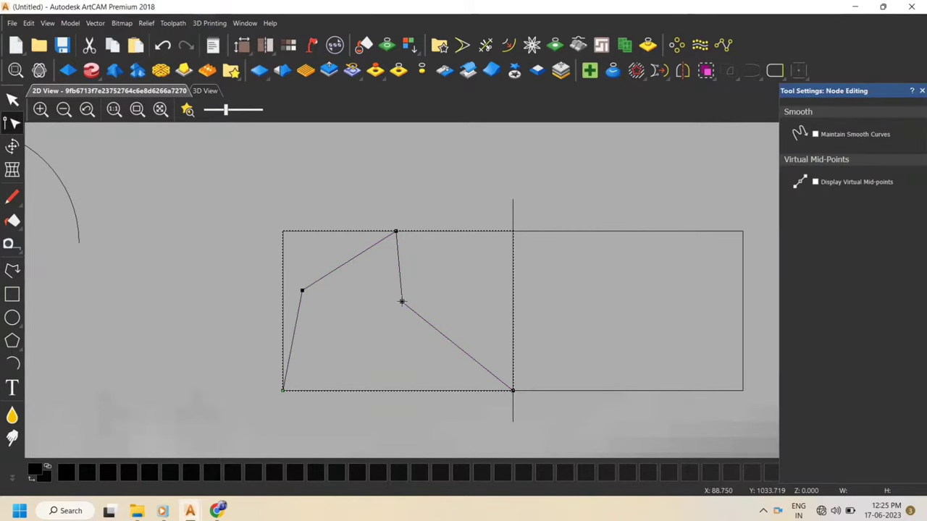
key(s)
drag(402, 302, 409, 313)
click(302, 291)
key(s)
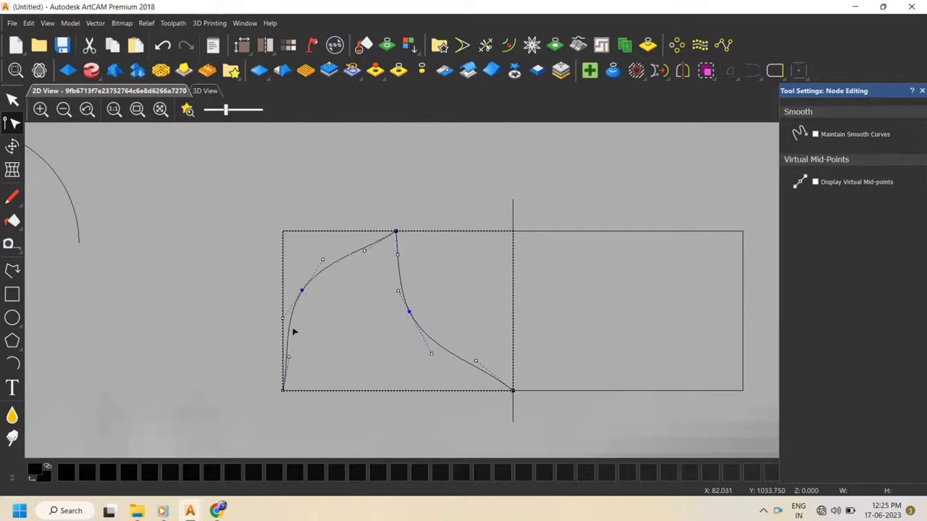
Adjust the polyline's handles and smooth nodes so the outer side bulges roundly and the inner side sweeps in a hollow curve to the centre line
drag(288, 356, 283, 356)
drag(363, 252, 352, 239)
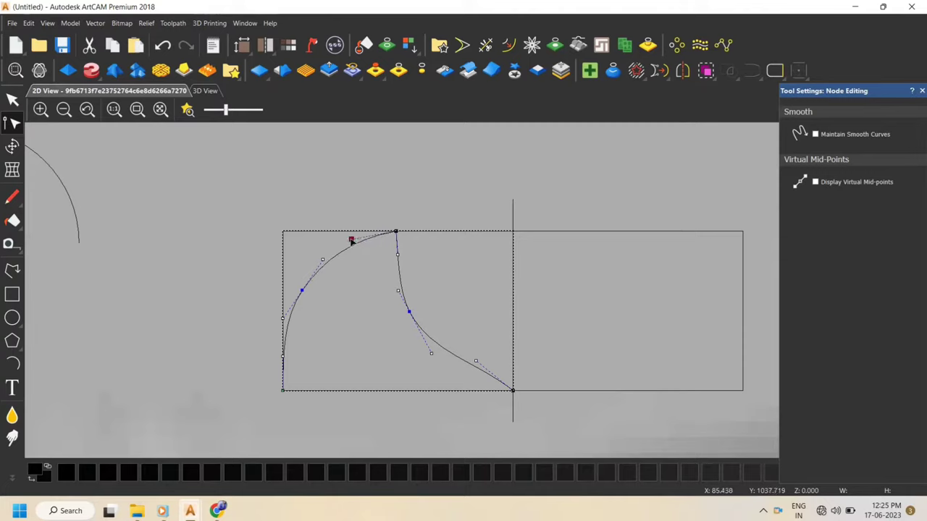
drag(302, 292, 302, 288)
drag(410, 315, 415, 315)
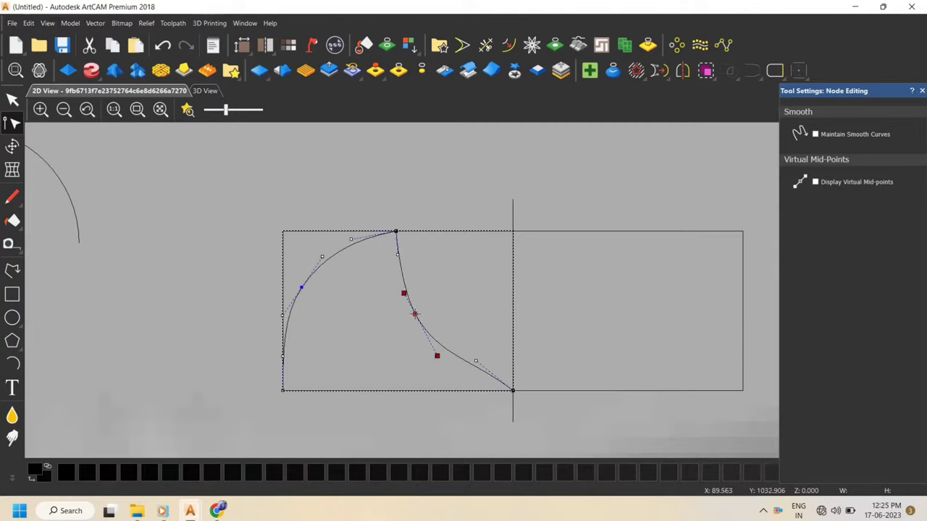
drag(476, 360, 471, 382)
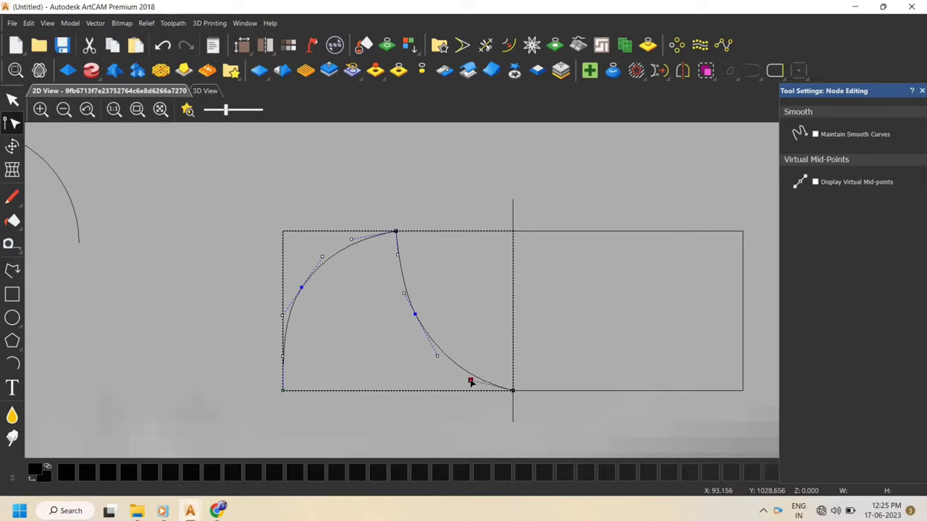
key(n)
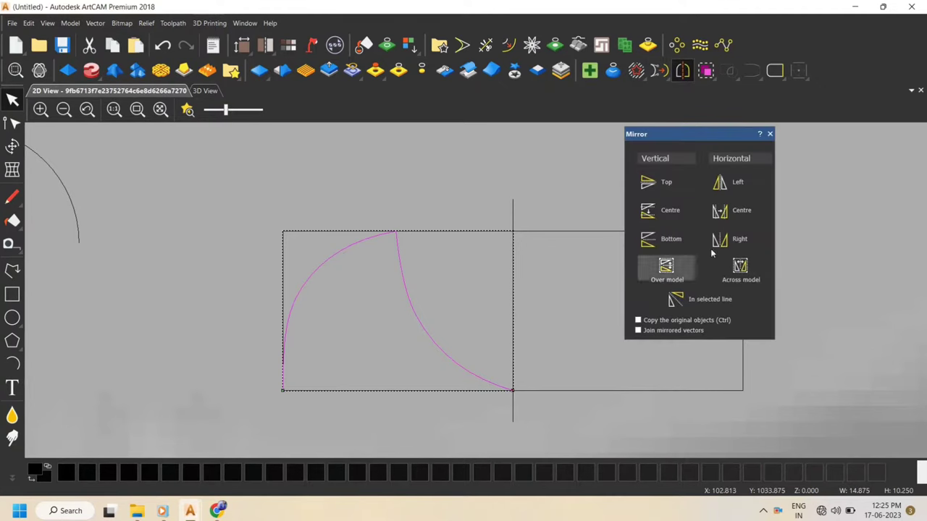
Mirror the pointed half curve to its right side so the copy fills the other half of the rectangle
scroll(744, 384, down, 3)
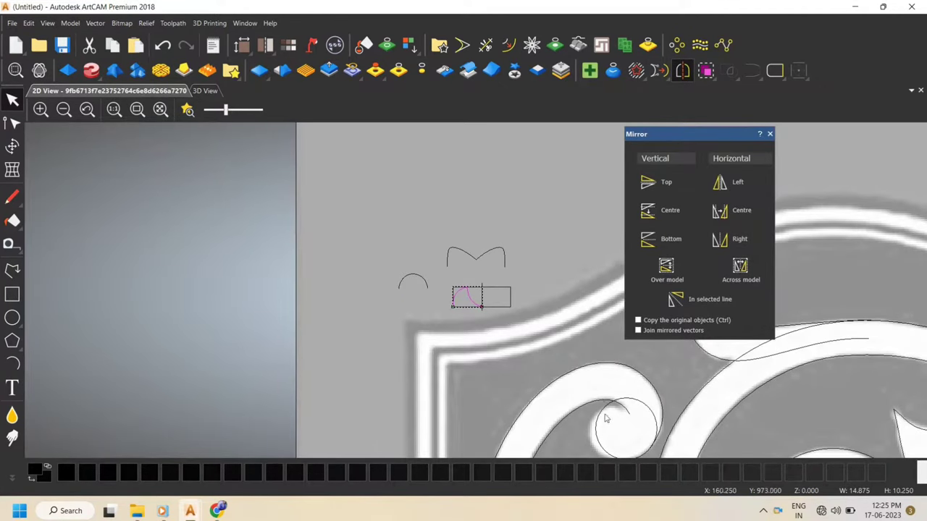
scroll(485, 271, up, 5)
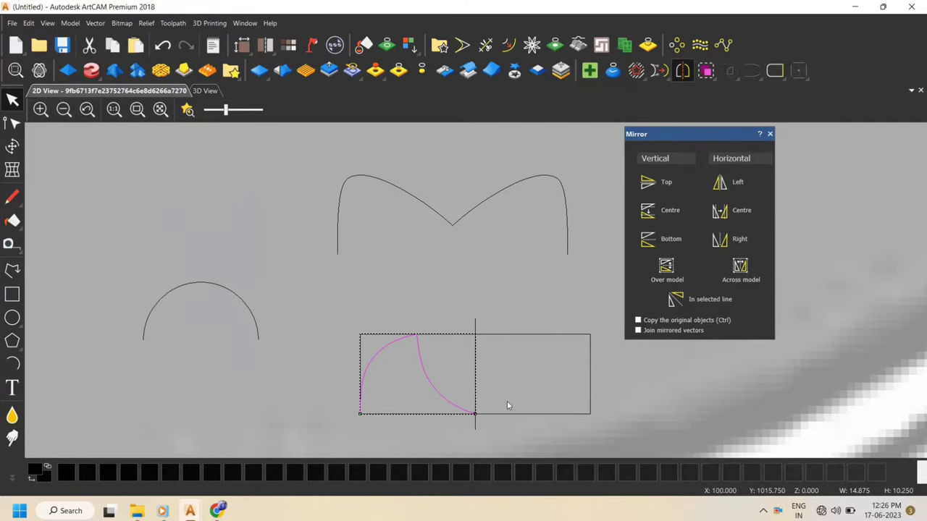
scroll(507, 406, down, 5)
scroll(527, 350, up, 5)
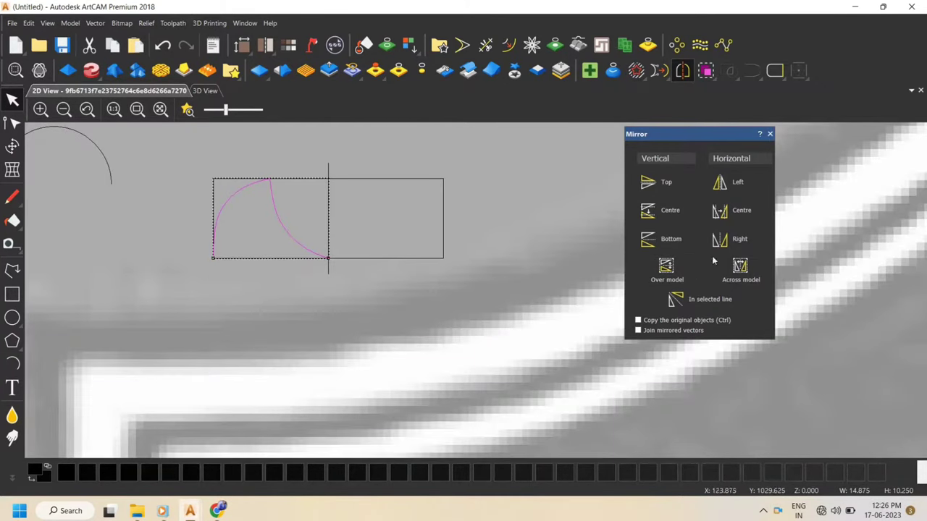
click(737, 240)
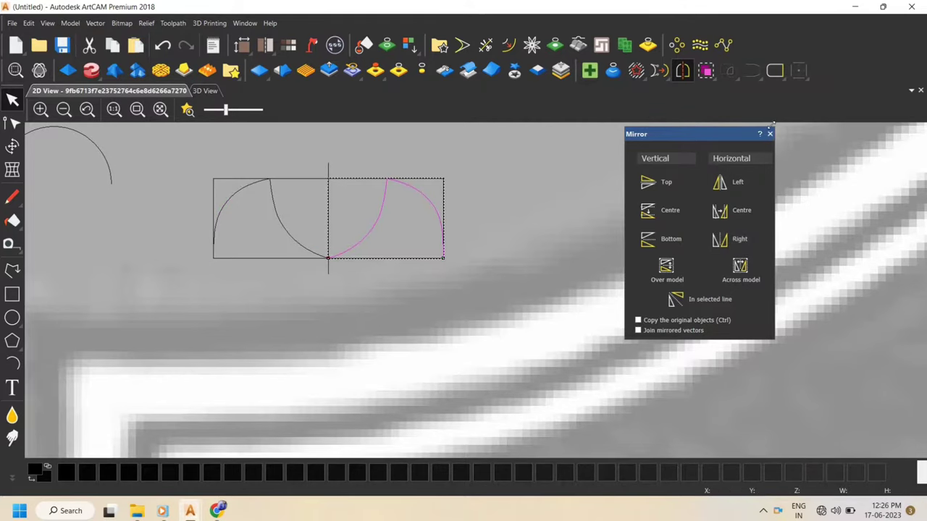
click(770, 134)
Select both halves of the pointed curve and move them together to the right of the rectangle
shift+click(294, 239)
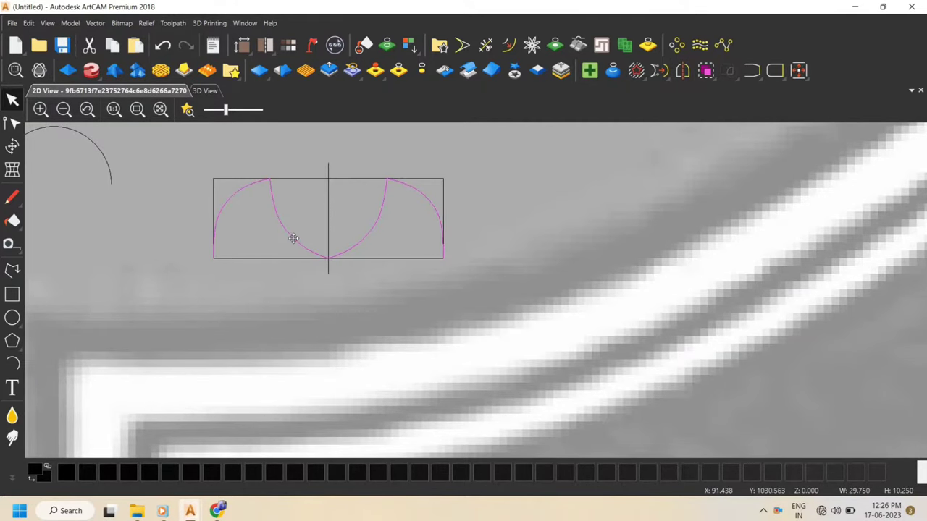
drag(293, 239, 602, 219)
click(573, 340)
Move the rectangle with its centre line away from the three profile curves, down and left onto the panel's left edge
scroll(574, 344, down, 4)
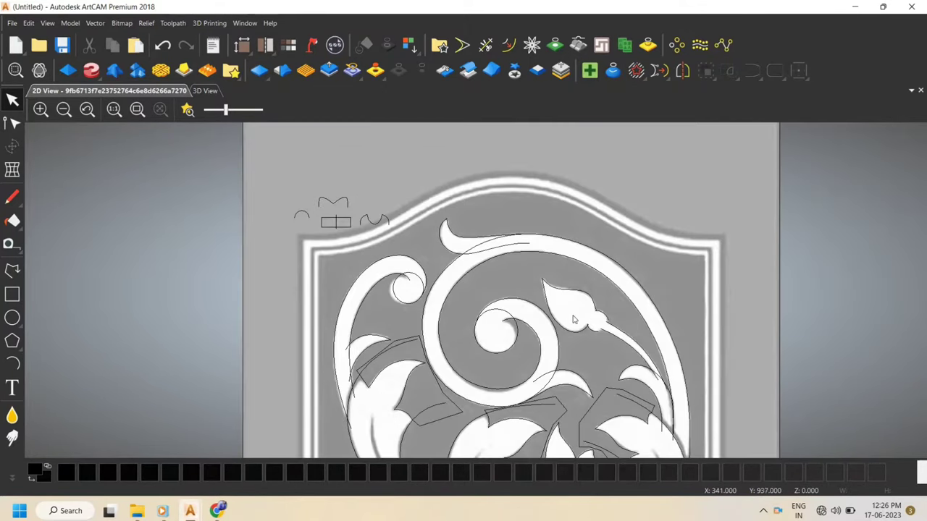
scroll(349, 210, up, 2)
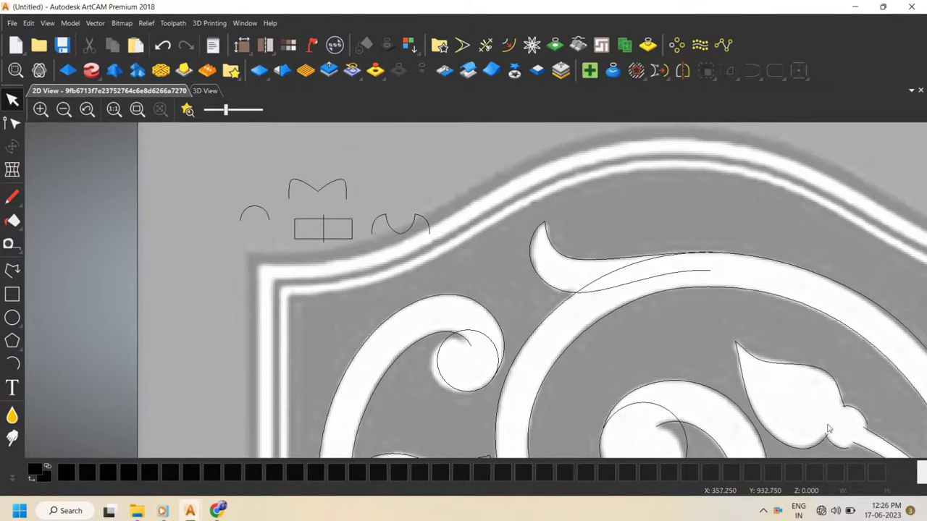
scroll(829, 428, down, 2)
scroll(695, 375, up, 2)
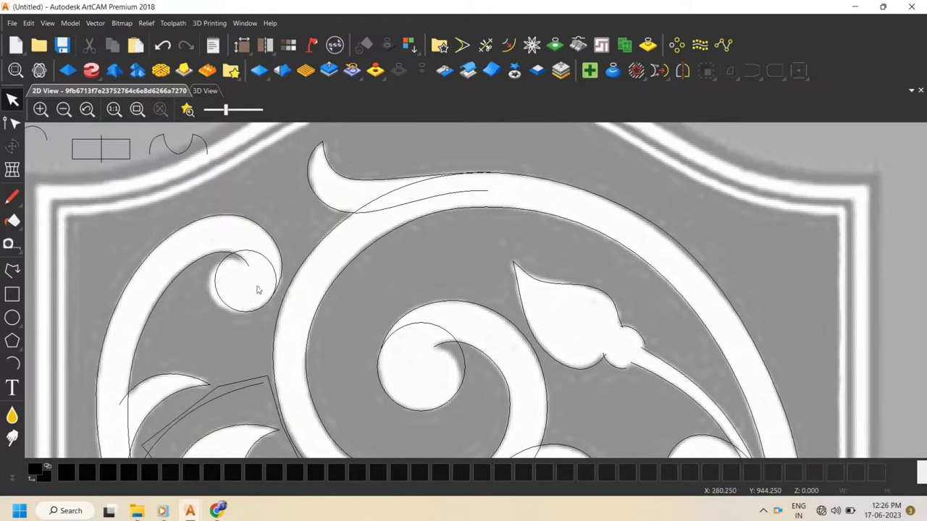
scroll(228, 186, down, 2)
scroll(228, 186, up, 2)
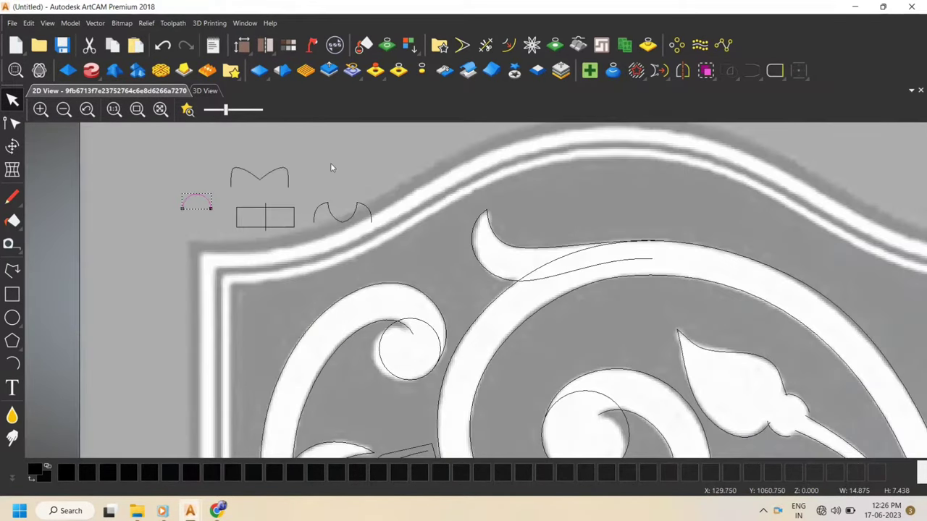
drag(227, 198, 305, 253)
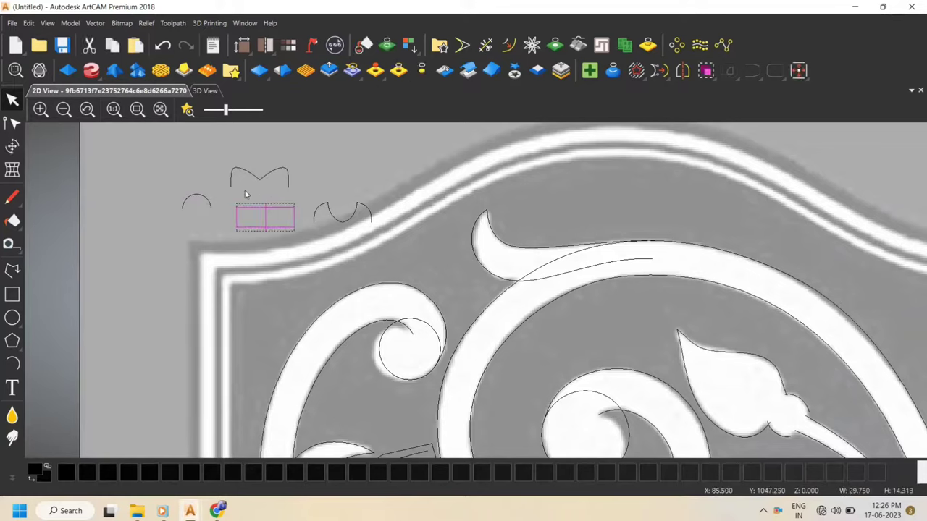
drag(253, 210, 92, 255)
Fade the reference bitmap behind the vectors to its faintest setting and leave the profile curves unselected
drag(167, 164, 355, 222)
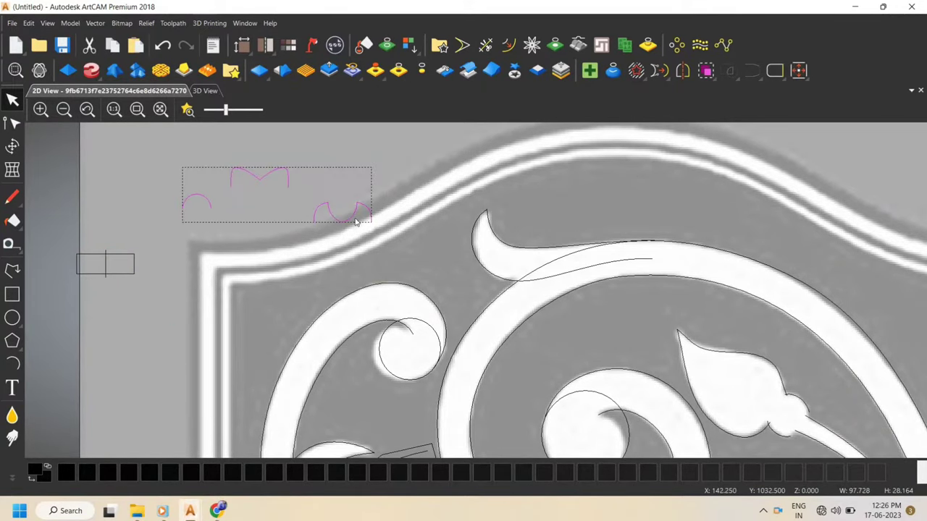
drag(226, 110, 205, 110)
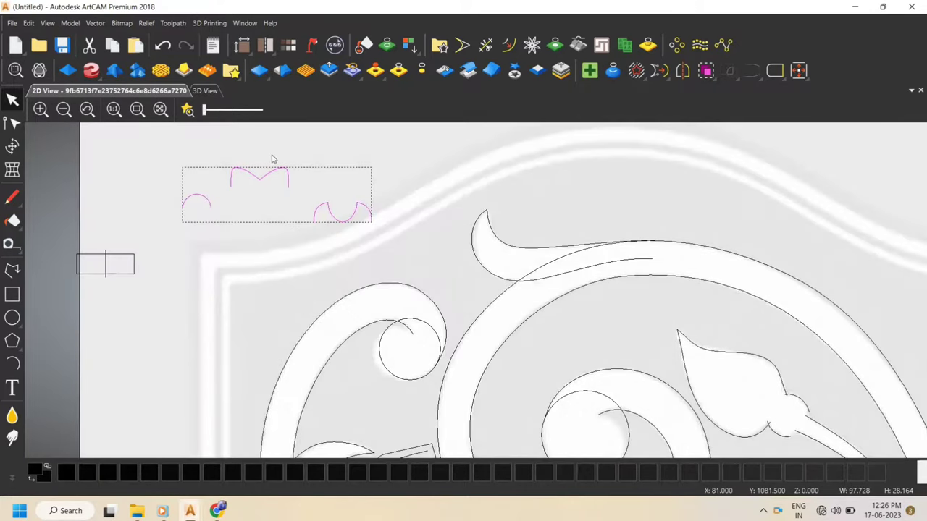
click(436, 165)
Tile the 2D and 3D views vertically side by side and display the shaded material in the 3D view
scroll(468, 221, down, 4)
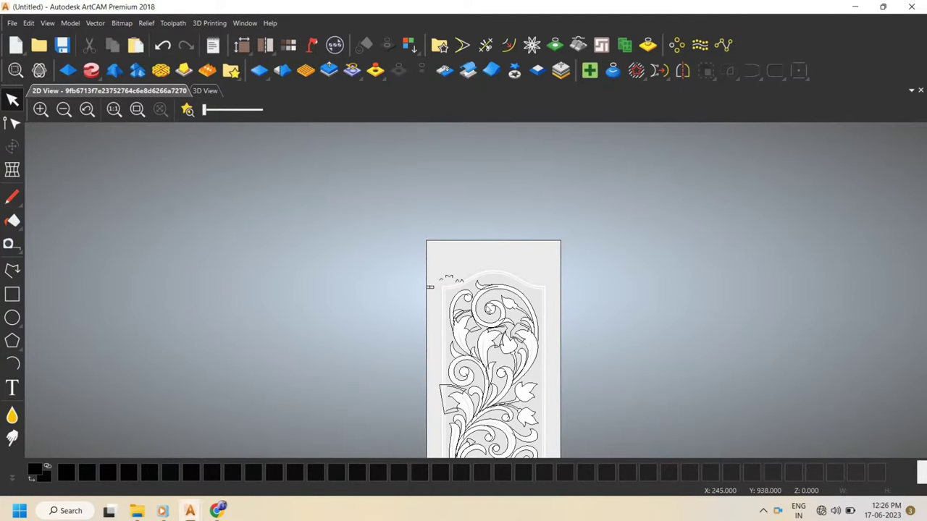
scroll(471, 350, down, 2)
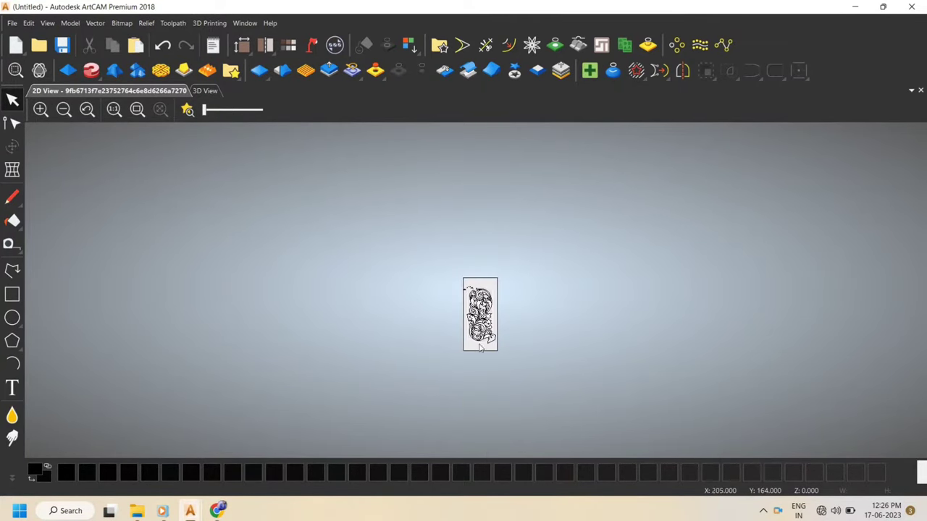
scroll(481, 350, up, 2)
scroll(467, 241, up, 2)
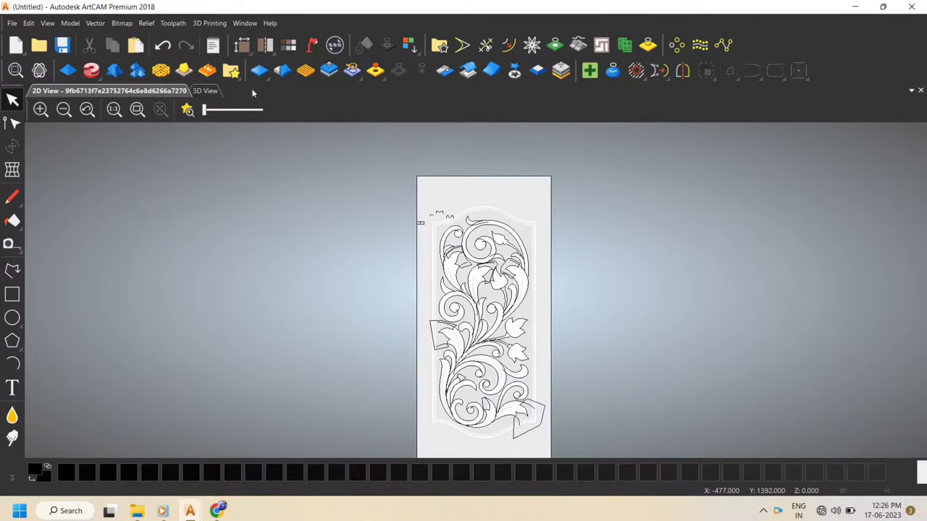
click(243, 24)
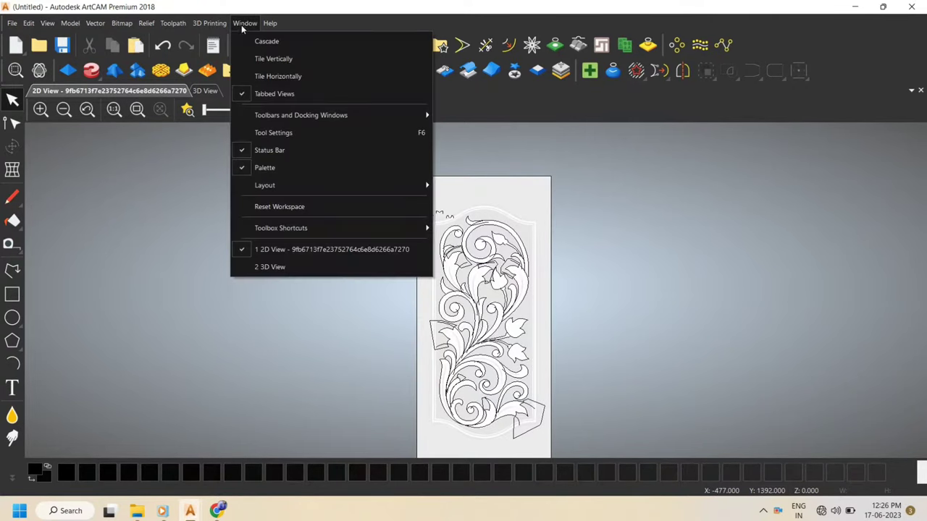
click(281, 59)
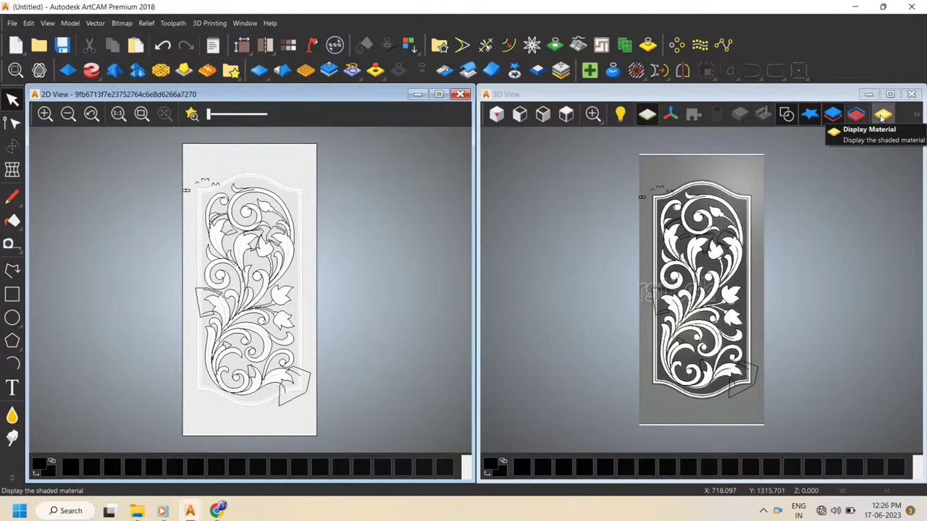
click(882, 115)
scroll(701, 349, up, 2)
scroll(701, 349, down, 2)
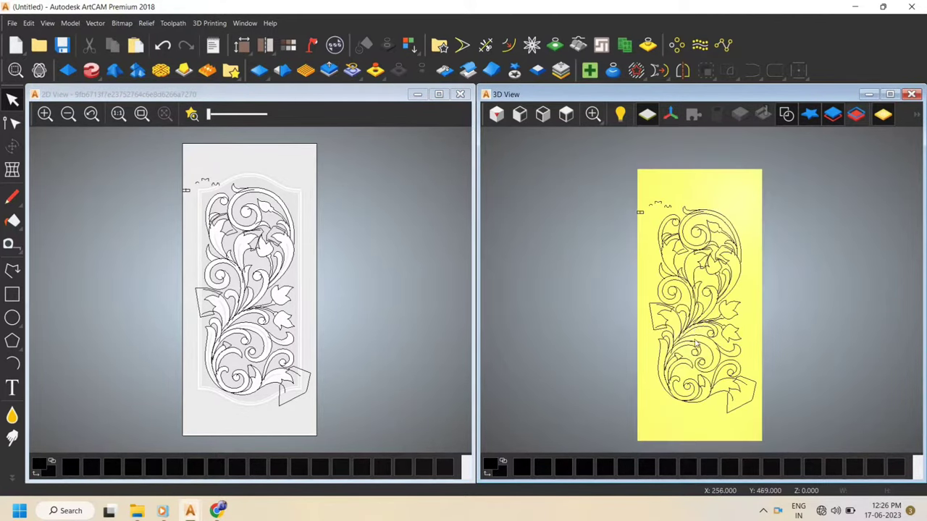
scroll(701, 349, up, 1)
scroll(224, 177, up, 2)
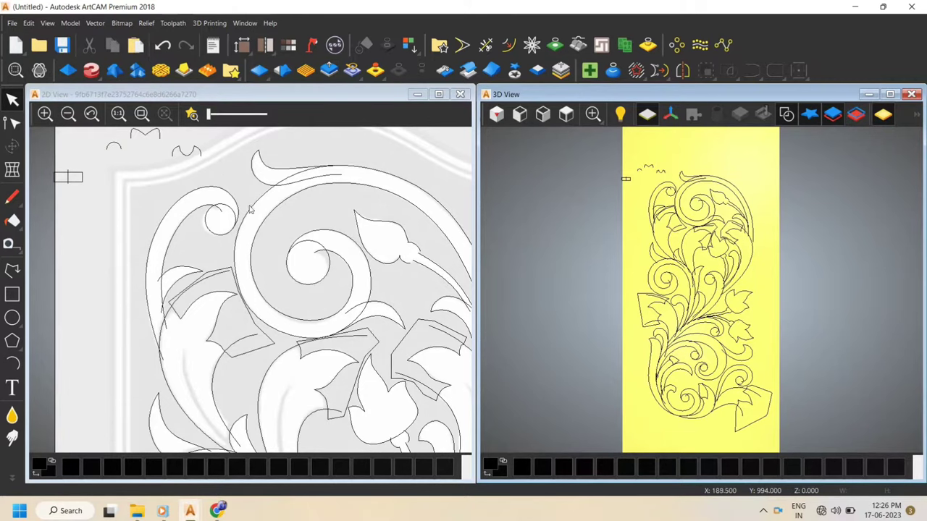
Select the outer and inner curves of the large upper spiral together in the 2D view
scroll(341, 366, down, 4)
scroll(265, 366, up, 2)
scroll(234, 412, up, 2)
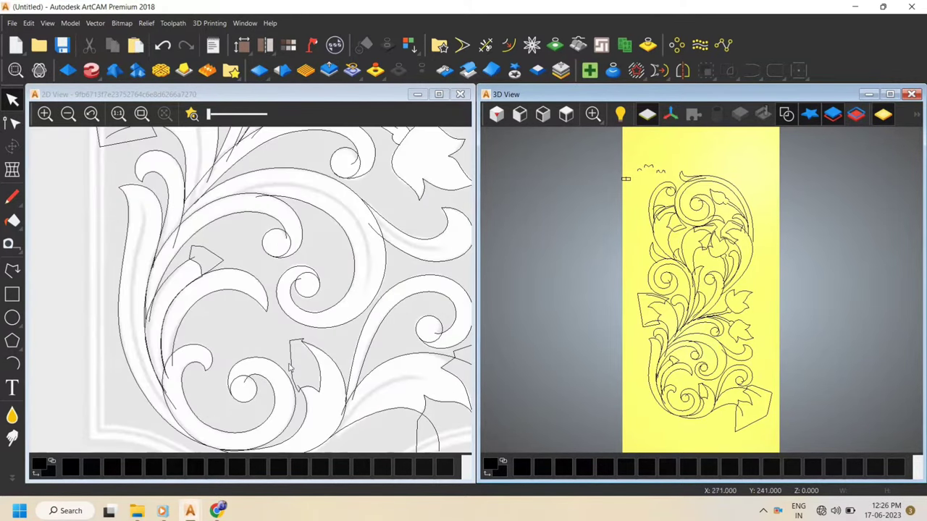
scroll(299, 272, down, 2)
scroll(272, 163, up, 2)
scroll(238, 257, down, 2)
scroll(232, 322, up, 2)
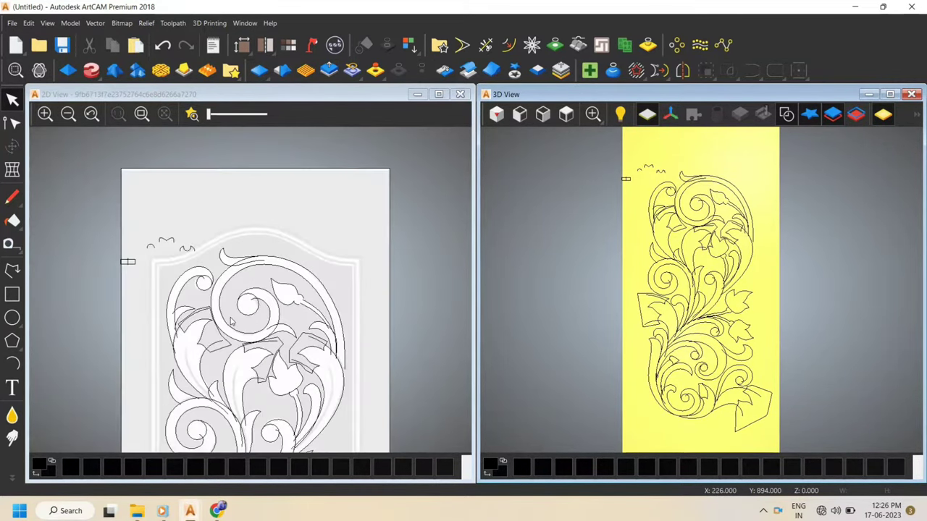
scroll(229, 317, up, 2)
click(195, 273)
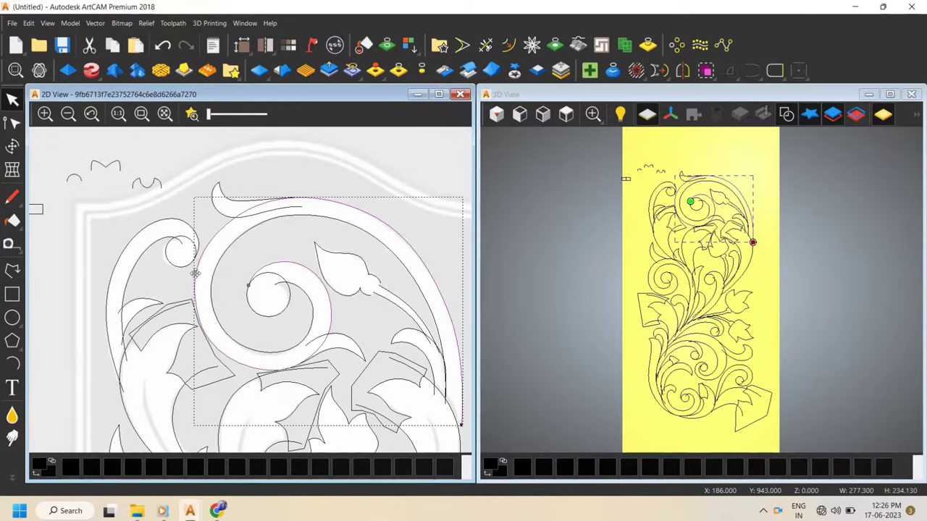
shift+click(213, 281)
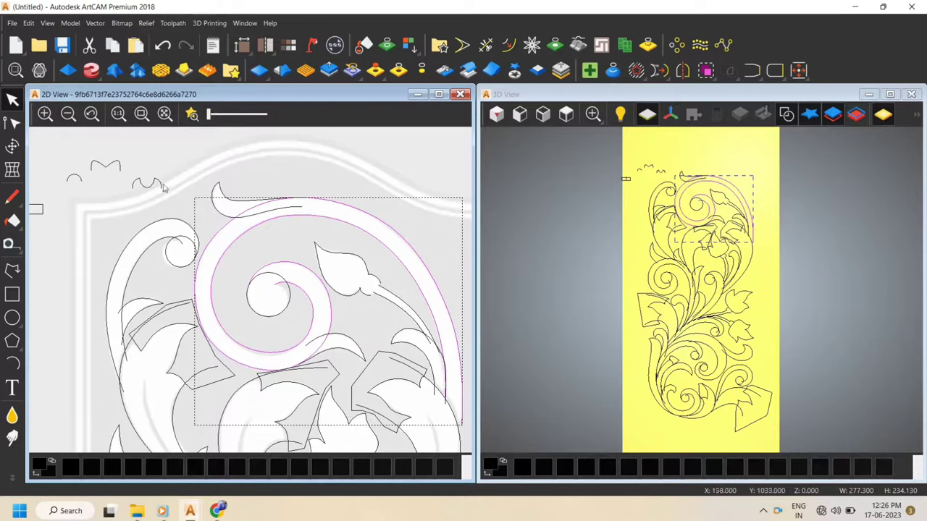
Try a Two Rail Sweep along the spiral curves with the left half of the pointed profile as cross section
click(91, 71)
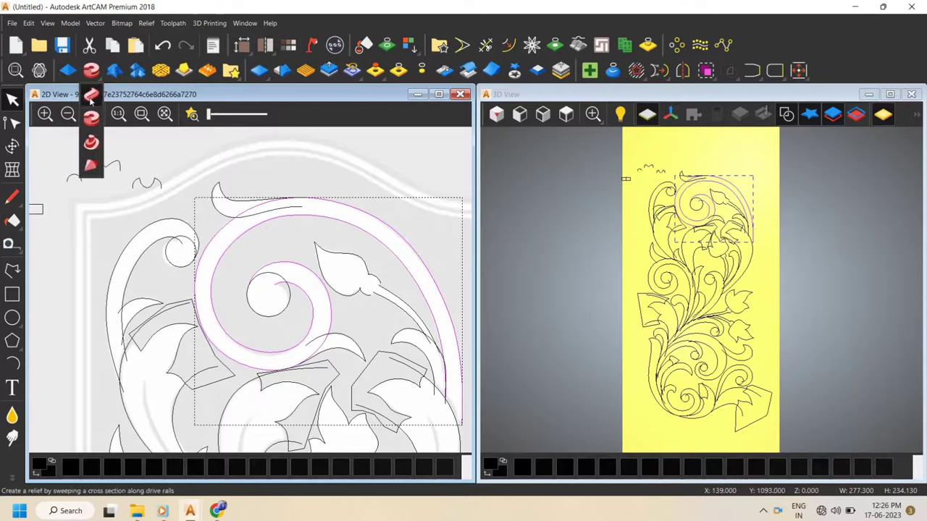
click(91, 97)
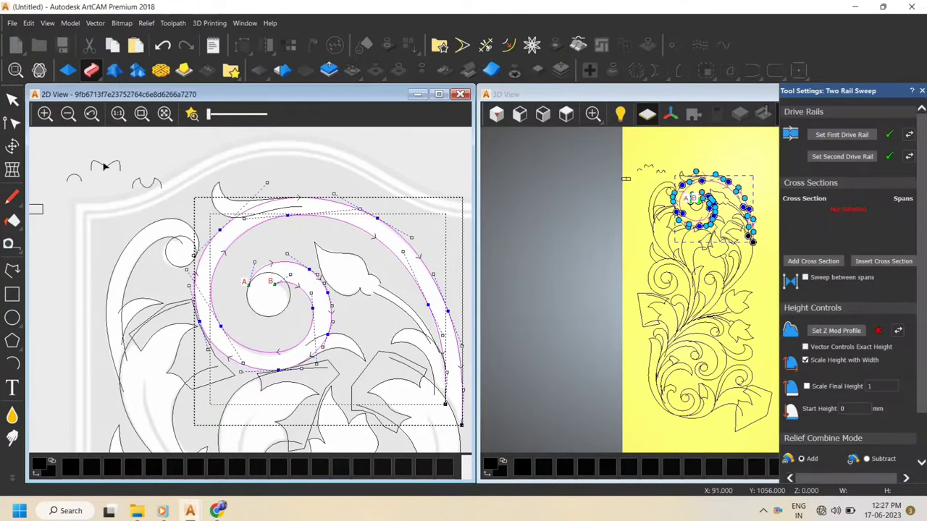
click(137, 184)
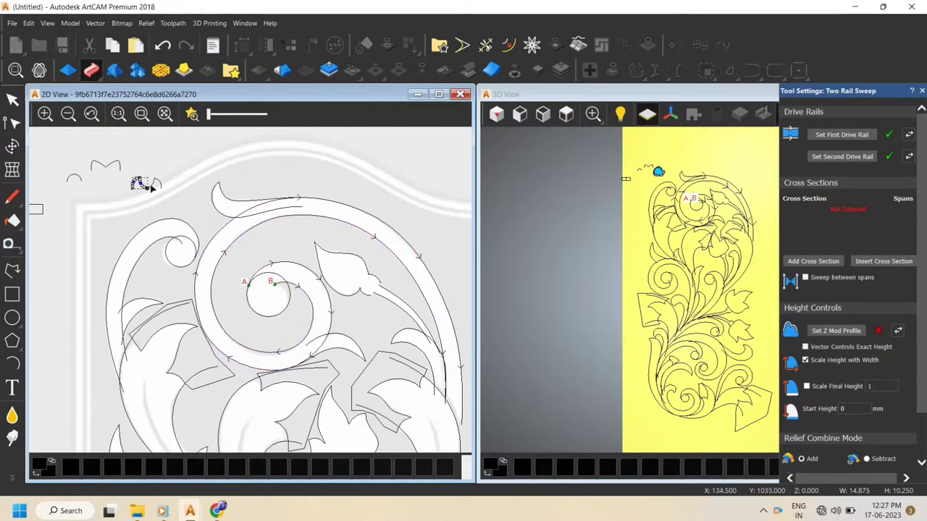
click(814, 262)
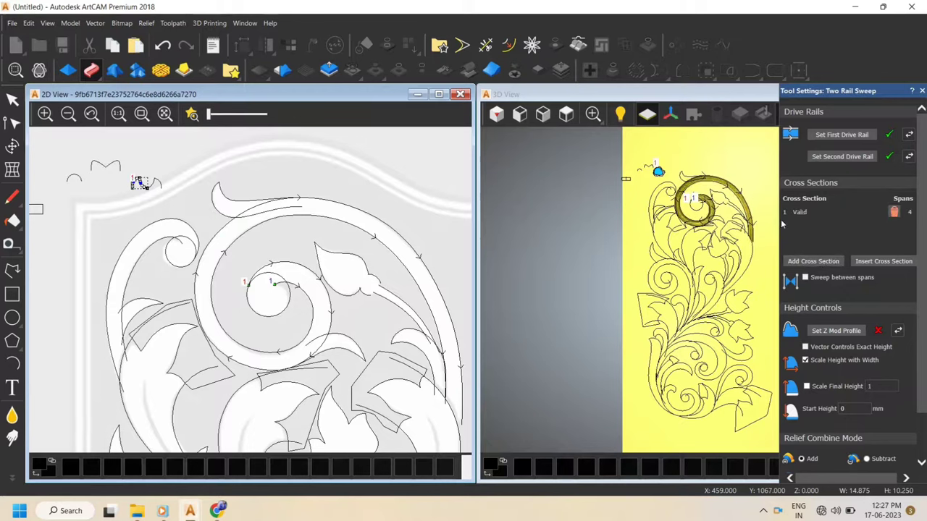
Examine the edges and surface smoothness of the swept spiral relief up close in the 3D view
scroll(738, 207, up, 5)
scroll(598, 254, up, 2)
scroll(620, 272, up, 2)
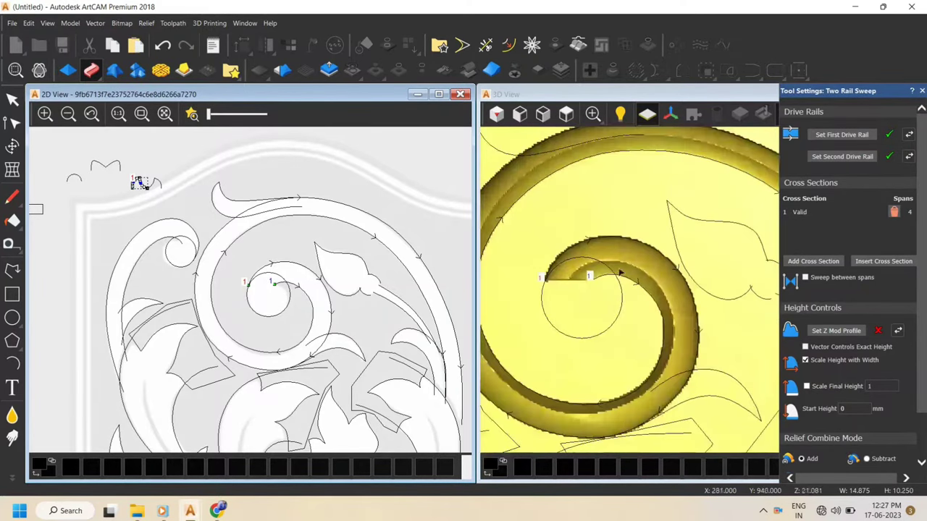
scroll(624, 289, up, 1)
scroll(571, 281, up, 3)
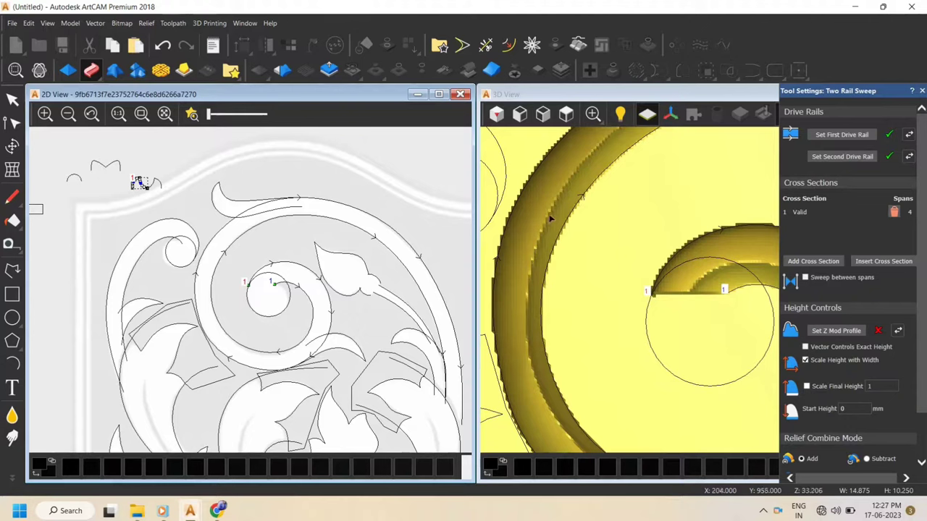
scroll(670, 250, down, 4)
scroll(740, 323, up, 3)
scroll(741, 322, up, 3)
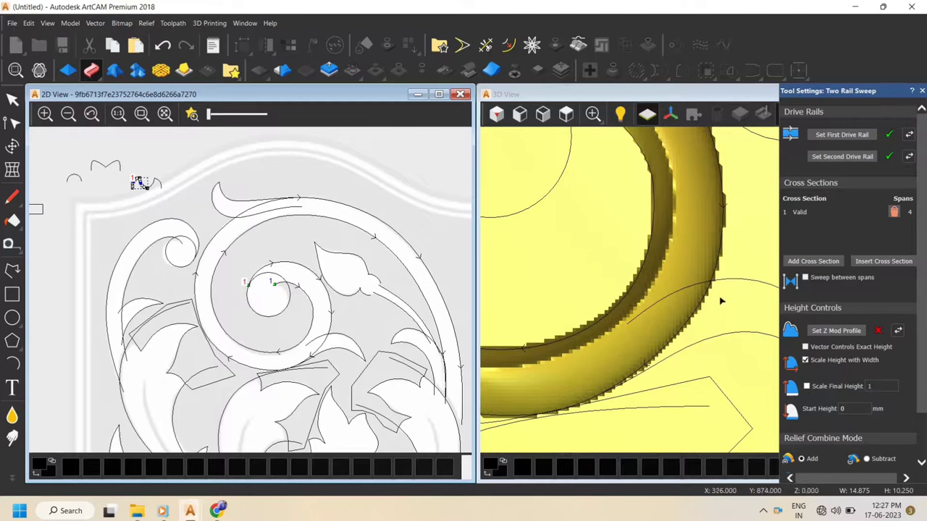
scroll(685, 333, down, 3)
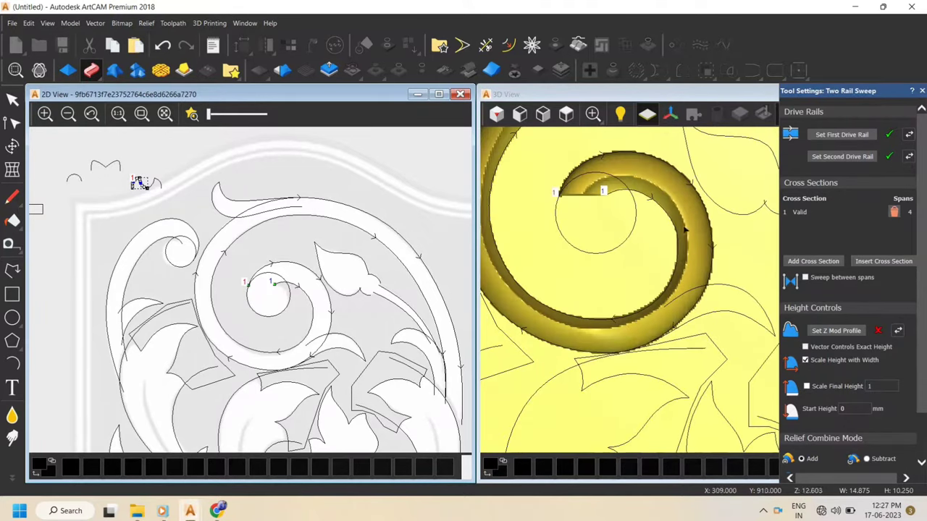
scroll(704, 342, up, 3)
drag(704, 342, 644, 355)
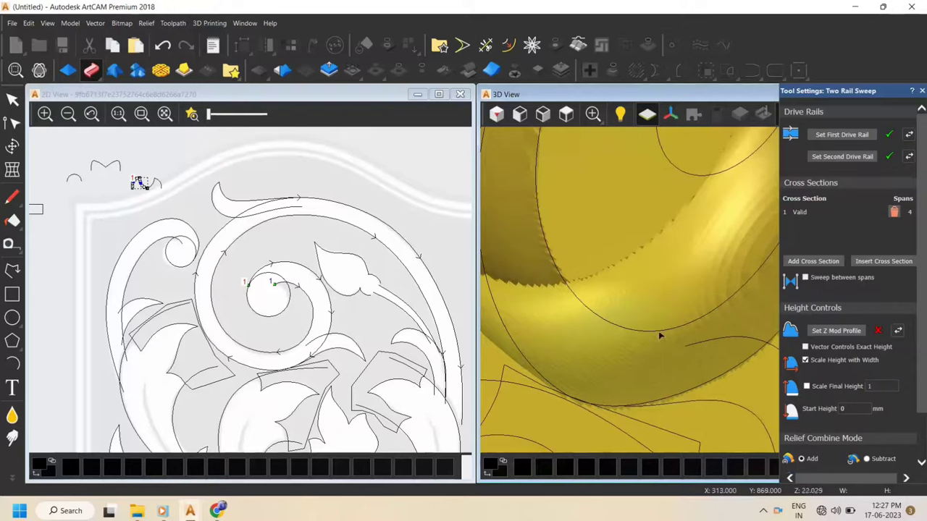
Leave the Two Rail Sweep and undo the swept spiral relief
click(70, 24)
key(Right)
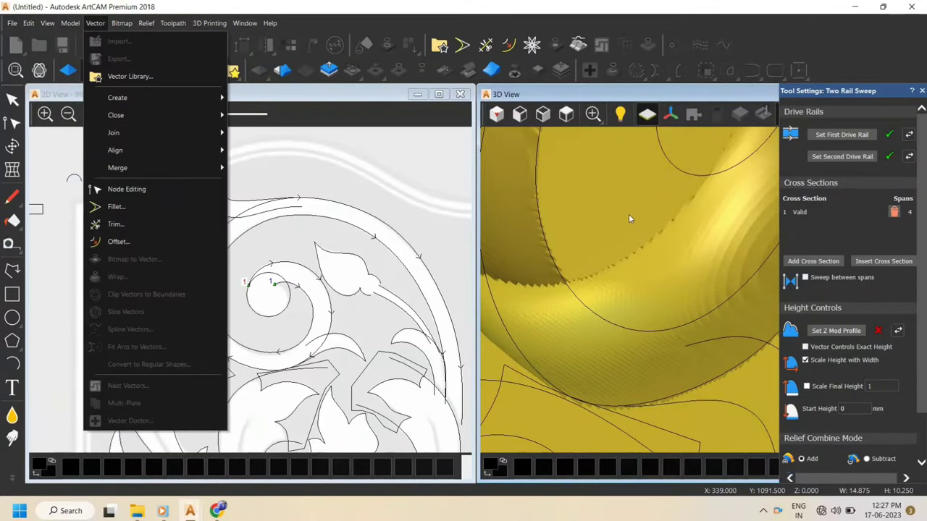
click(10, 100)
key(ctrl+z)
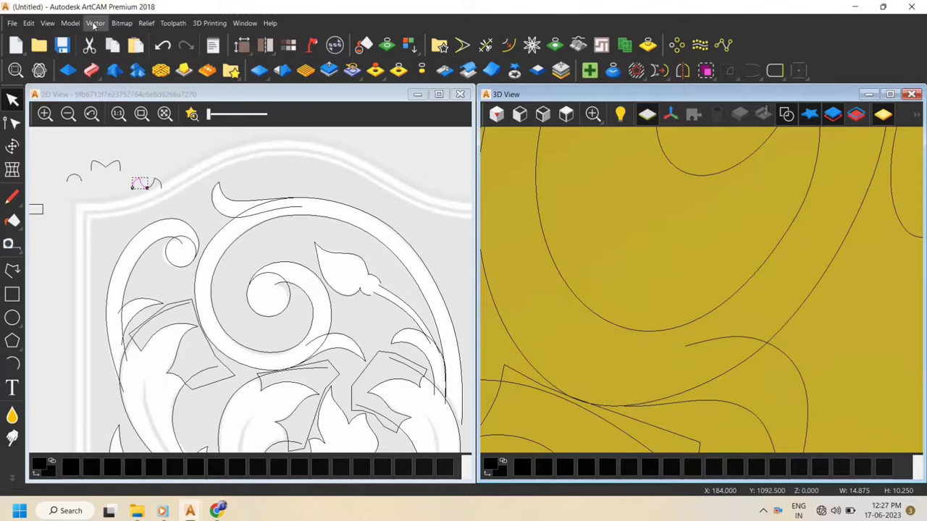
Raise the model resolution to the maximum available and apply the change
click(71, 23)
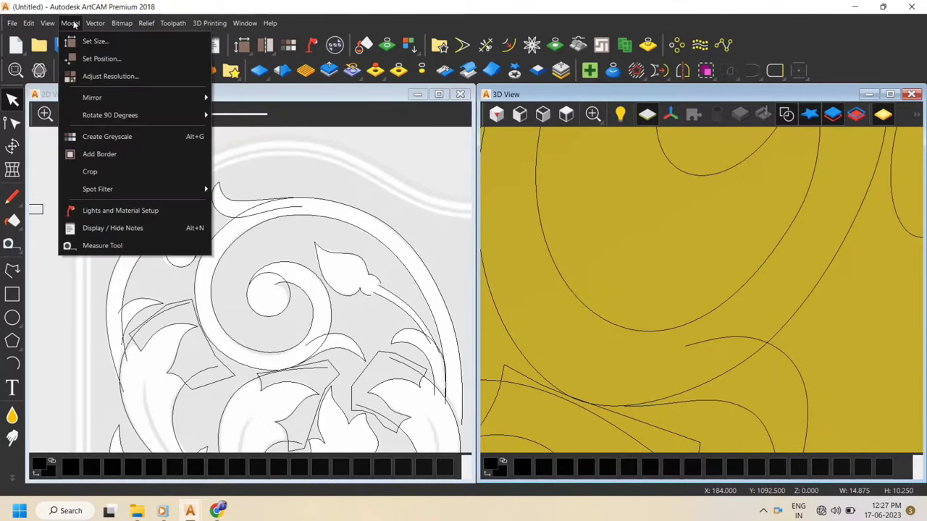
click(103, 76)
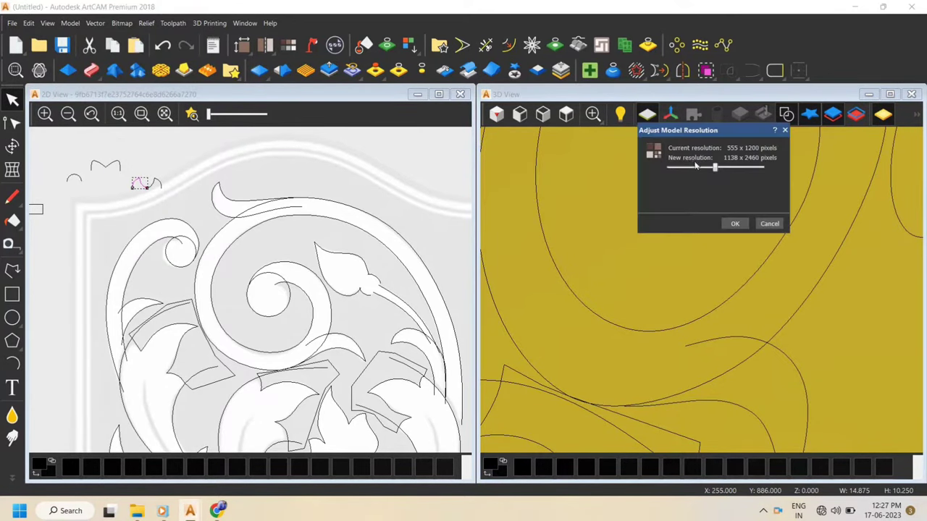
drag(715, 169, 785, 176)
click(735, 224)
click(757, 210)
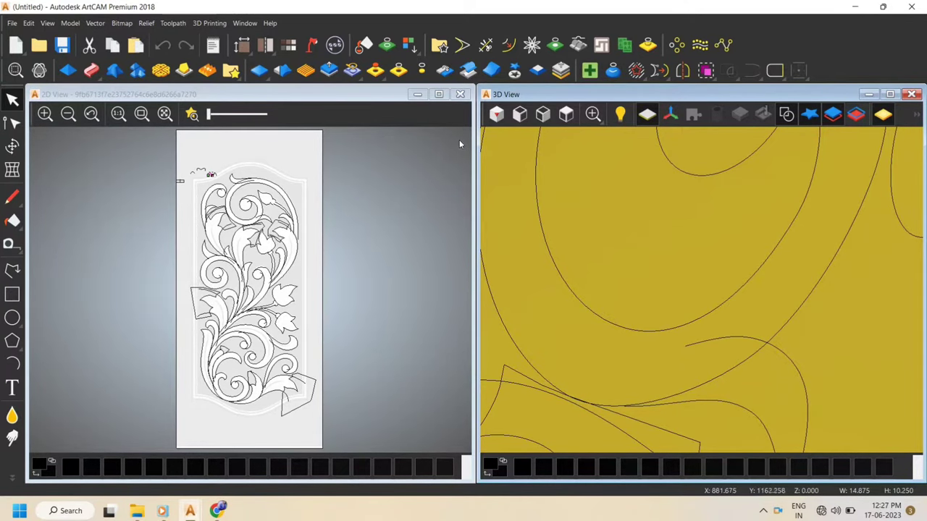
Select the upper spiral's outer curve and add its inner curve to the selection in the 3D view
scroll(664, 210, down, 5)
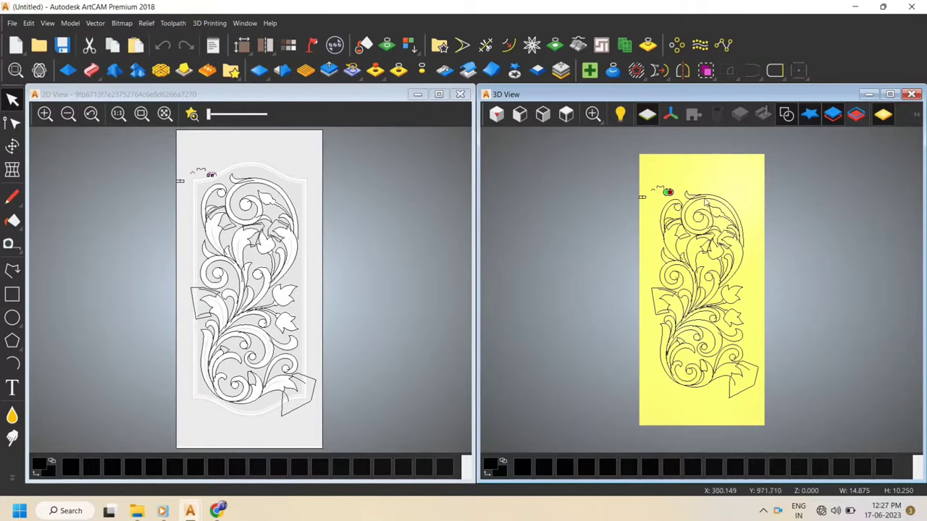
scroll(659, 208, up, 3)
click(659, 208)
scroll(672, 216, up, 1)
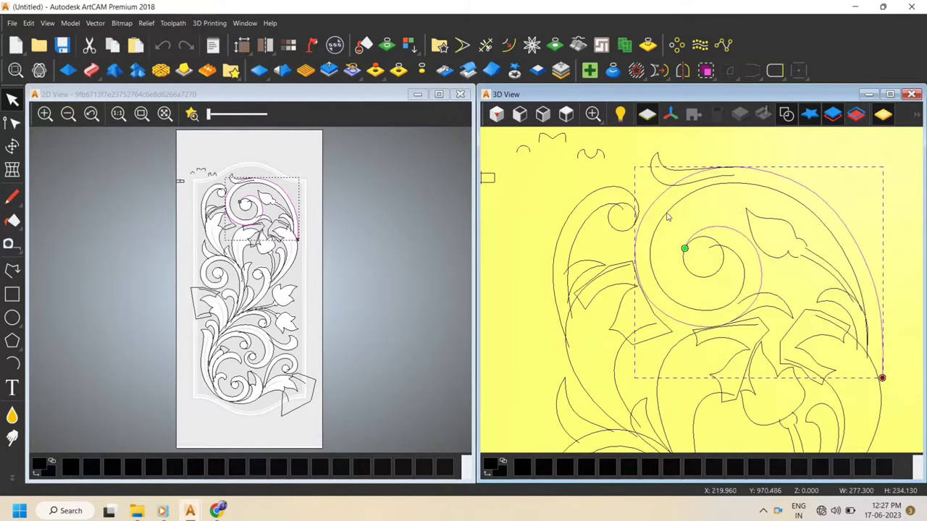
shift+click(667, 214)
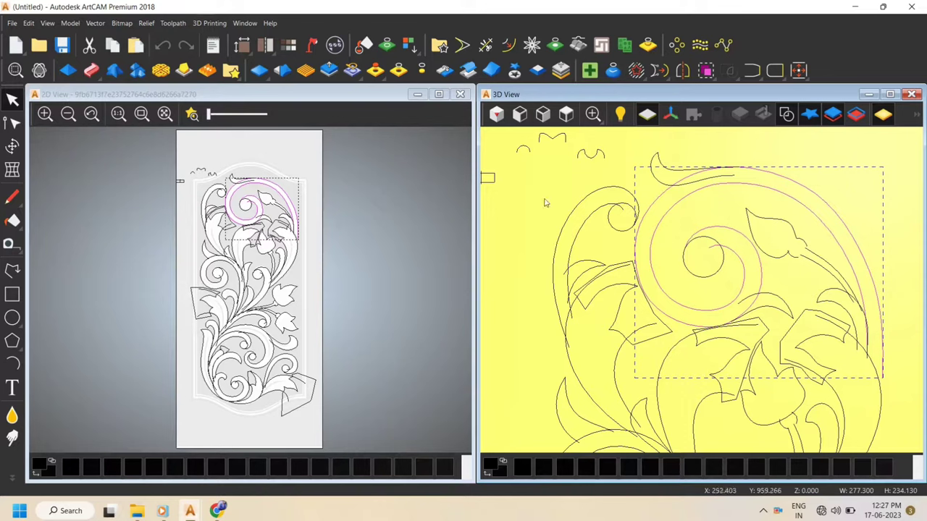
Start a Two Rail Sweep on the two selected spiral curves and add the double-arc profile with the rounded middle dip as cross section
click(90, 70)
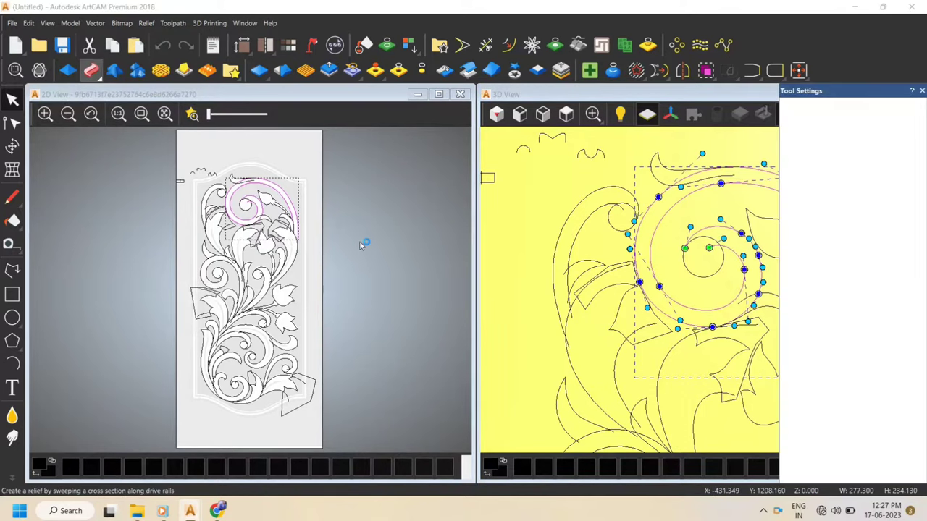
scroll(590, 154, up, 2)
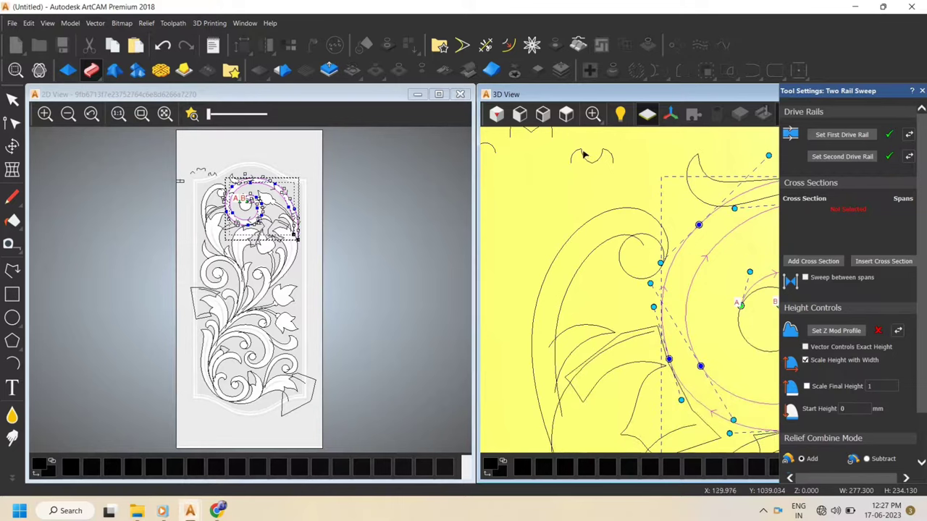
click(581, 155)
click(832, 262)
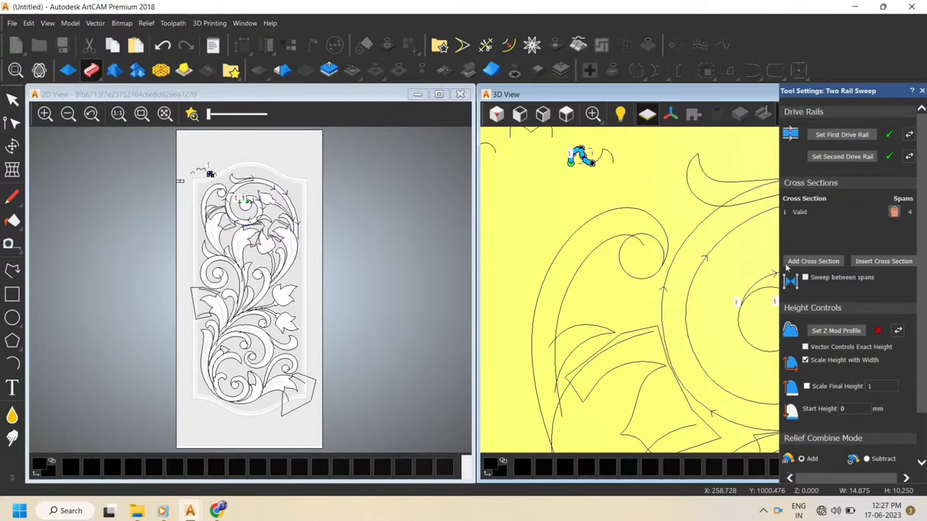
Examine the swept spiral relief in the 3D view, from its inner curl to its outer end
scroll(726, 276, down, 2)
scroll(704, 278, up, 4)
scroll(706, 292, down, 5)
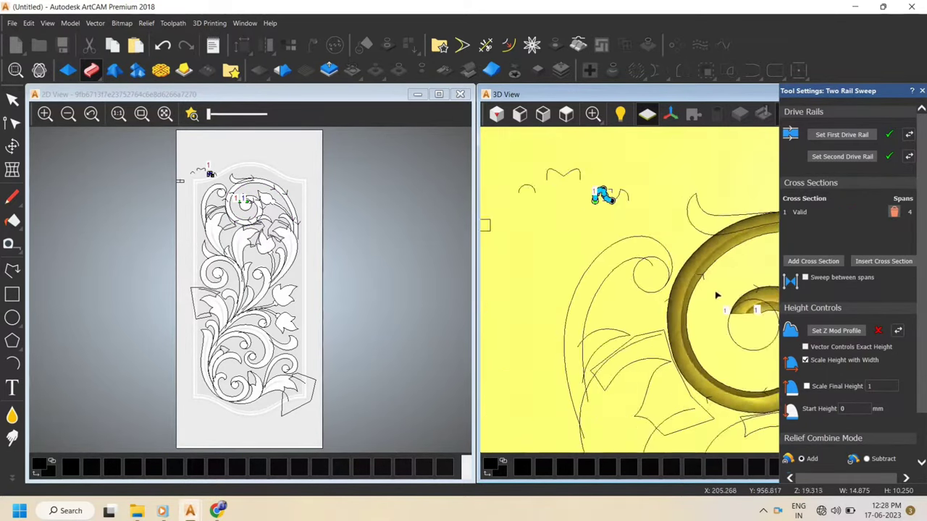
scroll(760, 329, up, 5)
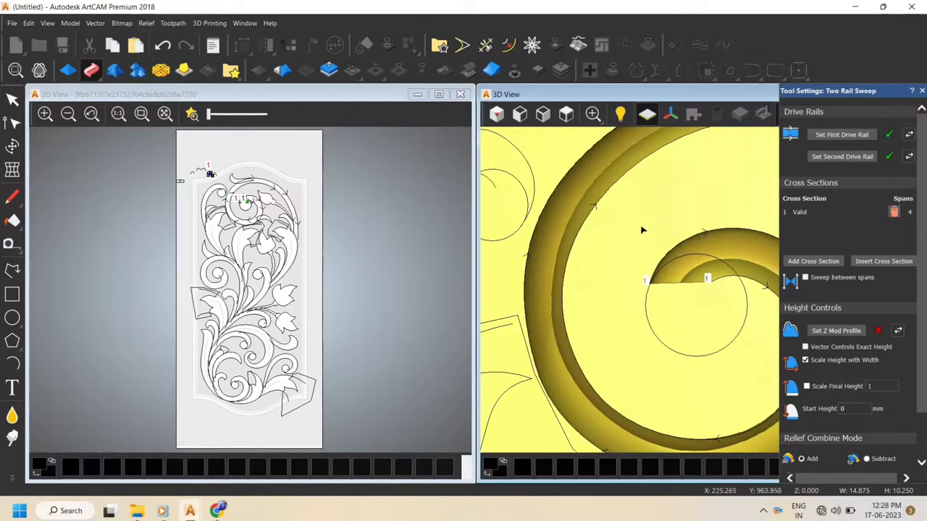
scroll(612, 220, down, 3)
scroll(734, 337, up, 5)
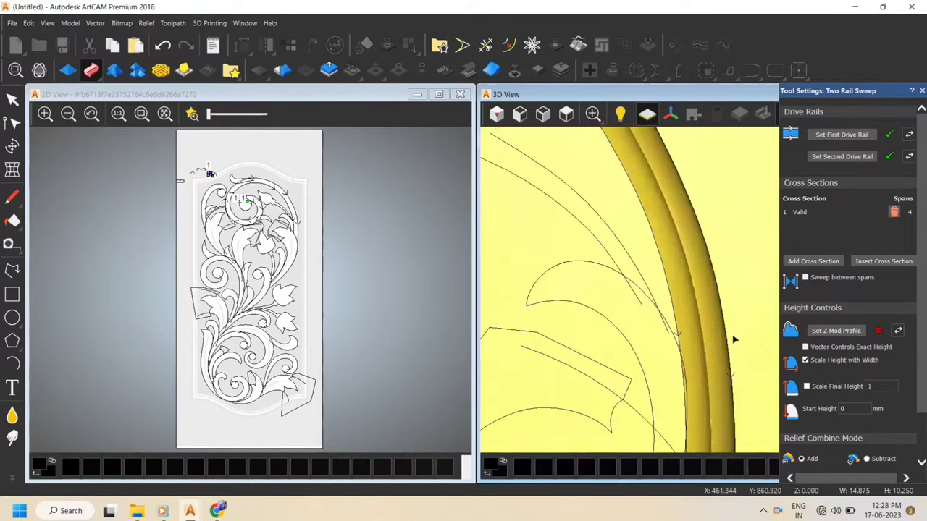
drag(734, 339, 577, 242)
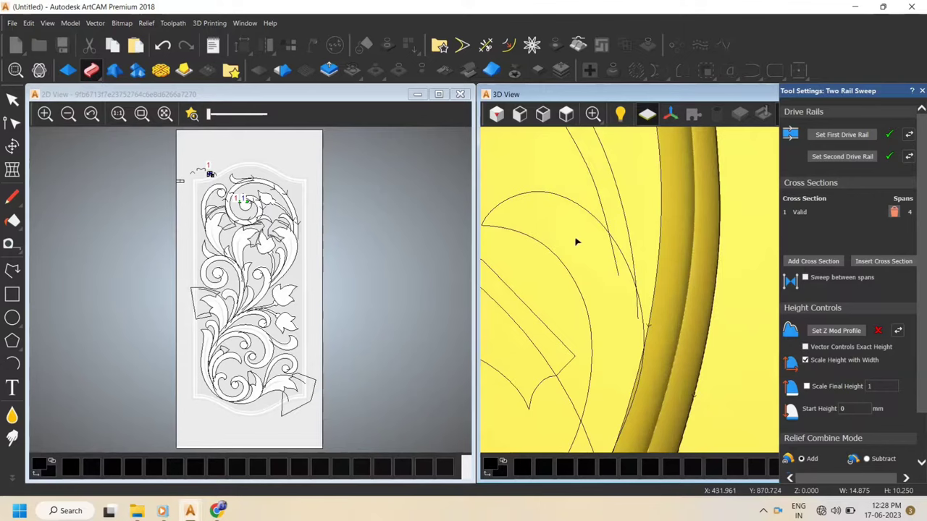
click(566, 114)
scroll(714, 207, up, 3)
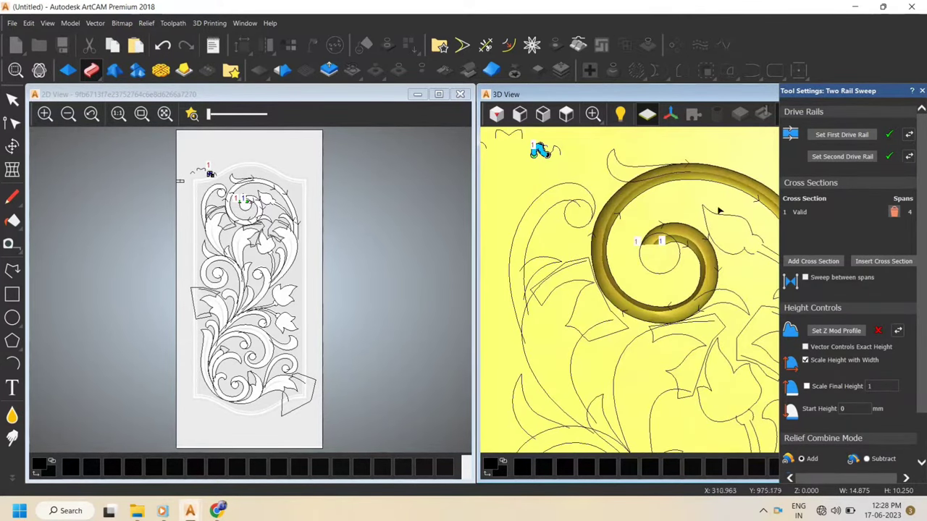
scroll(608, 260, up, 2)
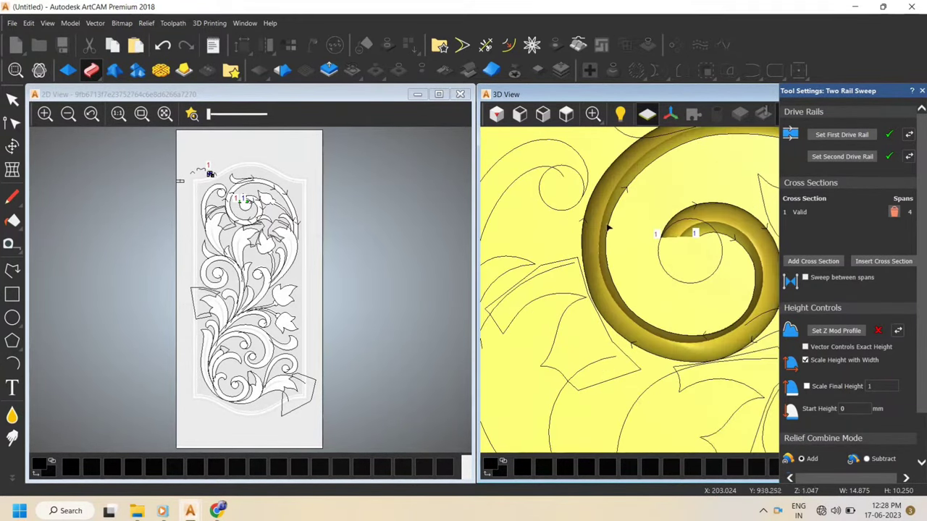
Select the spiral's inner rail and shift its outlying curve handle slightly inward to reshape the band on the curl's outer side
click(609, 241)
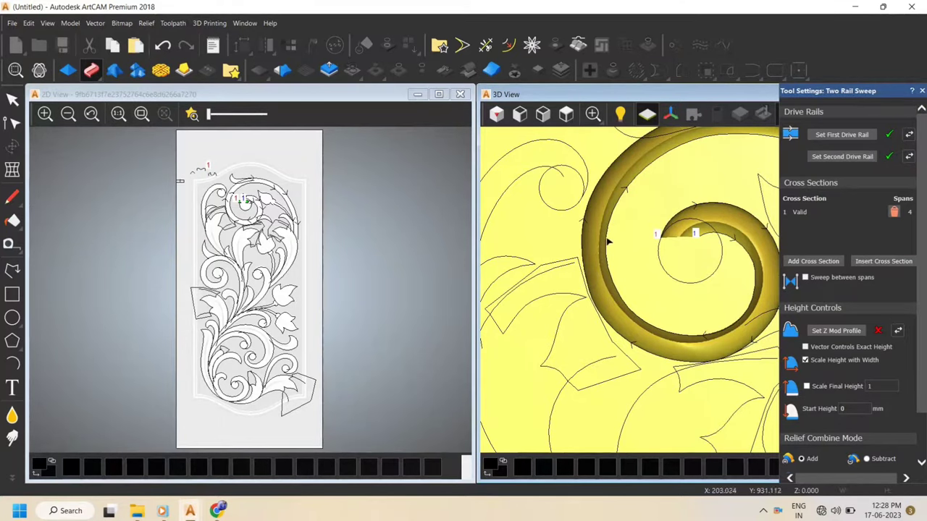
scroll(606, 244, up, 1)
click(607, 248)
scroll(606, 247, up, 2)
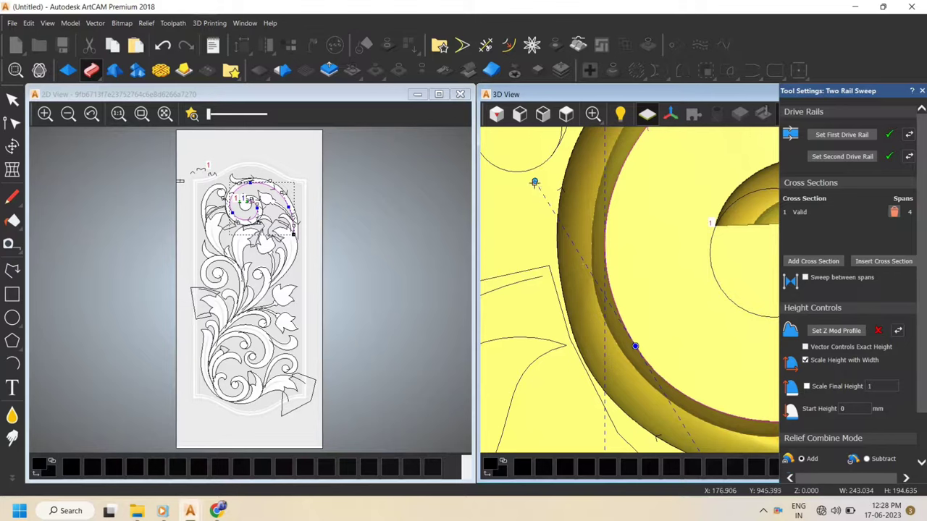
drag(534, 182, 544, 185)
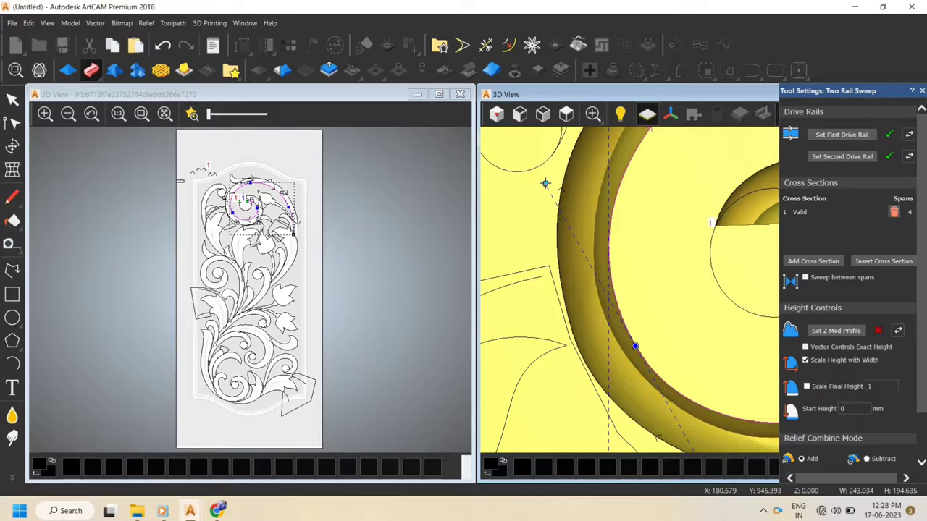
Examine the swept band's width and surface along the outer arc and at its tapered lower end
scroll(746, 295, down, 5)
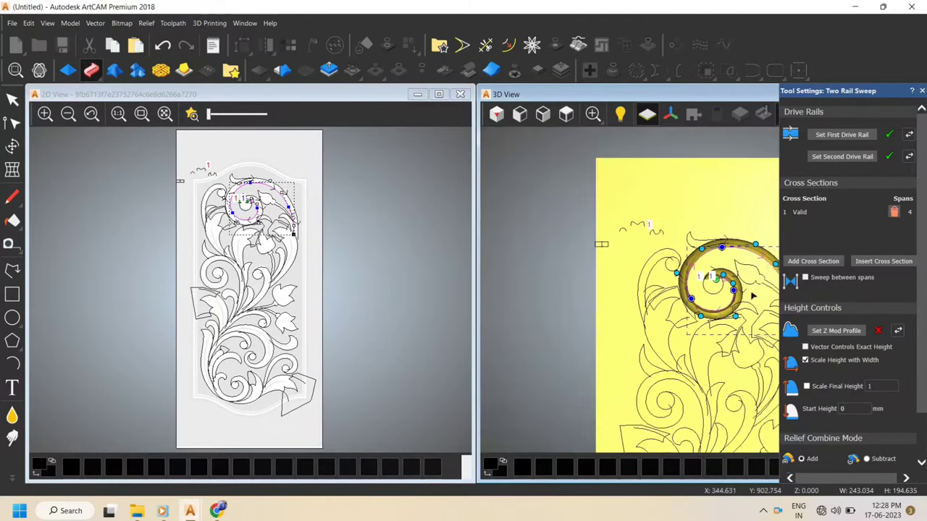
scroll(746, 294, up, 5)
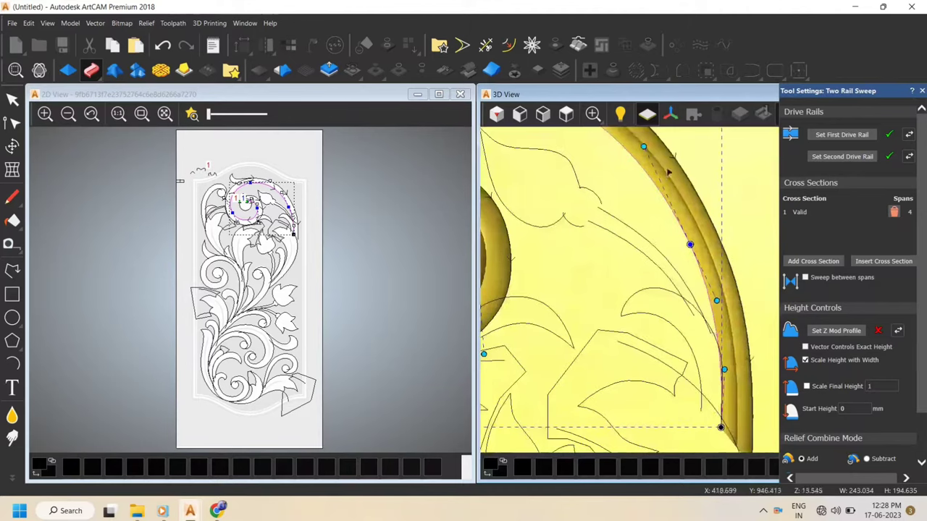
scroll(702, 223, down, 2)
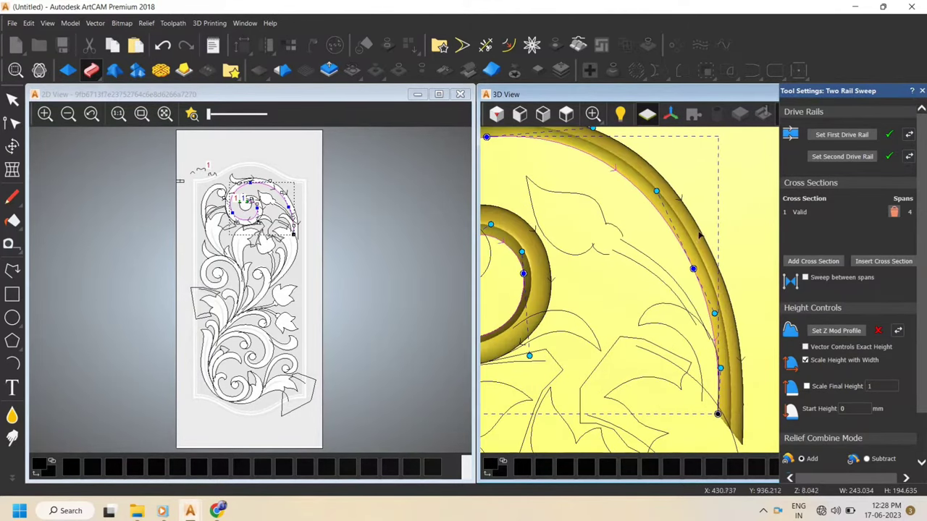
scroll(700, 231, up, 2)
scroll(700, 276, down, 3)
scroll(610, 265, up, 2)
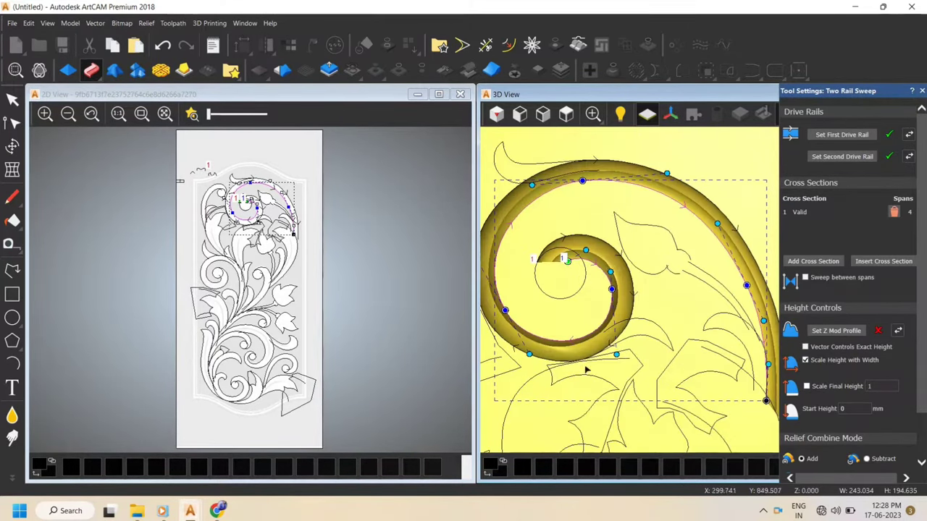
scroll(612, 162, down, 1)
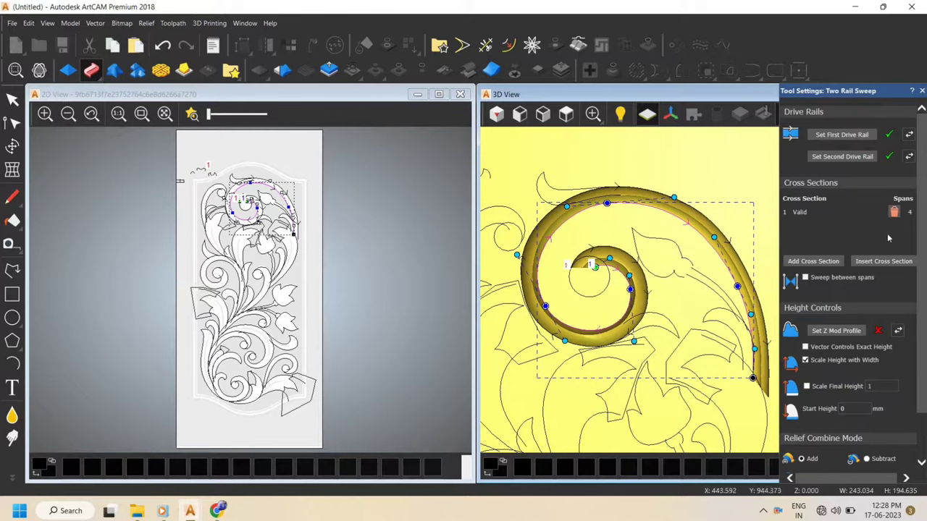
scroll(733, 353, up, 4)
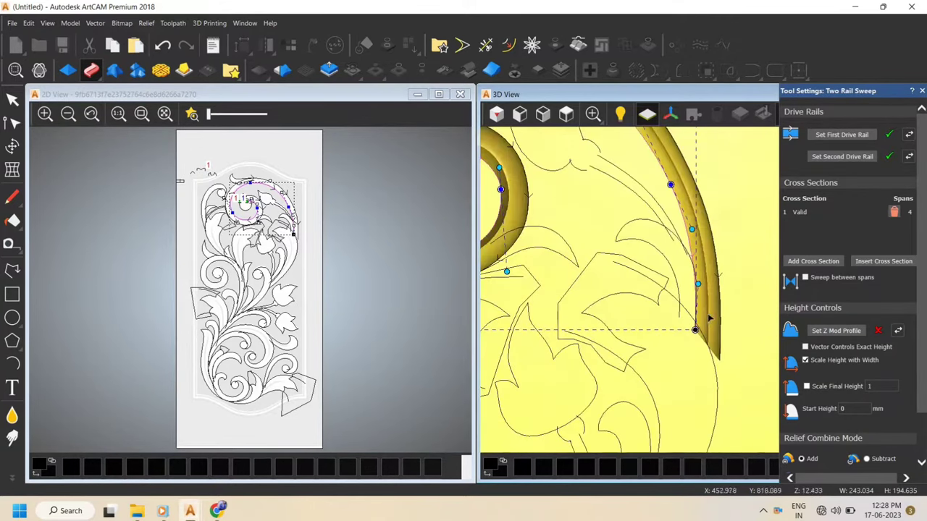
scroll(703, 322, up, 3)
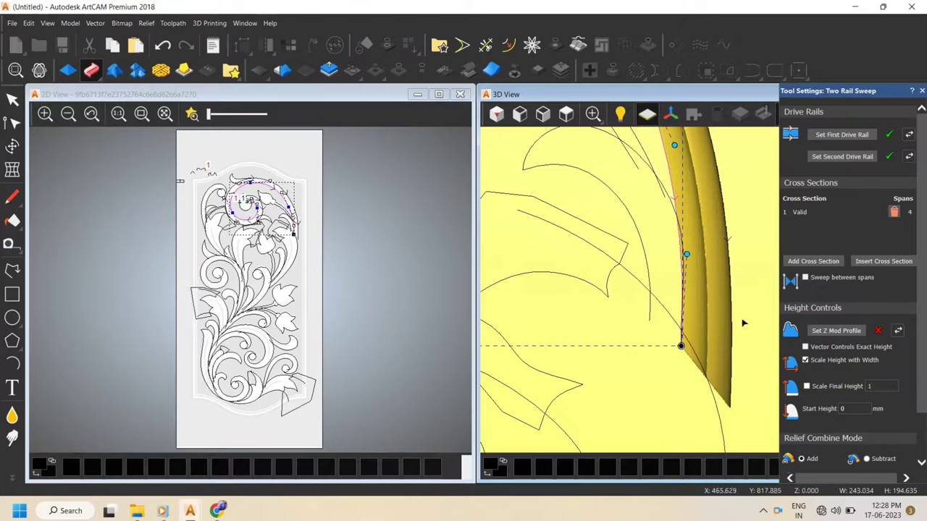
scroll(702, 294, down, 5)
scroll(632, 197, up, 4)
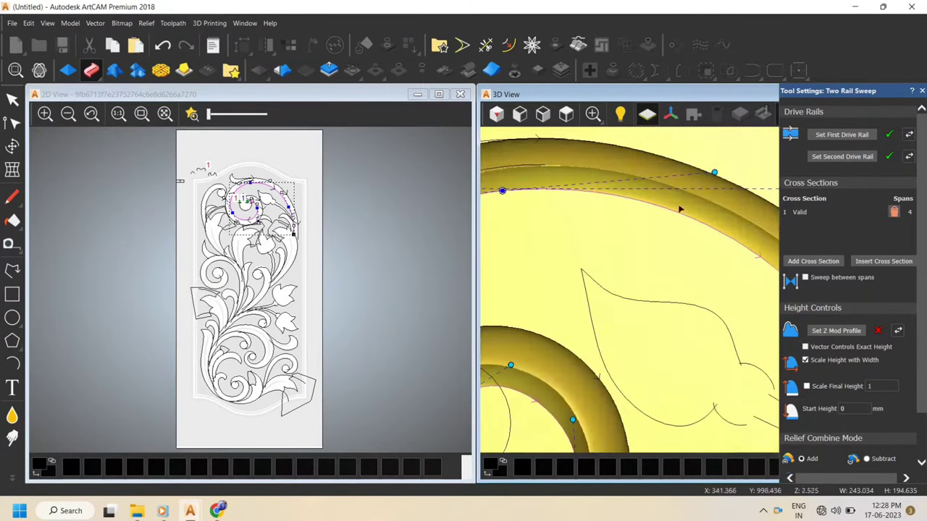
scroll(750, 289, down, 5)
scroll(695, 311, up, 6)
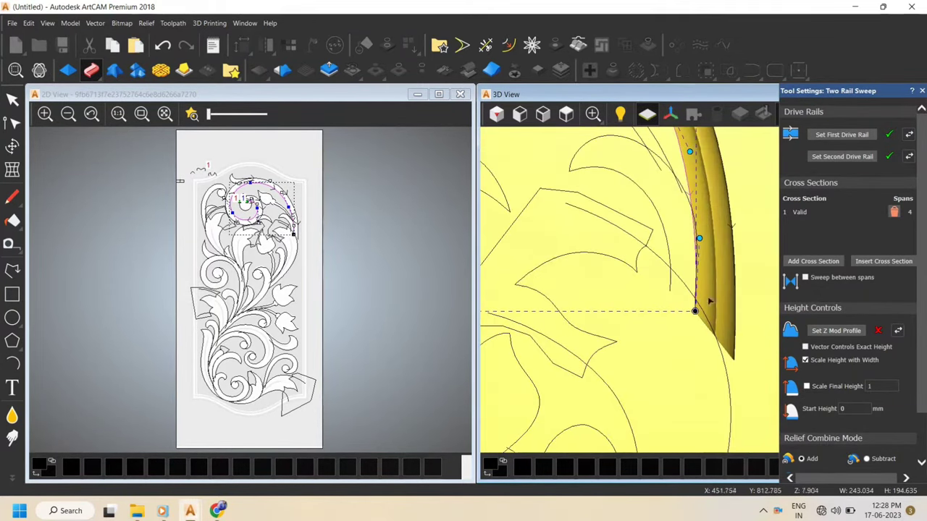
Add the single-arc profile as the second cross section, at the far end of the spiral sweep
scroll(196, 171, up, 6)
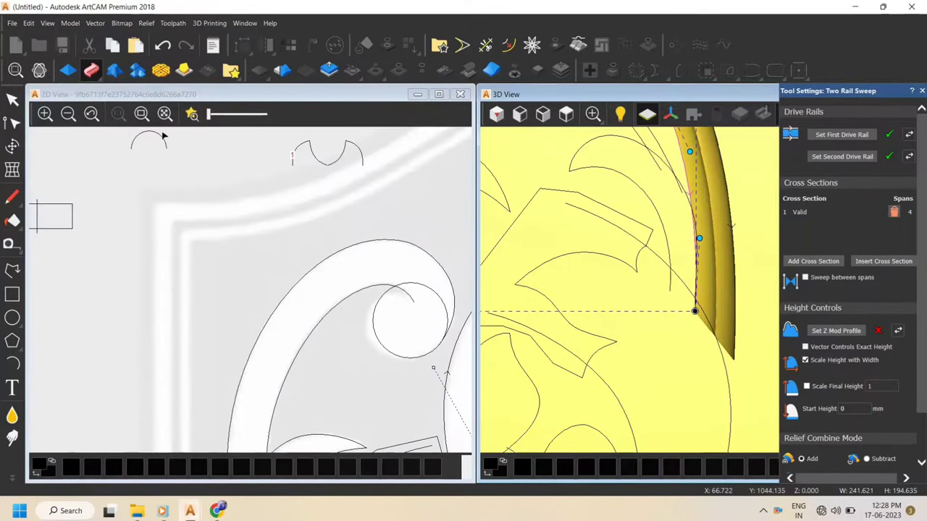
click(814, 262)
scroll(627, 286, down, 4)
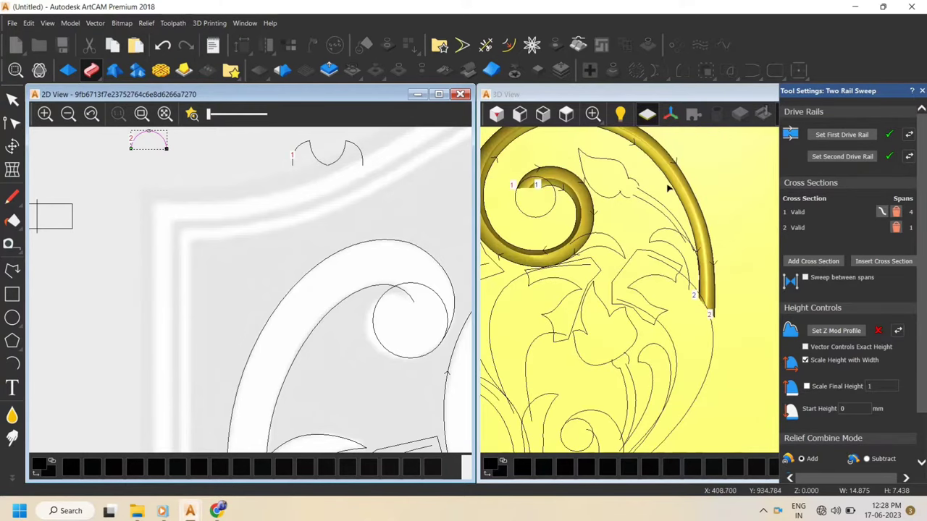
Examine the transition between the two cross sections along the spiral and its relief height from above and at an angle
scroll(615, 323, up, 5)
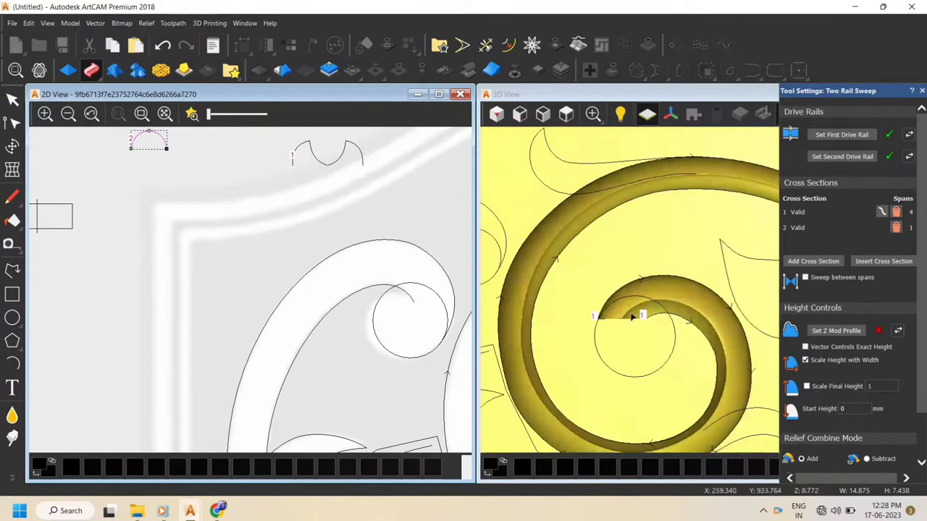
scroll(661, 256, down, 2)
scroll(572, 232, up, 3)
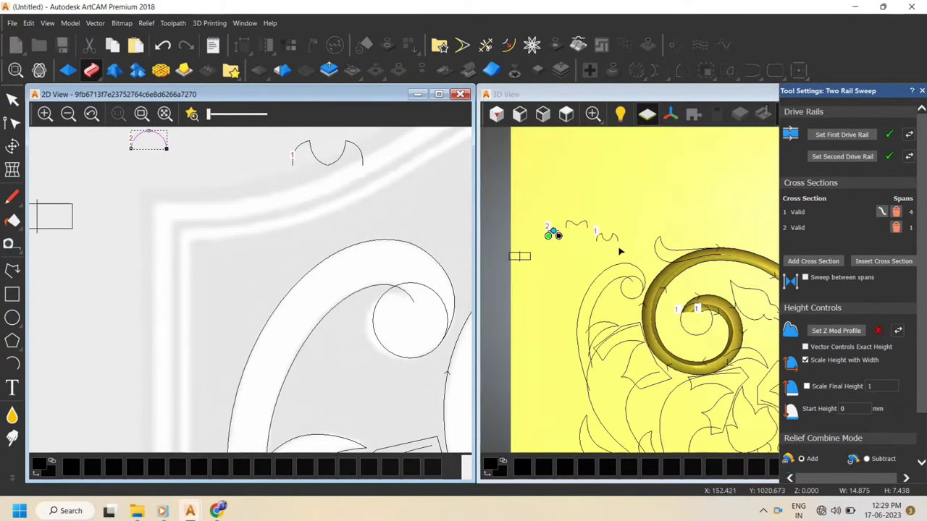
scroll(490, 230, down, 4)
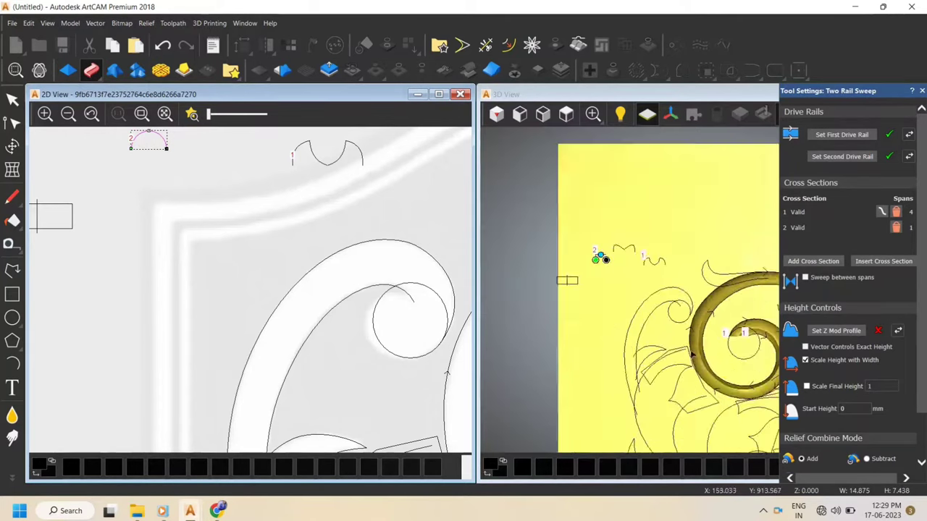
scroll(768, 362, up, 6)
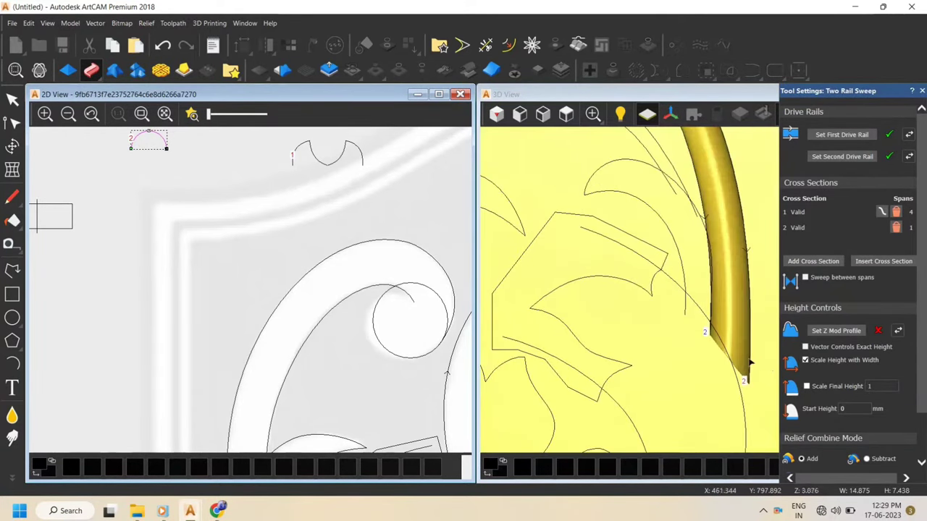
scroll(695, 252, down, 2)
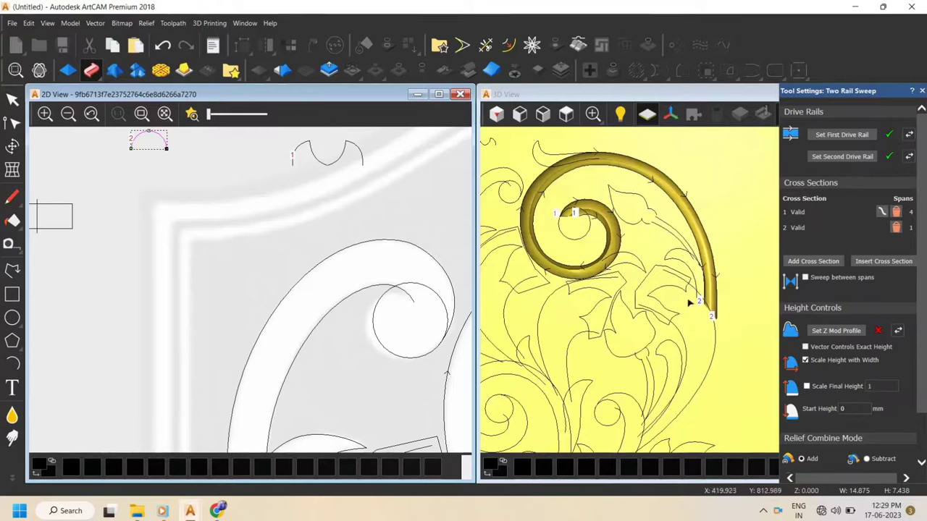
scroll(705, 225, up, 3)
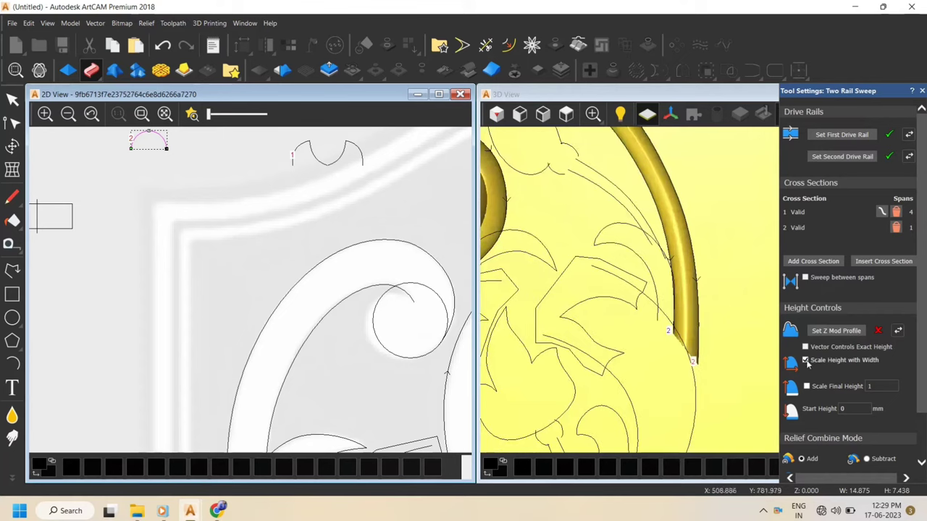
drag(681, 355, 608, 292)
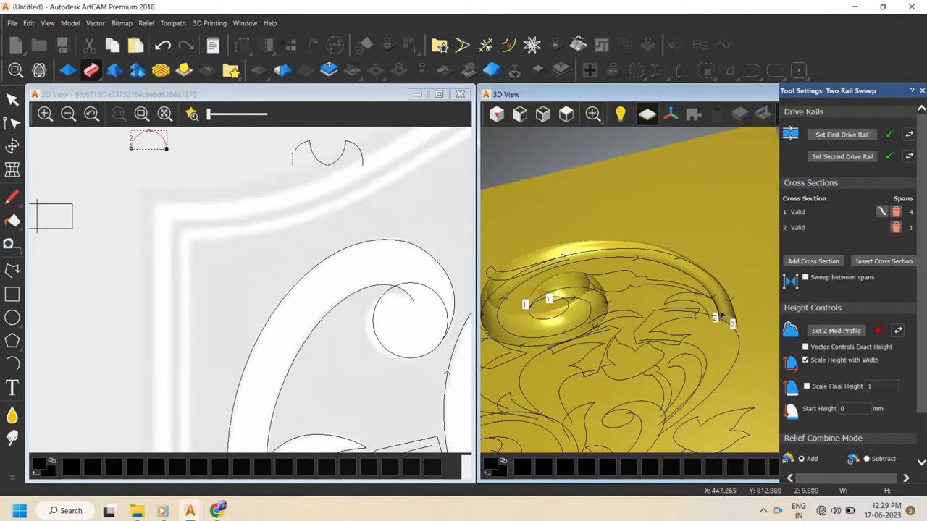
scroll(718, 312, up, 5)
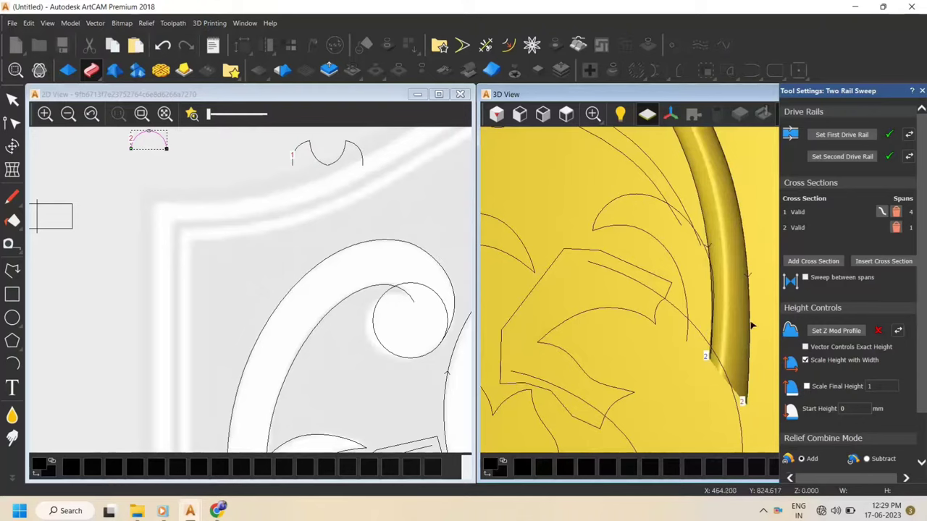
scroll(724, 312, down, 3)
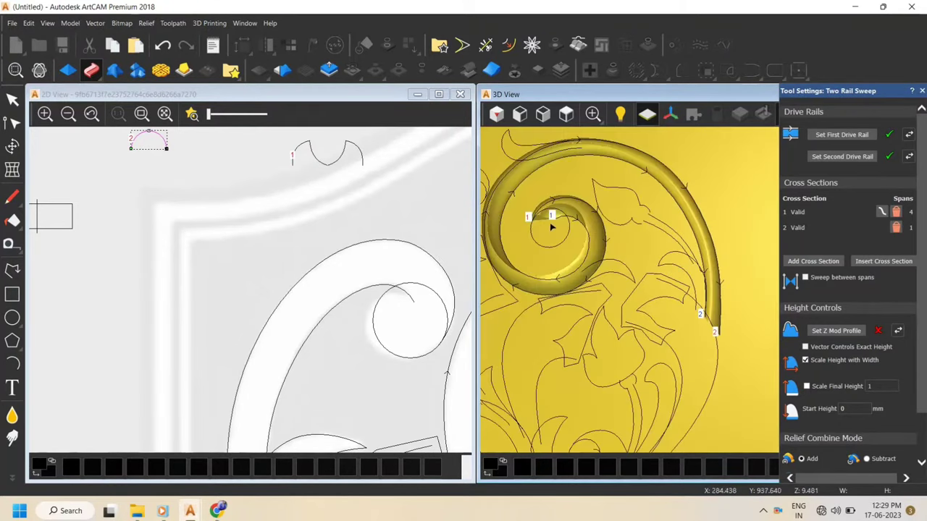
scroll(588, 276, up, 3)
drag(598, 295, 604, 229)
Enable final height scaling for the spiral's two-rail sweep and set the value to 15
click(566, 114)
scroll(770, 304, up, 4)
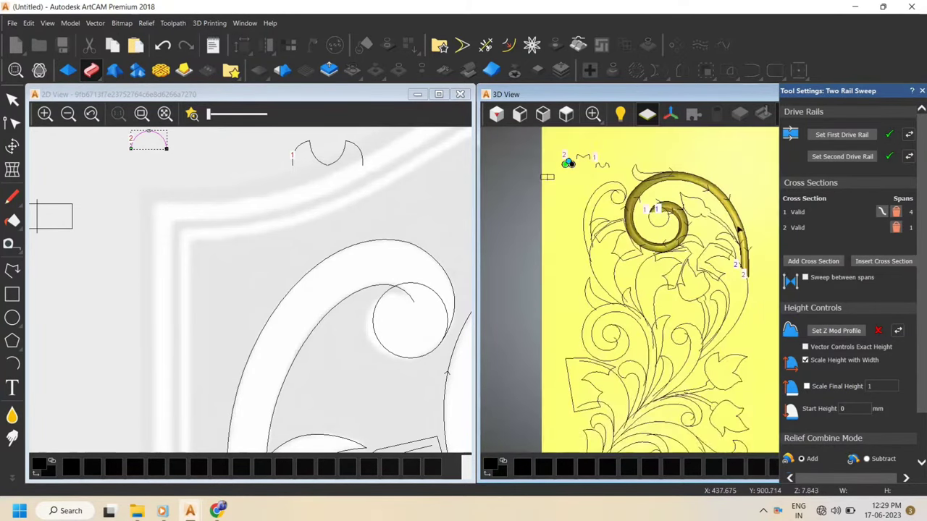
click(838, 389)
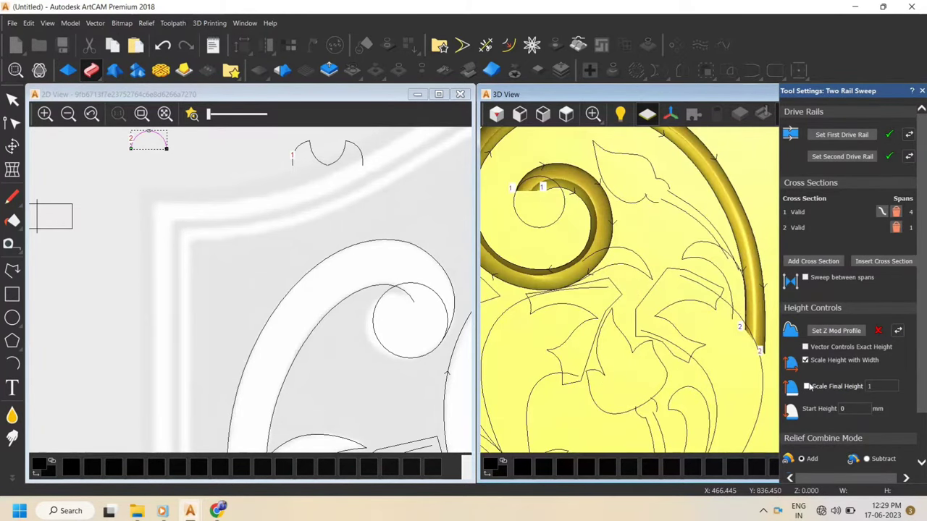
click(884, 386)
text(15)
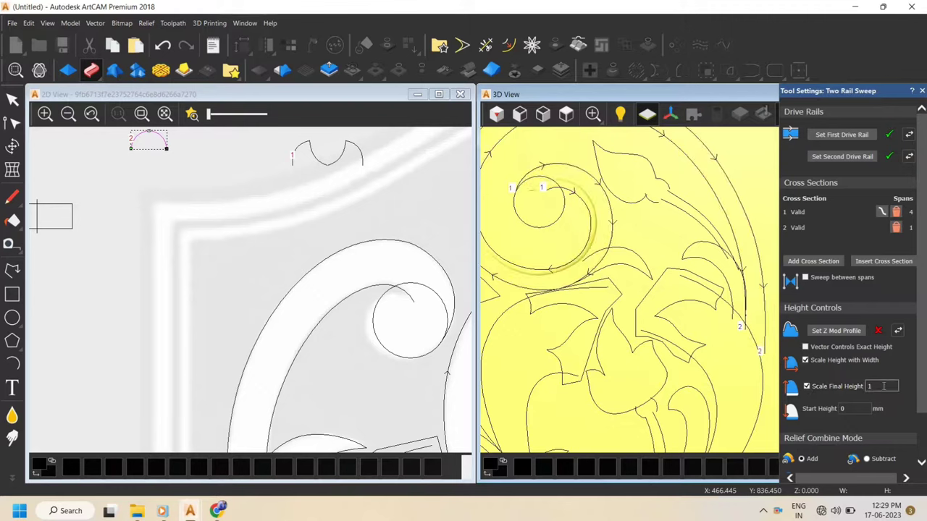
scroll(674, 275, down, 3)
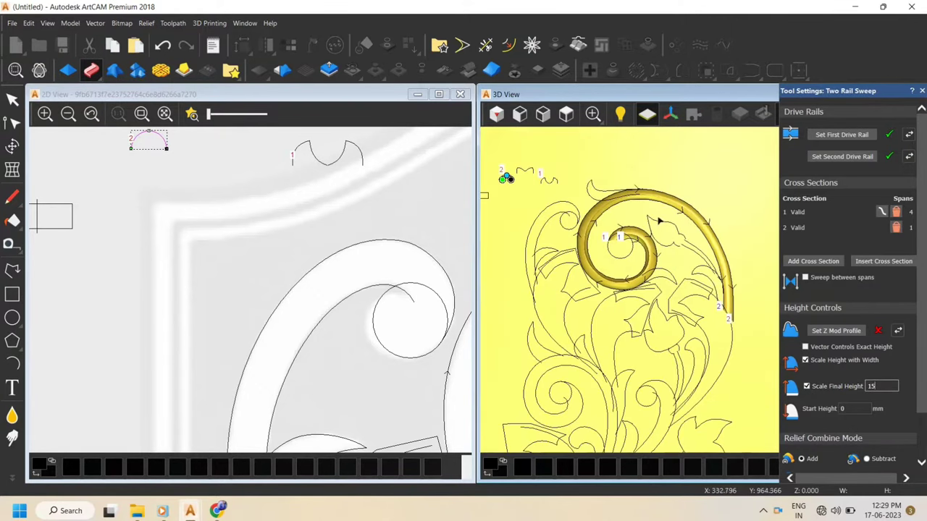
scroll(658, 222, up, 5)
drag(666, 358, 688, 294)
scroll(695, 366, up, 2)
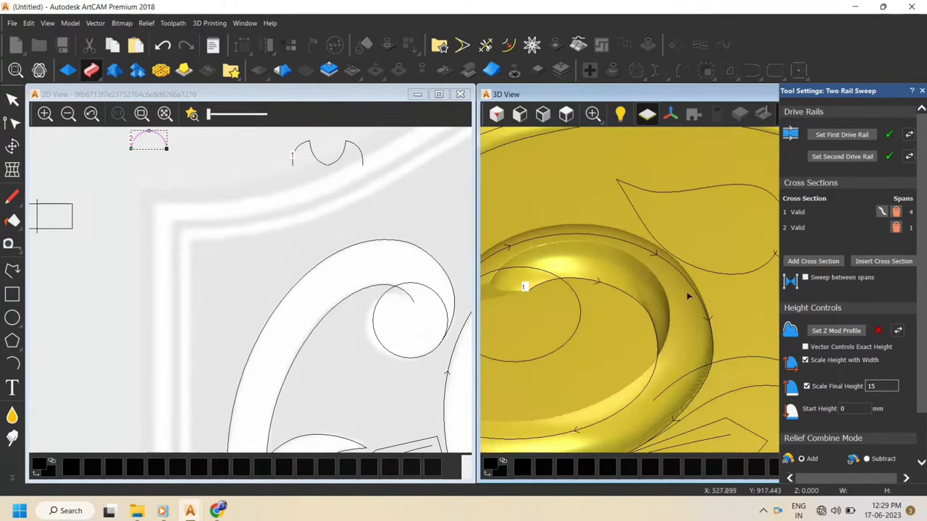
Select the first cross section's profile and move its valley end node horizontally outward, widening the profile to about 20.8 mm
scroll(290, 145, up, 3)
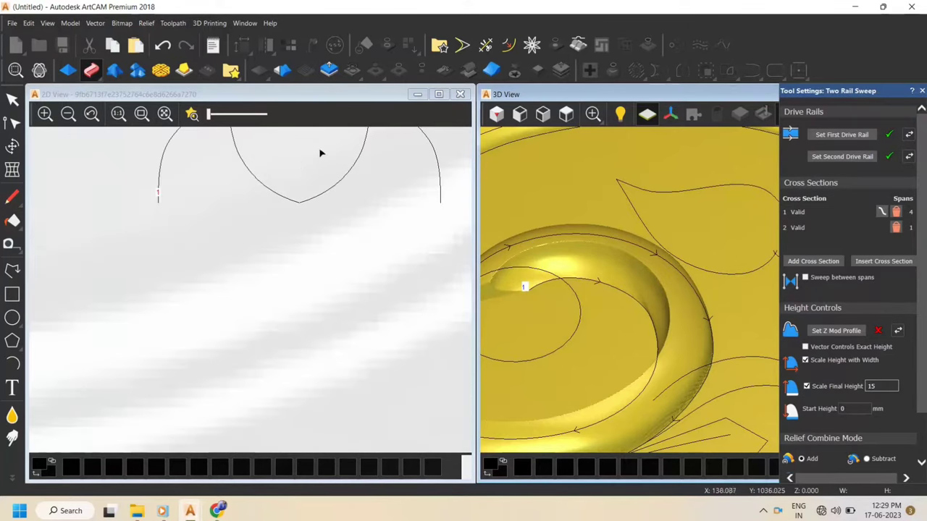
click(255, 180)
scroll(325, 185, down, 5)
scroll(235, 279, up, 4)
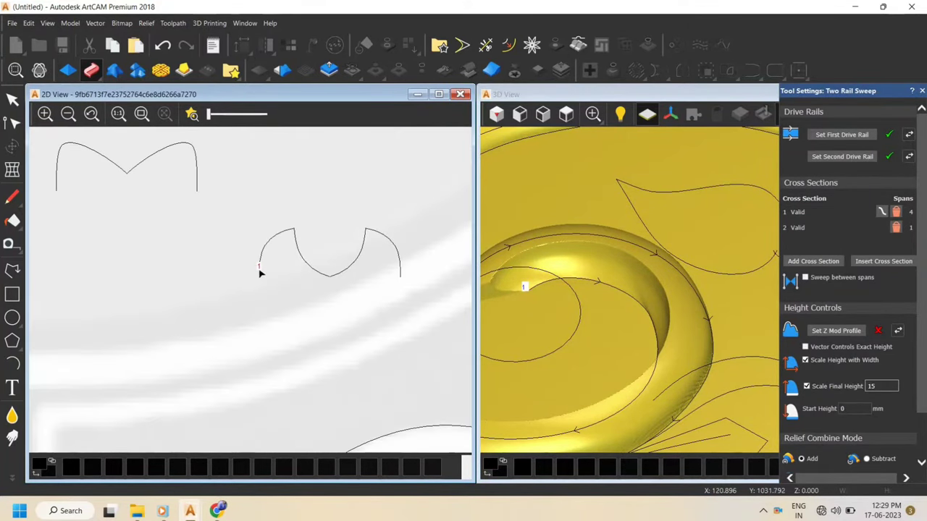
click(300, 252)
drag(330, 277, 355, 277)
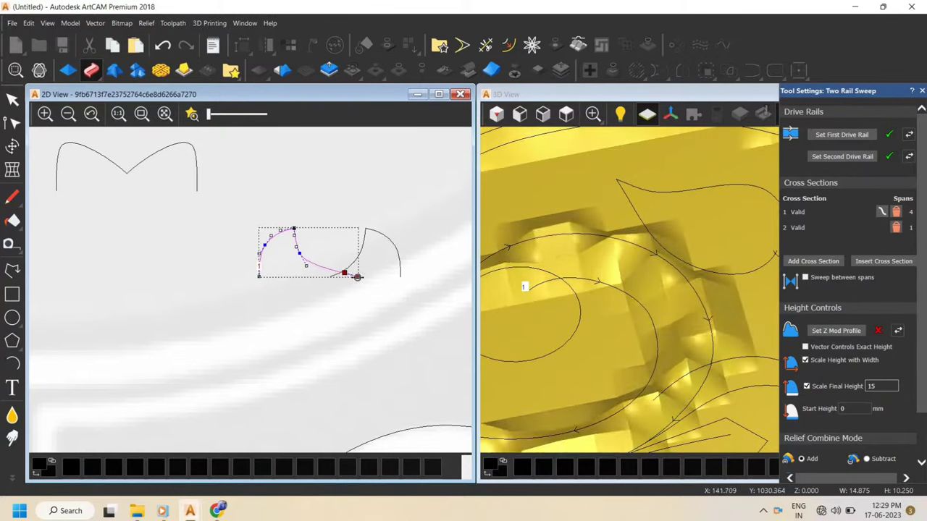
Adjust the widened profile's inner node and curve handles so its valley descends smoothly and flattens toward the end node
scroll(299, 243, up, 3)
scroll(331, 348, down, 5)
scroll(317, 308, up, 3)
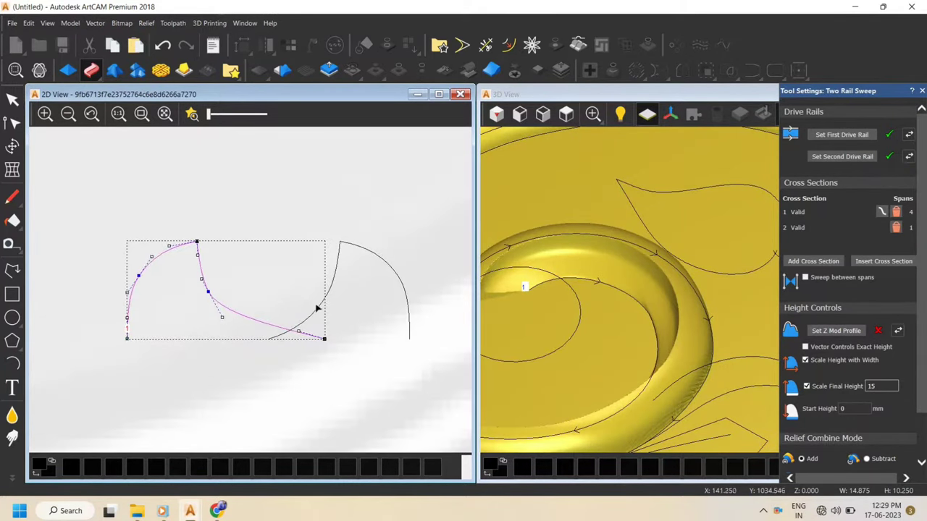
drag(222, 317, 239, 338)
drag(207, 291, 214, 297)
drag(299, 335, 296, 337)
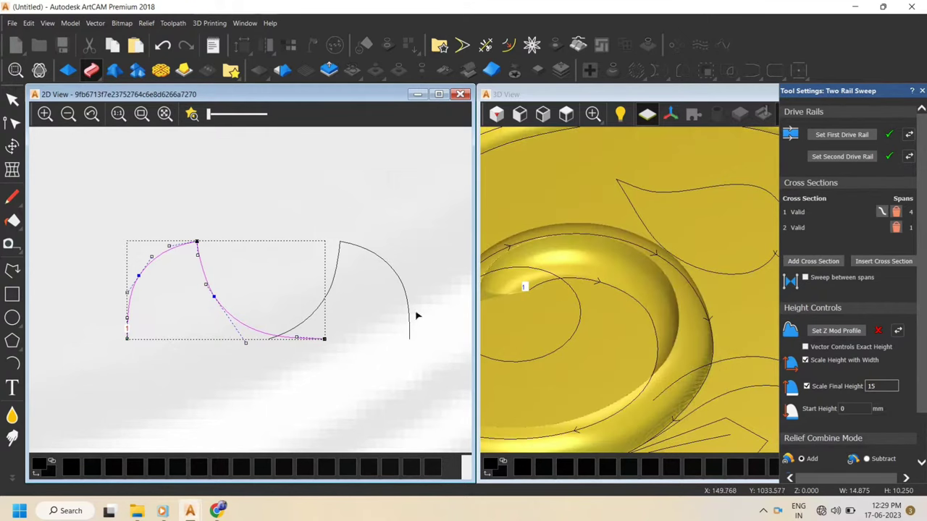
Examine the spiral's reshaped swept surface from above and at an angle, including its inner curl and tapered far end
scroll(606, 312, down, 3)
click(566, 115)
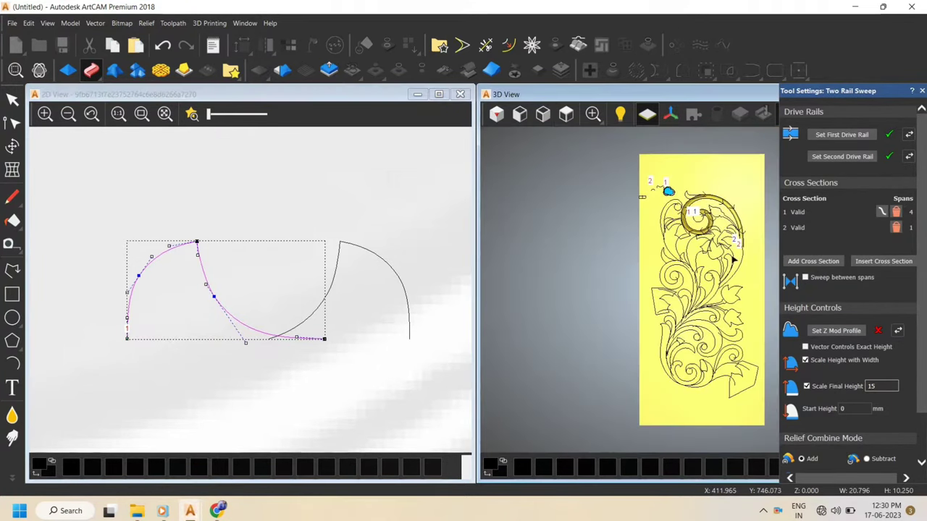
scroll(728, 260, up, 5)
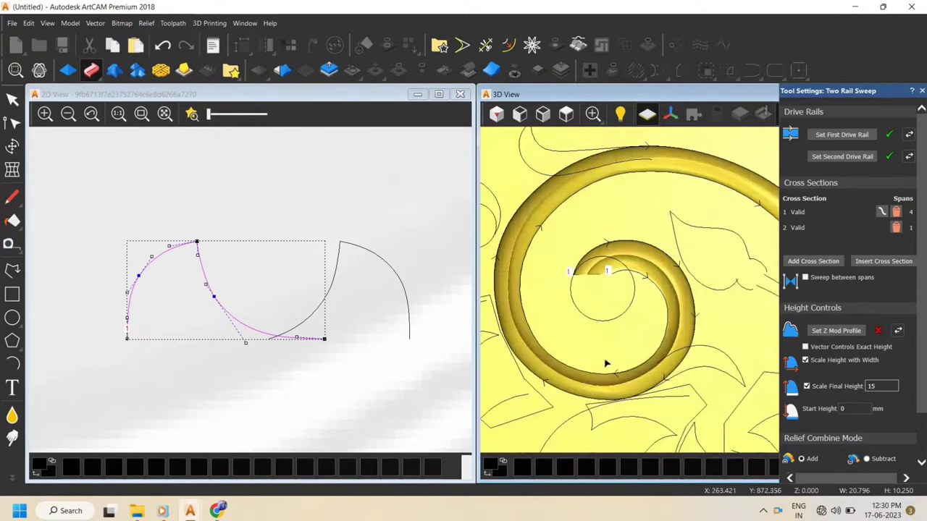
scroll(703, 275, down, 3)
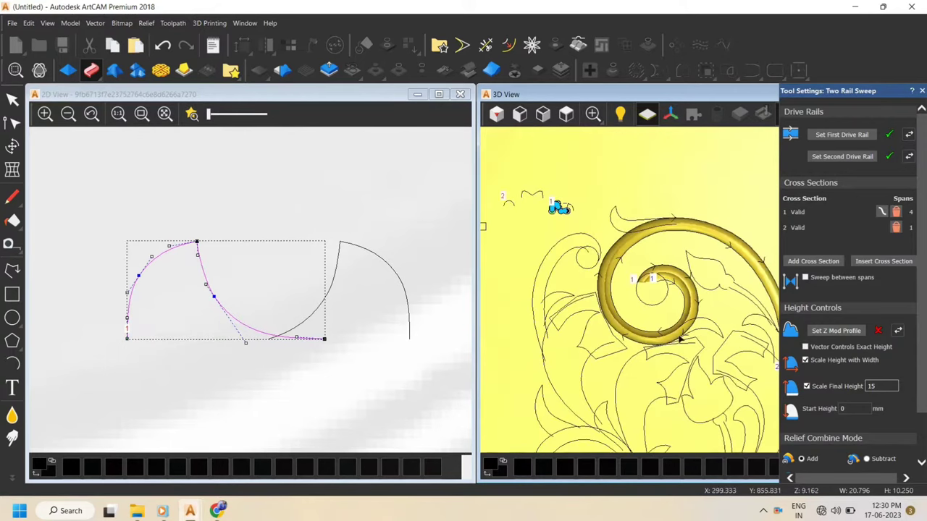
scroll(731, 301, up, 2)
scroll(724, 293, up, 3)
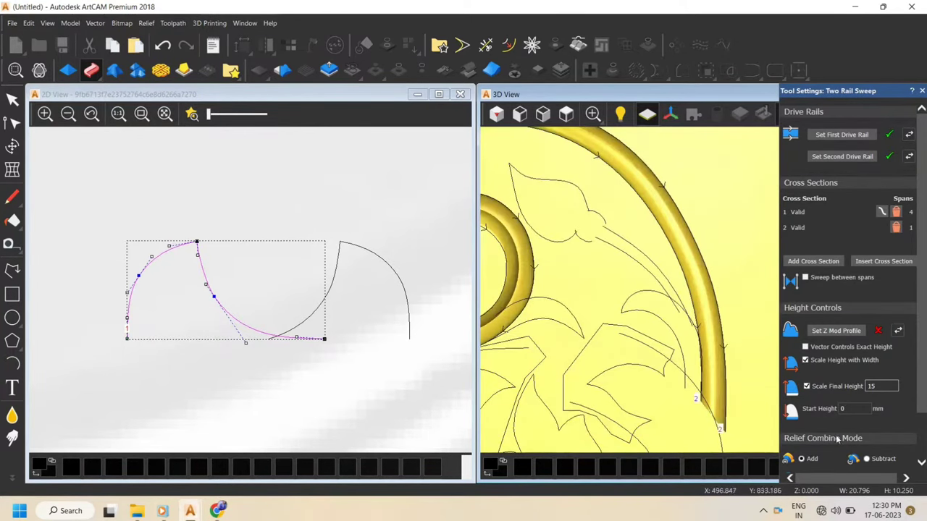
scroll(669, 322, down, 4)
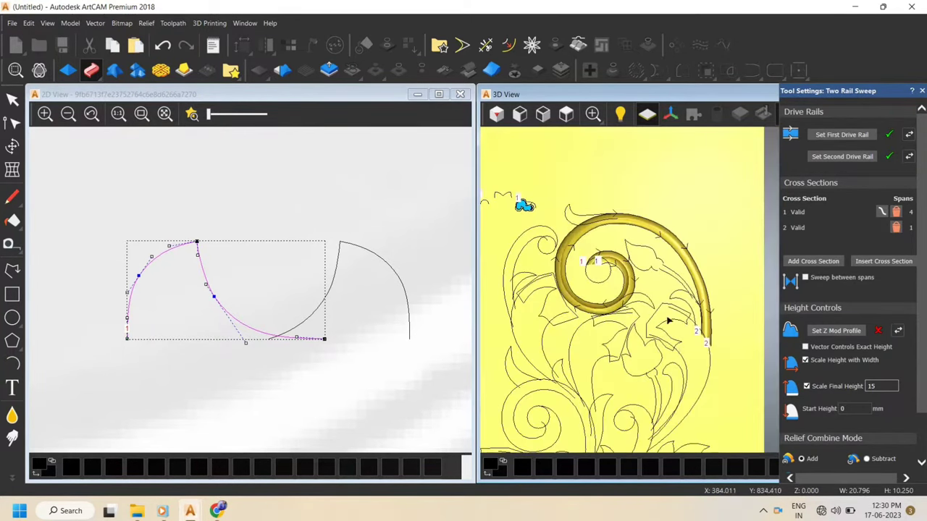
click(656, 114)
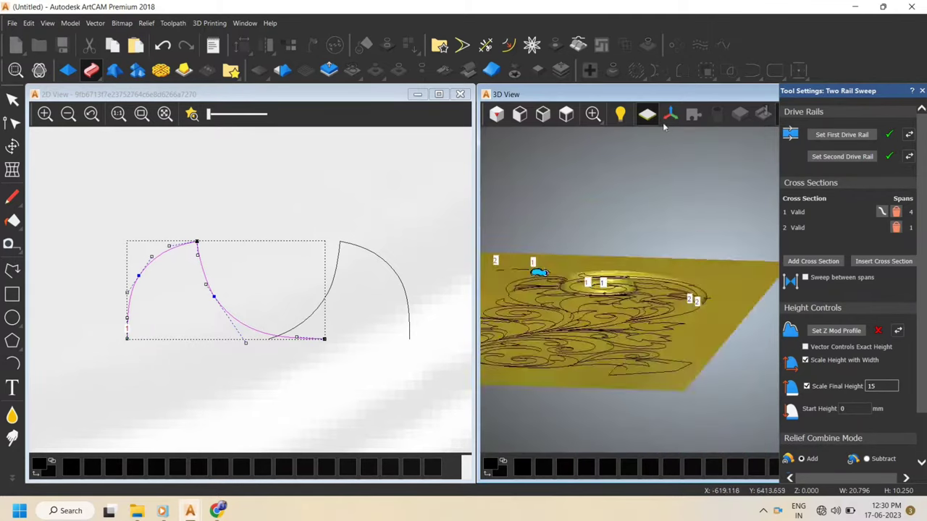
scroll(681, 303, up, 4)
drag(650, 259, 660, 321)
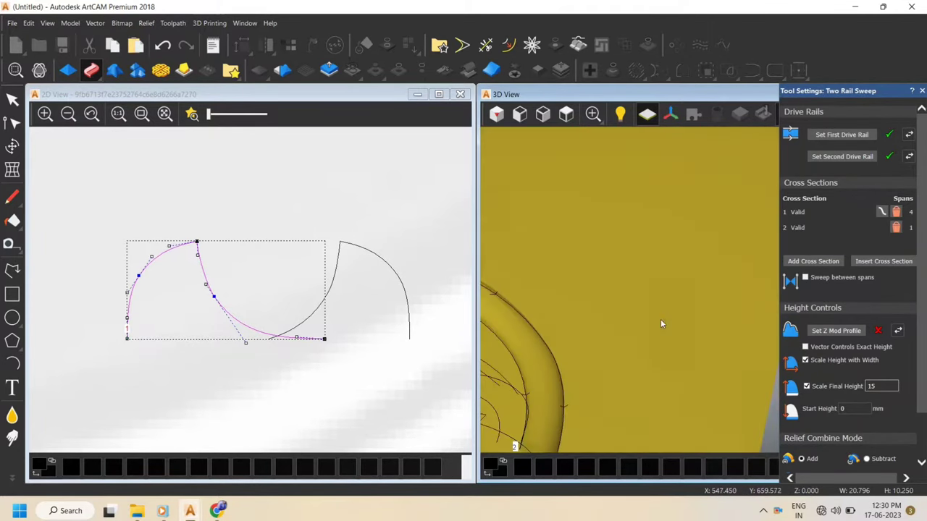
Try the spiral sweep without Scale Height with Width and restore the option after comparing the relief from the side
click(566, 115)
scroll(754, 264, up, 3)
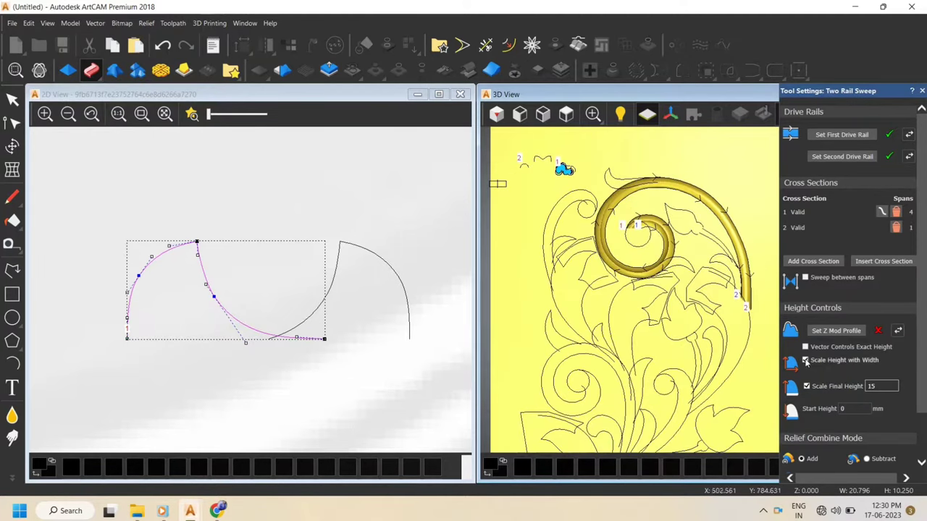
scroll(739, 268, up, 3)
drag(706, 335, 710, 151)
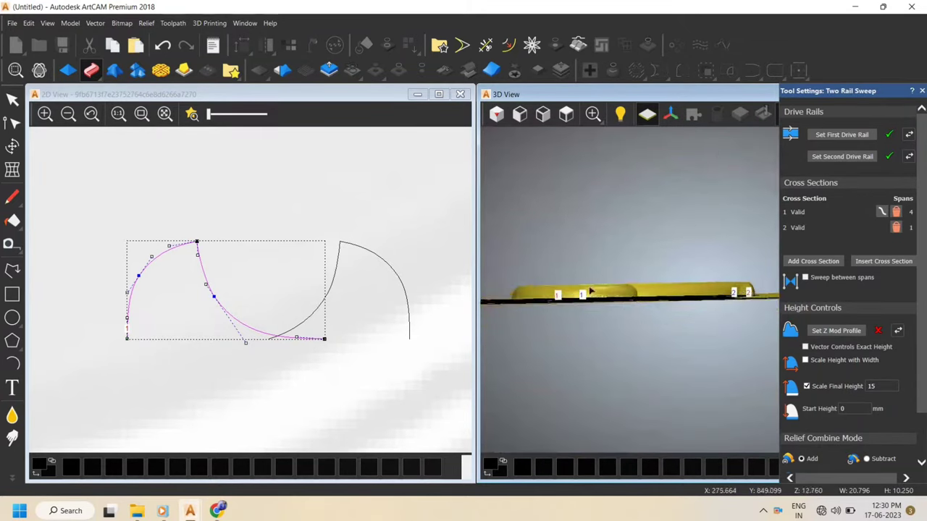
click(805, 360)
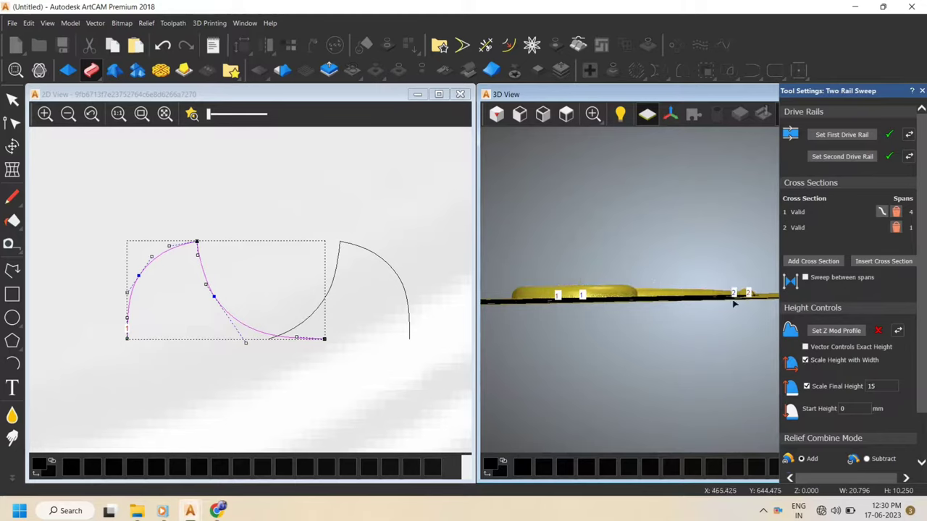
Examine the spiral sweep relief from above and at a low angle, from its inner coil to its outer end
drag(657, 330, 652, 387)
click(566, 114)
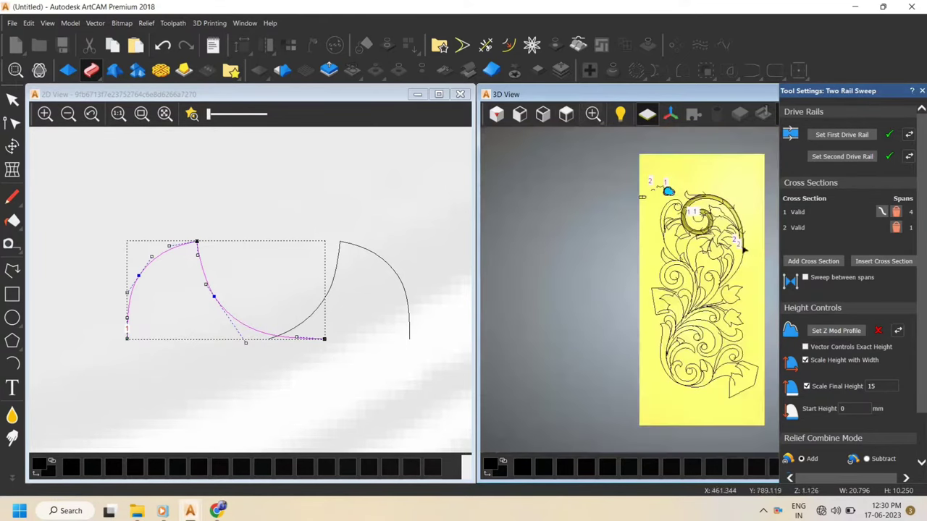
scroll(748, 216, up, 4)
scroll(838, 435, down, 2)
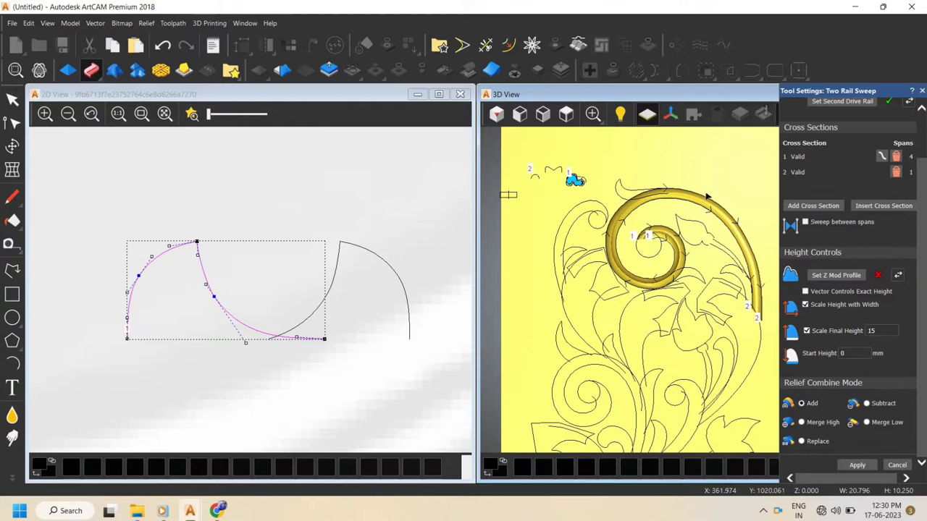
scroll(709, 232, up, 4)
drag(666, 368, 625, 215)
scroll(648, 327, up, 3)
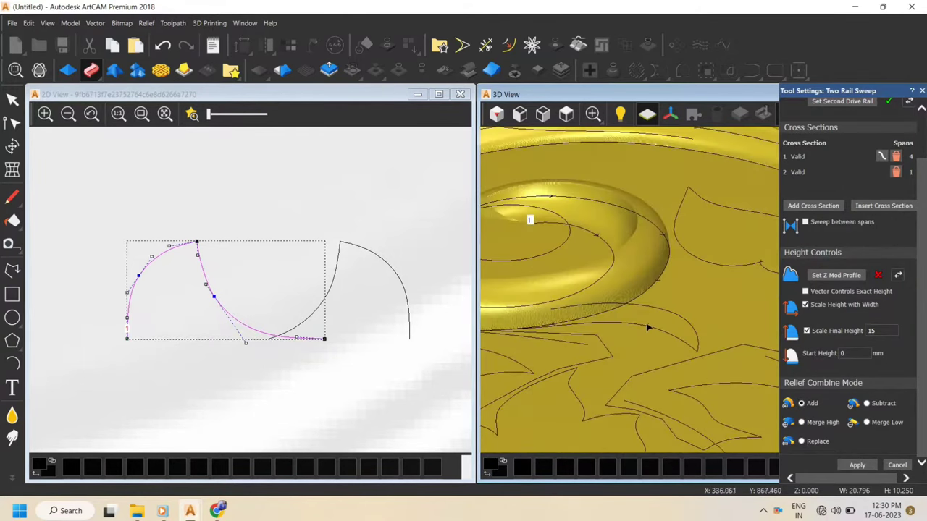
scroll(650, 328, down, 4)
scroll(770, 305, up, 5)
drag(725, 426, 659, 337)
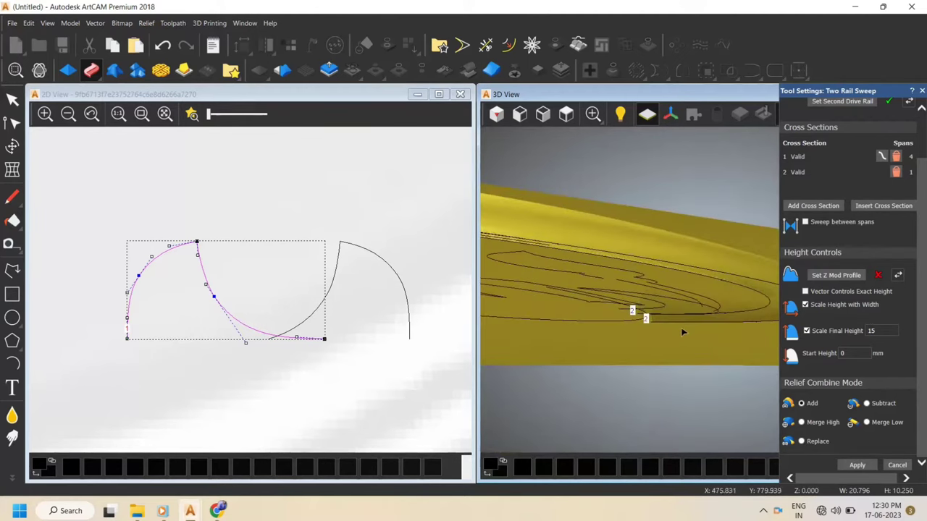
Try a start height of 2 mm on the spiral sweep and restore it to 0 mm
double_click(854, 355)
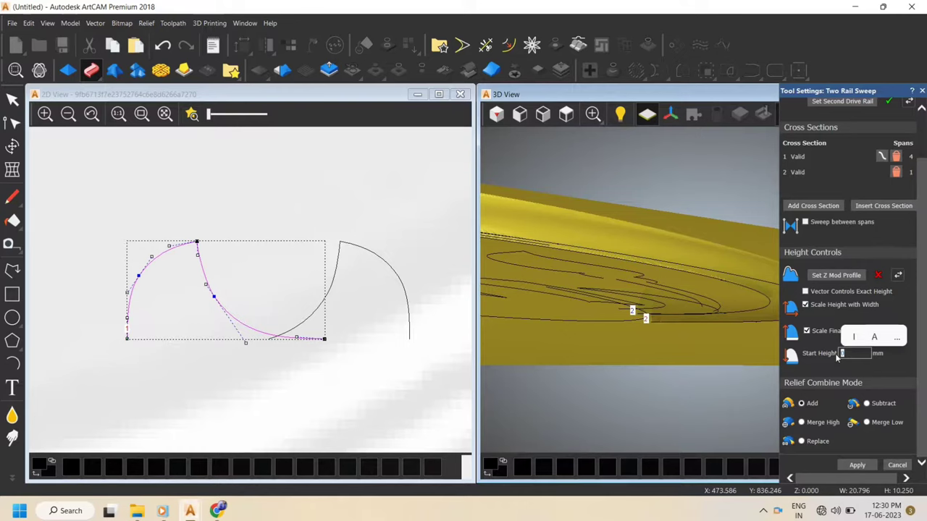
text(2)
key(Return)
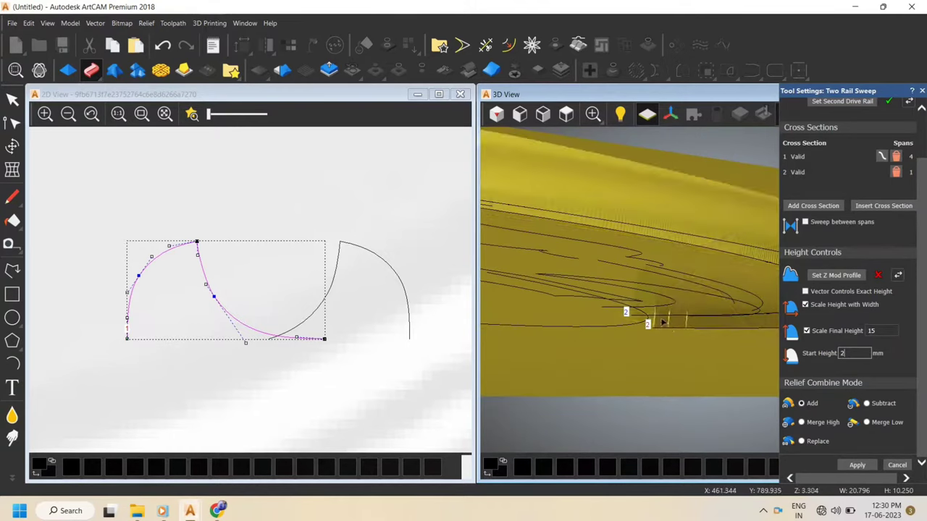
drag(660, 313, 703, 333)
scroll(703, 333, up, 1)
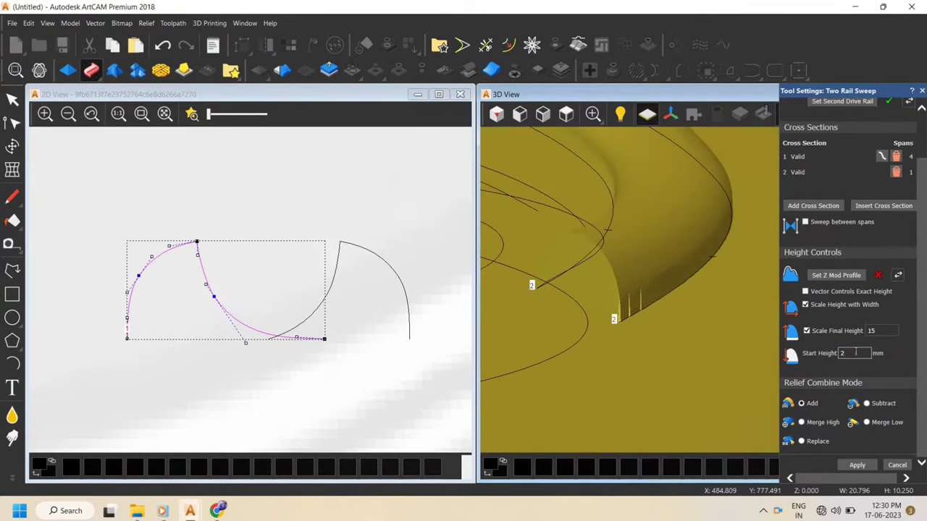
double_click(856, 352)
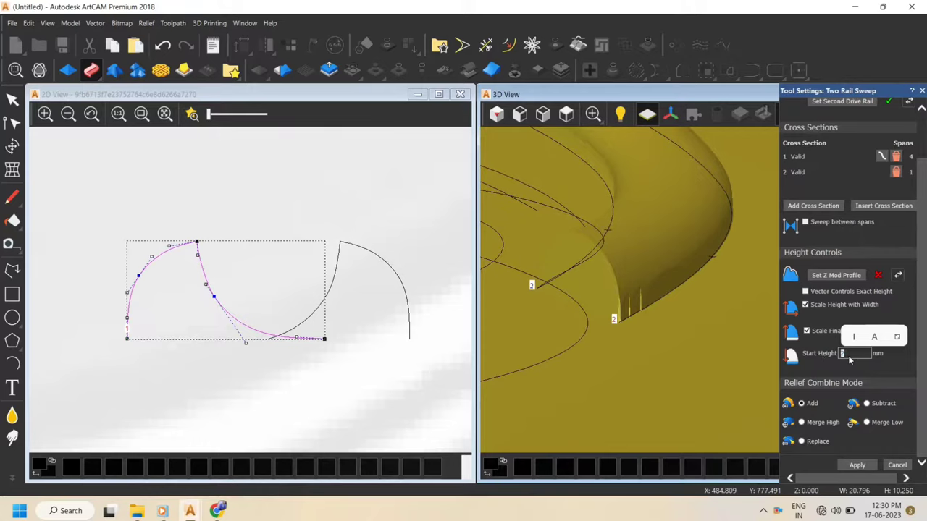
text(0)
key(Return)
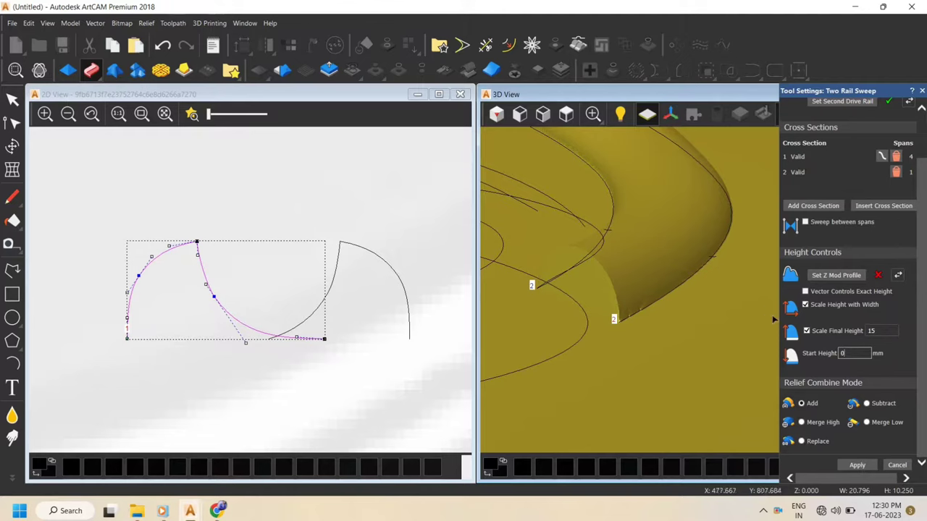
Apply the spiral sweep to the relief with the Merge High combine mode
scroll(710, 264, down, 3)
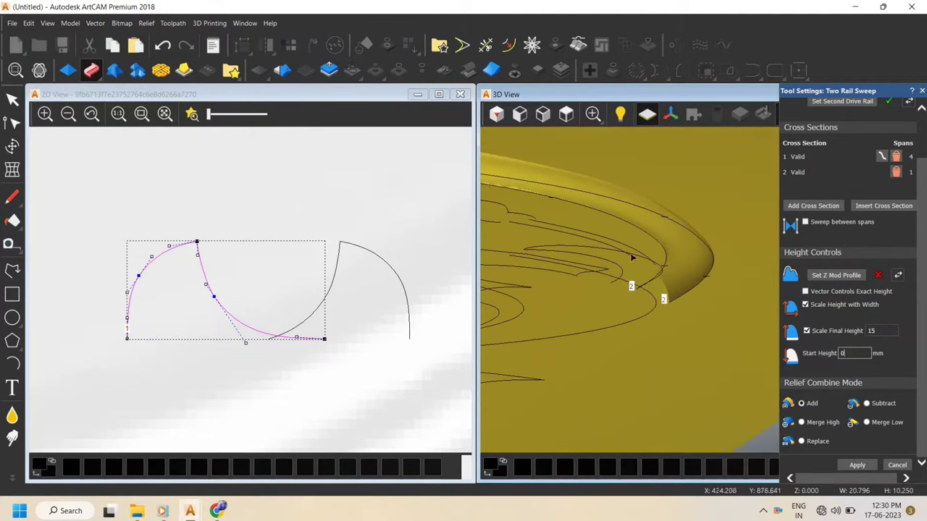
click(812, 424)
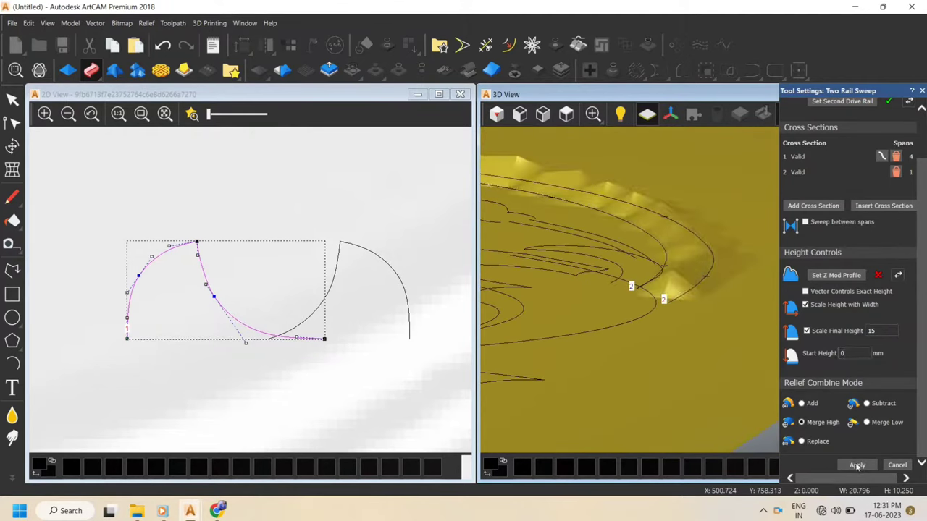
click(857, 466)
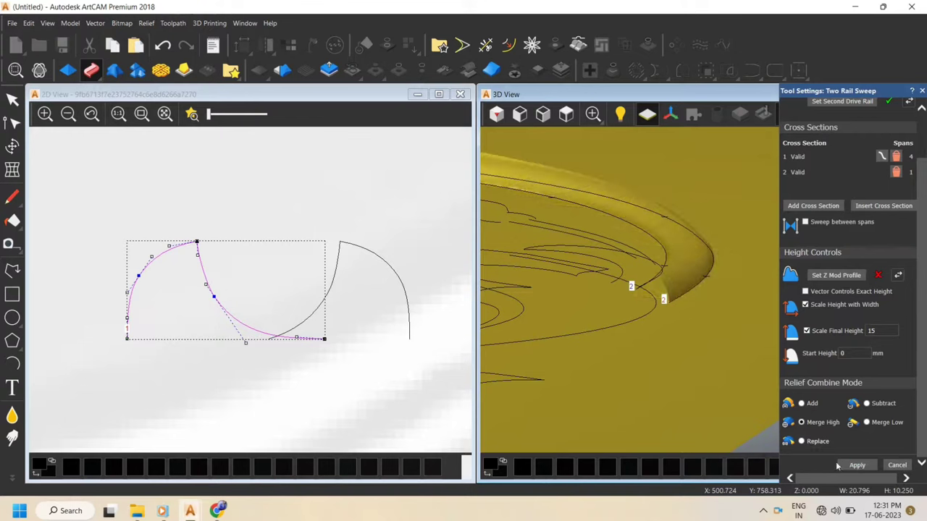
Try the two hook-shaped leaf curves above the spiral as the drive rails with the existing cross sections
scroll(672, 303, down, 5)
click(569, 116)
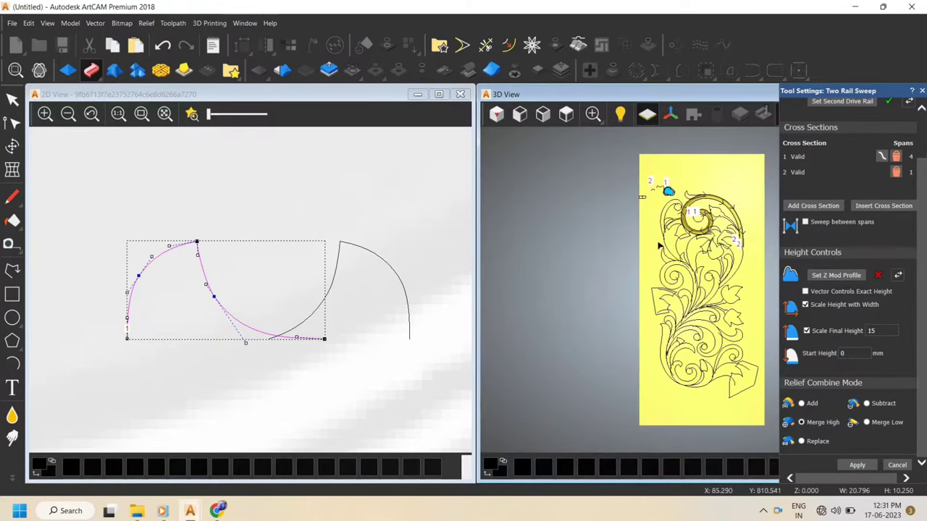
scroll(731, 213, up, 3)
scroll(652, 203, up, 3)
scroll(623, 210, up, 4)
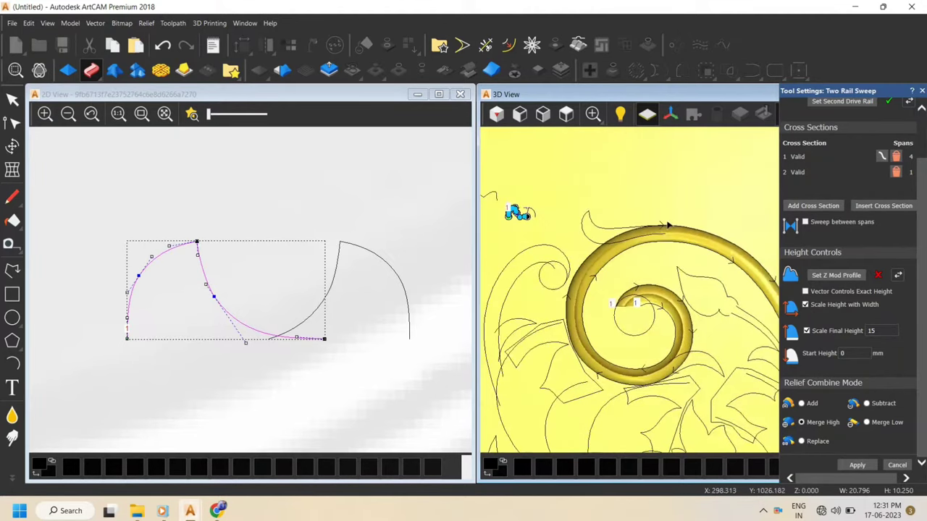
click(580, 234)
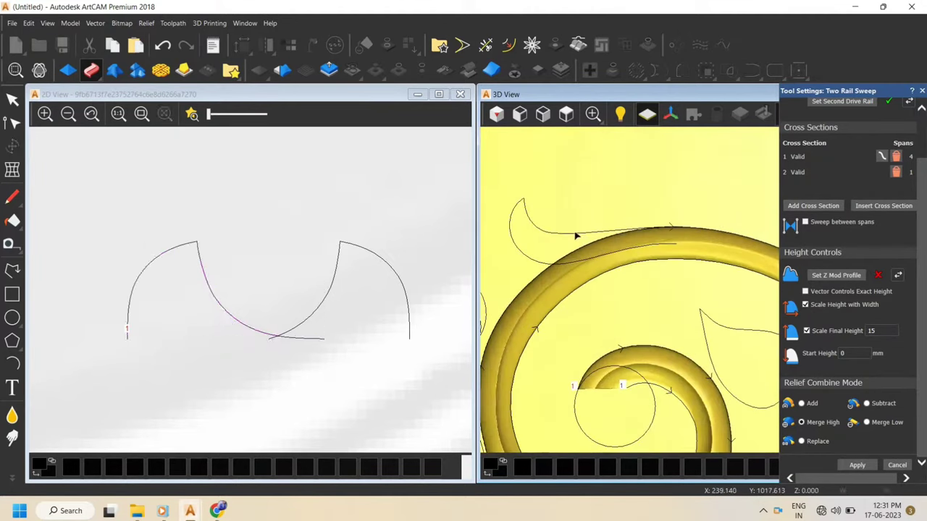
shift+click(539, 265)
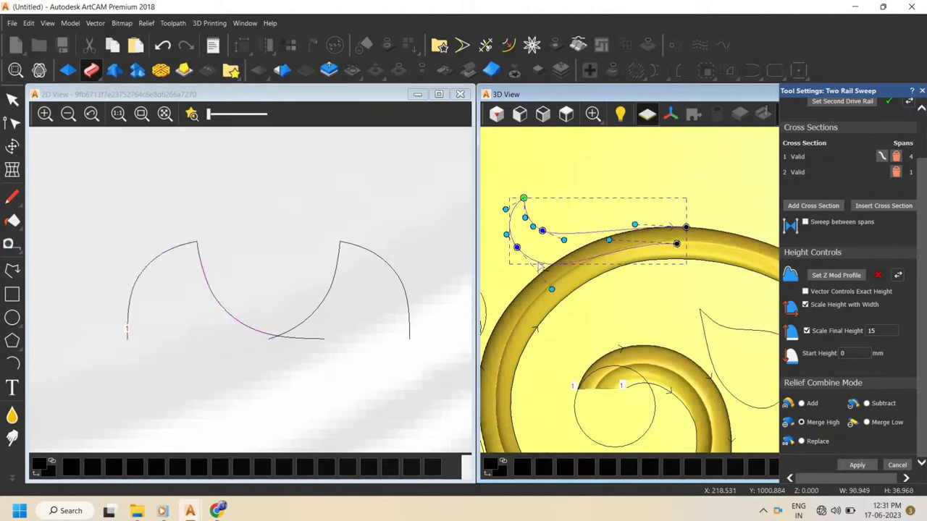
scroll(848, 159, up, 2)
click(844, 136)
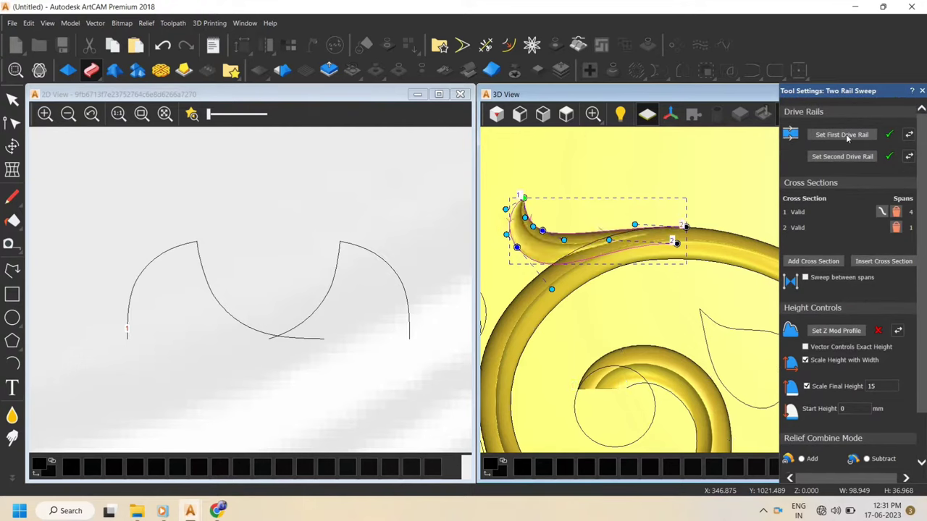
Examine the hook-shaped leaf's sweep preview where it meets the spiral
scroll(552, 243, up, 3)
middle_drag(548, 259, 637, 252)
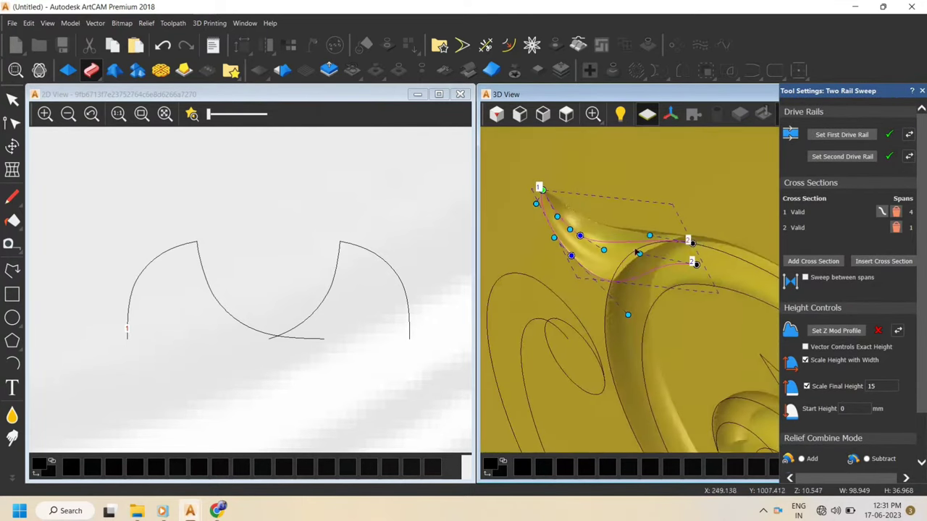
middle_drag(683, 287, 475, 305)
click(567, 116)
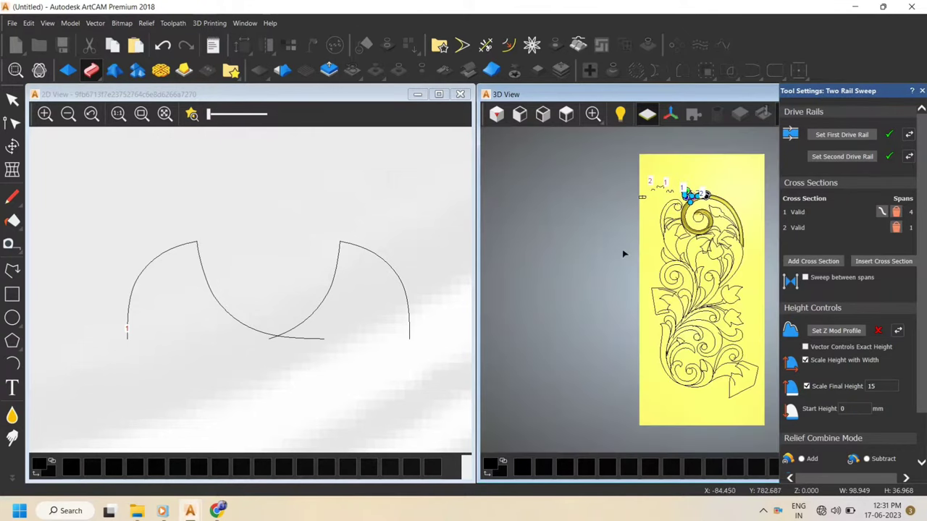
scroll(725, 191, up, 3)
scroll(682, 183, up, 3)
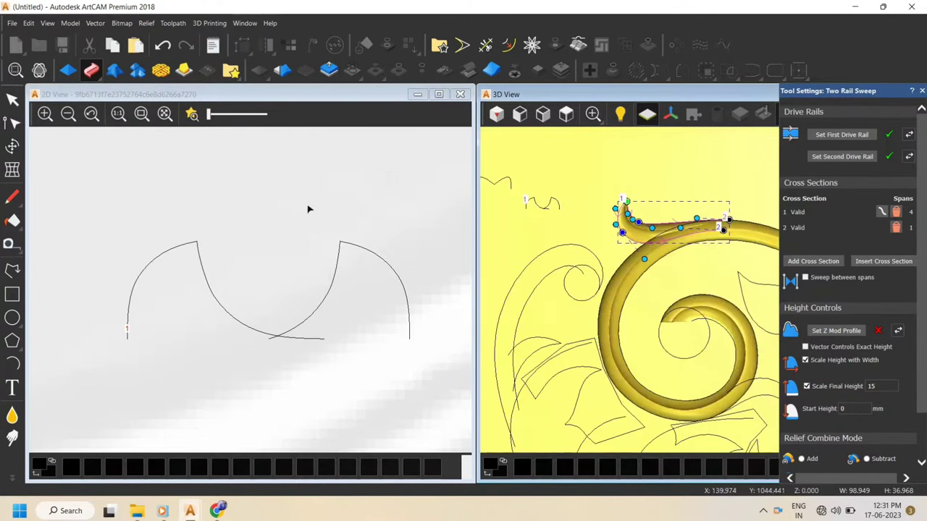
Close the sweep settings and delete the right half-profile curve that overlaps the left one
click(325, 306)
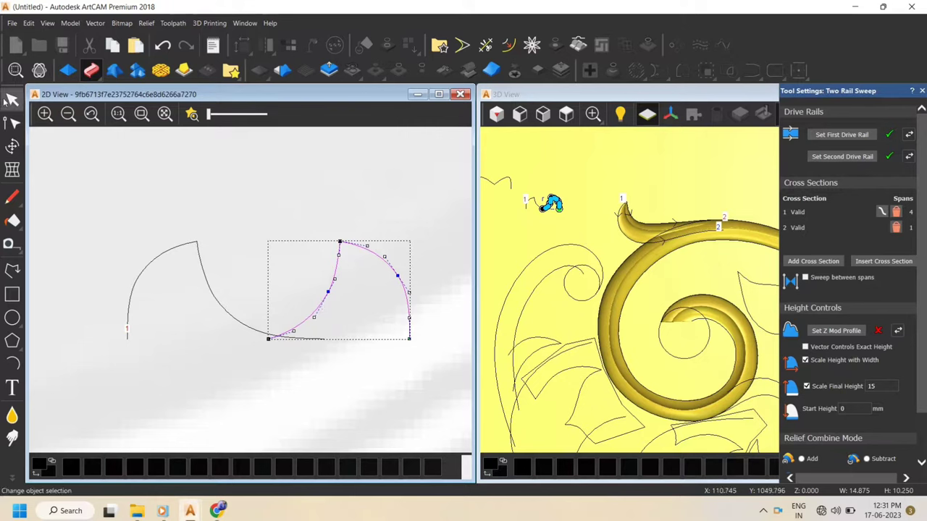
click(12, 99)
key(Delete)
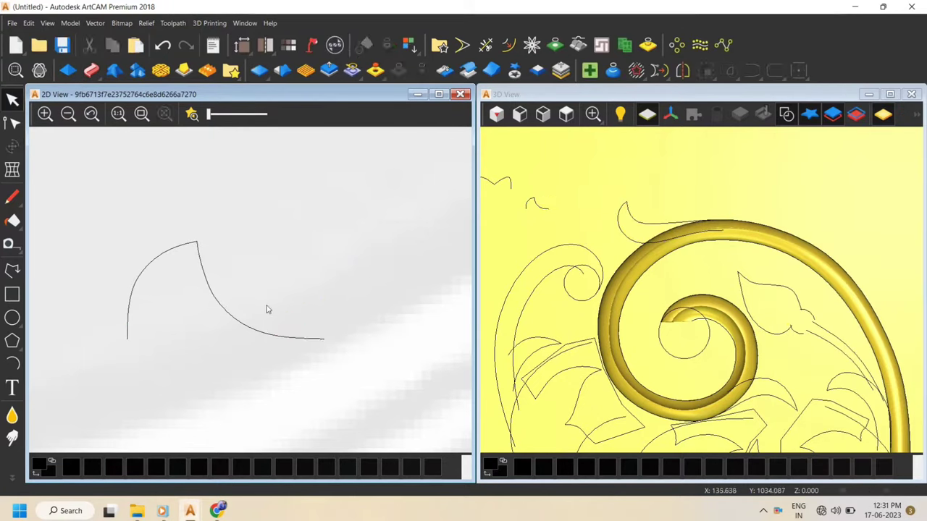
Mirror a copy of the remaining half-profile curve horizontally to its right
click(239, 325)
click(682, 70)
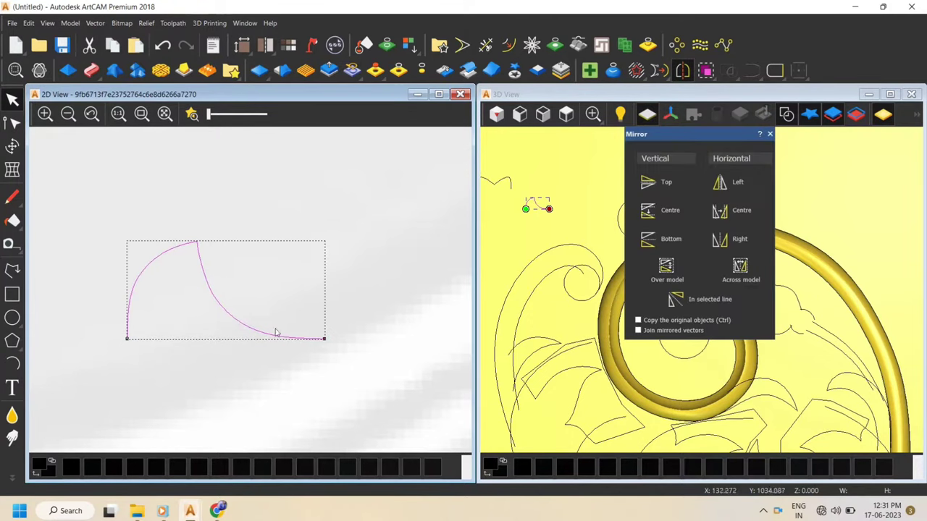
click(746, 246)
click(770, 133)
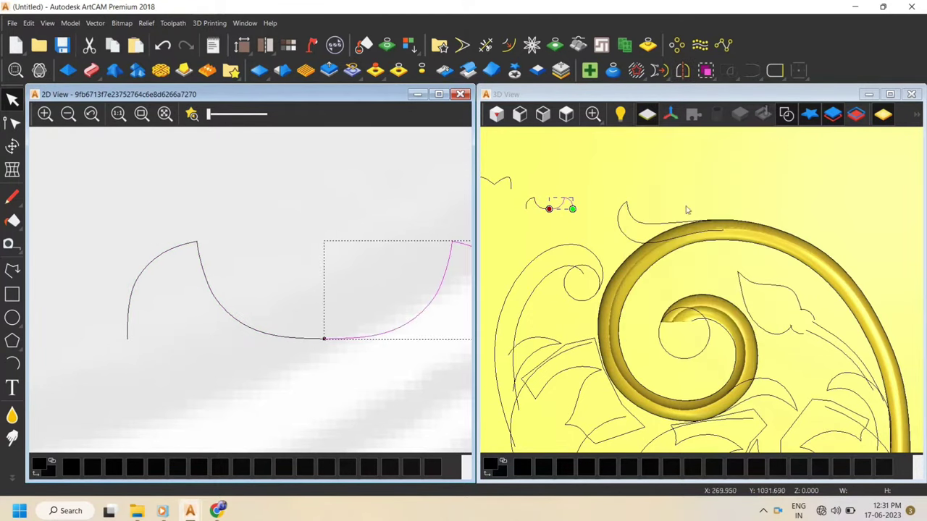
Start a Two Rail Sweep on the two hook-shaped leaf curves and add the mirrored right half-profile as cross section
click(649, 225)
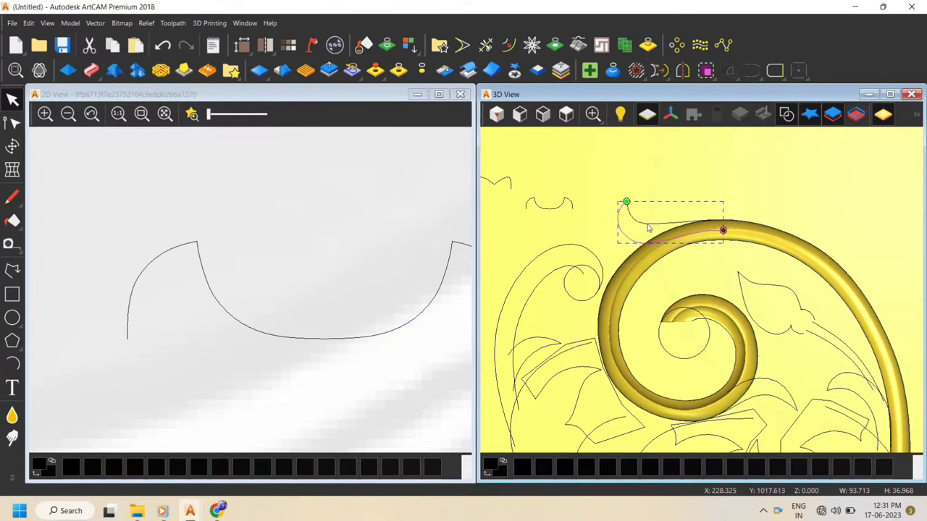
click(91, 71)
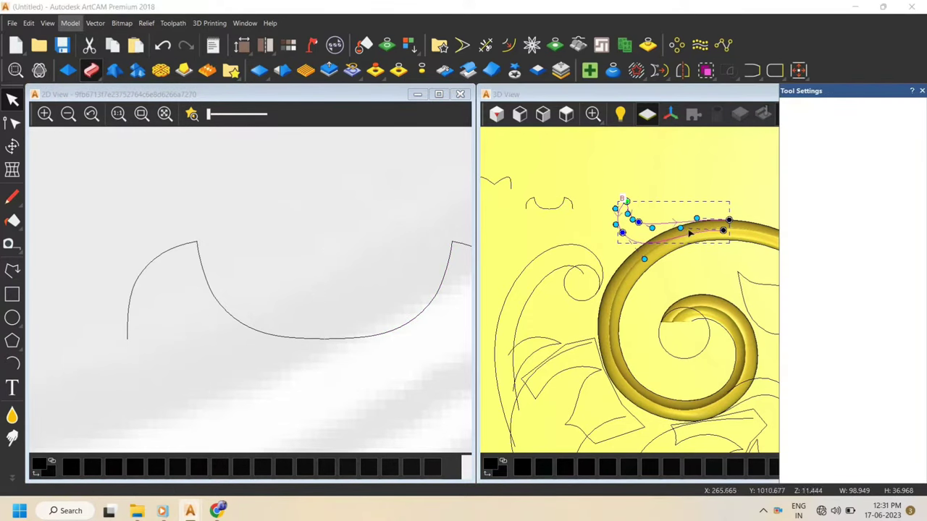
scroll(713, 228, down, 2)
scroll(729, 223, up, 4)
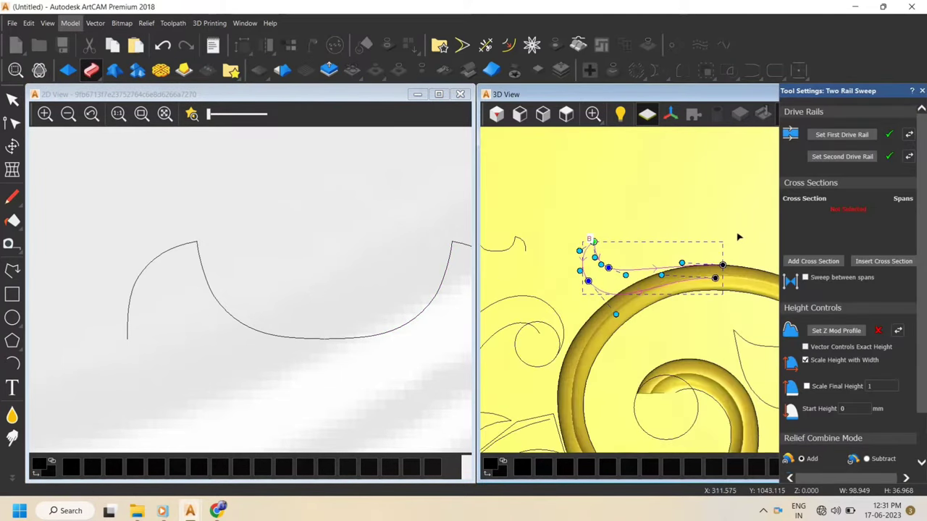
click(405, 328)
click(814, 261)
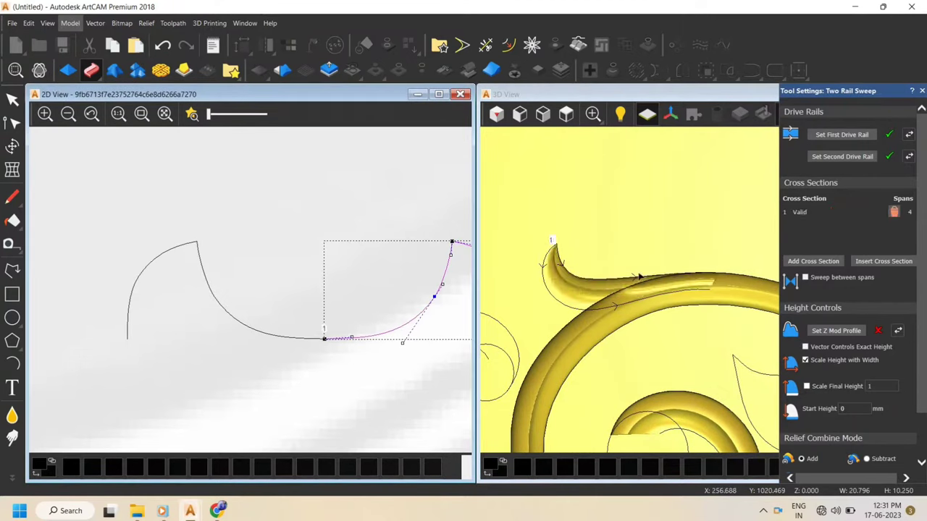
Replace the leaf sweep's cross section with the left half-profile curve and check the preview where it meets the spiral
click(230, 321)
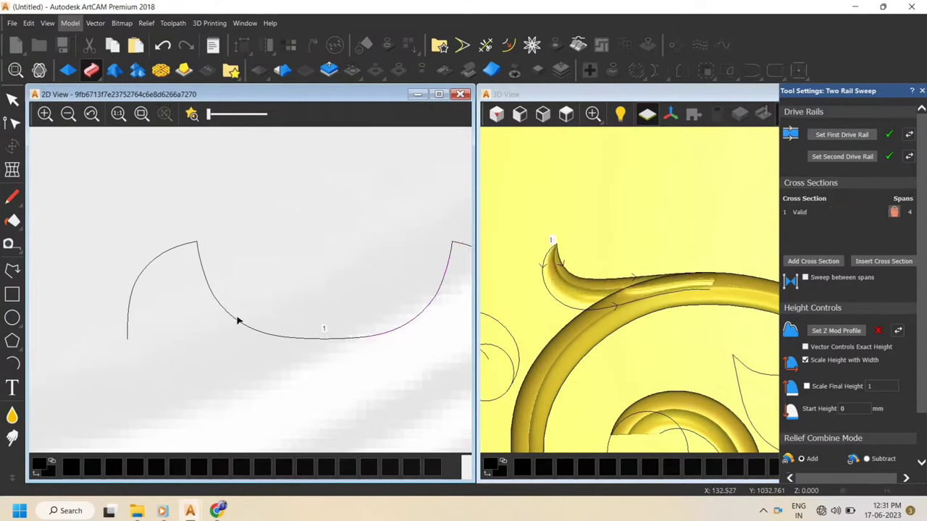
click(239, 323)
click(895, 212)
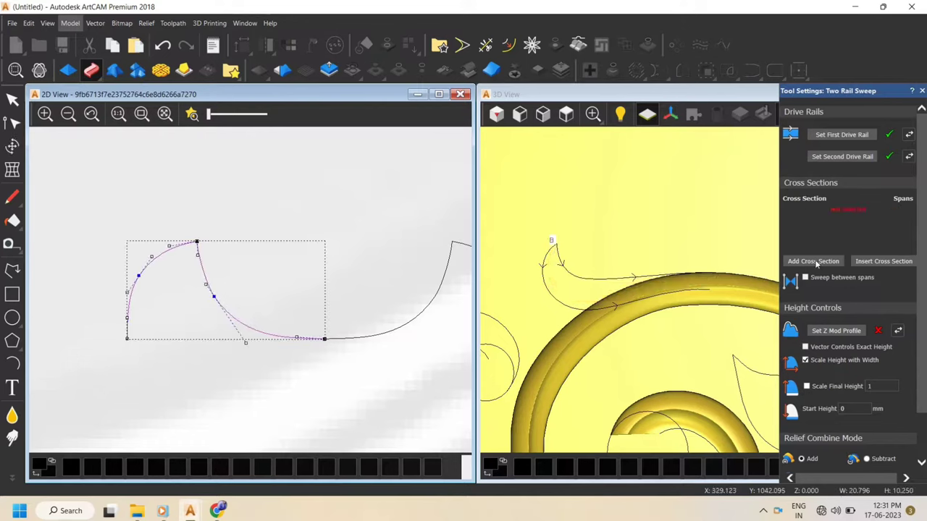
click(823, 261)
scroll(598, 297, up, 2)
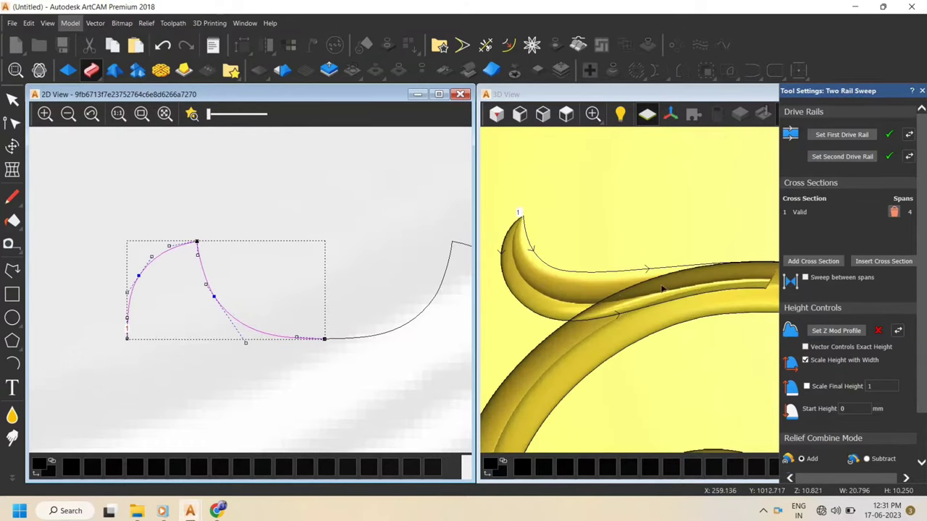
scroll(662, 289, down, 2)
scroll(754, 301, up, 3)
drag(676, 321, 529, 233)
scroll(826, 457, down, 2)
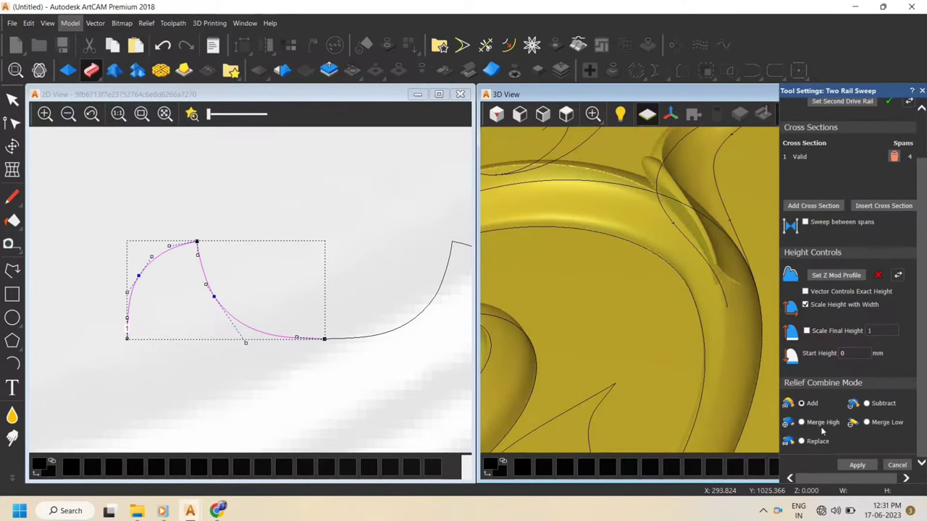
Set the leaf sweep's combine mode to Merge High, scale its final height to 15 and apply it
click(821, 423)
drag(526, 232, 608, 333)
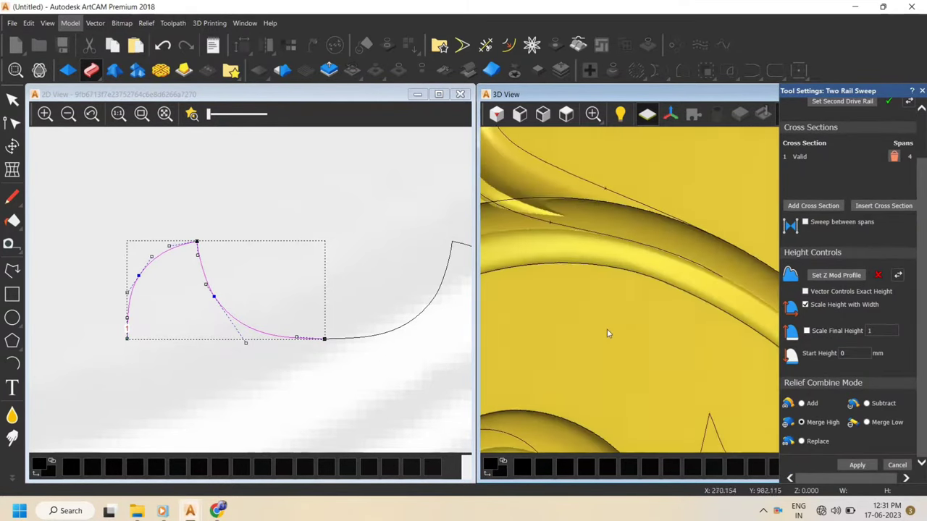
click(567, 114)
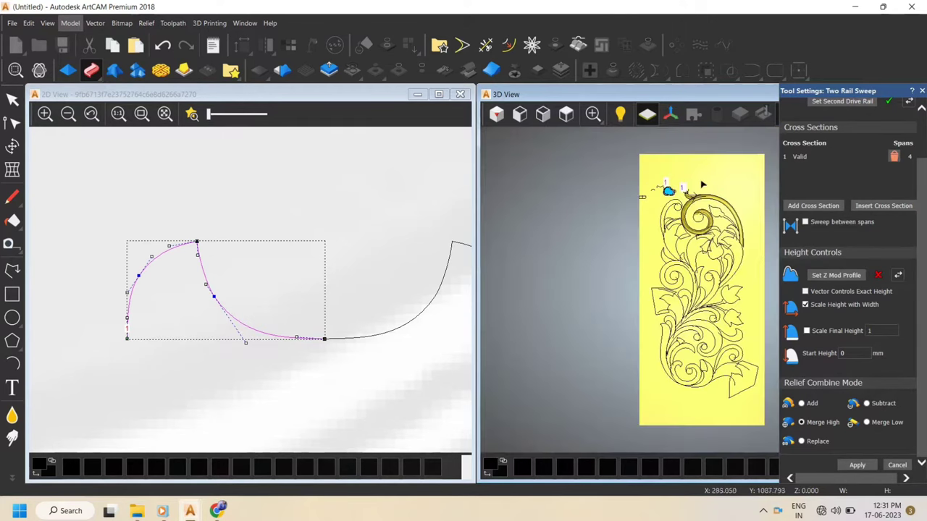
scroll(702, 185, up, 3)
click(806, 330)
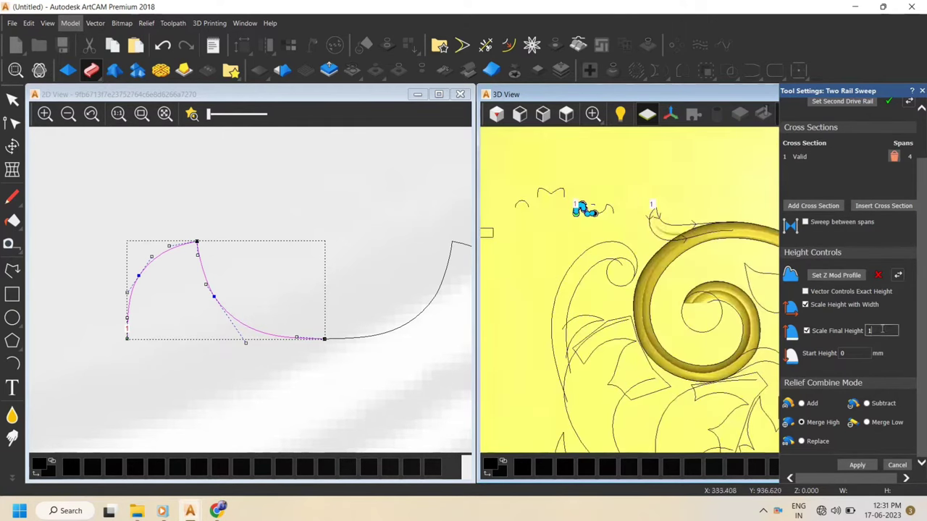
text(5)
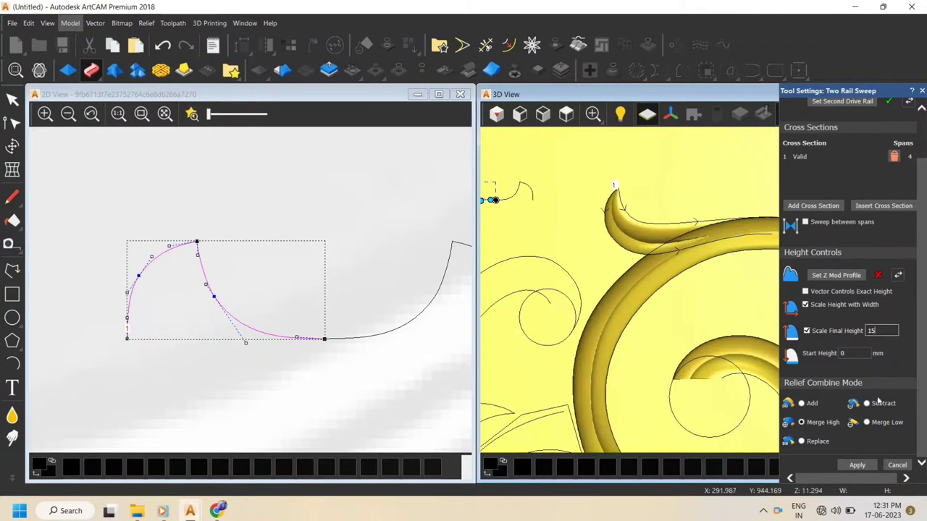
scroll(741, 265, down, 5)
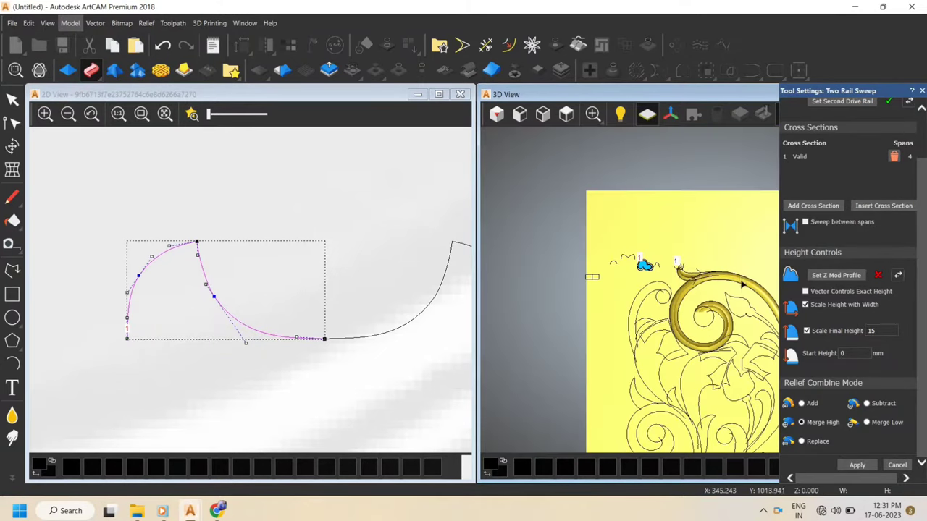
Sweep the small hooked leaf inside the spiral's outer end, using its two curves as drive rails with the same settings
scroll(753, 325, up, 2)
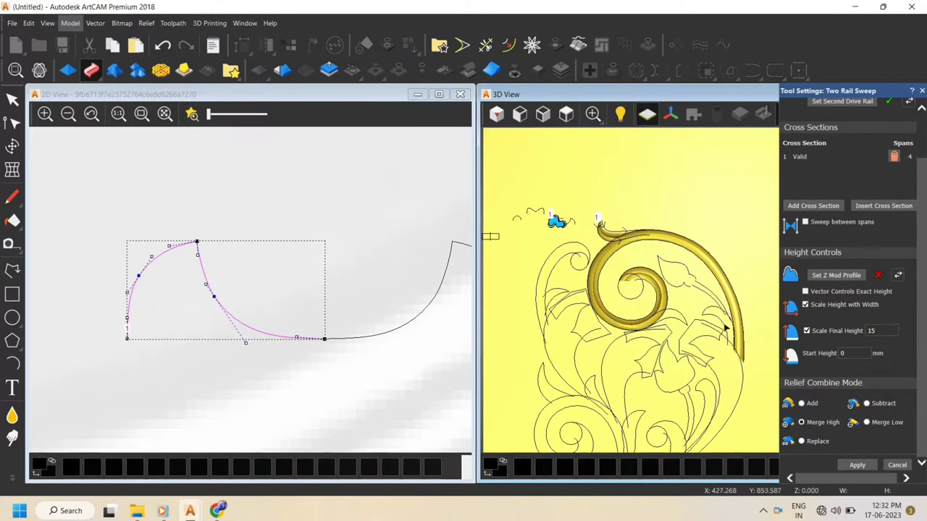
scroll(695, 290, down, 2)
scroll(714, 304, up, 2)
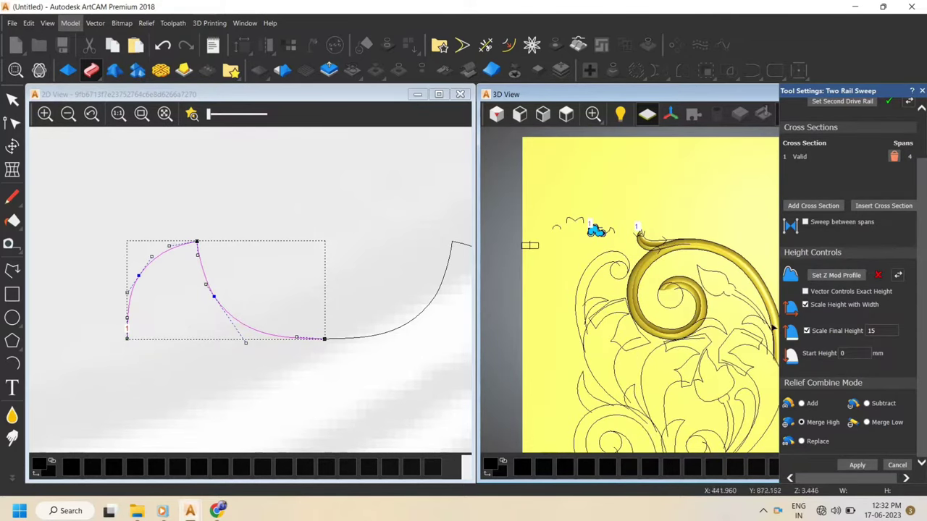
scroll(753, 331, down, 2)
scroll(732, 317, up, 3)
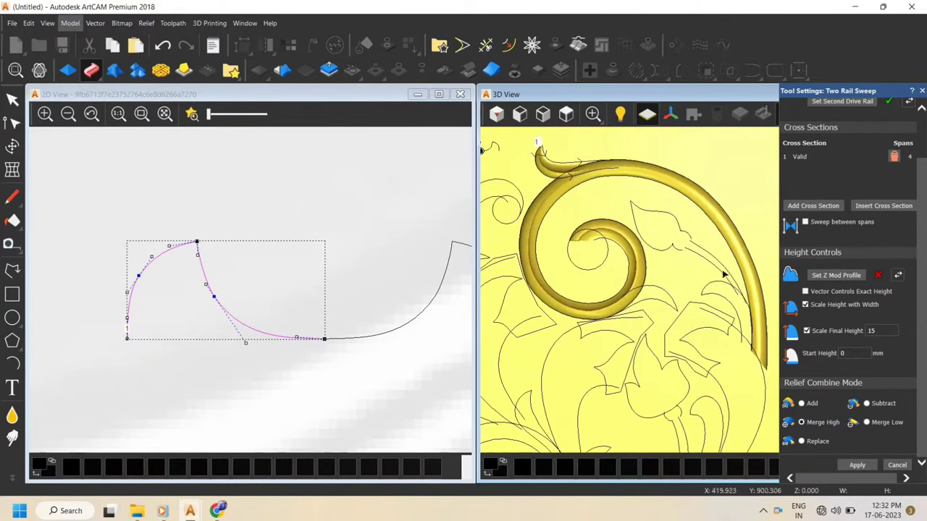
click(719, 284)
shift+click(730, 302)
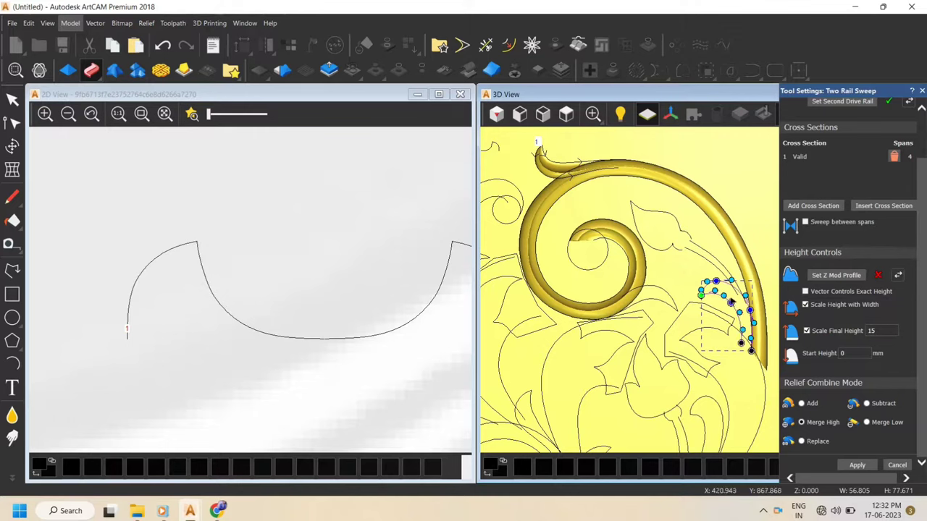
scroll(860, 169, up, 2)
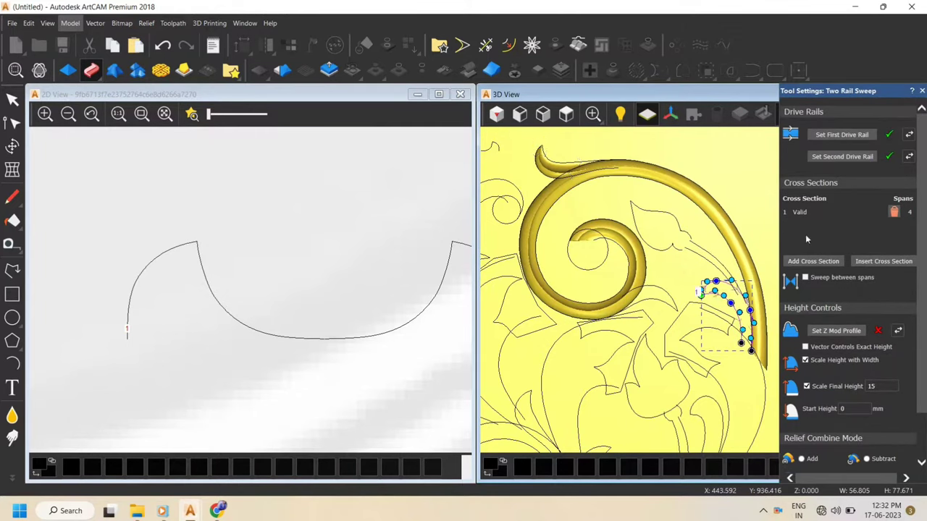
scroll(751, 326, up, 2)
scroll(752, 326, down, 2)
scroll(721, 285, up, 3)
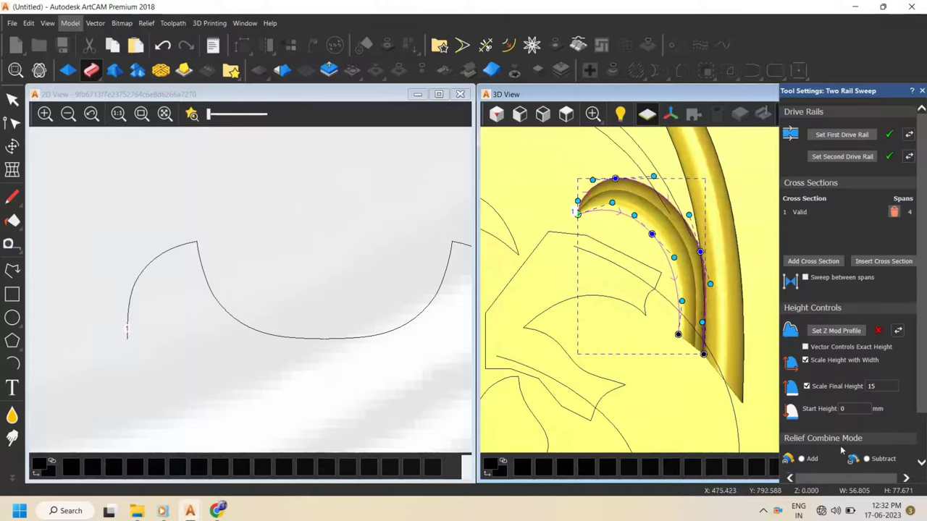
scroll(853, 446, down, 2)
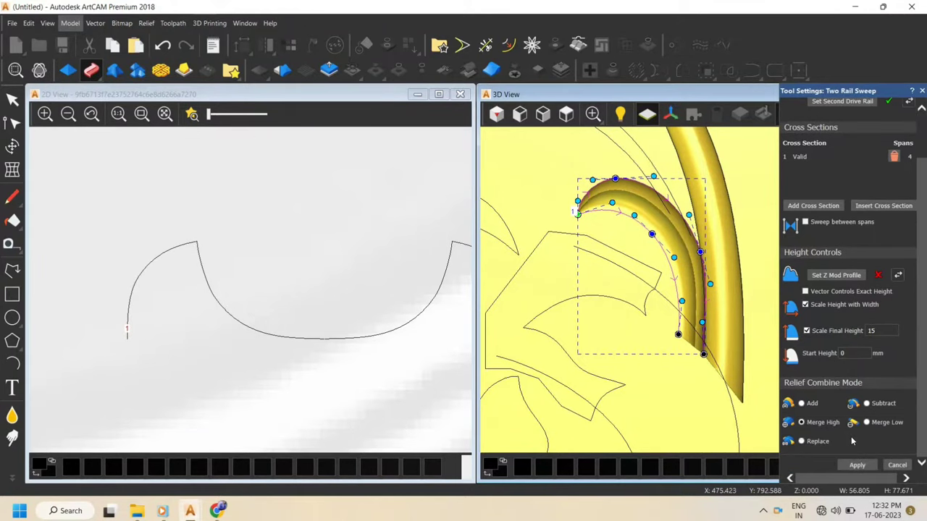
scroll(652, 264, down, 4)
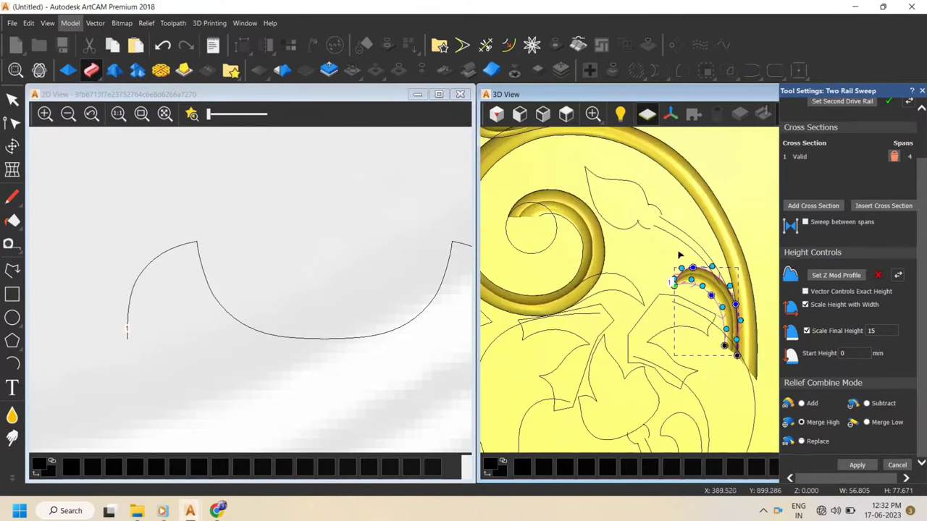
Set the two long curves of the curl beside the spiral as the first and second drive rails
scroll(691, 318, down, 2)
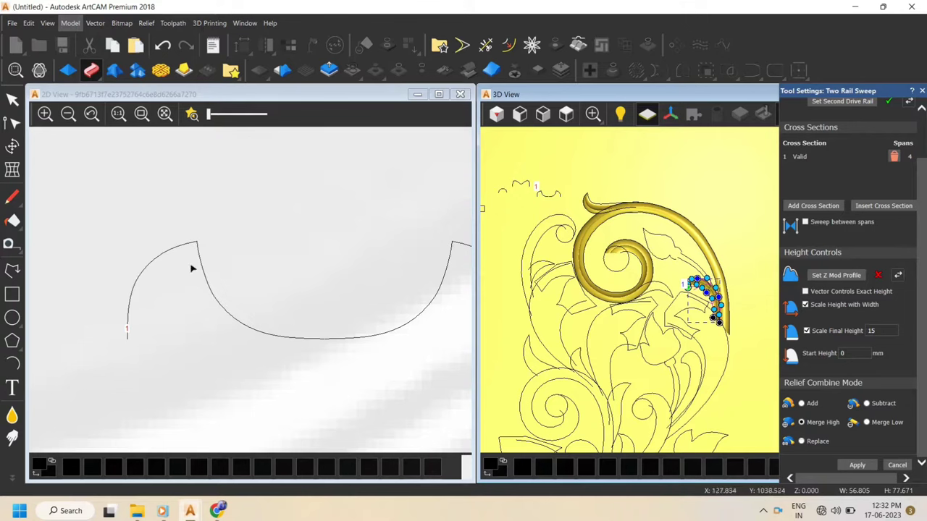
scroll(553, 236, up, 1)
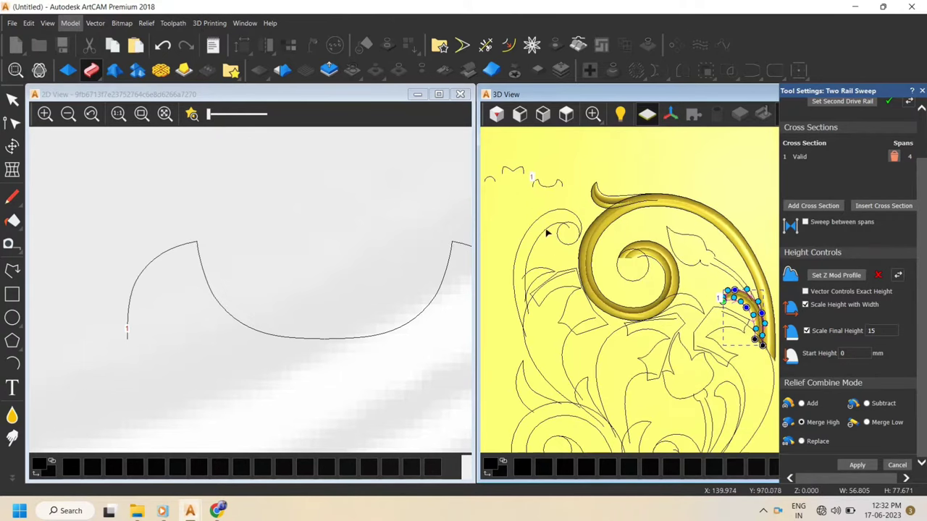
click(534, 229)
scroll(851, 182, up, 2)
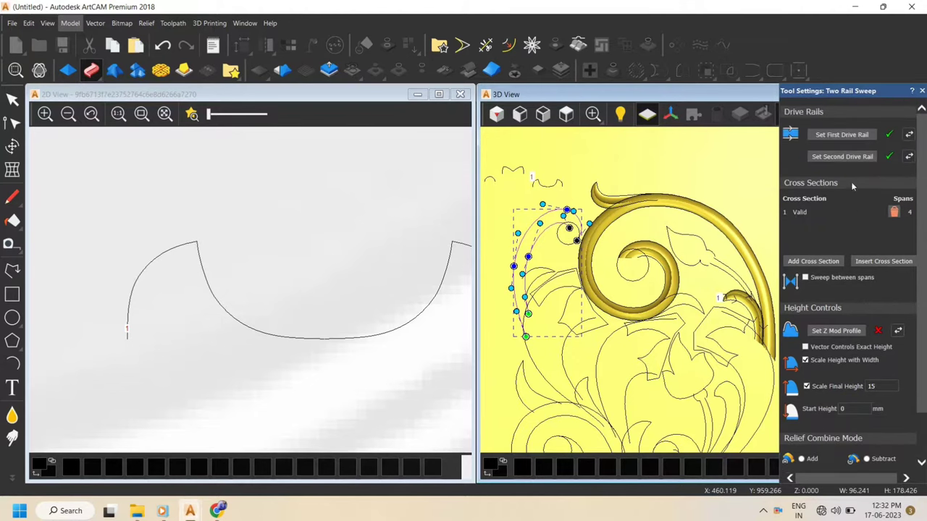
click(851, 137)
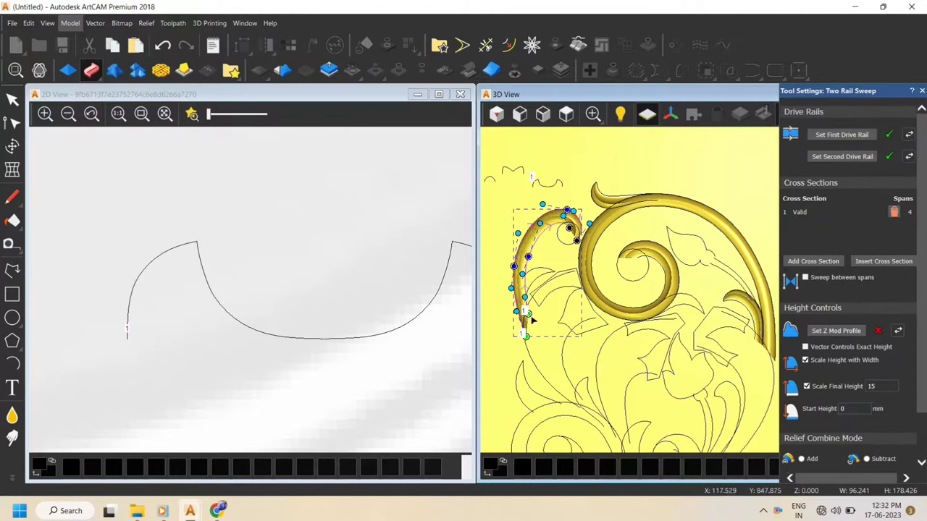
scroll(531, 324, up, 2)
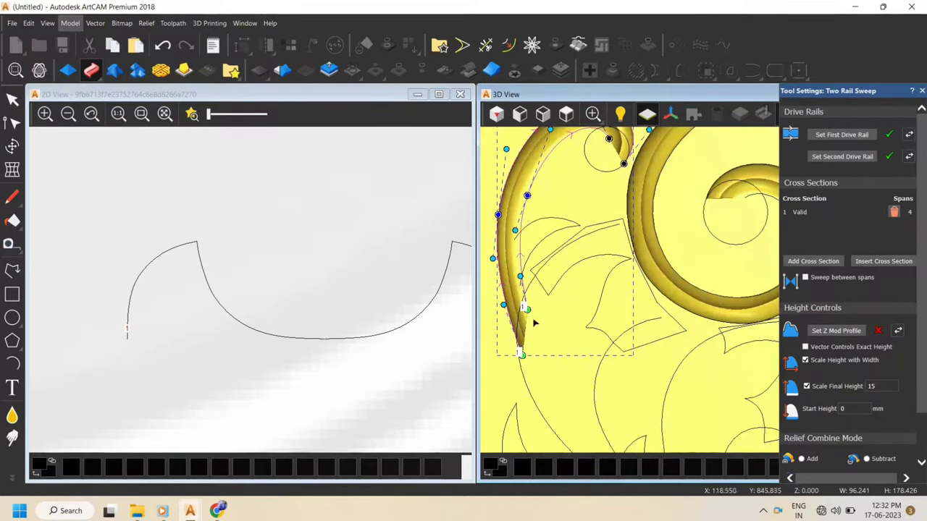
scroll(526, 285, down, 3)
scroll(373, 273, down, 5)
scroll(269, 319, up, 5)
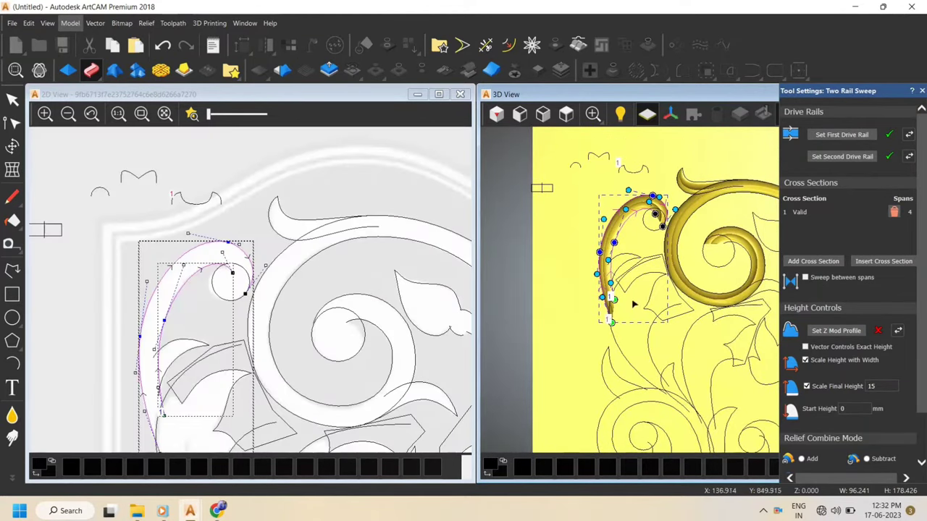
scroll(635, 304, up, 2)
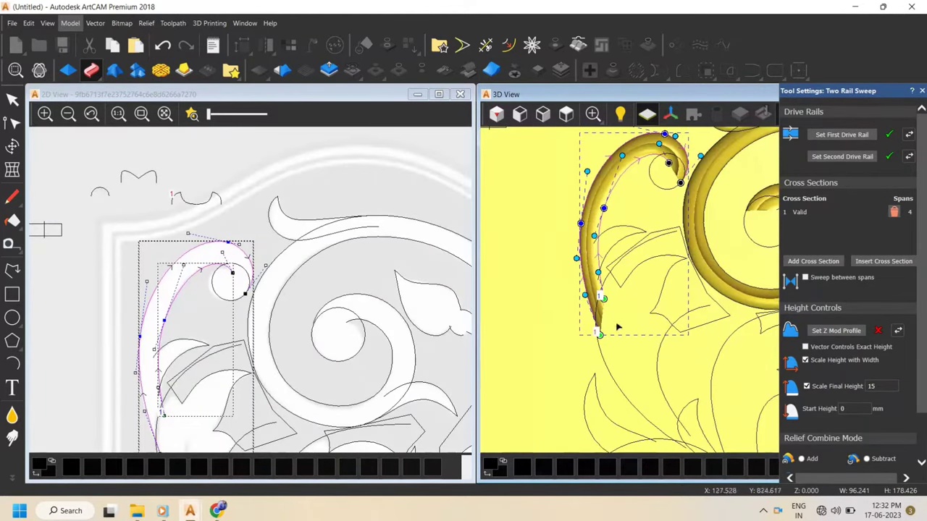
Add the small single-arch curve as the second cross section of the curl sweep
click(111, 195)
click(815, 262)
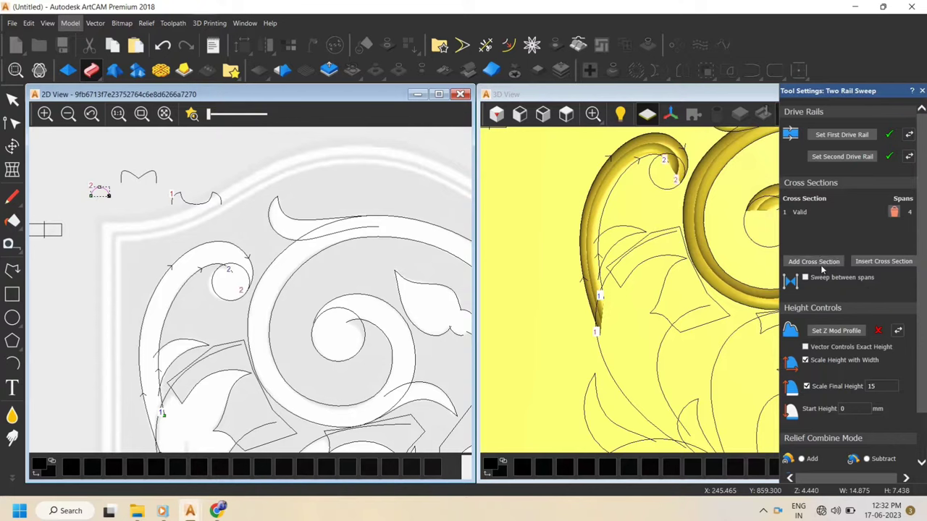
scroll(638, 158, up, 1)
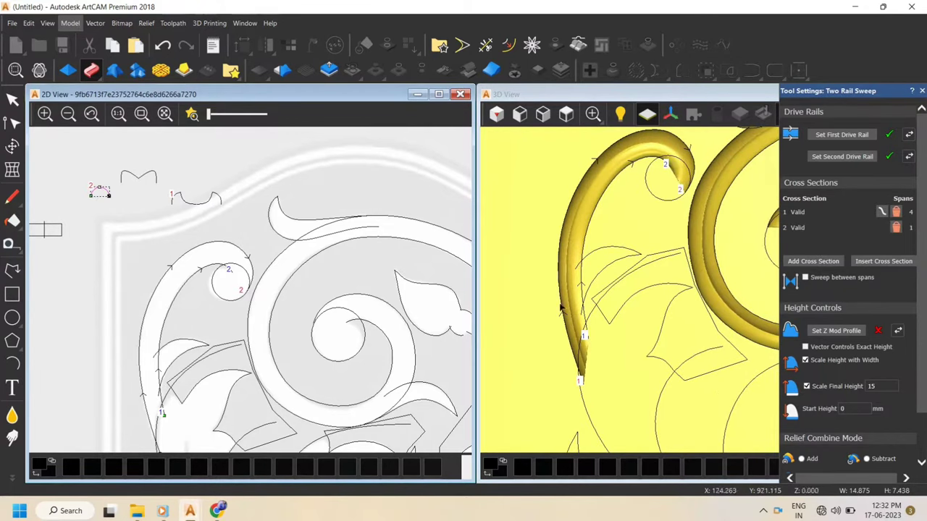
Reverse both drive rails of the curl so the arch profile falls at the stem end, and apply the sweep
click(909, 135)
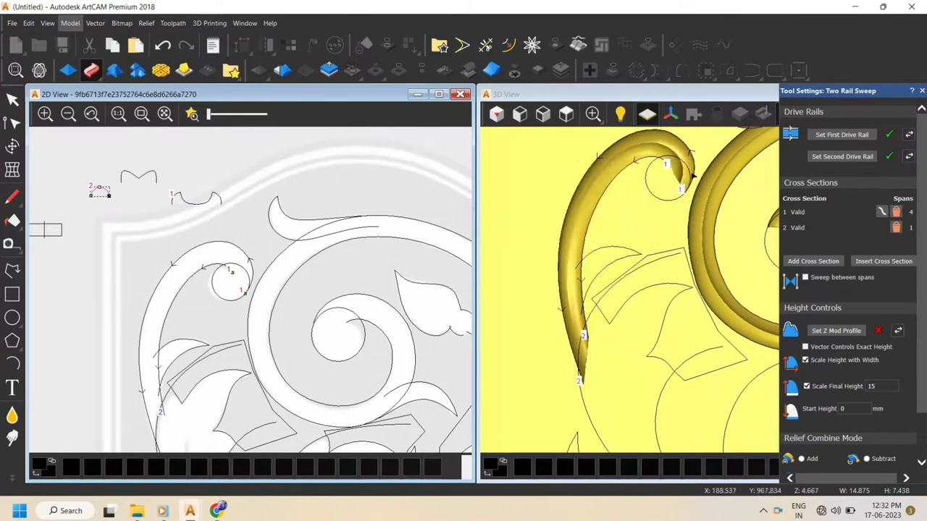
scroll(845, 428, down, 2)
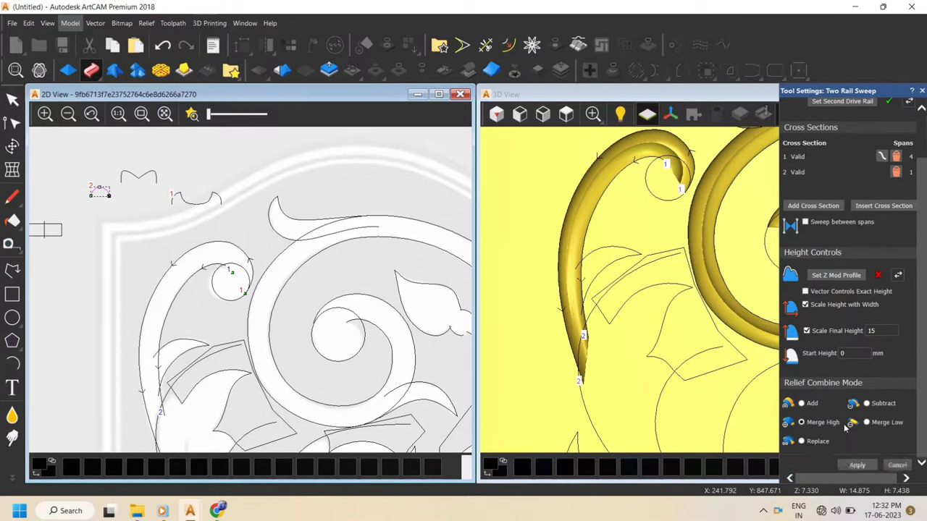
click(858, 467)
Set the two curves of the small pointed leaf inside the curl as drive rails and reverse the first rail
scroll(593, 335, down, 3)
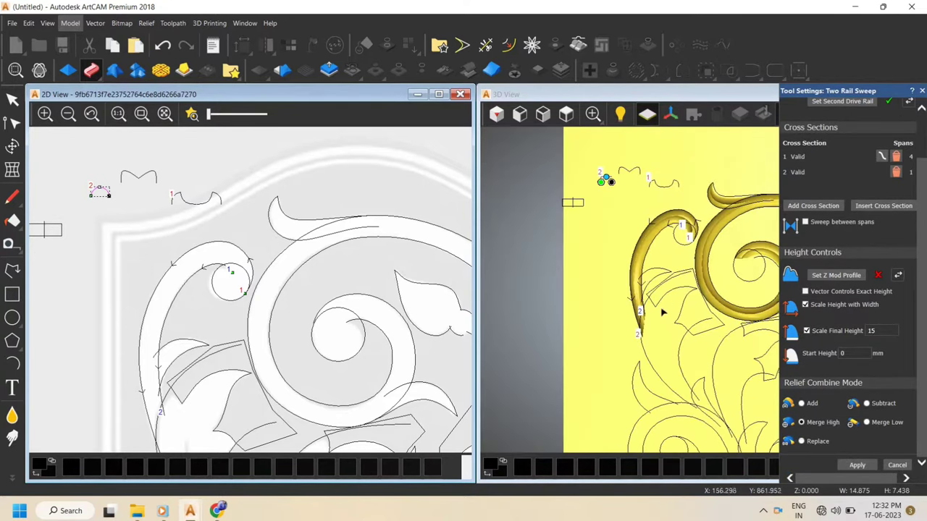
scroll(644, 253, up, 2)
click(644, 250)
shift+click(647, 266)
scroll(883, 182, up, 2)
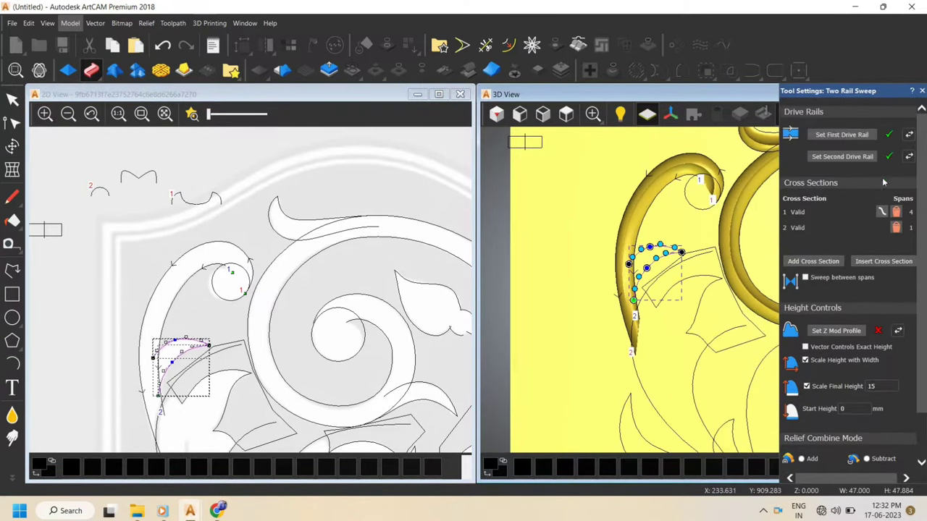
scroll(656, 267, up, 1)
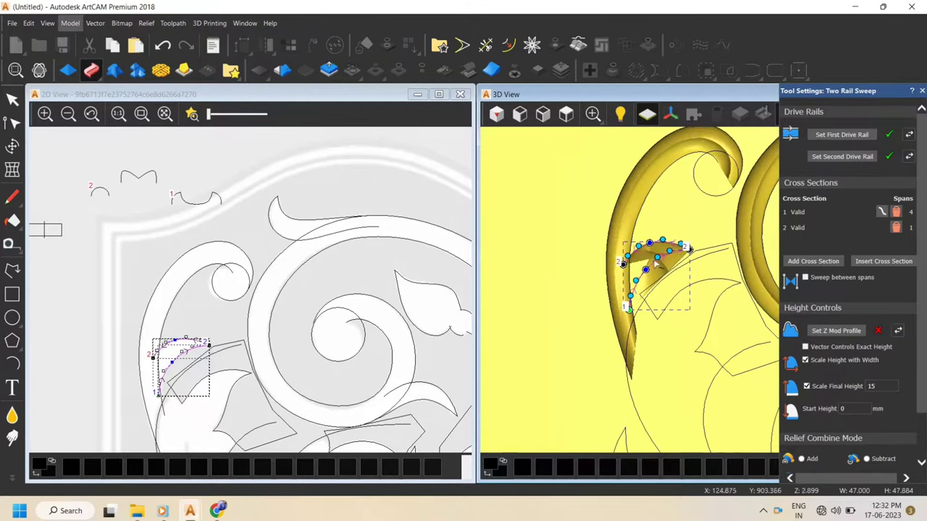
scroll(658, 233, up, 2)
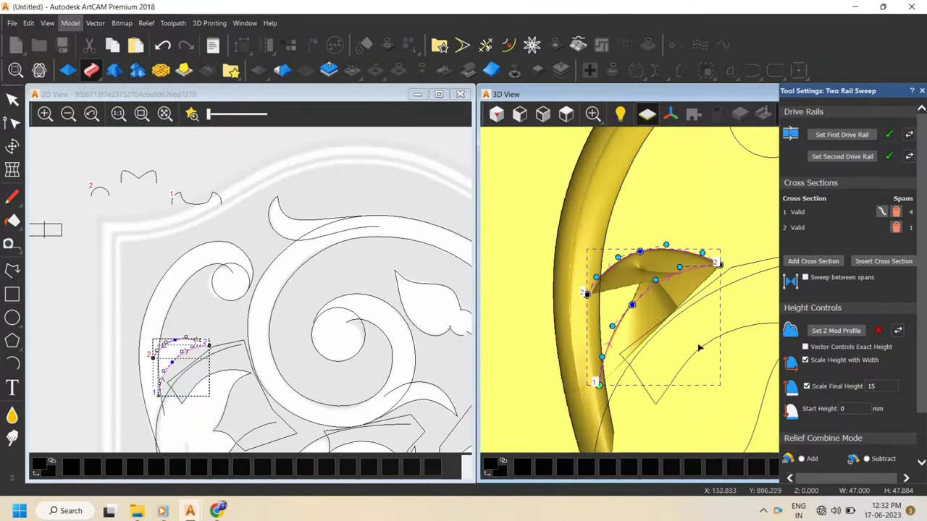
click(910, 138)
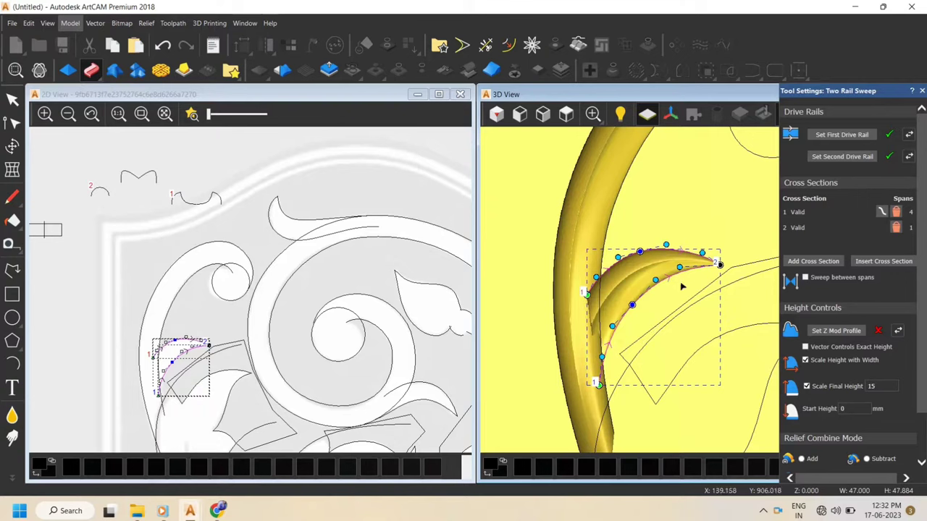
drag(664, 318, 639, 311)
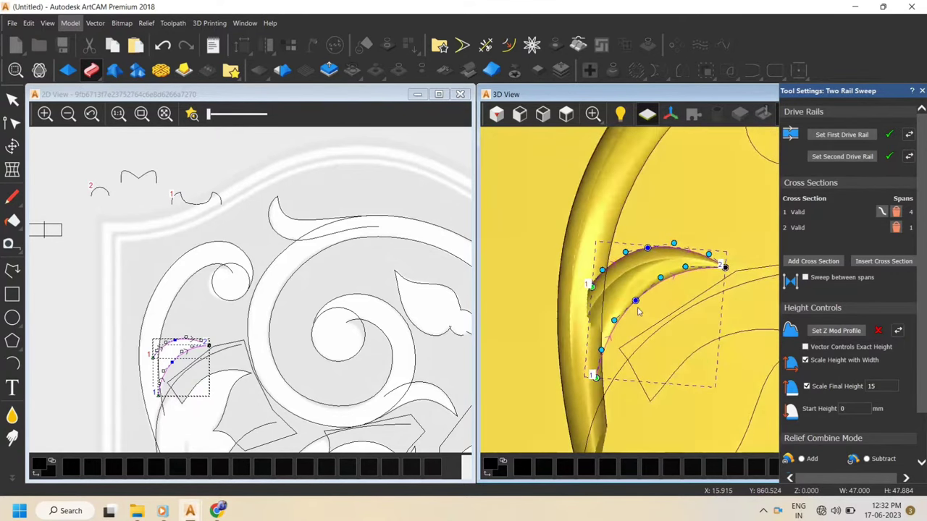
Replace the pointed leaf's two cross sections with the left half-profile curve and inspect the preview where it joins the curl
click(895, 212)
click(896, 212)
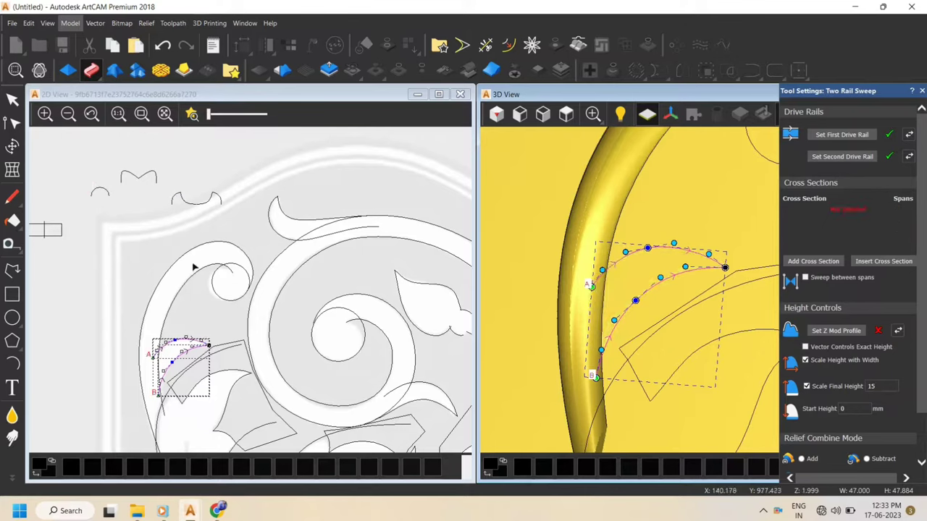
click(172, 200)
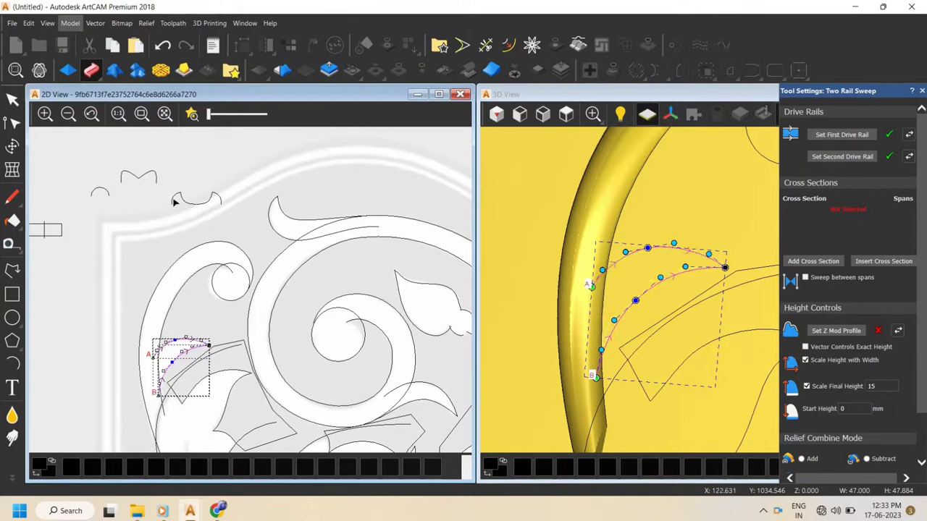
click(805, 263)
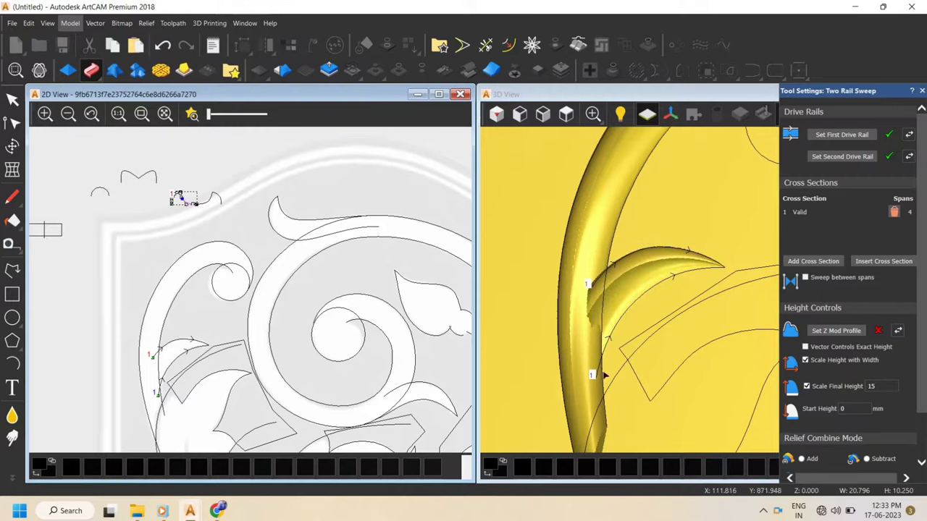
drag(605, 375, 661, 280)
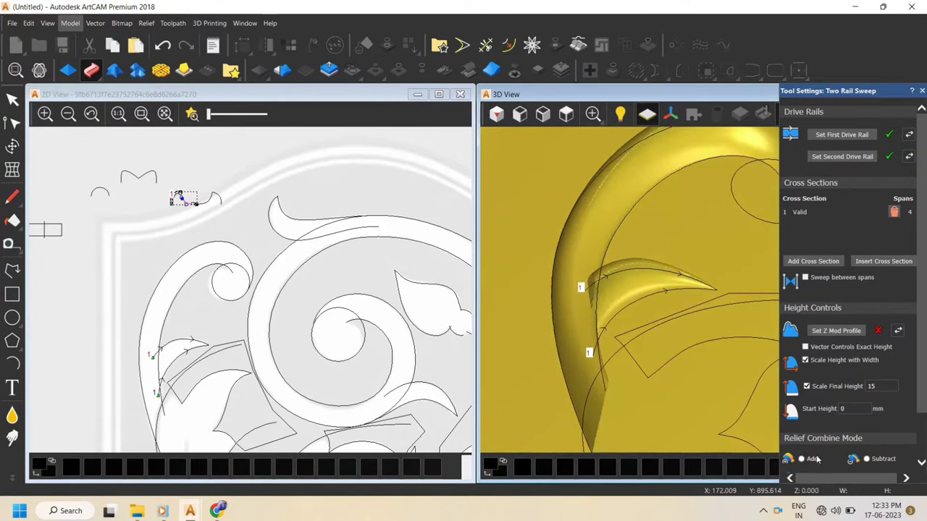
drag(654, 297, 656, 357)
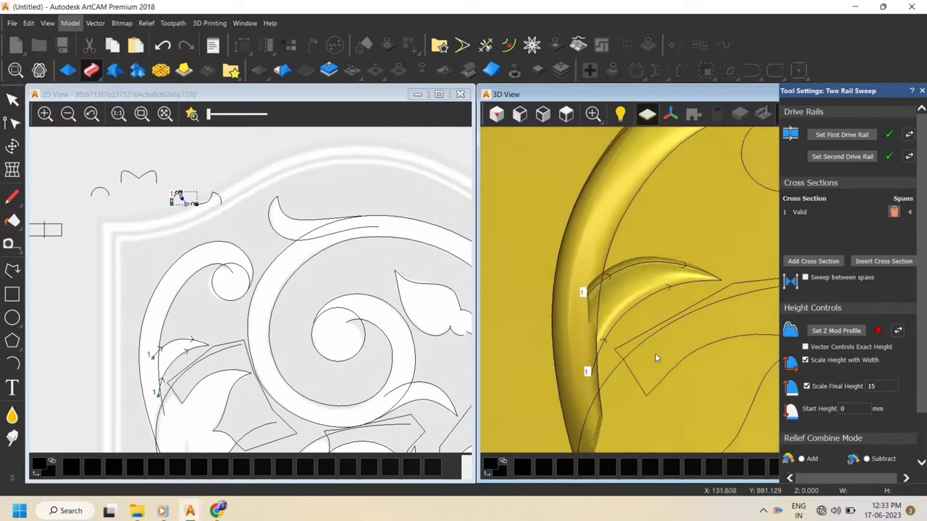
Examine the pointed leaf's sweep preview from above and leave the sweep without applying it
click(566, 114)
scroll(714, 221, up, 6)
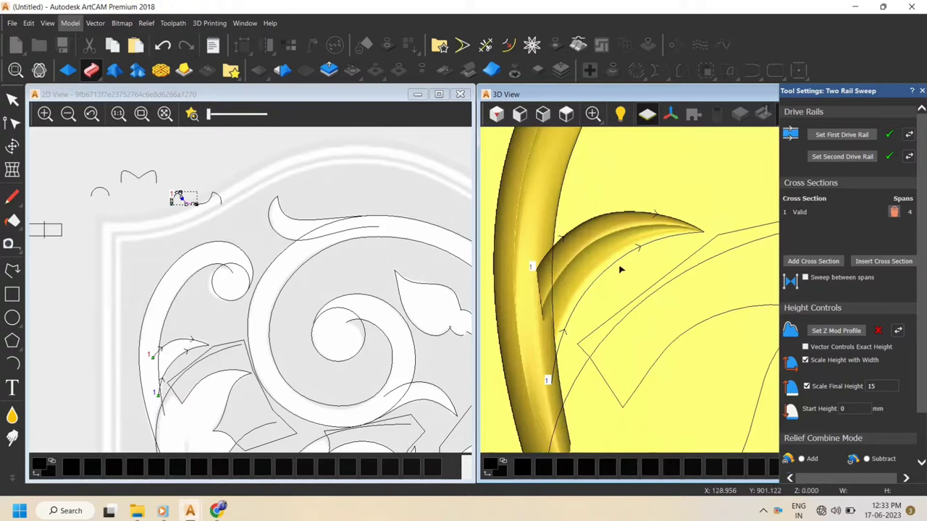
scroll(556, 274, down, 4)
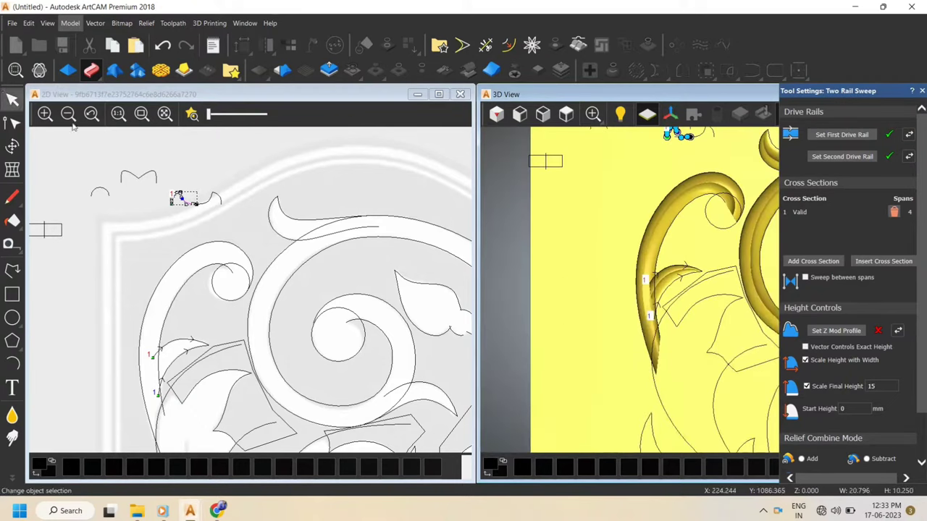
click(13, 100)
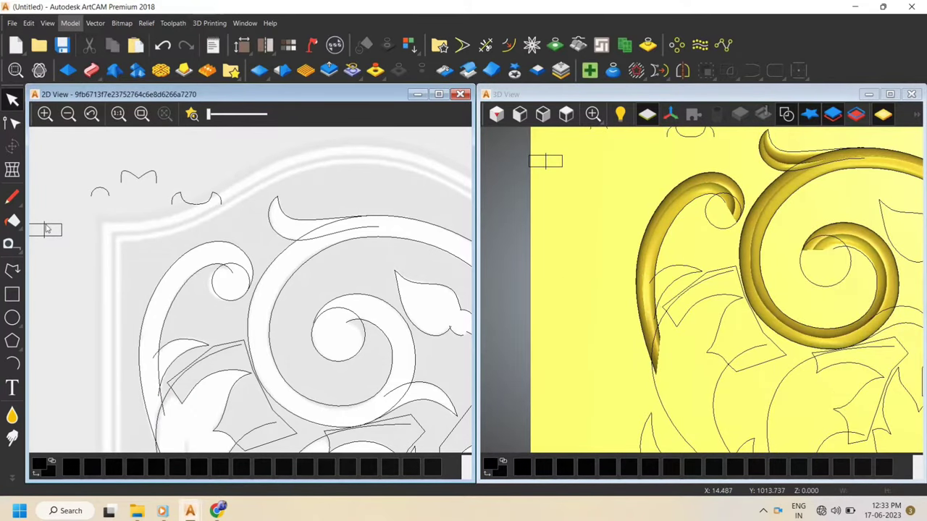
Move the small rectangle off the vertical line and trace a ramp polyline inside it, about 16 mm wide, rising diagonally and dropping vertically
scroll(47, 229, up, 3)
drag(50, 223, 335, 241)
click(12, 269)
scroll(247, 291, up, 2)
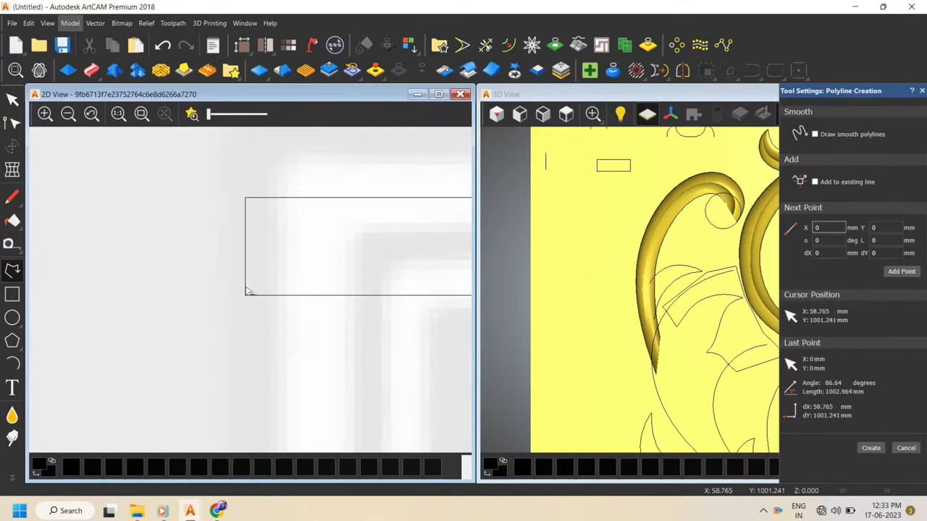
click(245, 293)
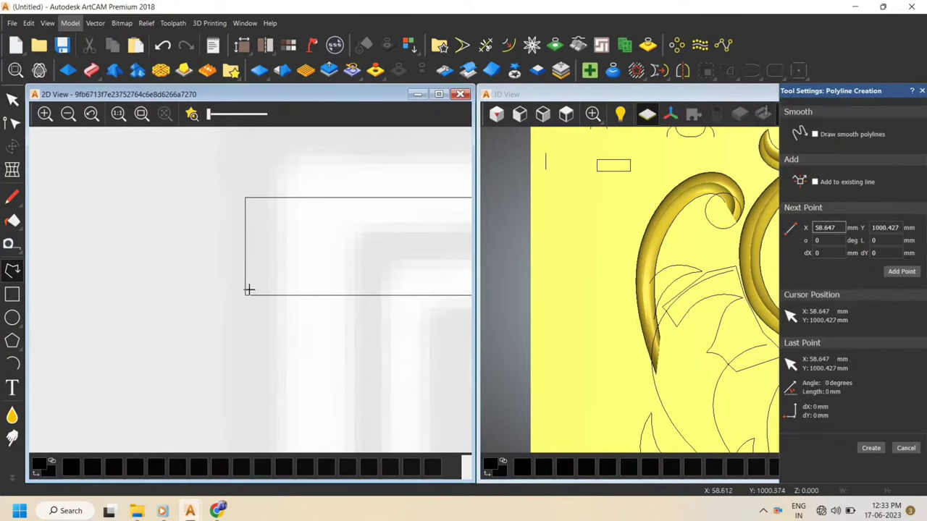
click(395, 199)
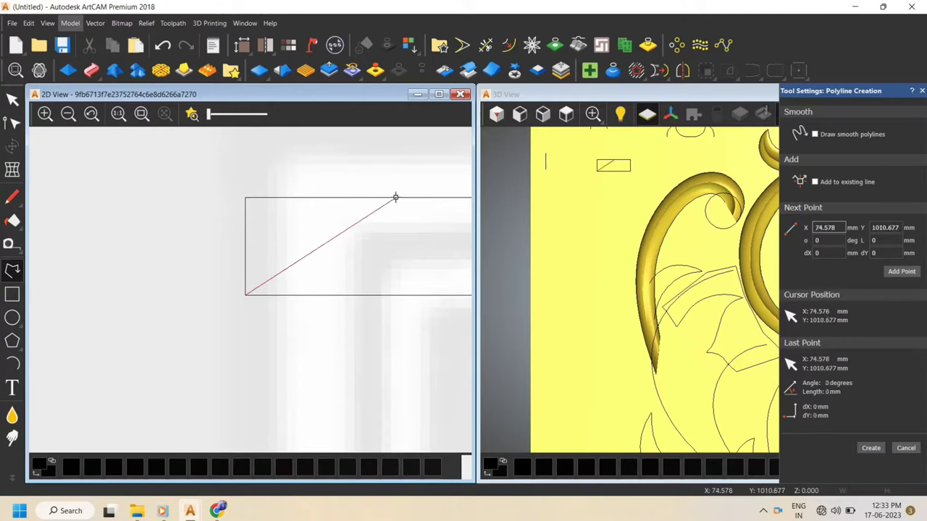
click(397, 296)
right_click(396, 296)
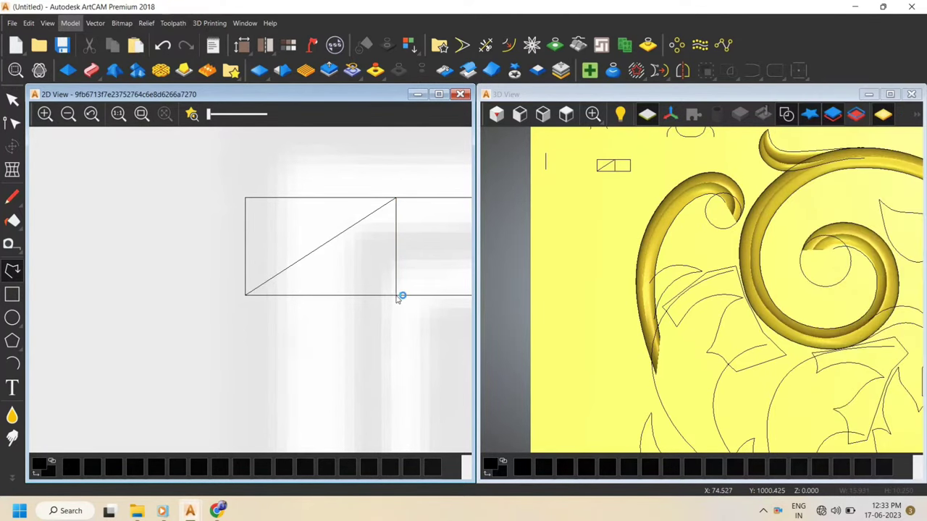
Move the ramp polyline out of the rectangle to the blank area above the half-profile curves
scroll(398, 296, down, 6)
scroll(166, 292, up, 5)
scroll(186, 300, down, 5)
scroll(182, 295, up, 6)
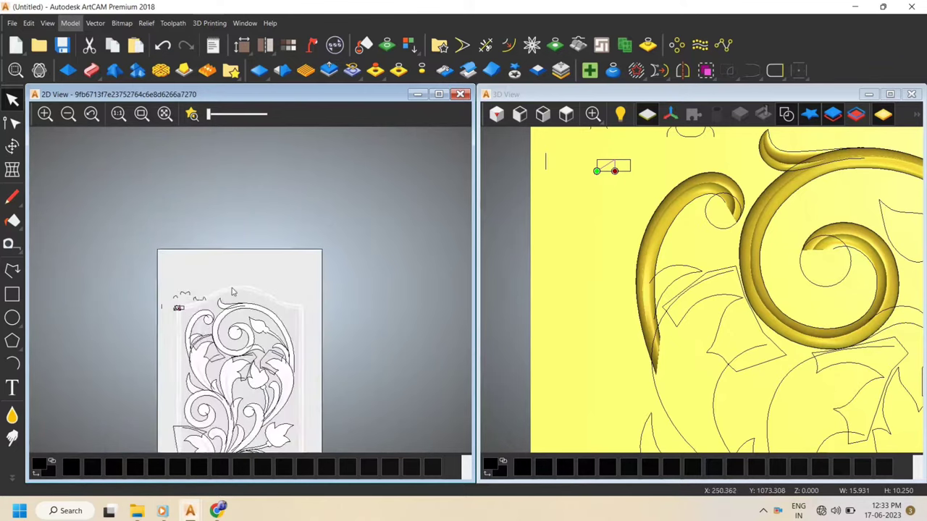
scroll(80, 366, up, 2)
drag(84, 358, 301, 215)
click(368, 177)
middle_drag(388, 191, 254, 279)
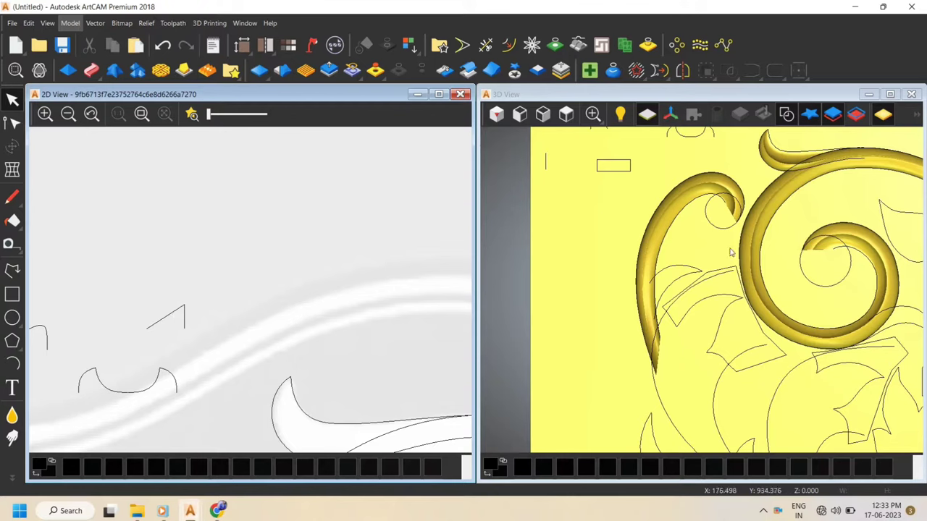
Start a two rail sweep on the small pointed leaf's two curves with the left half-profile curve as cross section
click(678, 268)
click(672, 267)
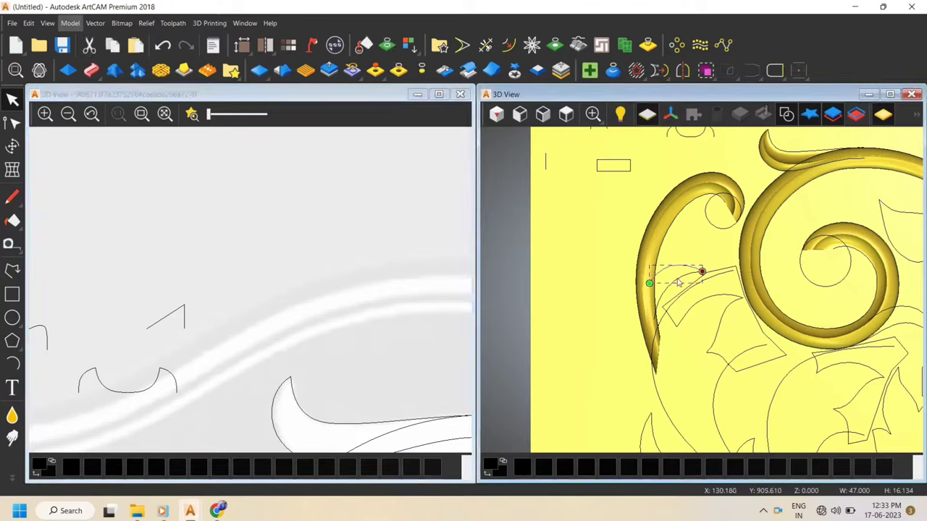
click(669, 285)
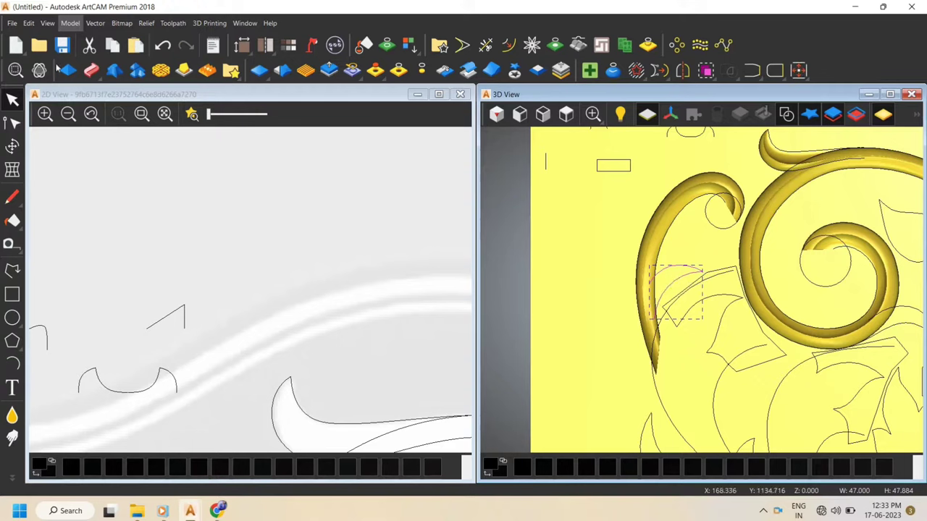
click(90, 71)
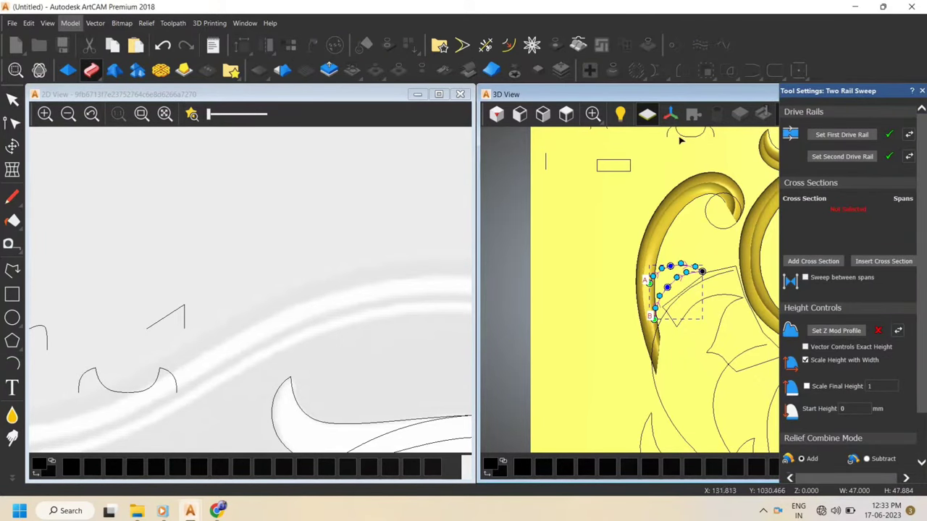
click(108, 389)
click(109, 388)
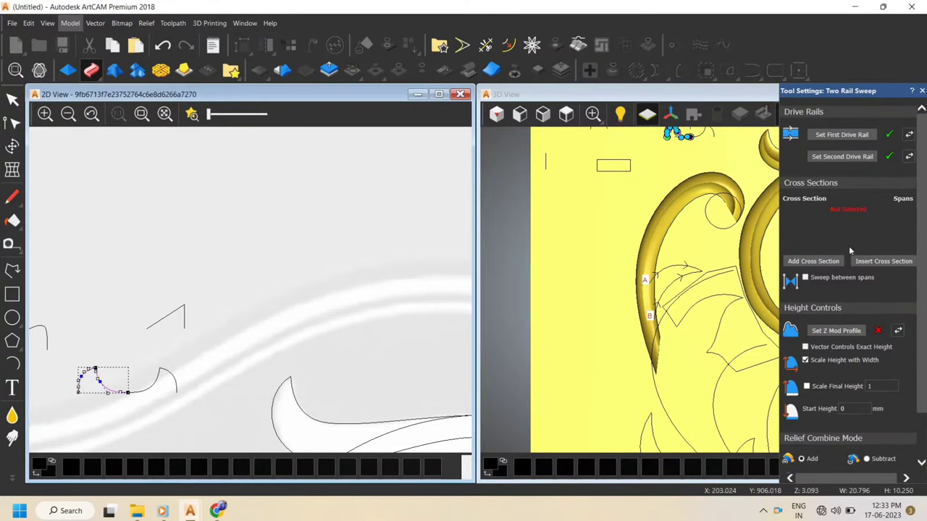
click(804, 263)
Set the leaf sweep's relief combine mode to Merge High and inspect its join with the curl
scroll(181, 315, down, 2)
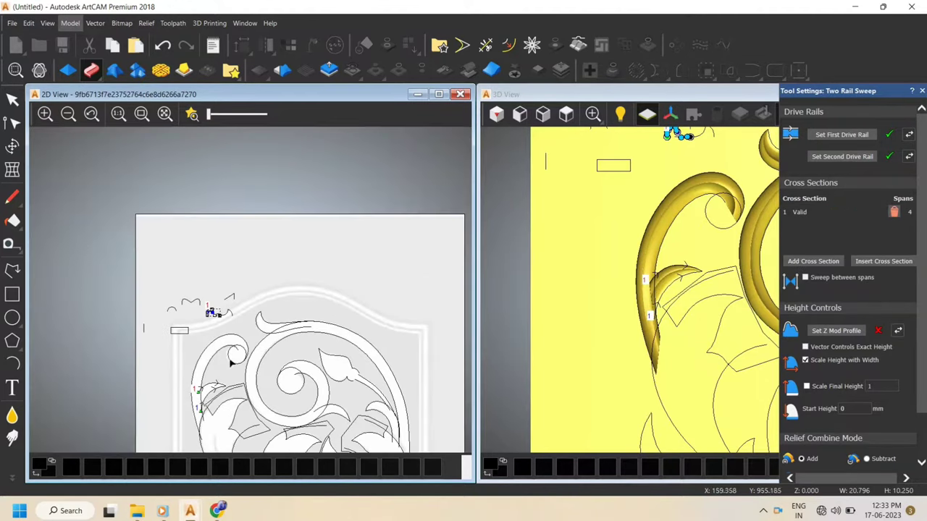
scroll(272, 292, up, 2)
scroll(693, 295, up, 2)
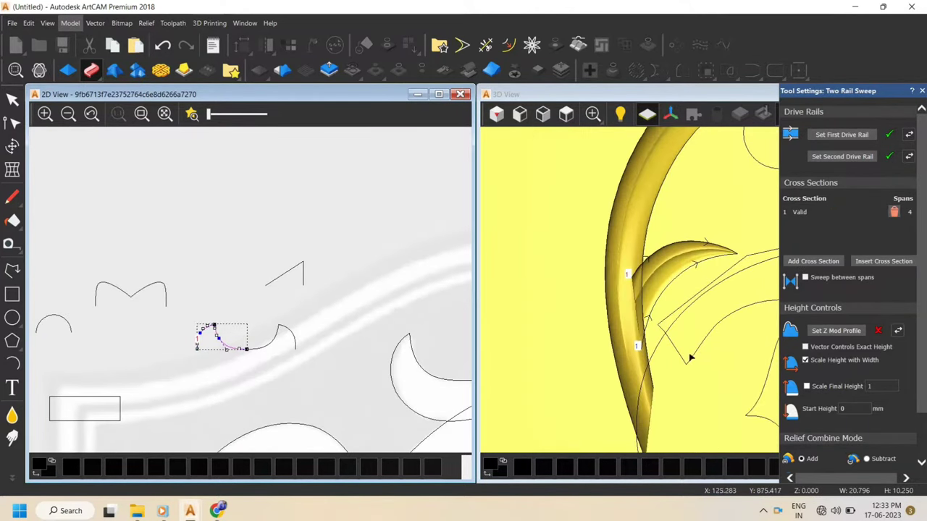
drag(647, 341, 688, 271)
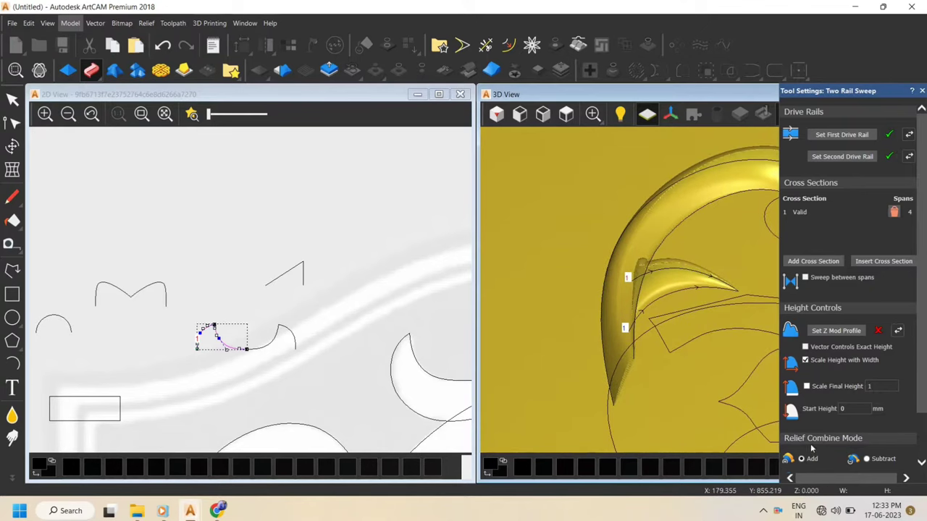
scroll(811, 449, down, 2)
scroll(655, 281, up, 2)
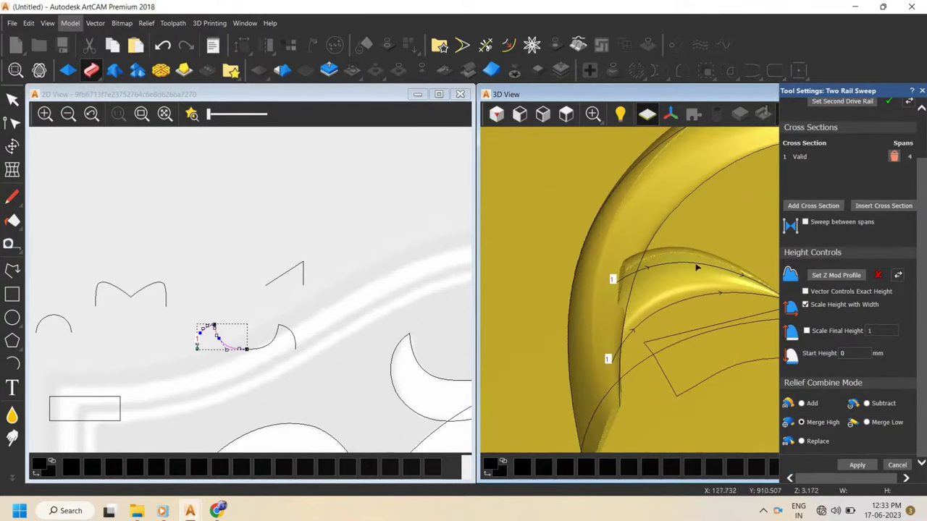
Set the ramp polyline as the leaf sweep's Z Mod Profile and inspect the preview at the stem
click(276, 285)
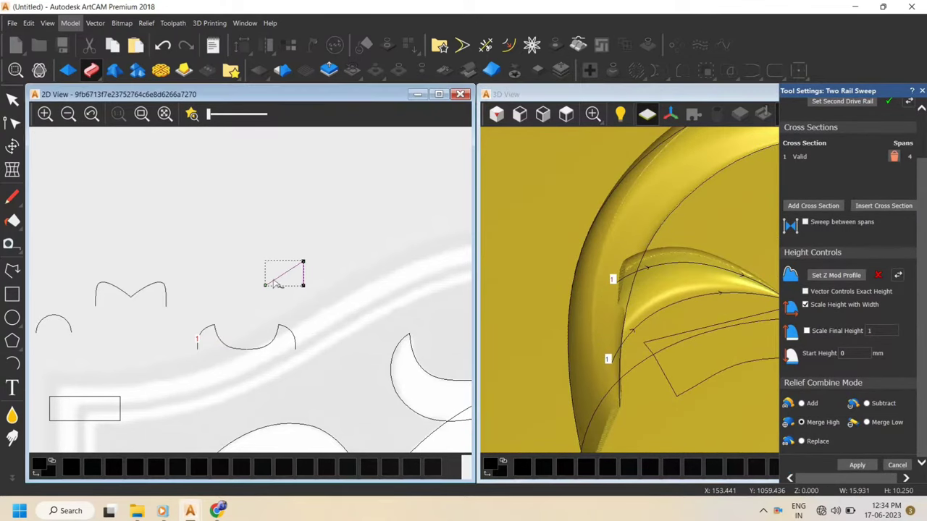
click(832, 276)
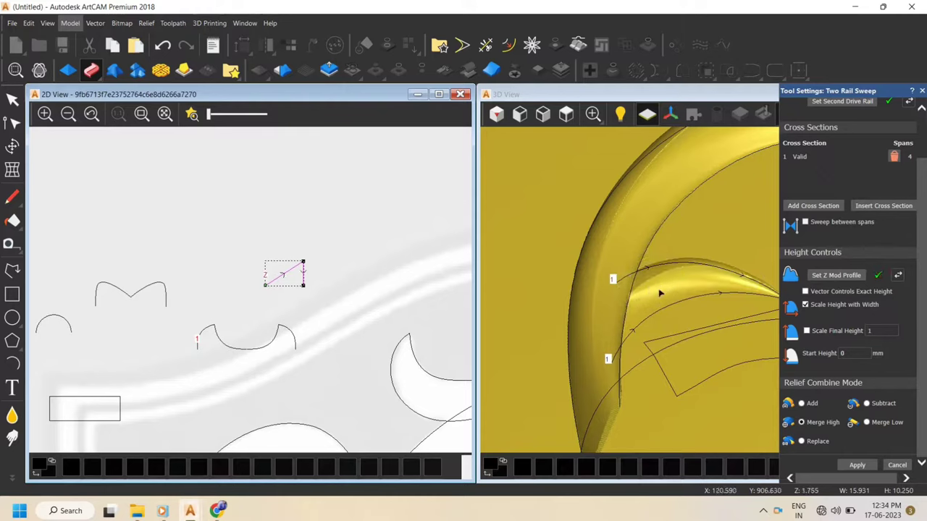
scroll(670, 288, down, 2)
scroll(691, 277, up, 3)
drag(720, 321, 729, 288)
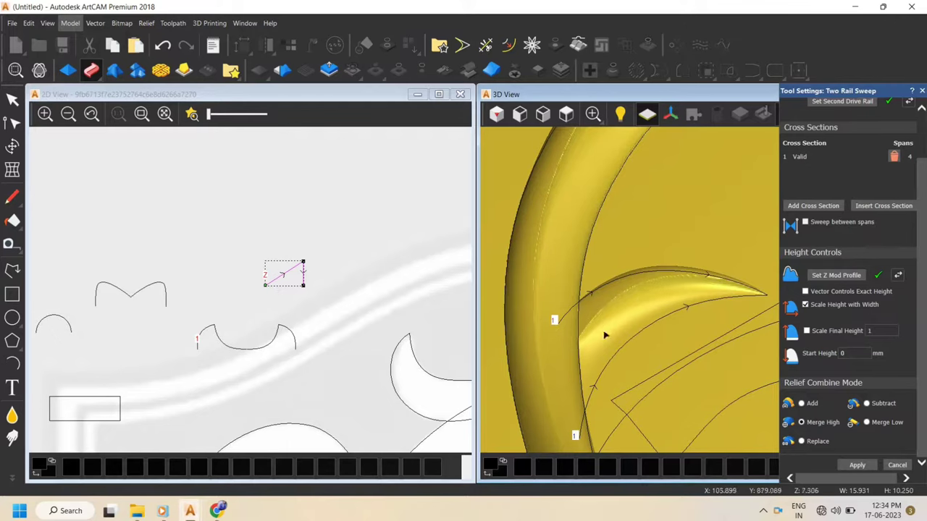
drag(619, 354, 683, 306)
Reshape the ramp polyline to rise vertically at its start before sloping up, and apply the leaf sweep
scroll(275, 281, up, 5)
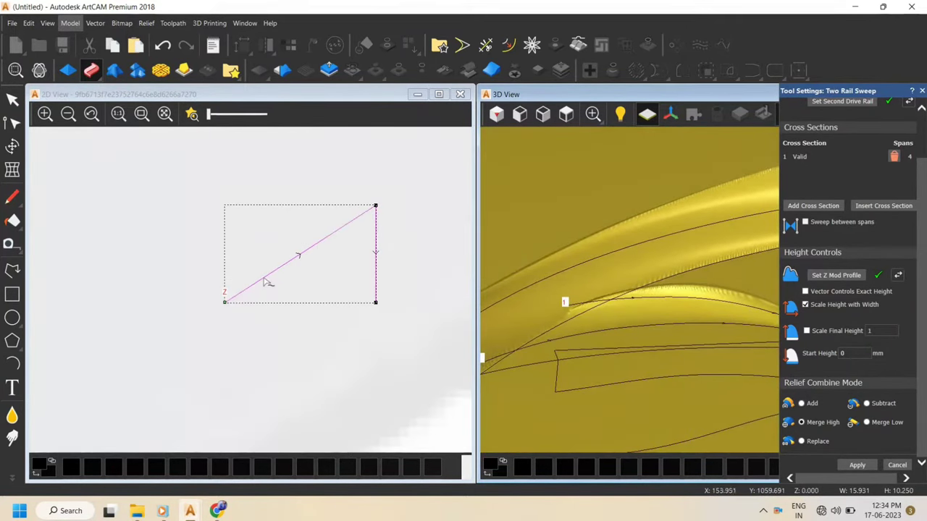
click(262, 281)
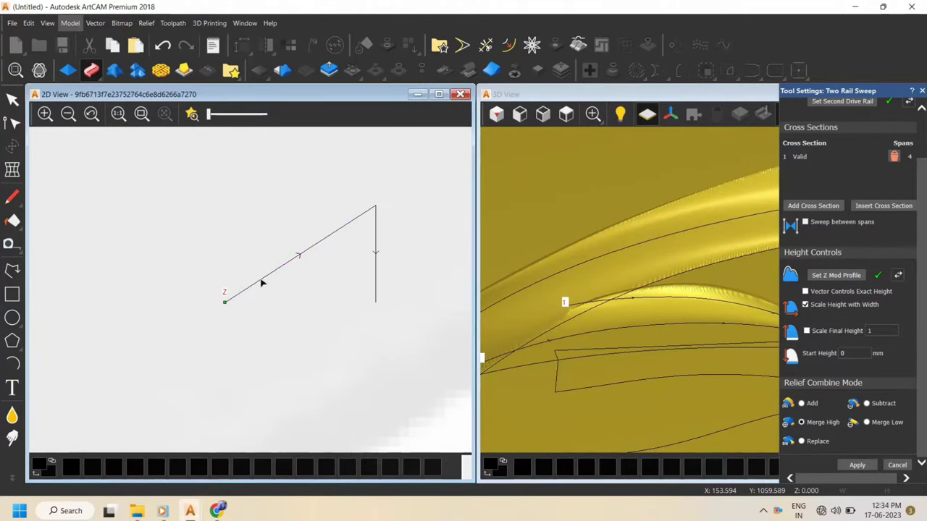
drag(261, 280, 225, 263)
drag(525, 309, 688, 358)
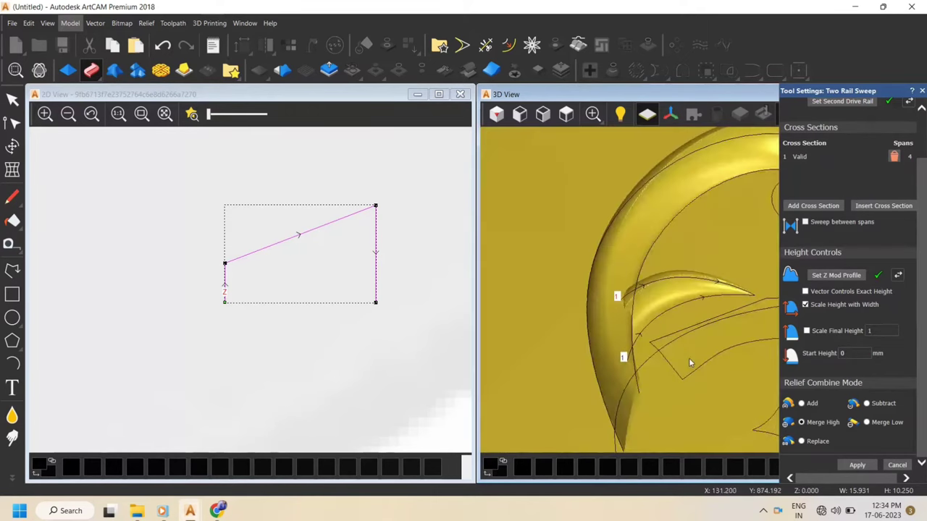
click(864, 465)
click(897, 465)
Examine the finished sweeps, the profile curves and the remaining scroll curves across the whole panel
click(566, 116)
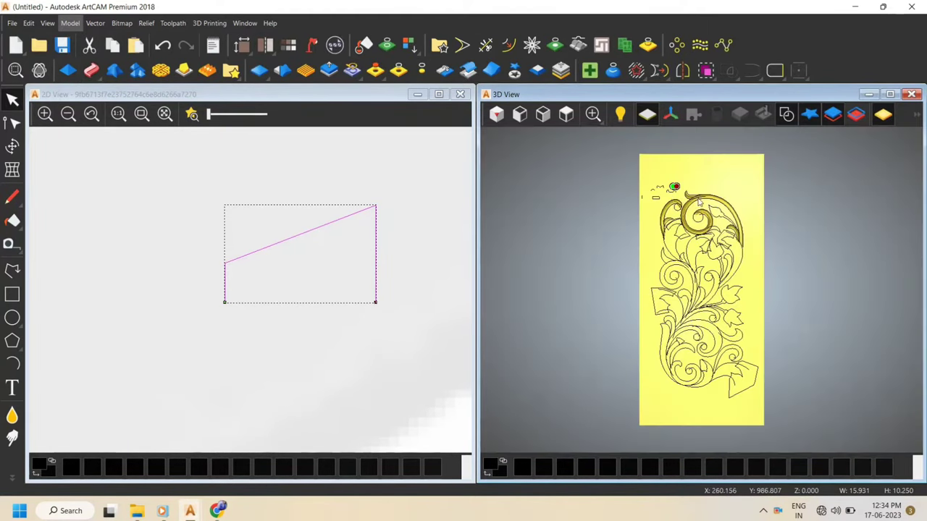
scroll(698, 196, up, 3)
click(688, 159)
scroll(291, 316, down, 6)
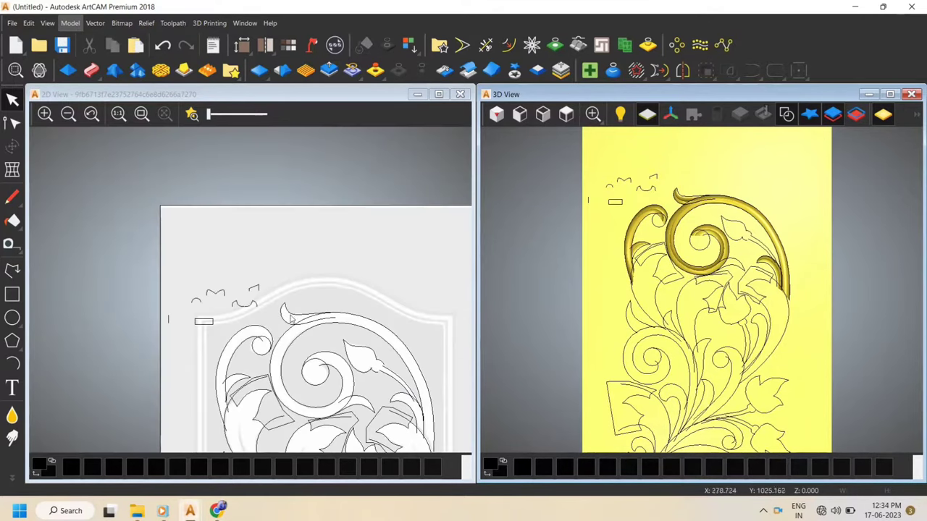
scroll(212, 309, up, 2)
scroll(388, 384, down, 4)
scroll(255, 308, up, 3)
scroll(229, 281, up, 2)
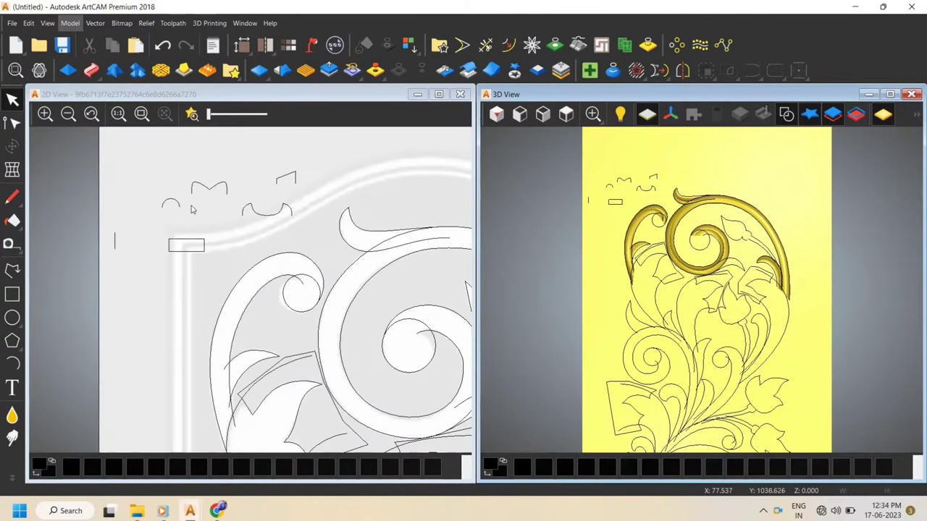
scroll(673, 275, up, 4)
scroll(783, 292, down, 3)
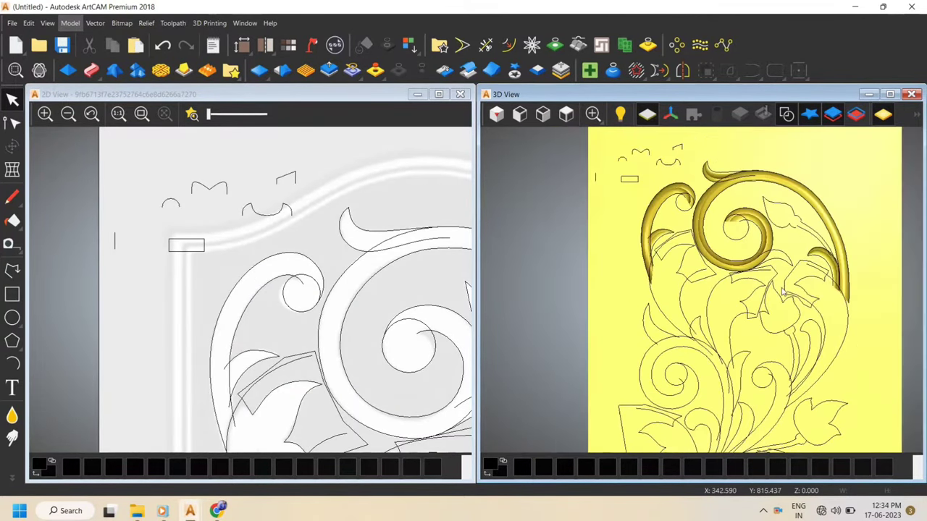
scroll(833, 352, down, 2)
scroll(657, 291, up, 3)
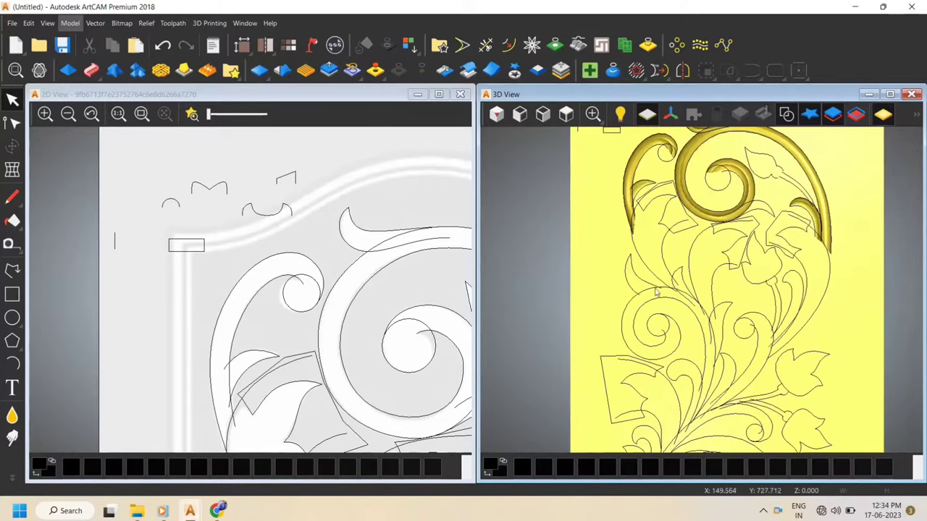
Start a two rail sweep on the lower-left spiral's curves, reverse the second rail and add the left half-profile curve as cross section
click(625, 311)
scroll(625, 312, up, 1)
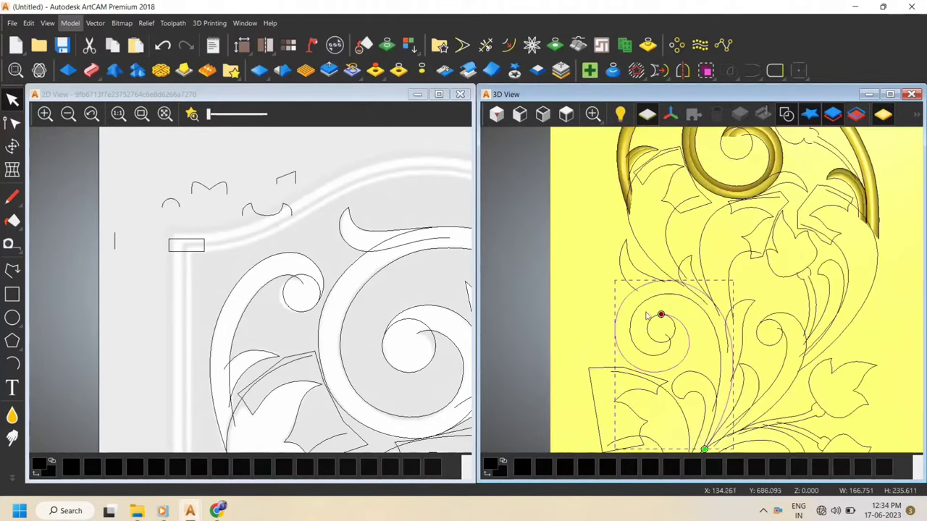
click(92, 69)
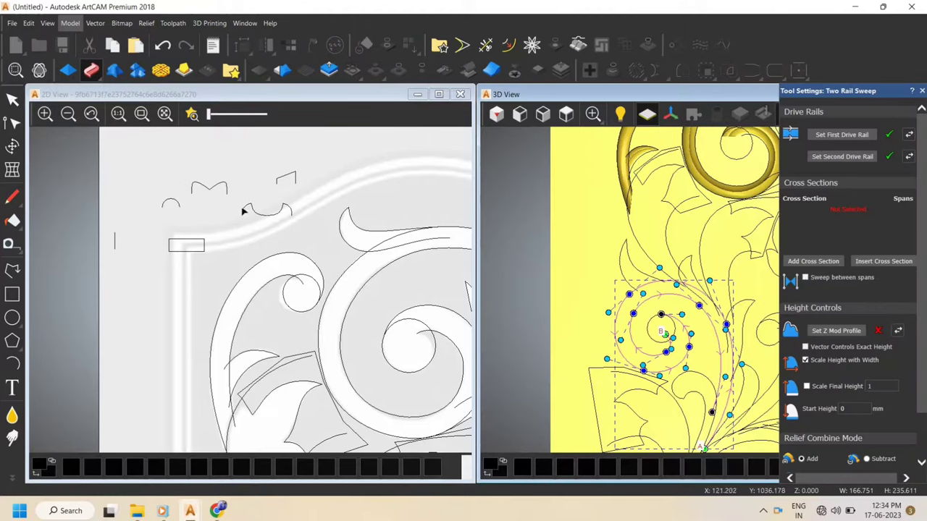
click(245, 210)
click(794, 262)
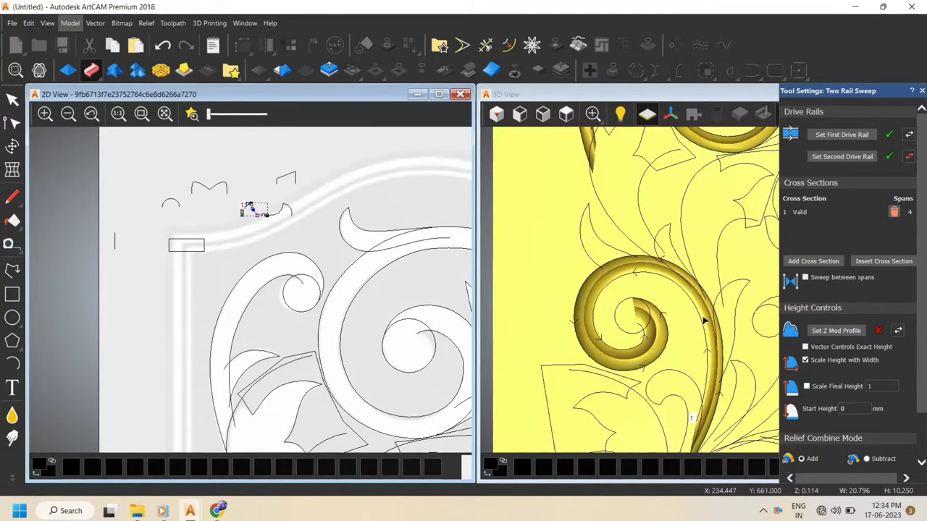
scroll(703, 320, down, 2)
scroll(716, 396, up, 6)
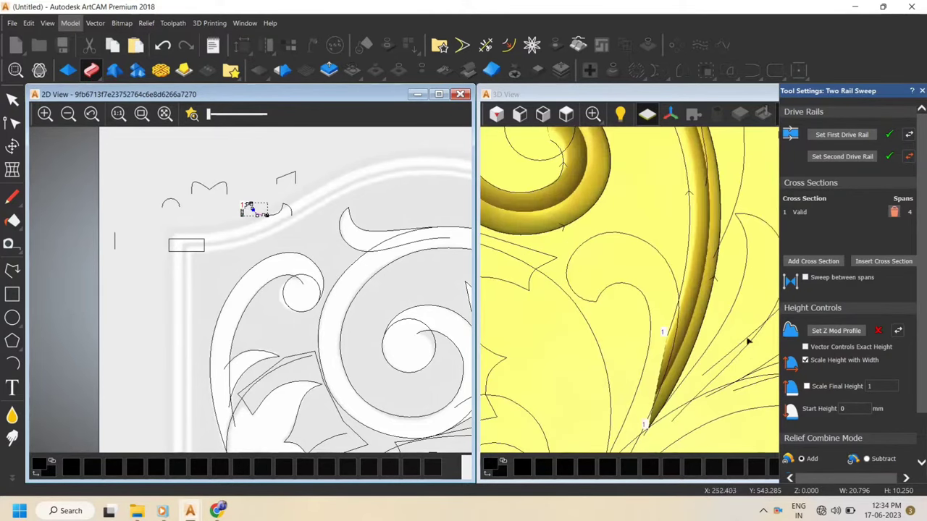
Add the small arch curve as the spiral sweep's second cross section and reverse the direction of both drive rails
click(180, 205)
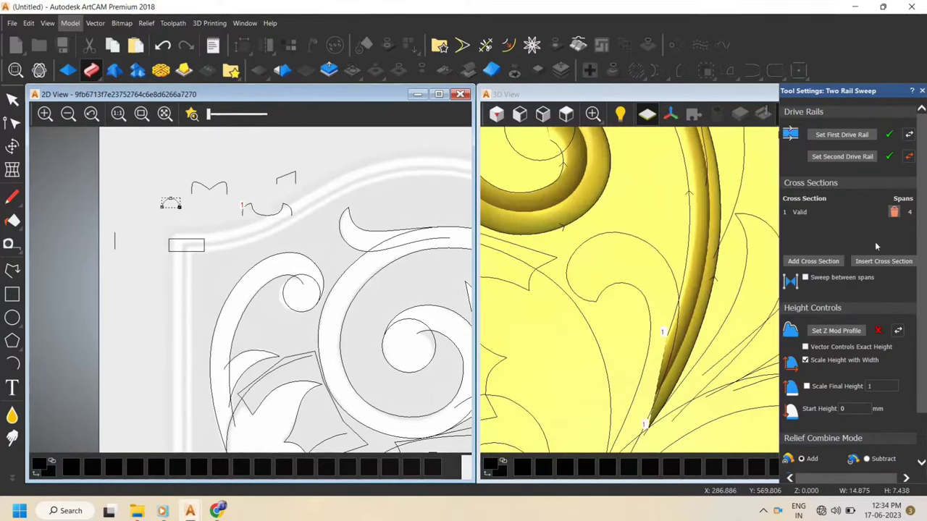
click(813, 261)
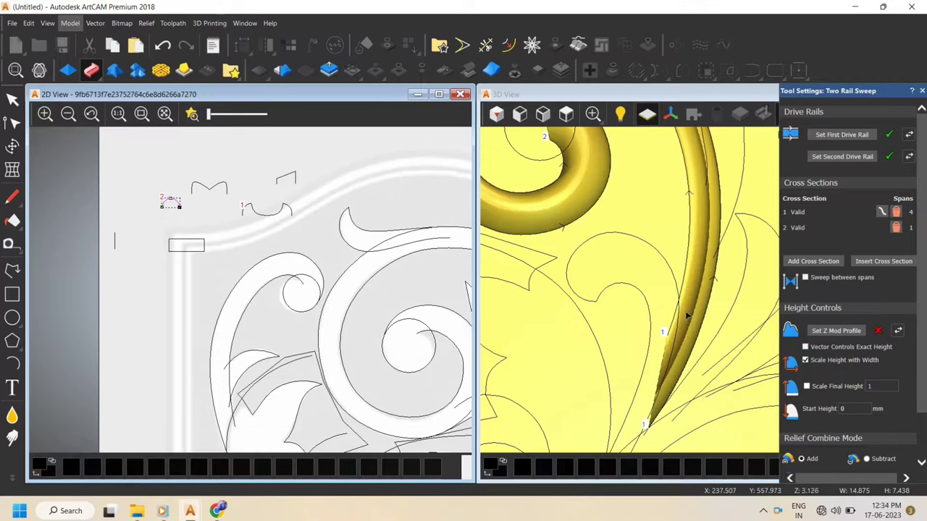
scroll(691, 290, down, 3)
scroll(619, 196, up, 3)
click(910, 156)
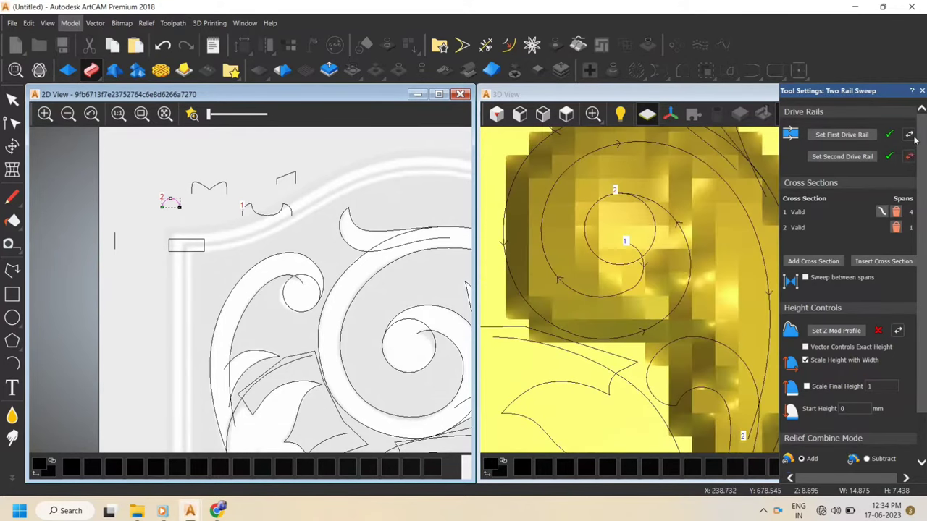
click(911, 138)
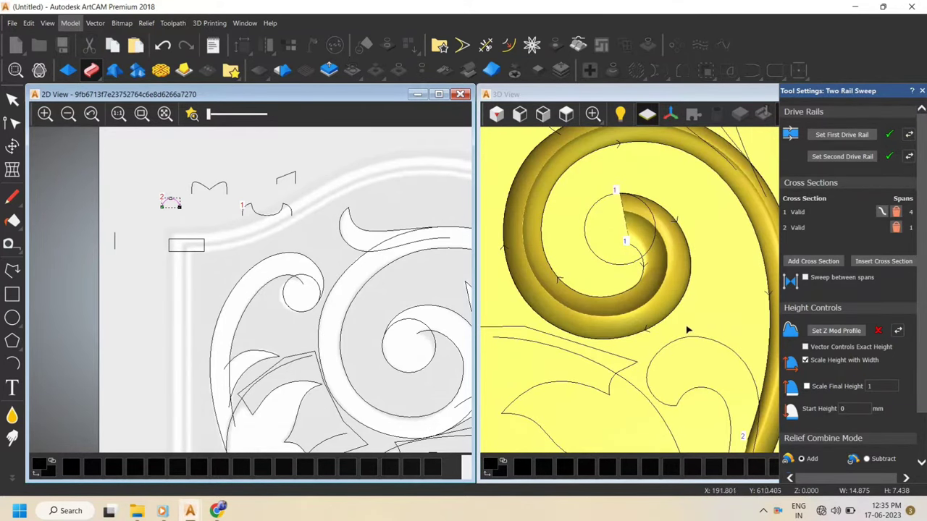
scroll(701, 355, down, 3)
scroll(748, 331, up, 4)
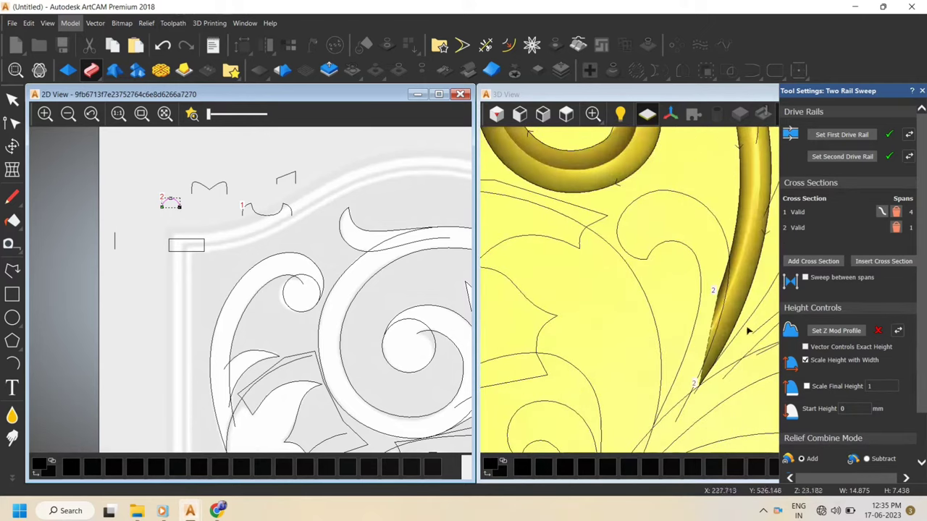
Scale the spiral sweep's final height to 15, set the combine mode to Merge High and apply the sweep
click(869, 386)
text(15)
scroll(831, 425, down, 1)
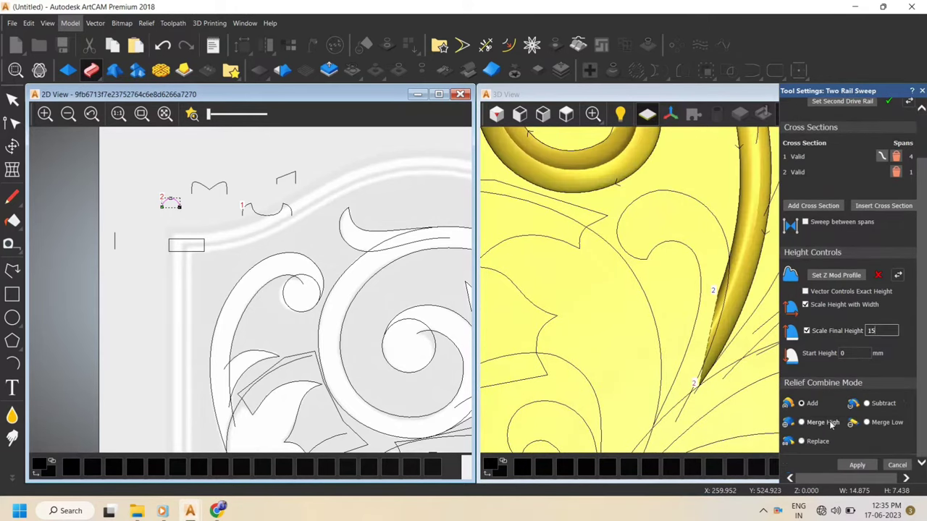
click(830, 423)
click(857, 465)
Examine the swept lower-left spiral and the remaining leaf and curl curves around it
scroll(696, 246, down, 5)
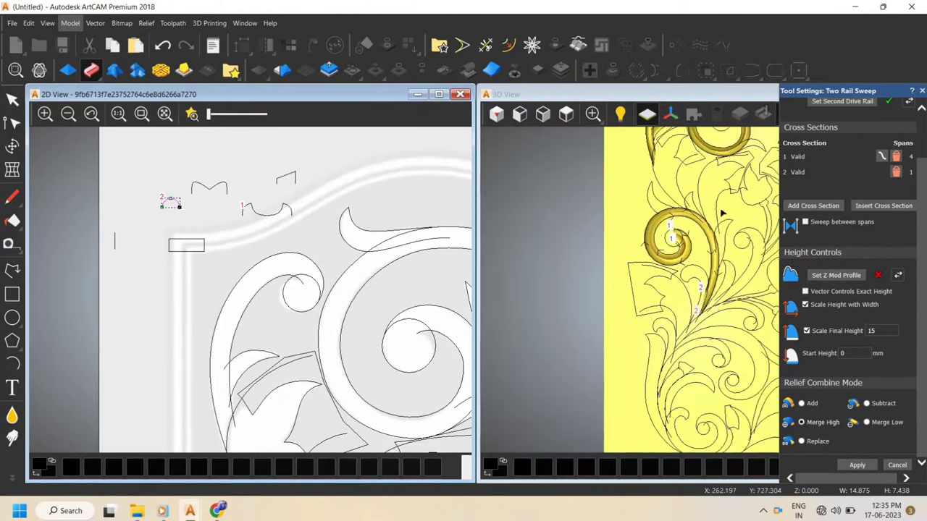
scroll(713, 242, up, 5)
click(695, 221)
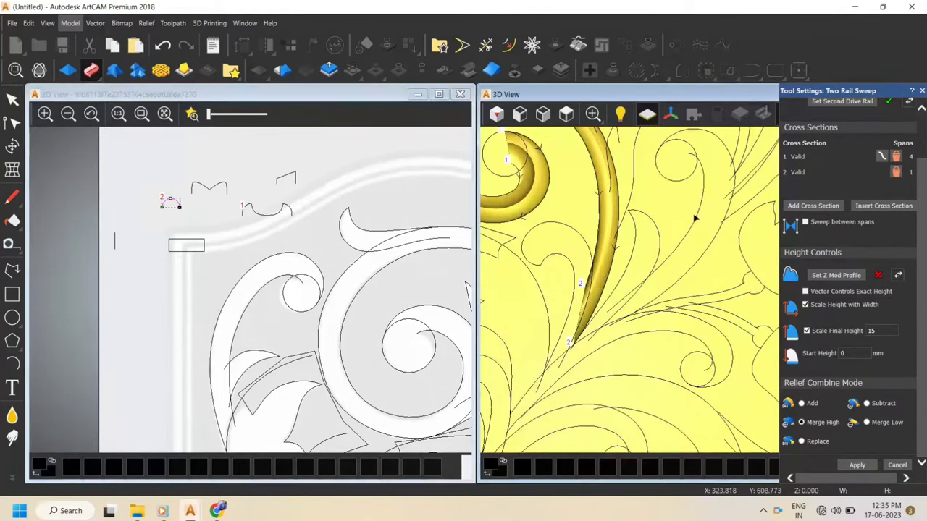
click(699, 222)
scroll(680, 167, down, 5)
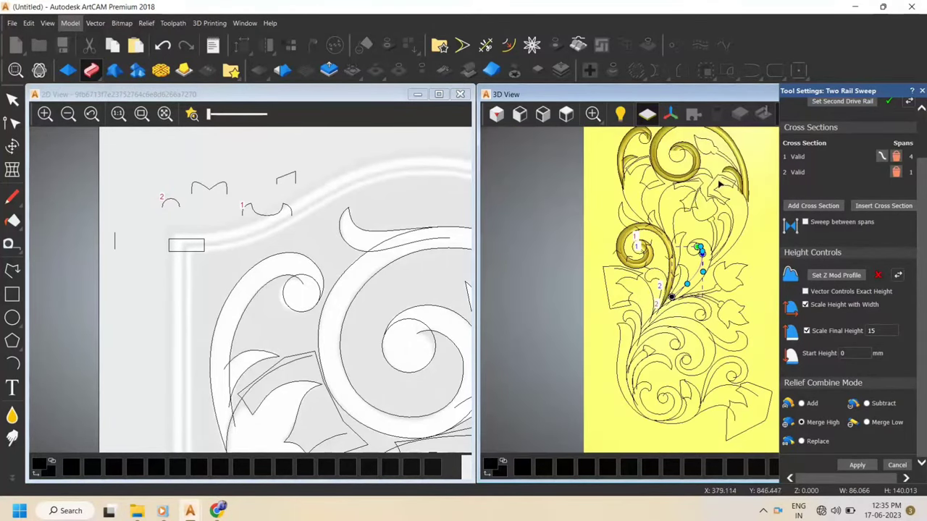
scroll(721, 184, up, 3)
scroll(730, 226, up, 1)
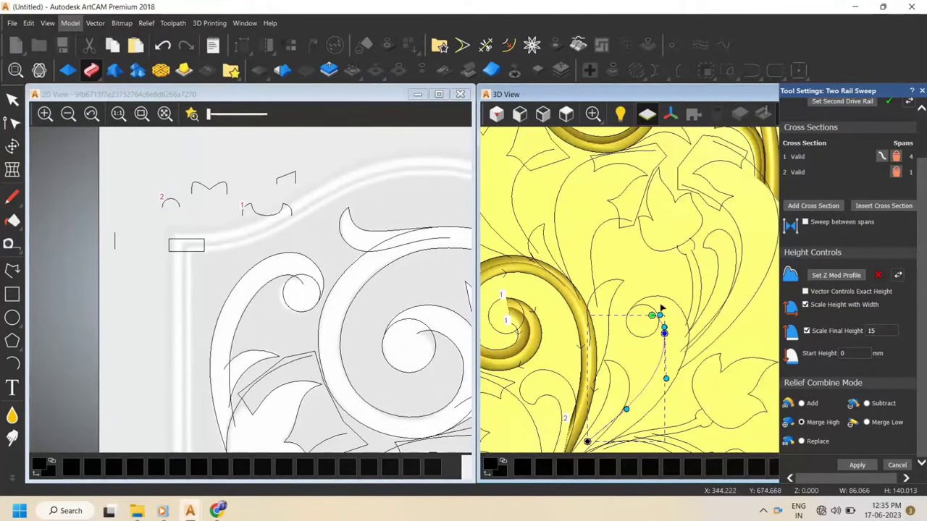
scroll(661, 309, down, 4)
scroll(613, 281, up, 4)
click(599, 274)
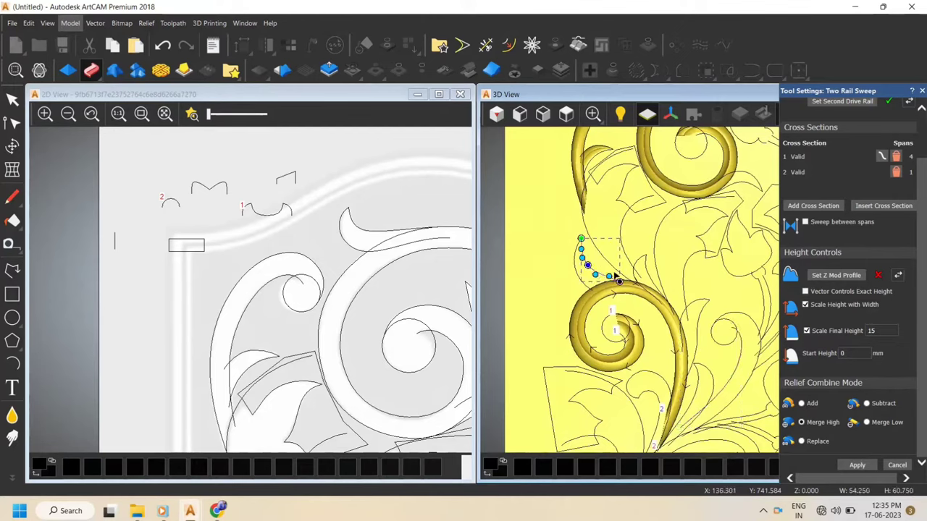
scroll(623, 271, up, 2)
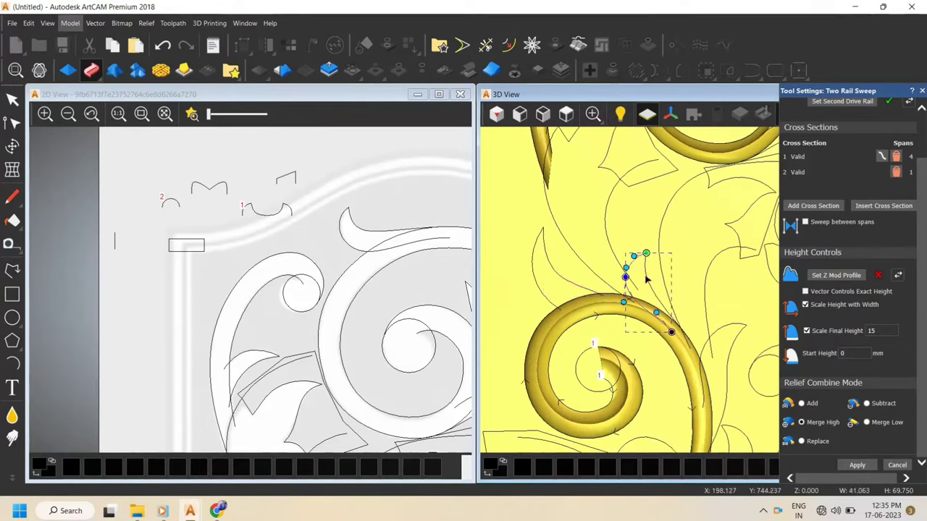
click(645, 277)
scroll(830, 163, up, 2)
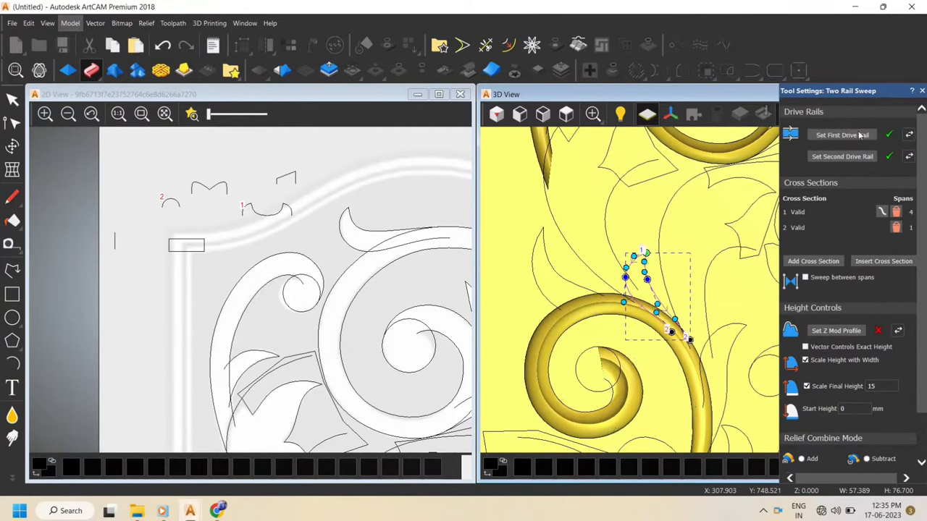
scroll(690, 334, up, 2)
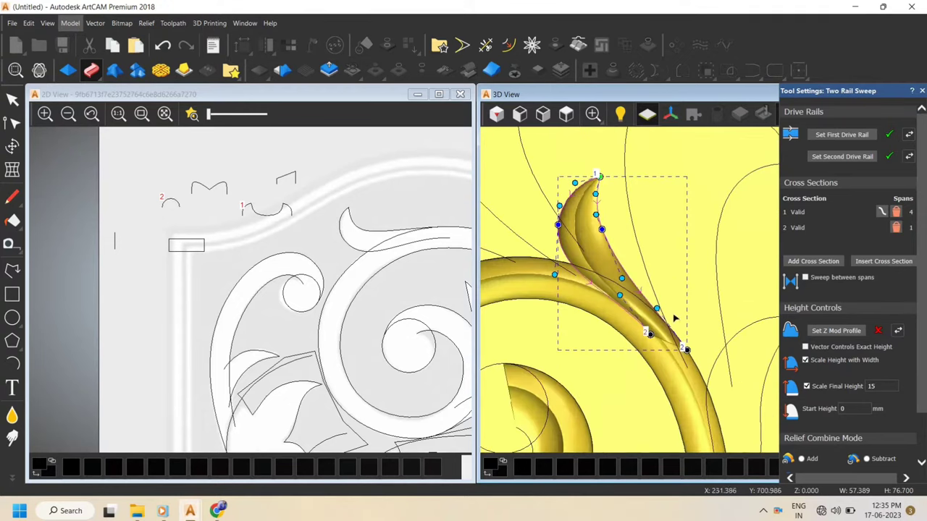
mouse_move(682, 330)
mouse_down()
mouse_move(687, 232)
mouse_move(642, 239)
mouse_move(666, 323)
mouse_move(681, 218)
mouse_move(614, 234)
mouse_move(714, 372)
mouse_move(674, 279)
mouse_move(724, 290)
mouse_move(767, 315)
mouse_move(703, 292)
mouse_move(548, 286)
mouse_move(787, 241)
mouse_up()
drag(746, 267, 579, 158)
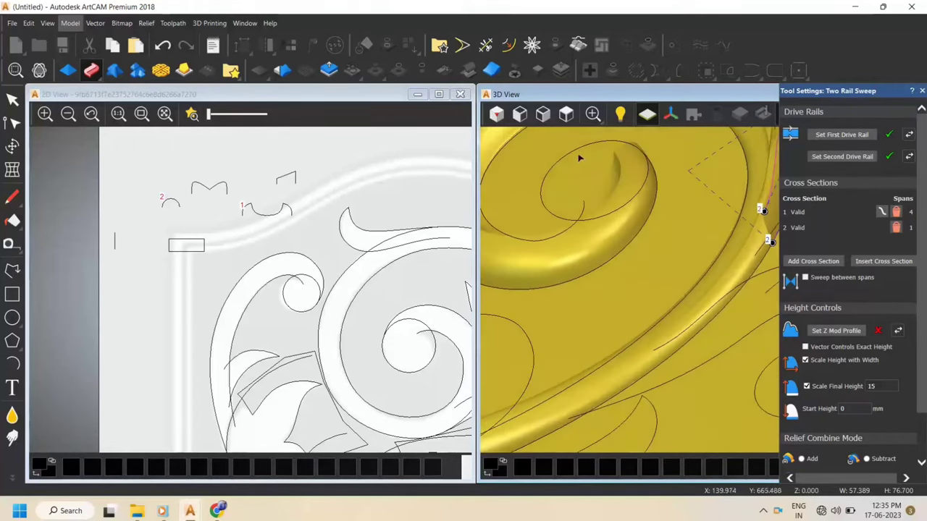
click(549, 119)
click(567, 118)
scroll(679, 278, up, 5)
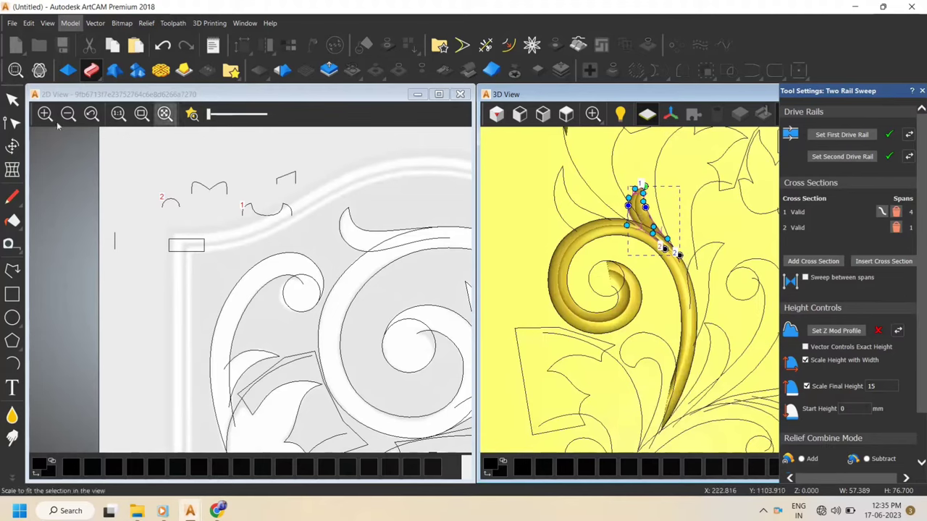
key(Escape)
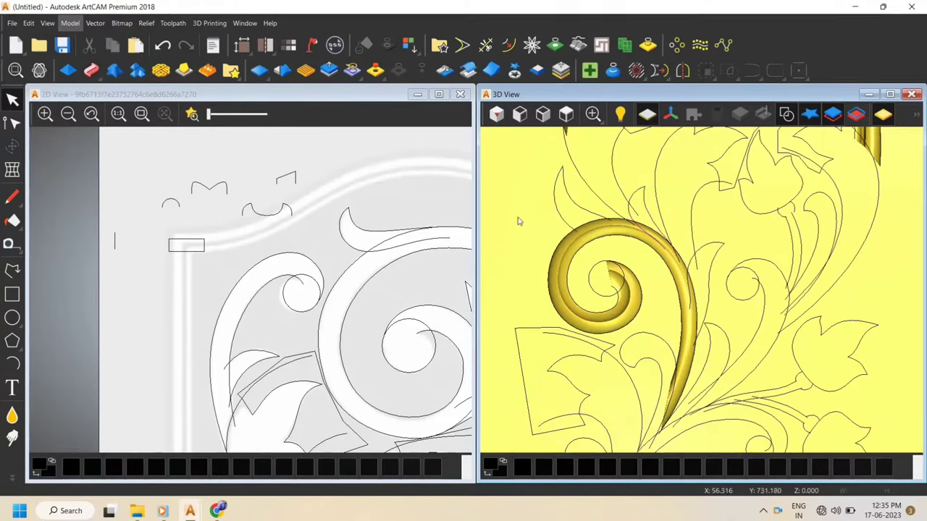
Clear the relief inside a temporary rectangle of about 213 by 279 mm drawn around the lower-left spiral
click(11, 270)
click(12, 294)
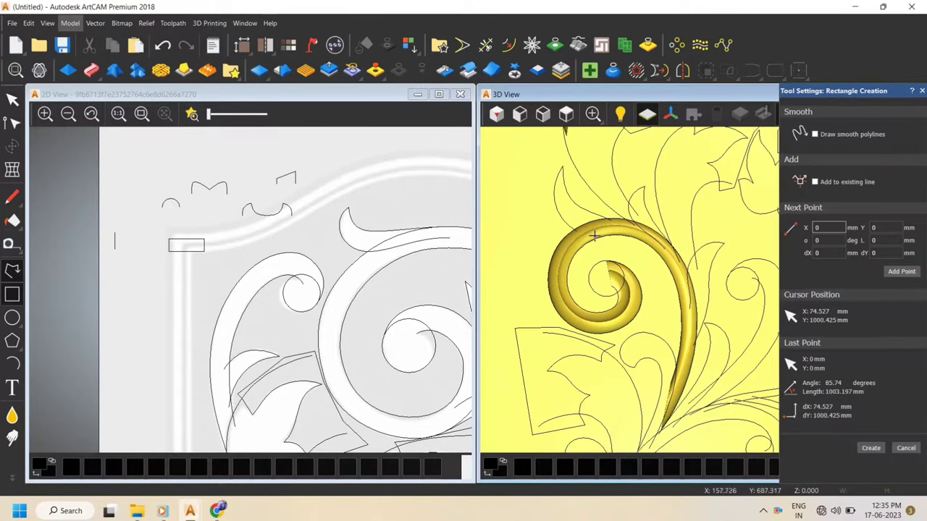
drag(518, 192, 710, 443)
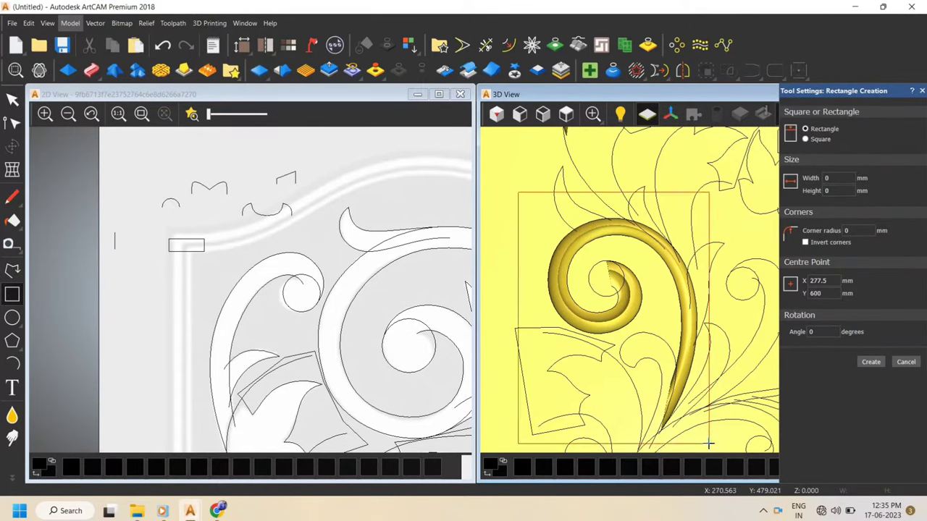
key(Escape)
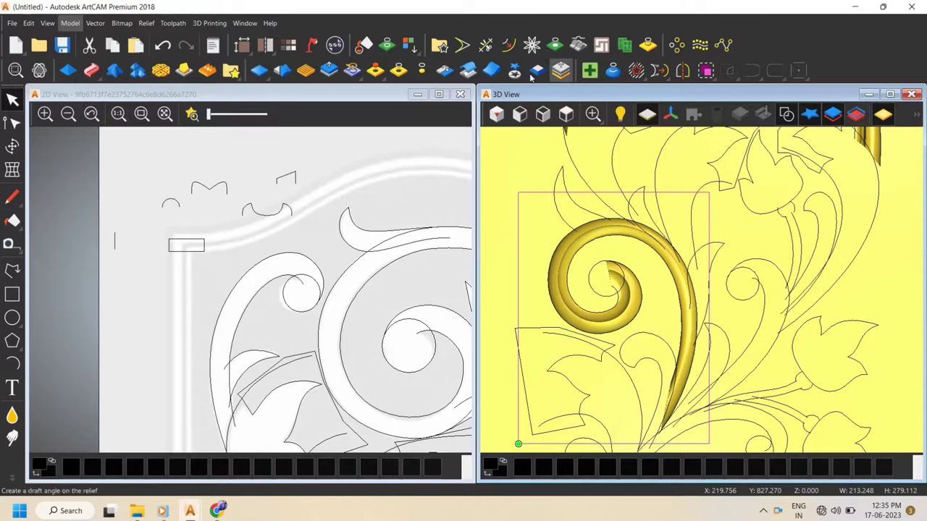
click(399, 69)
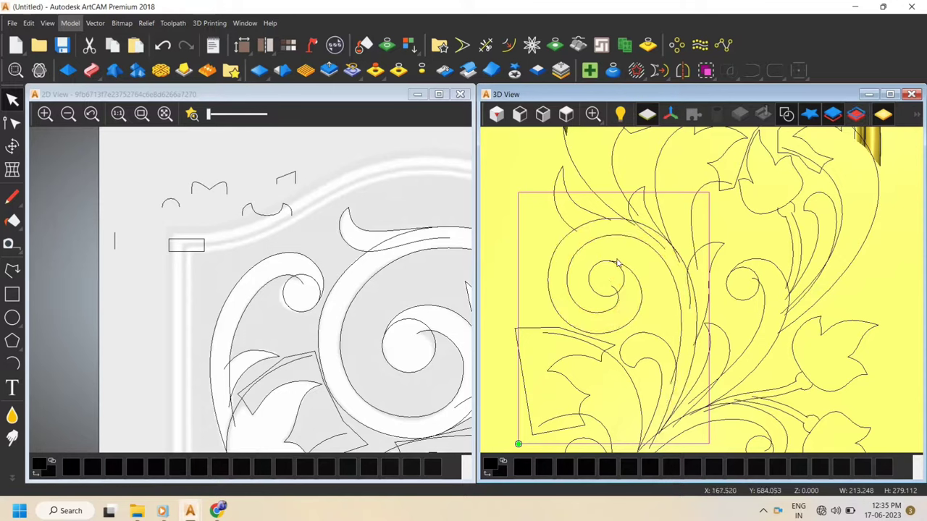
key(Delete)
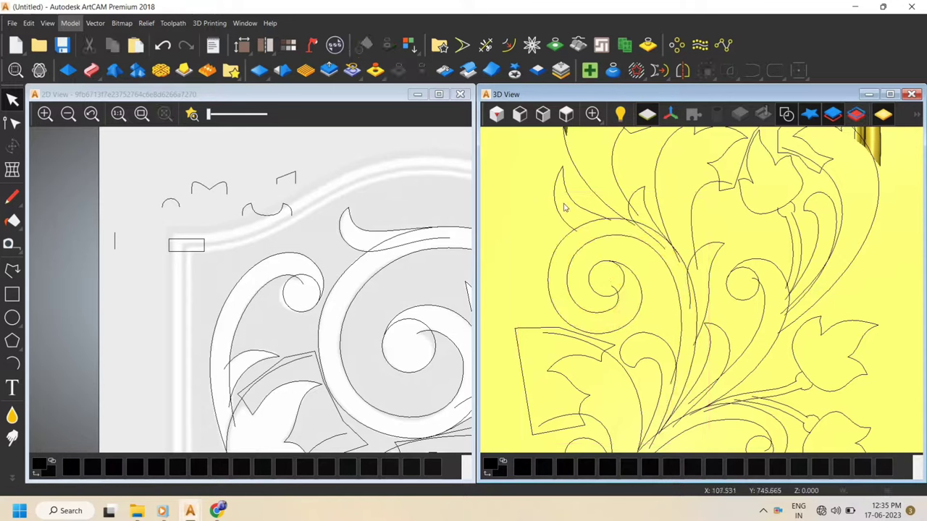
Start a new two rail sweep on the lower-left spiral's two curves with the left half-profile curve as cross section
click(557, 252)
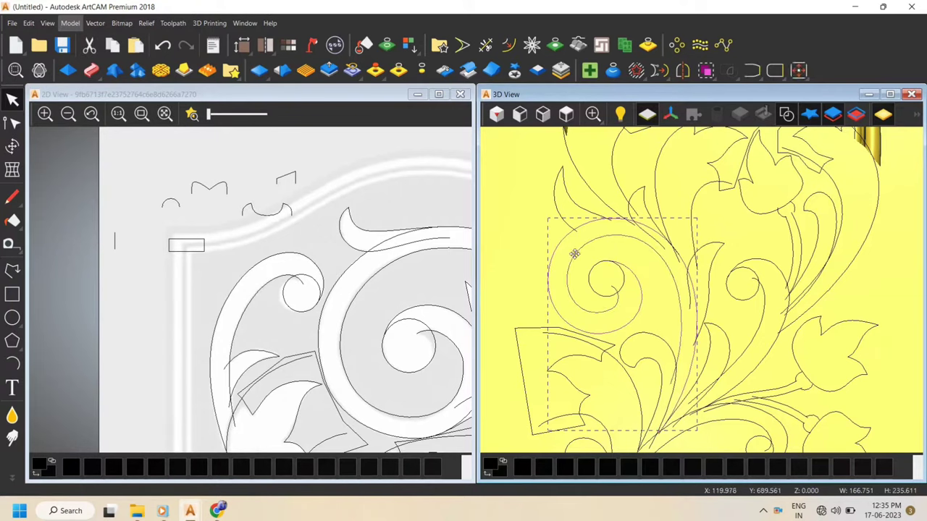
double_click(591, 228)
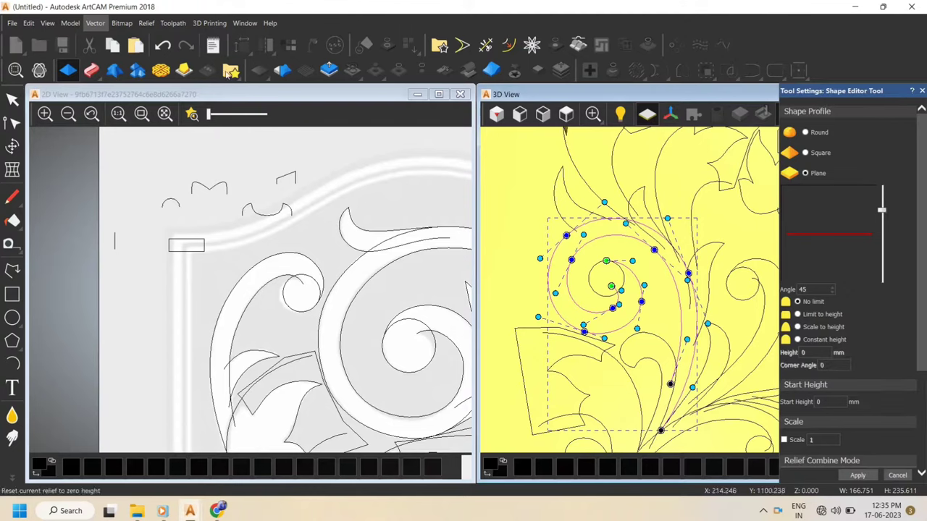
click(91, 71)
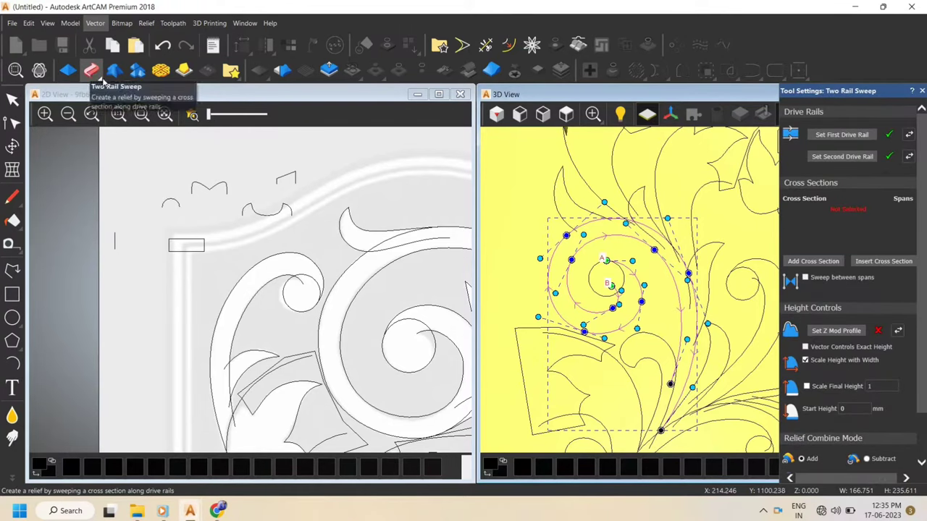
scroll(678, 333, down, 2)
scroll(667, 305, up, 1)
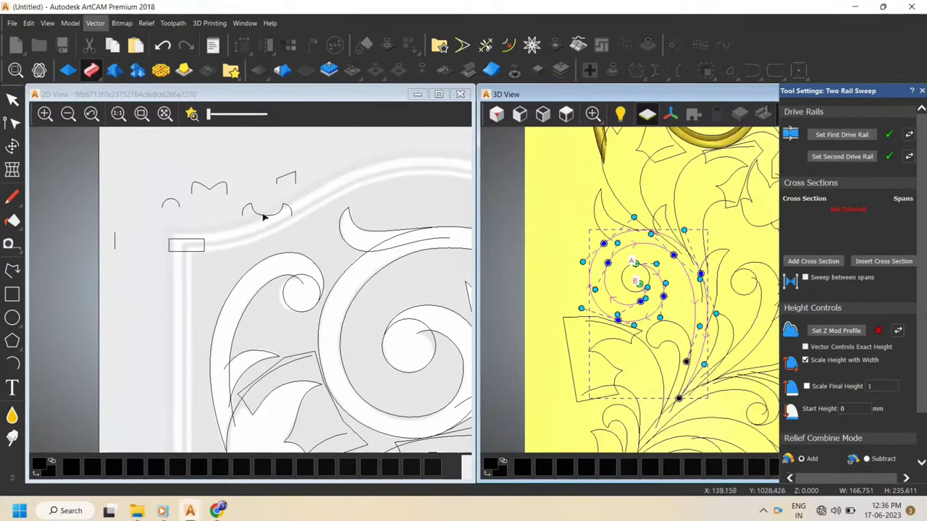
click(254, 209)
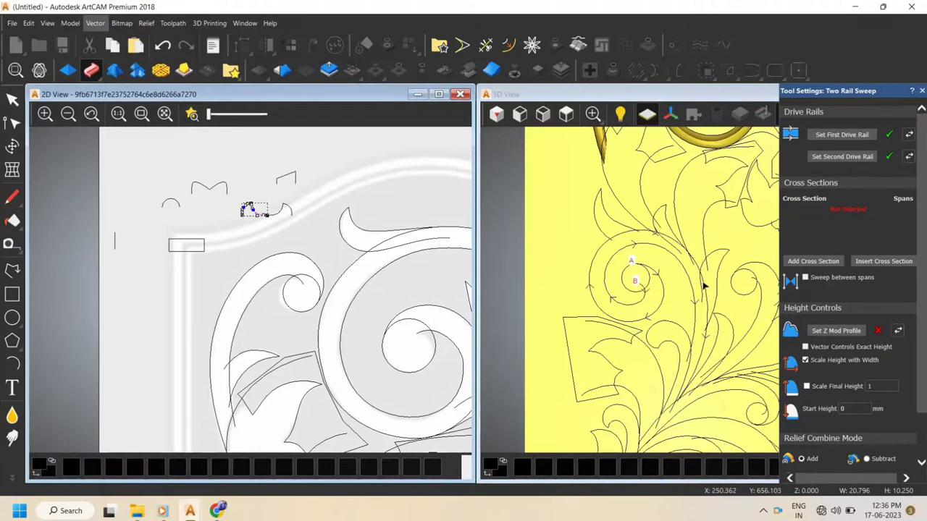
click(805, 262)
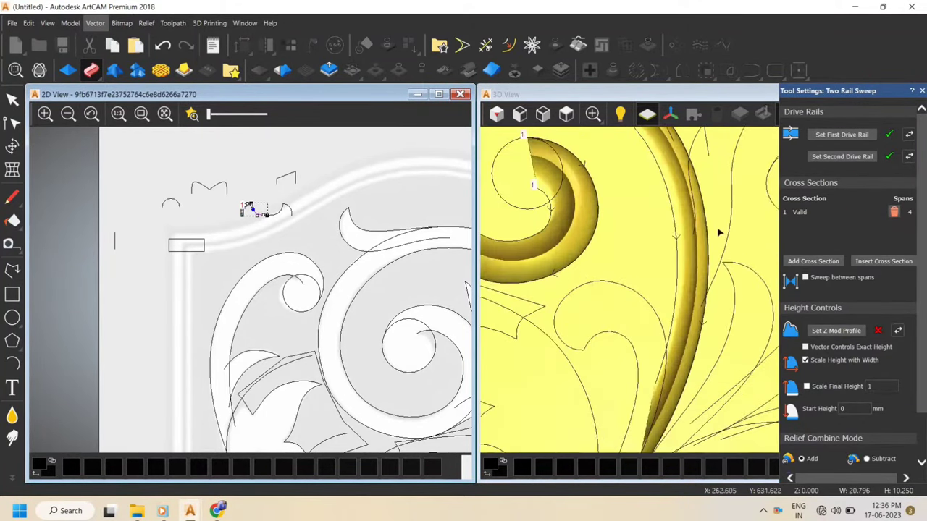
scroll(719, 233, up, 1)
drag(719, 232, 758, 304)
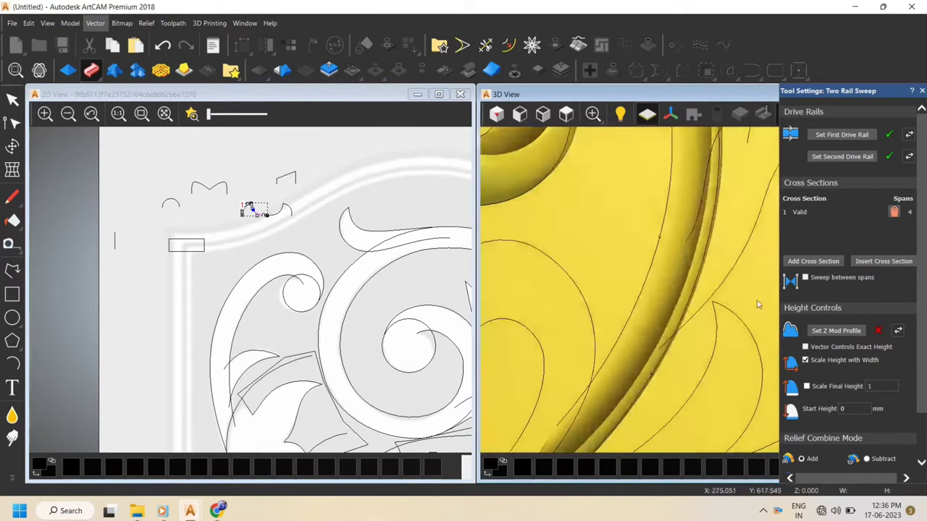
Scale the sweep's final height to 15 with Merge High and without Scale Height with Width, and inspect the spiral preview
click(806, 386)
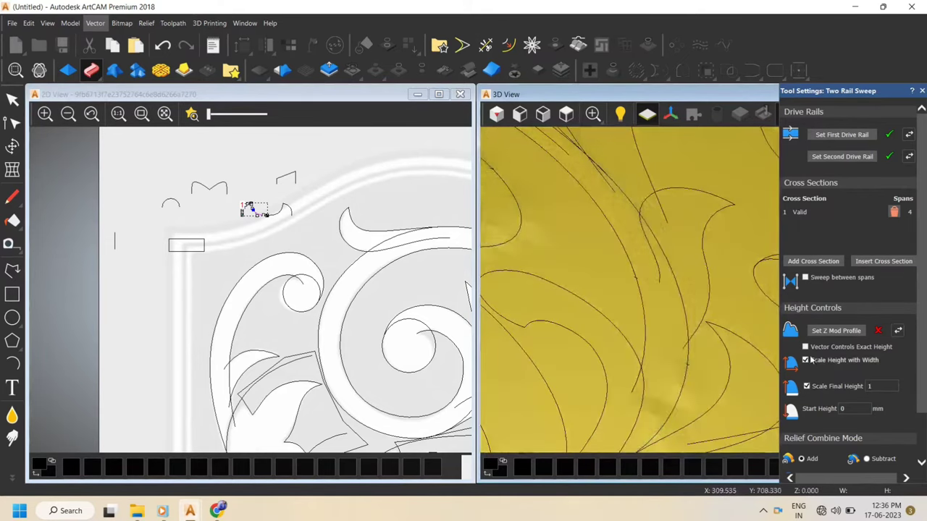
click(876, 386)
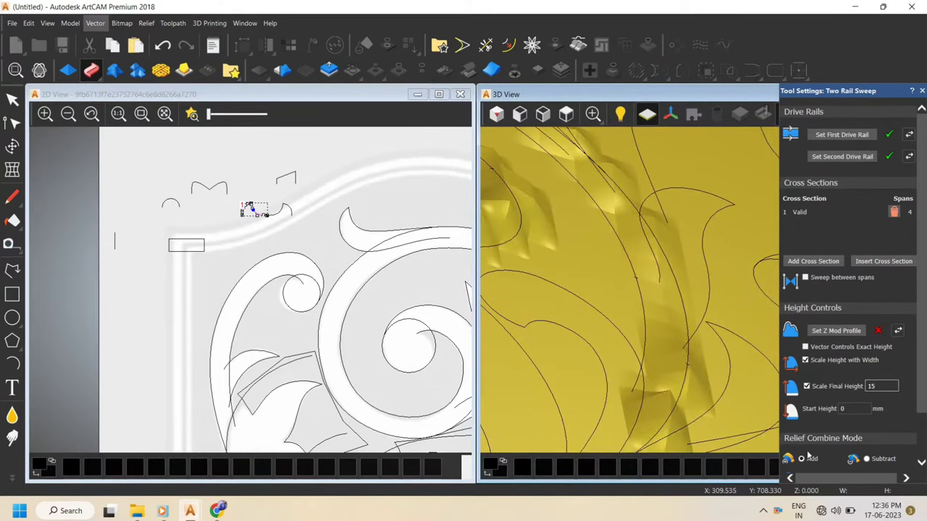
scroll(811, 449, down, 1)
click(821, 424)
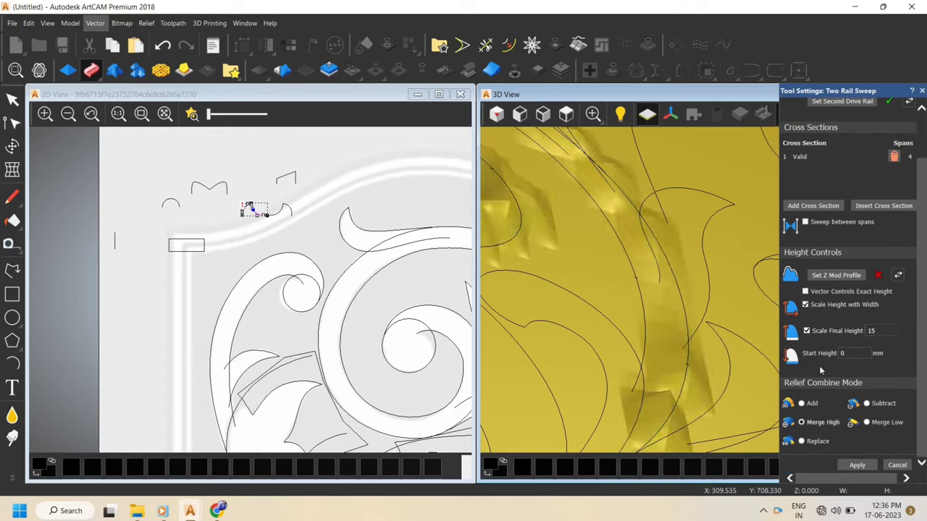
click(805, 305)
drag(597, 324, 615, 290)
drag(724, 305, 734, 251)
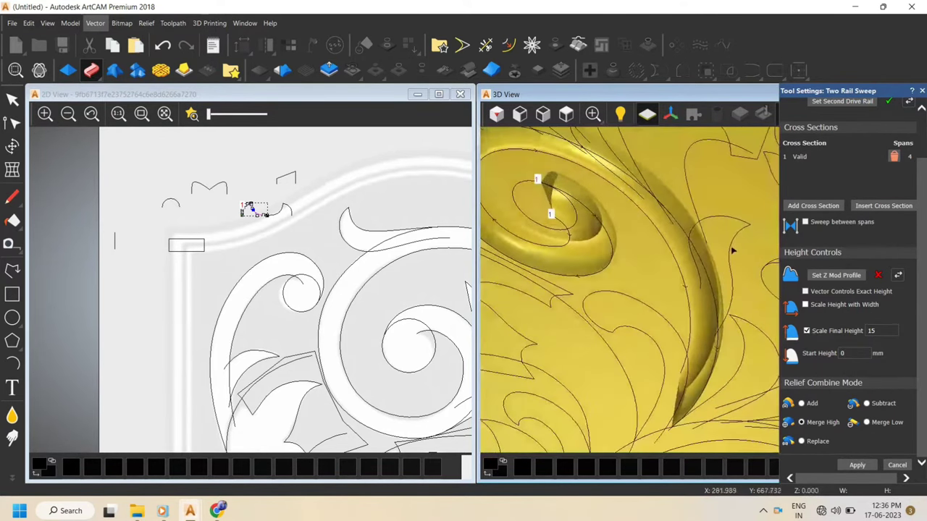
Set the ramp polyline as the spiral sweep's Z Mod Profile and inspect the preview
click(285, 179)
click(846, 276)
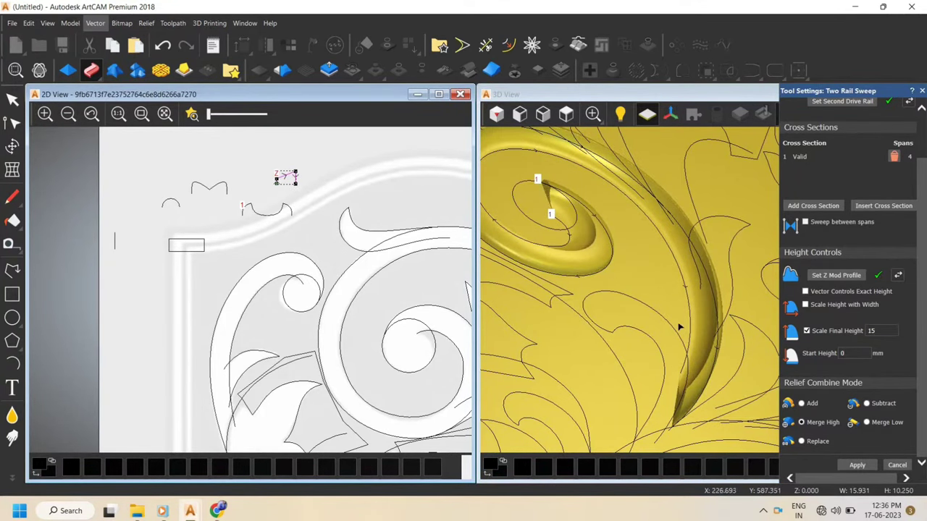
drag(679, 327, 701, 303)
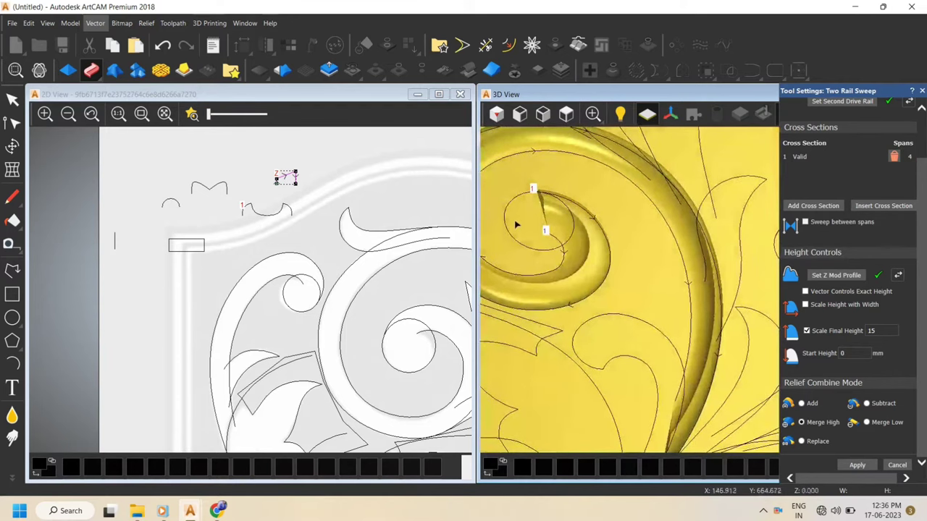
Reverse the direction of the ramp Z Mod Profile and apply the lower-left spiral's sweep
scroll(256, 159, up, 6)
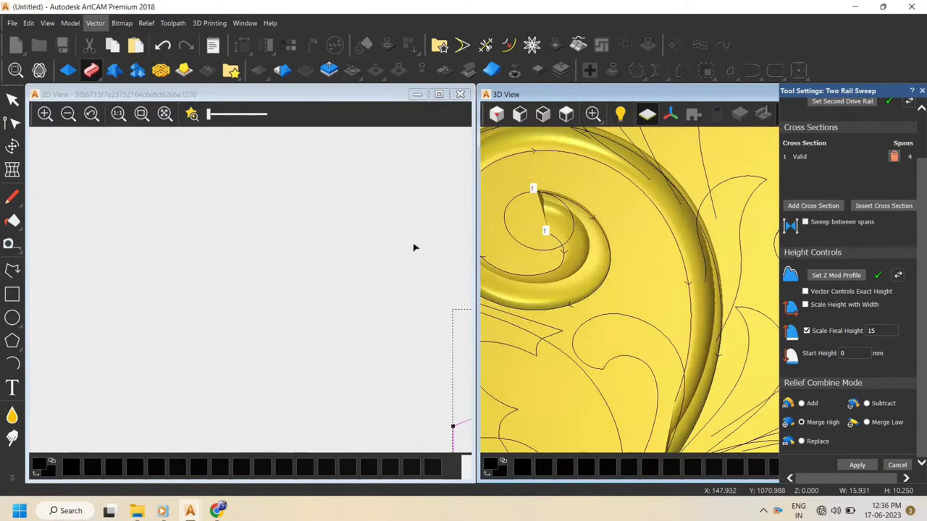
scroll(391, 272, down, 4)
scroll(341, 321, up, 2)
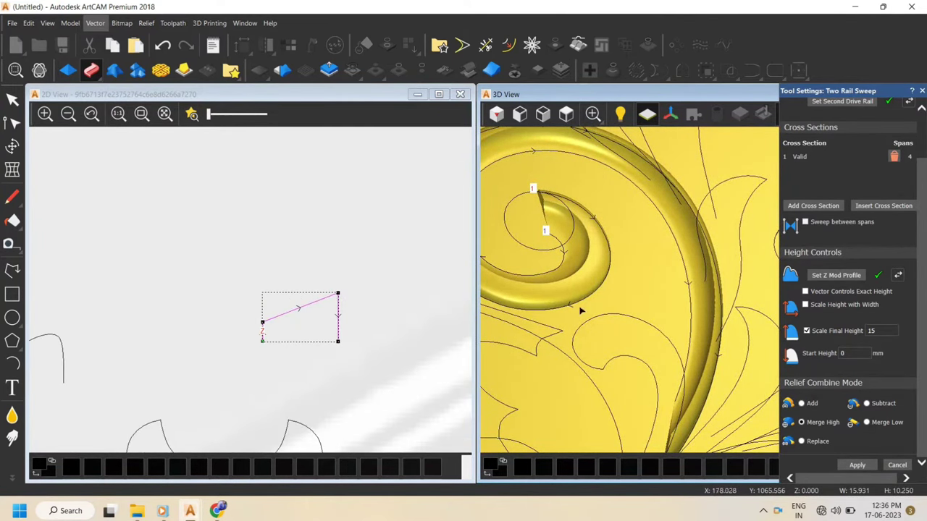
click(897, 276)
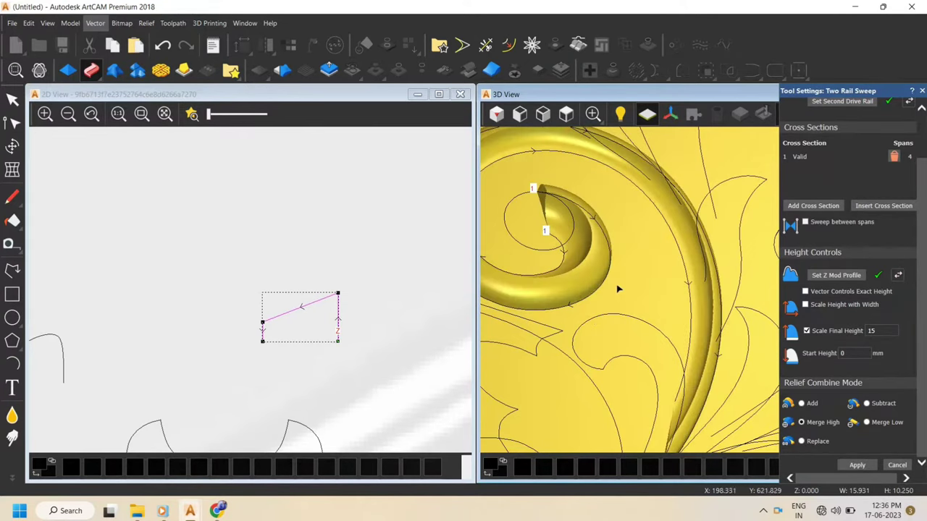
drag(618, 289, 599, 353)
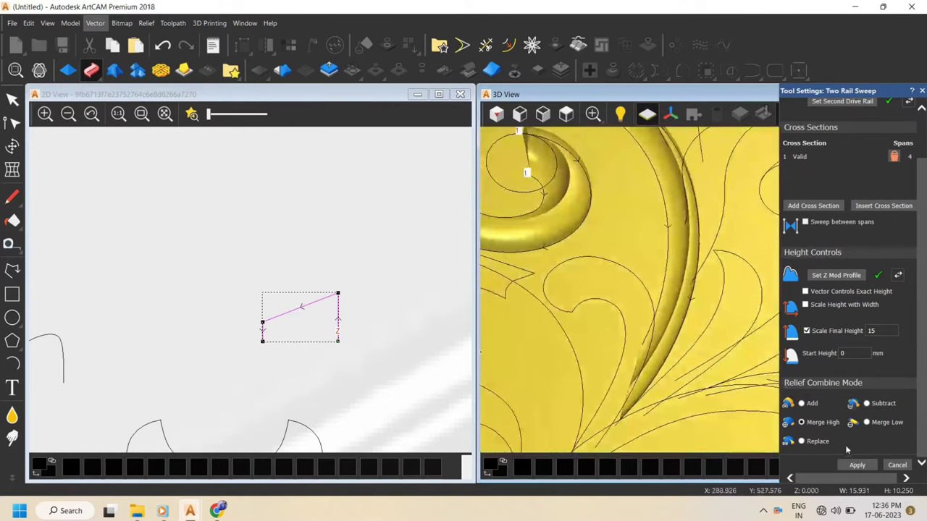
click(857, 465)
scroll(671, 239, down, 3)
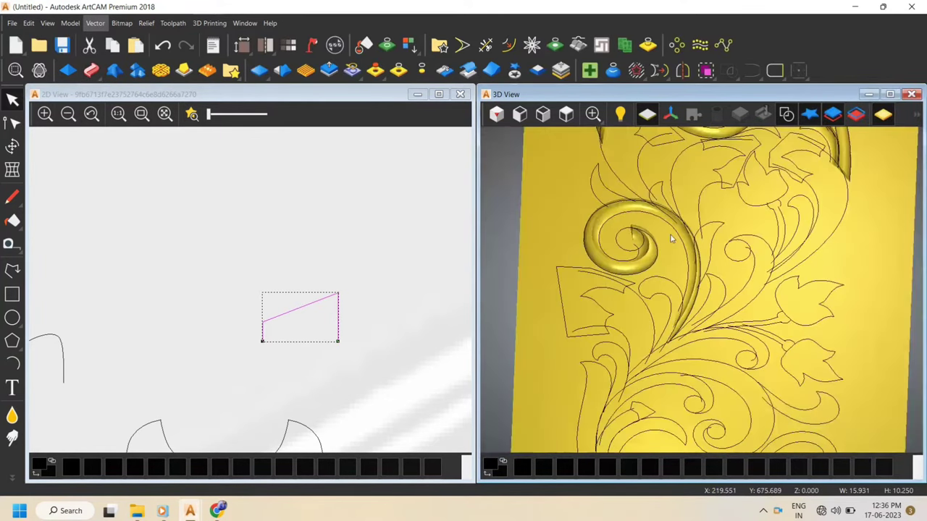
Examine the applied spiral relief from above, especially its narrow lower tail
scroll(671, 239, up, 3)
click(566, 115)
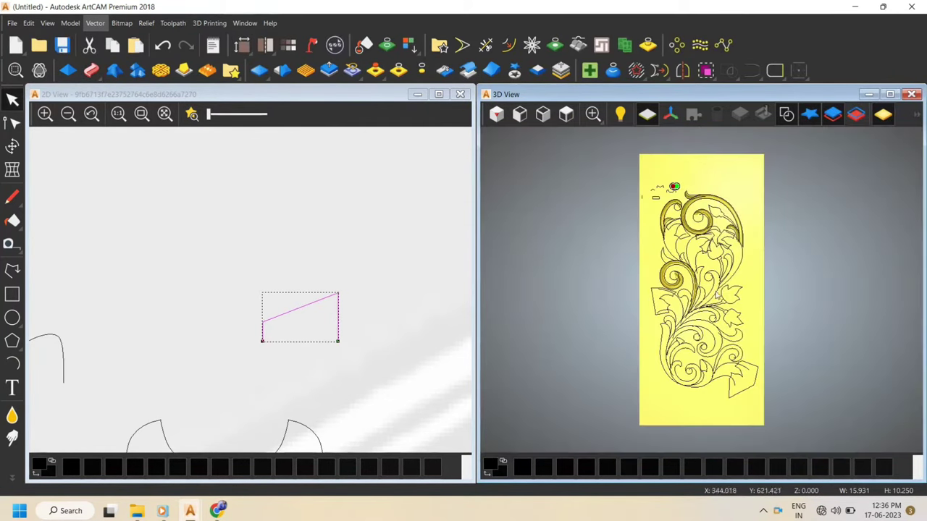
scroll(717, 295, up, 6)
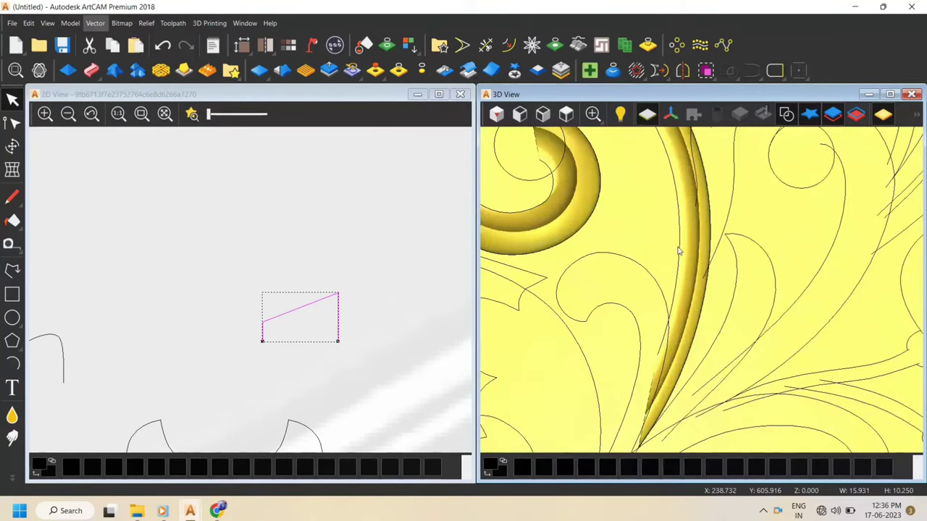
scroll(694, 362, down, 2)
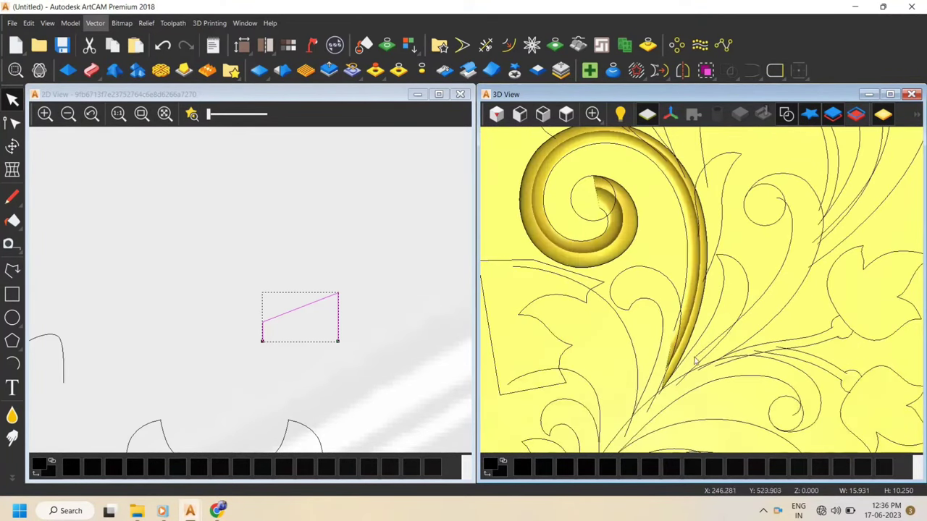
scroll(694, 362, up, 3)
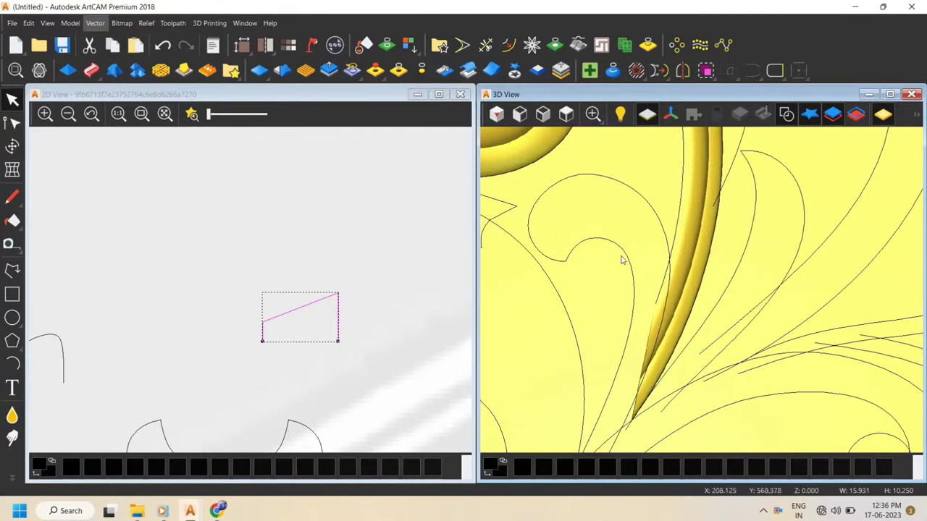
scroll(621, 261, down, 3)
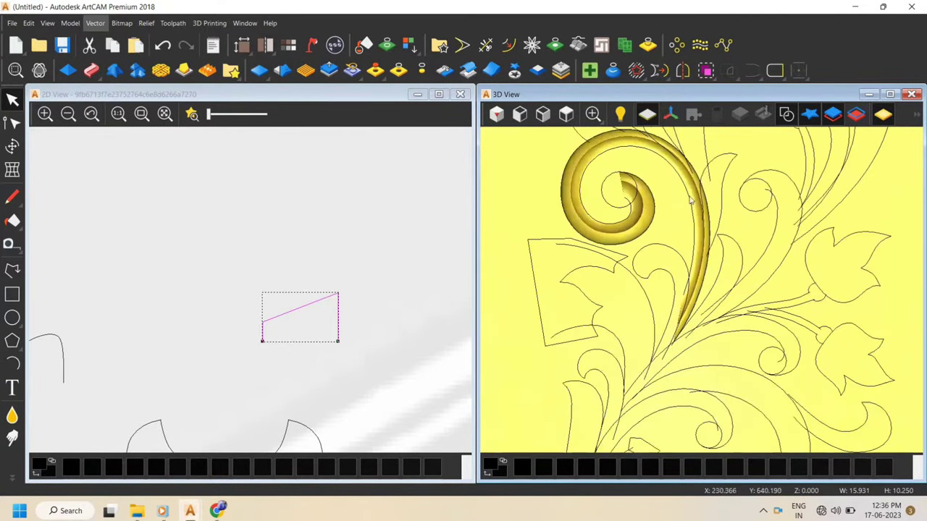
Start a new two rail sweep and look over the finished spirals and the remaining curves from above
click(92, 72)
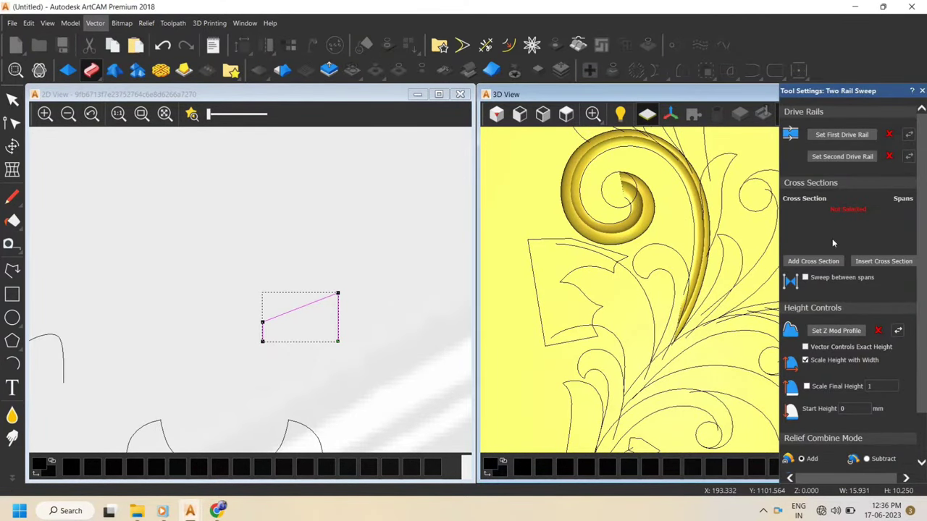
scroll(830, 333, down, 2)
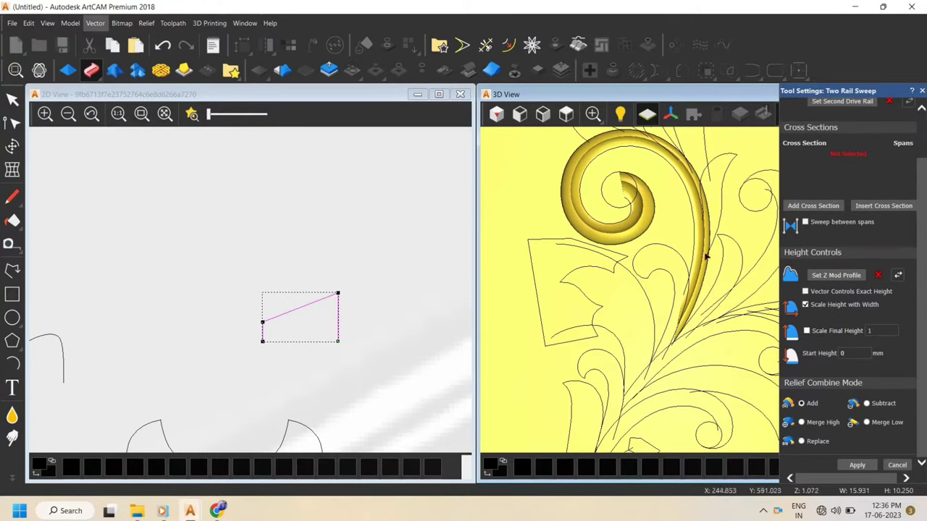
scroll(706, 239, up, 3)
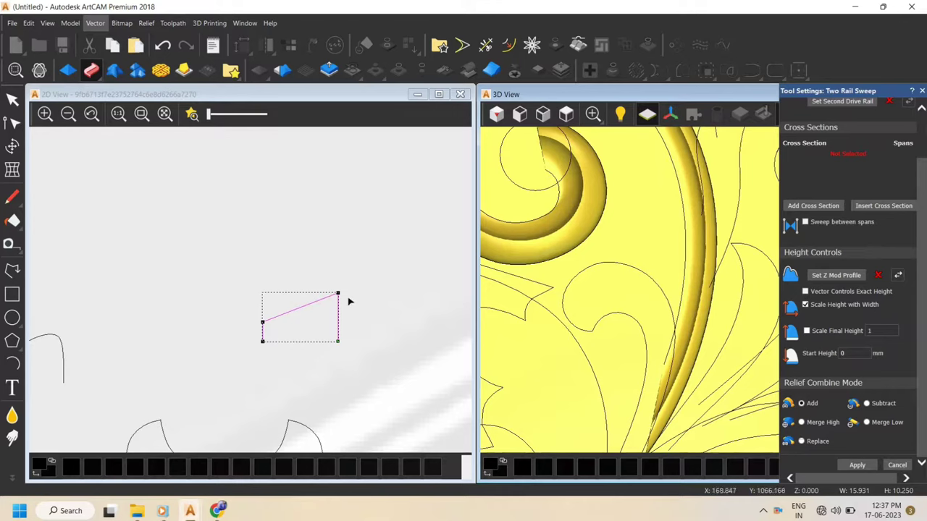
scroll(666, 339, down, 4)
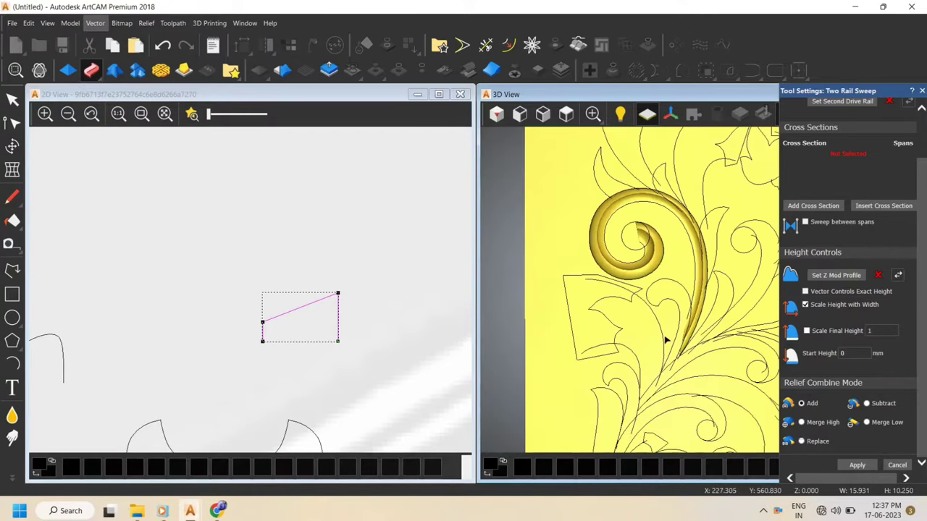
scroll(667, 340, up, 2)
drag(691, 393, 701, 232)
click(566, 118)
scroll(690, 288, up, 3)
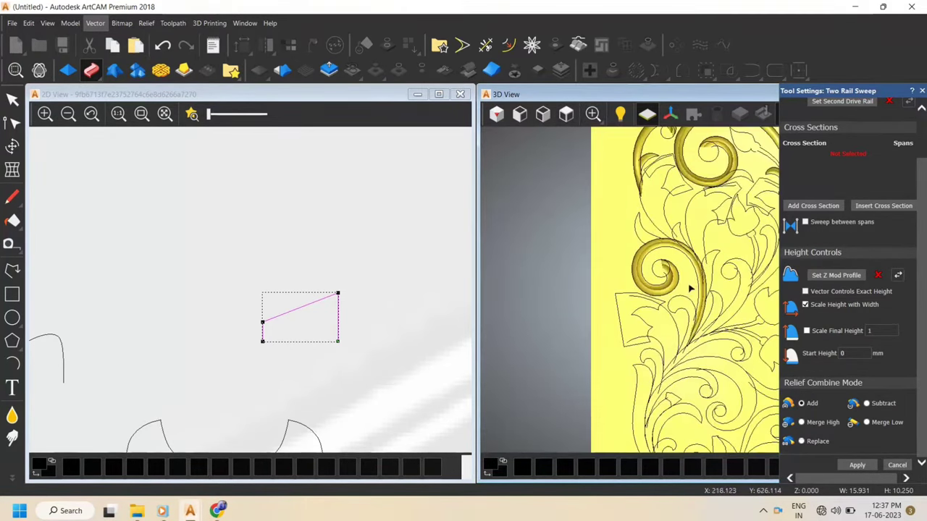
scroll(659, 140, down, 2)
scroll(658, 145, up, 4)
scroll(658, 174, down, 4)
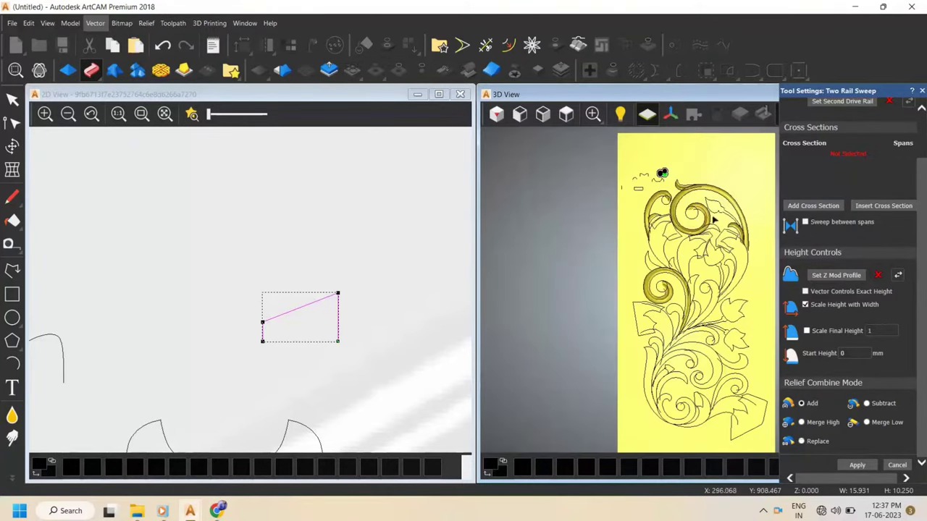
scroll(757, 259, up, 3)
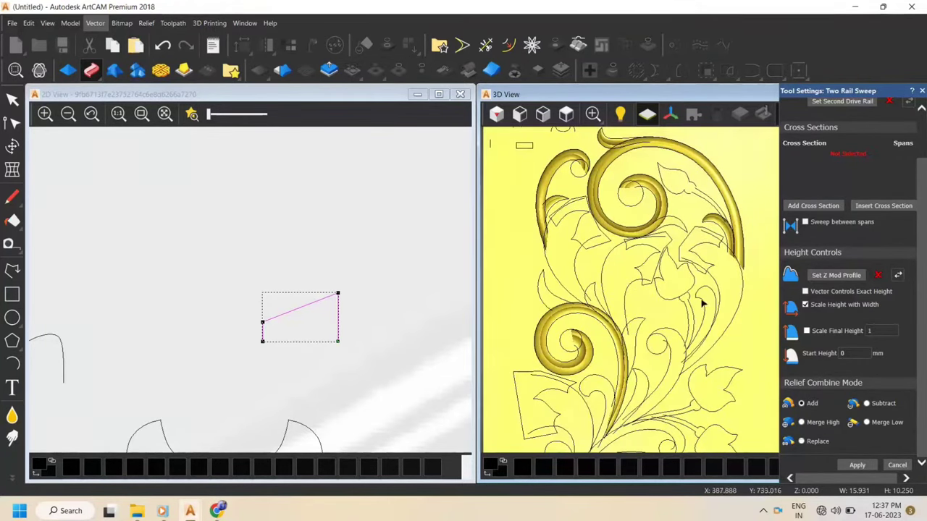
Set the inner and outer curves of the small curl beside the lower-left spiral as the two drive rails
click(672, 364)
scroll(674, 357, up, 1)
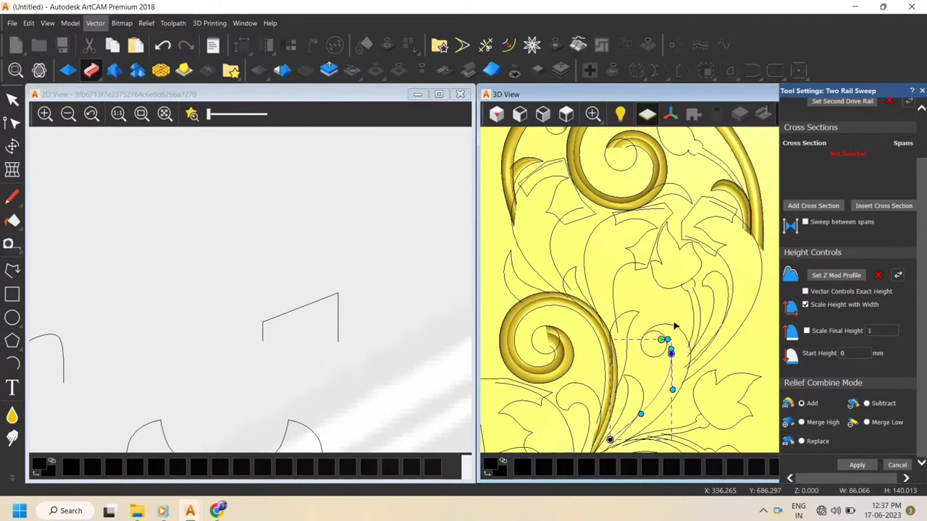
shift+click(677, 330)
scroll(683, 332, down, 3)
scroll(695, 330, up, 3)
scroll(729, 329, up, 2)
scroll(870, 220, up, 2)
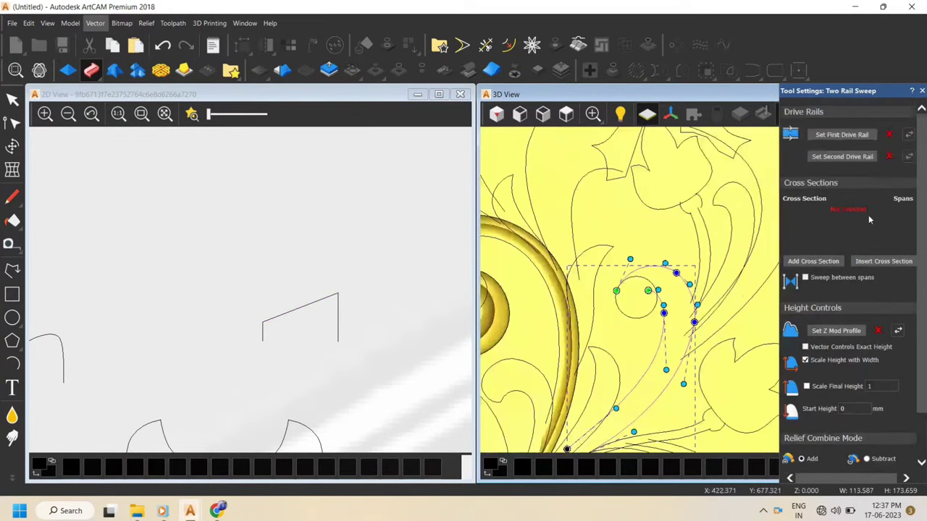
click(841, 137)
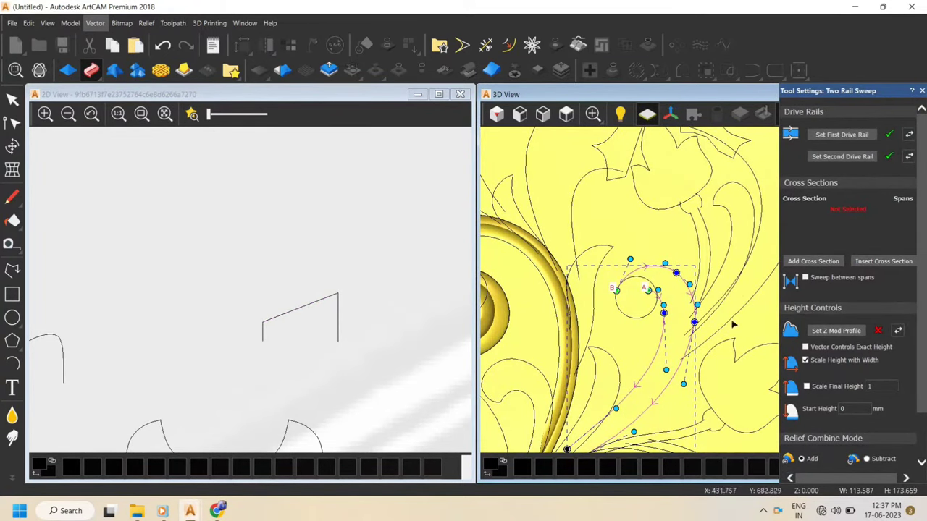
Try the left half-profile curve as the curl sweep's cross section
scroll(735, 325, down, 3)
scroll(305, 361, down, 2)
scroll(242, 341, up, 2)
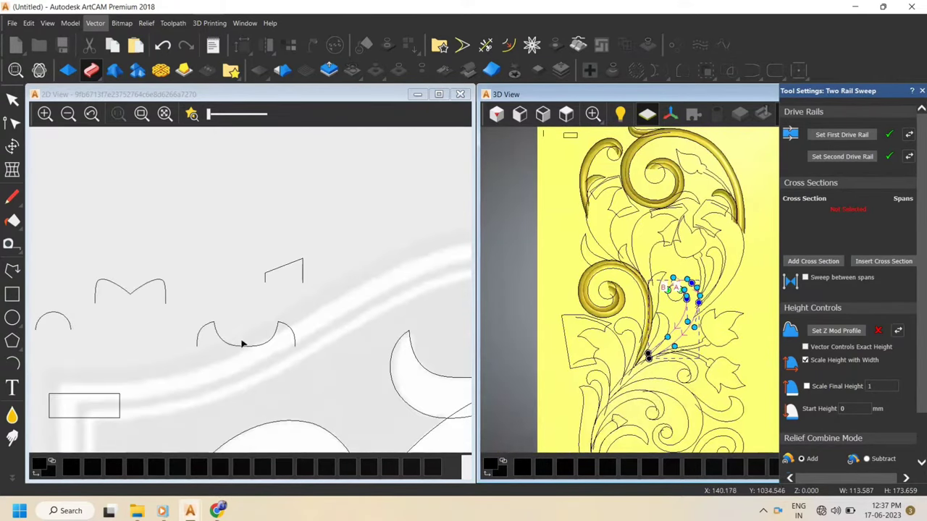
click(233, 346)
click(814, 262)
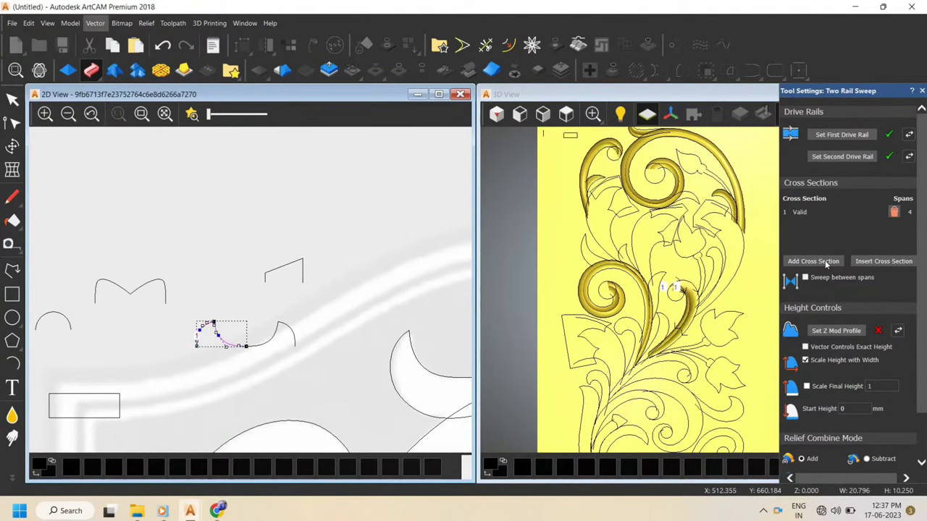
scroll(688, 319, up, 3)
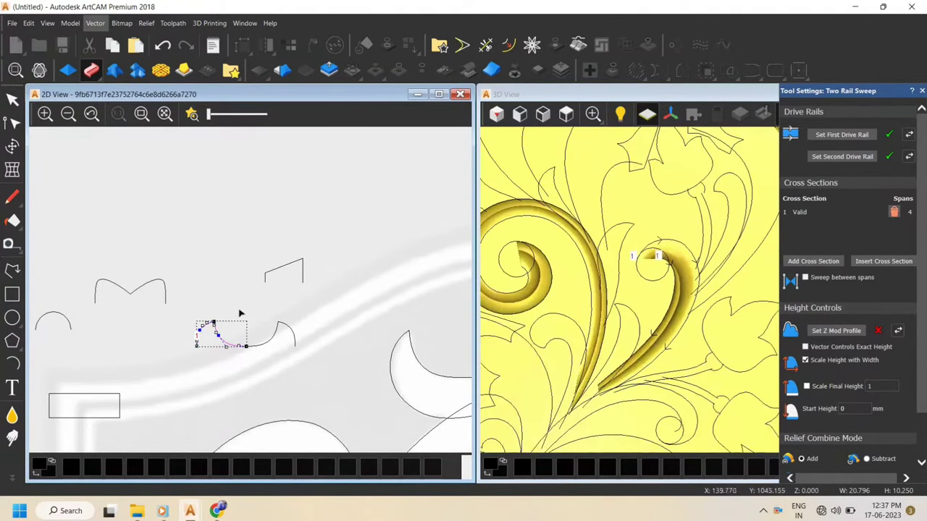
Replace the curl sweep's cross section with the right half-profile curve and inspect the preview
click(268, 345)
click(894, 212)
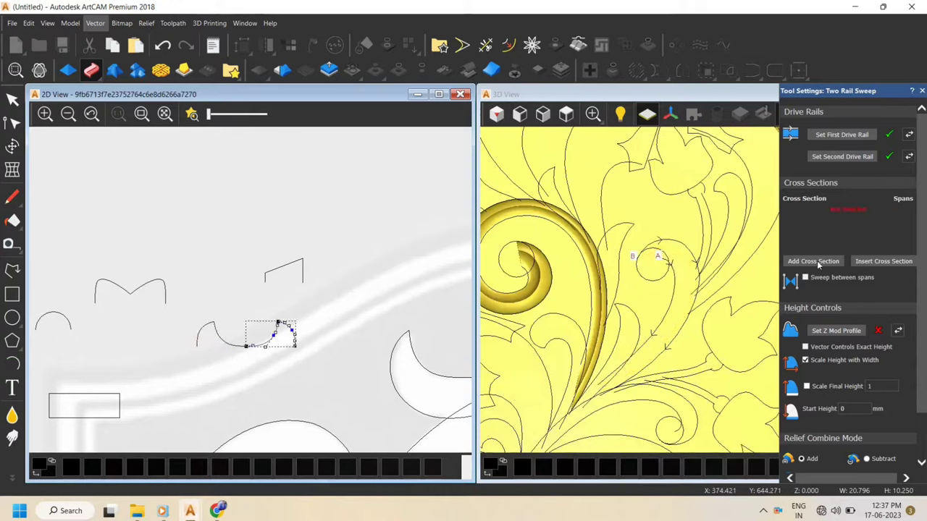
click(814, 262)
scroll(713, 297, down, 3)
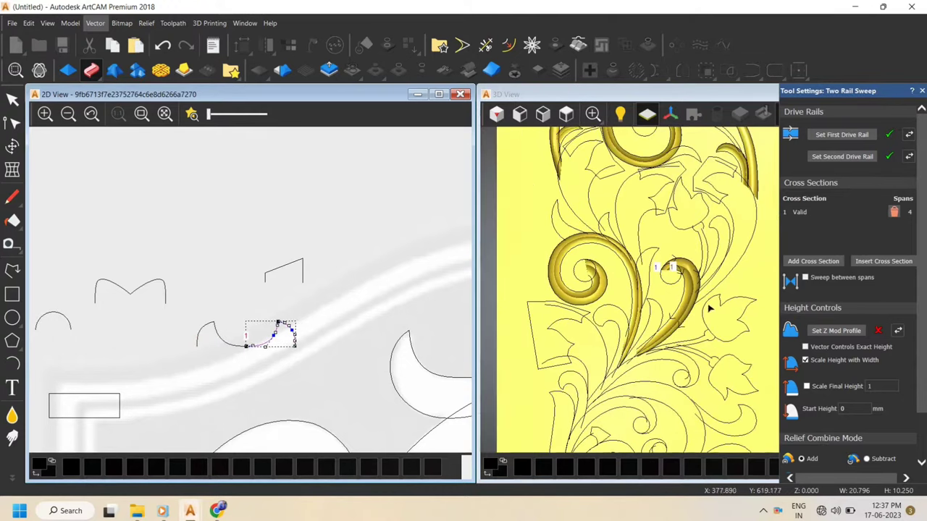
scroll(734, 341, up, 3)
scroll(882, 418, down, 1)
Scale the curl sweep's final height to 15 with Merge High and calculate the curl
scroll(882, 419, down, 3)
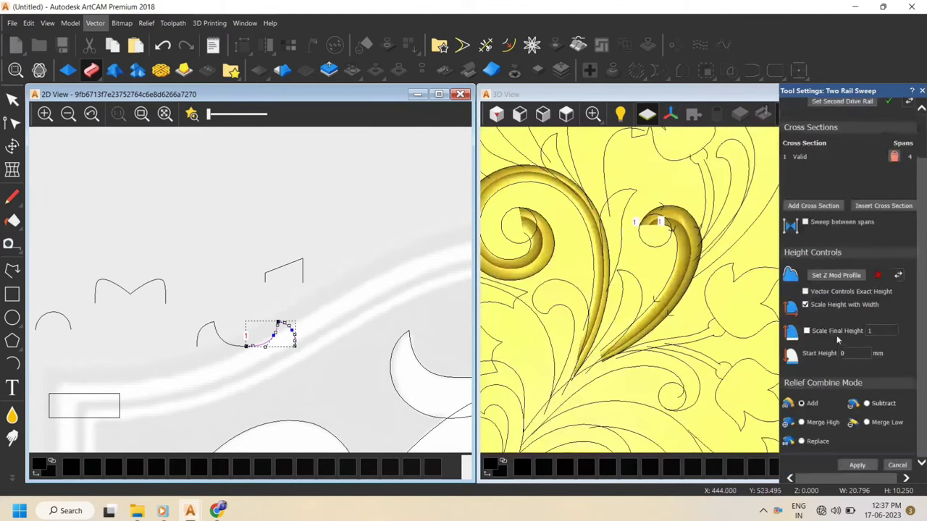
click(834, 332)
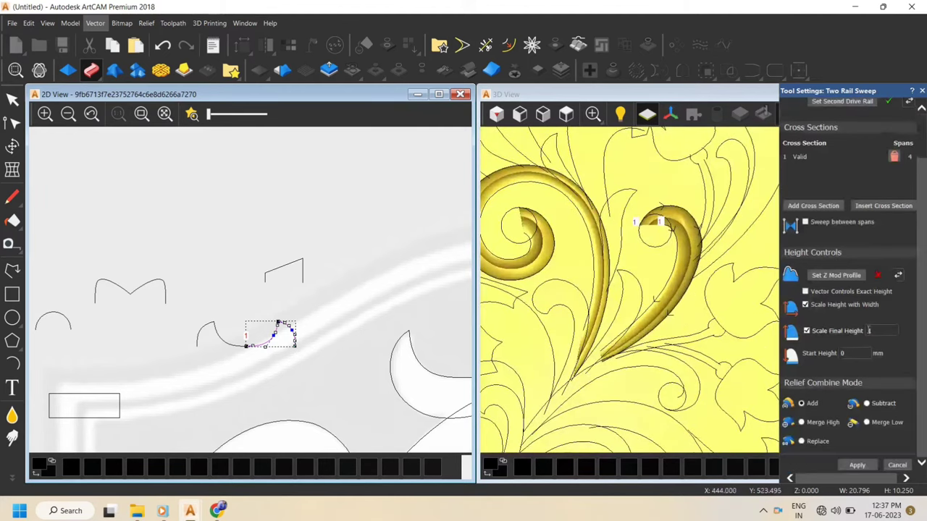
click(818, 423)
scroll(664, 343, up, 2)
drag(740, 289, 749, 242)
click(858, 467)
click(857, 466)
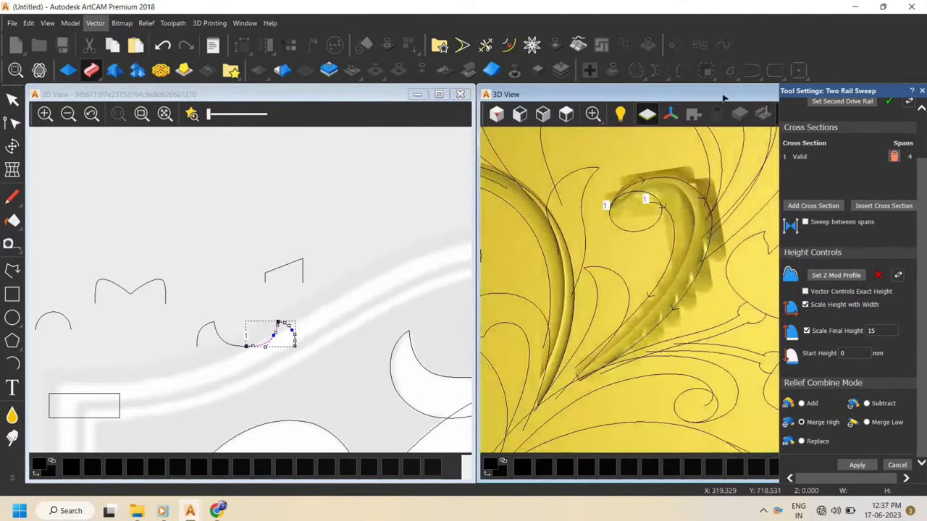
Examine the curl sweep beside the finished spirals from above and at an angle
click(566, 113)
scroll(831, 307, up, 2)
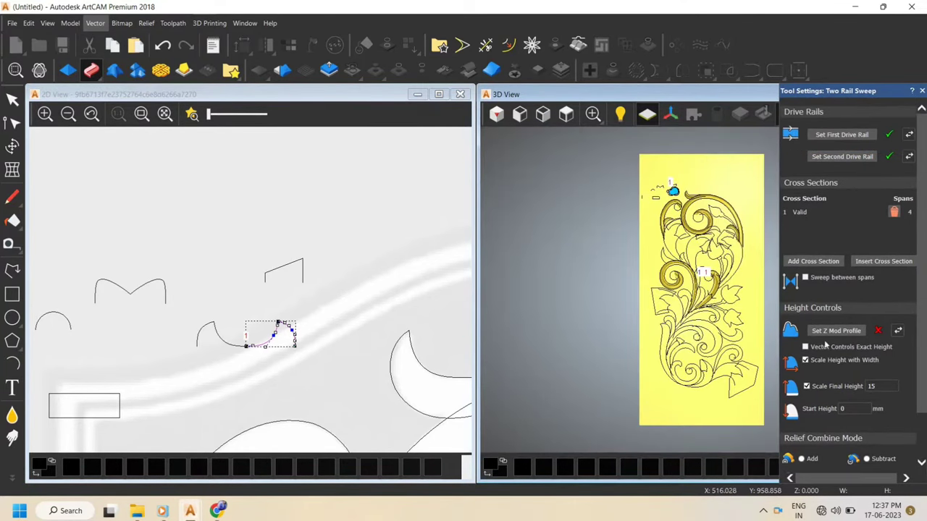
scroll(717, 307, up, 3)
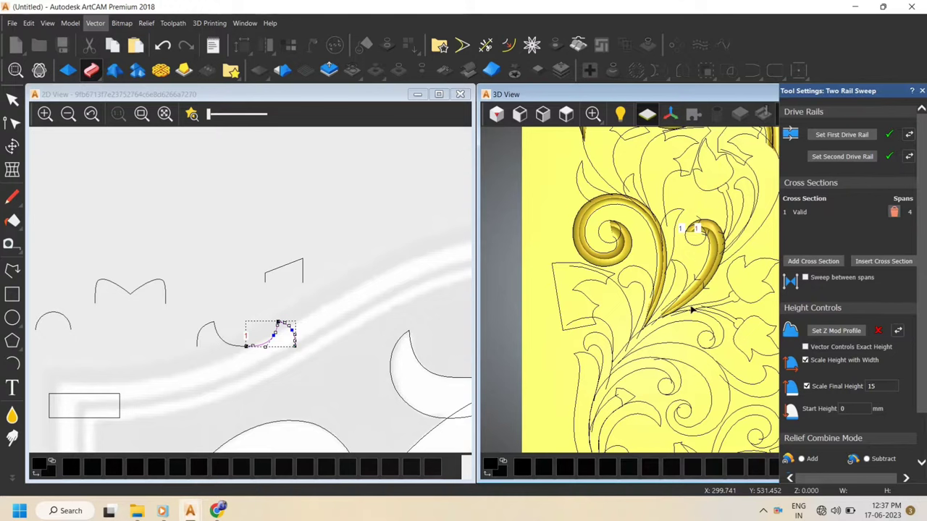
middle_drag(692, 310, 694, 307)
click(777, 512)
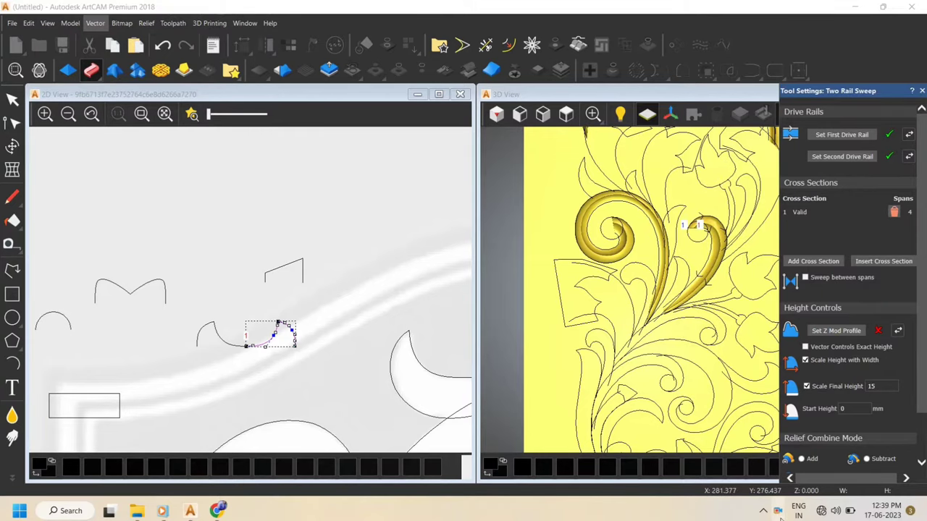
scroll(700, 192, down, 2)
scroll(677, 320, up, 5)
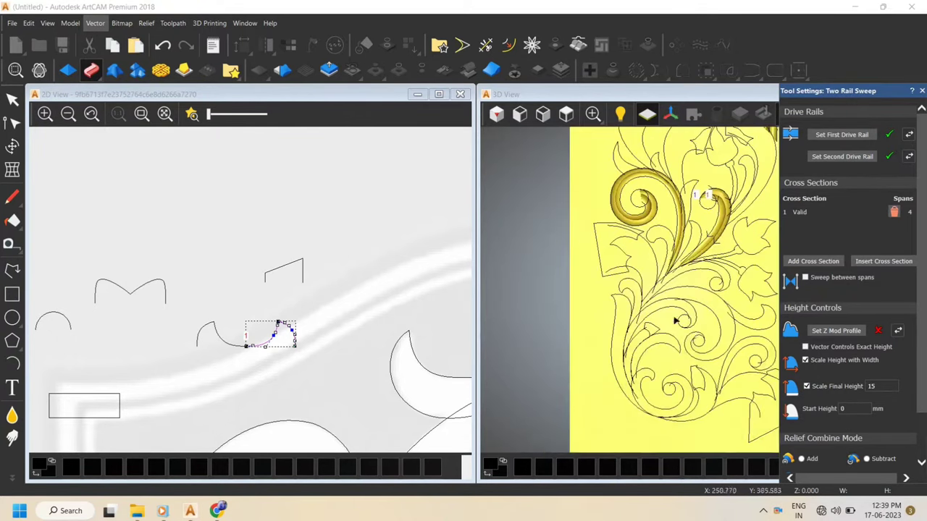
scroll(680, 174, down, 5)
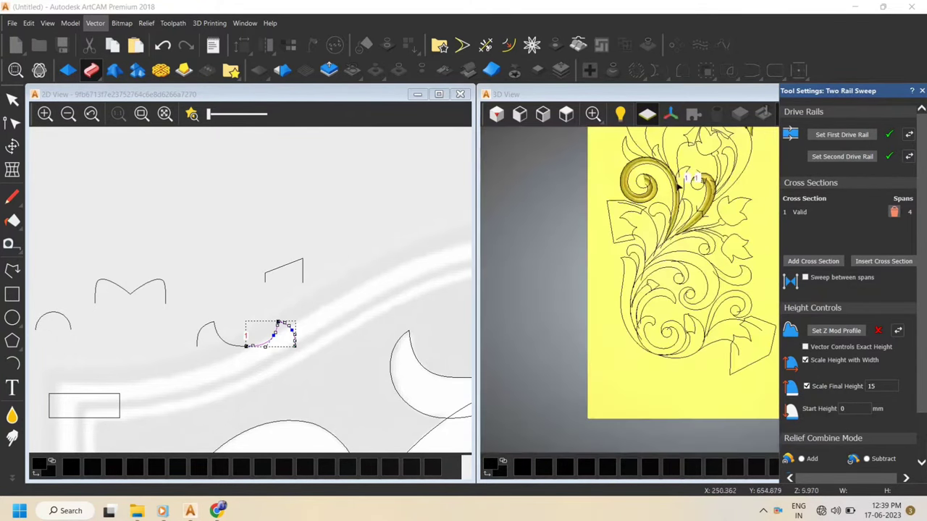
scroll(698, 225, up, 4)
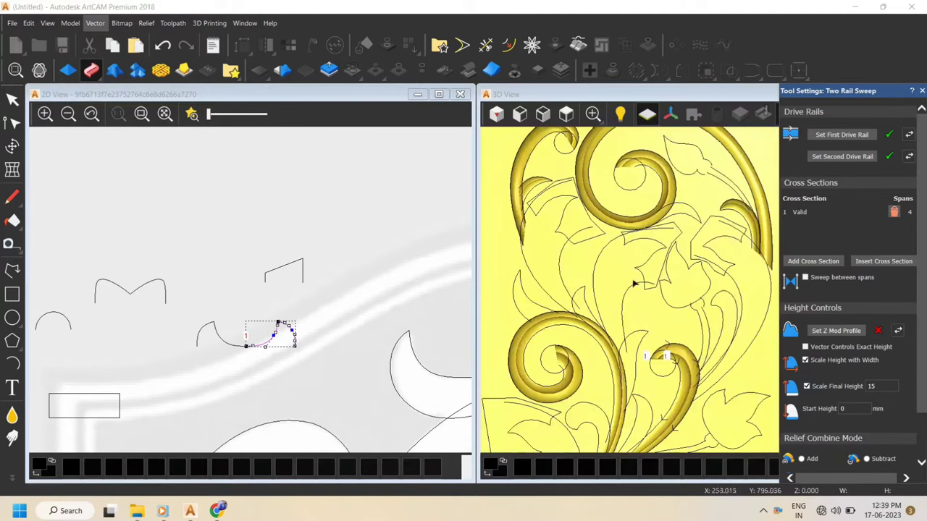
scroll(634, 284, down, 2)
scroll(666, 258, up, 5)
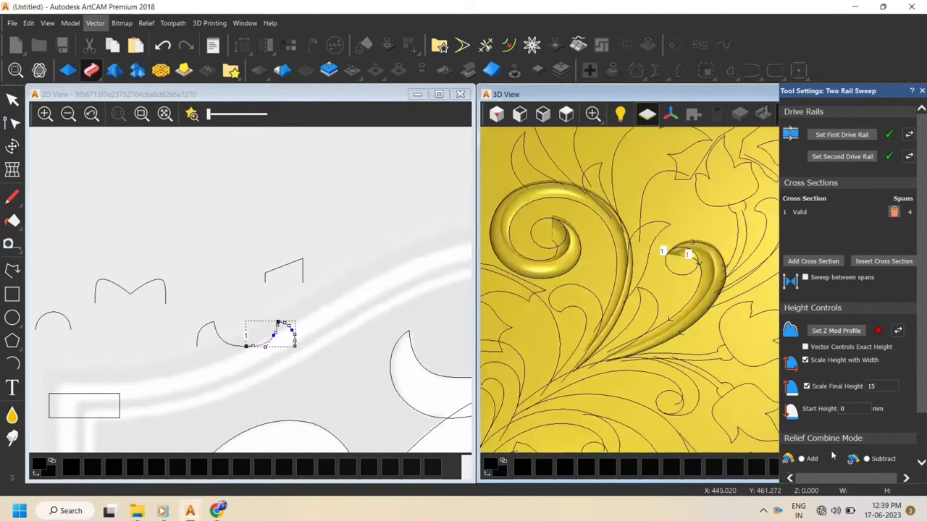
Finish the curl's two rail sweep, close its settings and return to the whole panel
scroll(833, 454, down, 2)
click(858, 465)
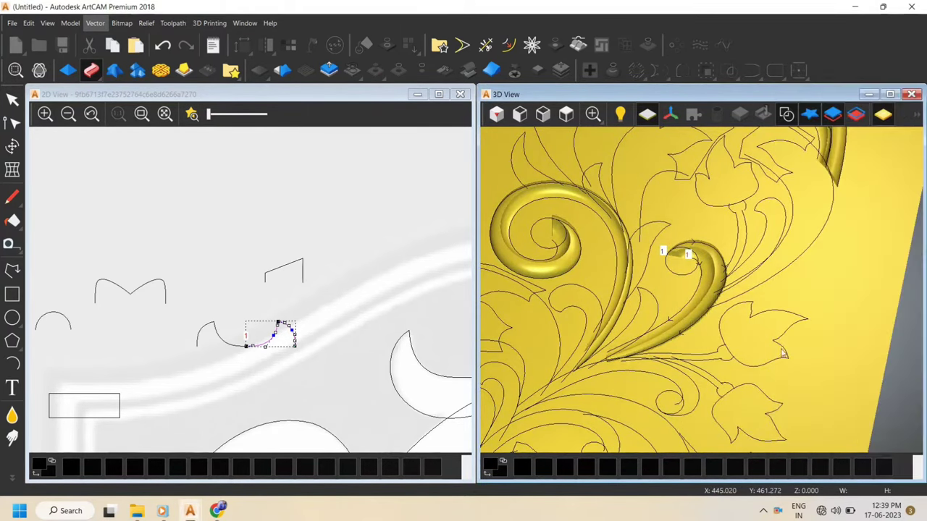
scroll(749, 276, up, 4)
scroll(746, 271, down, 2)
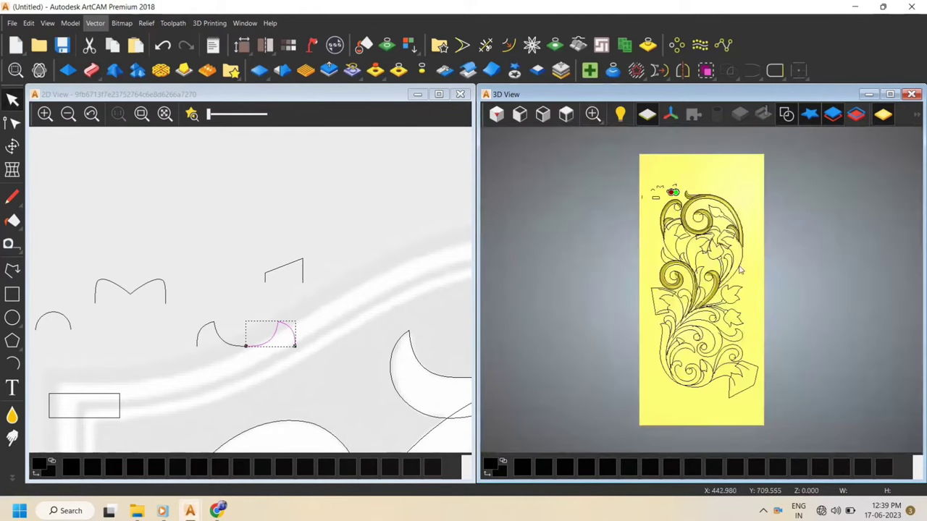
Select the outer and inner curves of the large leaf beside the curl and start a two rail sweep on them
scroll(724, 264, up, 4)
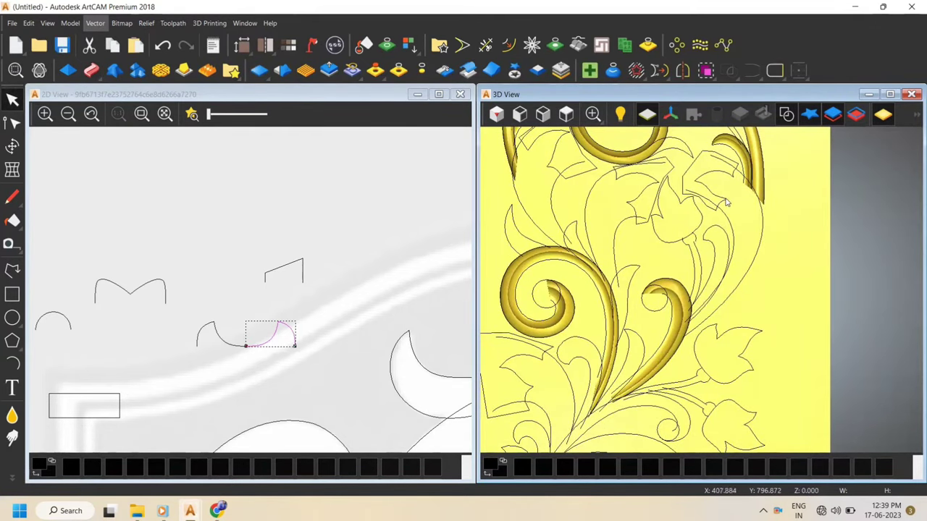
click(762, 215)
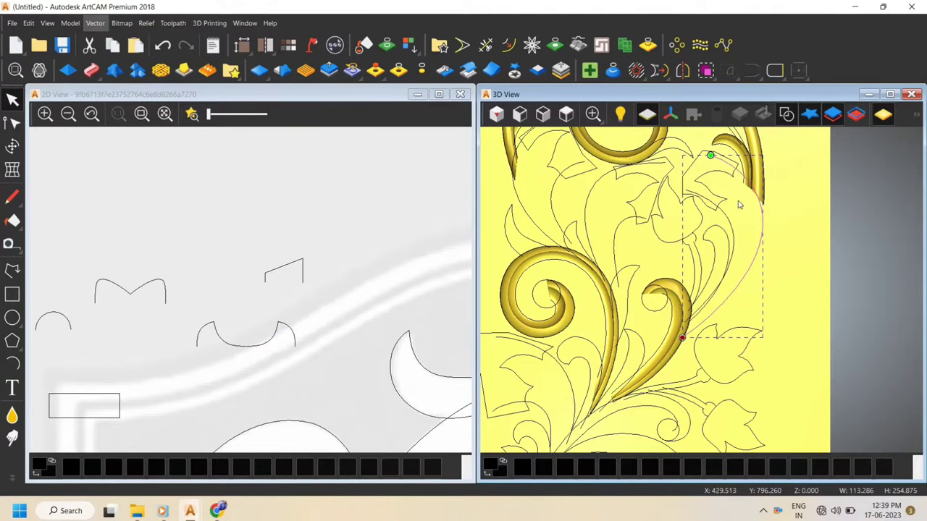
scroll(728, 226, up, 1)
scroll(727, 210, down, 3)
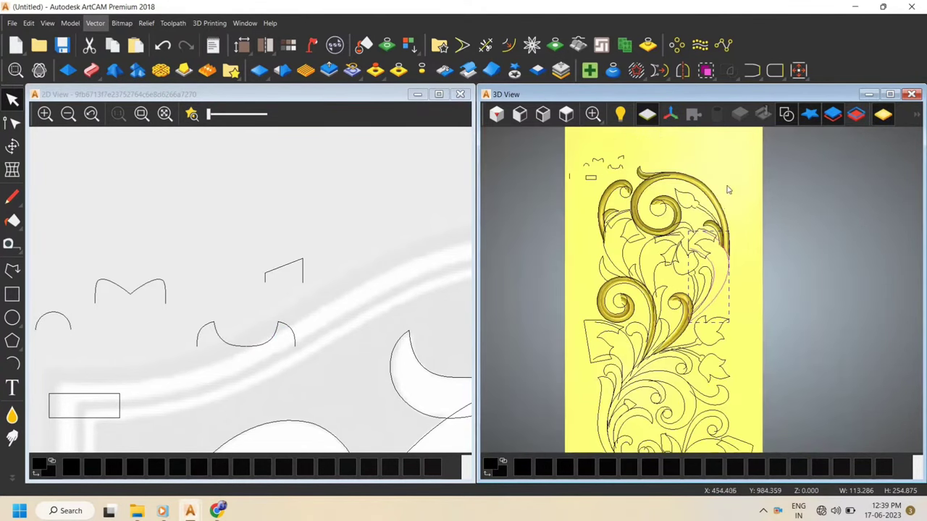
scroll(729, 189, up, 3)
click(91, 70)
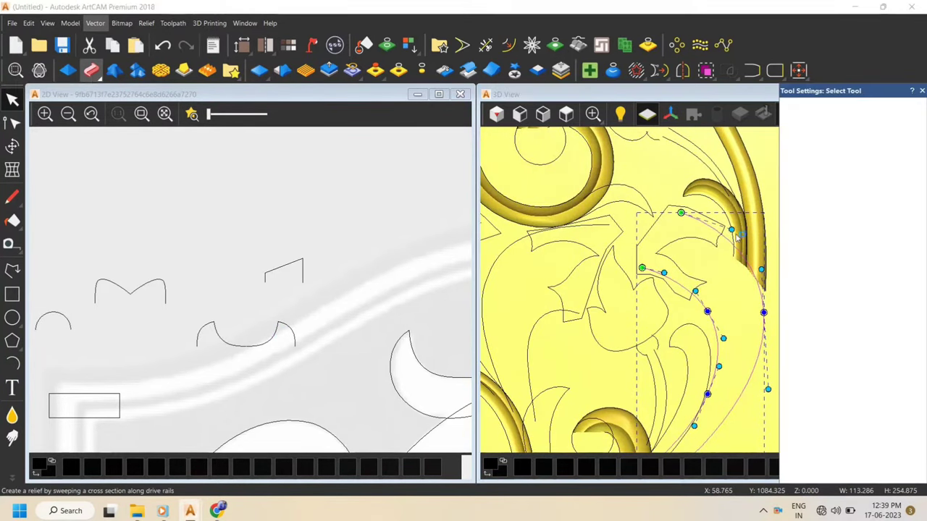
Add the M-shaped double-hump profile as the large leaf sweep's cross section and inspect the preview
click(143, 291)
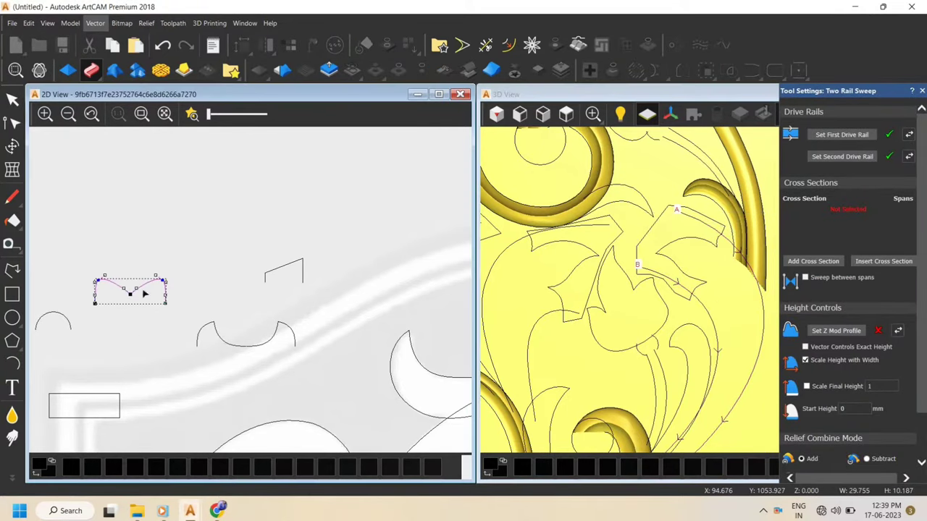
click(813, 262)
scroll(746, 290, down, 3)
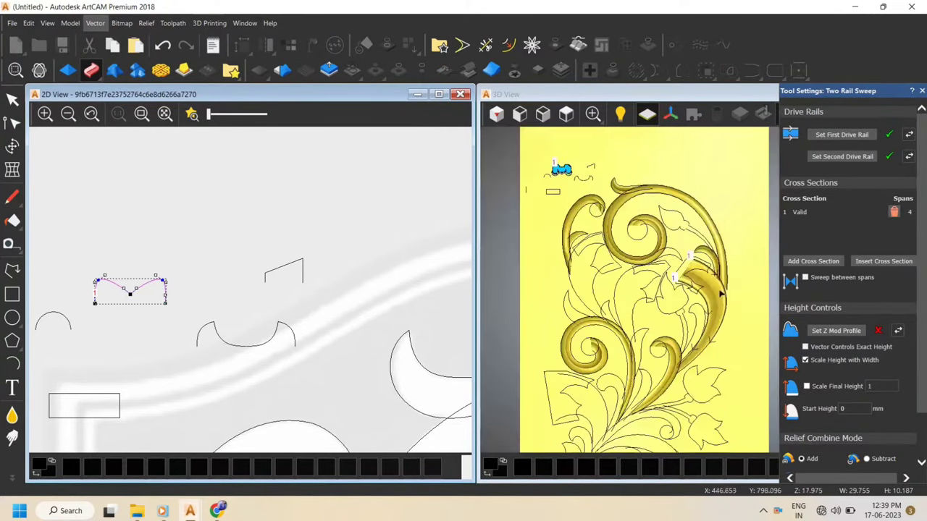
scroll(722, 290, up, 3)
scroll(717, 246, down, 3)
scroll(696, 278, up, 4)
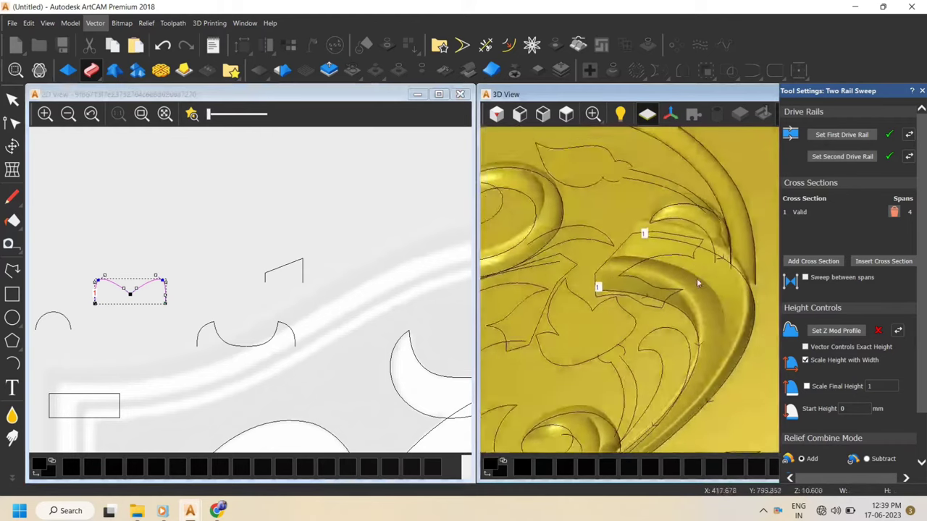
scroll(825, 453, down, 2)
Set the large leaf sweep to Merge High and scale its final height to 15
click(820, 423)
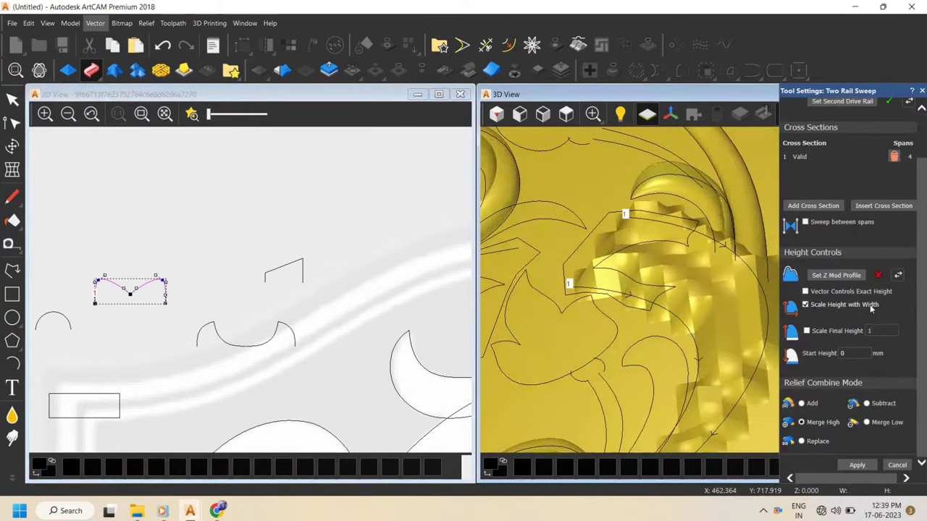
click(875, 331)
text(1)
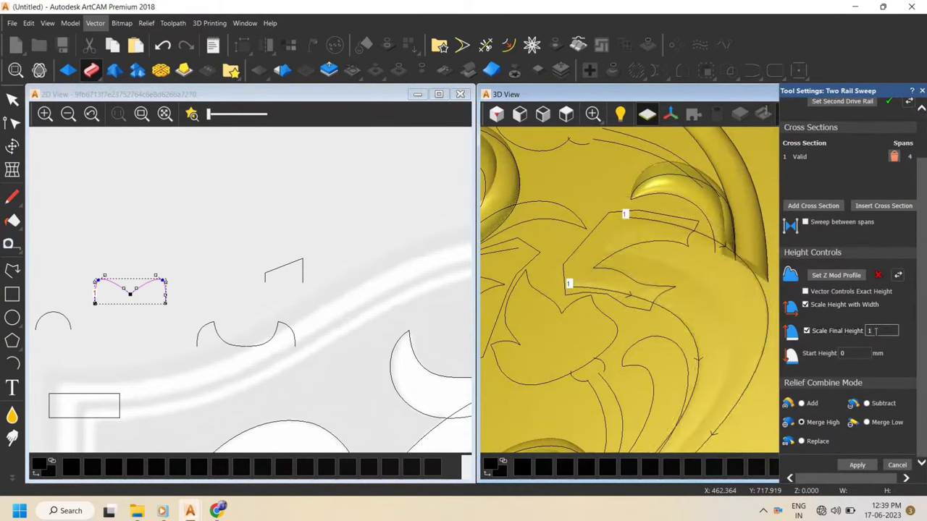
text(5)
Examine where the large leaf sweep's tapered end and inner rail meet the curl, from above and at an angle
scroll(699, 292, down, 3)
scroll(701, 356, up, 2)
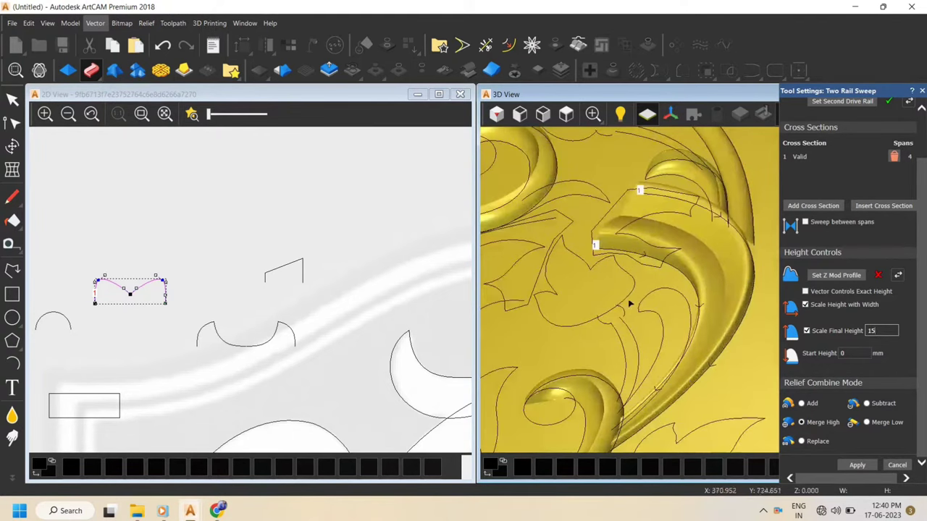
drag(637, 258, 656, 318)
scroll(701, 367, up, 2)
scroll(688, 374, down, 2)
scroll(633, 375, up, 2)
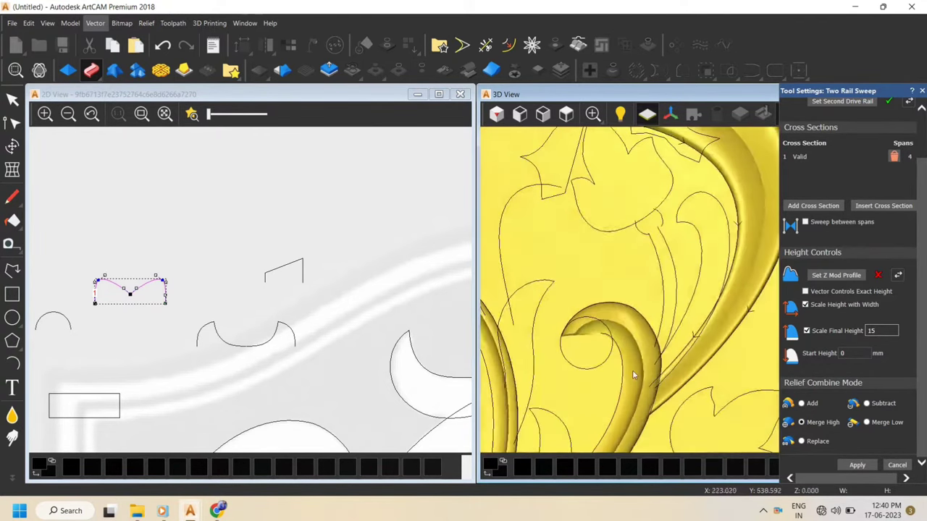
scroll(666, 395, up, 3)
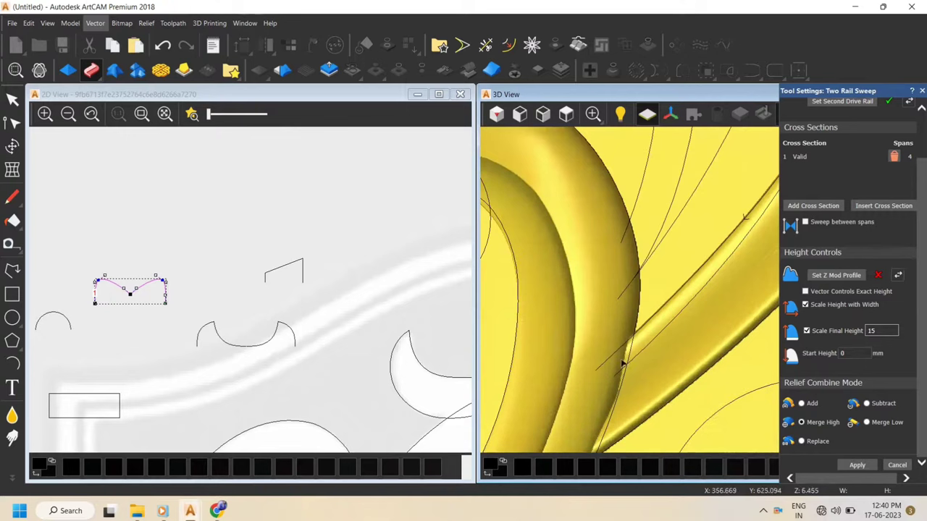
click(567, 114)
scroll(735, 284, up, 5)
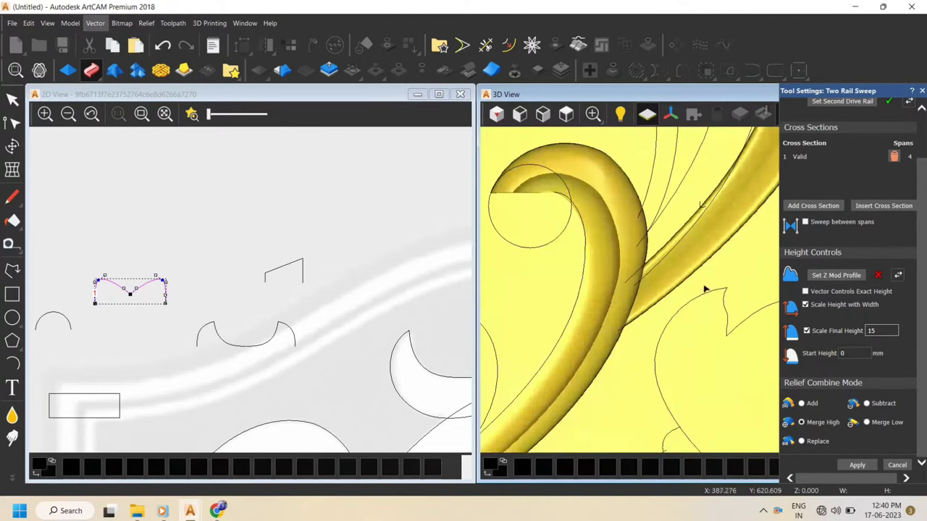
scroll(641, 278, up, 2)
click(615, 285)
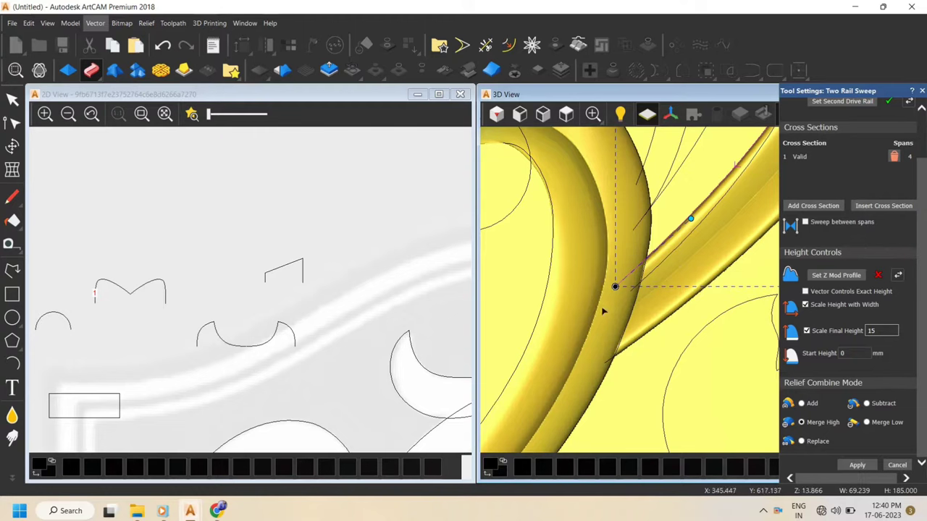
drag(661, 341, 675, 251)
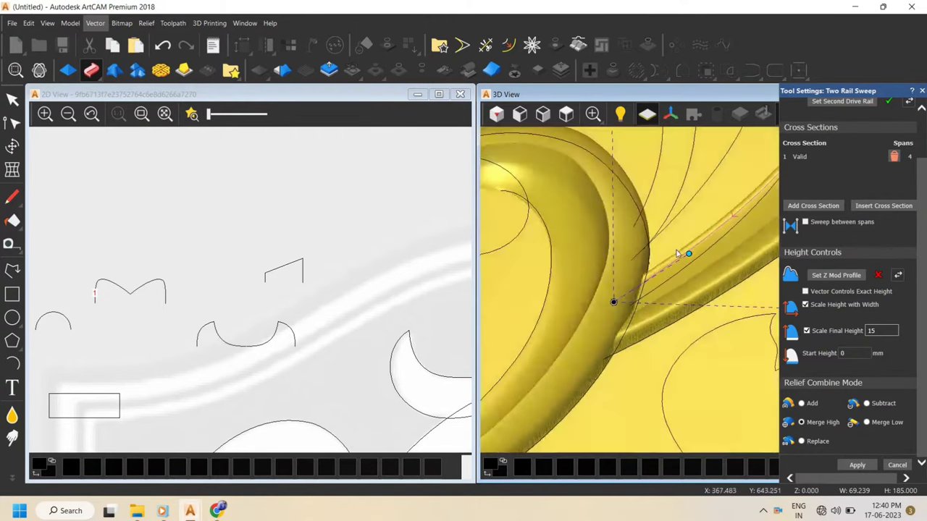
Apply the large leaf sweep to the relief and close the Two Rail Sweep settings
click(566, 114)
scroll(729, 226, up, 2)
scroll(732, 231, up, 5)
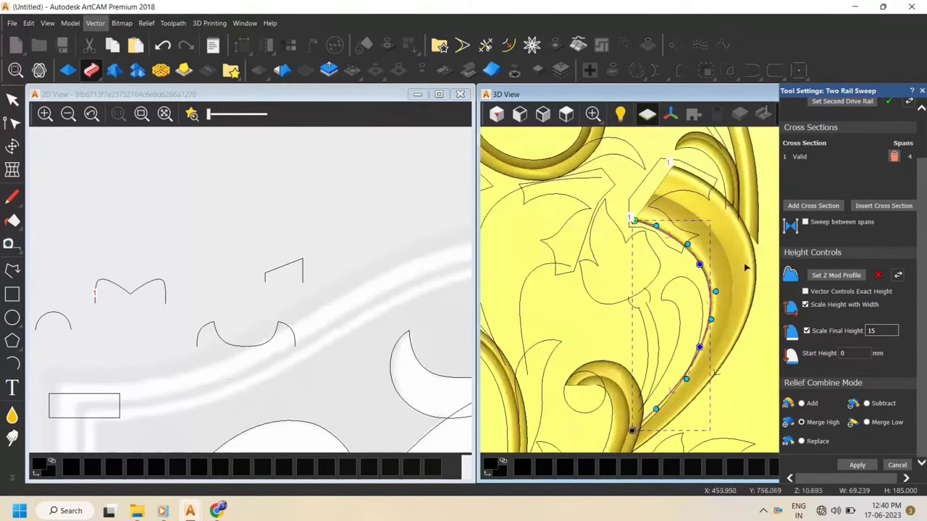
click(858, 465)
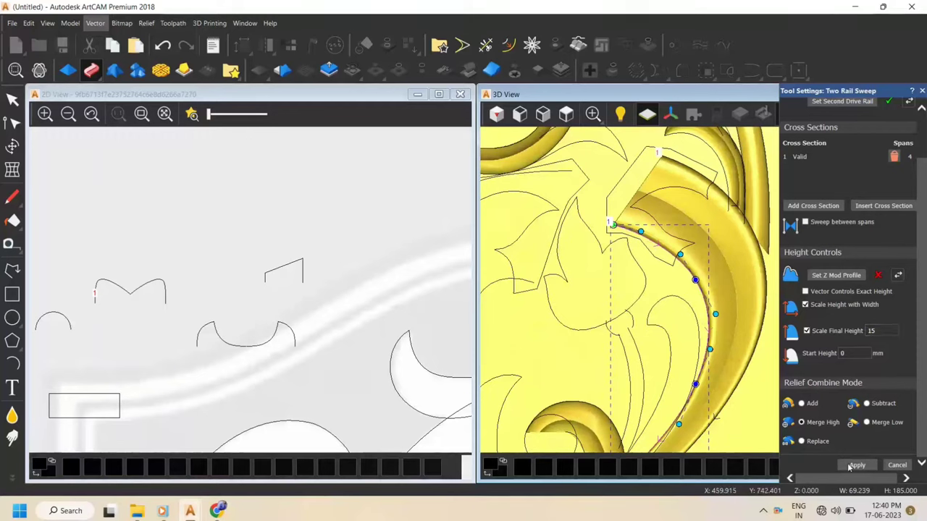
click(897, 465)
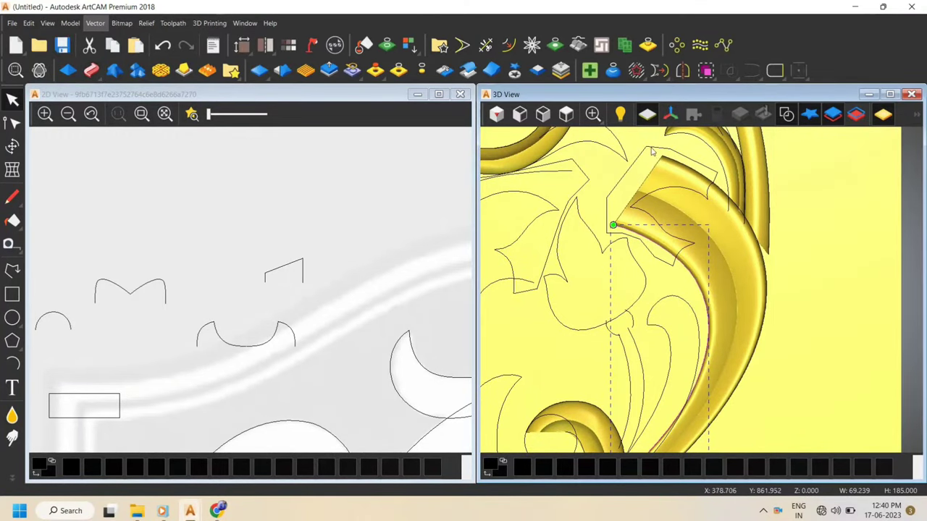
Clear the relief inside the closed outline at the large leaf's upper end and inspect the jagged tip
click(691, 159)
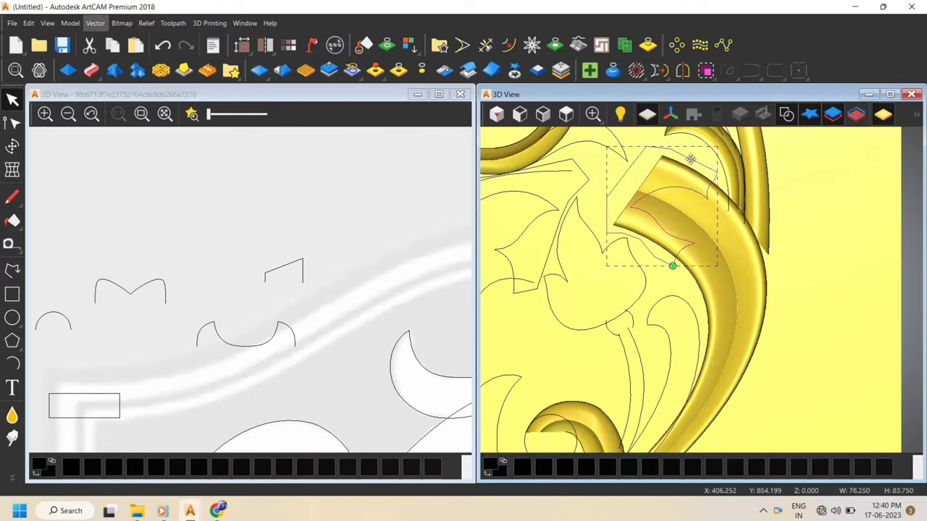
click(399, 70)
scroll(708, 254, up, 2)
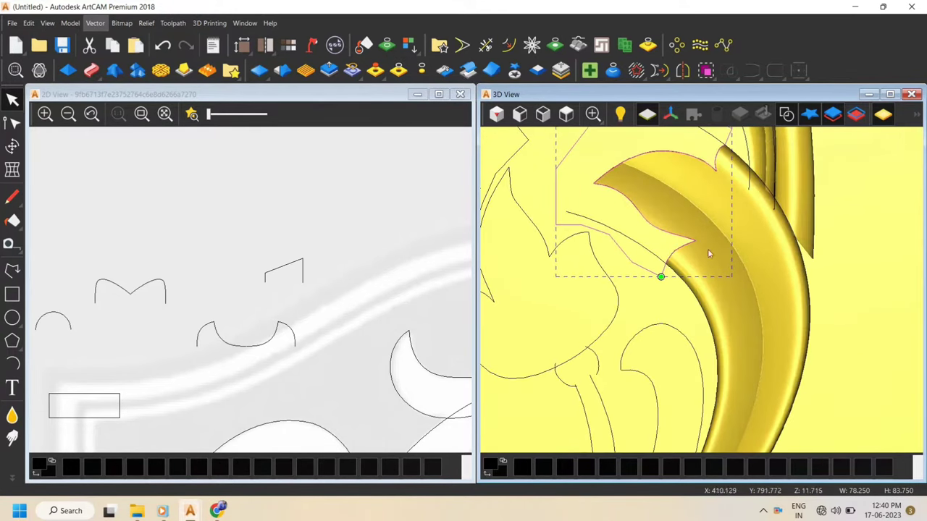
click(770, 278)
drag(826, 336, 885, 197)
scroll(759, 258, up, 2)
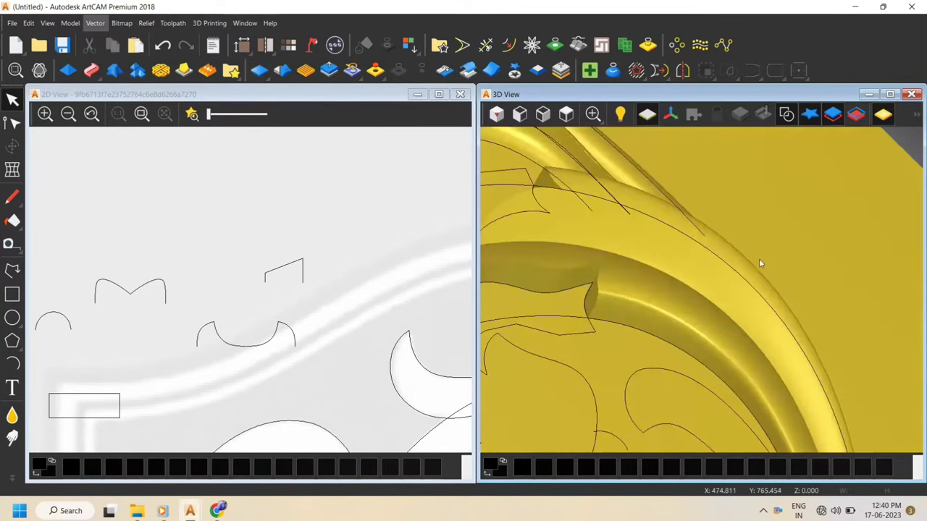
drag(723, 253, 652, 304)
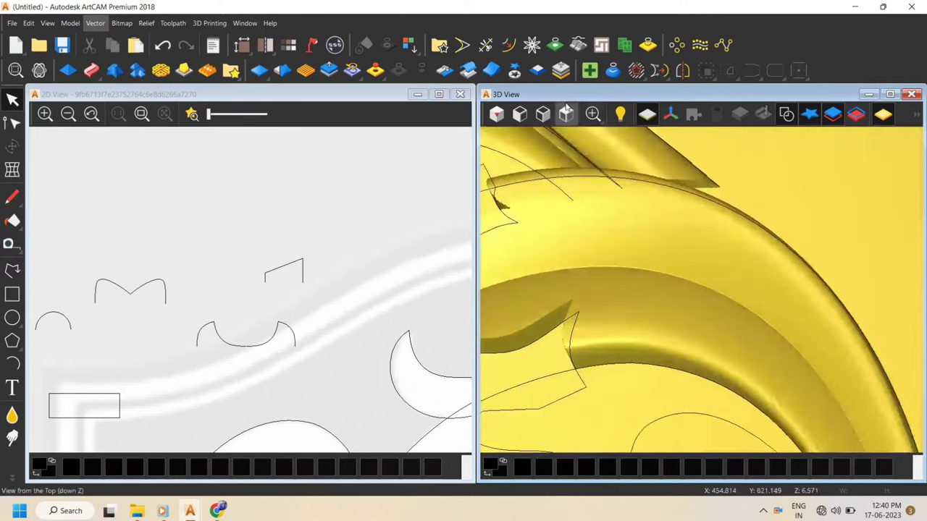
click(566, 114)
scroll(801, 268, up, 5)
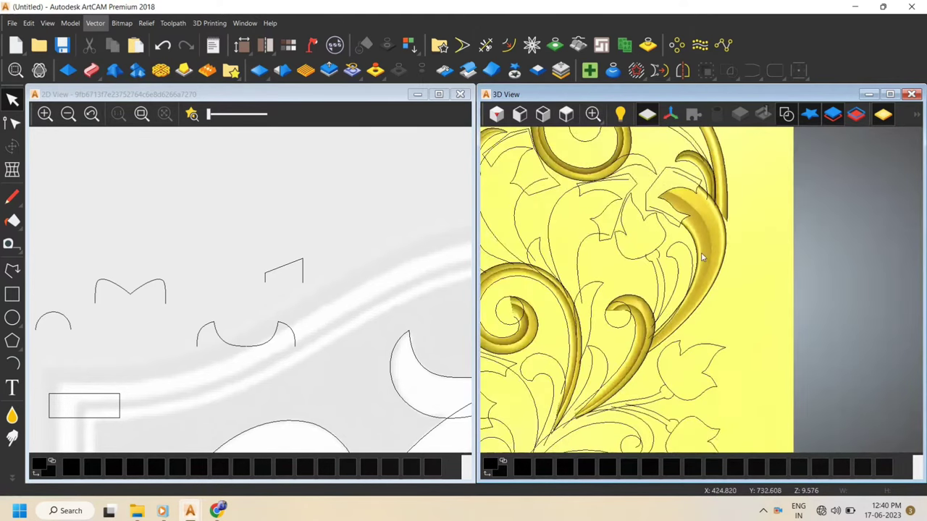
click(636, 199)
scroll(636, 199, up, 2)
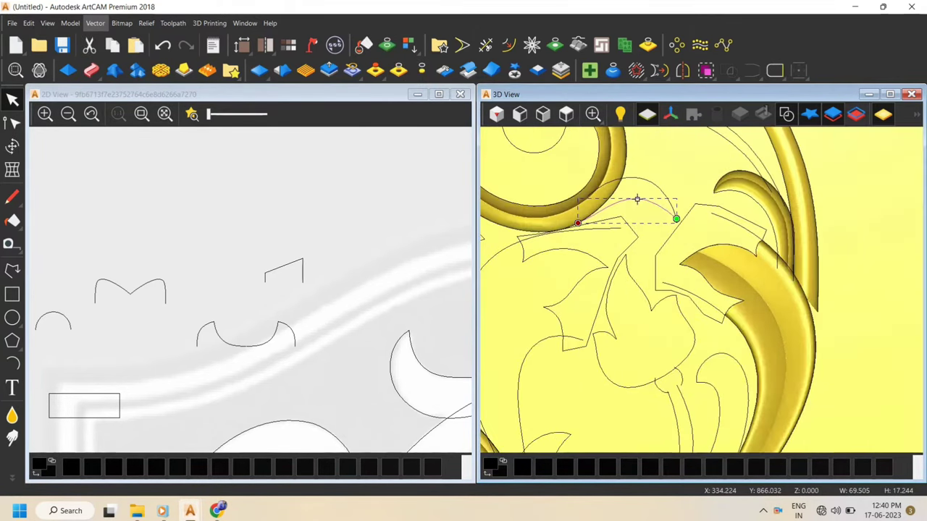
scroll(644, 184, down, 3)
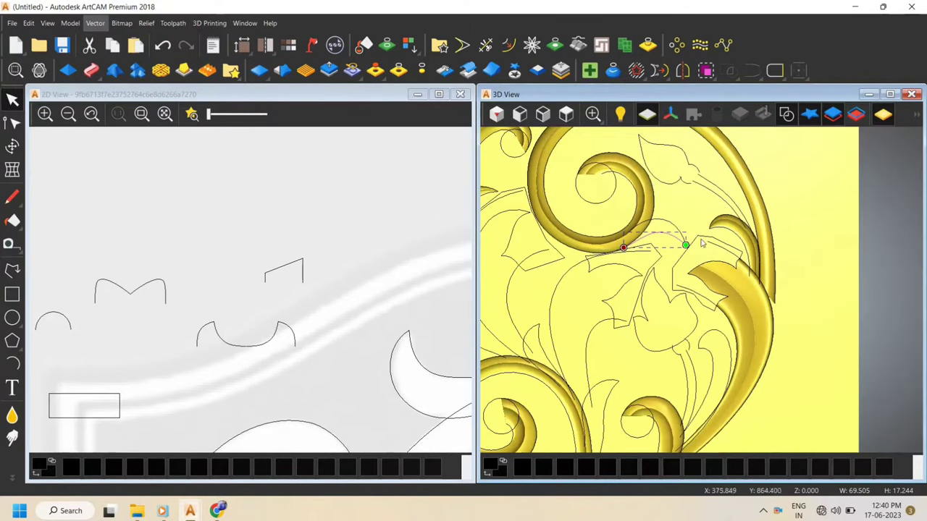
scroll(659, 237, up, 4)
drag(663, 229, 663, 226)
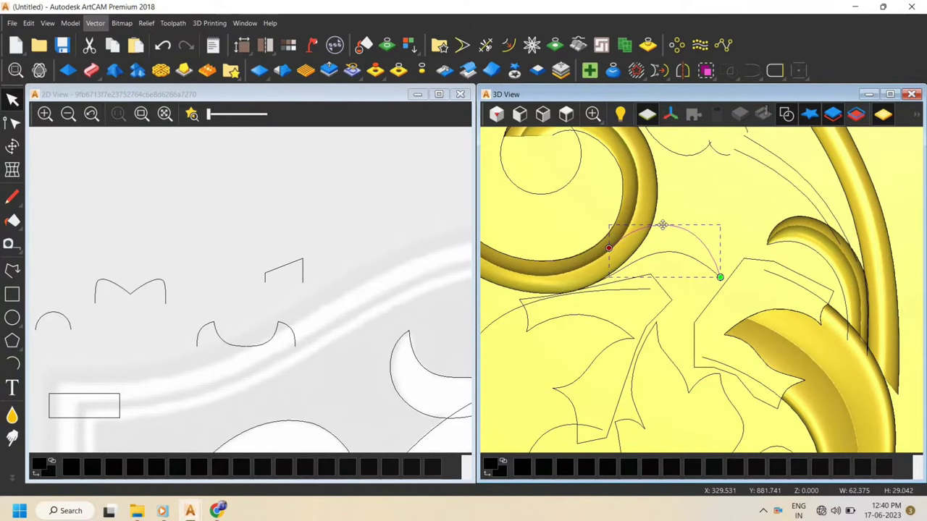
scroll(708, 268, down, 3)
scroll(717, 297, up, 3)
scroll(724, 366, down, 3)
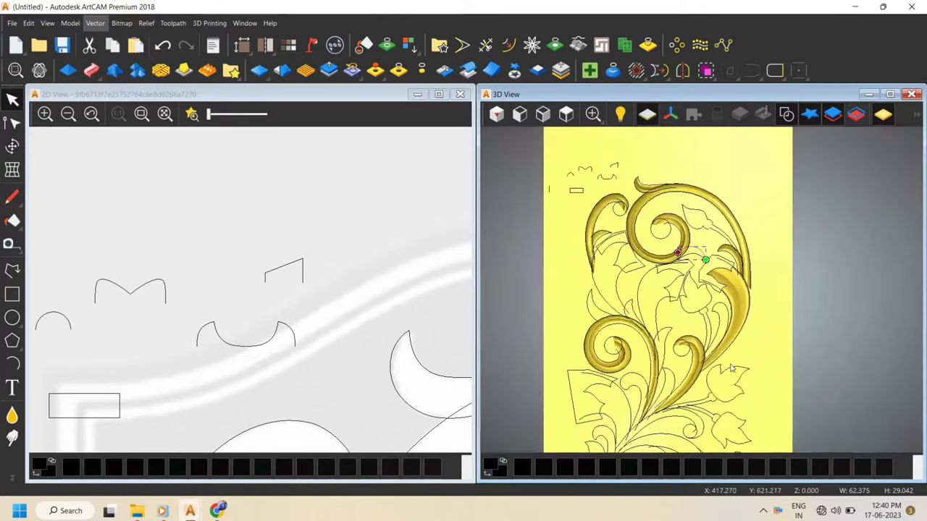
Select both curves of the small curled leaf inside the large leaf and start a two rail sweep on them
scroll(719, 254, up, 5)
click(696, 242)
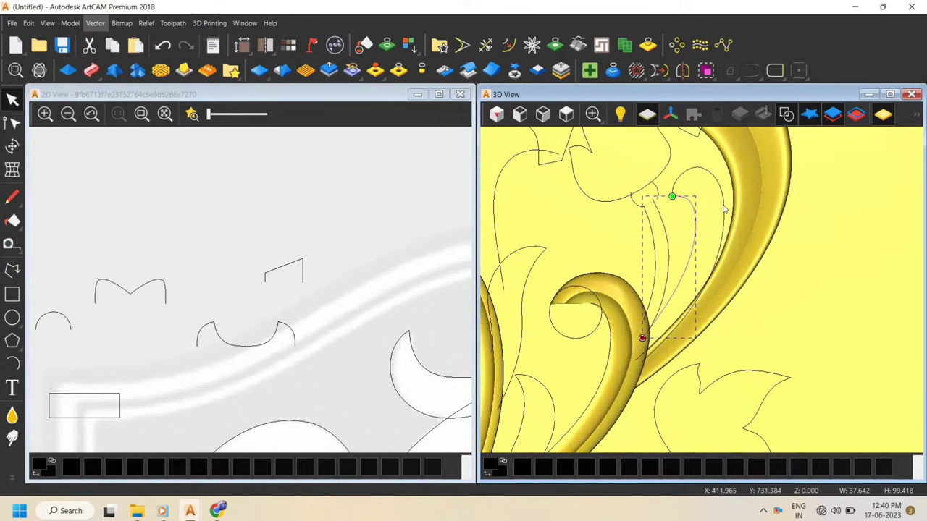
shift+click(724, 209)
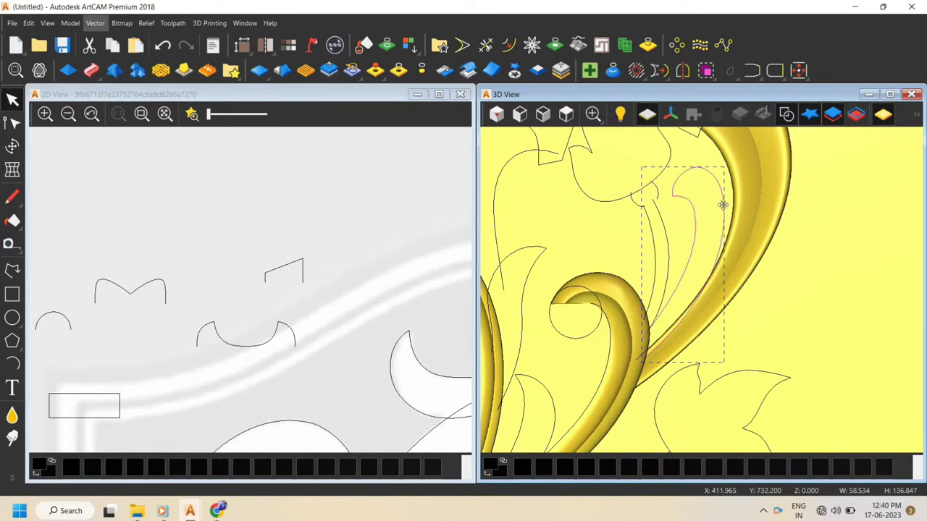
click(92, 71)
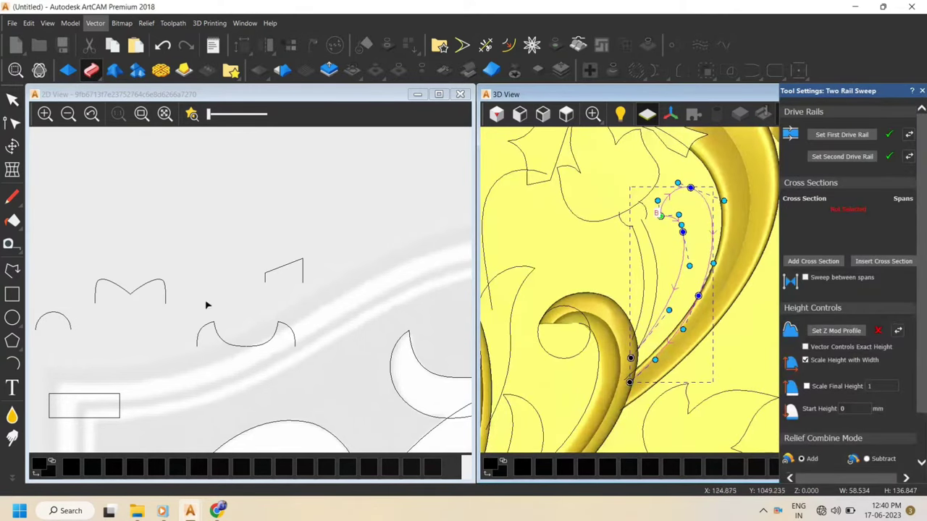
Add the left half-profile curve as the small curled leaf sweep's cross section
scroll(336, 346, down, 2)
scroll(244, 325, up, 2)
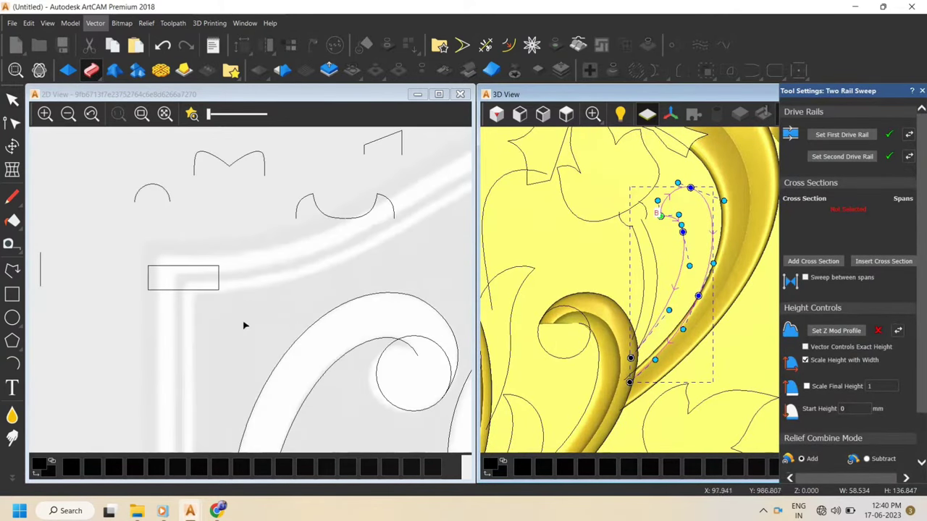
click(297, 209)
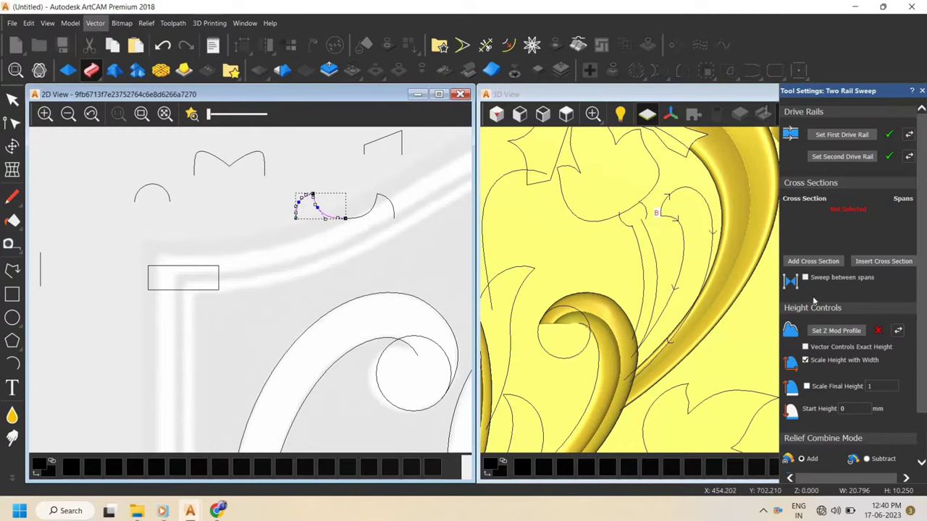
click(806, 263)
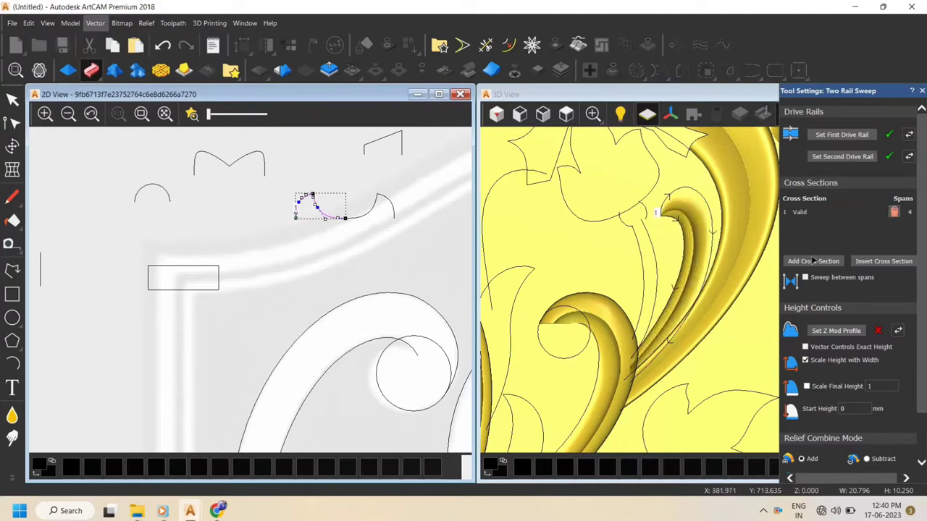
Replace the small curled leaf sweep's cross section with the right half-profile curve
click(895, 212)
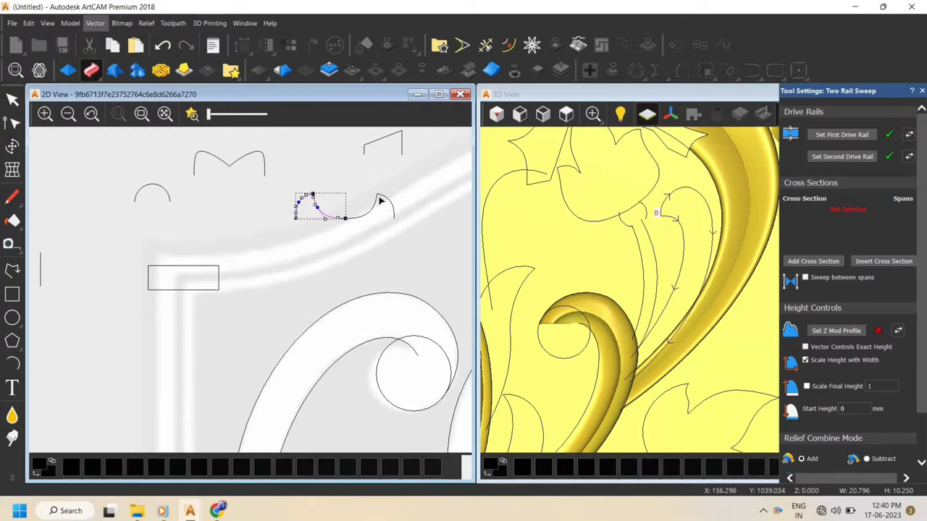
click(380, 201)
click(383, 197)
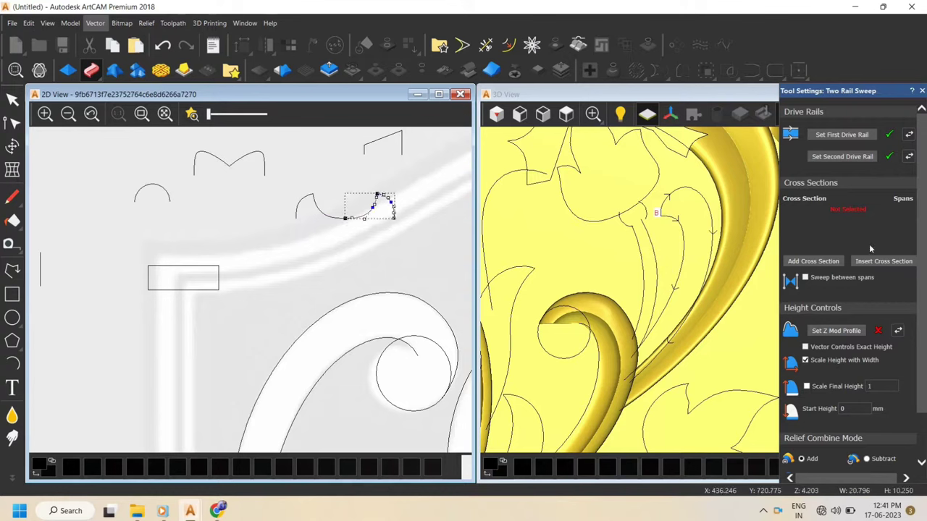
click(817, 262)
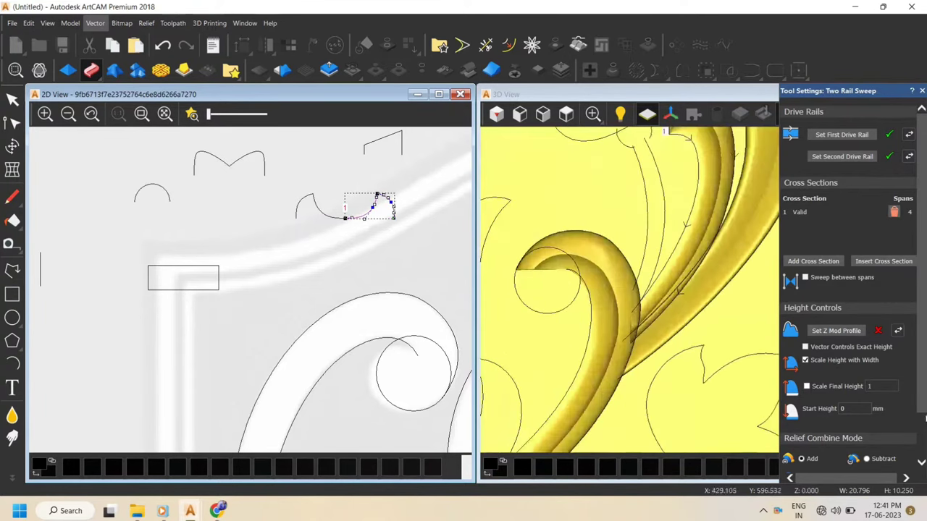
Scale the small curled leaf sweep's final height to 15 and apply it in Merge High mode
scroll(812, 459, down, 1)
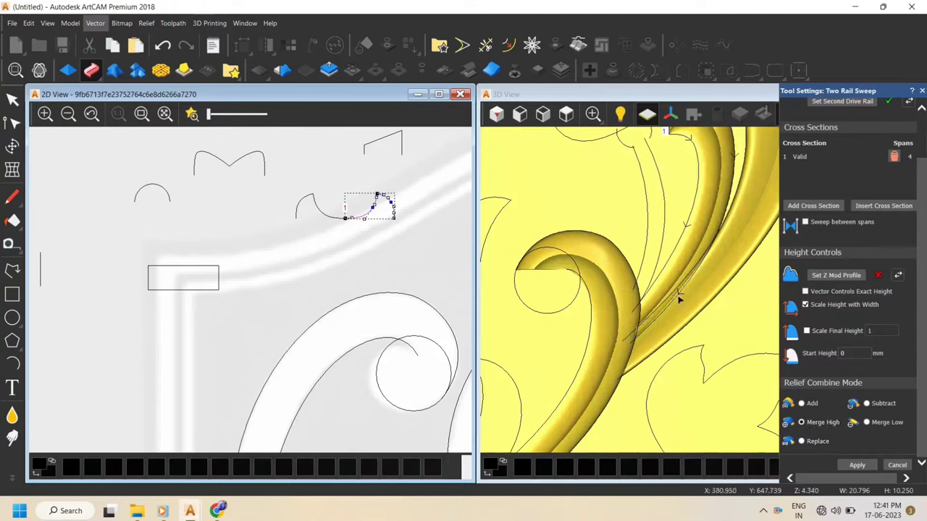
scroll(684, 275, down, 2)
scroll(691, 242, up, 1)
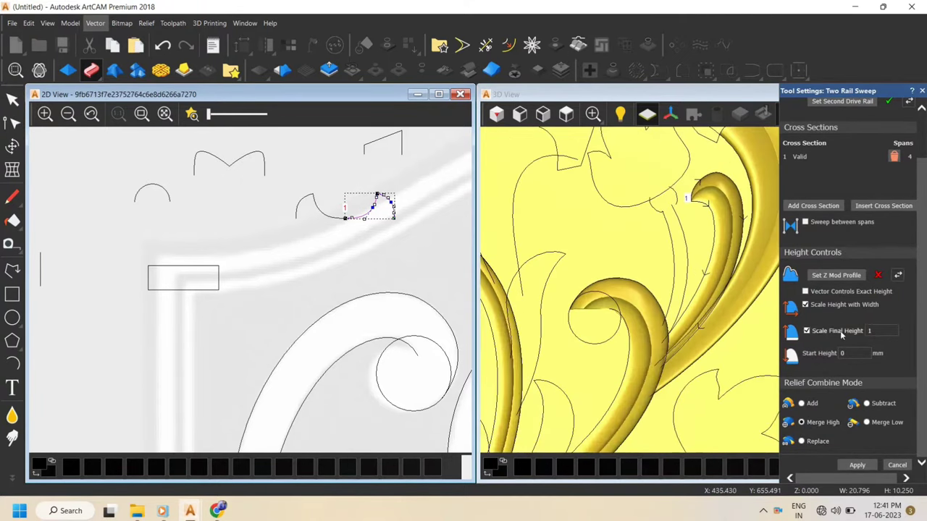
click(877, 331)
scroll(725, 305, down, 1)
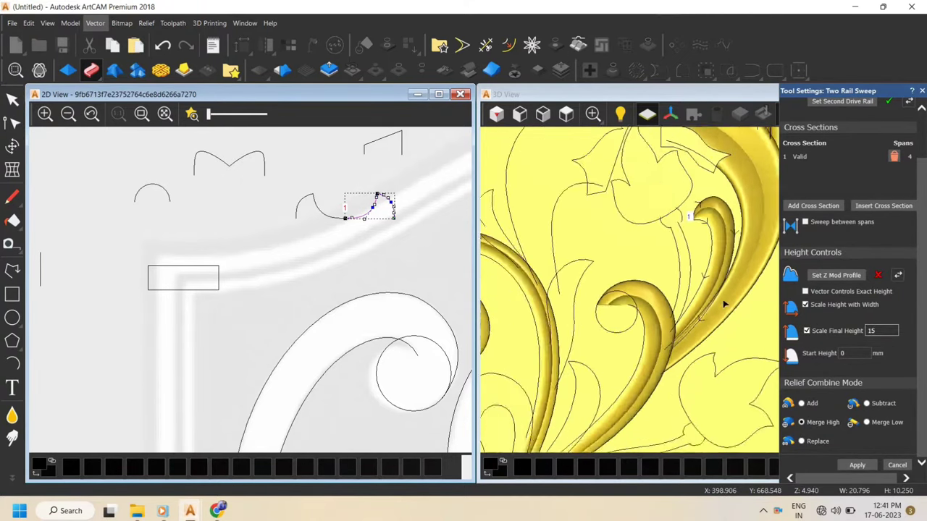
scroll(719, 295, up, 2)
mouse_move(725, 344)
mouse_down()
mouse_move(727, 322)
mouse_move(675, 255)
mouse_move(715, 308)
mouse_up()
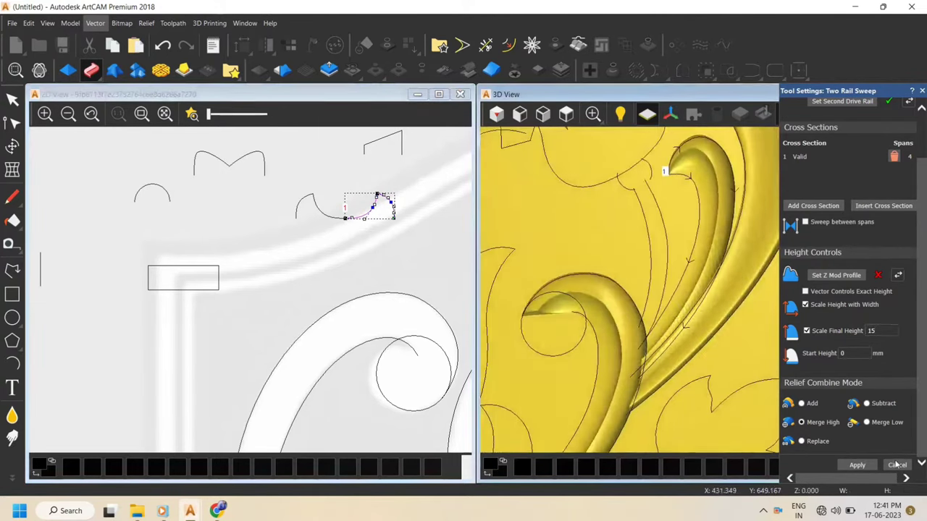
Set the two bud stem curves inside the upper spiral as drive rails and remove the previous cross section
click(566, 113)
scroll(689, 207, up, 5)
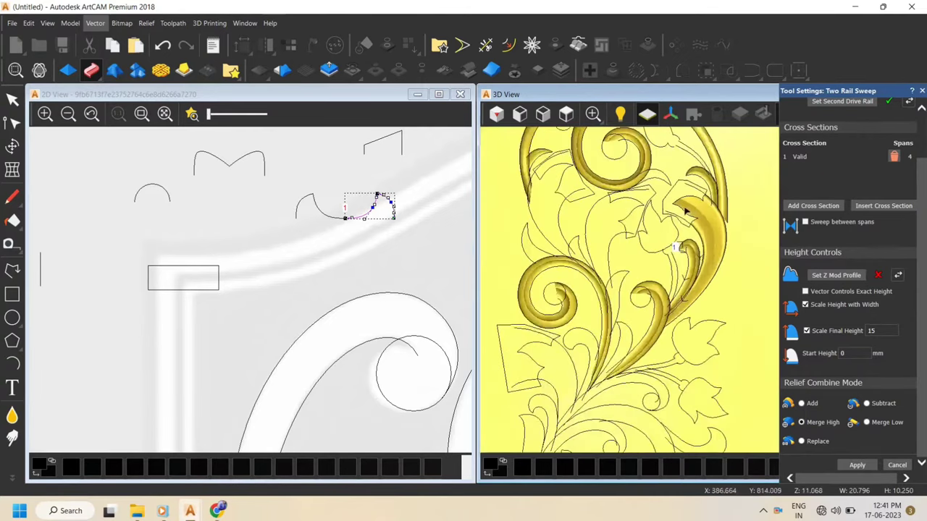
scroll(692, 182, up, 2)
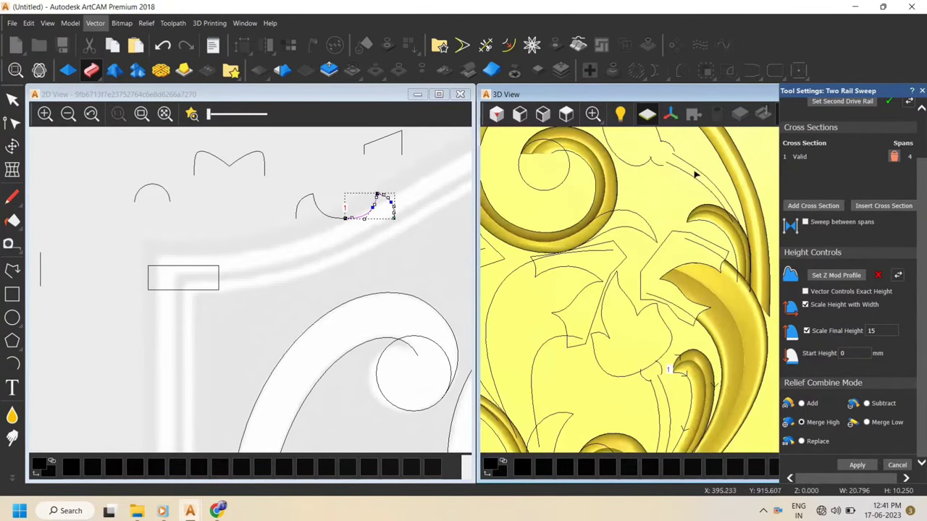
click(690, 175)
scroll(869, 246, up, 2)
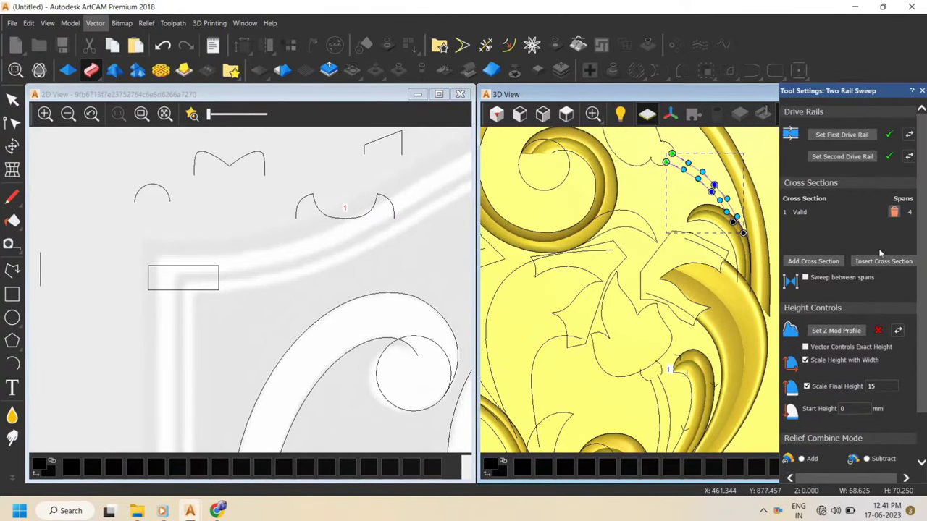
click(895, 212)
click(859, 138)
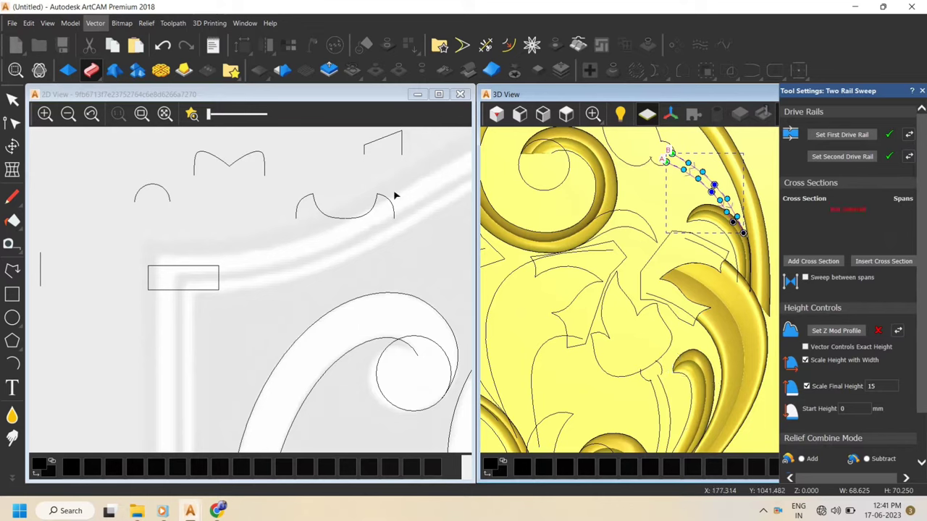
Add the small semicircular arc as the bud stem sweep's cross section and inspect the preview beside the curled leaf
click(163, 194)
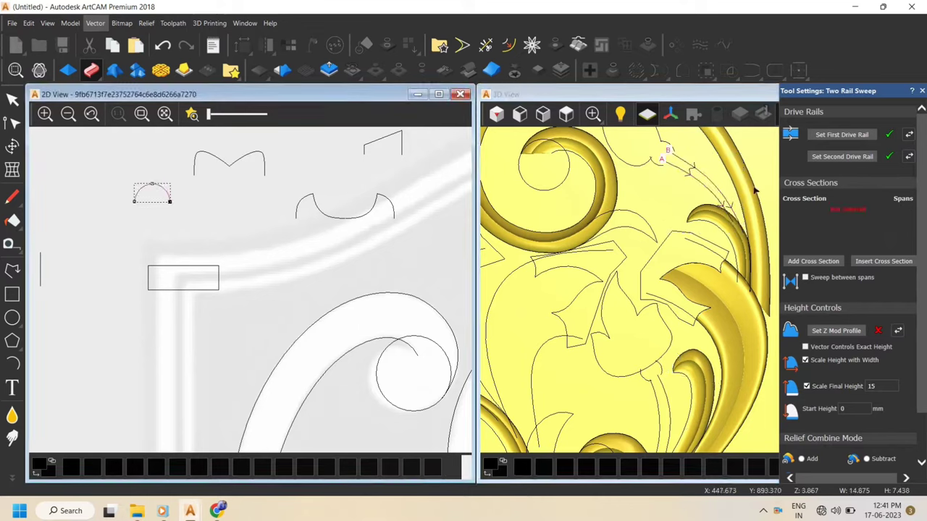
click(814, 261)
scroll(673, 201, down, 2)
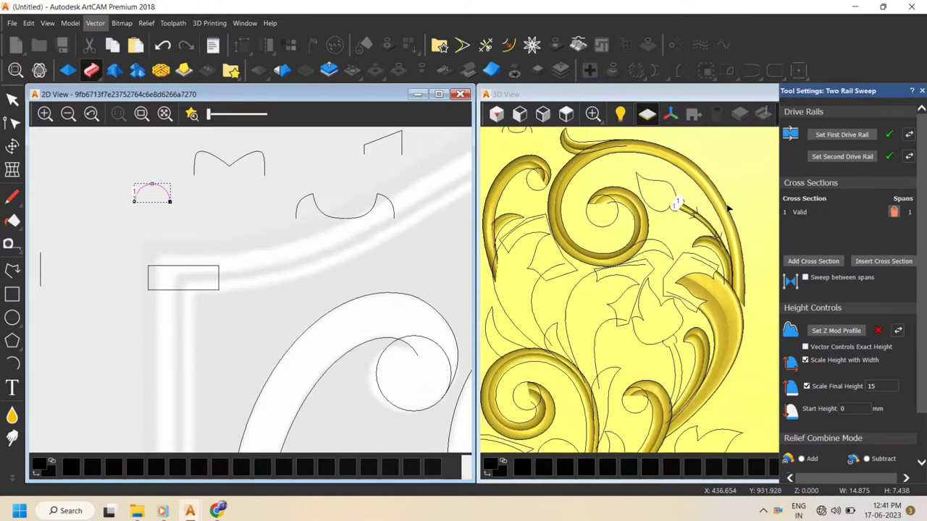
scroll(697, 323, up, 5)
drag(698, 324, 758, 247)
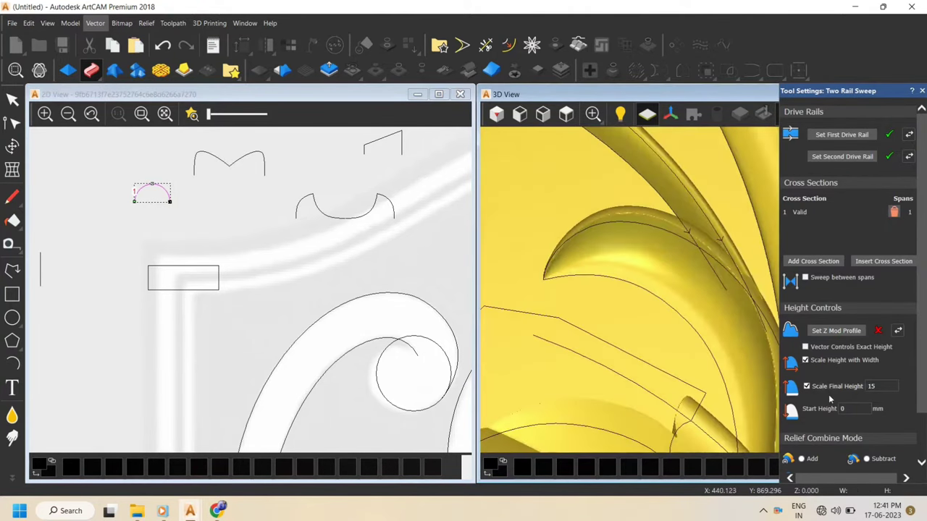
Scale the bud stem sweep's final height to 10 and apply it in Merge High mode
scroll(847, 420, down, 1)
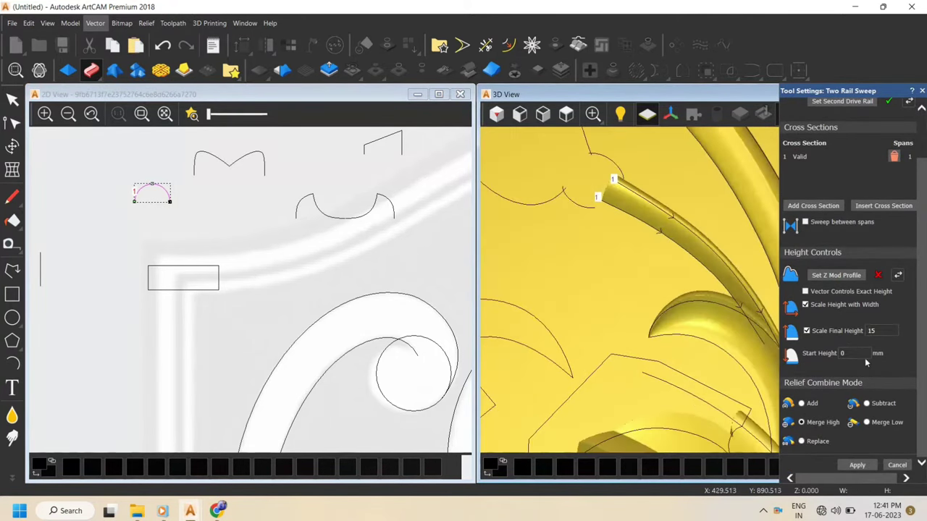
click(875, 331)
double_click(874, 331)
text(10)
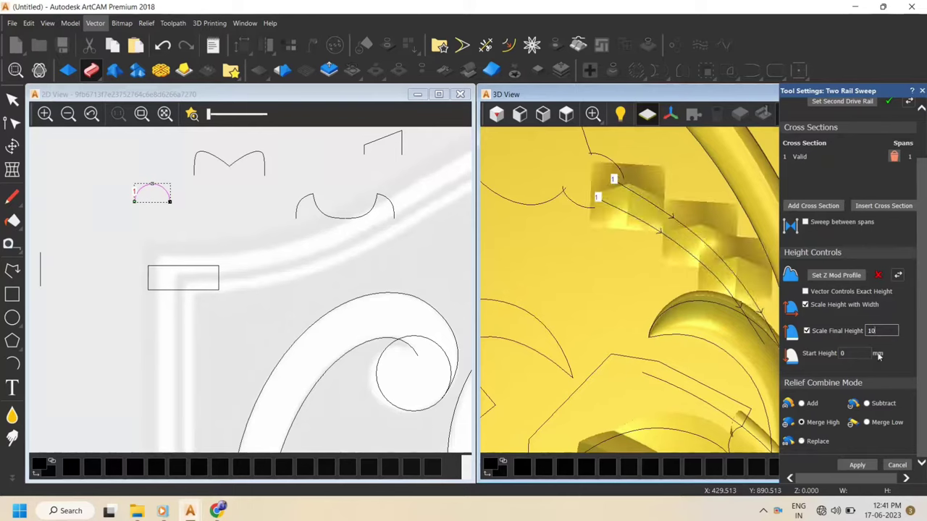
click(858, 466)
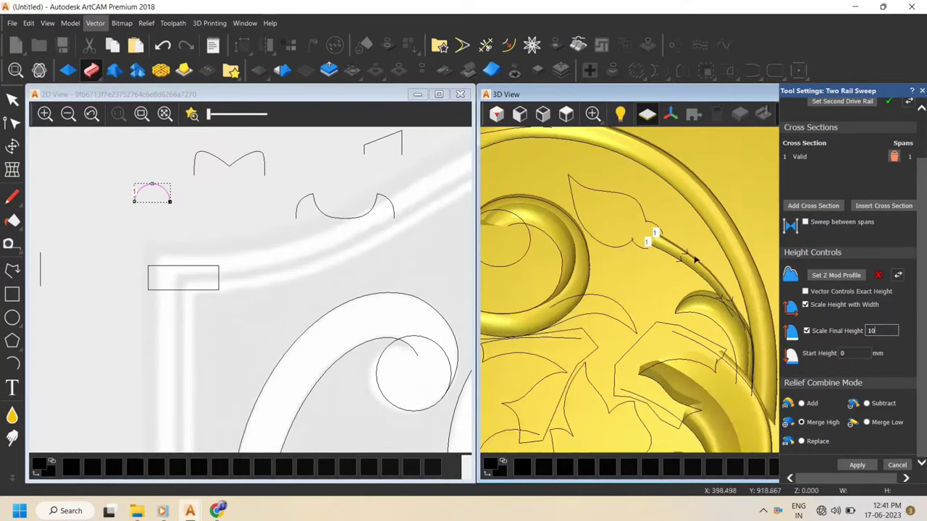
Try the bud stem sweep without scaling height with width, and restore the option
click(835, 308)
drag(718, 314, 762, 295)
click(859, 310)
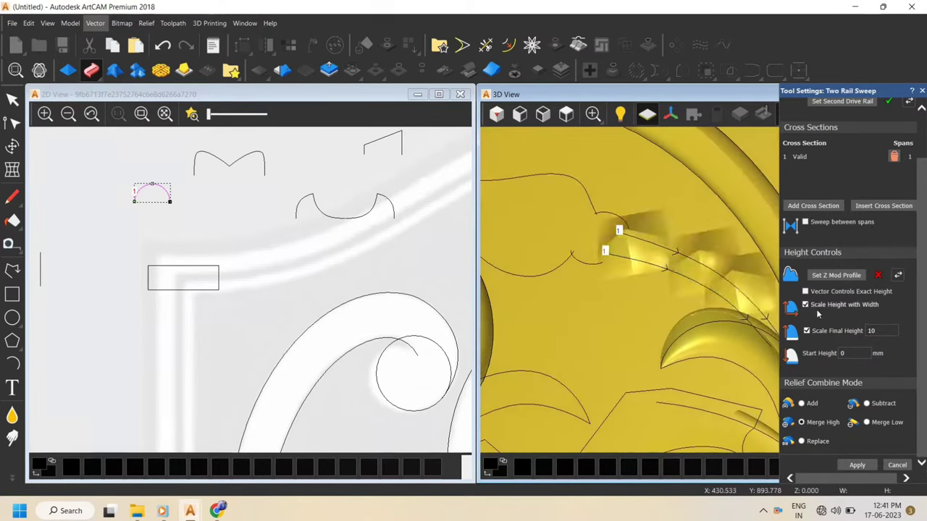
drag(697, 282, 740, 290)
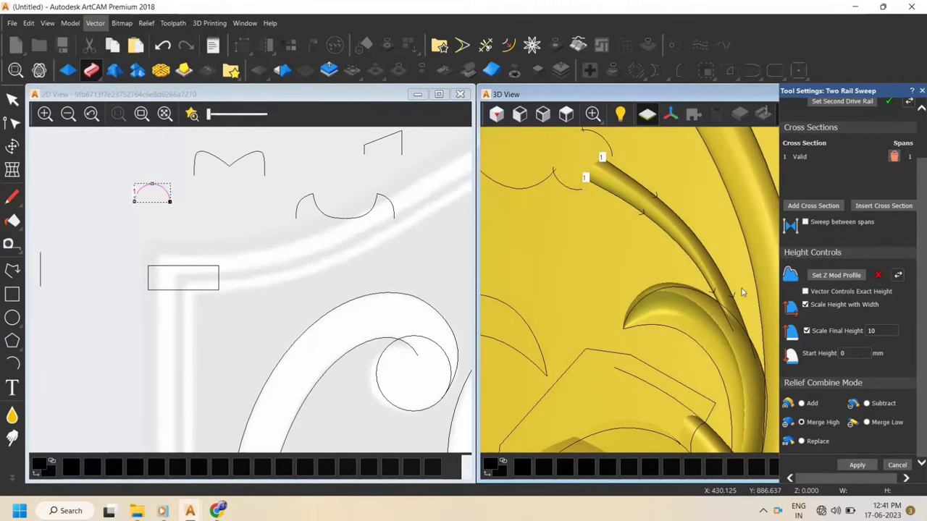
Close the stem sweep settings and start a two rail sweep on the two short arcs at the bud's base
click(897, 466)
click(567, 114)
scroll(765, 213, up, 4)
scroll(761, 212, up, 5)
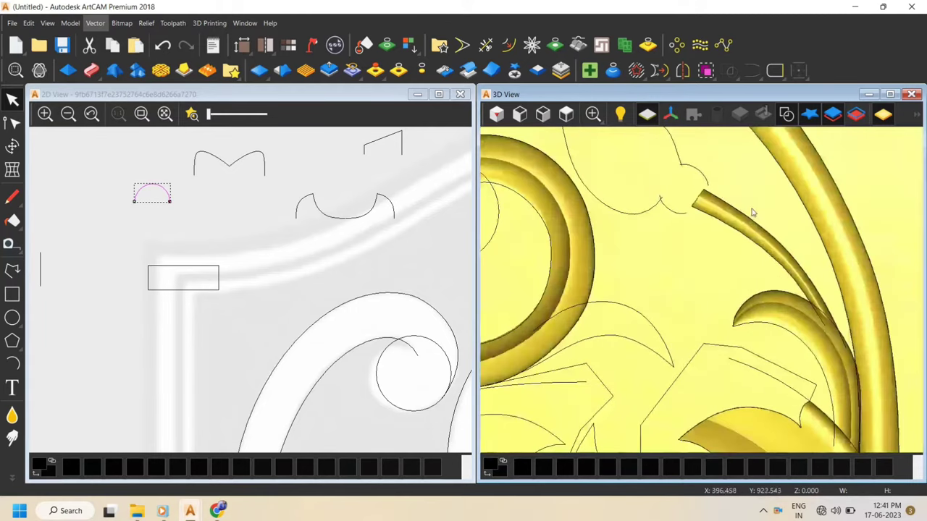
click(698, 172)
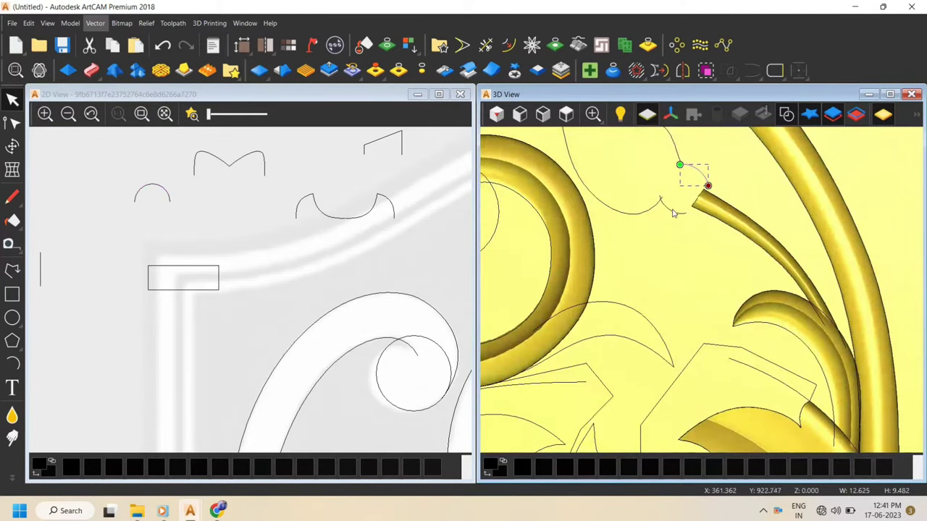
click(91, 70)
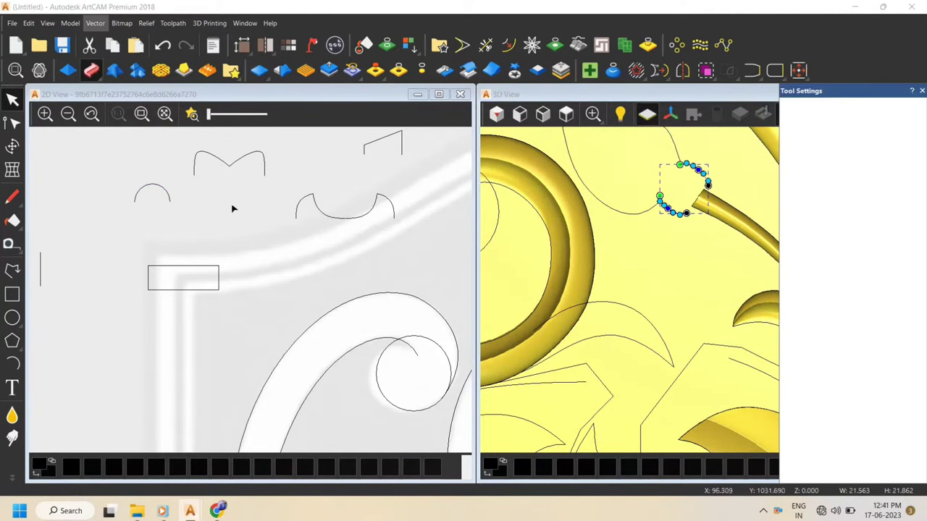
Add the small semicircular arc as the bud base's cross section, with final height scaled to 10 and Merge High mode
click(155, 189)
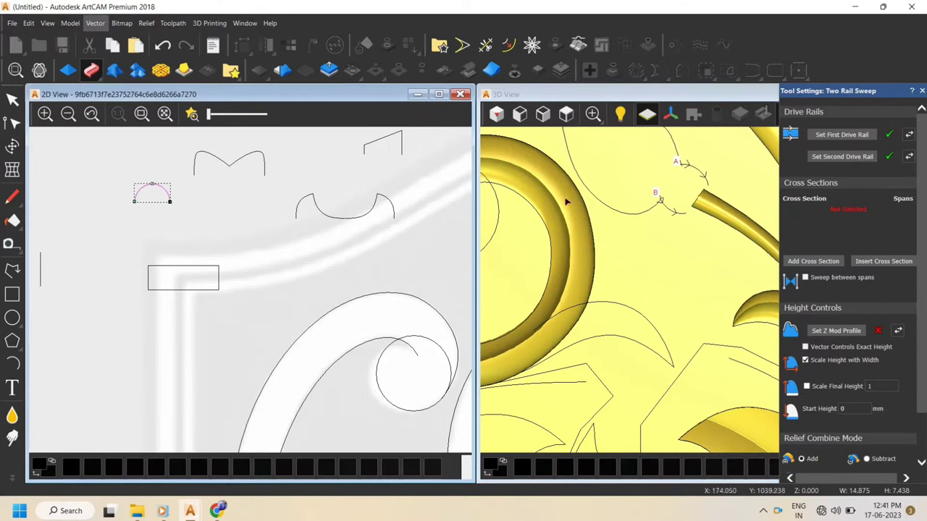
click(817, 259)
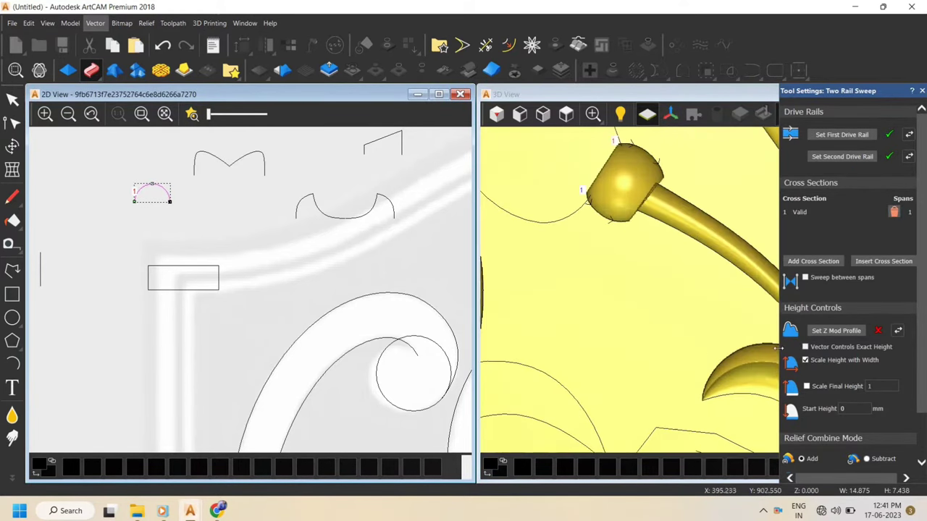
scroll(835, 452, down, 1)
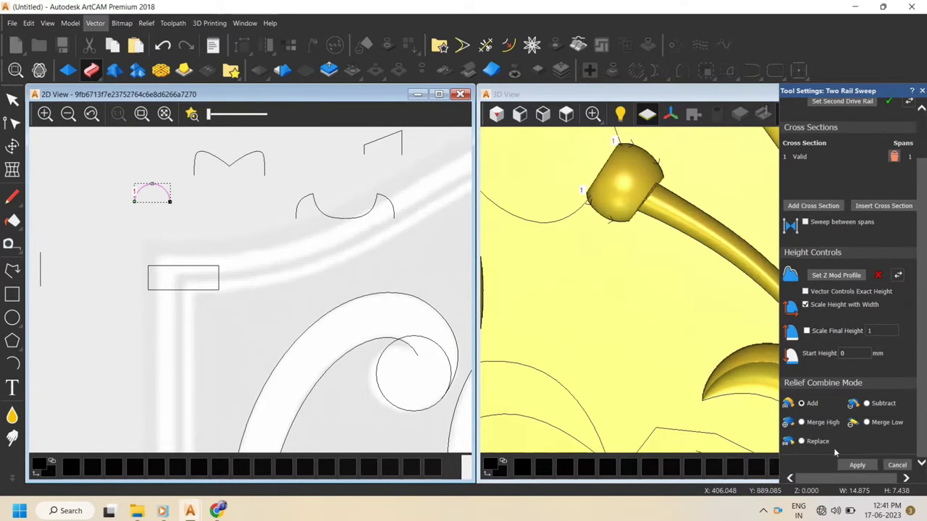
click(826, 332)
text(10)
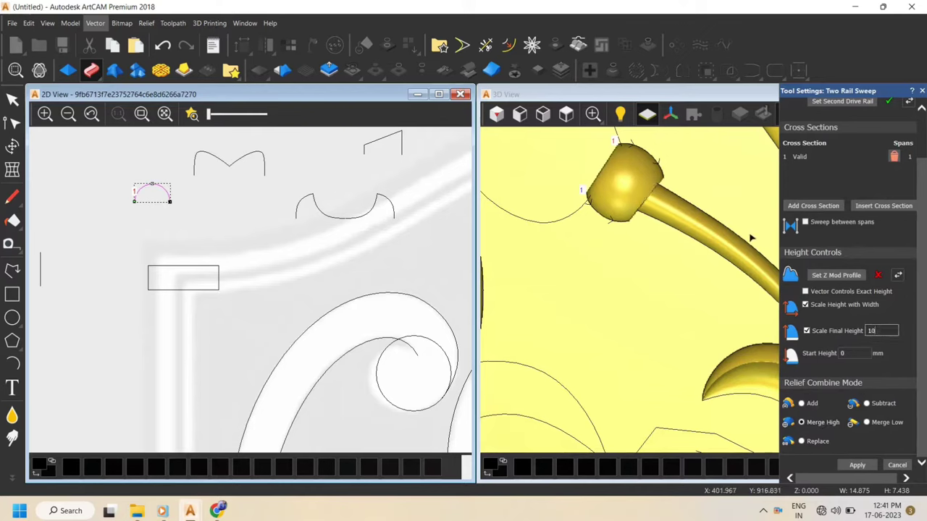
Reshape the bud base's lower arc and move the upper arc's end node to the stem's upper edge
drag(650, 227, 637, 203)
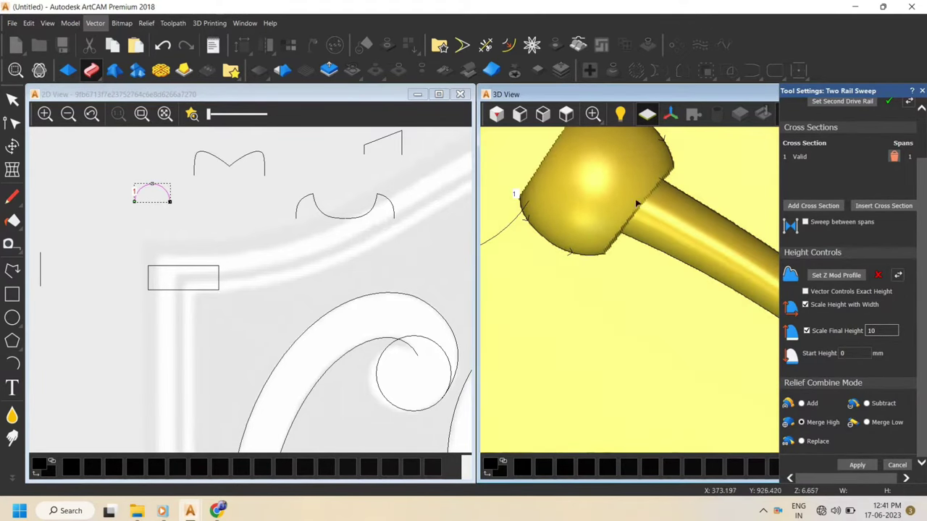
click(565, 114)
scroll(721, 212, up, 8)
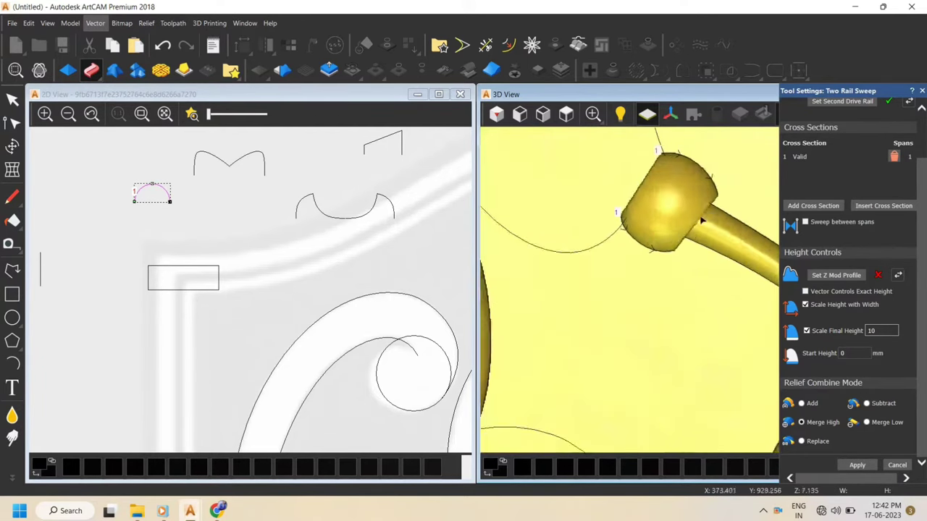
mouse_move(659, 268)
mouse_down()
mouse_move(684, 253)
mouse_move(660, 259)
mouse_move(656, 273)
mouse_up()
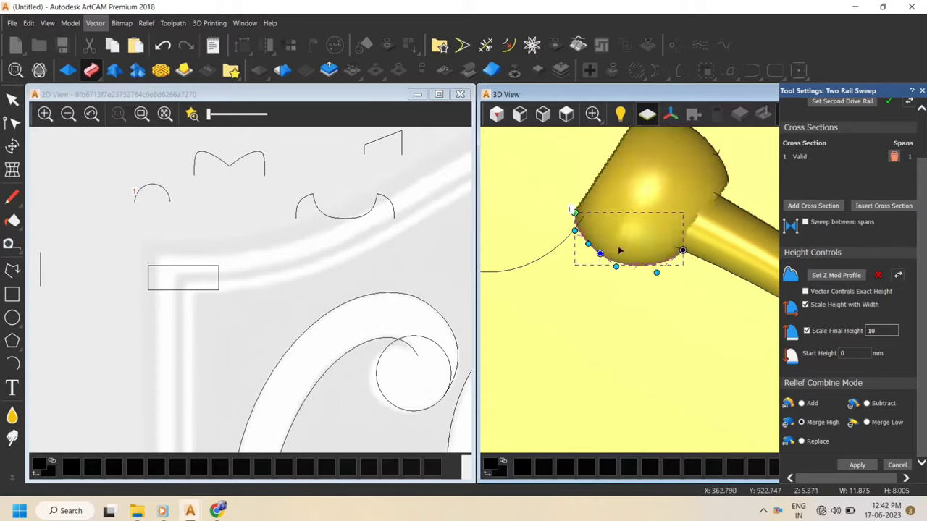
click(723, 163)
click(725, 166)
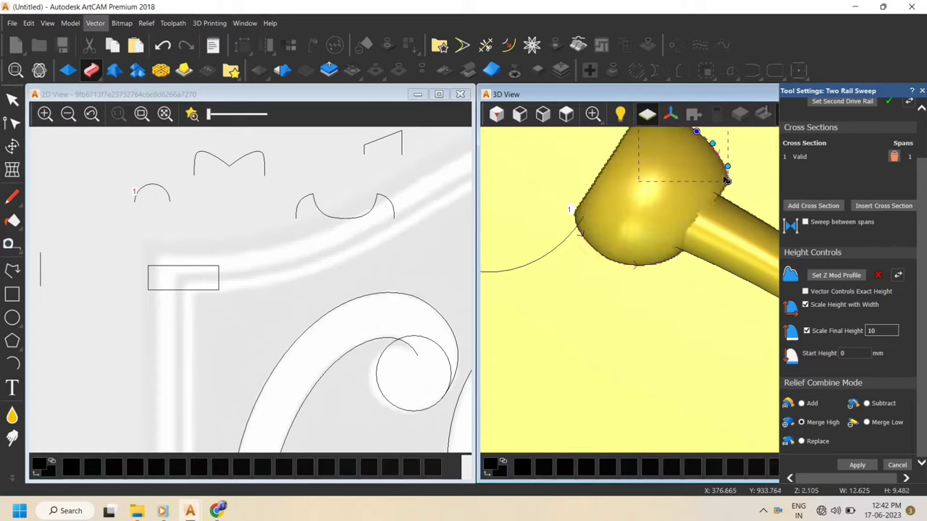
mouse_move(728, 181)
mouse_down()
mouse_move(725, 199)
mouse_move(728, 168)
mouse_up()
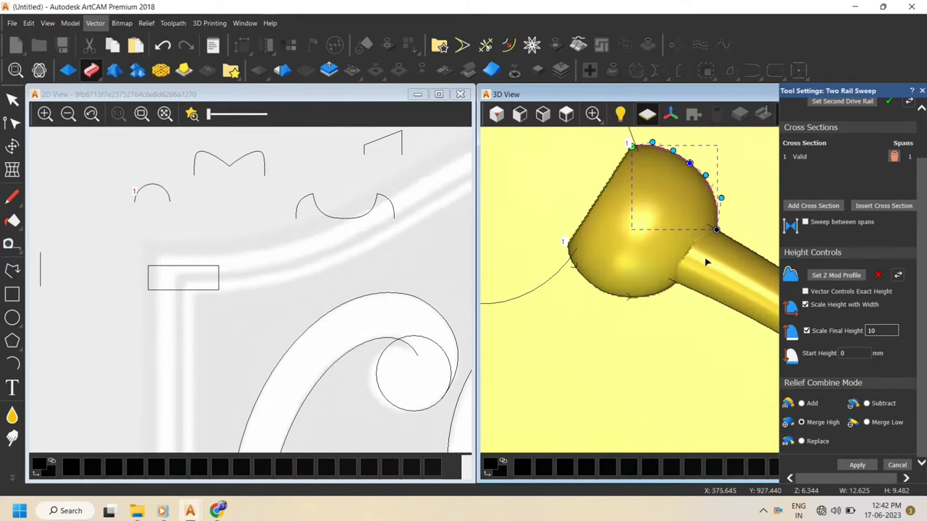
Extend the bud base's lower arc to the stem's lower edge and apply the sweep
click(674, 288)
drag(675, 283, 688, 288)
scroll(656, 161, down, 3)
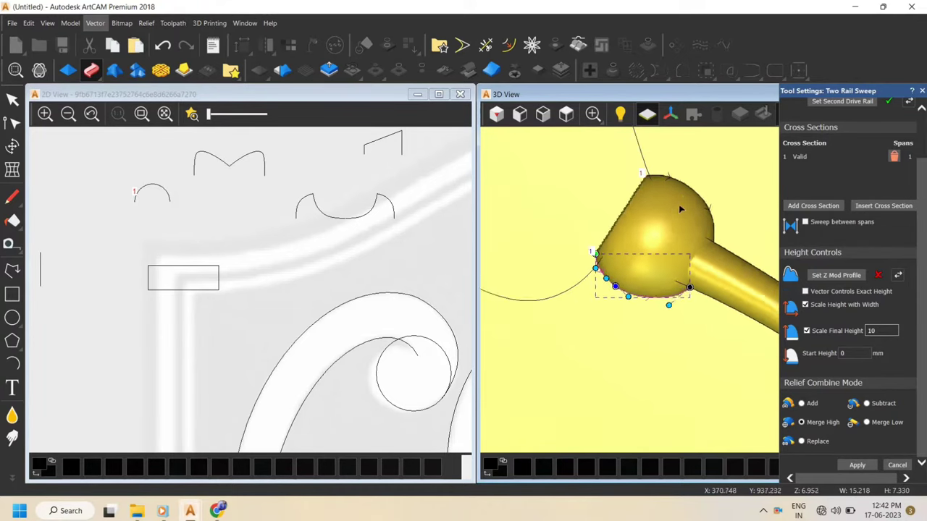
click(870, 465)
Set the bud's two teardrop-shaped outline curves as the sweep's drive rails, keeping the semicircular cross section
scroll(677, 242, down, 3)
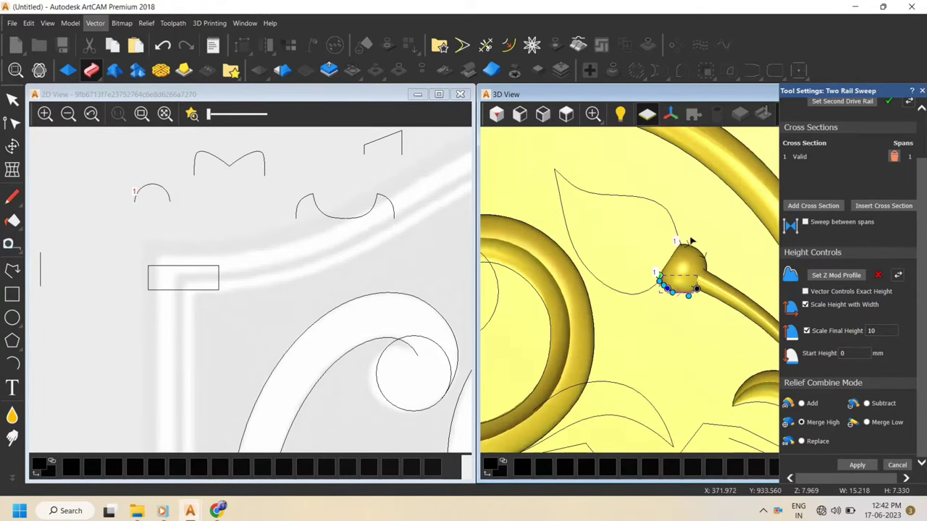
click(662, 215)
shift+click(636, 308)
scroll(677, 252, down, 3)
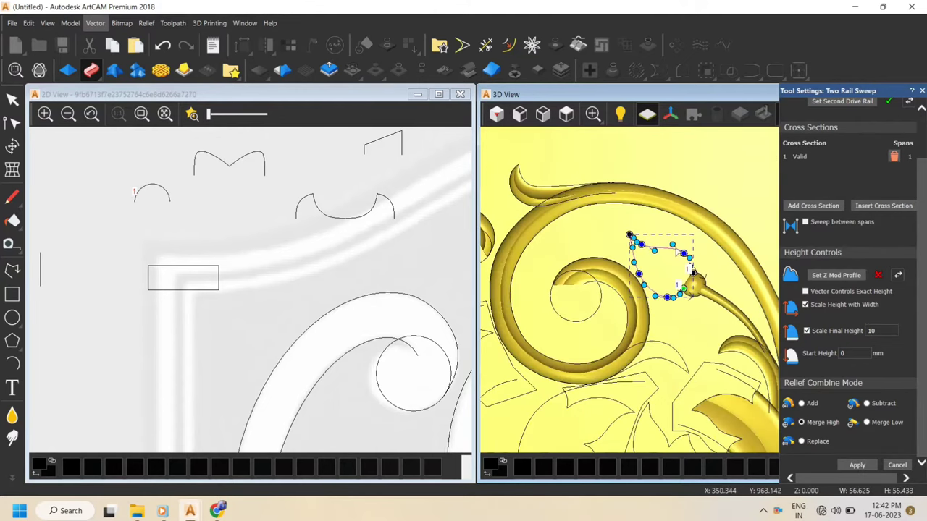
scroll(646, 296, down, 3)
scroll(688, 289, up, 3)
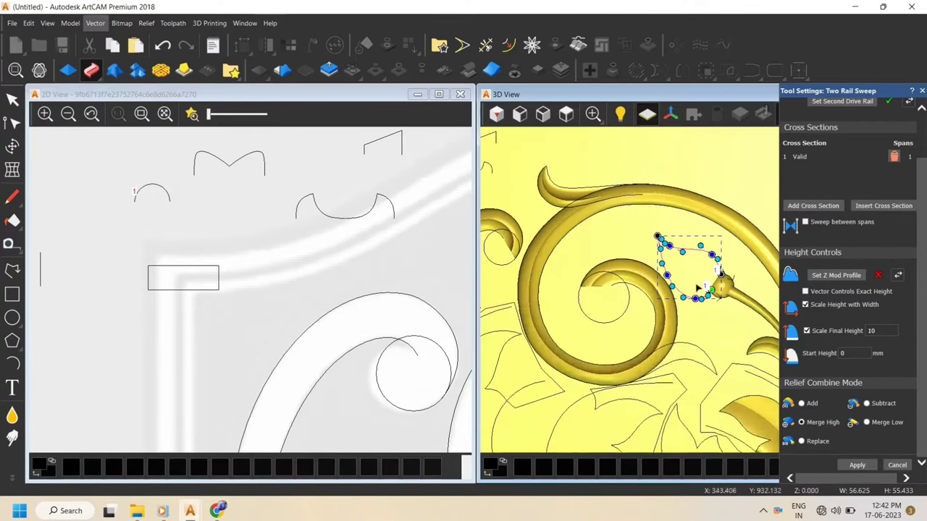
scroll(874, 227, up, 2)
click(869, 134)
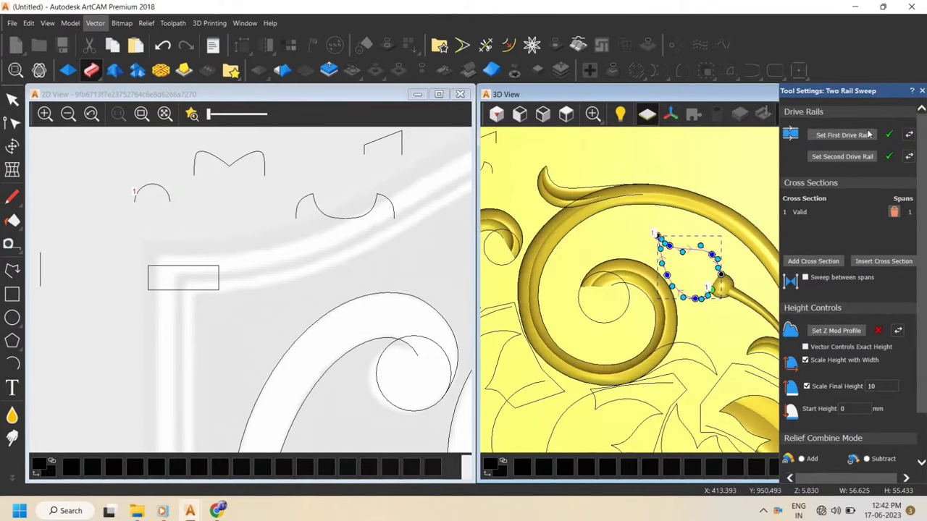
scroll(726, 264, up, 5)
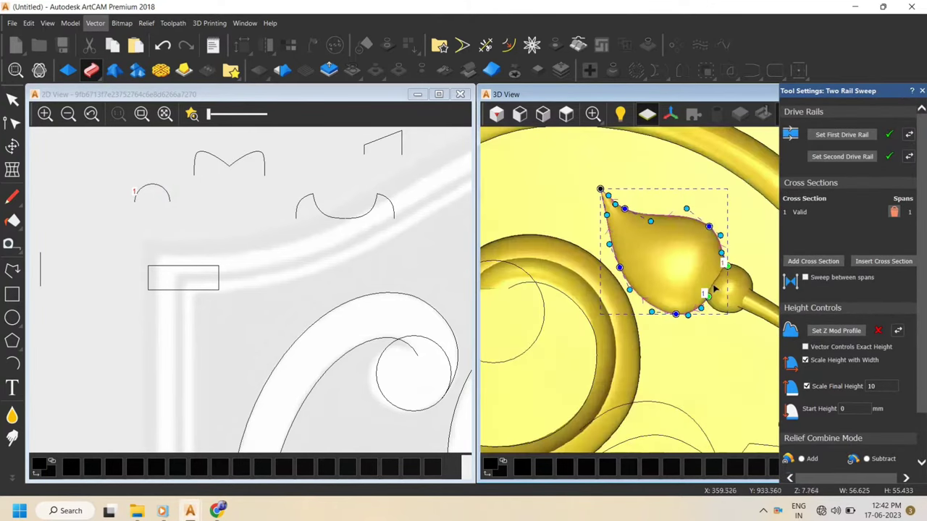
Move the lower ends of both bud outline curves onto the bud base's edges and round the upper curve's end segment
scroll(726, 263, down, 3)
scroll(726, 201, up, 3)
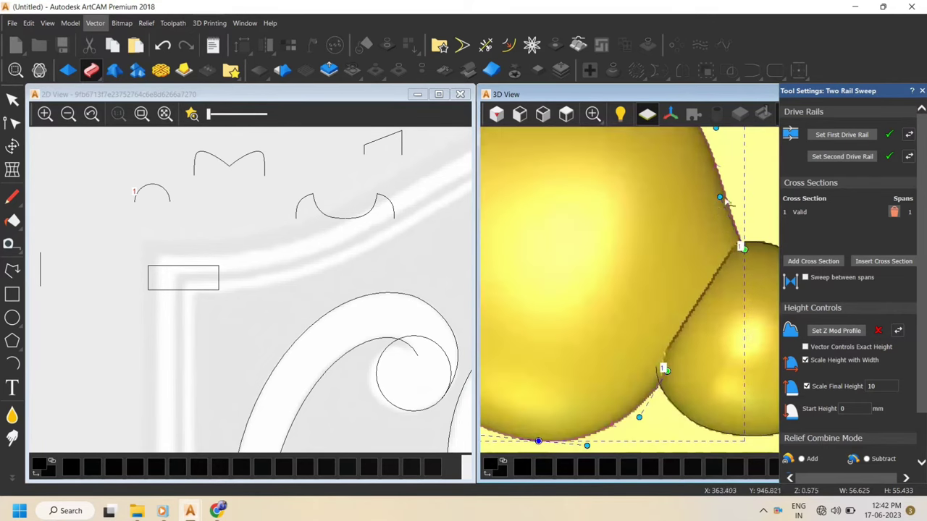
drag(720, 196, 739, 196)
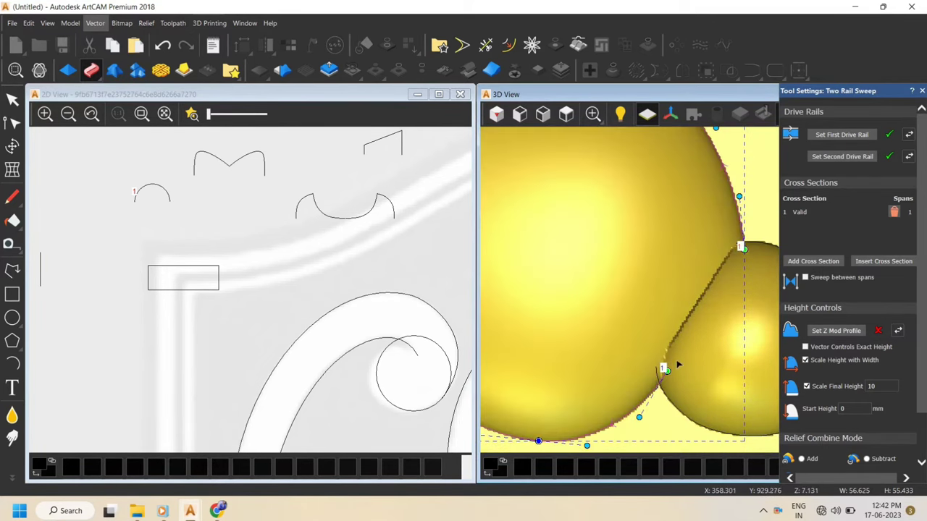
drag(665, 372, 667, 398)
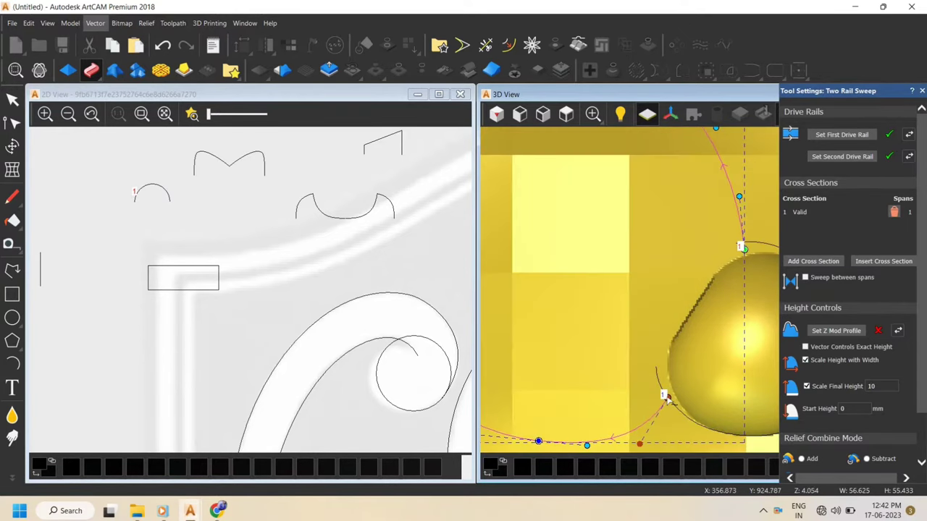
scroll(738, 249, down, 4)
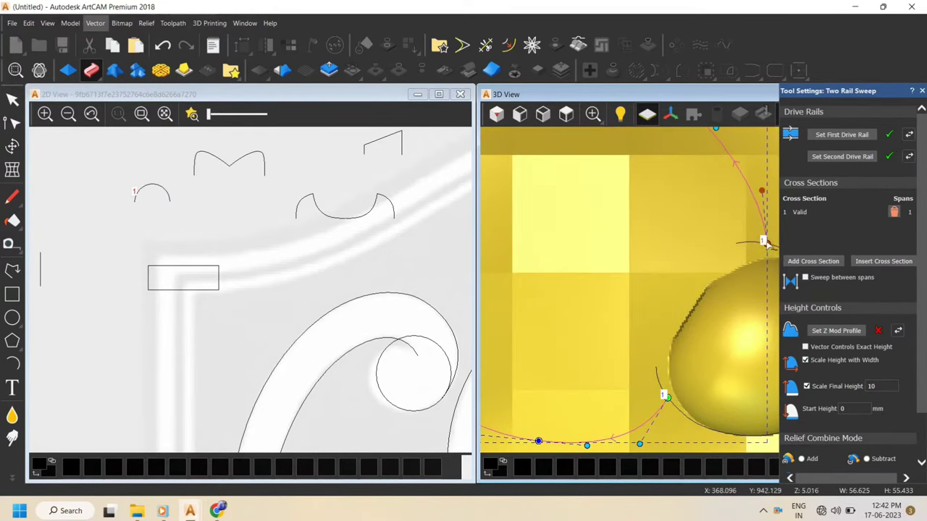
scroll(728, 261, up, 2)
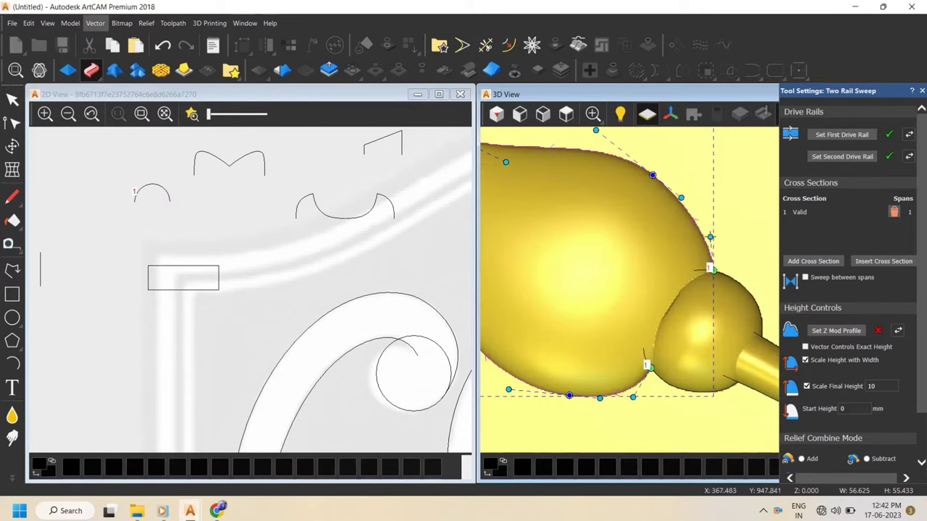
mouse_move(710, 236)
mouse_down()
mouse_move(704, 219)
mouse_move(708, 231)
mouse_up()
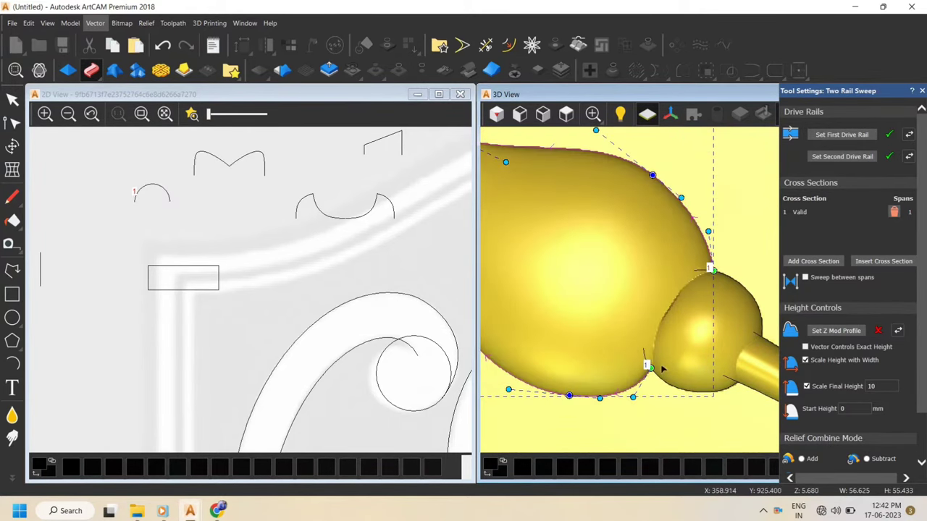
scroll(715, 354, down, 2)
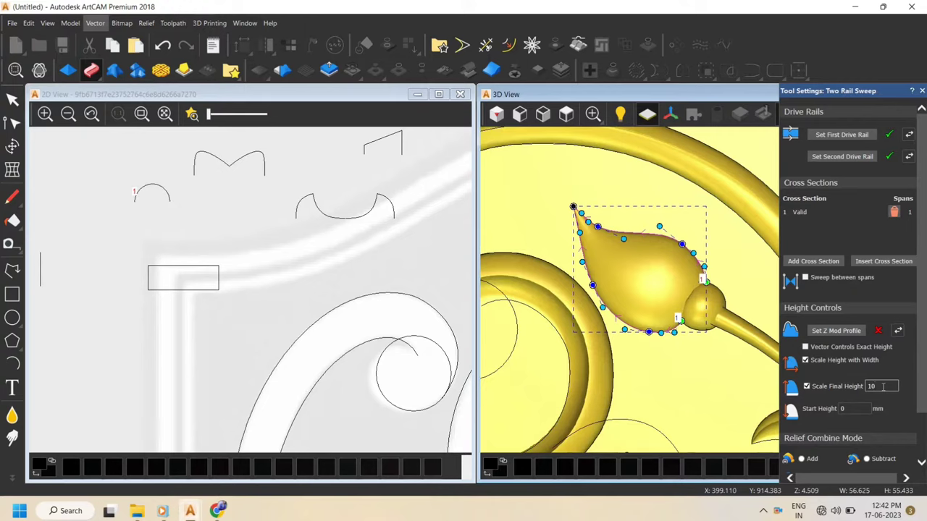
Set the bud sweep's final height to 15 and apply it in Merge High mode
text(5)
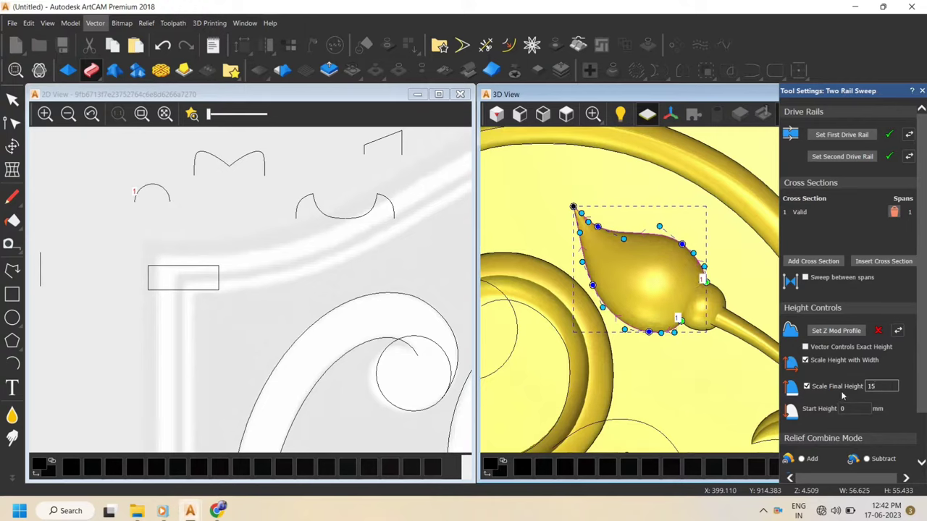
scroll(856, 396, down, 3)
click(857, 464)
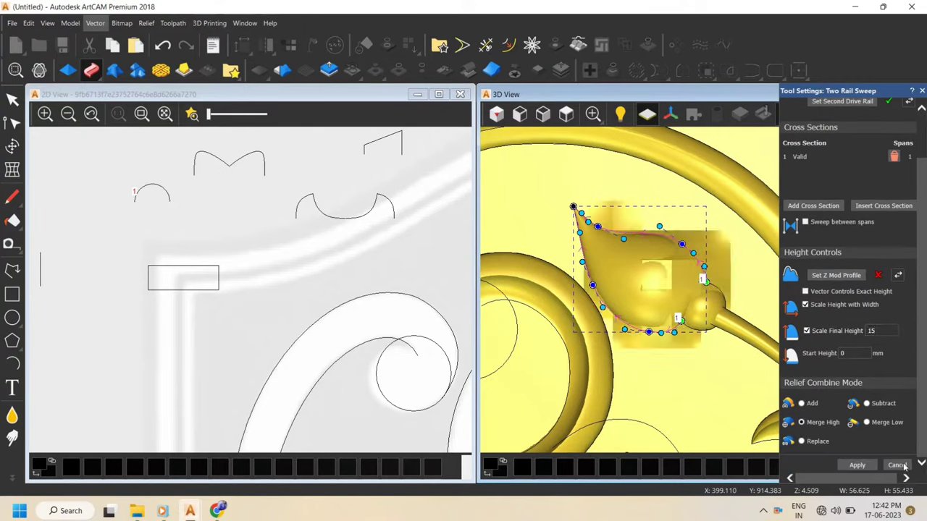
Examine the bud and surrounding scroll relief at an angle and from the top
drag(698, 379, 730, 356)
scroll(730, 356, down, 5)
scroll(717, 326, up, 2)
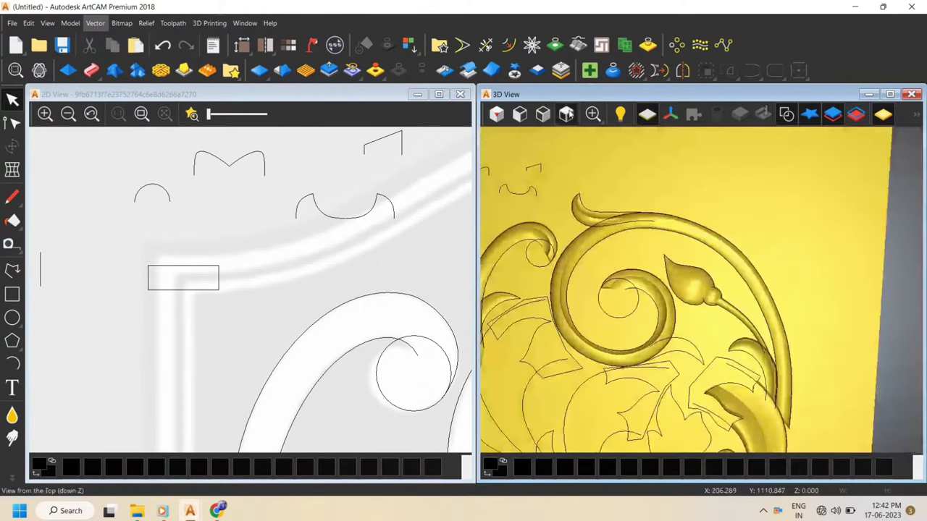
click(567, 113)
scroll(699, 224, up, 5)
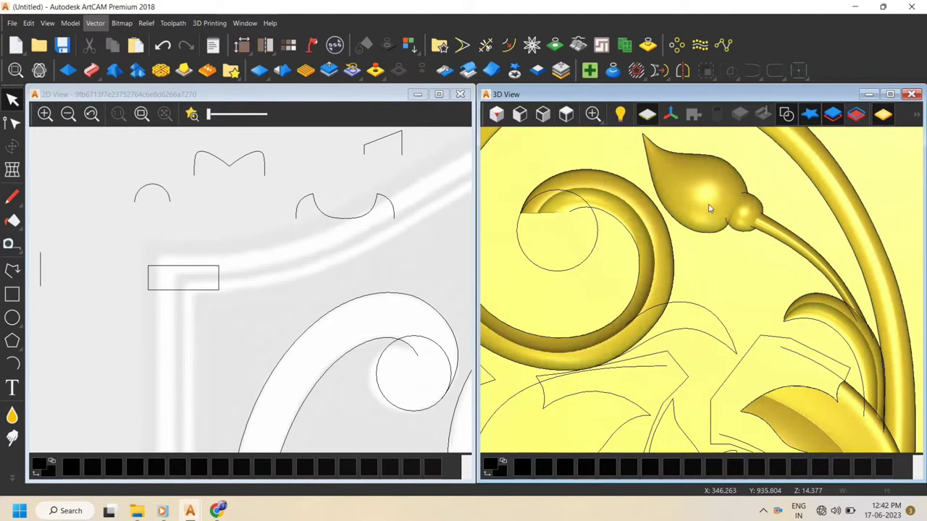
scroll(707, 204, down, 3)
scroll(804, 213, up, 4)
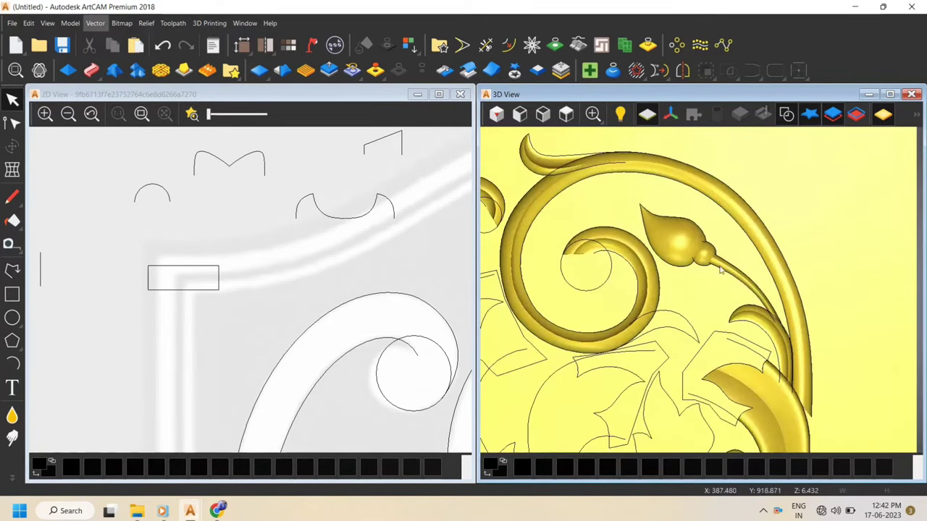
click(566, 113)
Start a two rail sweep on the two curved edges of the small leaf beneath the upper inner spiral
scroll(711, 209, up, 4)
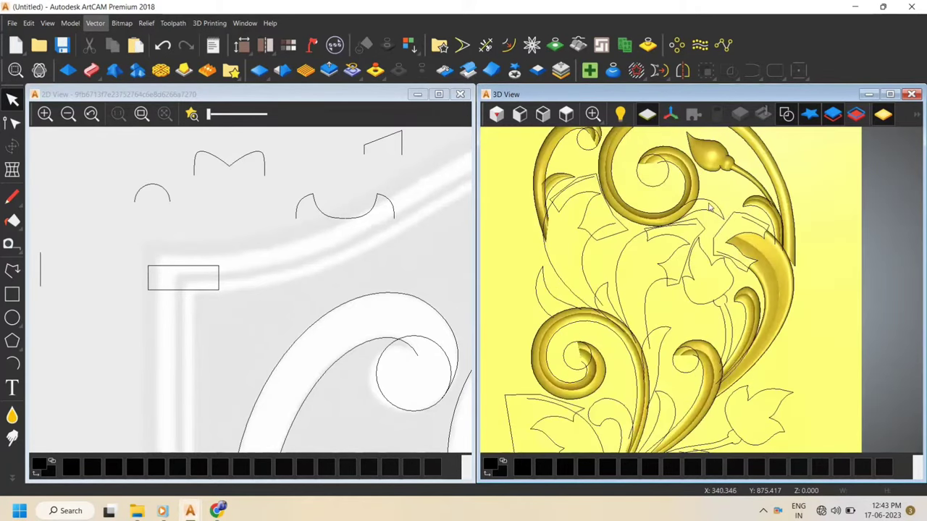
click(712, 215)
scroll(711, 204, up, 2)
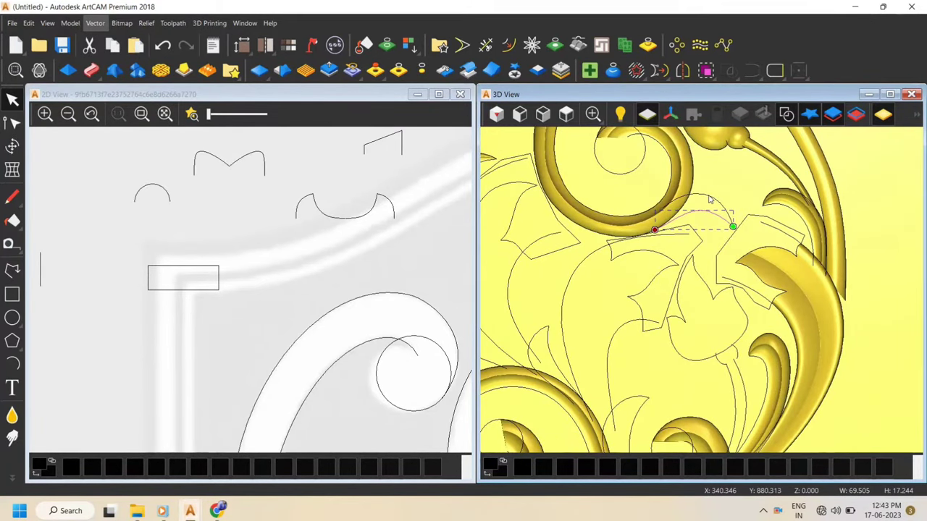
shift+click(710, 196)
click(91, 70)
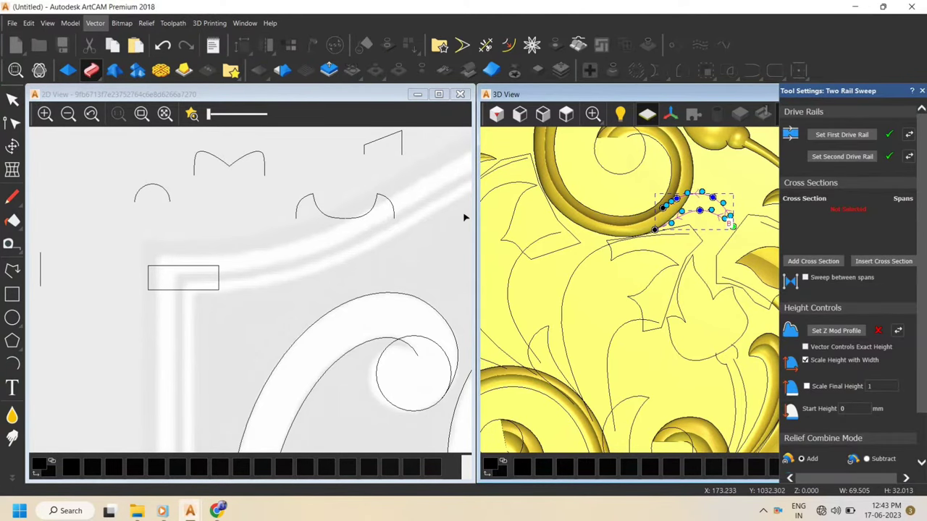
Try the left half of the cupped profile as the small leaf's cross section
scroll(466, 218, down, 1)
scroll(713, 283, down, 10)
scroll(708, 323, up, 5)
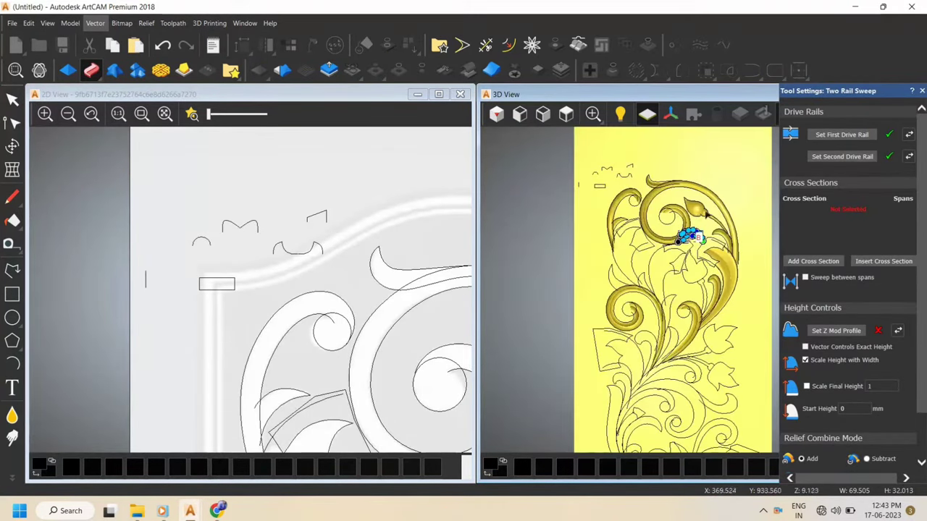
scroll(694, 236, up, 5)
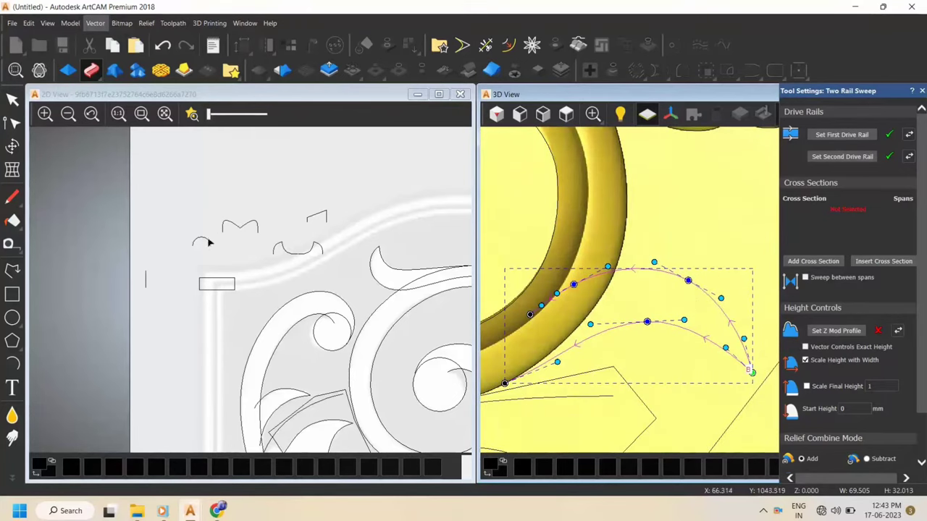
click(286, 254)
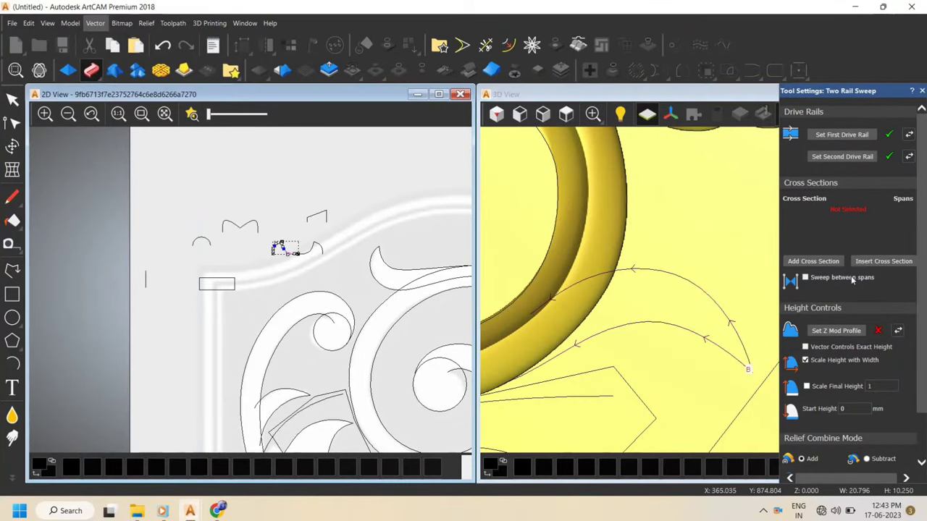
click(816, 261)
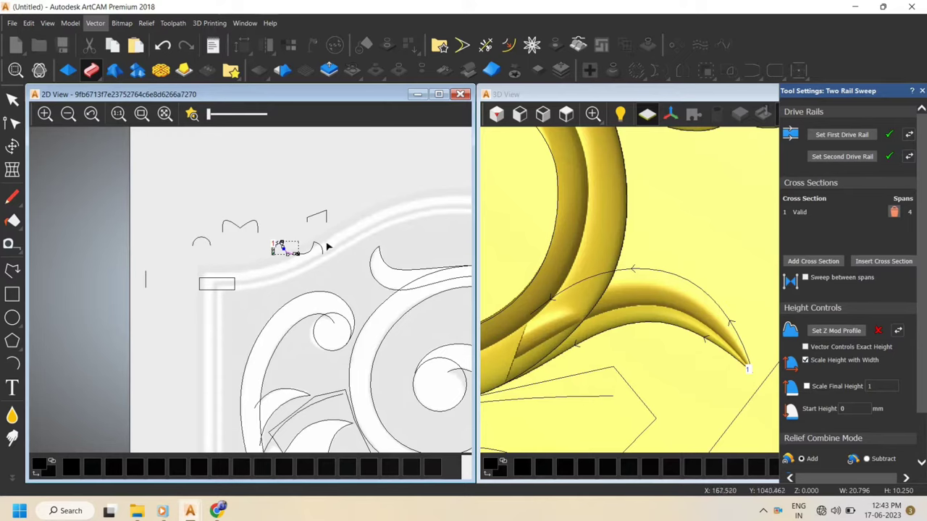
Replace the small leaf's cross section with the cupped profile's right half, with final height scaled to 15 and Merge High mode
click(321, 250)
click(895, 212)
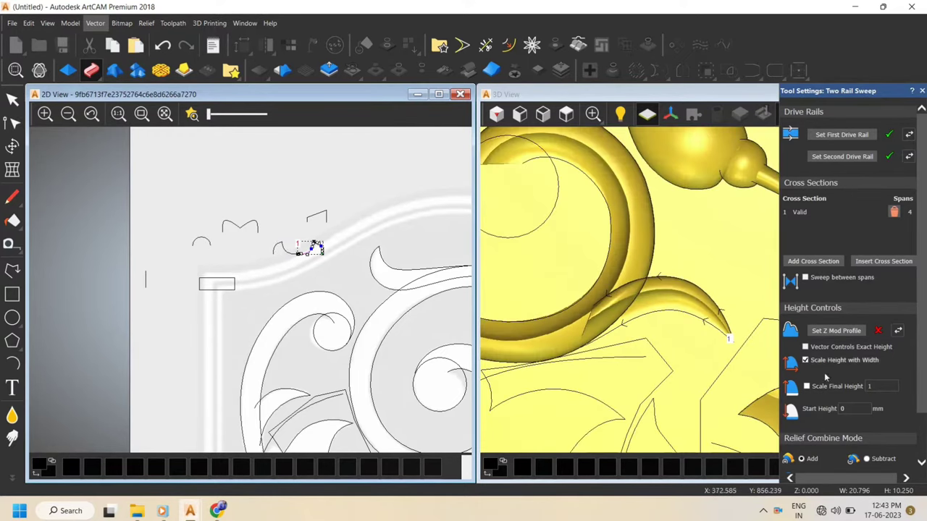
scroll(821, 468, down, 2)
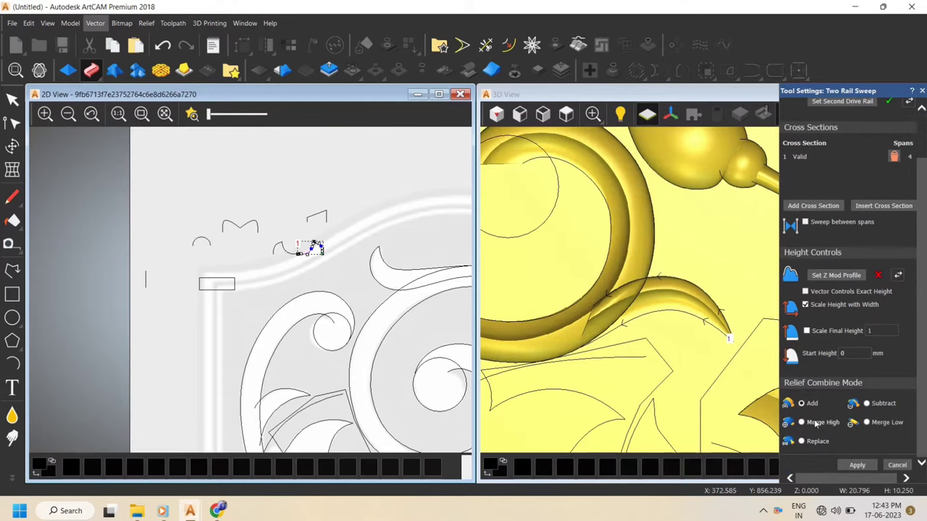
click(826, 333)
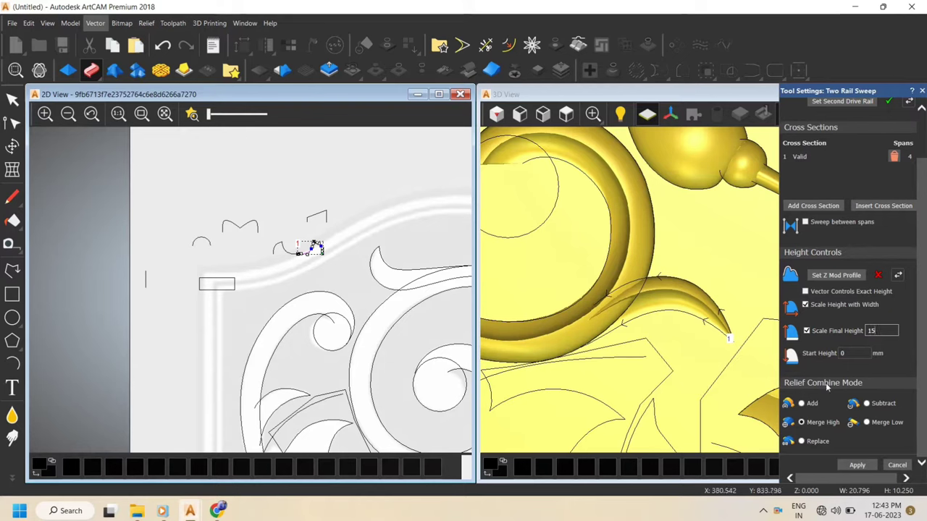
scroll(666, 317, down, 2)
scroll(666, 317, up, 5)
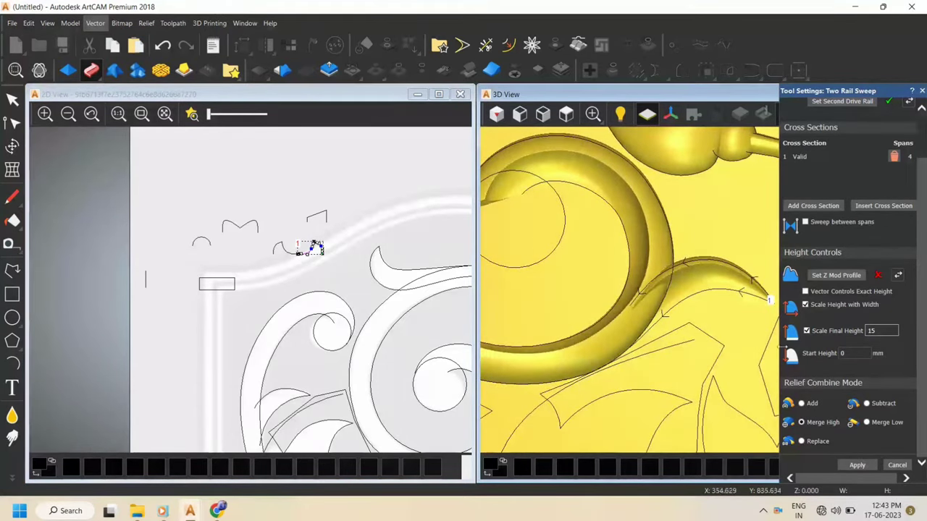
Extend the upper edge of the small leaf beside the upper-left curl's stem down into the stem and reshape its bend
scroll(688, 328, down, 1)
click(566, 116)
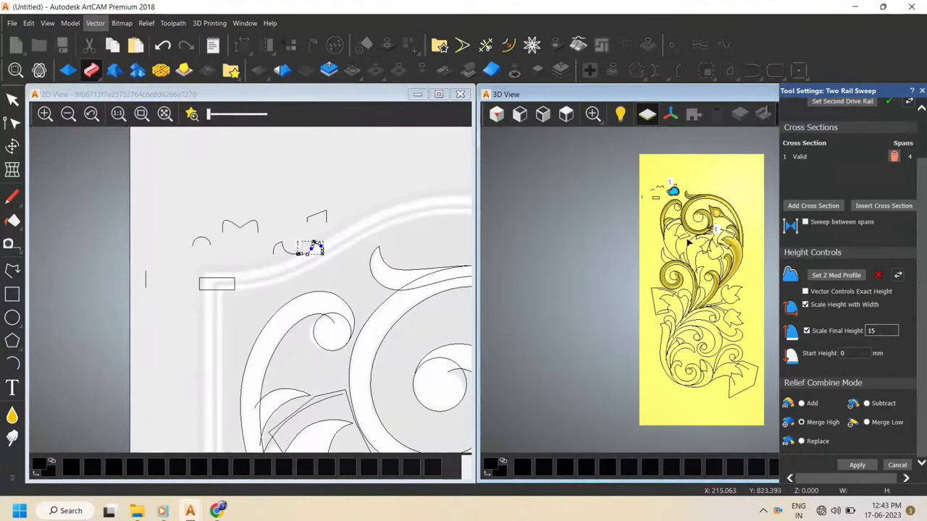
scroll(719, 281, up, 3)
scroll(634, 170, up, 5)
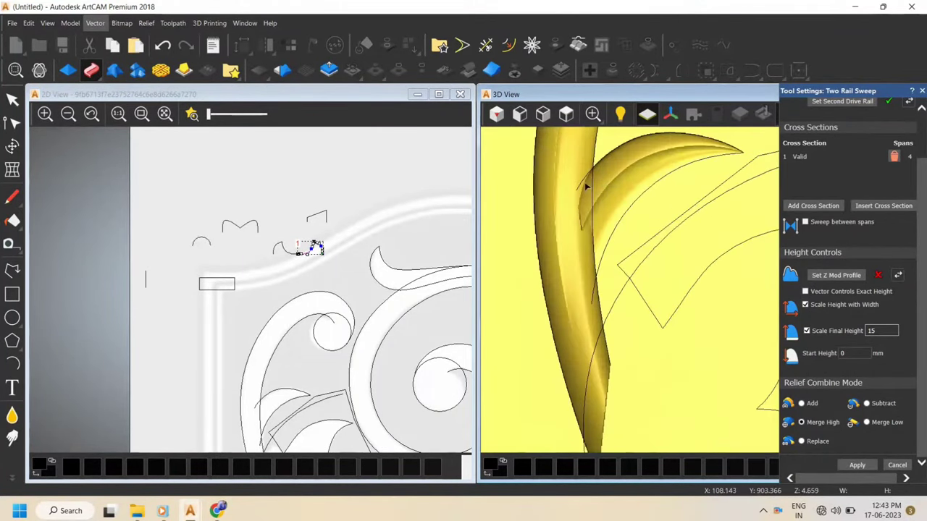
click(581, 183)
scroll(703, 213, down, 2)
scroll(682, 230, up, 1)
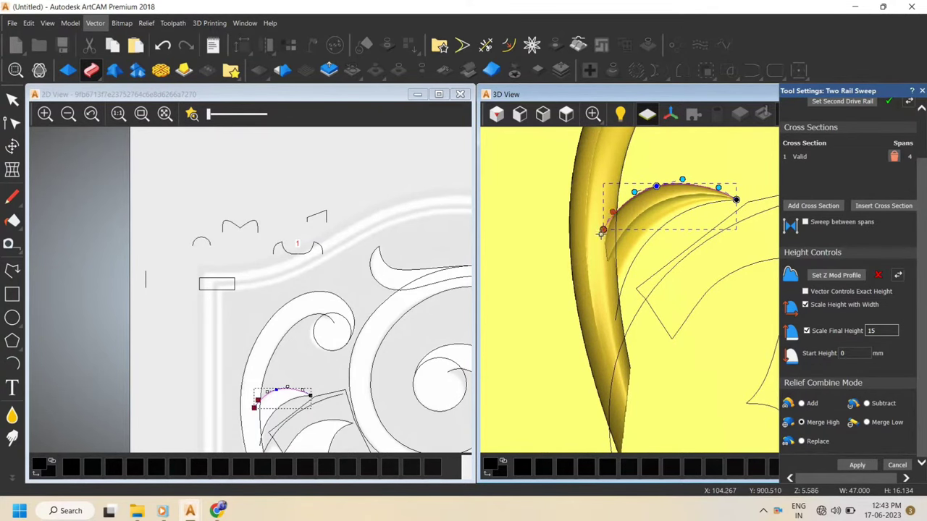
mouse_move(602, 231)
mouse_down()
mouse_move(595, 314)
mouse_move(595, 228)
mouse_up()
drag(634, 192, 629, 201)
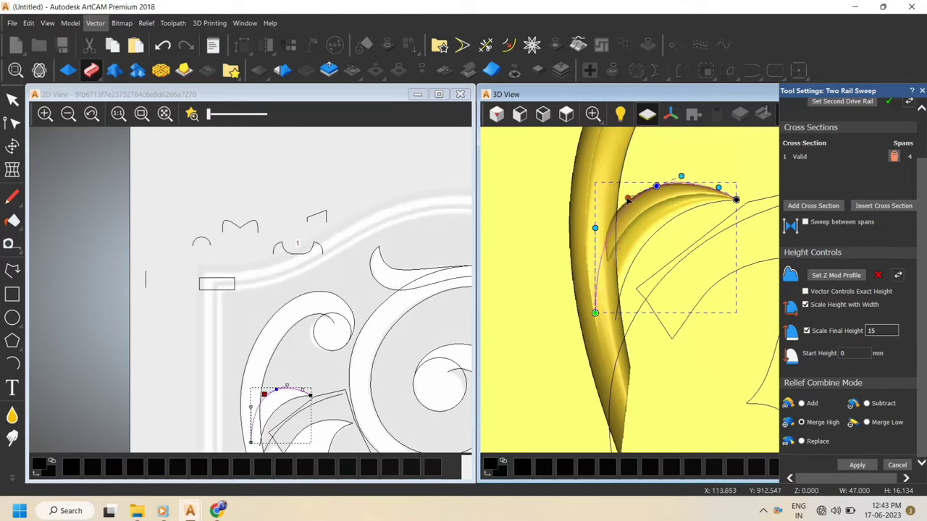
Remove the current cross section from the two rail sweep and deselect the leaf's upper edge curve
scroll(841, 246, up, 2)
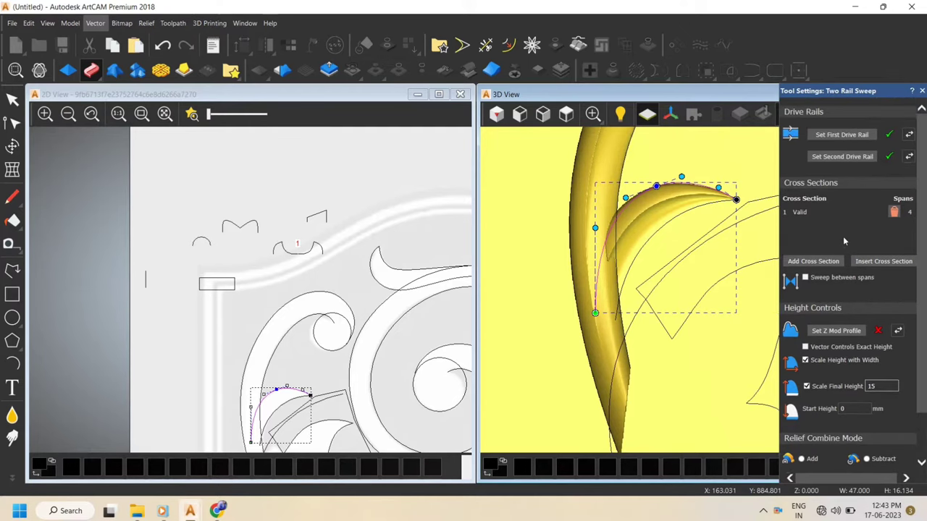
click(893, 211)
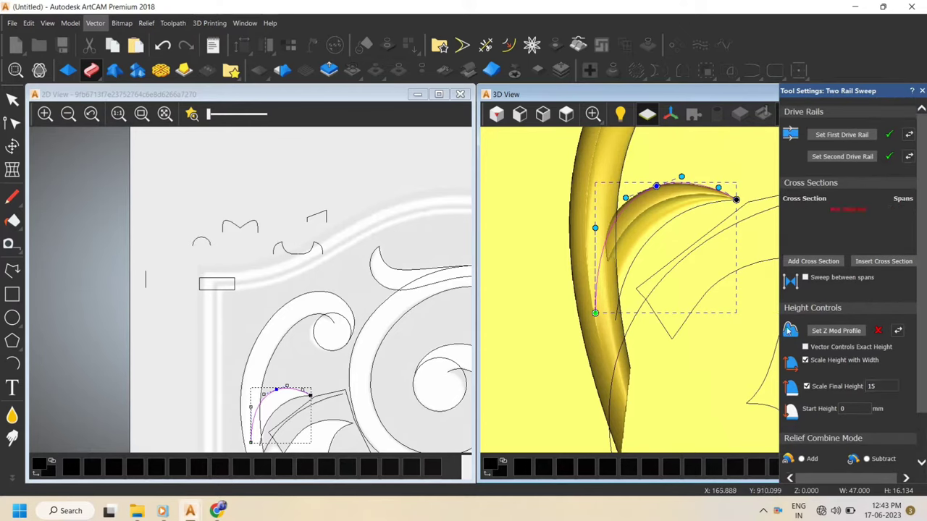
click(552, 207)
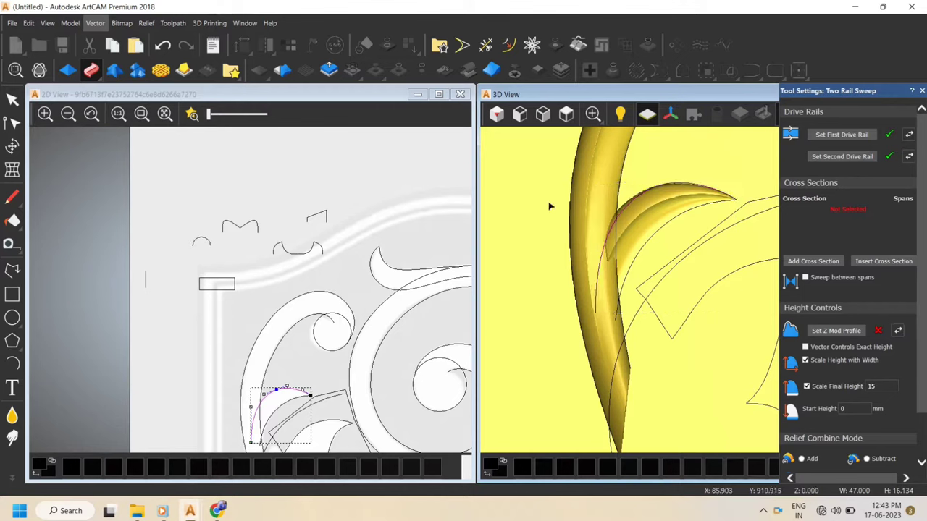
Undo the extension and reshaping of the small leaf's upper edge beside the upper-left curl's stem
click(567, 114)
scroll(647, 198, up, 4)
click(617, 208)
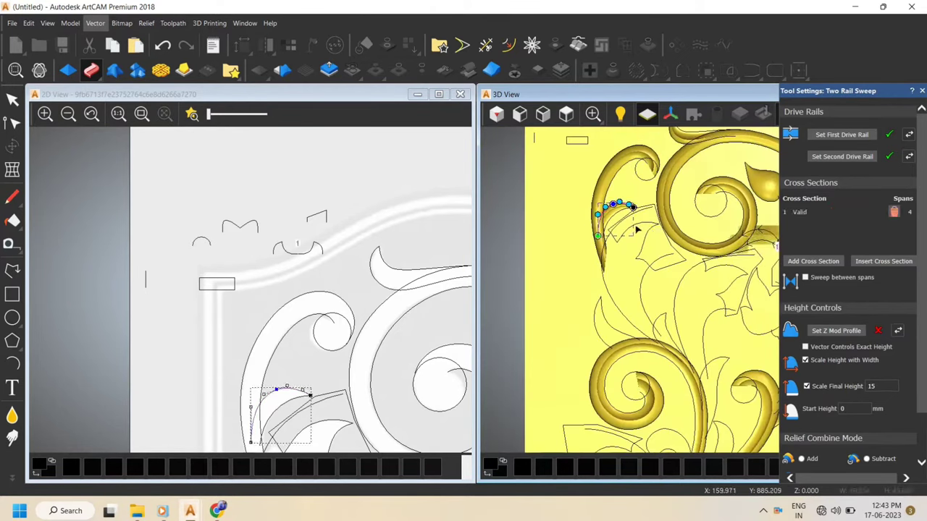
key(ctrl+z)
key(ctrl+z)
key(ctrl+z)
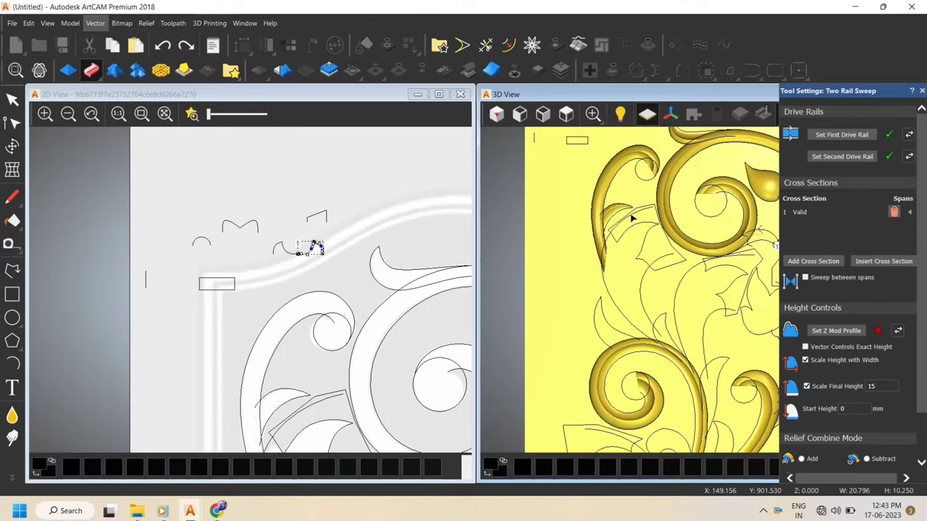
scroll(632, 218, up, 10)
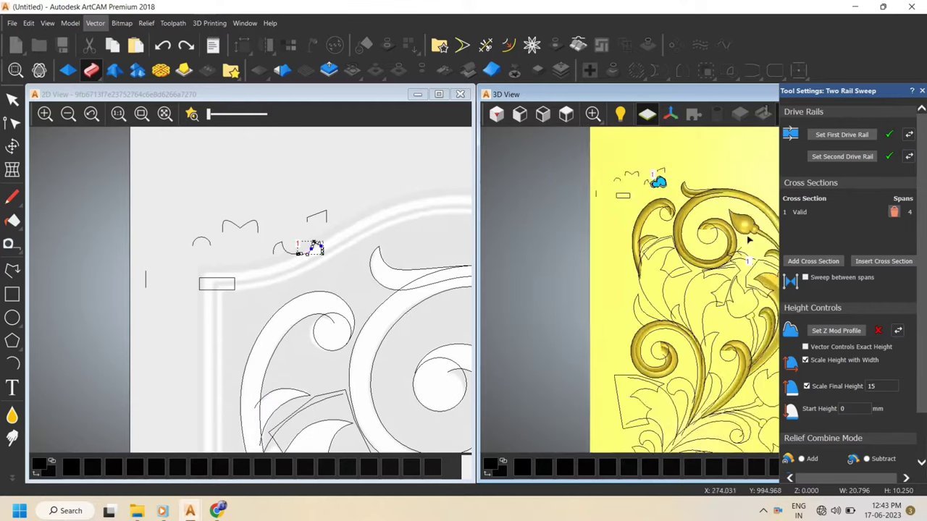
Restart the Two Rail Sweep with both edge curves of the small leaf beneath the large upper spiral as drive rails
scroll(620, 302, down, 5)
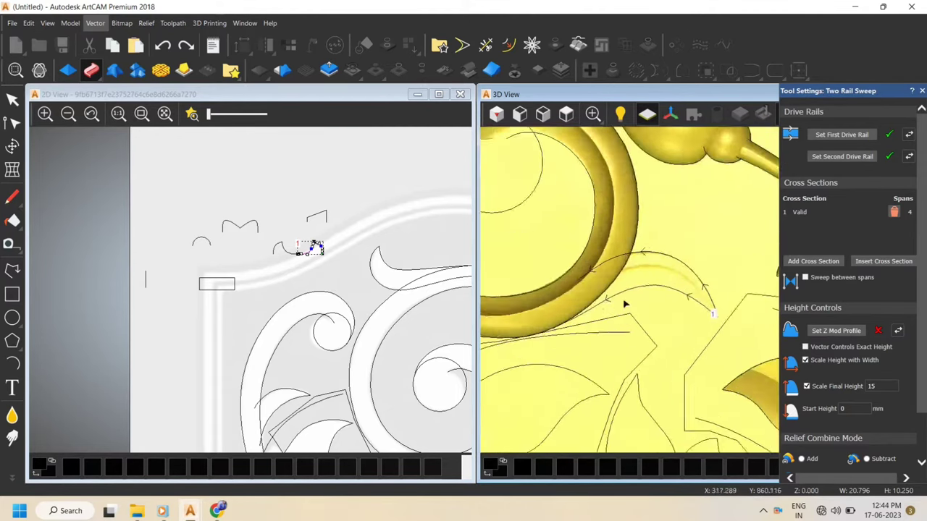
scroll(625, 301, up, 3)
click(620, 232)
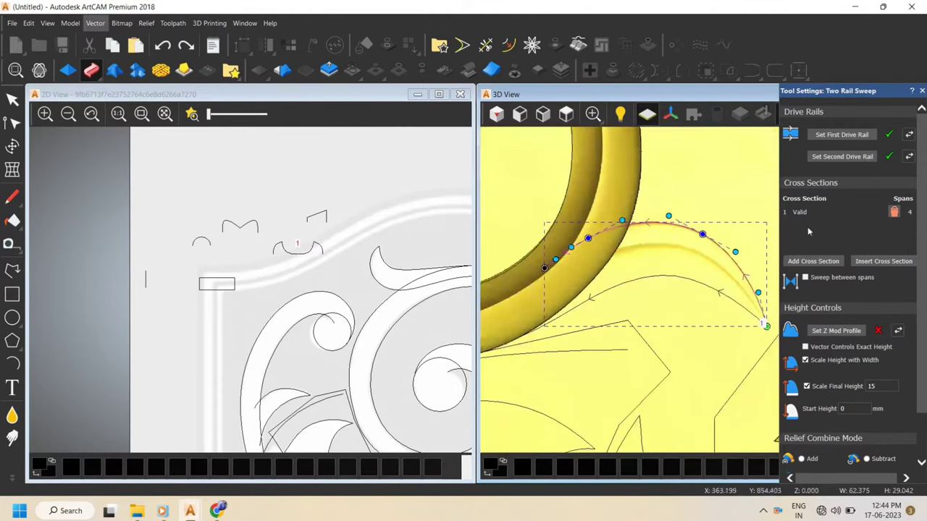
click(714, 298)
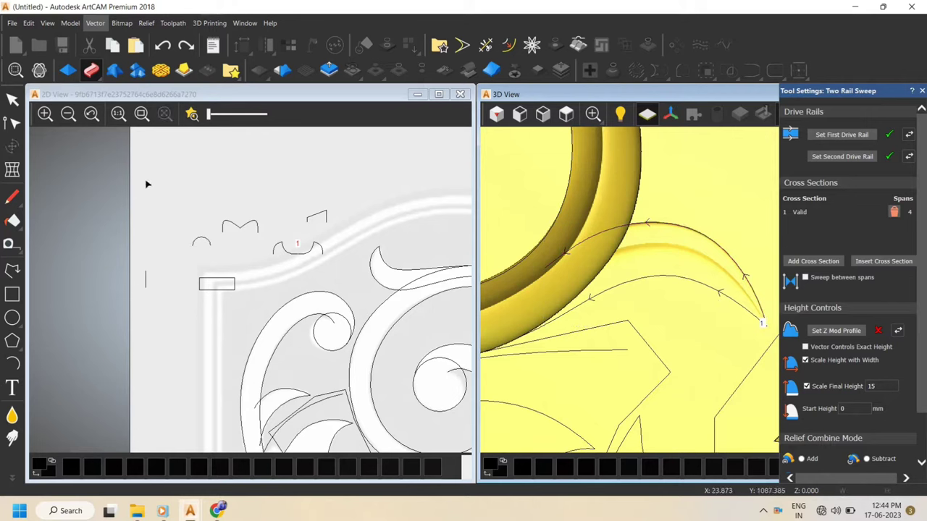
click(11, 100)
click(668, 276)
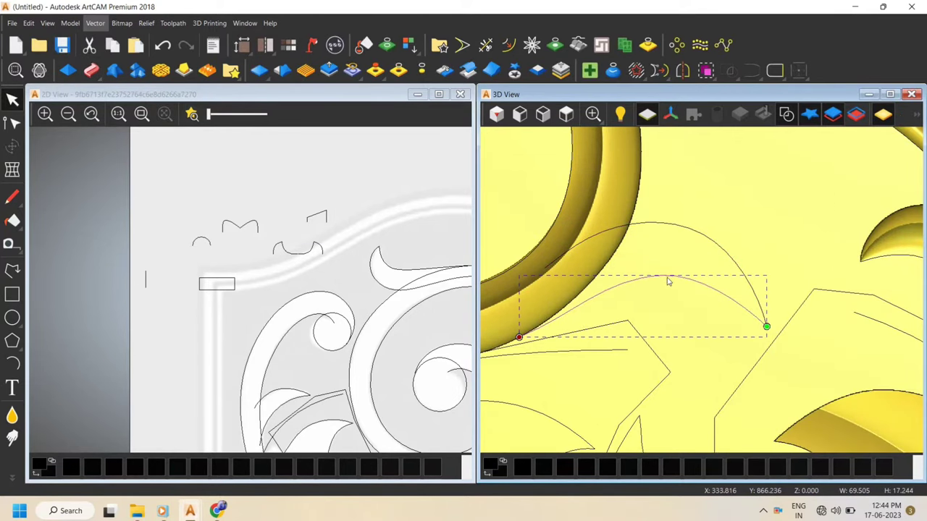
shift+click(668, 228)
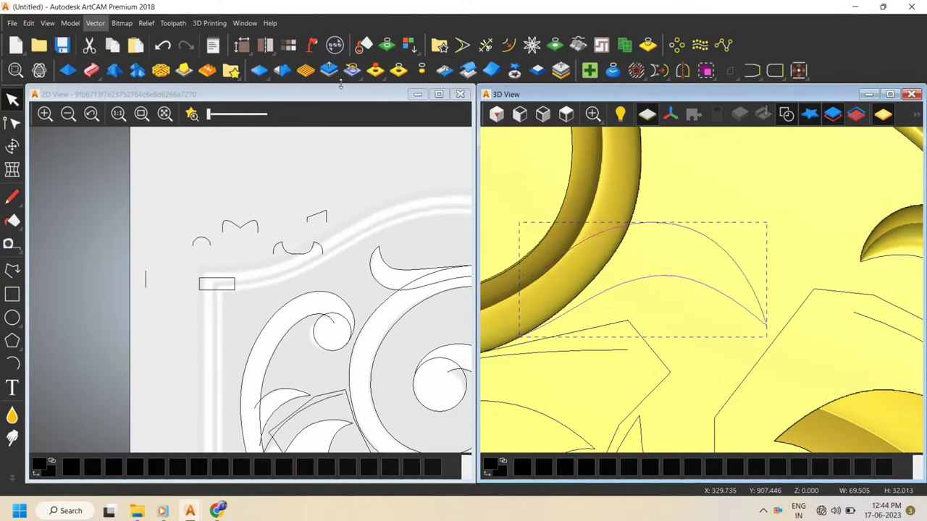
click(91, 70)
scroll(692, 274, down, 2)
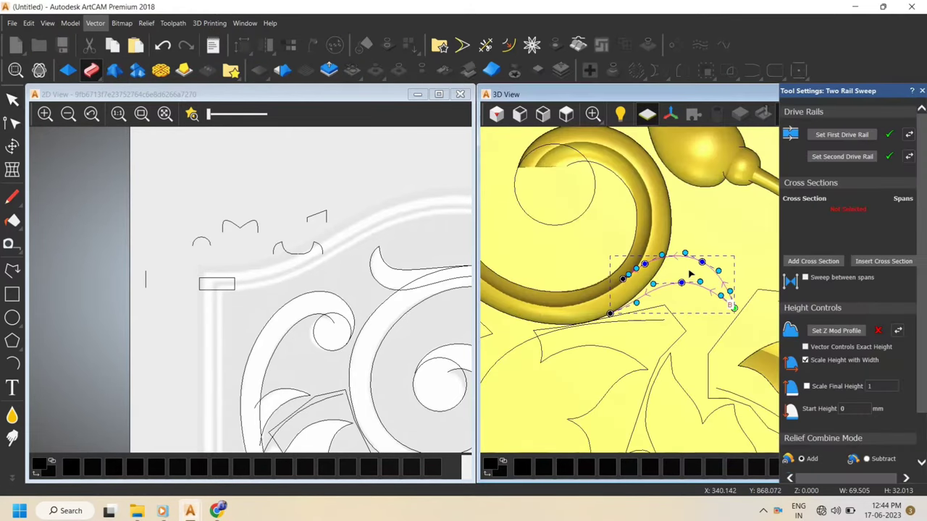
scroll(692, 274, down, 3)
scroll(695, 286, up, 5)
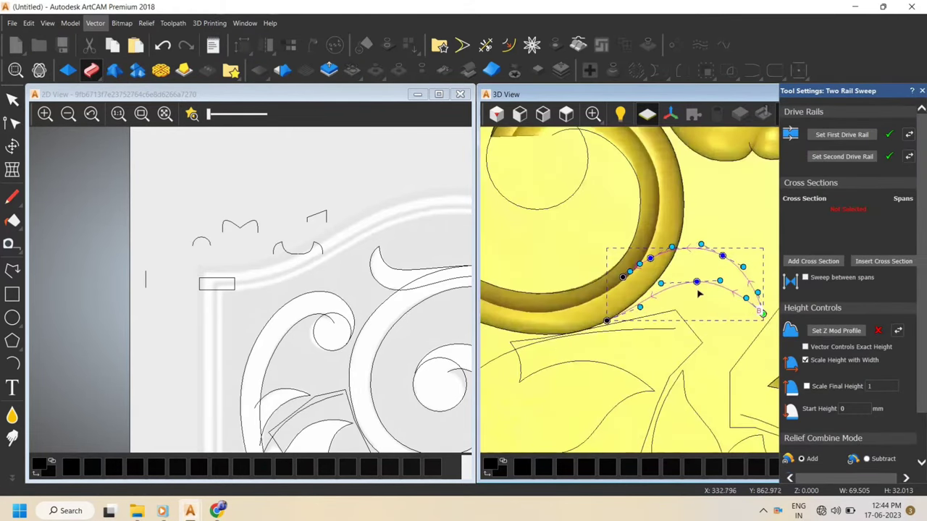
scroll(699, 317, down, 2)
scroll(695, 289, down, 2)
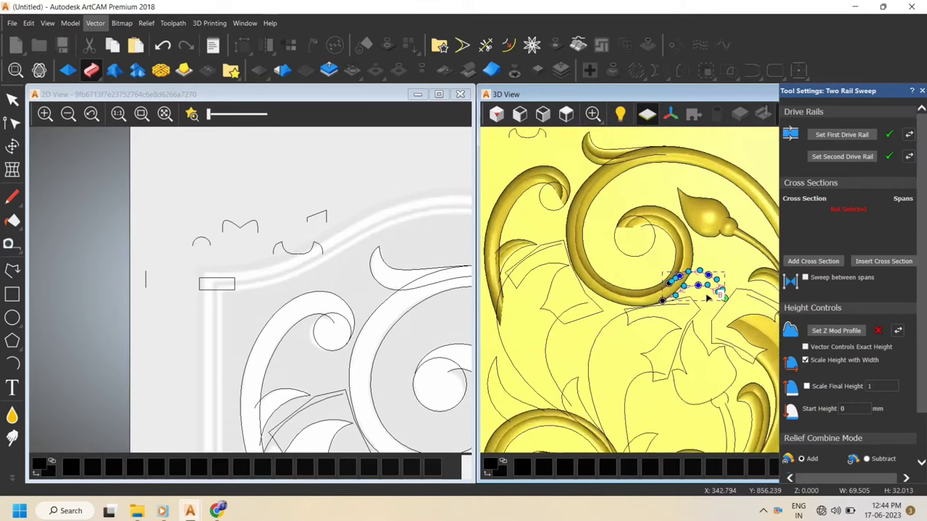
scroll(708, 291, up, 2)
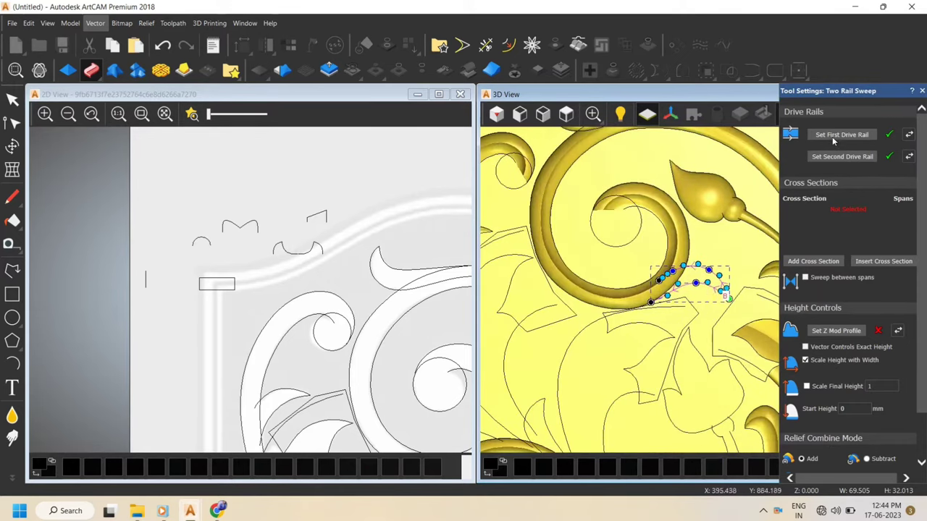
scroll(670, 293, down, 2)
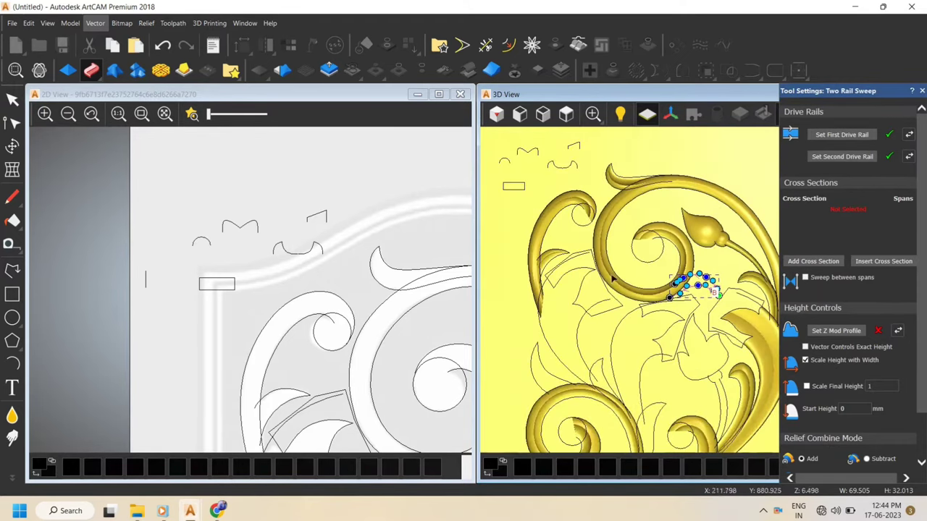
Try the left half of the cupped profile as the cross section for the leaf beneath the large upper spiral
click(554, 166)
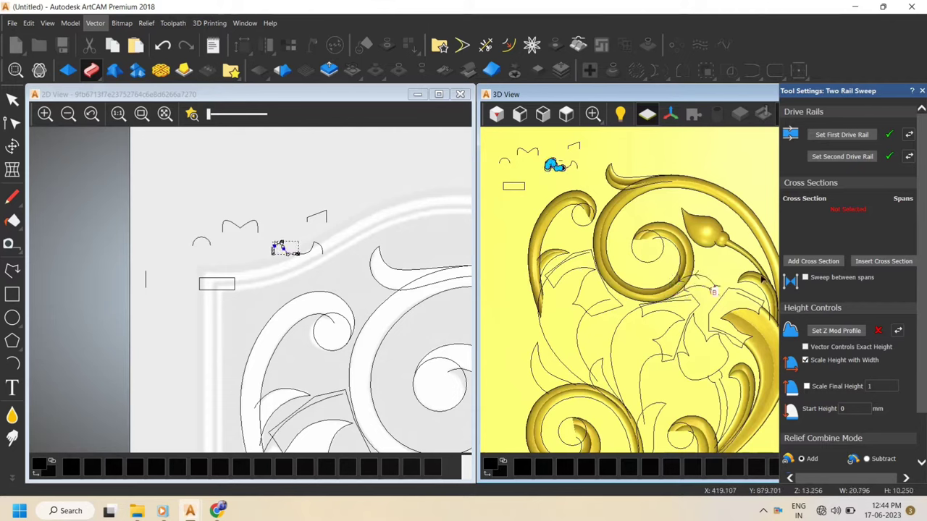
scroll(701, 277, up, 4)
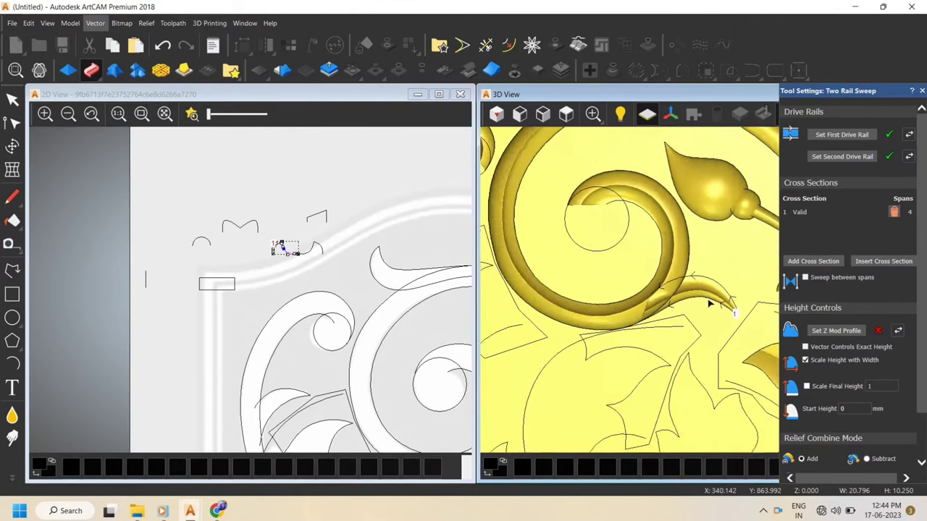
click(894, 213)
Add the cupped profile's right half as the leaf's cross section, using Merge High mode and final height scaled to 15
scroll(535, 192, down, 3)
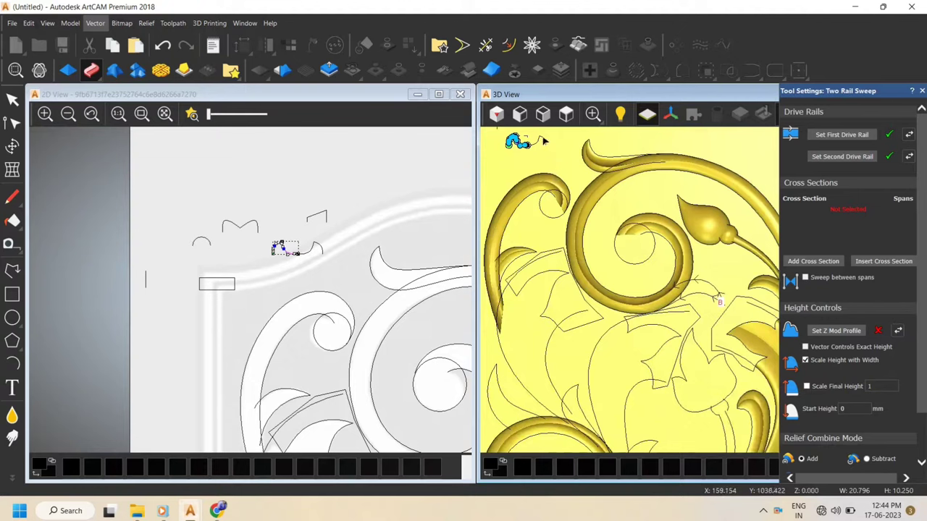
click(543, 141)
click(813, 262)
scroll(732, 327, up, 3)
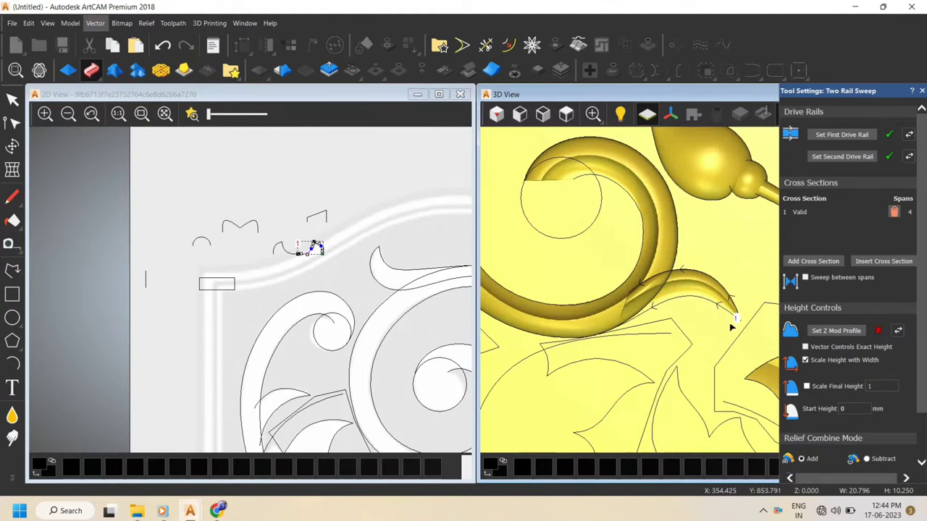
scroll(819, 457, down, 2)
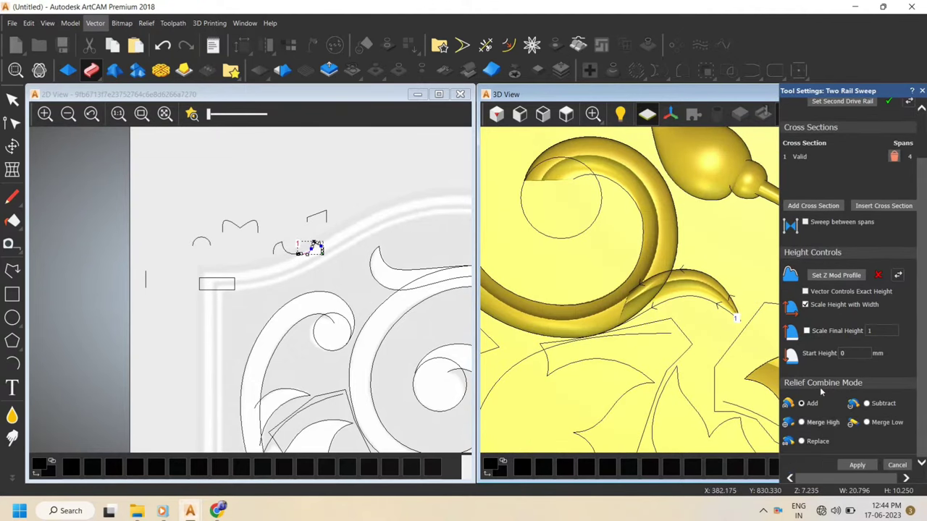
click(801, 422)
click(823, 332)
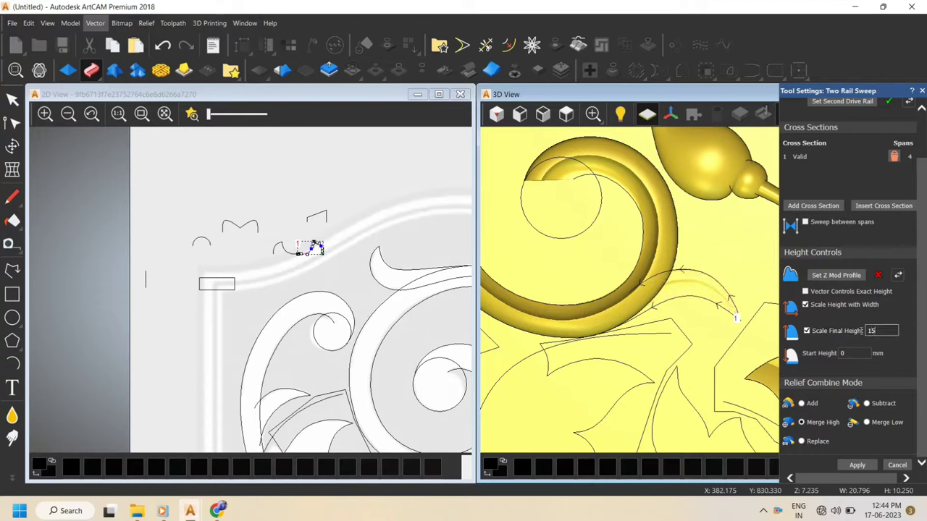
Extend the inner end of the leaf's upper edge further into the spiral band, finish the sweep and deselect the curve
scroll(621, 279, up, 3)
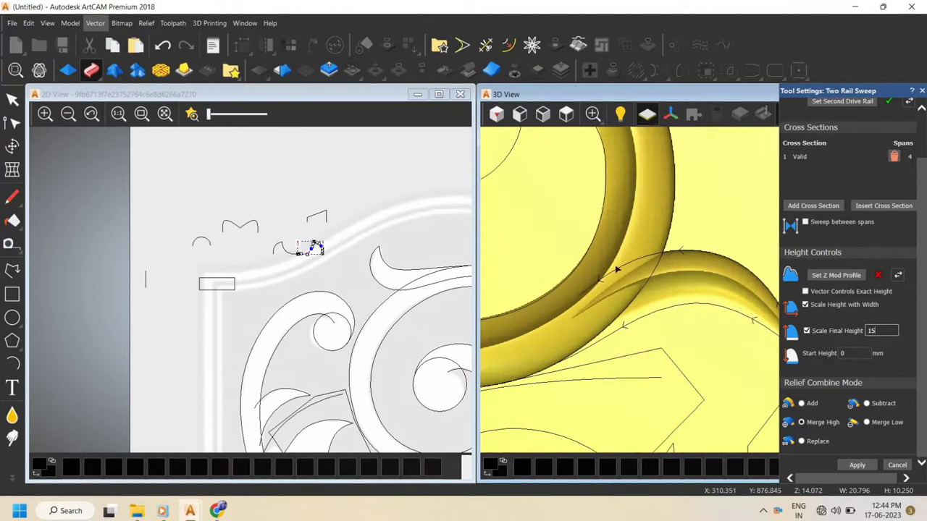
click(616, 273)
click(582, 297)
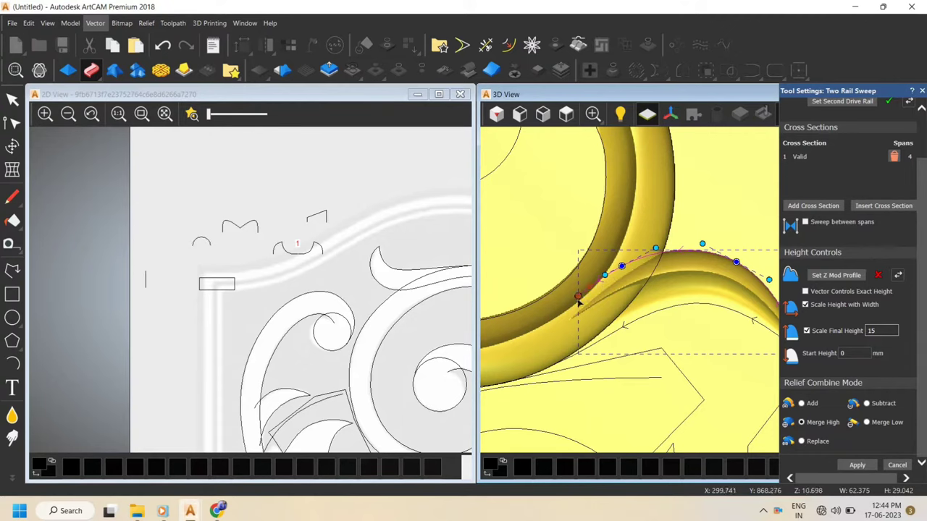
drag(578, 300, 556, 309)
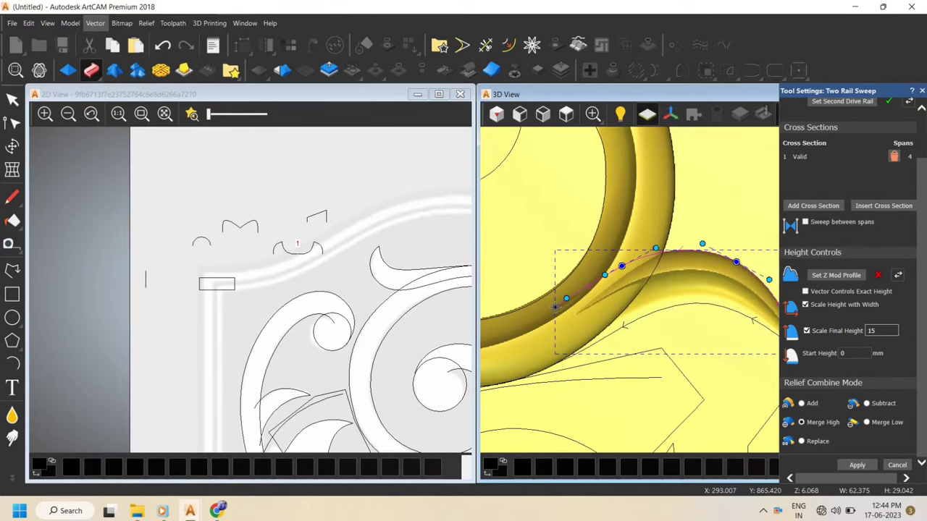
scroll(713, 336, down, 3)
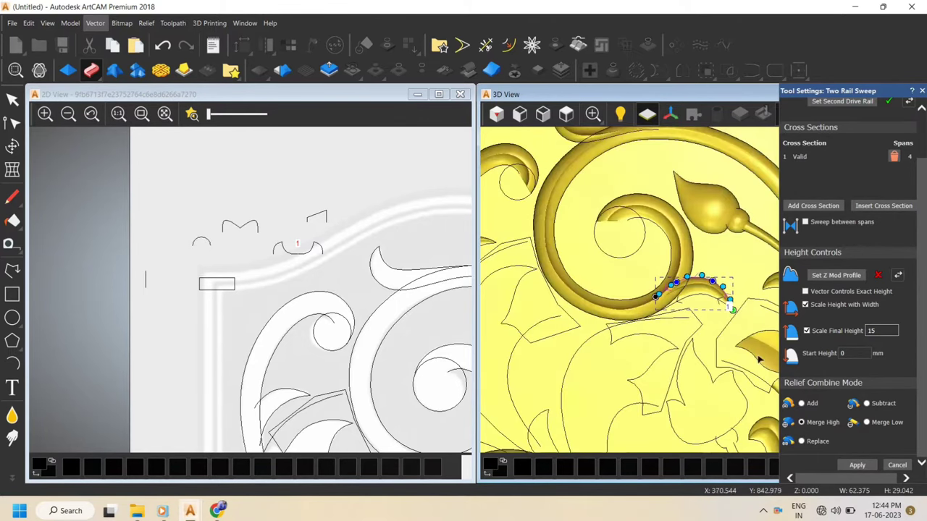
click(889, 468)
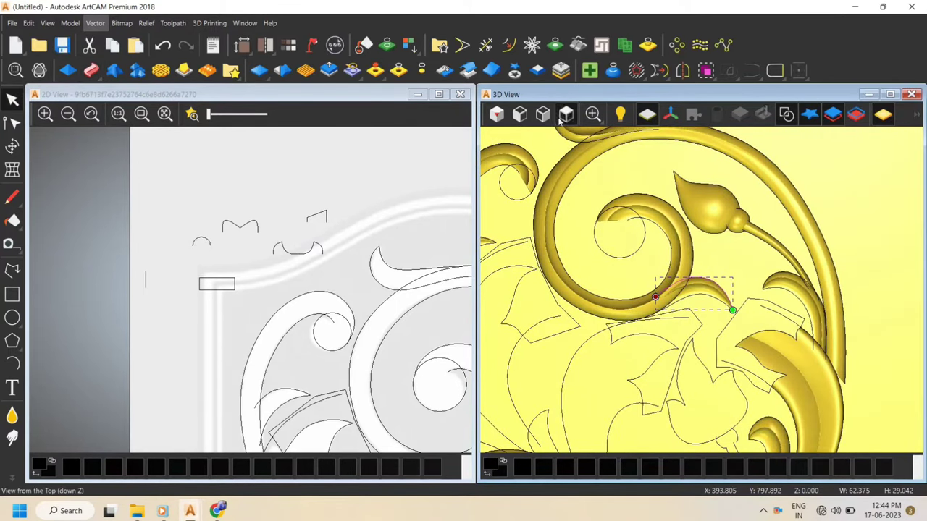
scroll(717, 242, down, 3)
scroll(755, 199, up, 3)
click(817, 163)
Start a Two Rail Sweep with the large upper spiral's inner and outer edge curves as drive rails
scroll(812, 168, down, 3)
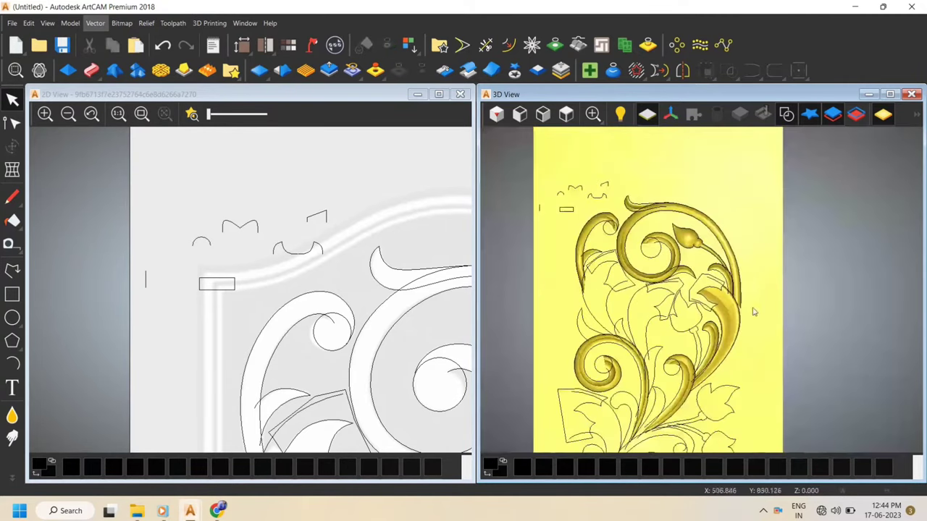
scroll(741, 311, up, 5)
scroll(688, 296, down, 3)
scroll(703, 256, up, 2)
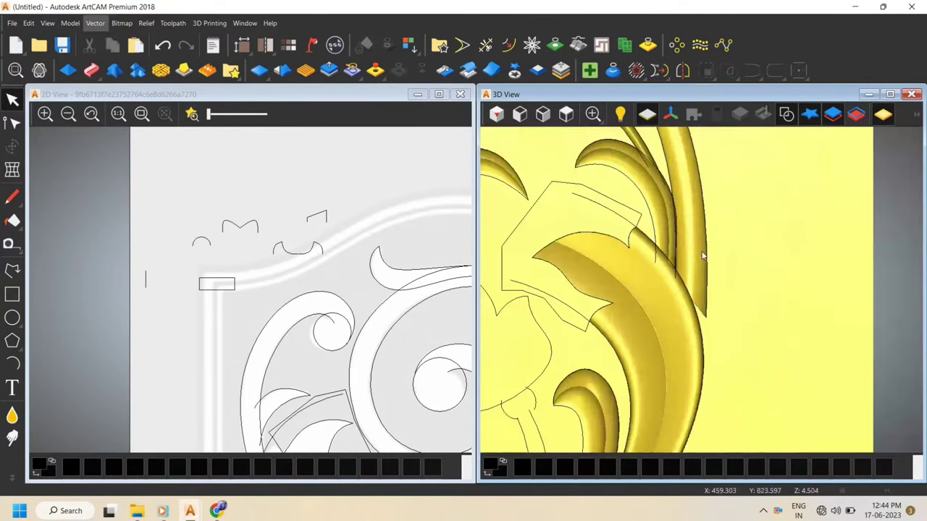
scroll(704, 263, down, 3)
scroll(688, 252, up, 3)
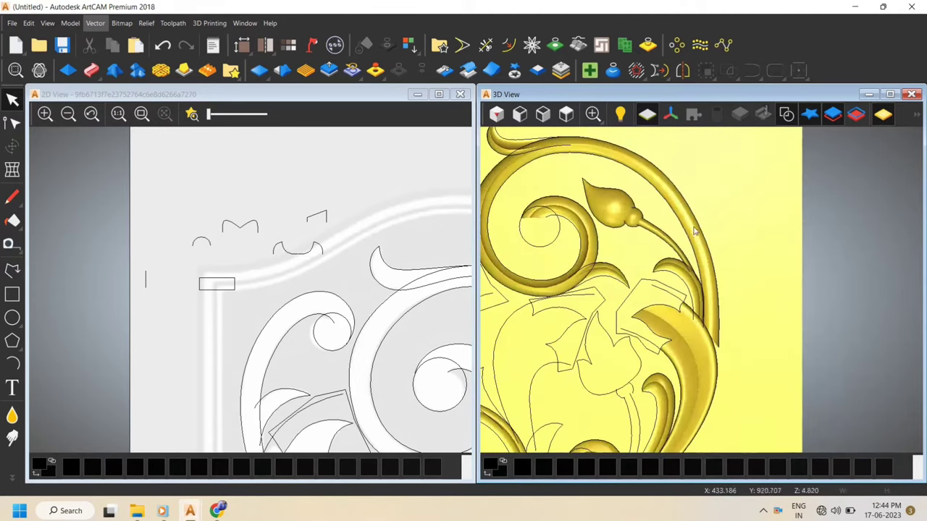
scroll(707, 235, up, 2)
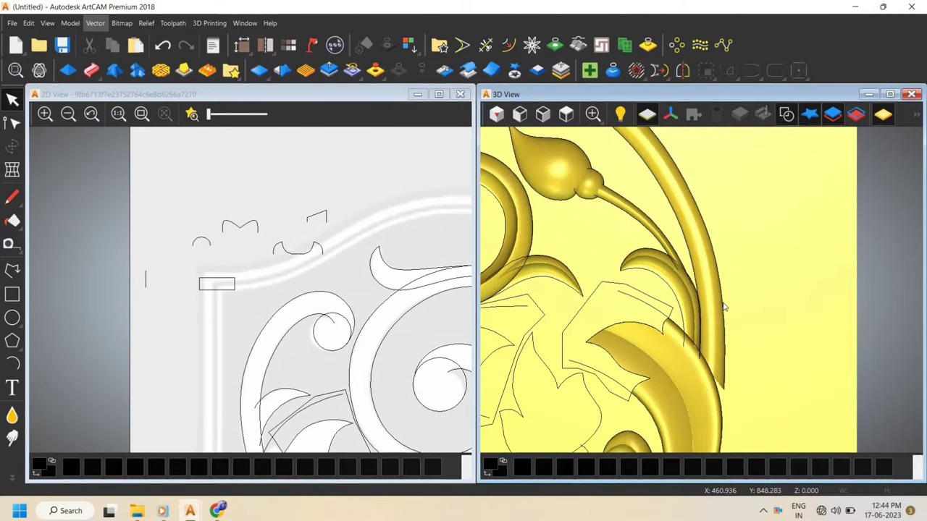
click(710, 312)
scroll(693, 272, down, 2)
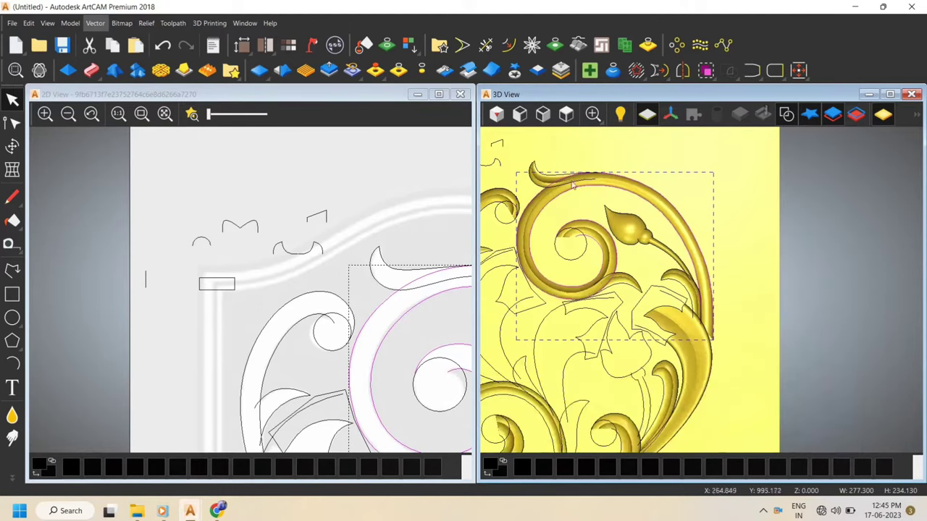
click(92, 70)
scroll(688, 331, up, 3)
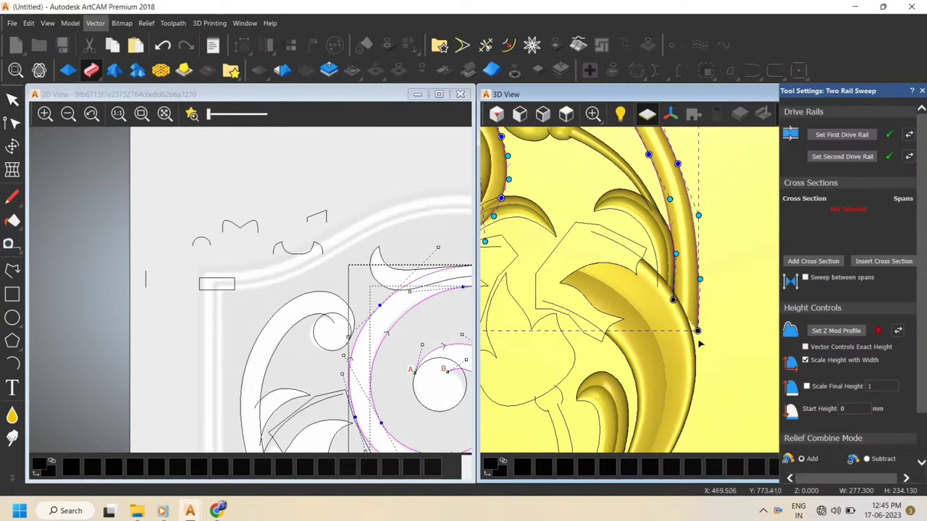
scroll(699, 323, down, 4)
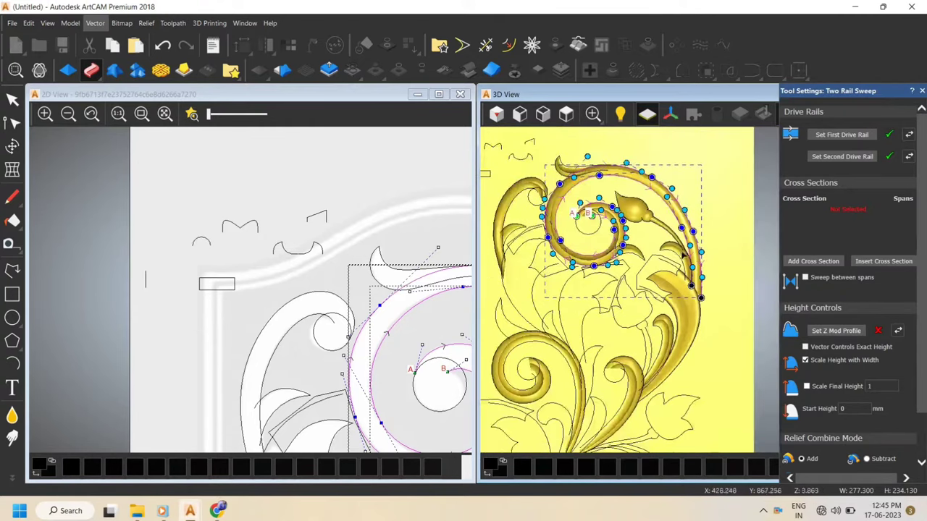
Add the cupped profile's left half as the spiral's first cross section and the small arc as its second
click(516, 158)
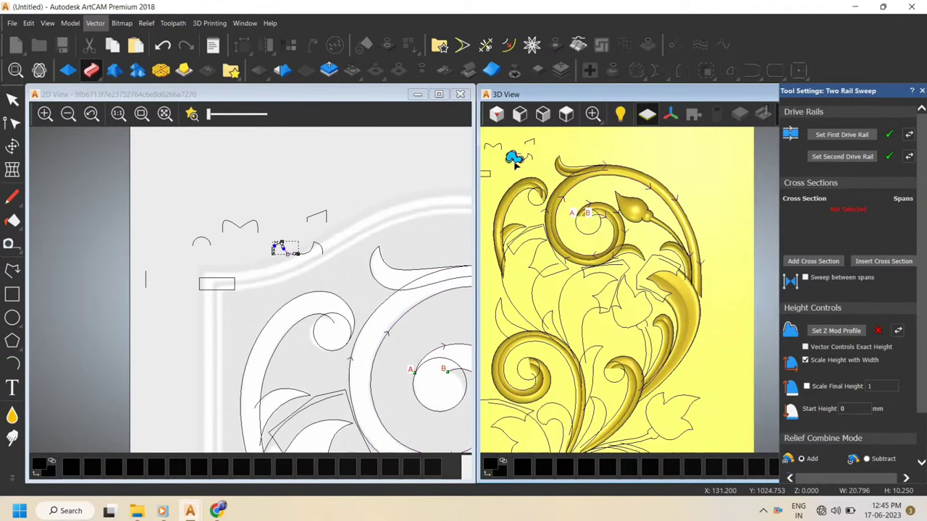
scroll(516, 158, up, 2)
click(821, 264)
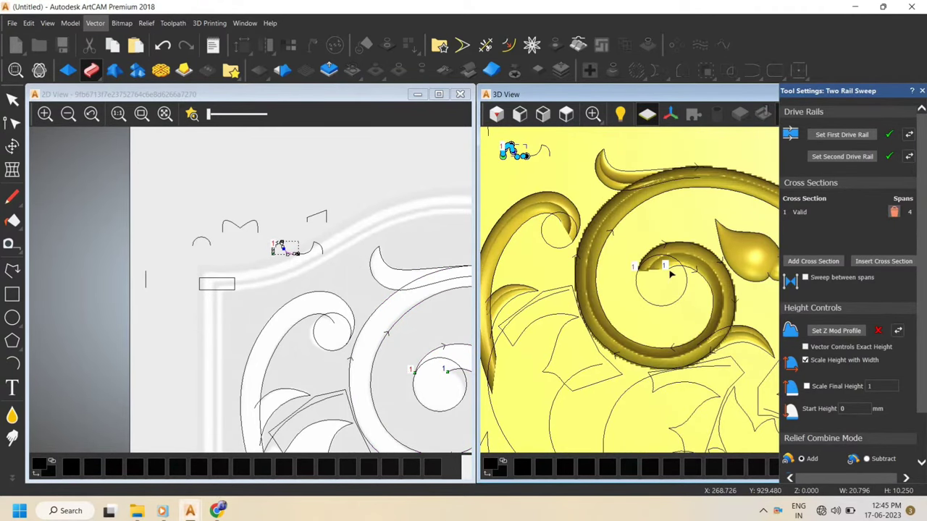
click(203, 242)
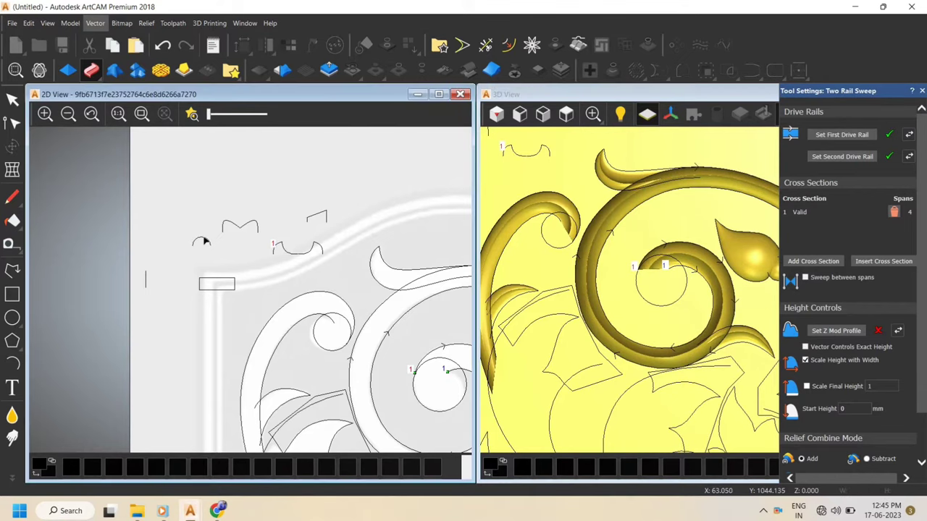
click(813, 262)
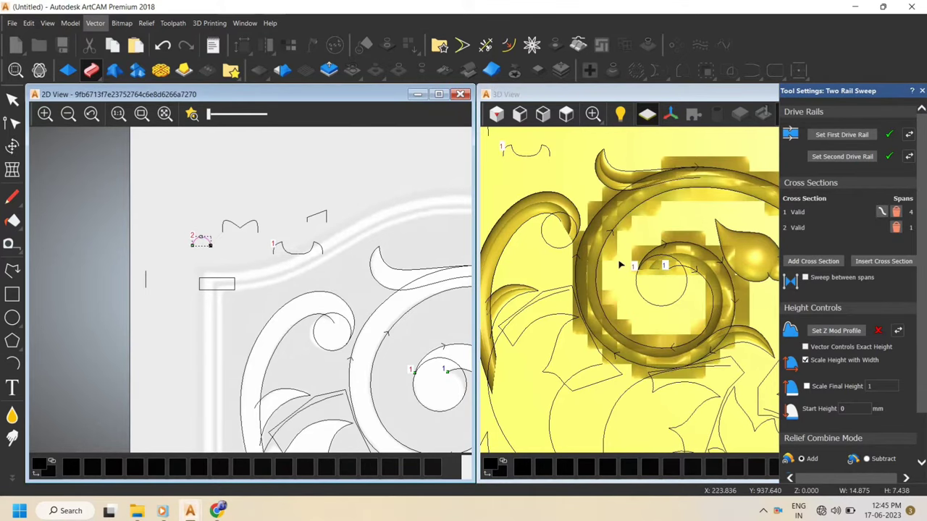
Extend the lower end of the spiral's outer edge curve down along the large leaf's outer edge
scroll(620, 260, down, 5)
scroll(596, 239, up, 6)
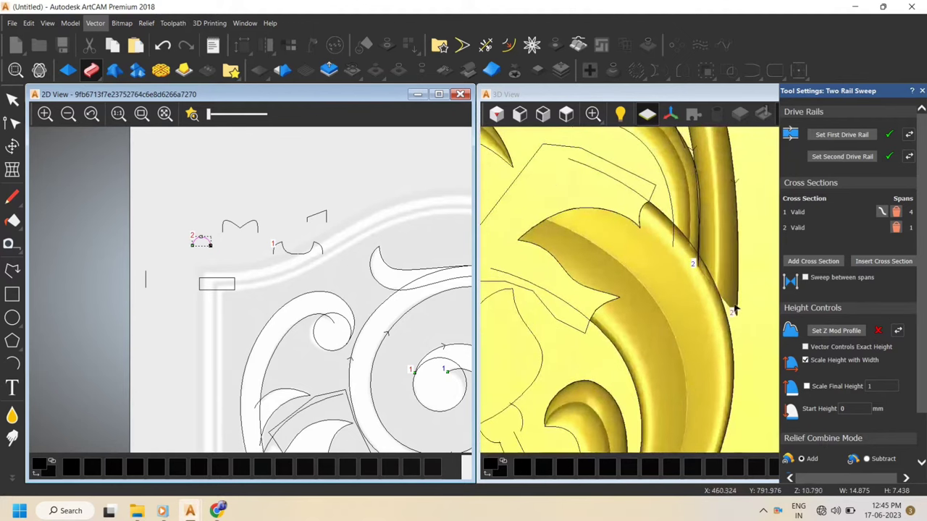
click(735, 311)
drag(734, 335, 729, 376)
drag(733, 297, 739, 299)
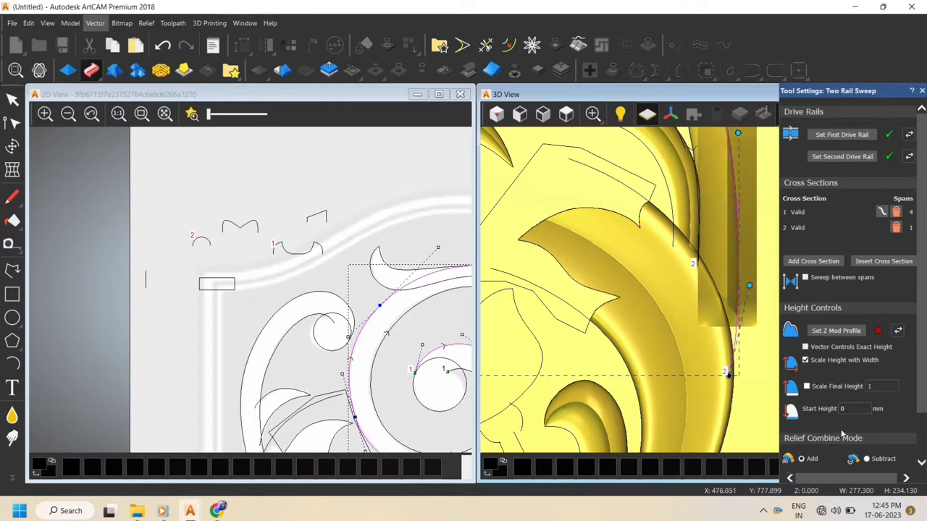
Set the spiral sweep to Merge High with final height scaled to 15 and turn off scaling height with width
scroll(843, 433, down, 2)
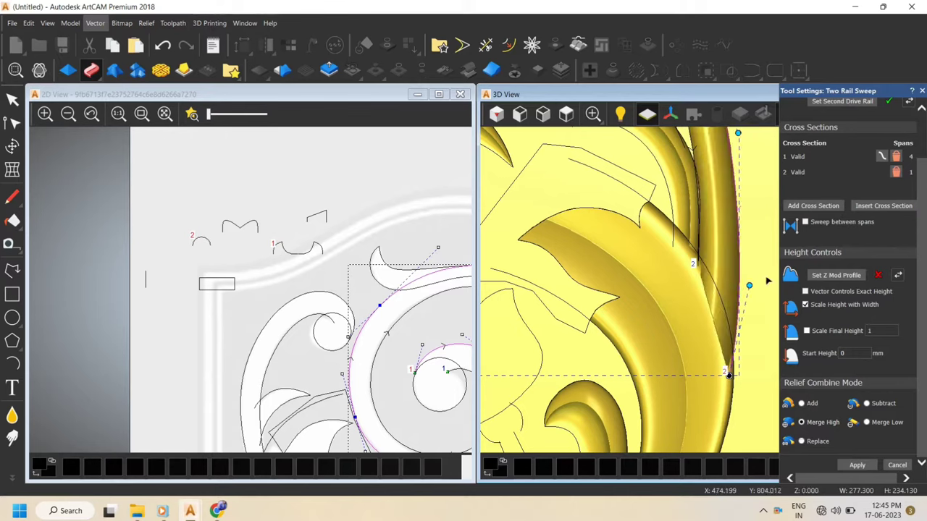
click(845, 331)
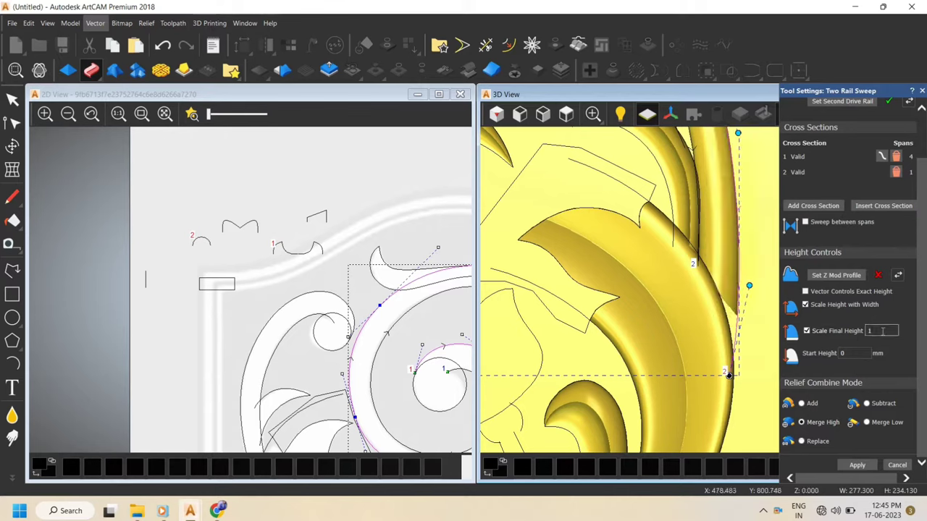
scroll(724, 265, down, 6)
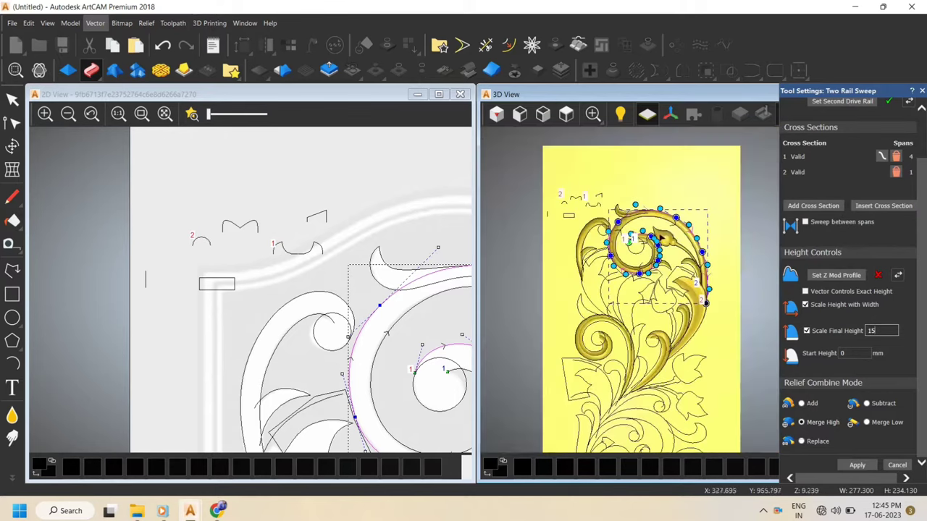
scroll(708, 295, up, 6)
drag(770, 344, 721, 273)
click(808, 305)
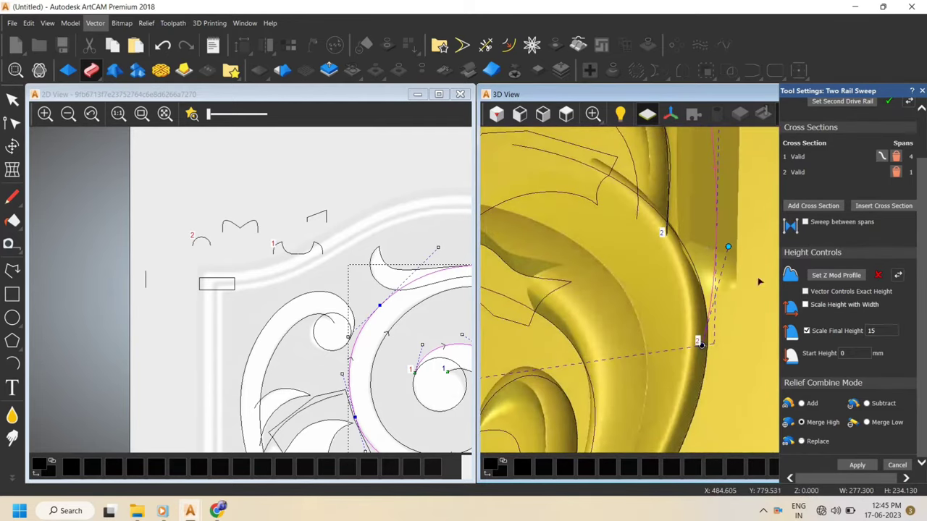
Shift the lower end of the spiral's outer edge curve slightly back up and adjust its tangent handle to follow the leaf
scroll(725, 269, down, 3)
mouse_move(727, 348)
mouse_down()
mouse_move(753, 309)
mouse_move(717, 362)
mouse_up()
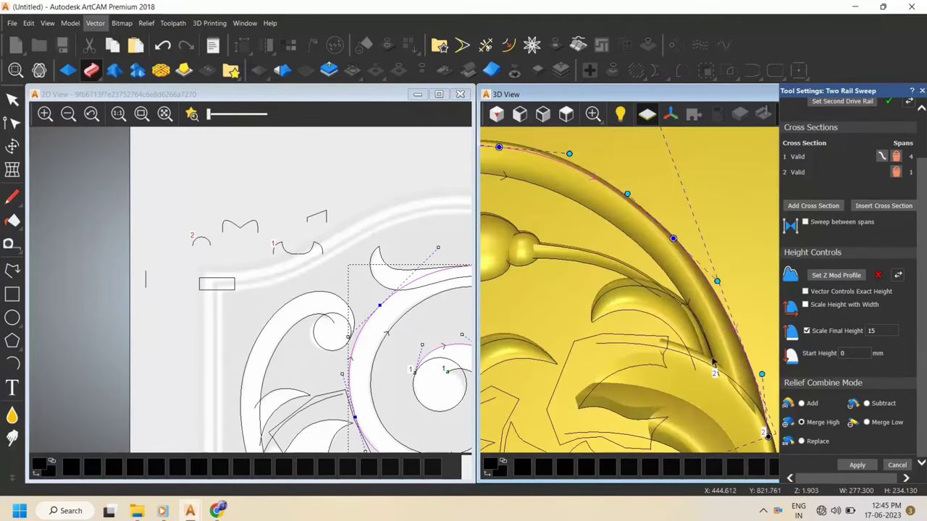
click(567, 113)
scroll(746, 244, up, 6)
scroll(732, 212, down, 3)
scroll(710, 209, up, 3)
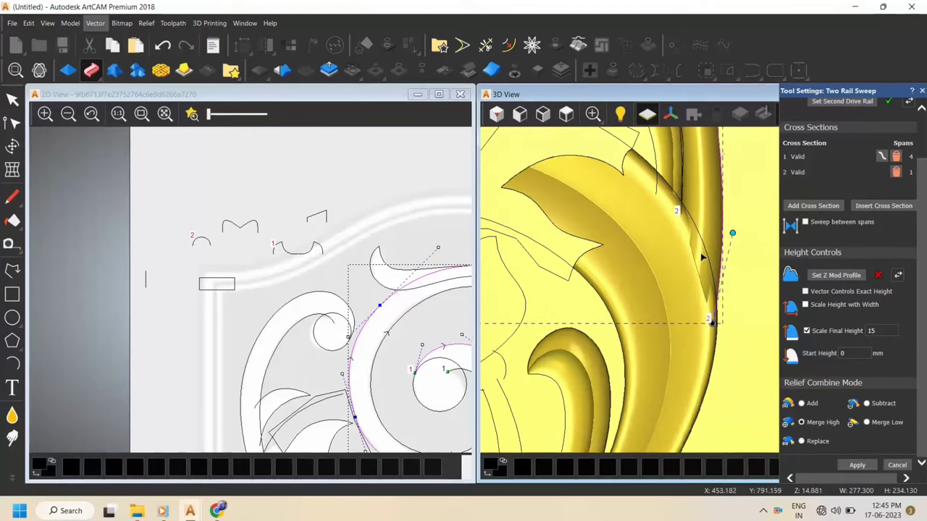
drag(713, 324, 717, 300)
drag(735, 209, 729, 213)
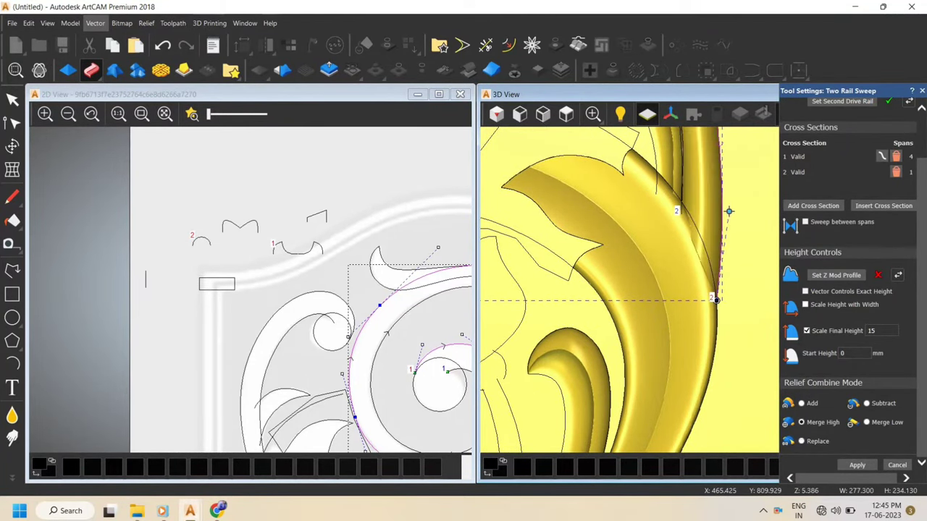
Set the slanted open profile as the spiral sweep's Z modulation profile
scroll(729, 208, down, 4)
scroll(678, 370, up, 5)
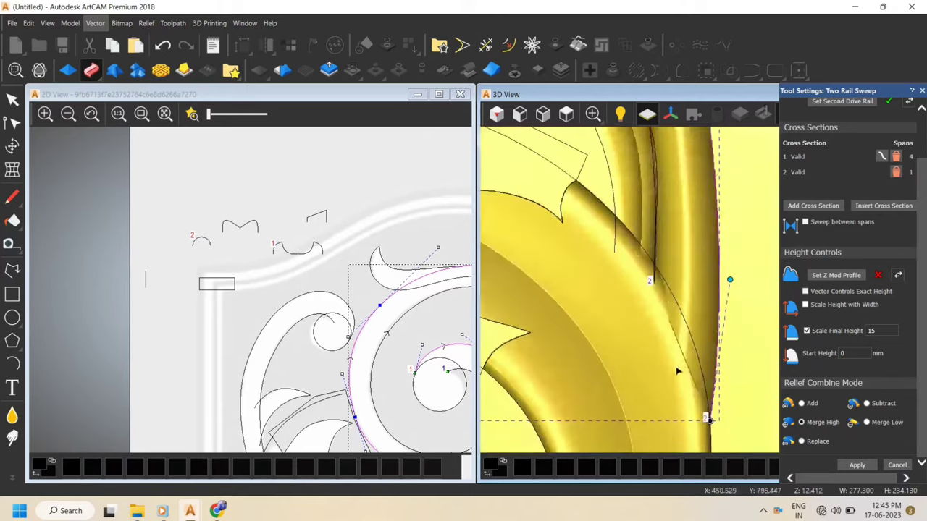
click(311, 217)
scroll(656, 323, down, 3)
scroll(674, 348, up, 3)
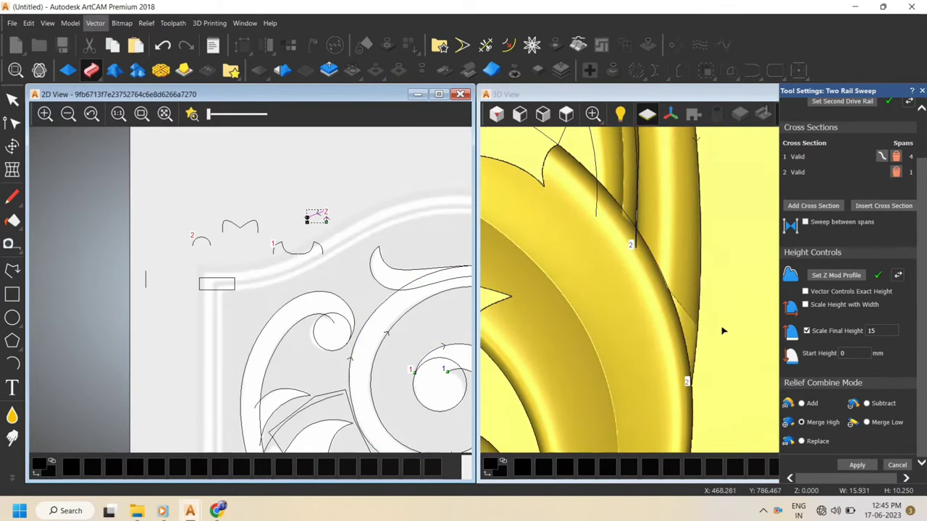
drag(722, 329, 703, 246)
click(567, 117)
scroll(741, 231, up, 2)
scroll(589, 149, up, 3)
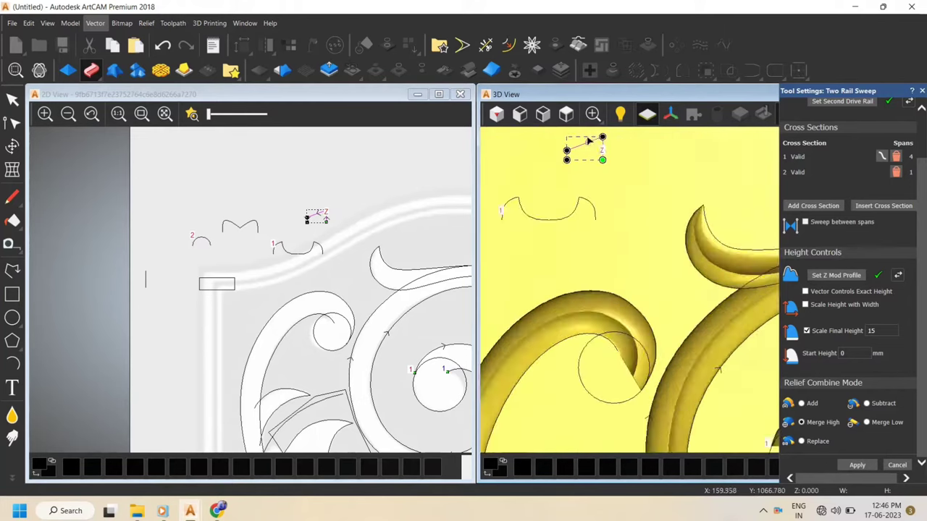
Raise the slanted profile's lower top corner level with its opposite corner and finish the spiral sweep
scroll(676, 263, down, 5)
scroll(677, 304, up, 5)
scroll(677, 304, up, 4)
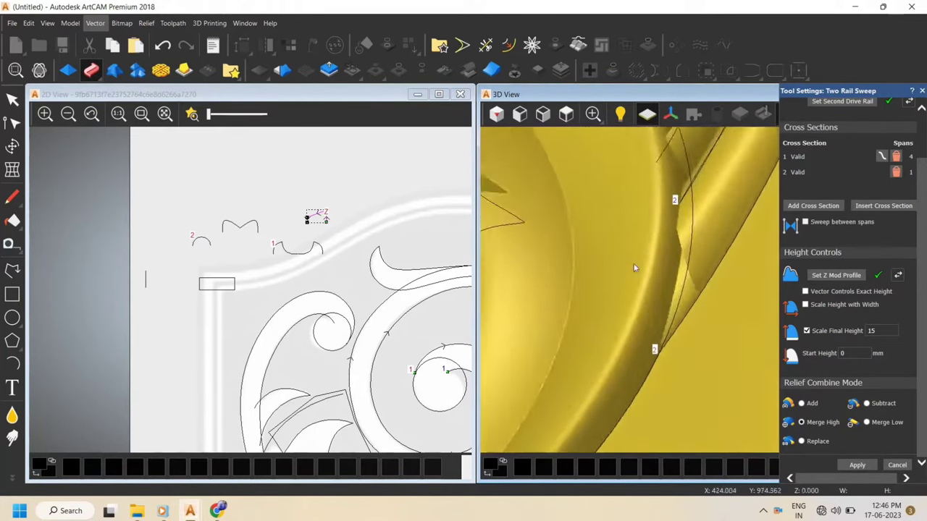
scroll(340, 217, up, 5)
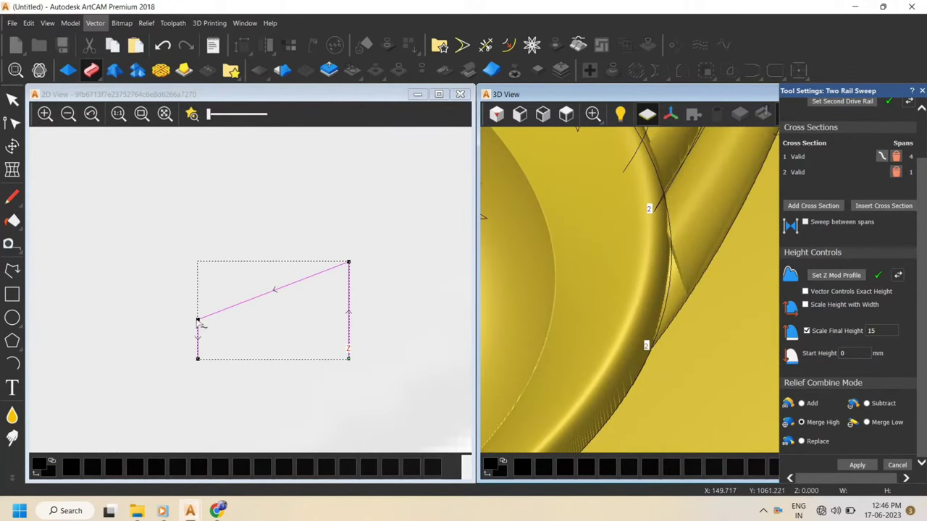
drag(198, 319, 196, 259)
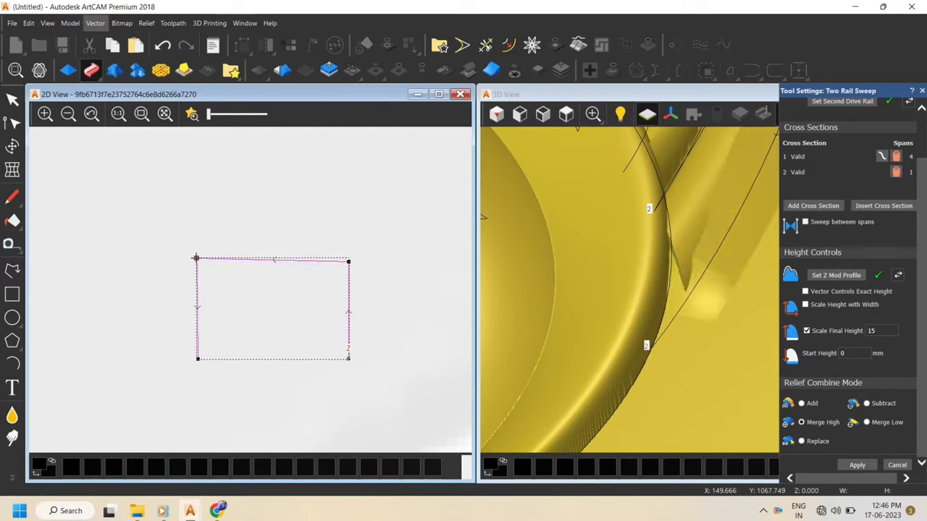
scroll(695, 281, down, 4)
drag(695, 282, 732, 293)
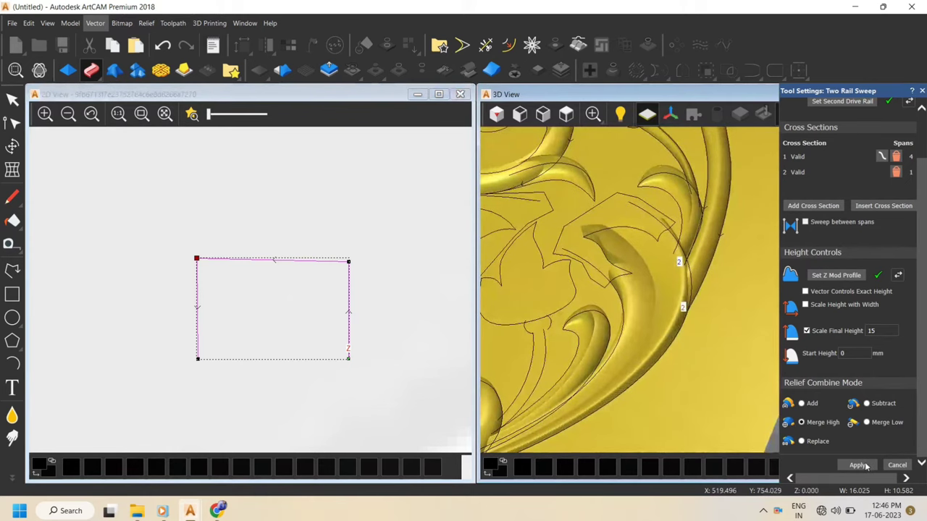
click(895, 465)
Start a Two Rail Sweep with the two edge curves of the stem below the central bud as drive rails
scroll(767, 269, up, 5)
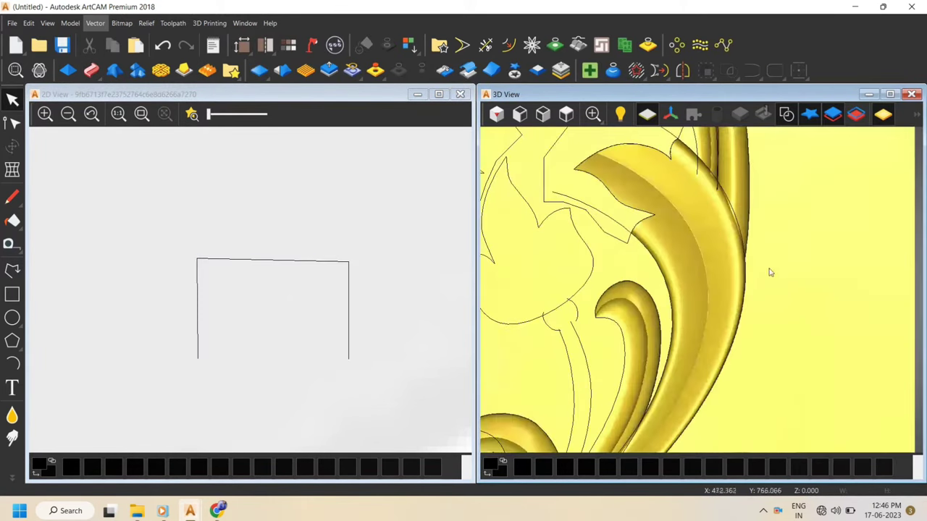
drag(715, 252, 619, 196)
click(566, 114)
scroll(721, 227, up, 2)
scroll(293, 244, down, 3)
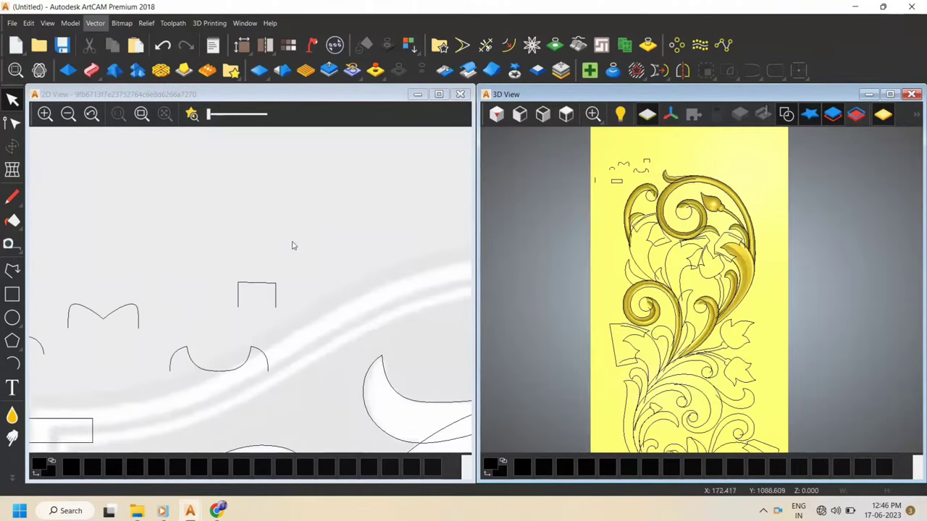
scroll(717, 263, up, 6)
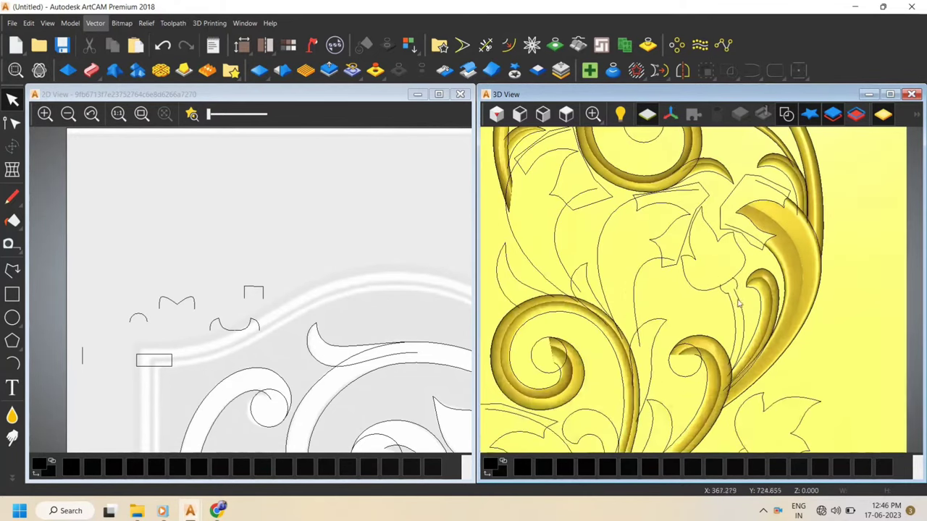
click(737, 310)
scroll(744, 316, down, 5)
scroll(695, 239, up, 5)
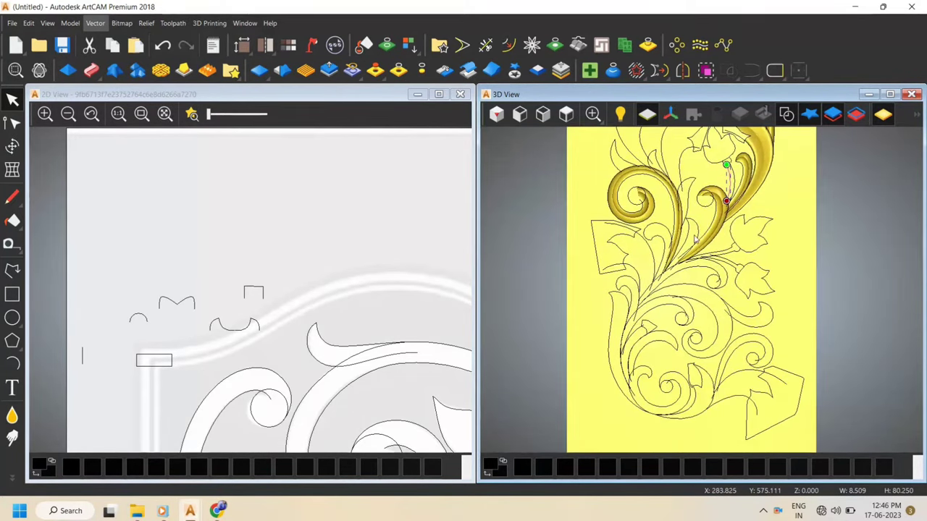
scroll(696, 239, down, 2)
scroll(699, 303, up, 3)
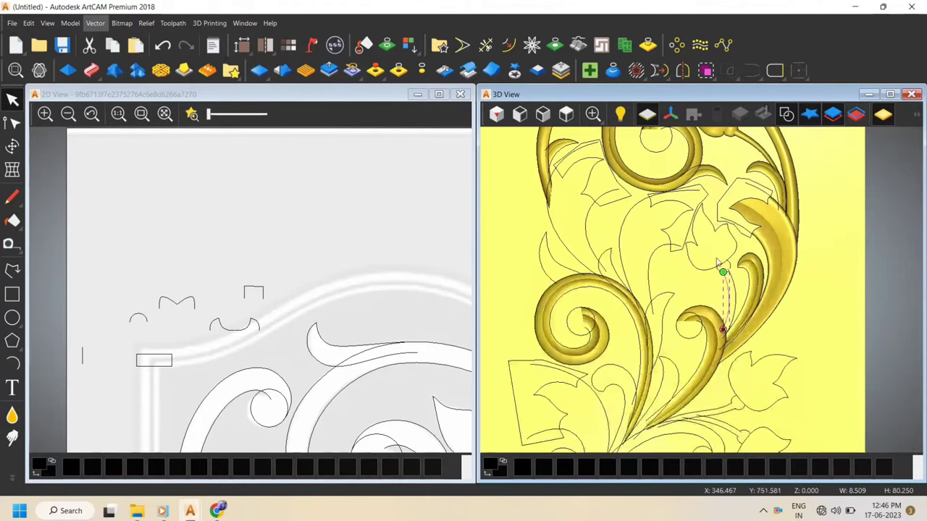
scroll(717, 260, up, 2)
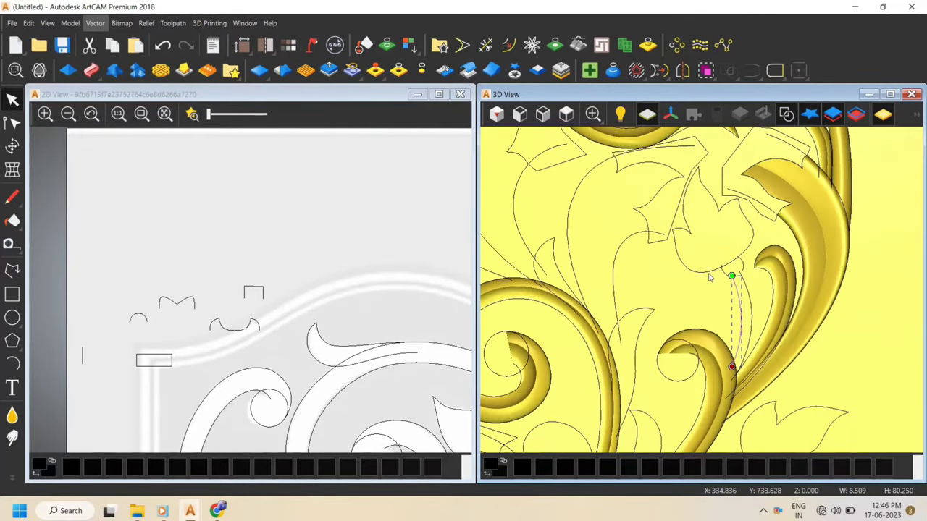
scroll(724, 275, up, 2)
shift+click(757, 303)
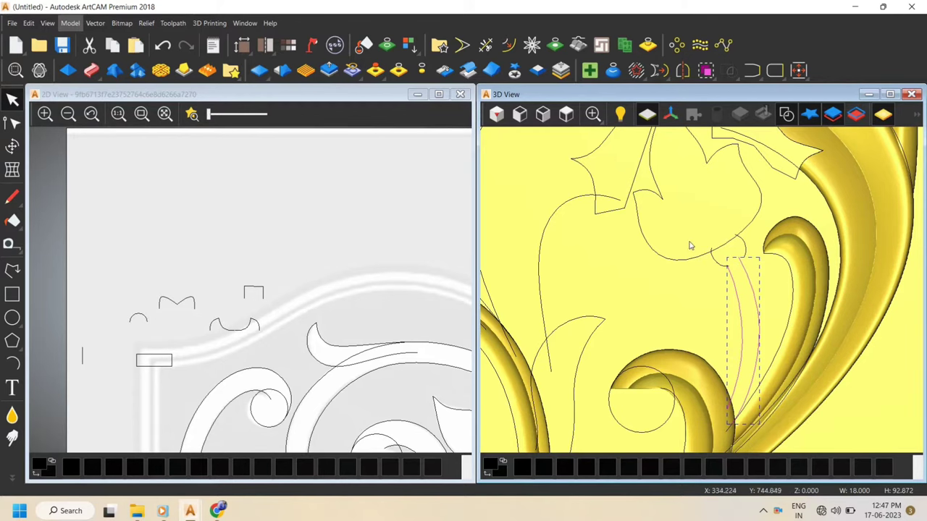
click(90, 70)
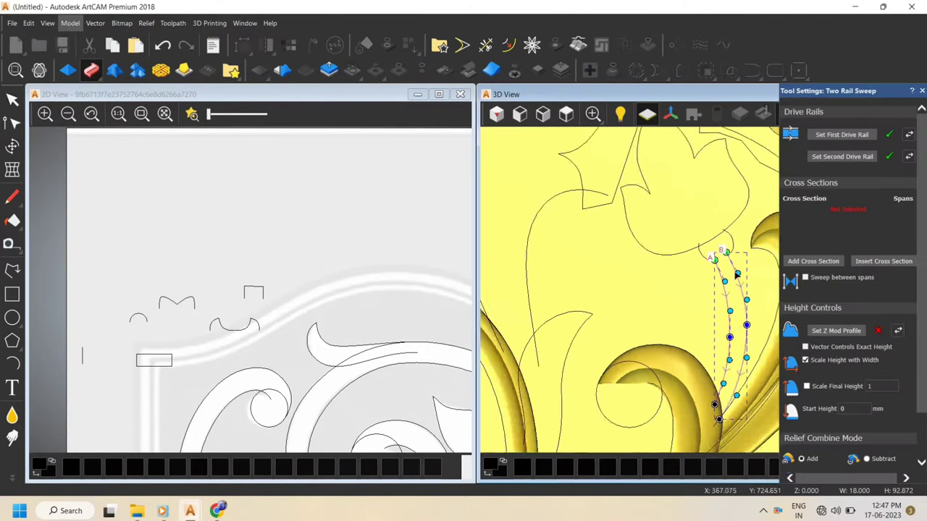
Add the small arc as the stem's cross section, using Merge High mode and final height scaled to 15
click(138, 317)
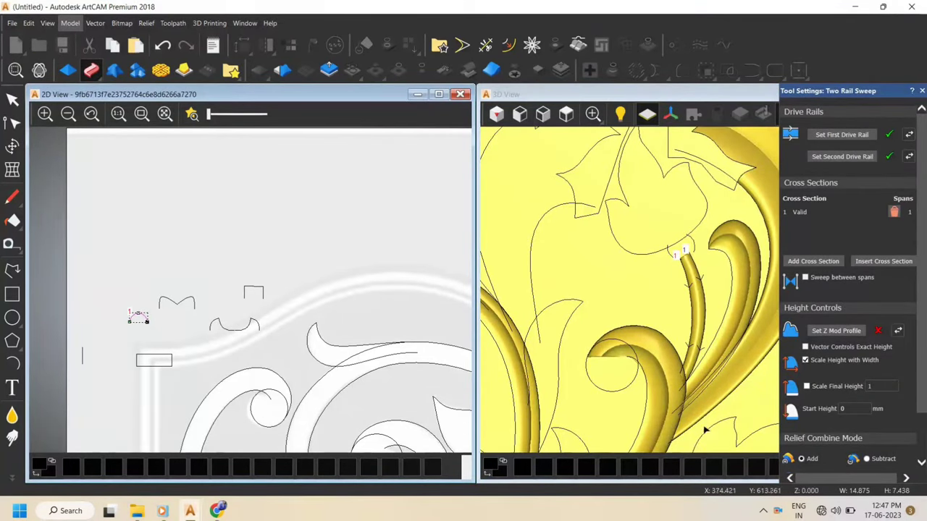
scroll(811, 459, down, 2)
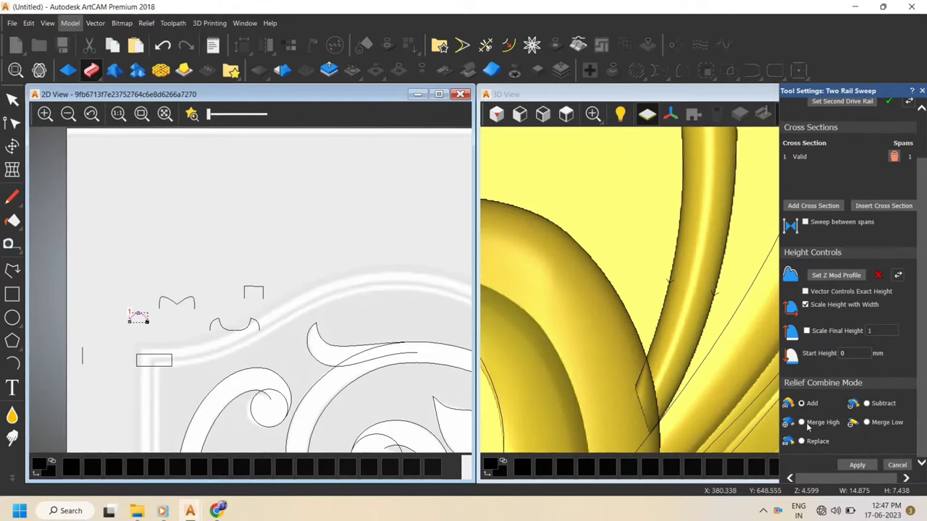
click(801, 423)
click(807, 331)
double_click(872, 331)
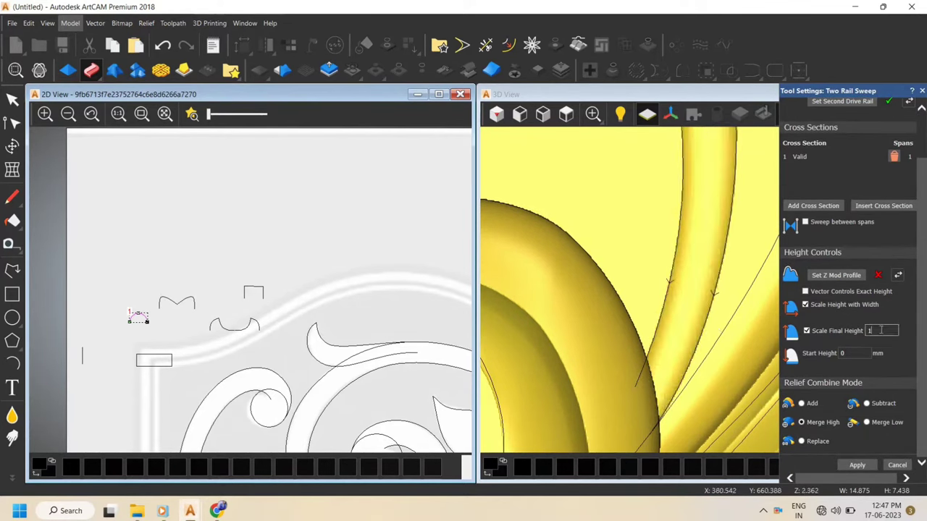
text(15)
scroll(687, 265, down, 4)
scroll(728, 265, up, 3)
Select the stem's right edge curve, set the sweep's final height to 10 and apply it
click(712, 239)
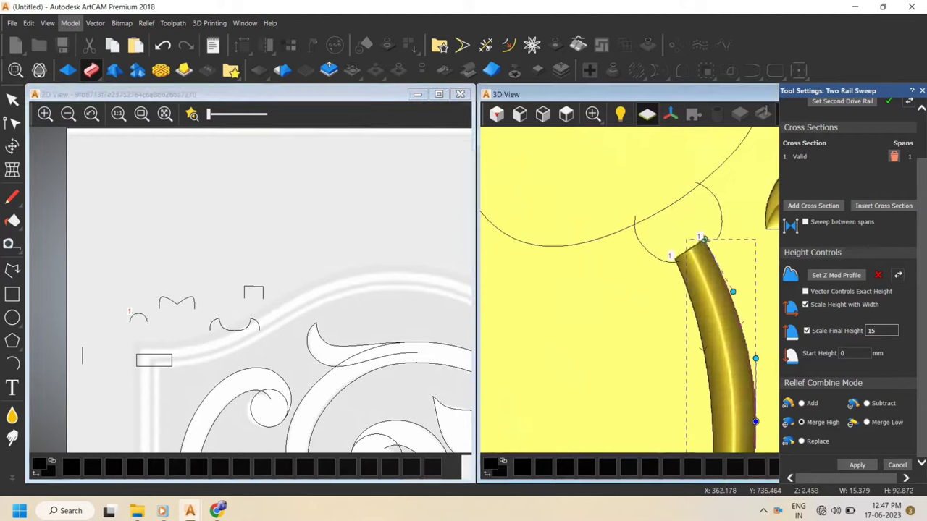
scroll(724, 266, down, 2)
scroll(724, 267, up, 4)
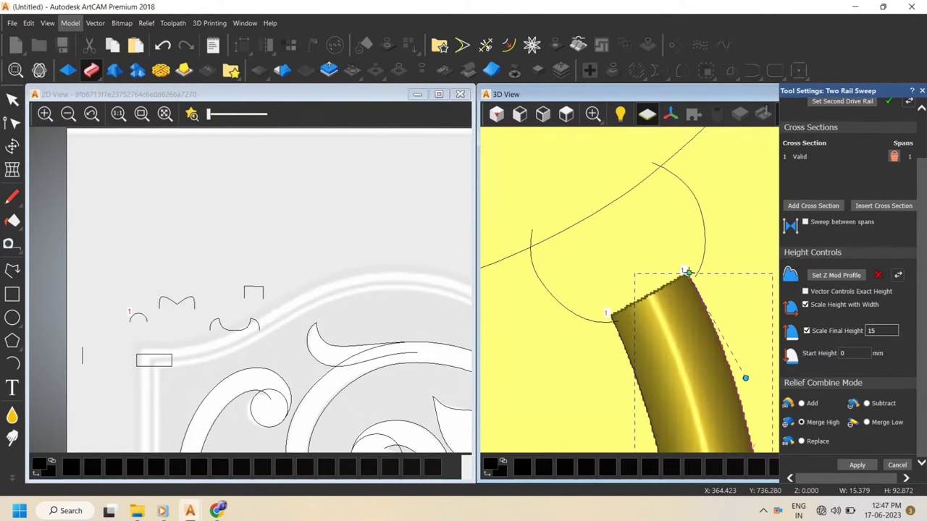
scroll(694, 310, down, 3)
scroll(694, 310, up, 2)
middle_drag(695, 310, 728, 327)
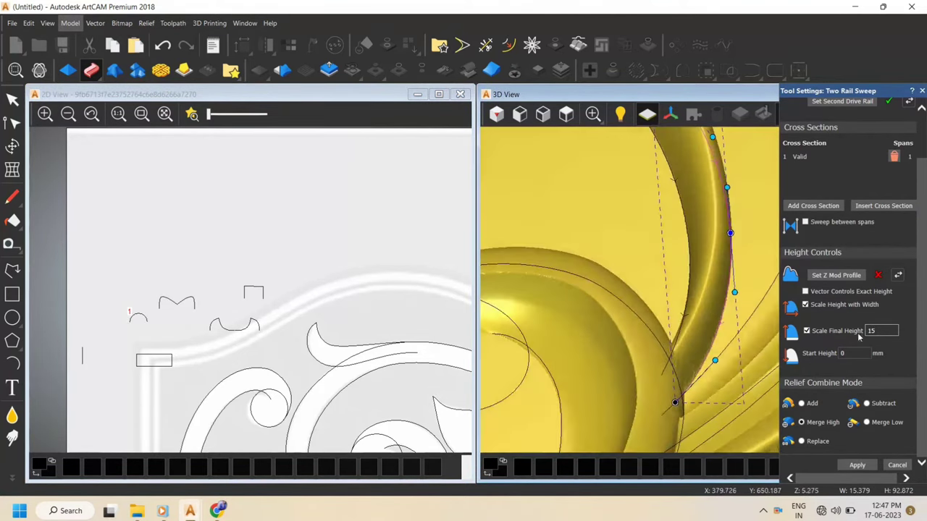
drag(886, 333, 864, 337)
text(10)
scroll(706, 355, down, 3)
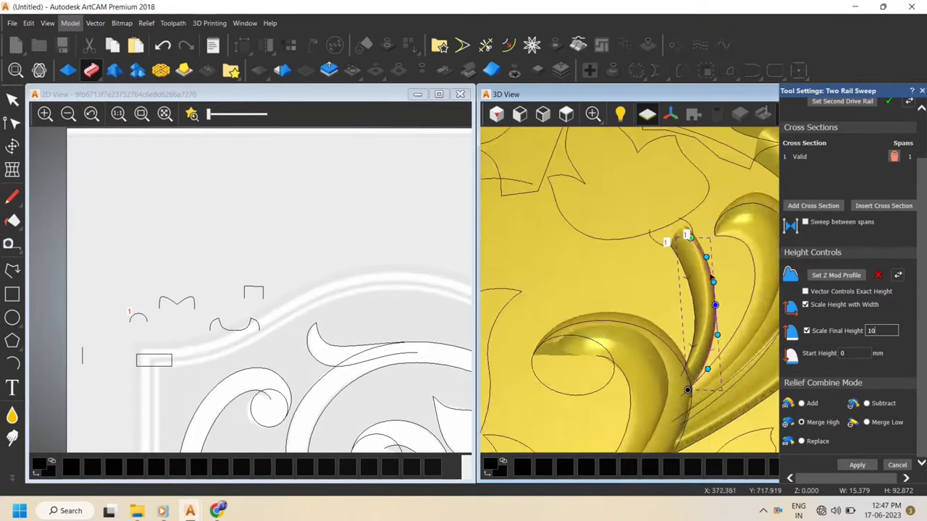
scroll(713, 304, up, 2)
scroll(713, 266, up, 3)
scroll(717, 263, down, 5)
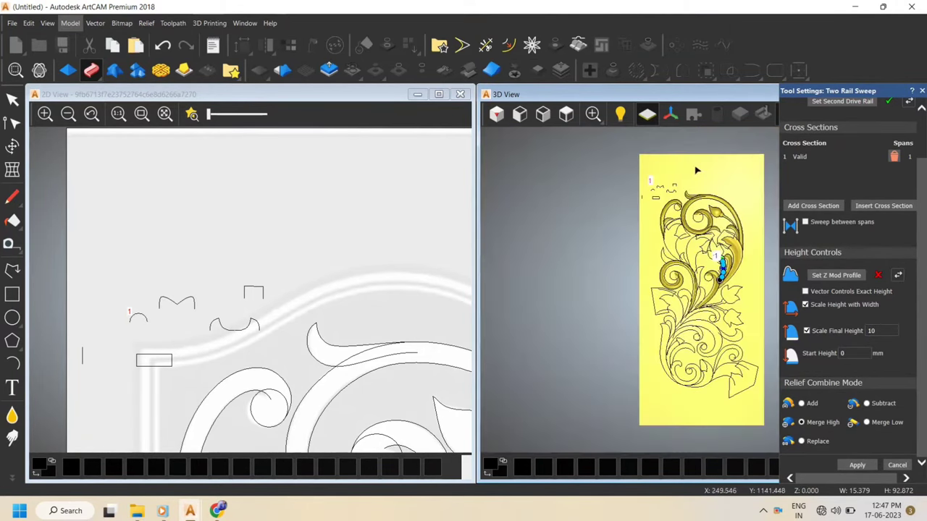
Set the two short side curves of the bud's base as the new drive rails for the sweep
scroll(698, 269, up, 3)
scroll(698, 270, up, 2)
click(653, 316)
shift+click(702, 293)
scroll(836, 157, up, 2)
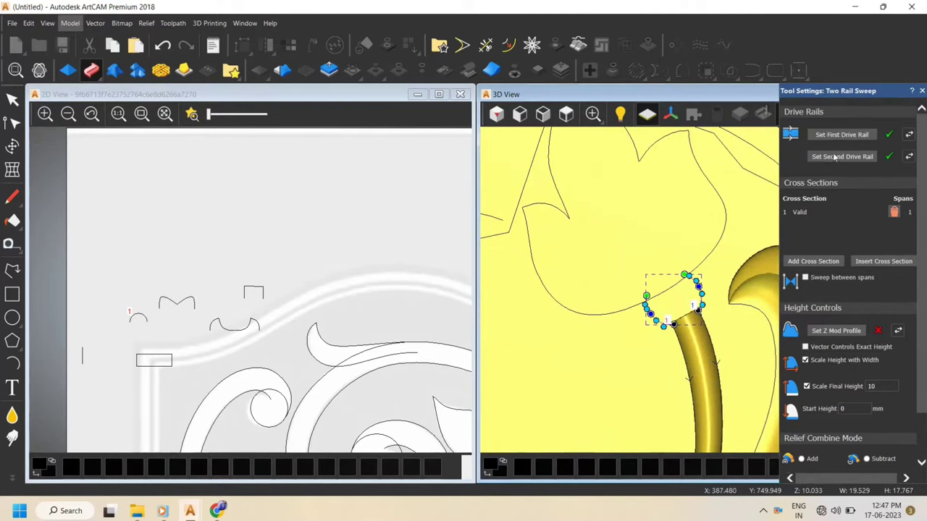
click(840, 136)
scroll(731, 253, up, 4)
scroll(592, 365, down, 1)
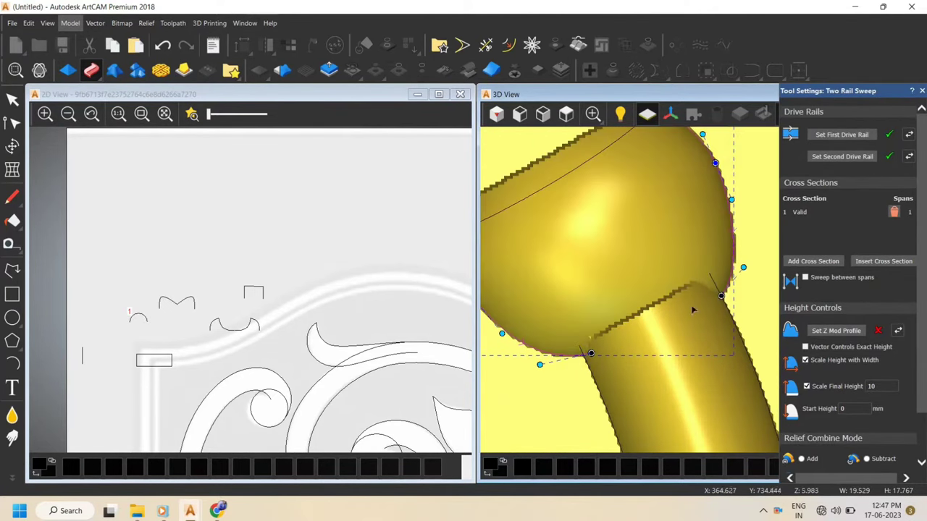
Extend the lower end of the bud base's left curve down the stem edge and round out the base's right side curve
drag(591, 365, 592, 375)
click(722, 294)
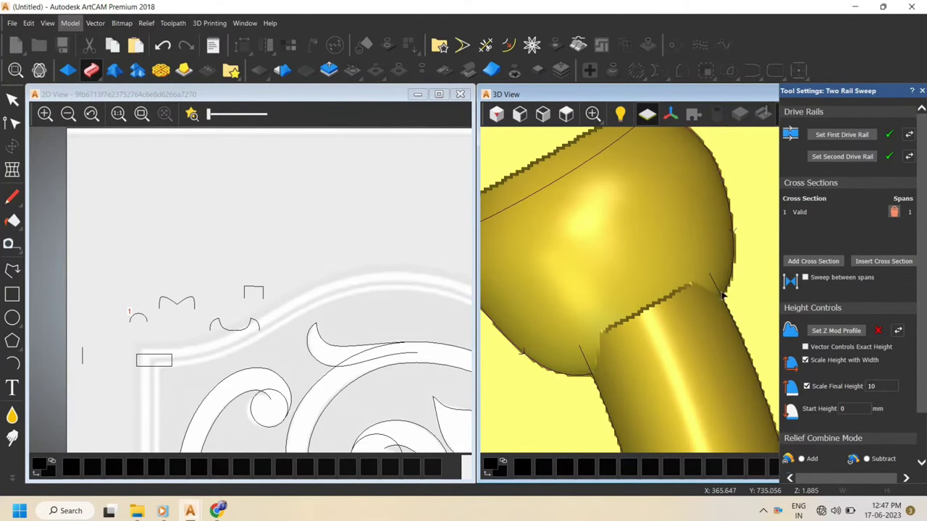
scroll(676, 267, down, 2)
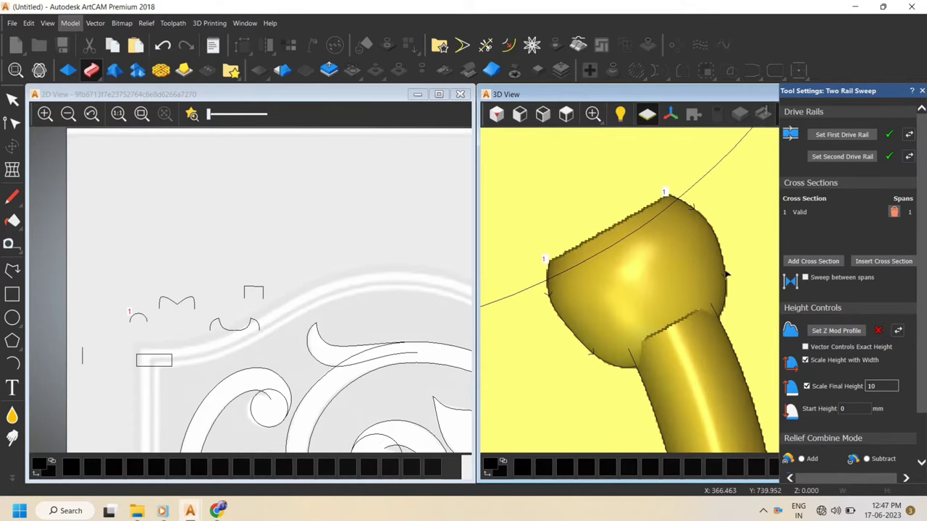
scroll(698, 206, up, 2)
click(695, 207)
drag(674, 194, 680, 193)
drag(724, 251, 728, 250)
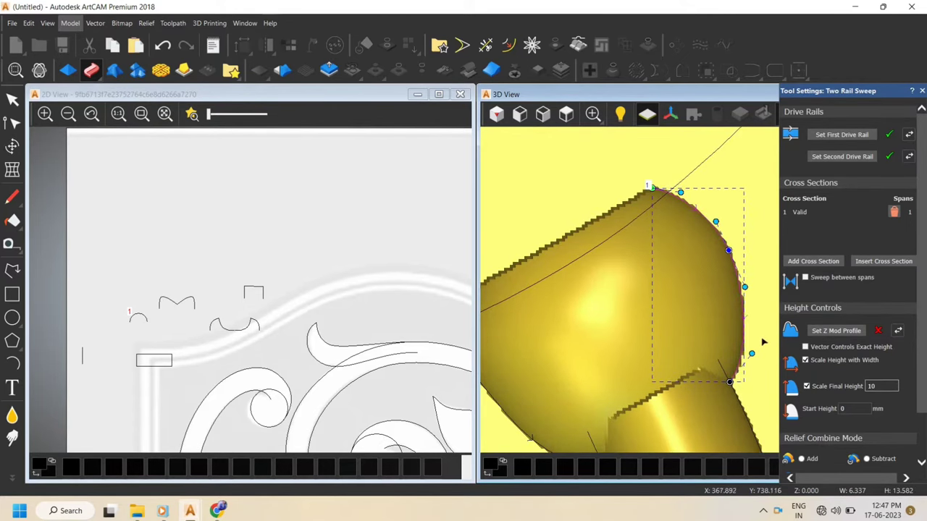
Round out the left side curve of the bud's base to match the opposite side
scroll(760, 343, down, 1)
middle_drag(741, 346, 767, 295)
click(588, 351)
drag(574, 333, 586, 368)
drag(620, 394, 619, 389)
scroll(754, 288, down, 1)
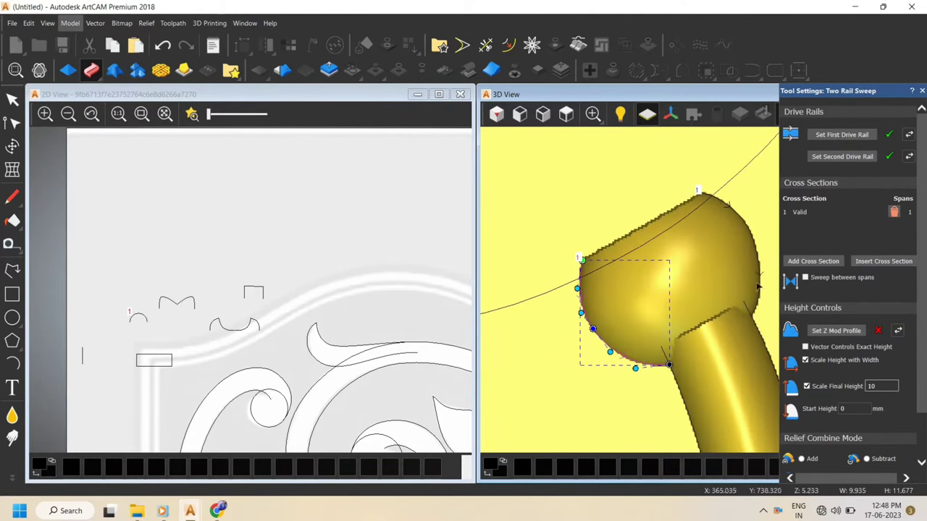
Turn off Scale Height with Width for the bud base's sweep
scroll(738, 298, down, 7)
scroll(723, 233, up, 3)
scroll(730, 250, down, 3)
scroll(711, 391, up, 2)
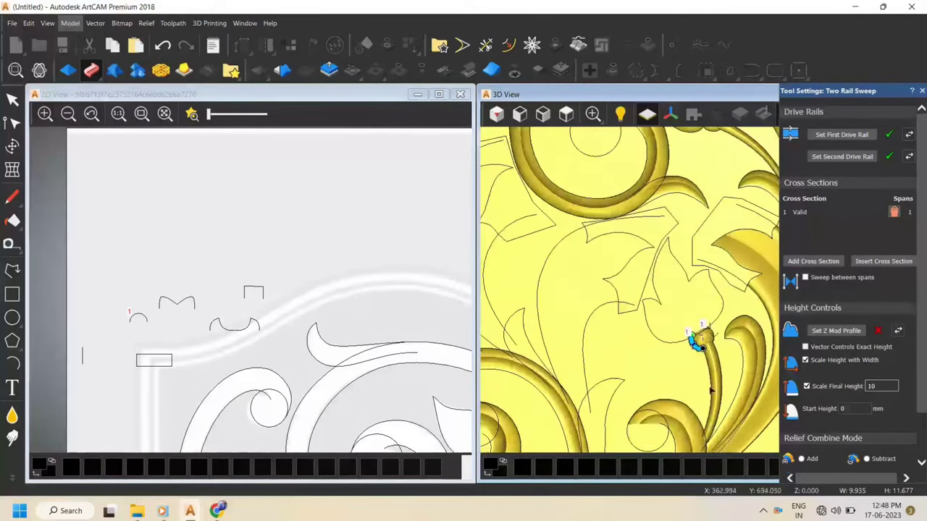
scroll(711, 391, up, 5)
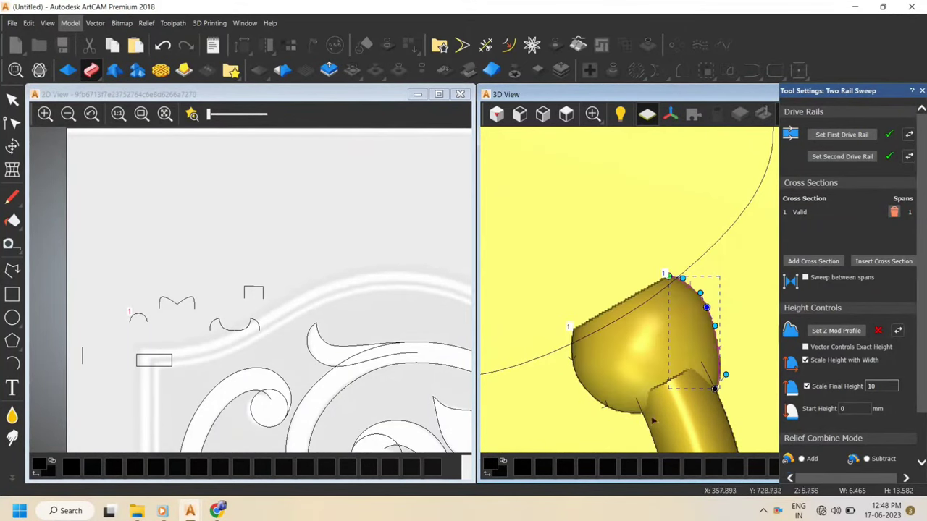
click(640, 417)
click(635, 417)
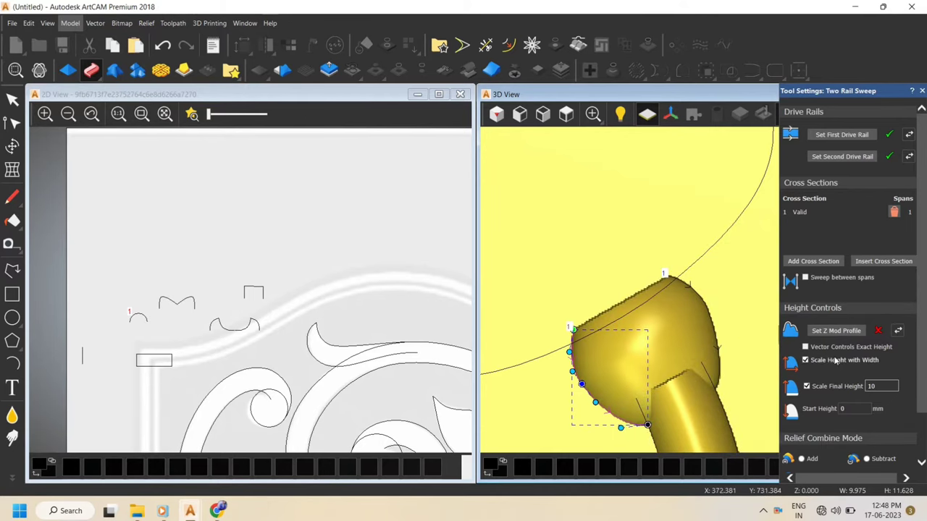
click(807, 360)
Move the lower ends of the base's two side curves onto the top of the stem and smooth the left curve's bulge
scroll(672, 377, up, 1)
drag(663, 365, 654, 343)
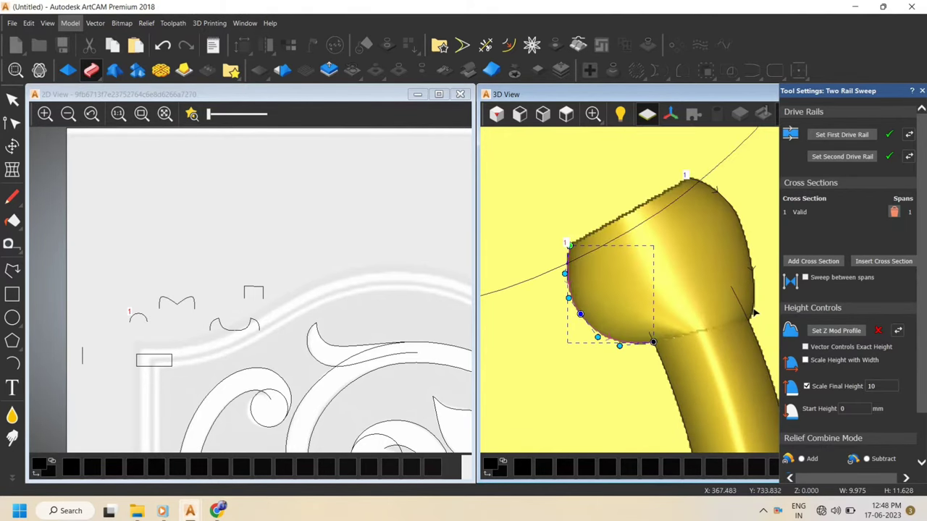
click(751, 309)
drag(749, 319, 736, 297)
scroll(716, 297, down, 2)
scroll(730, 288, up, 2)
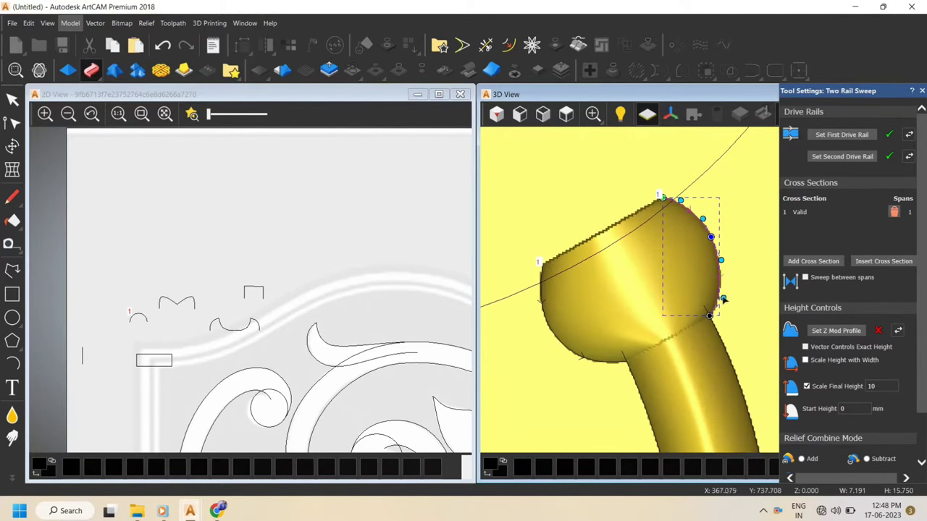
click(612, 363)
drag(592, 367, 591, 371)
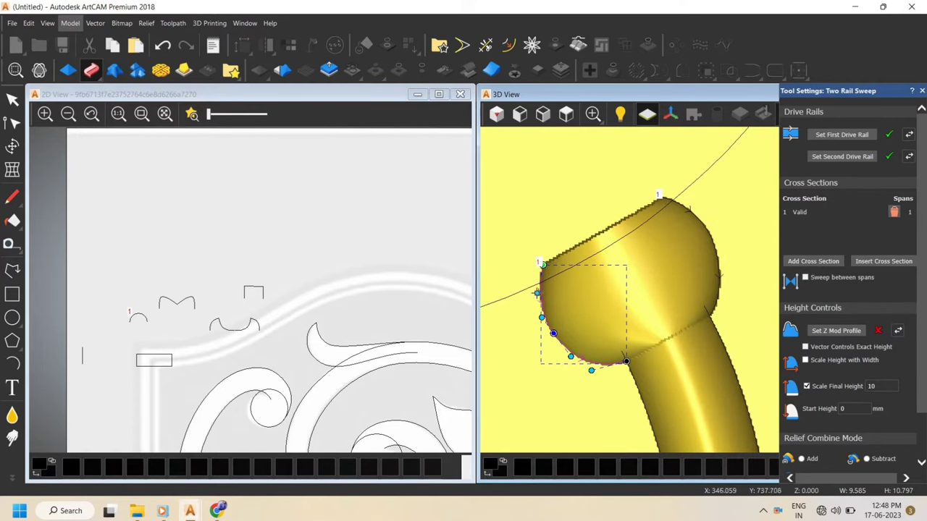
Apply the bud base's sweep in Merge High mode, leave the tool and select the three-pointed flower outline above it
scroll(873, 406, down, 2)
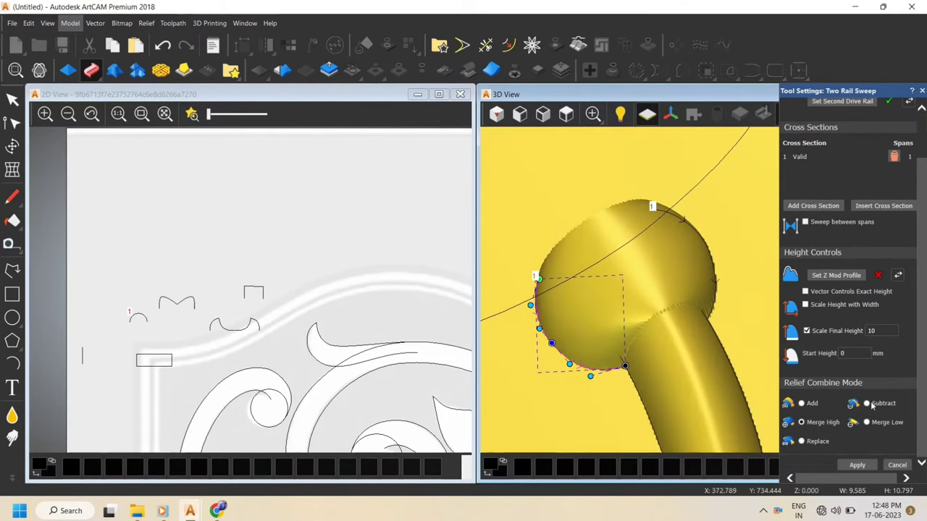
click(593, 114)
scroll(726, 262, up, 5)
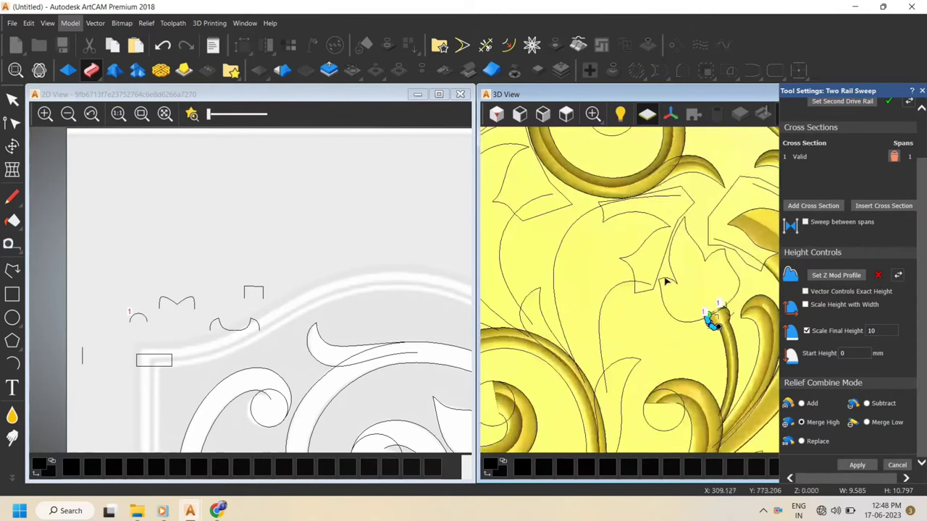
click(666, 279)
click(13, 100)
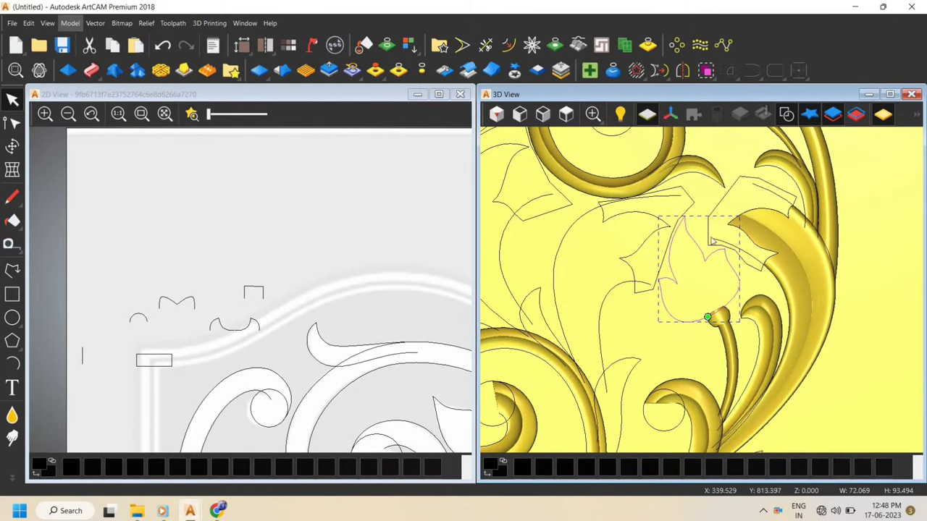
Start the Shape Editor on the flower outline with a Round profile and check how it meets the bud base
scroll(549, 370, down, 2)
click(74, 70)
click(68, 71)
click(806, 131)
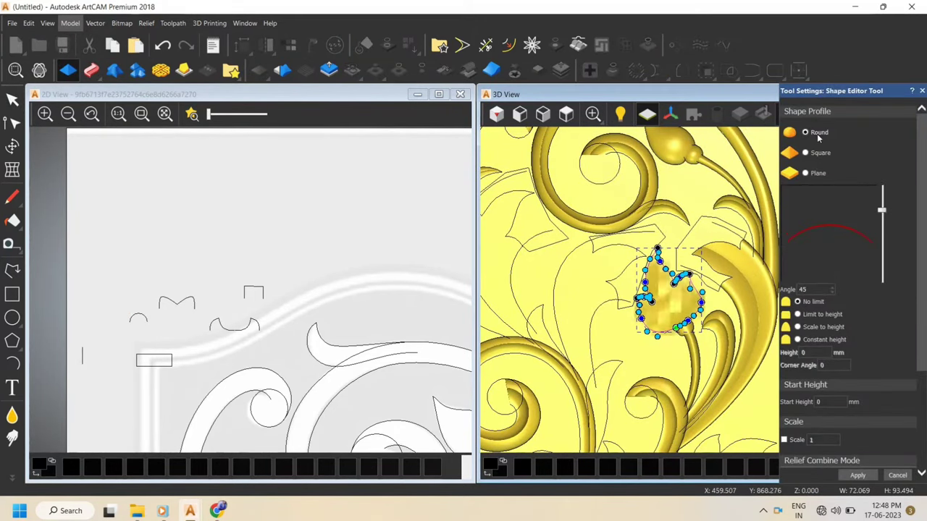
scroll(652, 314, up, 3)
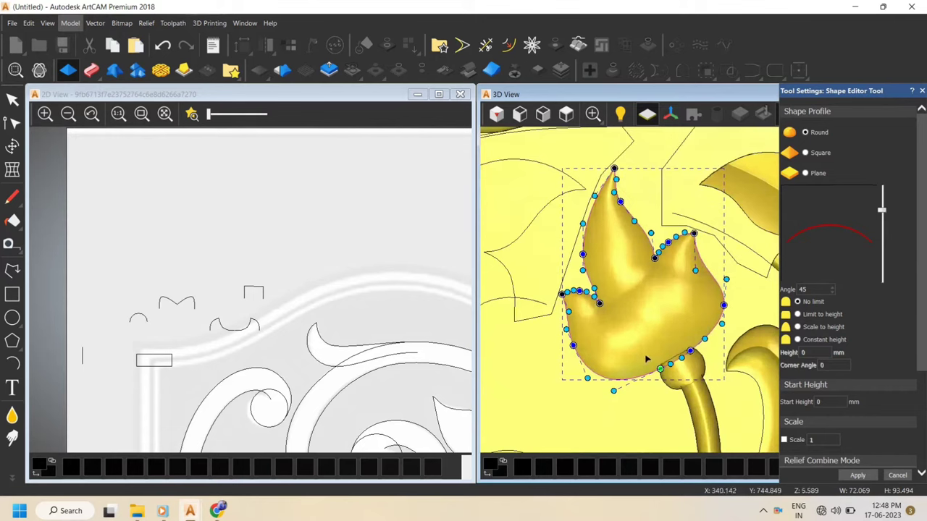
scroll(688, 304, down, 3)
scroll(676, 321, up, 3)
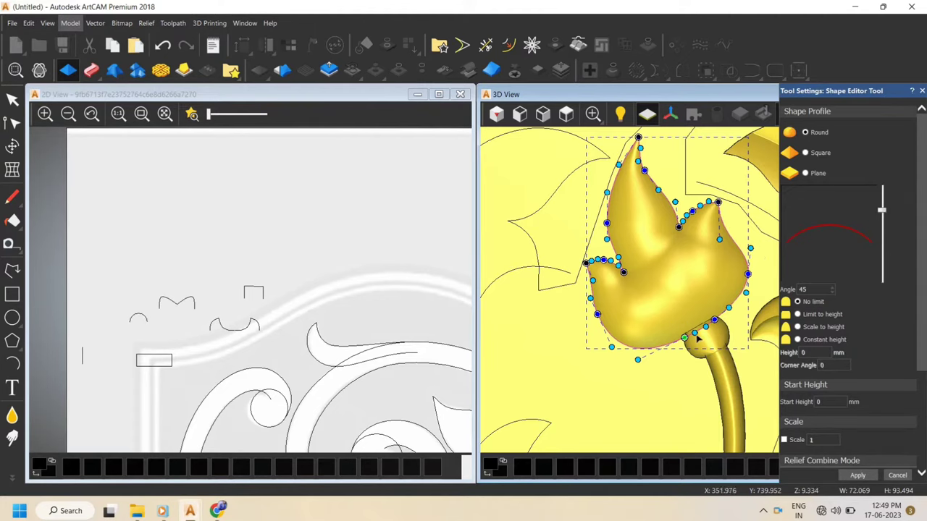
scroll(698, 341, up, 3)
scroll(707, 296, down, 3)
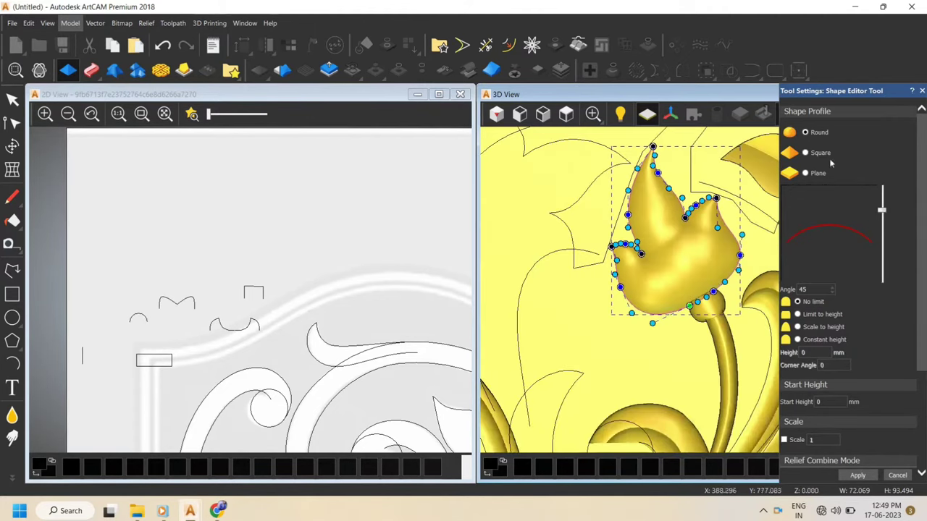
mouse_move(705, 315)
middle_down()
mouse_move(751, 203)
mouse_move(706, 308)
middle_up()
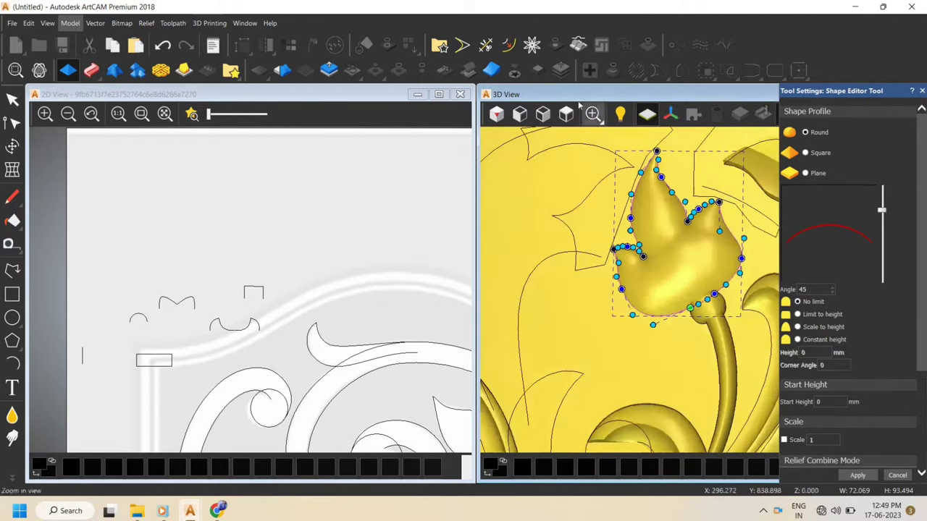
click(566, 114)
scroll(726, 252, up, 5)
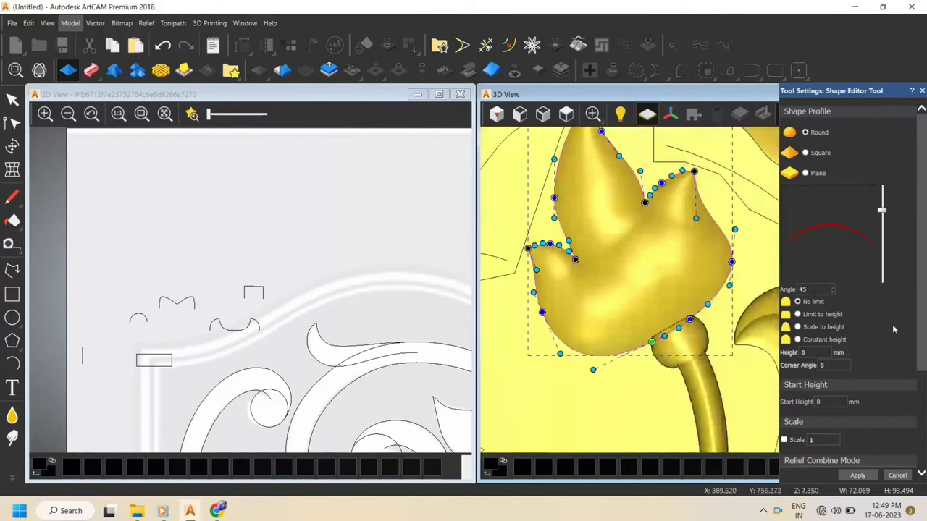
Limit the flower's round shape to a height of 15 mm and raise its profile angle to 90
click(825, 316)
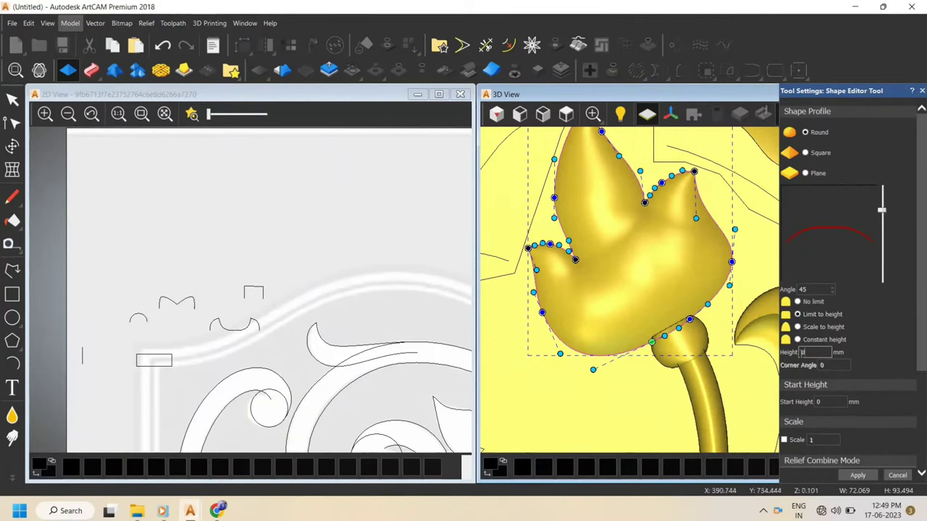
text(15)
drag(882, 210, 882, 187)
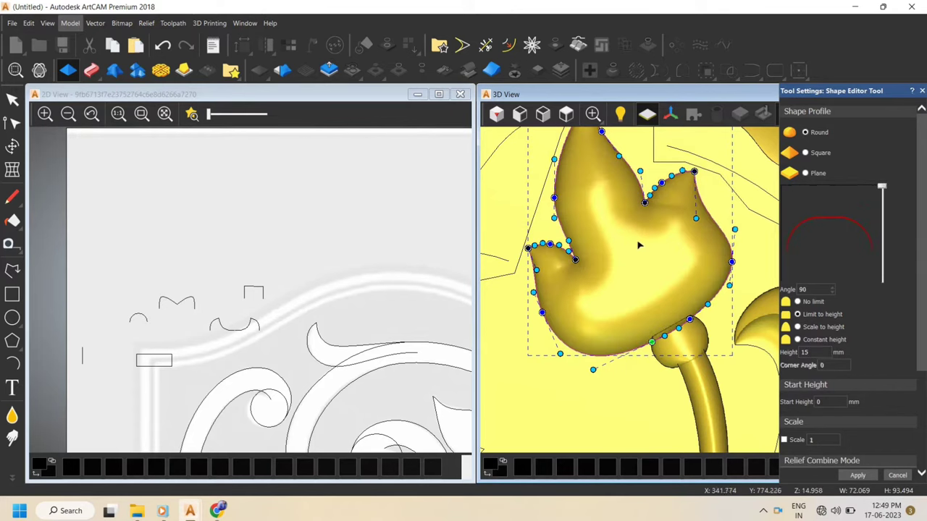
Set the flower shape's relief combine mode to Merge High and check the joint with the bud base
scroll(641, 268, up, 3)
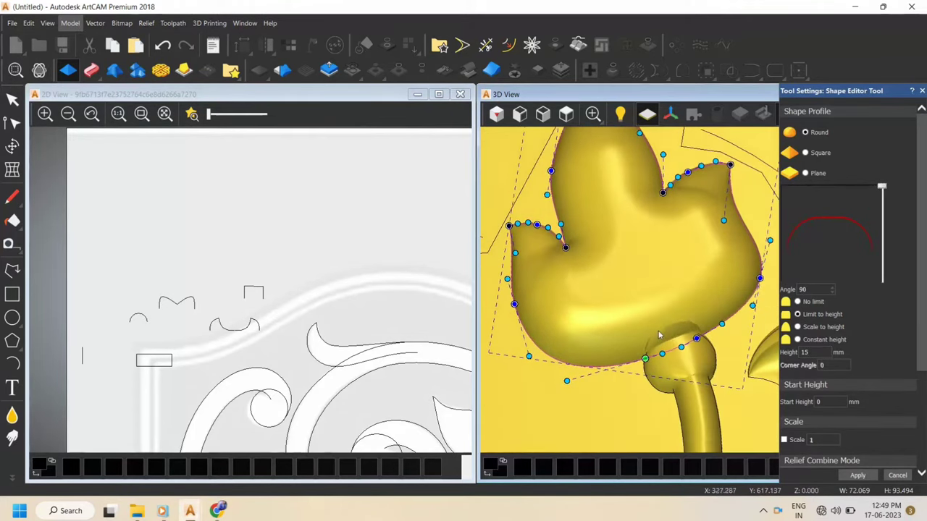
drag(659, 335, 660, 346)
scroll(871, 404, down, 5)
click(821, 353)
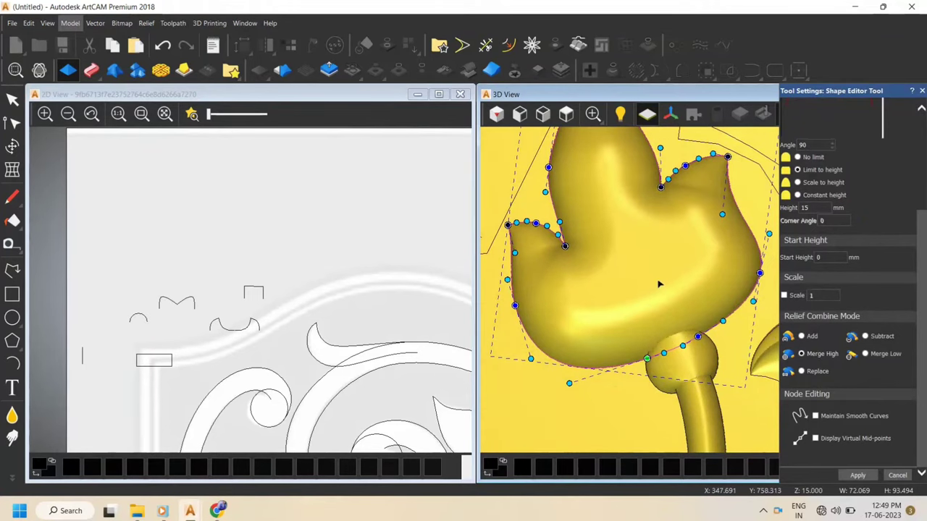
scroll(660, 284, down, 2)
scroll(668, 273, up, 3)
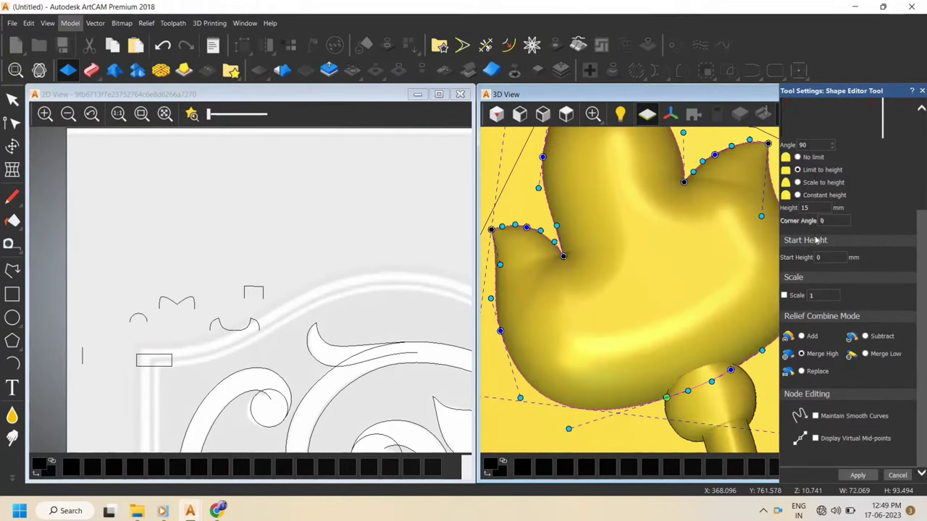
Try a height limit of 10 mm for the flower shape, settle on 5 mm and inspect its edge at an angle
text(0)
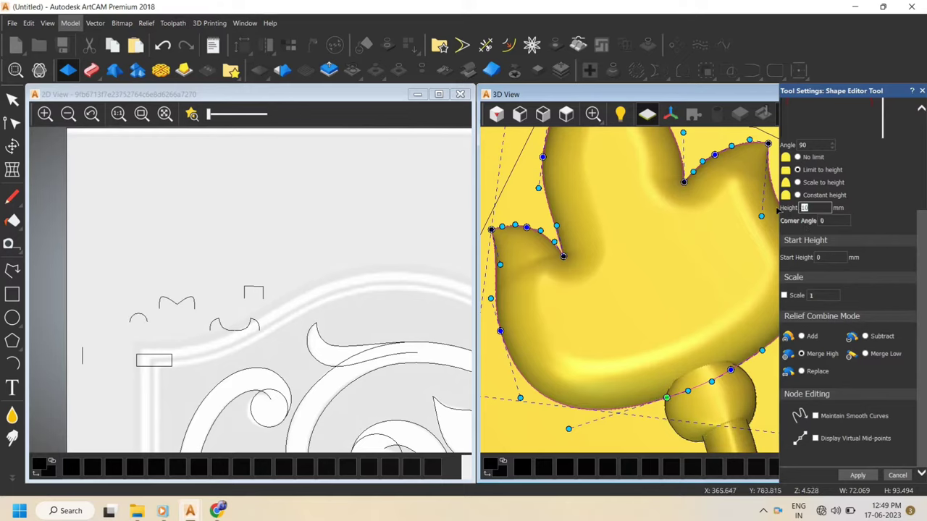
text(5)
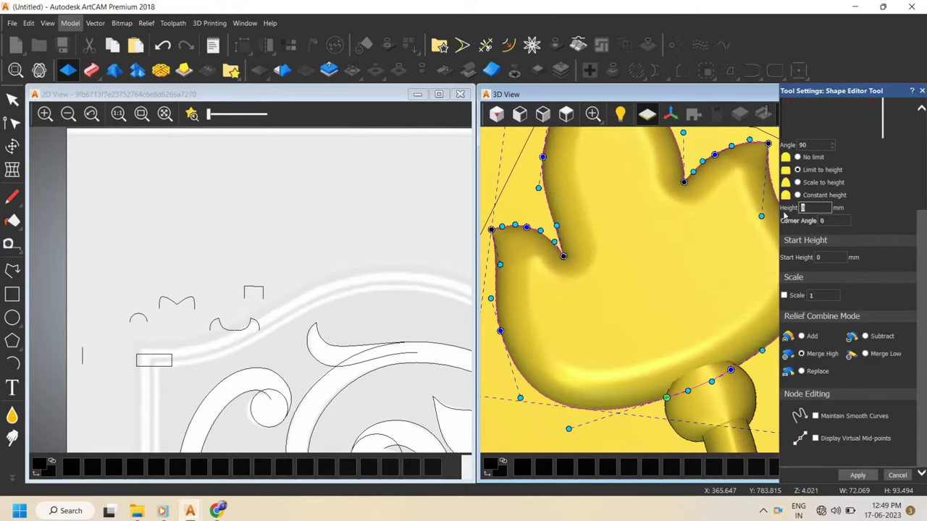
scroll(697, 223, down, 5)
scroll(697, 244, up, 4)
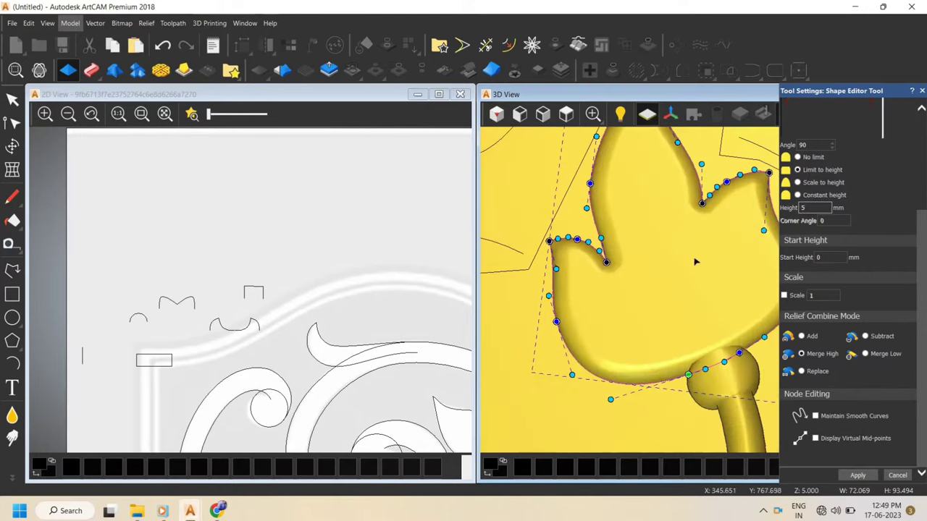
scroll(688, 249, down, 2)
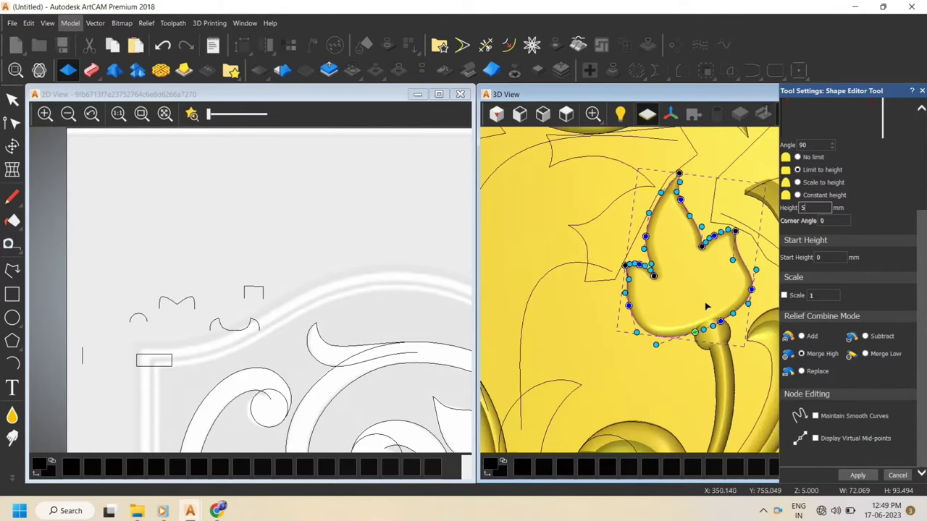
scroll(707, 306, up, 4)
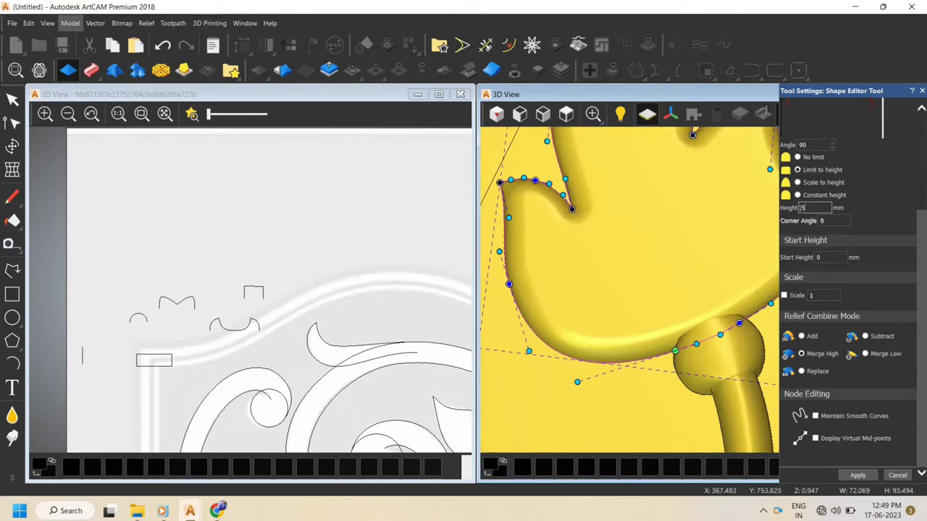
middle_drag(708, 357, 767, 318)
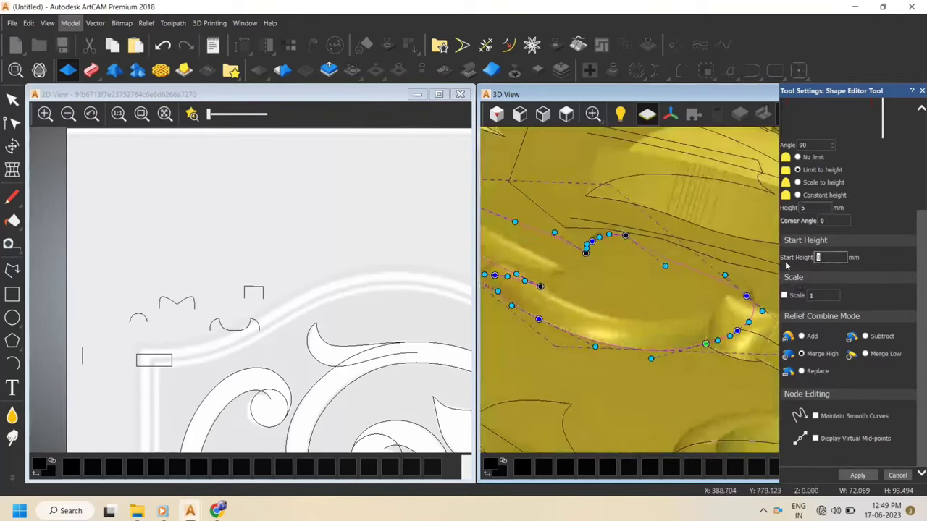
Set the flower shape's start height to 10 mm, apply it to the relief and close the Shape Editor
text(10)
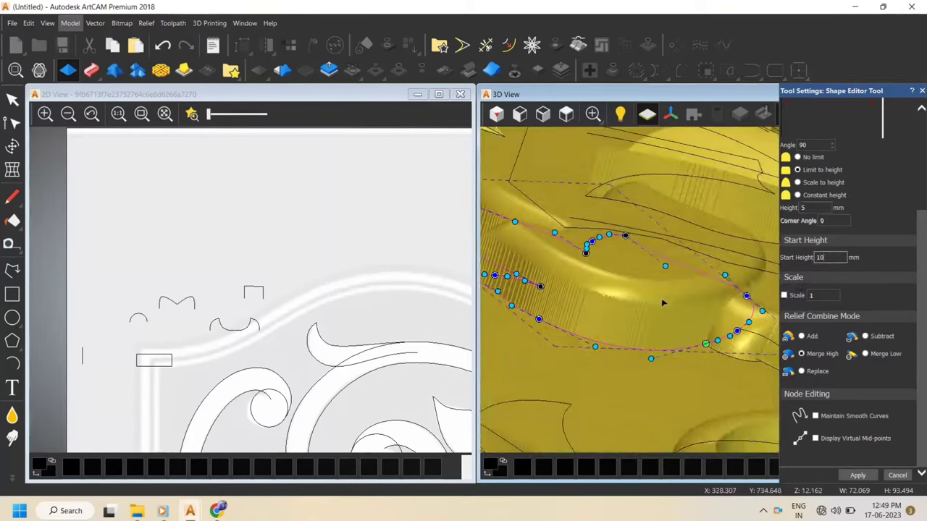
middle_drag(664, 302, 569, 256)
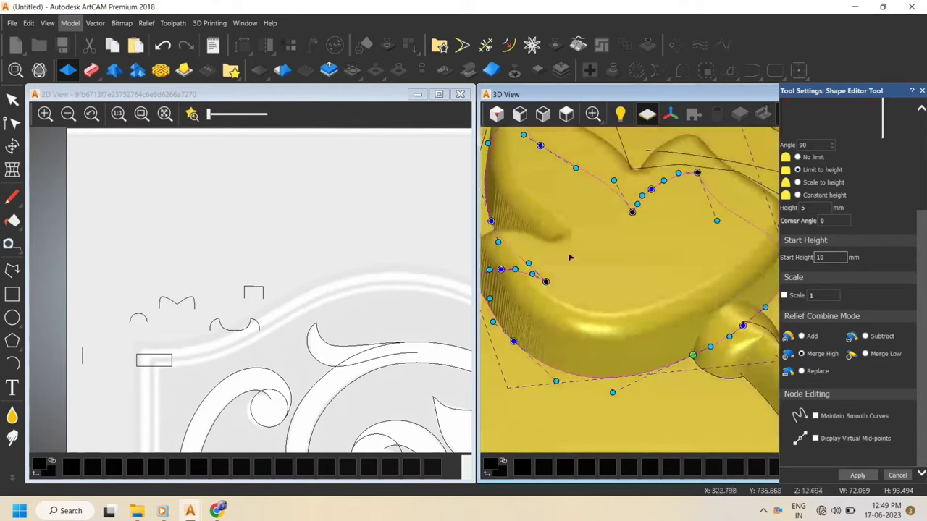
click(566, 114)
scroll(706, 267, up, 6)
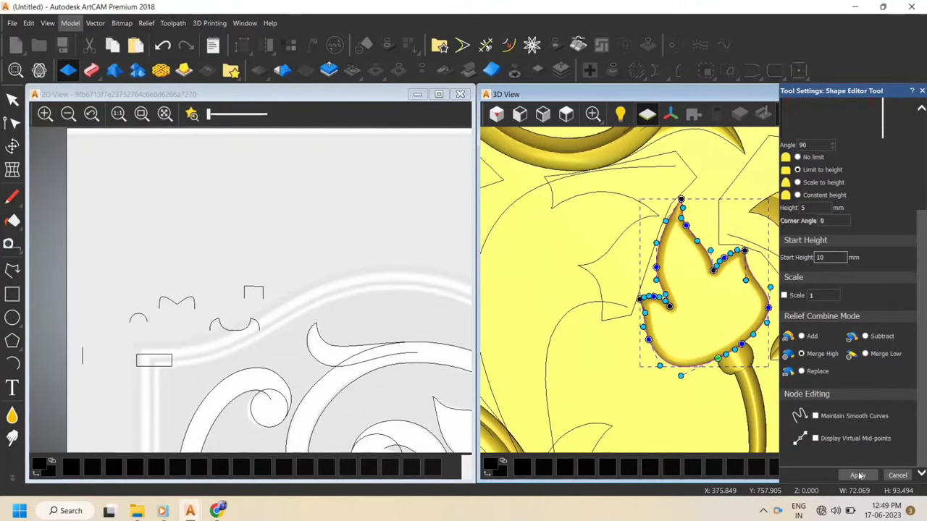
click(896, 476)
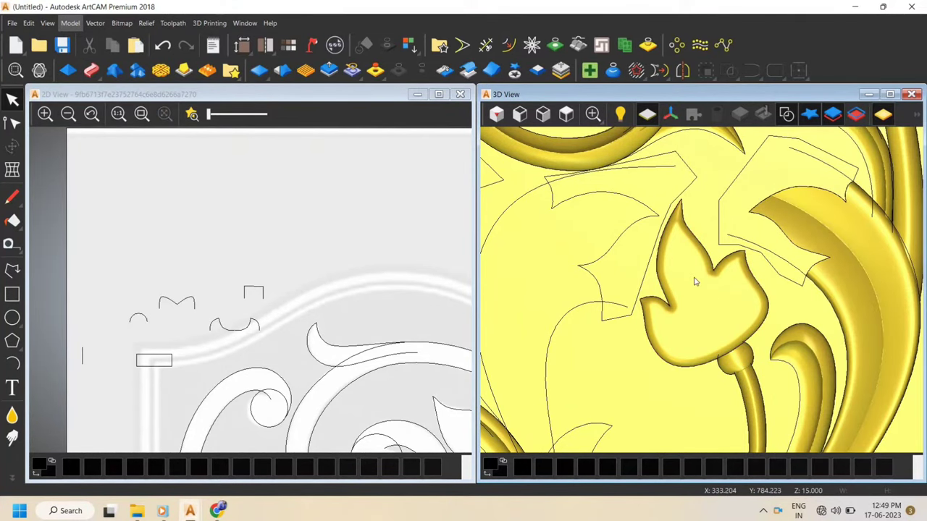
Draw a closed four-point polyline about 30.5 mm wide and 61.8 mm high along the middle of the flame-shaped bud as its central vein
scroll(694, 282, up, 1)
scroll(695, 282, down, 2)
scroll(735, 331, up, 3)
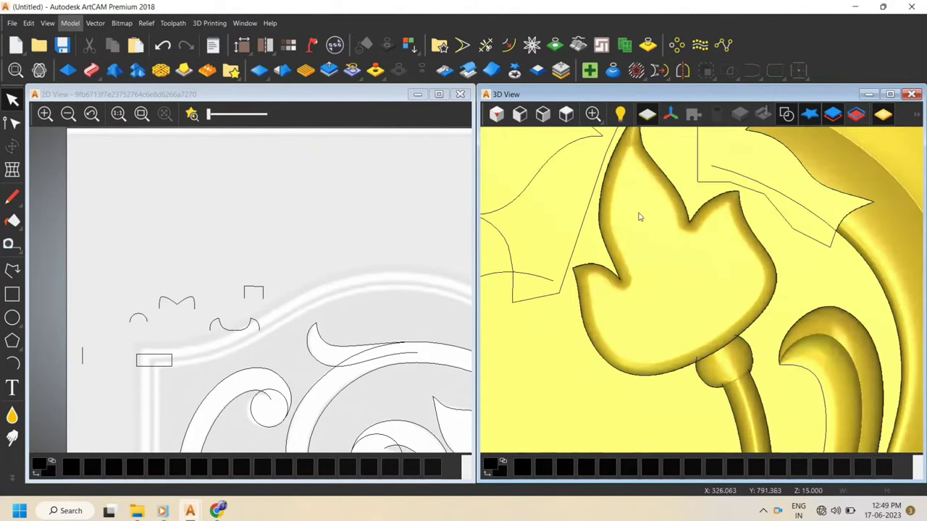
click(12, 269)
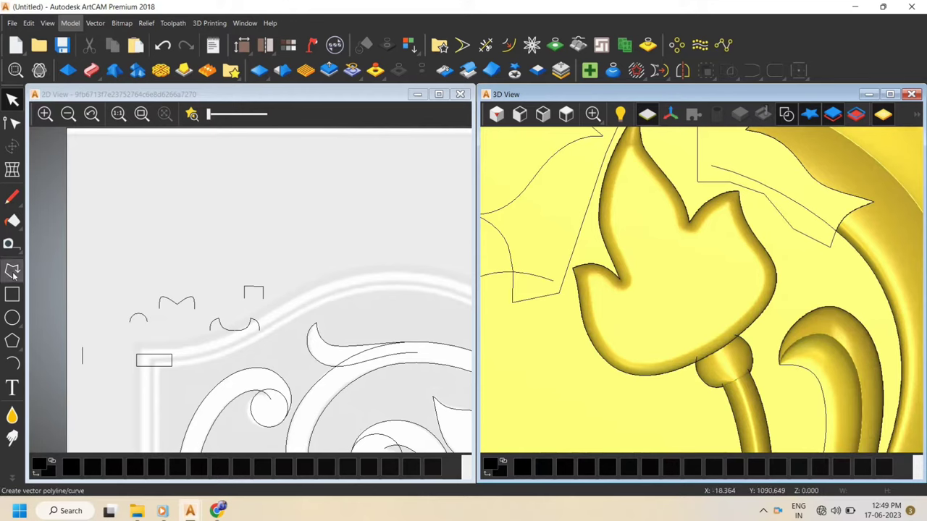
scroll(590, 182, up, 1)
click(627, 156)
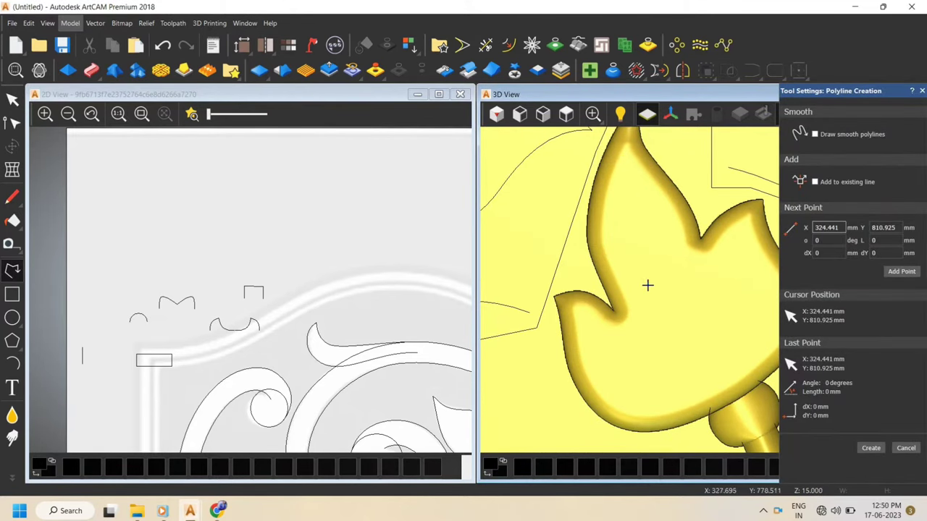
click(666, 282)
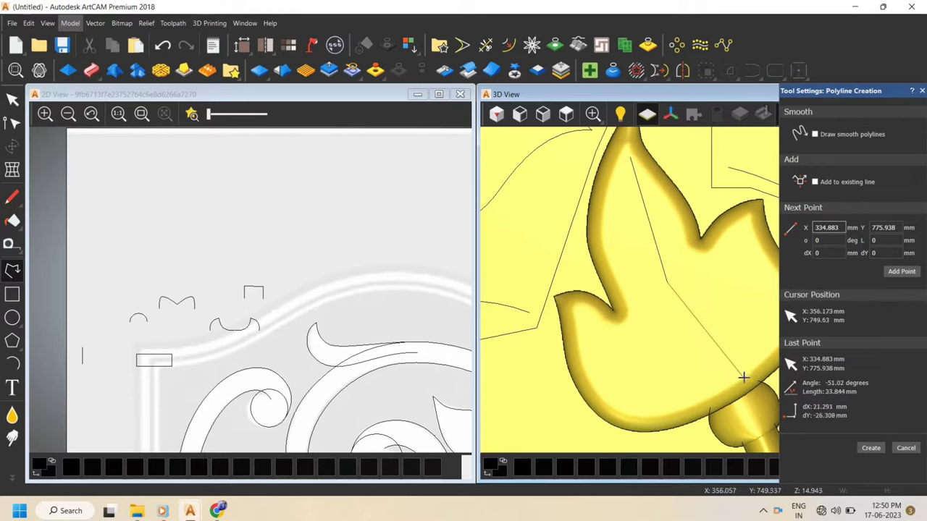
click(738, 377)
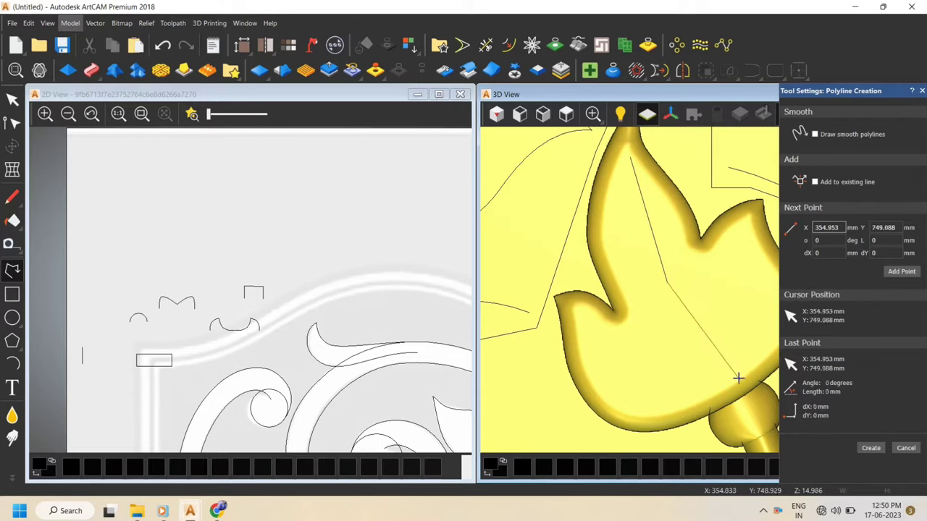
click(650, 291)
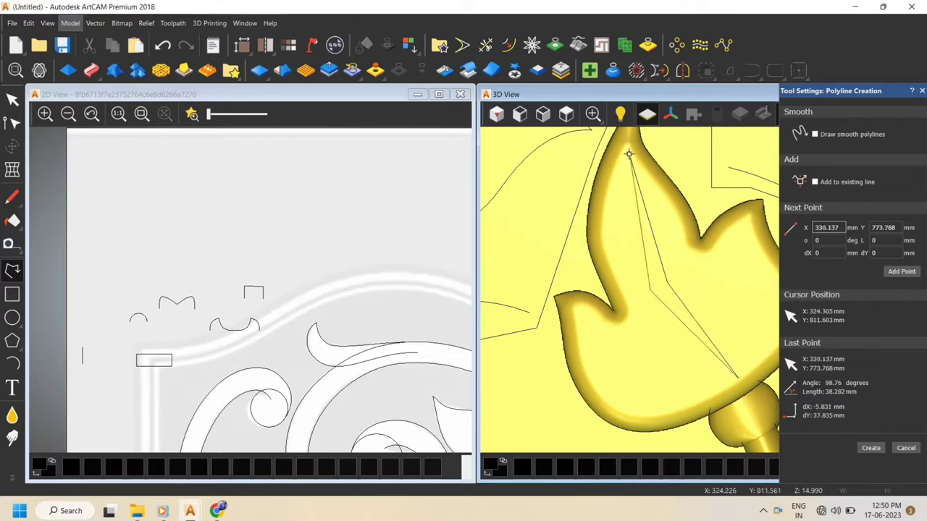
click(630, 159)
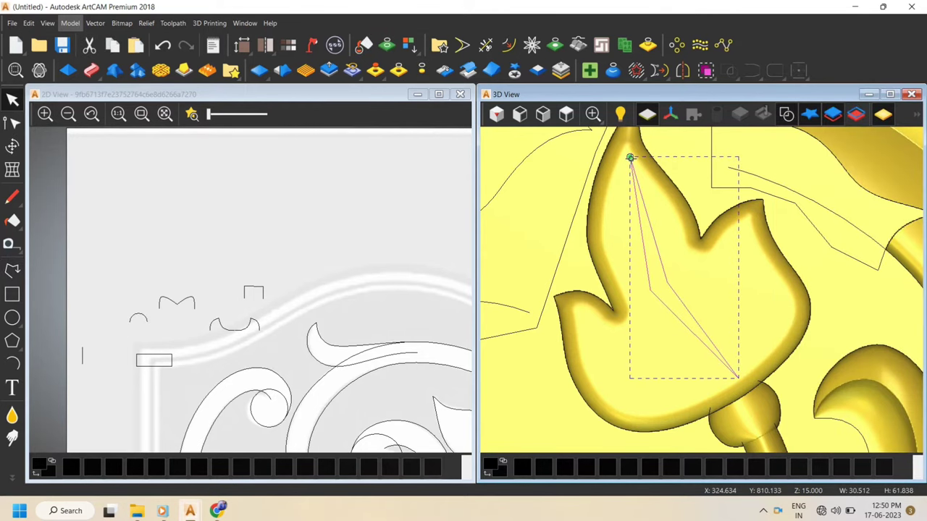
Convert the central vein outline's spans to Bezier curves and smooth its two middle nodes into a slender, bent sliver
scroll(695, 297, down, 3)
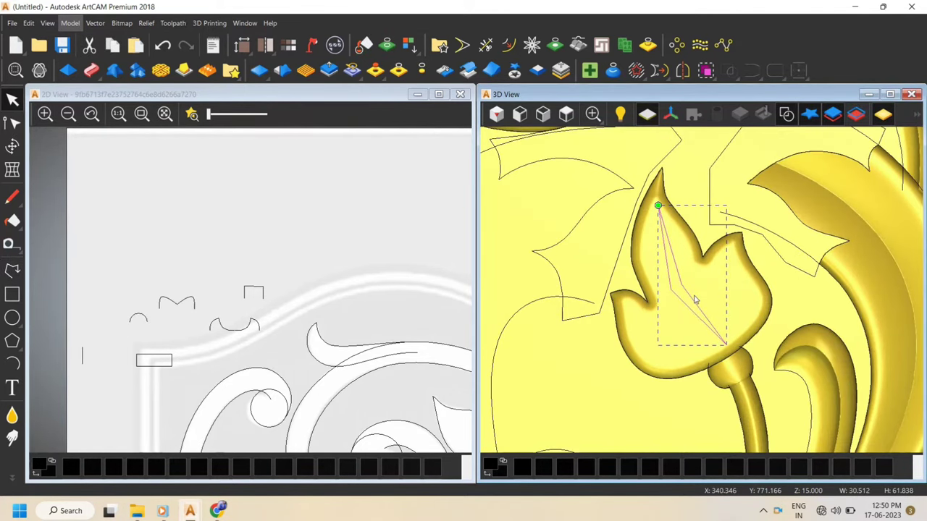
scroll(682, 300, up, 2)
key(n)
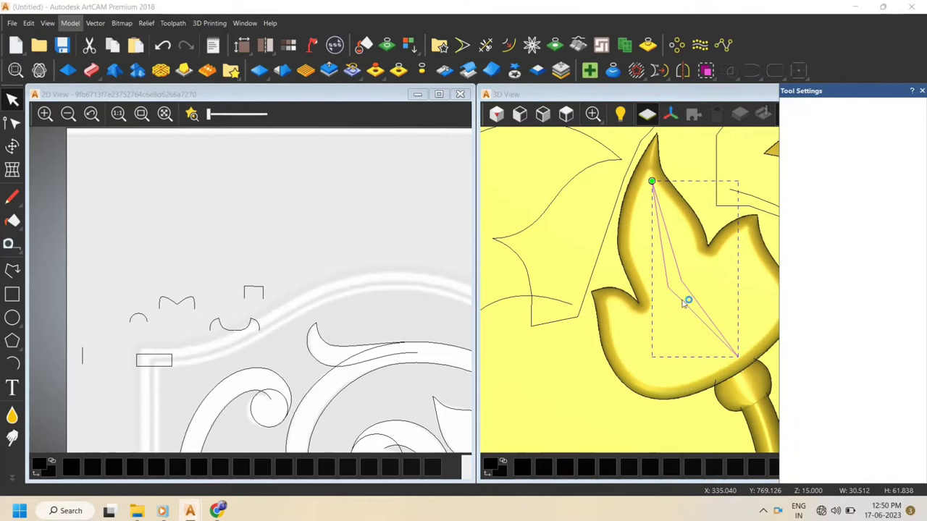
key(b)
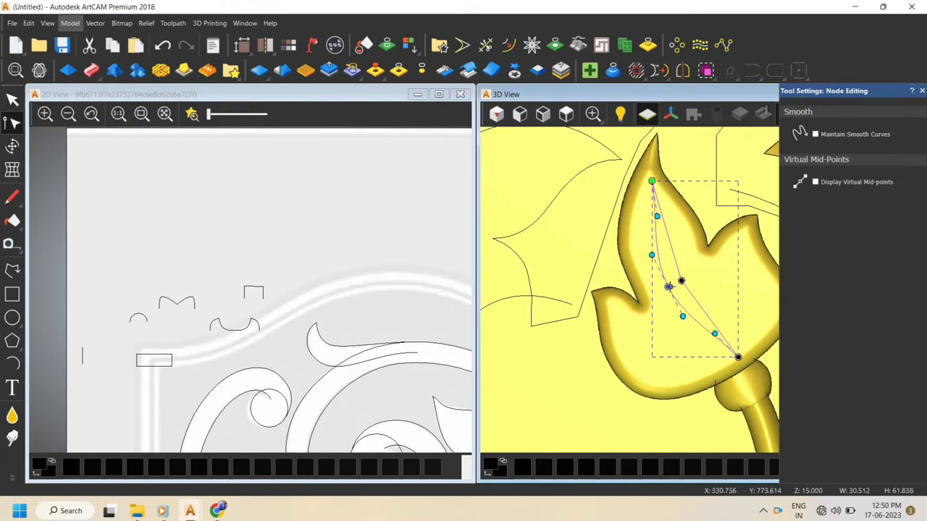
key(s)
scroll(662, 235, up, 1)
mouse_move(655, 211)
mouse_down()
mouse_move(646, 214)
mouse_move(657, 209)
mouse_up()
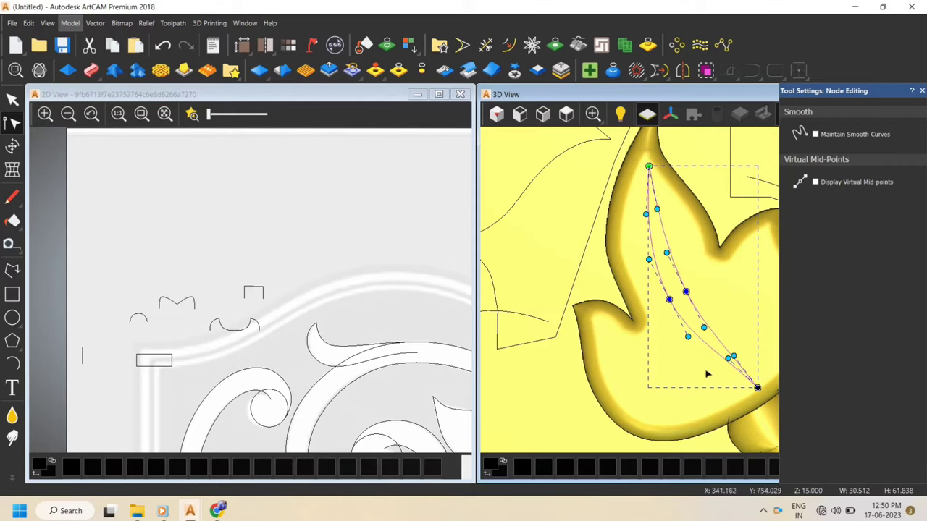
click(662, 337)
scroll(662, 338, down, 2)
Draw a closed four-point polyline about 10 mm wide and 26.3 mm high from the central vein toward the bud's right-hand tip
click(13, 271)
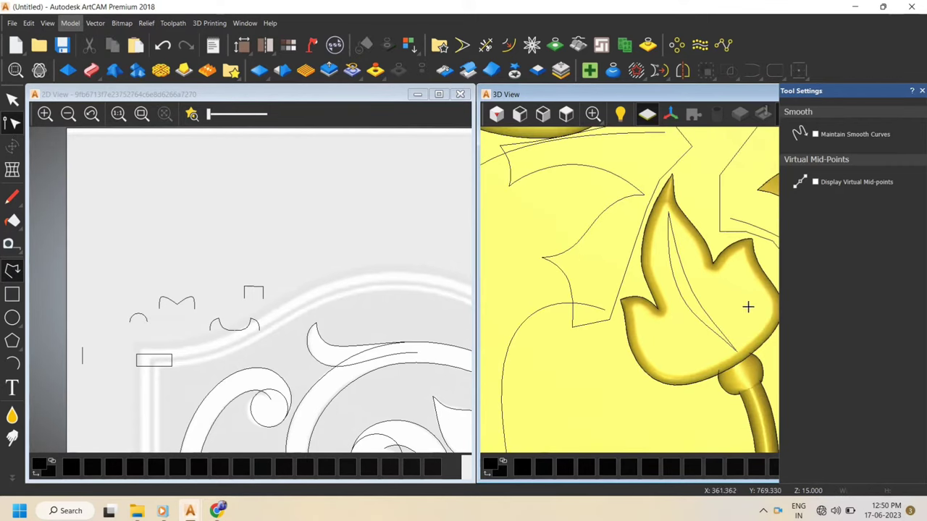
scroll(724, 313, up, 1)
click(713, 320)
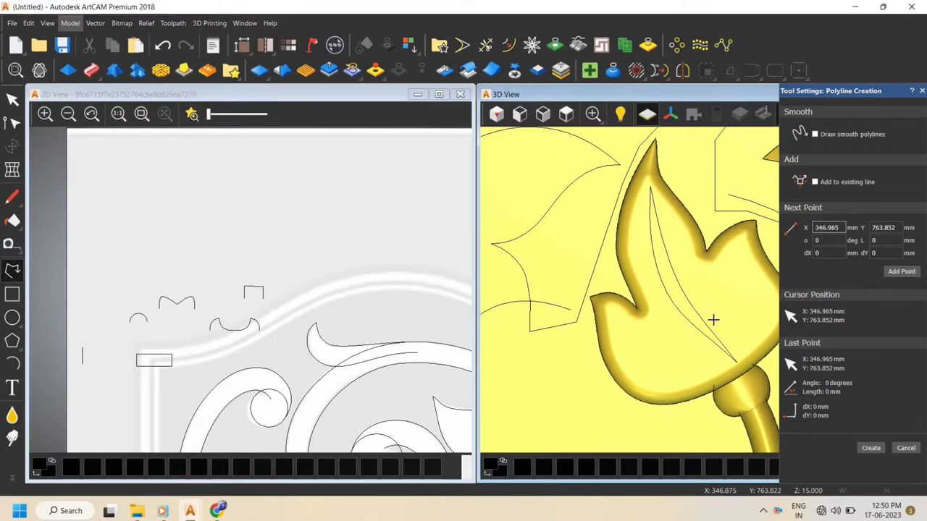
click(723, 278)
click(739, 262)
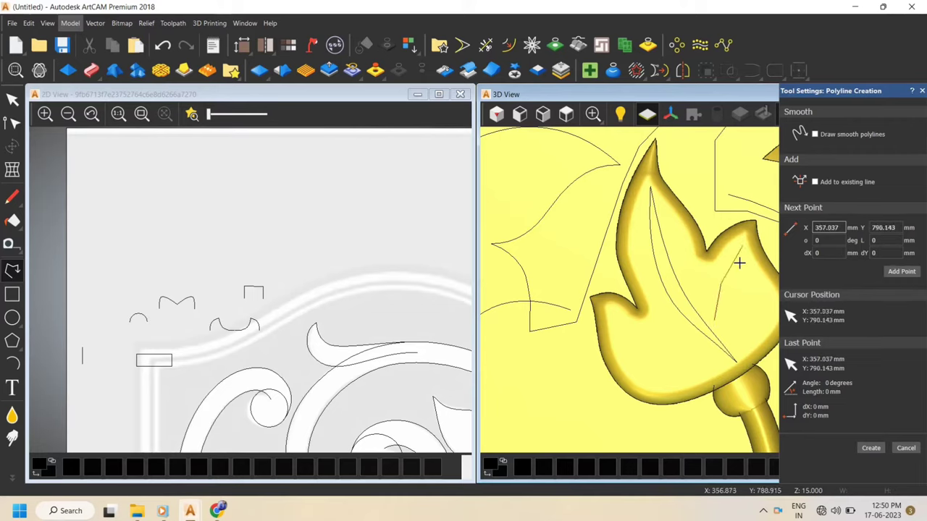
click(729, 296)
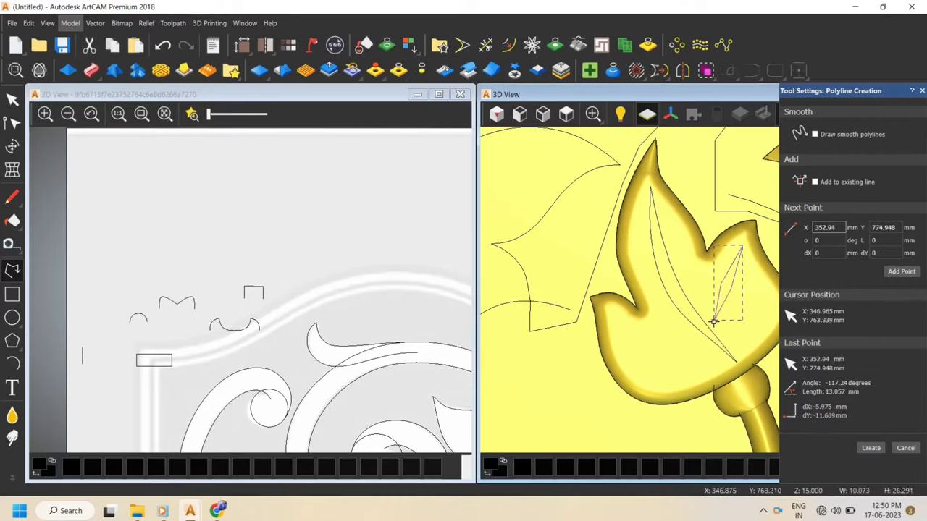
click(713, 320)
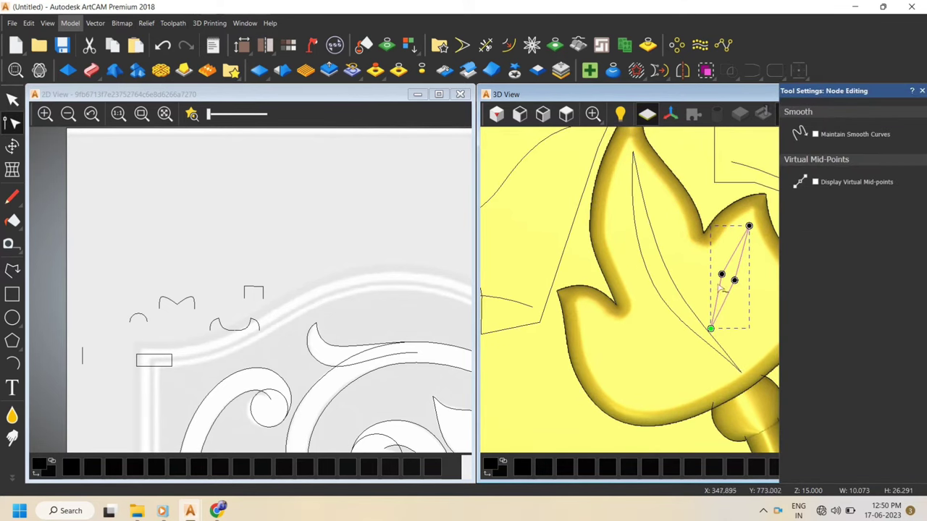
Curve the spans of the small side vein outline and smooth its two middle nodes
click(722, 274)
key(s)
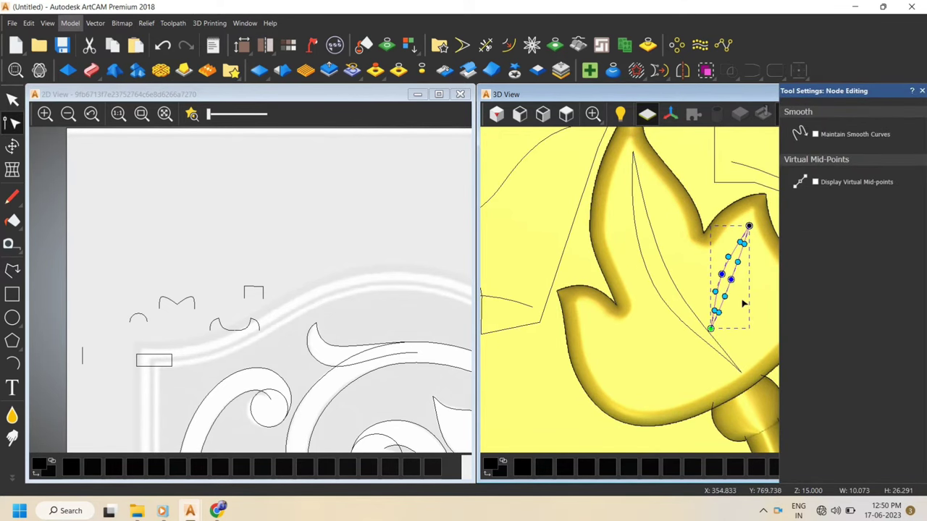
click(744, 302)
click(10, 273)
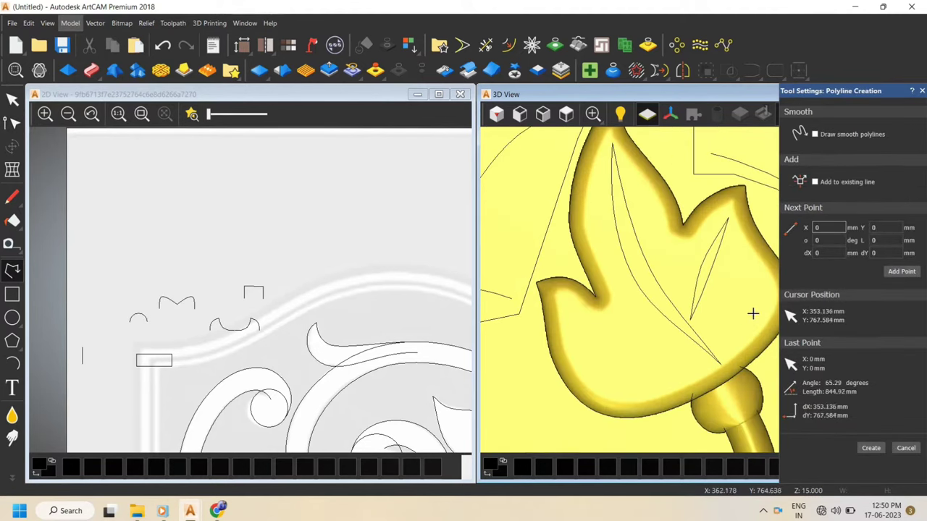
scroll(724, 329, down, 2)
scroll(724, 330, down, 2)
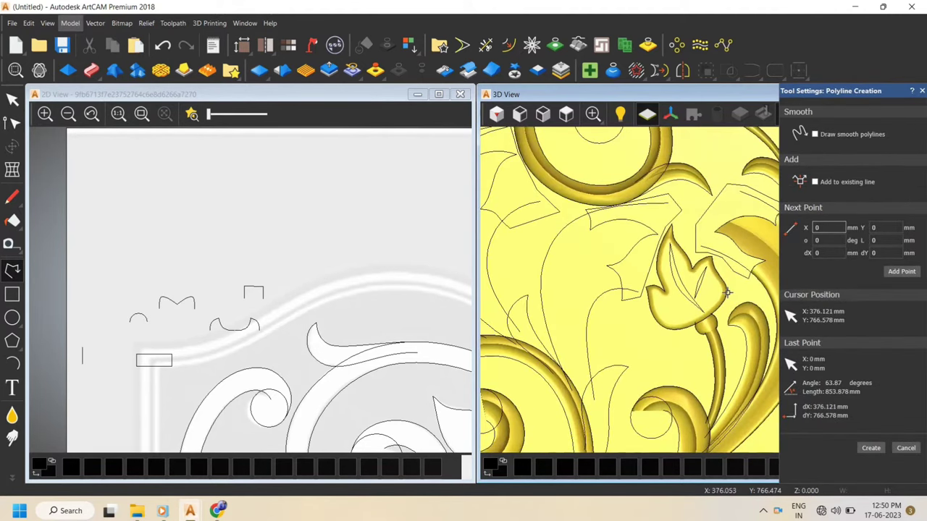
click(13, 100)
Reshape the side vein into a curved crescent by moving its tip, its two middle nodes and the curve handles at both ends
scroll(700, 289, up, 2)
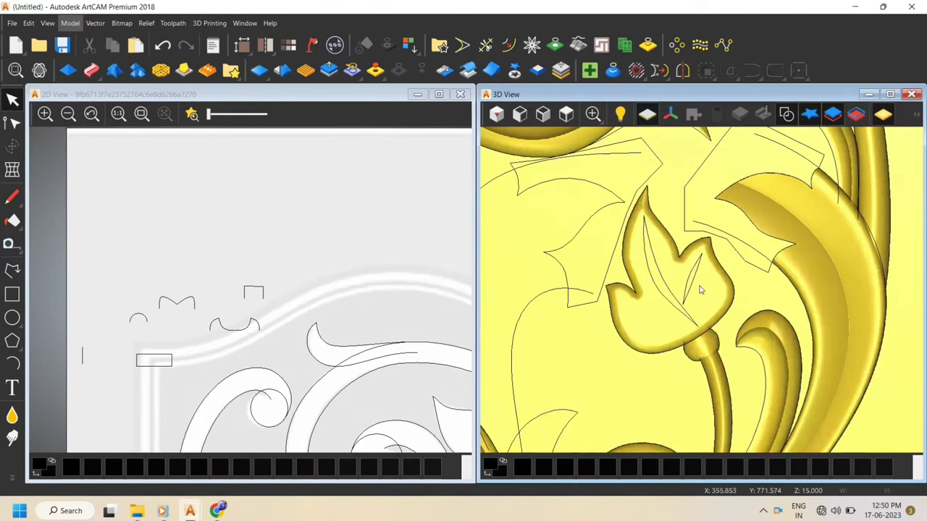
scroll(695, 288, up, 1)
click(690, 281)
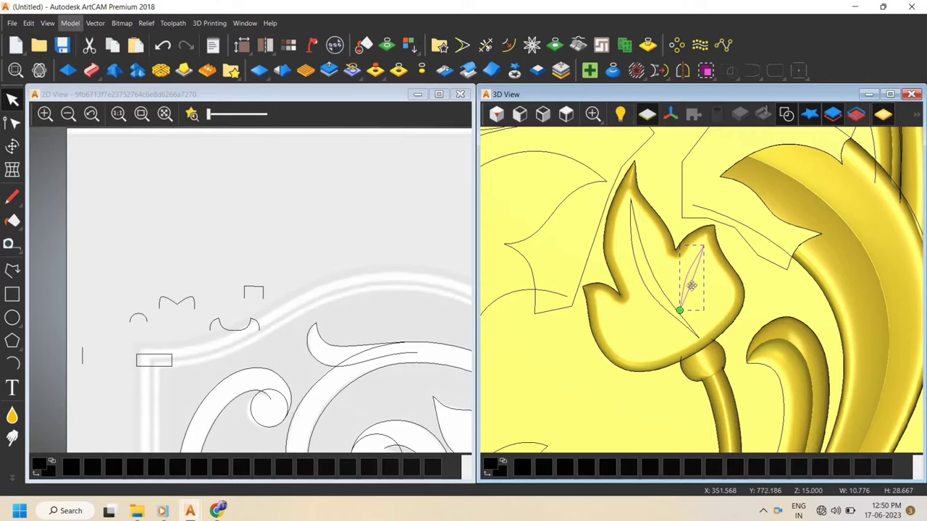
click(692, 286)
scroll(691, 283, up, 2)
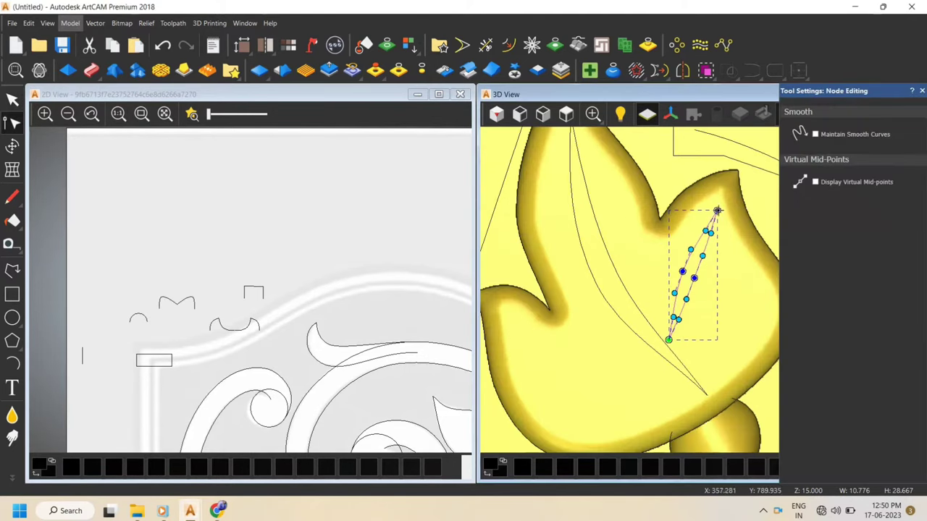
drag(718, 211, 710, 247)
scroll(722, 246, up, 1)
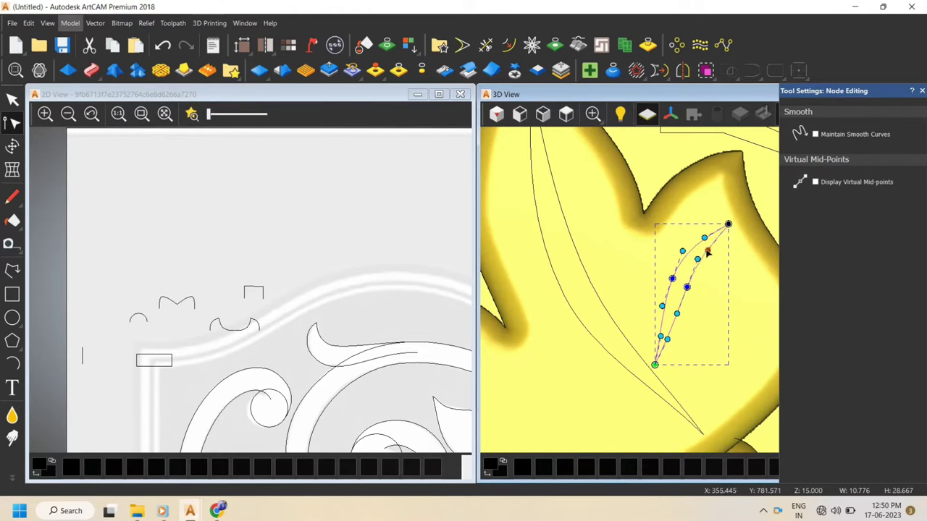
mouse_move(672, 279)
mouse_down()
mouse_move(651, 281)
mouse_move(669, 289)
mouse_up()
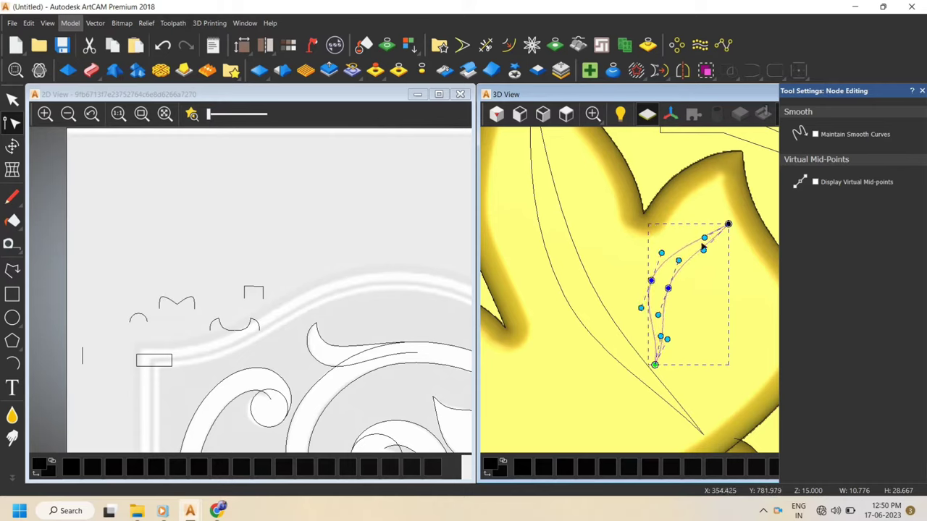
mouse_move(701, 239)
mouse_down()
mouse_move(690, 233)
mouse_move(694, 248)
mouse_up()
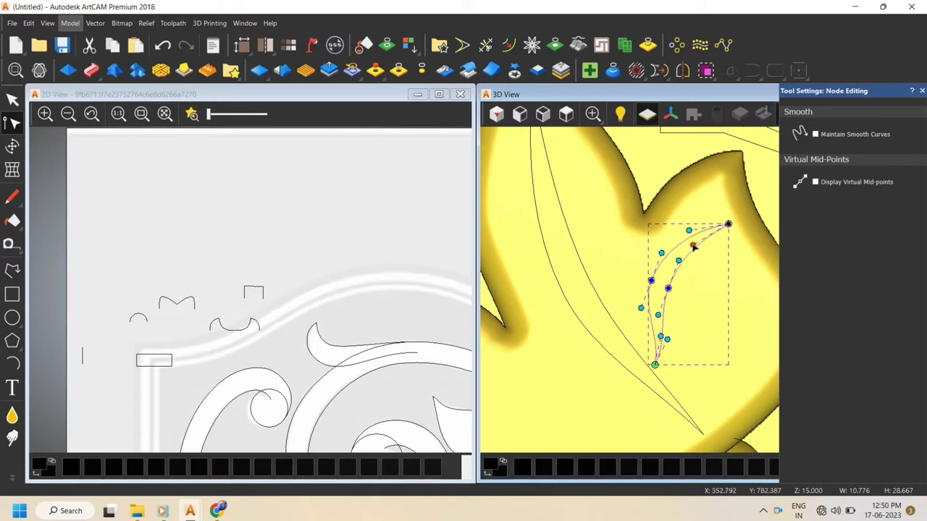
mouse_move(660, 335)
mouse_down()
mouse_move(644, 337)
mouse_move(660, 341)
mouse_up()
click(685, 325)
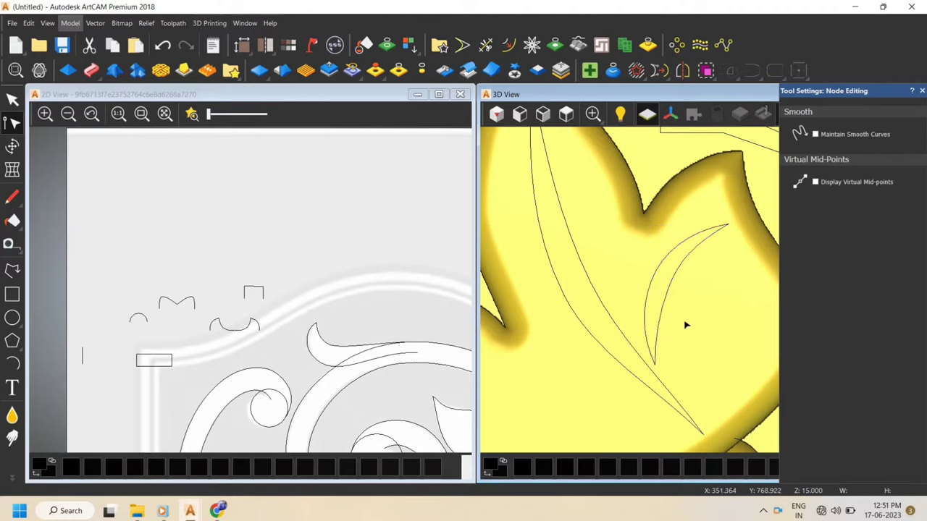
Draw a closed four-point polyline about 16.9 mm wide and 11.4 mm high below the first side vein, pointing at the bud's right edge
scroll(708, 297, down, 3)
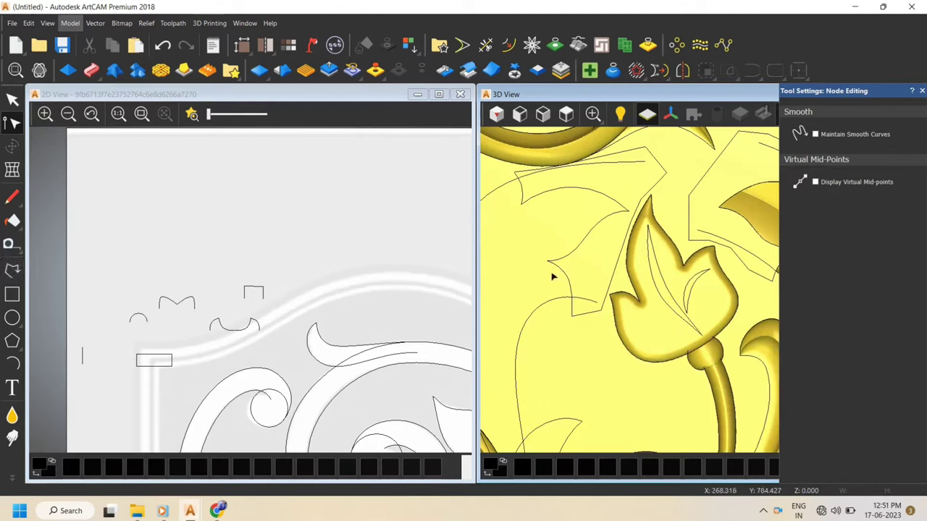
scroll(710, 312, up, 2)
click(12, 270)
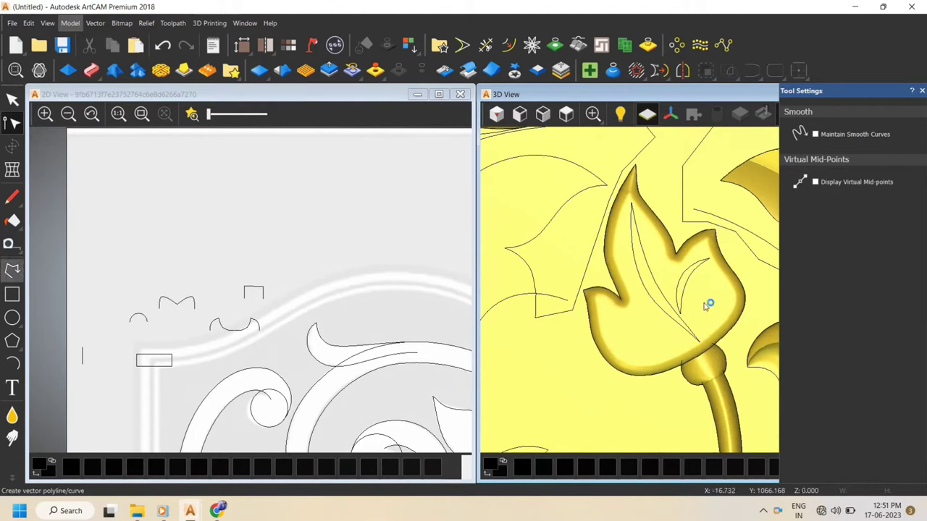
scroll(702, 310, up, 2)
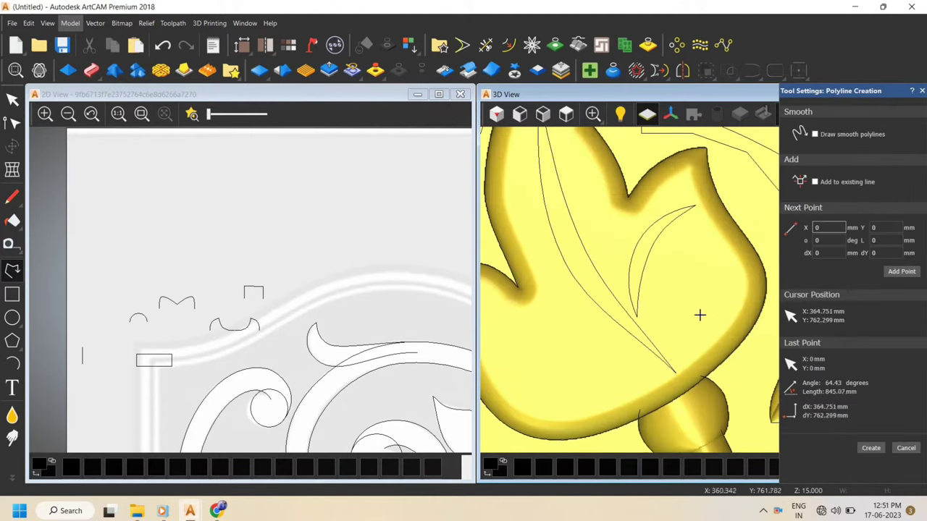
click(662, 334)
click(667, 288)
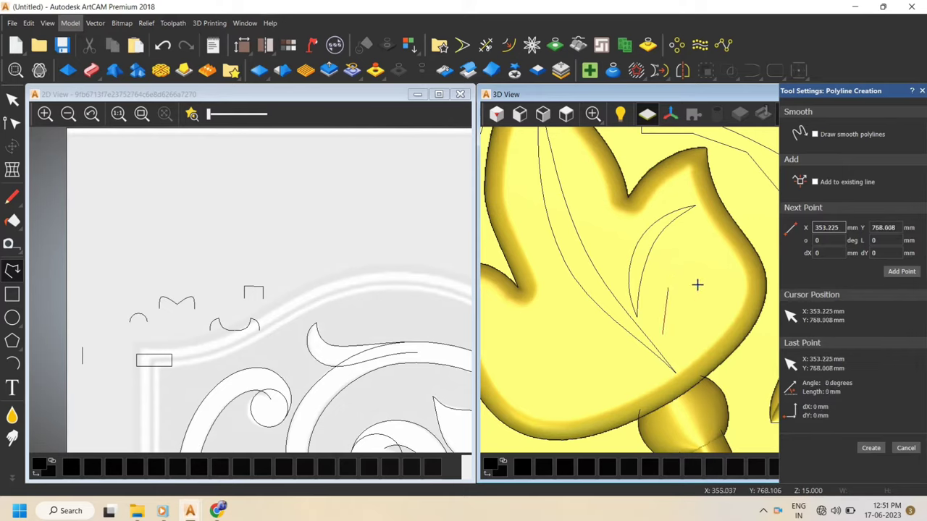
click(737, 283)
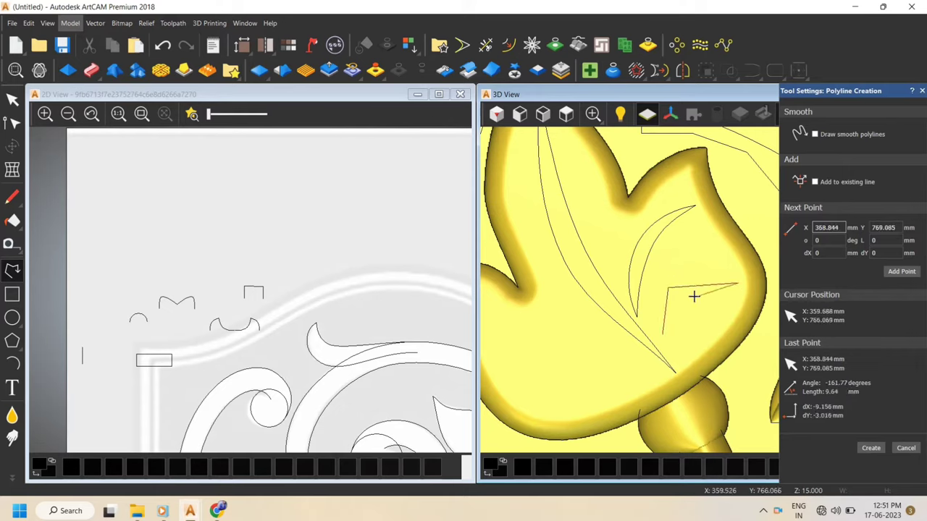
click(662, 334)
Move the second side vein's base down toward the central vein, then curve and smooth its middle nodes into a crescent
key(n)
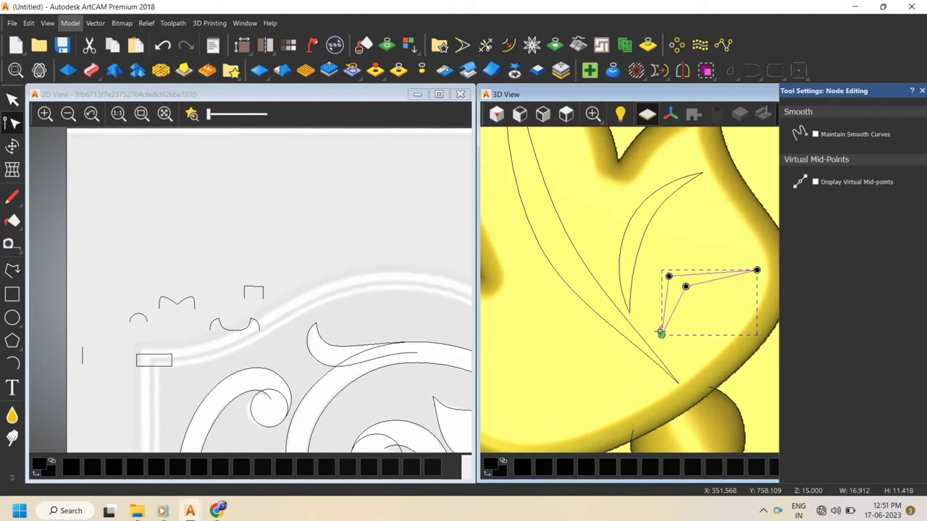
drag(661, 334, 665, 354)
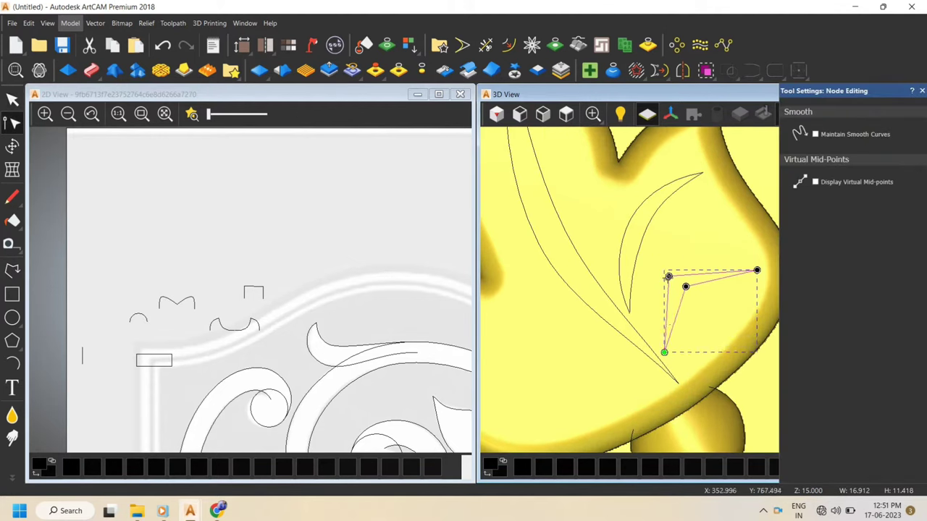
key(s)
drag(669, 277, 687, 297)
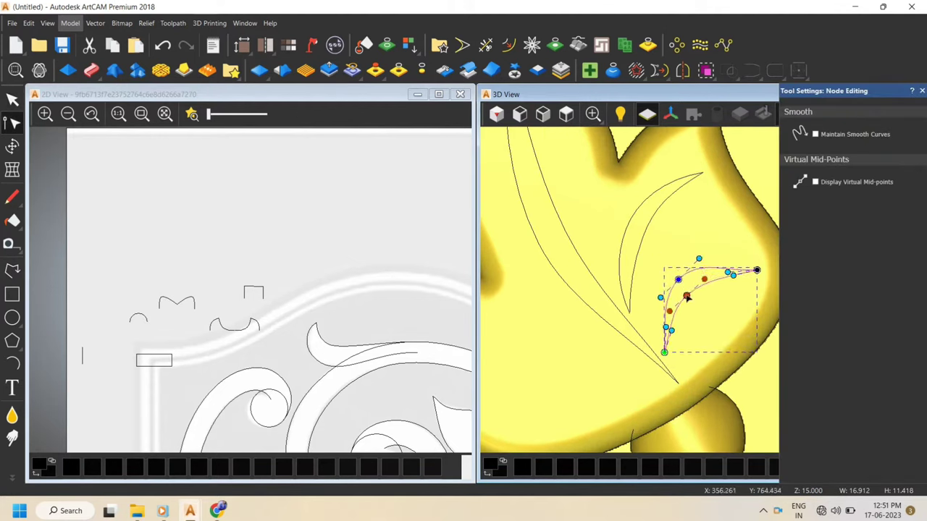
click(702, 304)
scroll(699, 299, down, 5)
scroll(705, 295, up, 1)
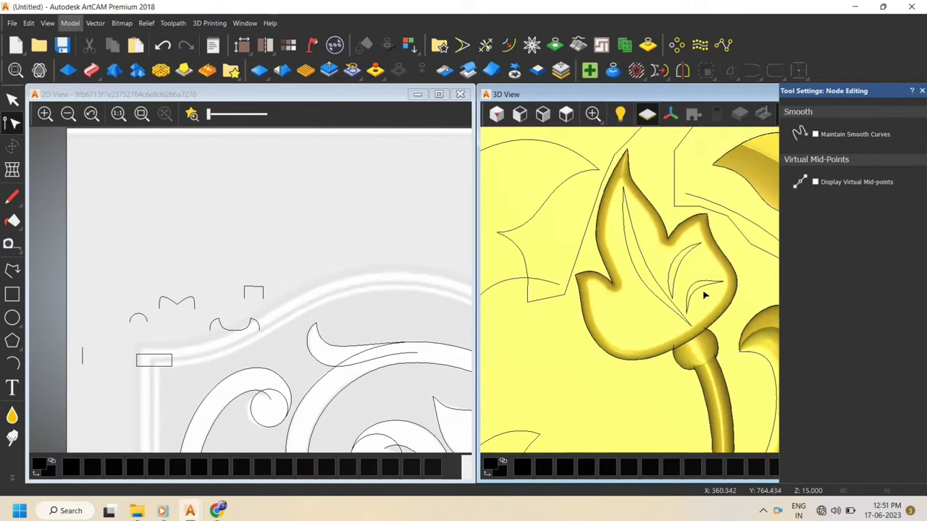
Finish node editing and mirror a copy of the two side veins to the left, keeping the originals
key(n)
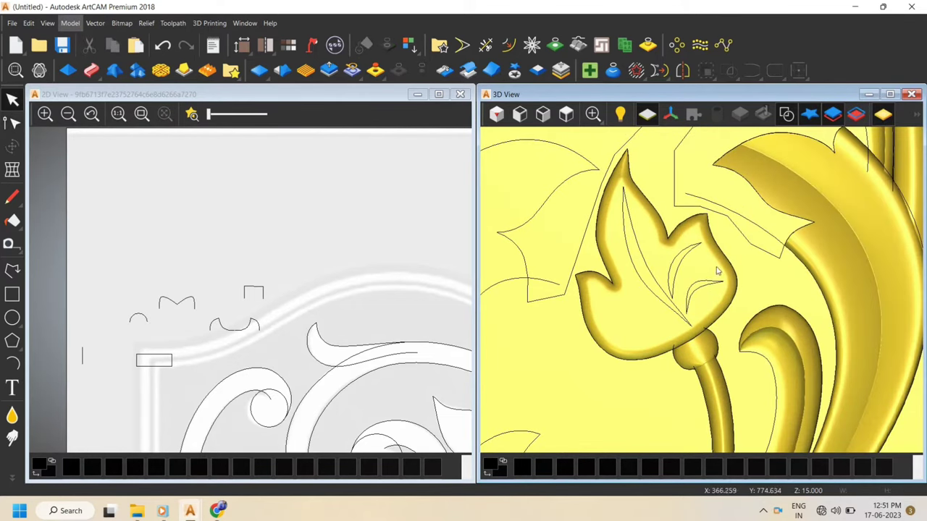
click(681, 263)
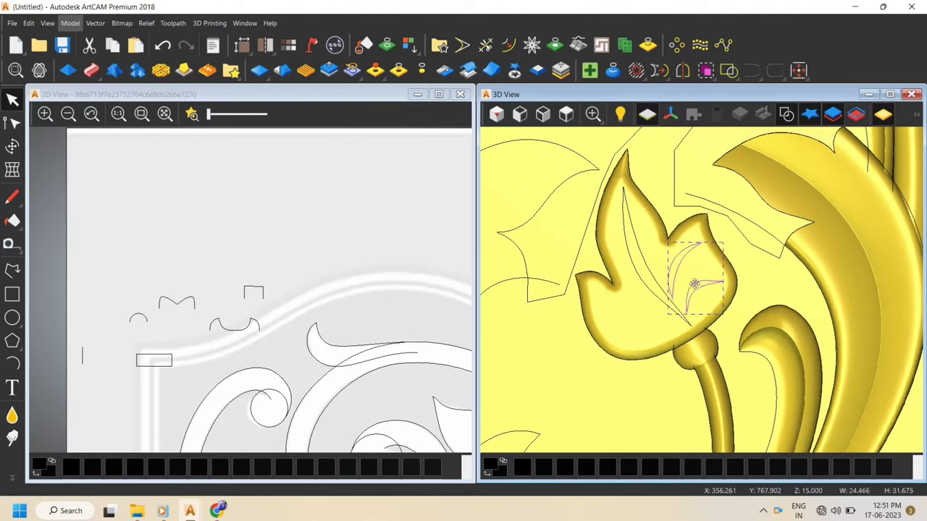
click(681, 72)
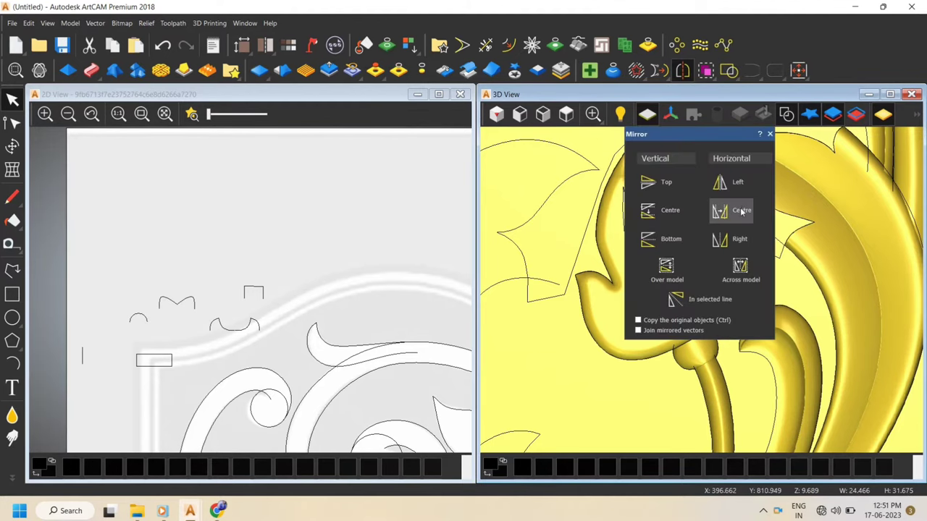
click(725, 189)
click(769, 134)
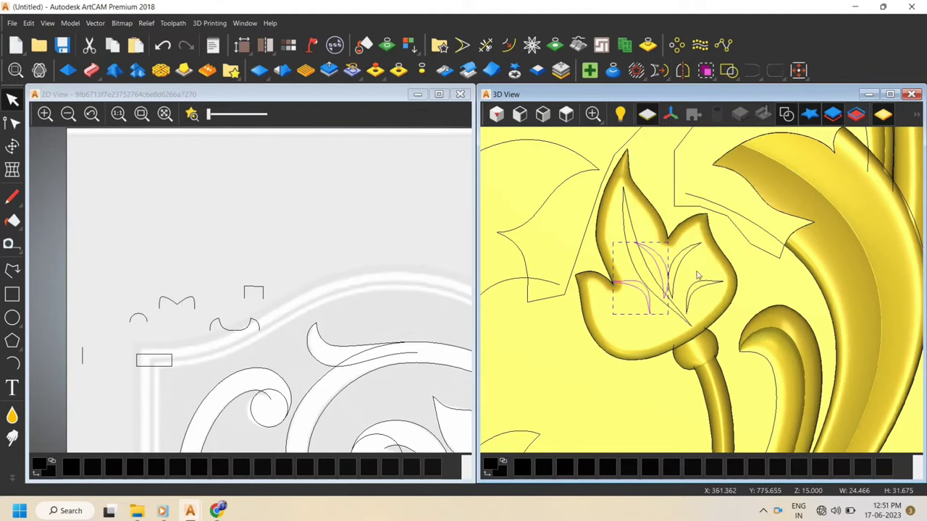
Move and rotate the mirrored side veins into the bud's lower-left lobe, below the central vein
mouse_move(650, 290)
mouse_down()
mouse_move(615, 319)
mouse_move(658, 319)
mouse_move(671, 284)
mouse_move(654, 304)
mouse_move(677, 322)
mouse_move(667, 320)
mouse_move(687, 306)
mouse_move(655, 299)
mouse_up()
scroll(641, 333, up, 1)
key(t)
scroll(679, 325, up, 1)
click(581, 412)
scroll(711, 269, down, 4)
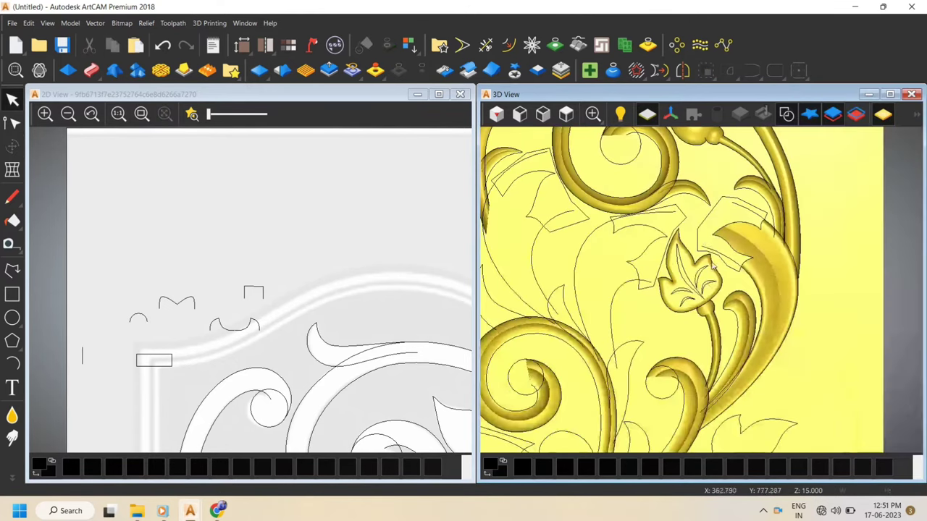
Select the central vein and all four side veins of the bud and open them in the Shape Editor
scroll(694, 307, up, 1)
click(676, 262)
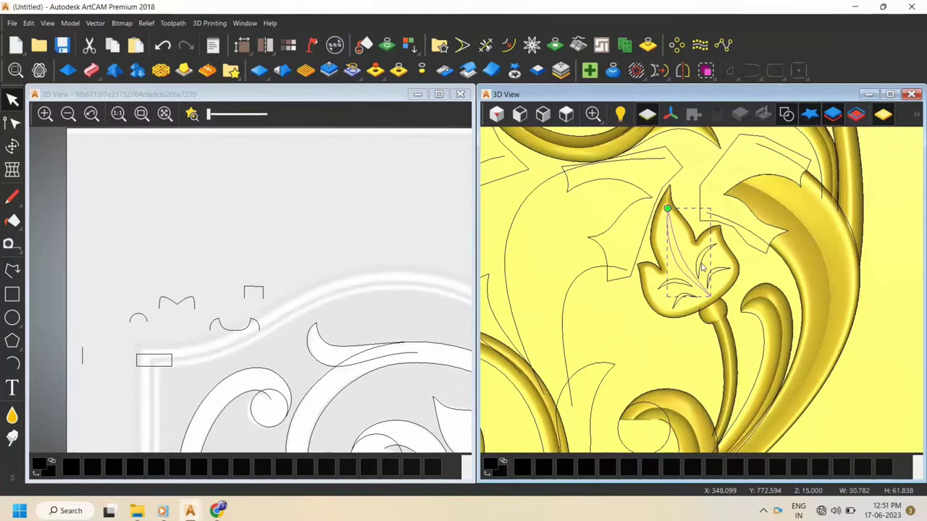
scroll(700, 271, up, 1)
click(693, 264)
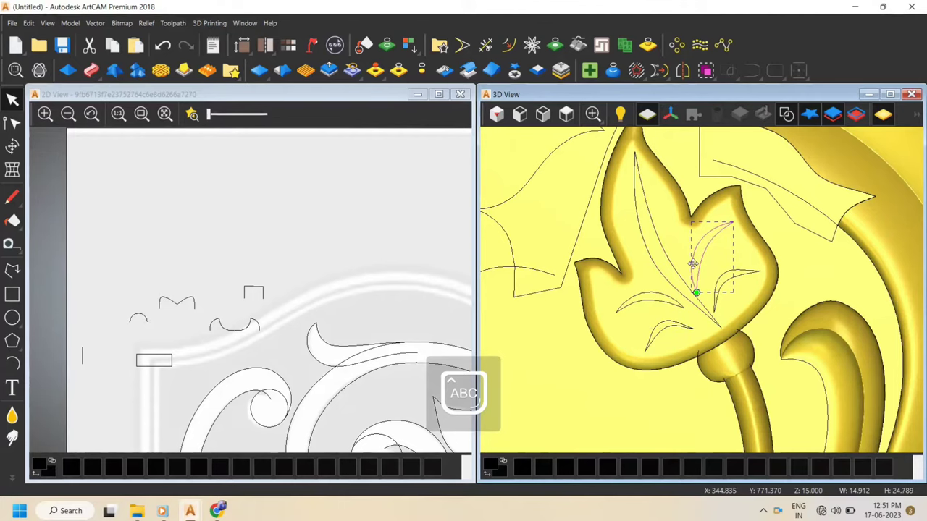
shift+click(721, 288)
shift+click(707, 309)
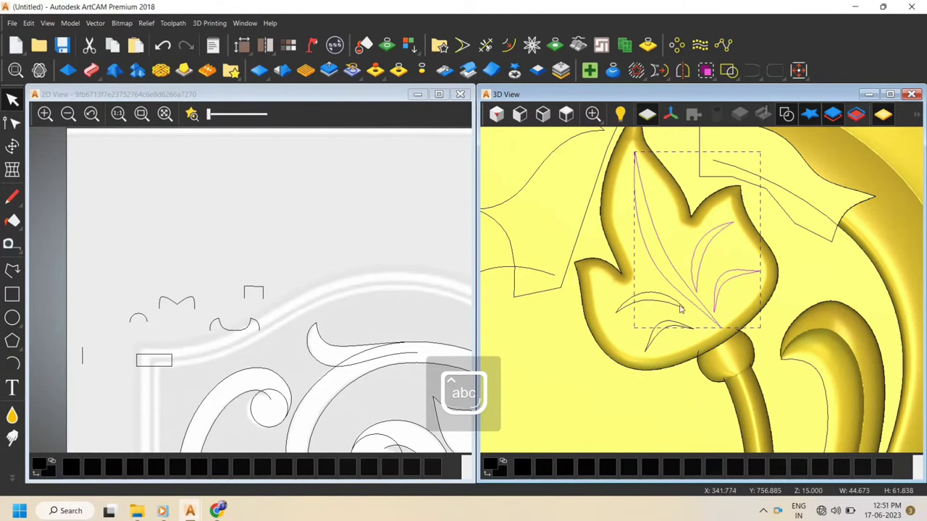
shift+click(679, 309)
shift+click(673, 326)
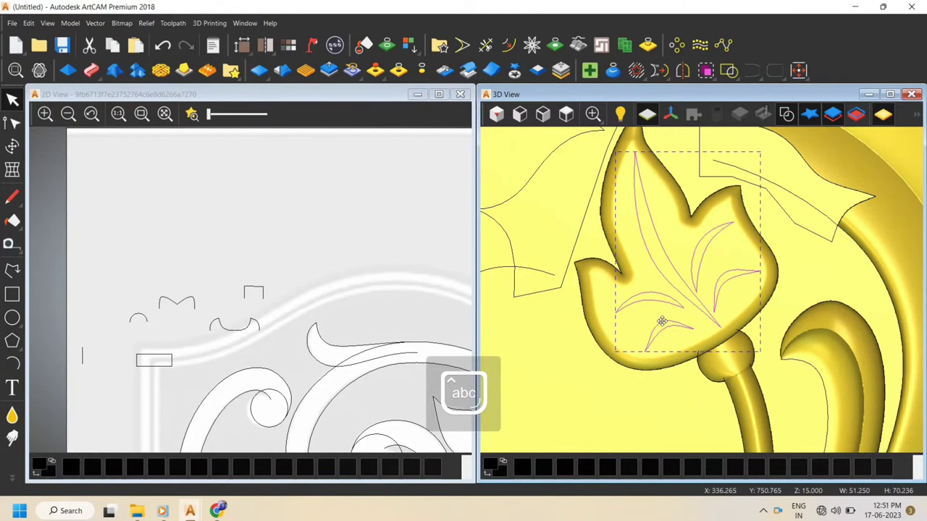
click(67, 75)
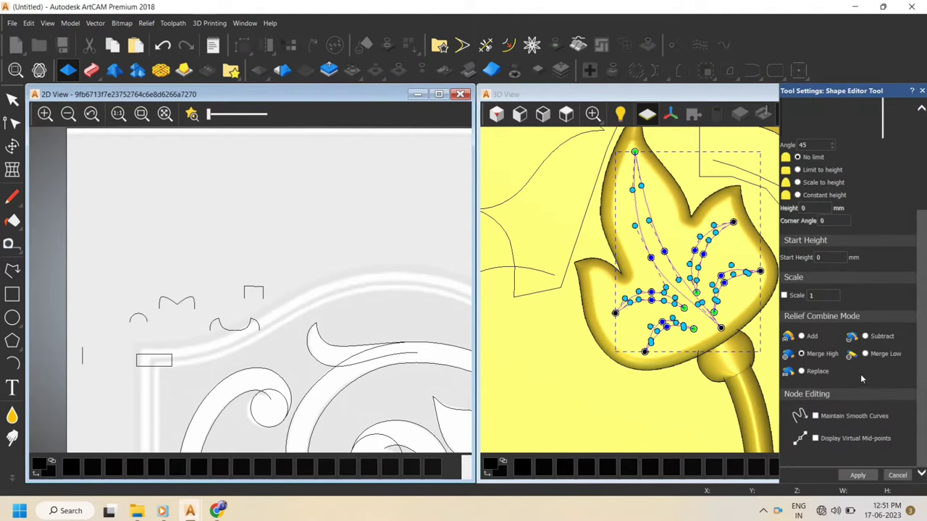
Set the veins to subtract from the relief with a round profile at an angle of 84
scroll(834, 203, up, 4)
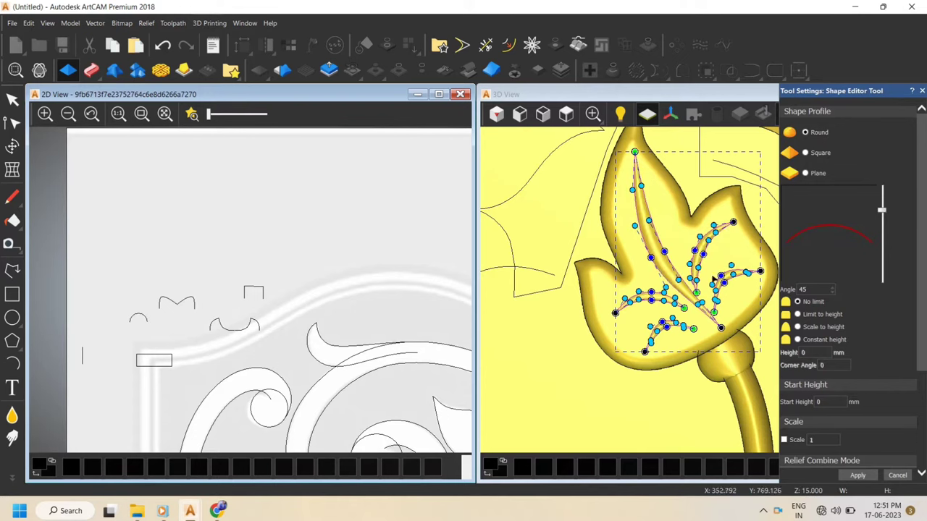
scroll(661, 349, up, 4)
middle_drag(709, 372, 706, 296)
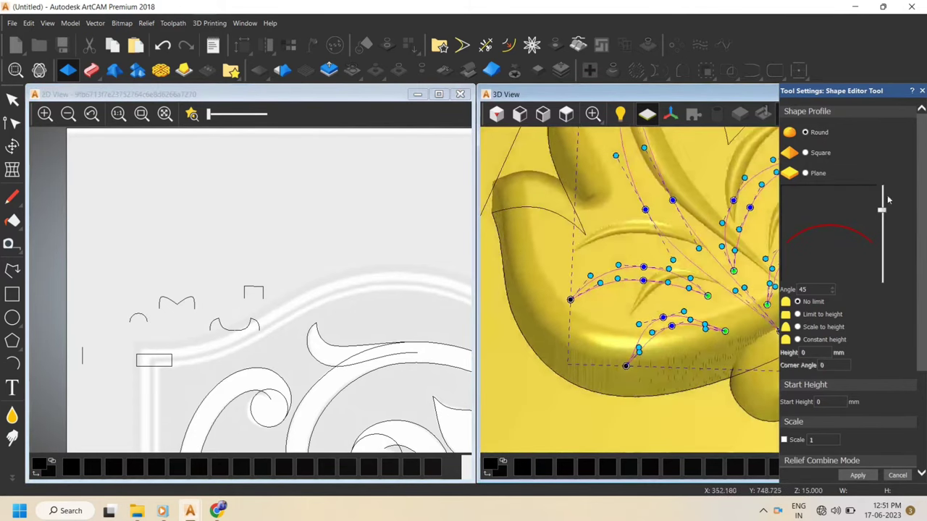
drag(882, 210, 882, 197)
middle_drag(640, 238, 728, 262)
drag(884, 194, 882, 187)
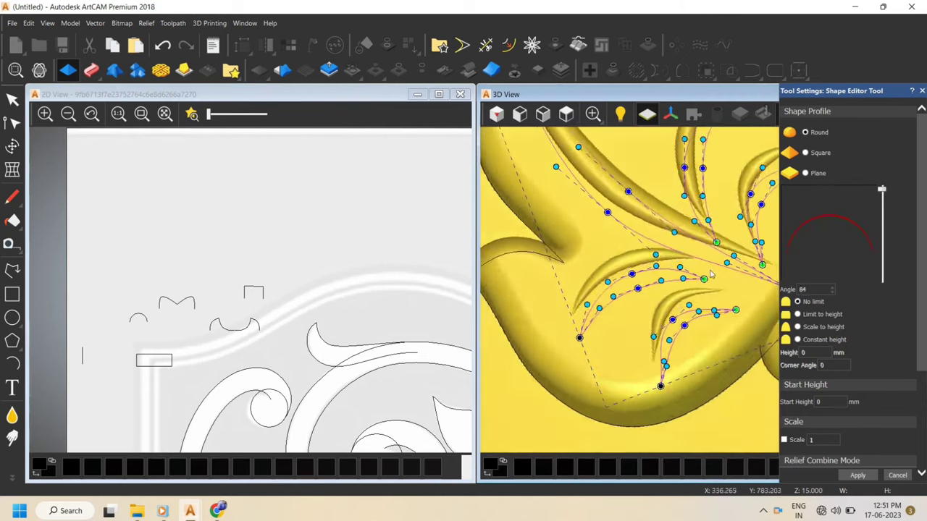
Check the vein grooves from several angles, apply the subtraction to the relief and close the Shape Editor
scroll(653, 239, down, 3)
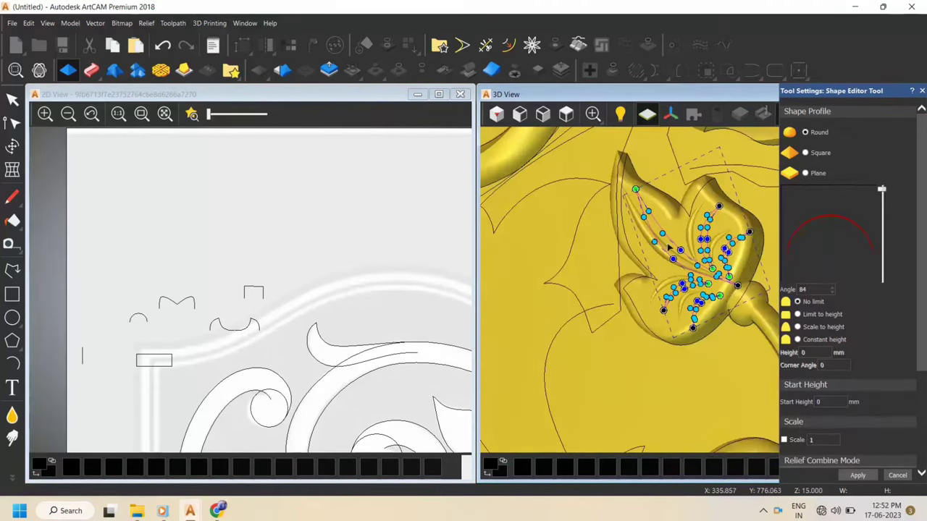
scroll(640, 262, up, 3)
drag(711, 366, 884, 366)
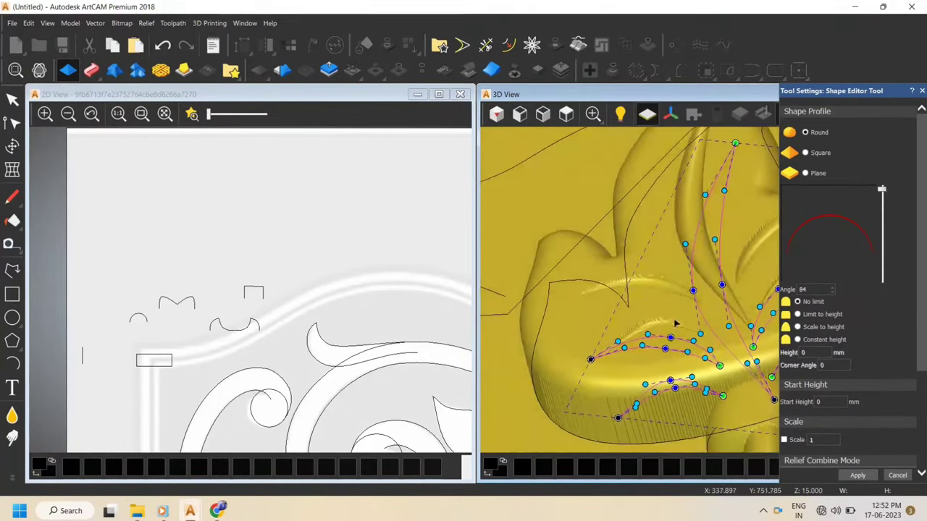
drag(684, 307, 679, 368)
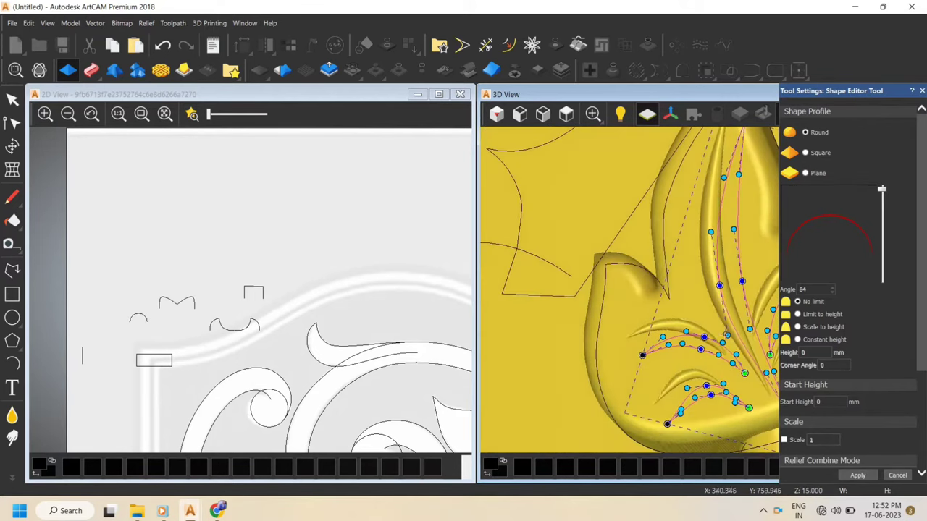
scroll(726, 334, down, 5)
scroll(880, 420, down, 3)
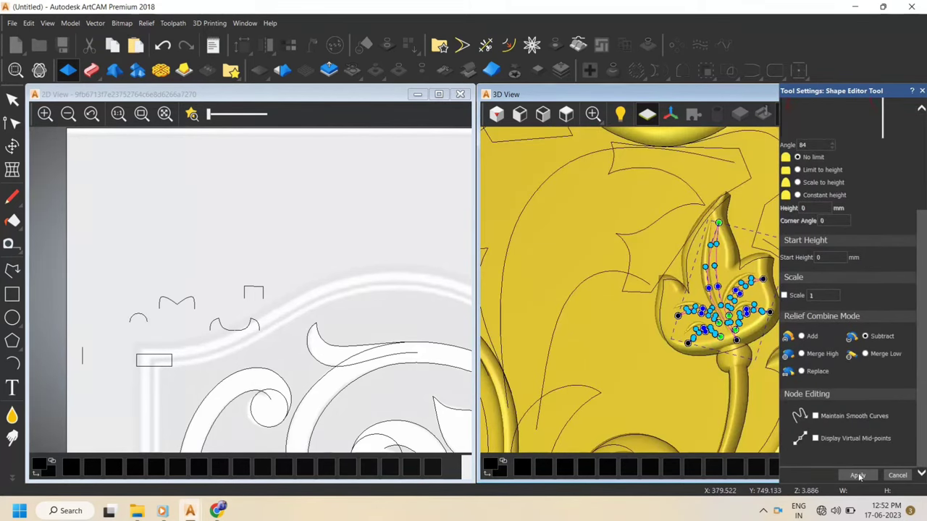
click(897, 475)
Examine the engraved veins on the bud and the neighbouring leaf in close-up, from above and tilted
click(566, 114)
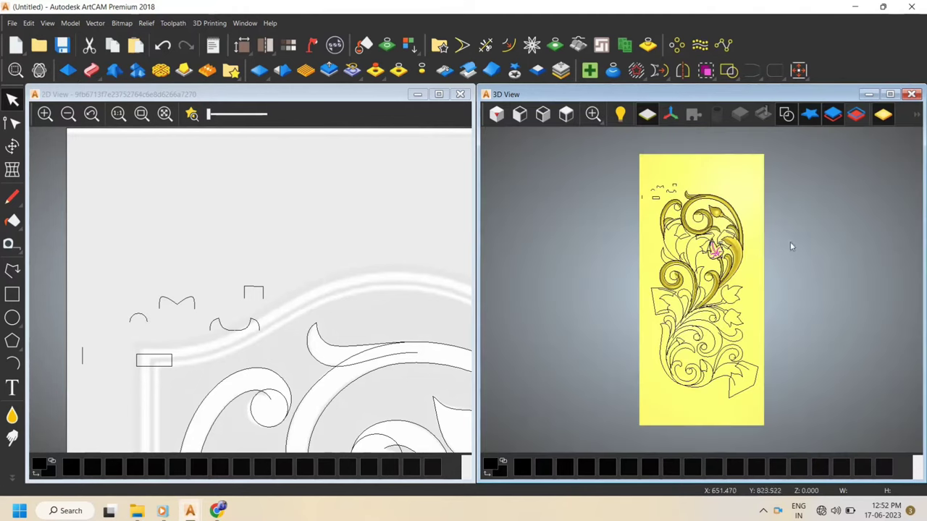
scroll(722, 250, up, 1)
scroll(664, 212, up, 5)
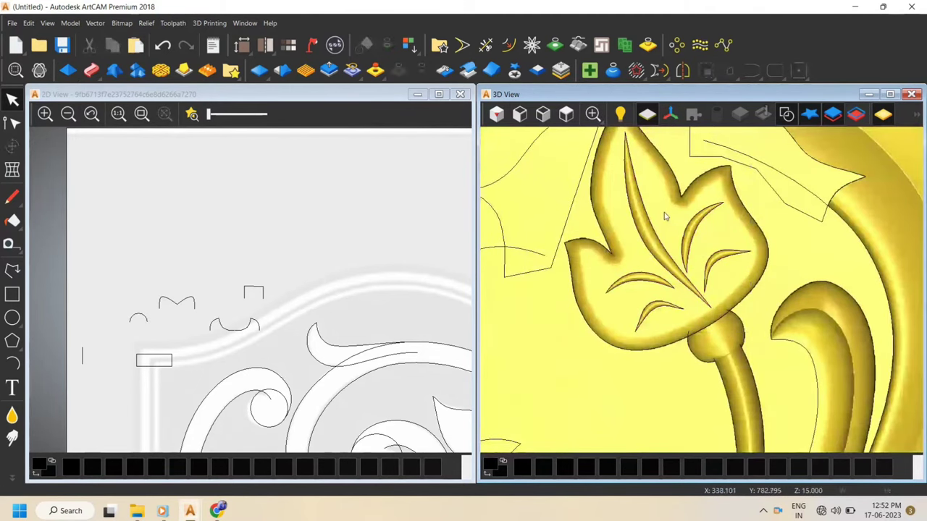
scroll(671, 268, down, 3)
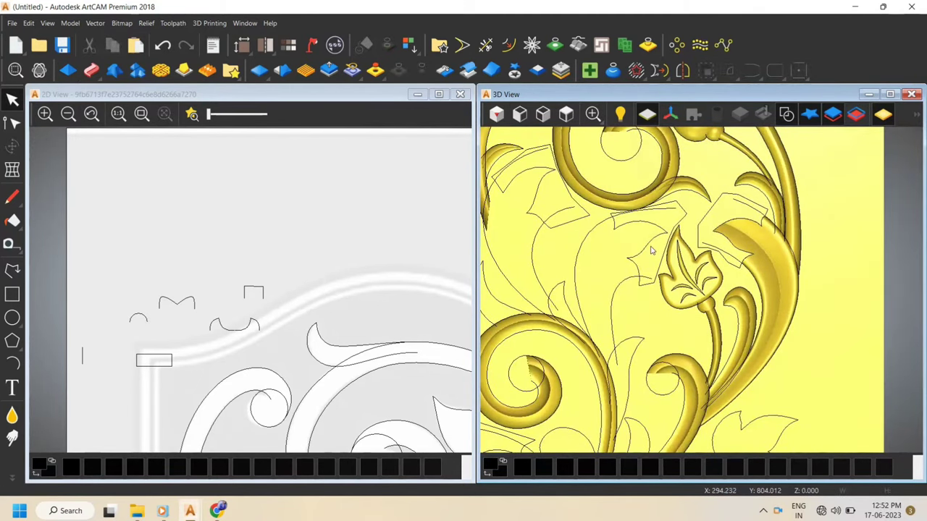
scroll(652, 250, down, 4)
scroll(708, 299, up, 5)
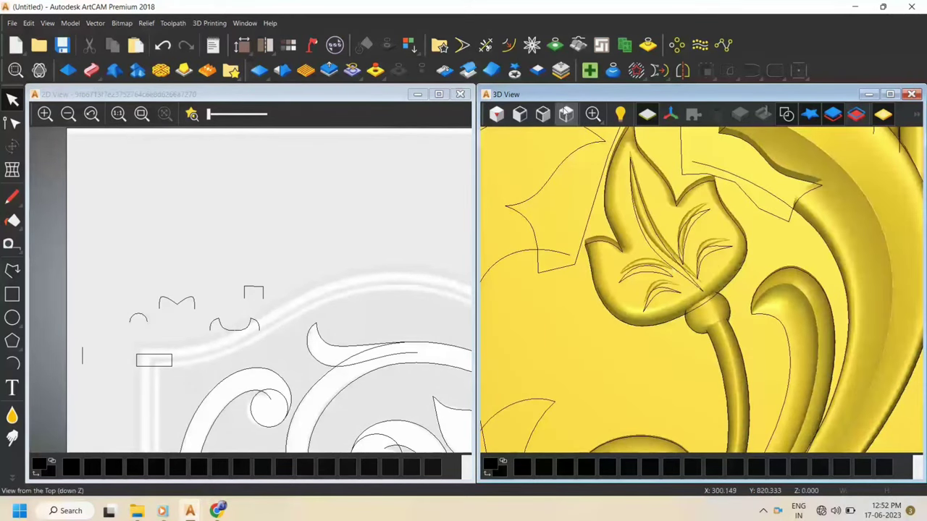
click(565, 114)
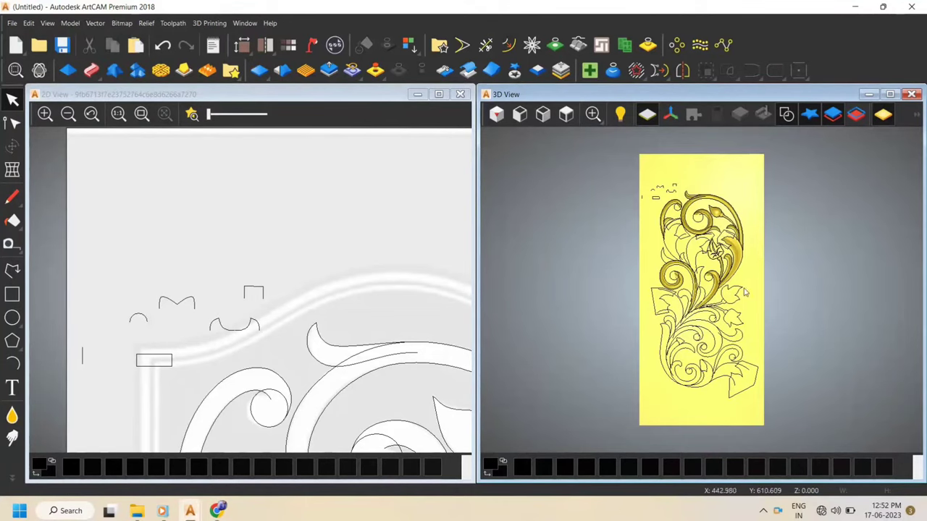
scroll(747, 293, up, 5)
click(725, 168)
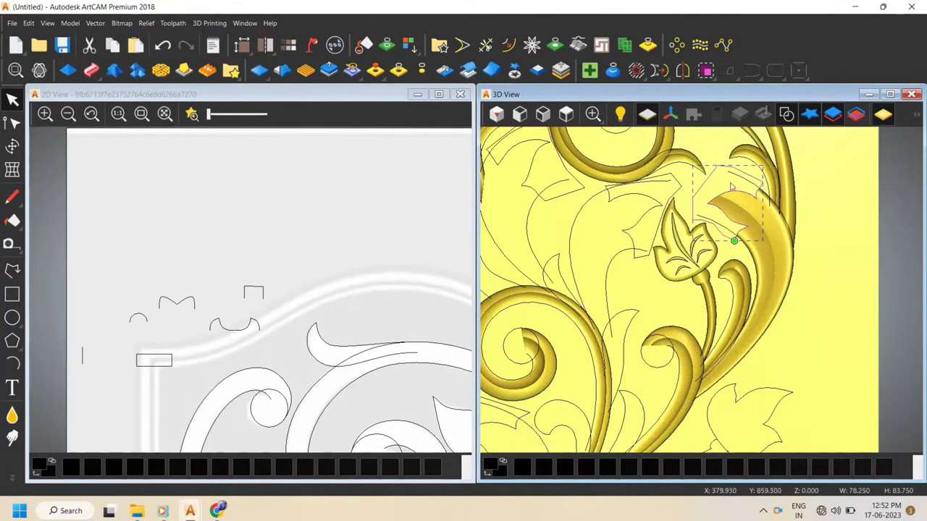
scroll(733, 186, up, 2)
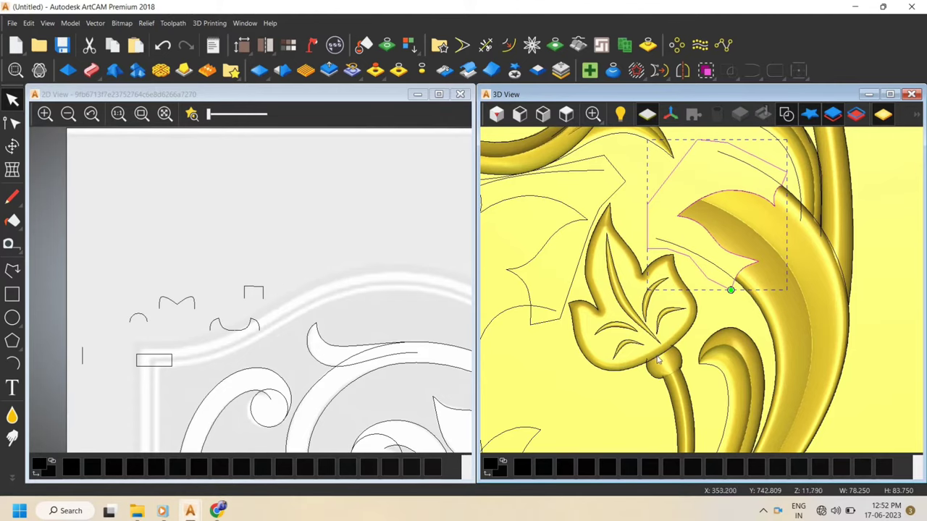
drag(657, 359, 664, 310)
click(568, 117)
scroll(727, 252, up, 5)
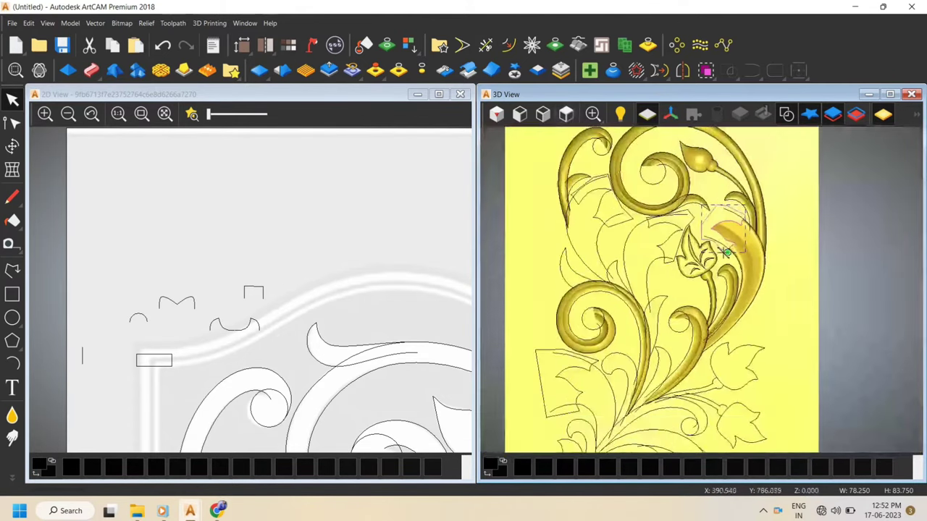
scroll(726, 253, up, 2)
click(657, 303)
scroll(625, 242, down, 2)
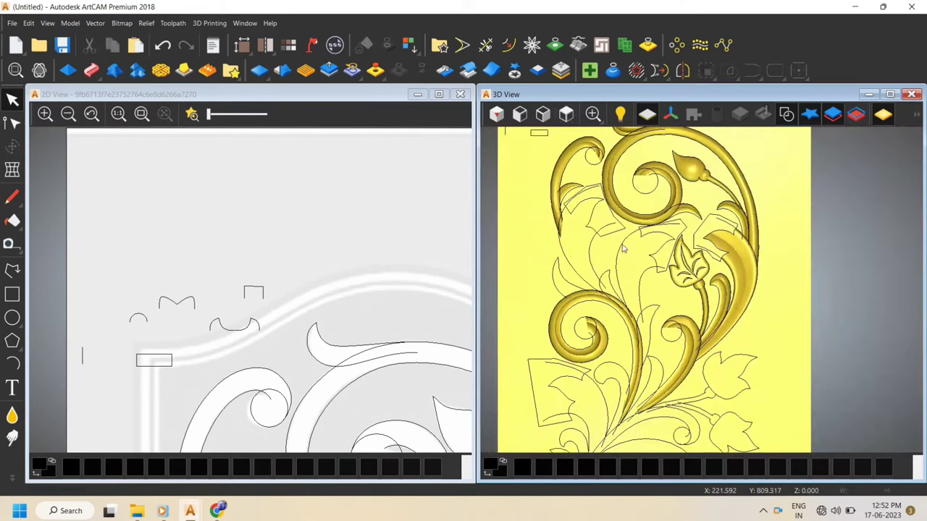
Set up a Two Rail Sweep along the two curved edges of the leaf left of the bud, using the M-shaped cross section
click(656, 235)
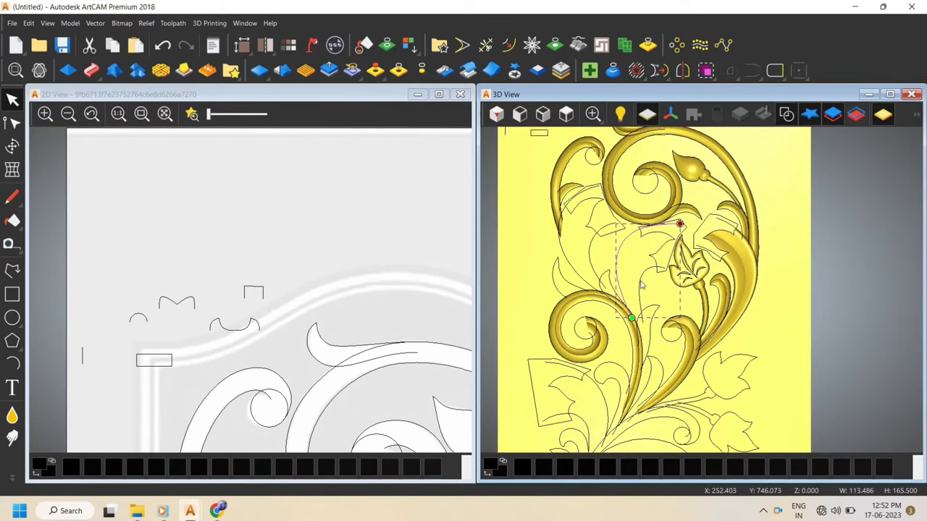
click(92, 70)
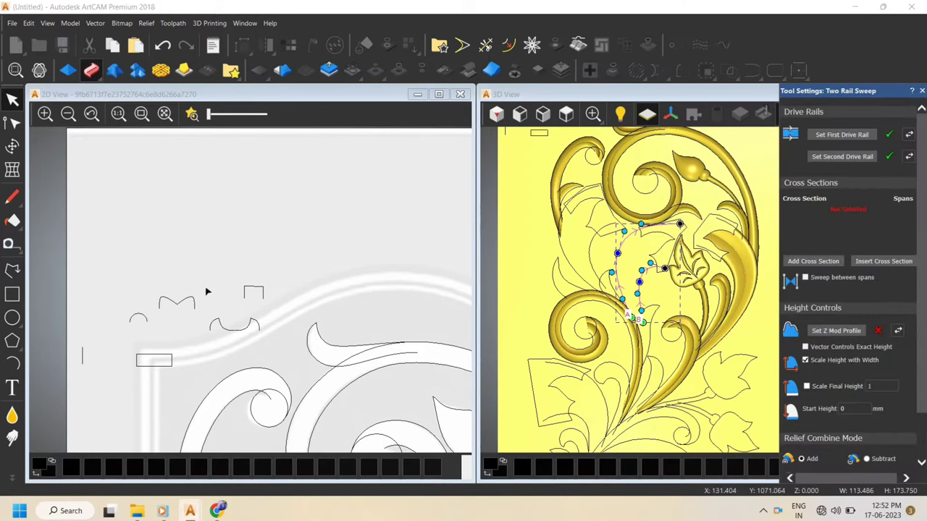
click(190, 303)
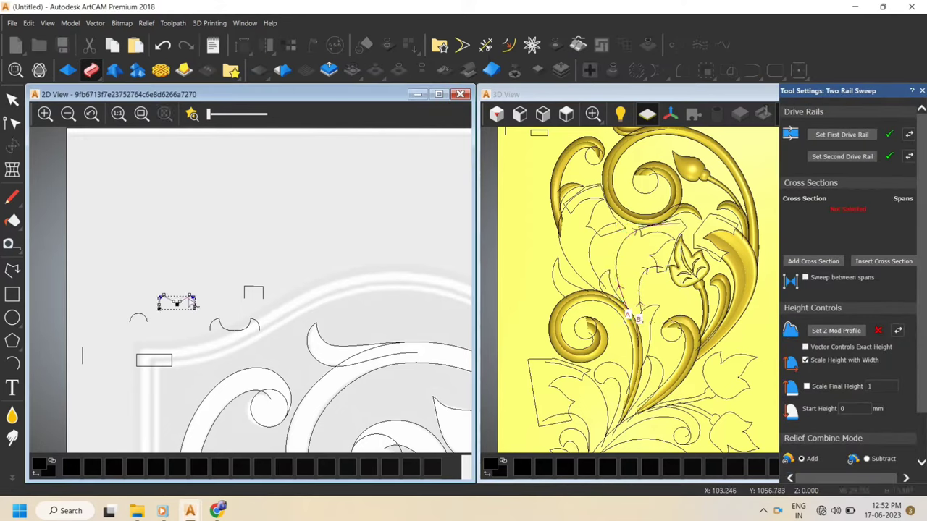
click(822, 262)
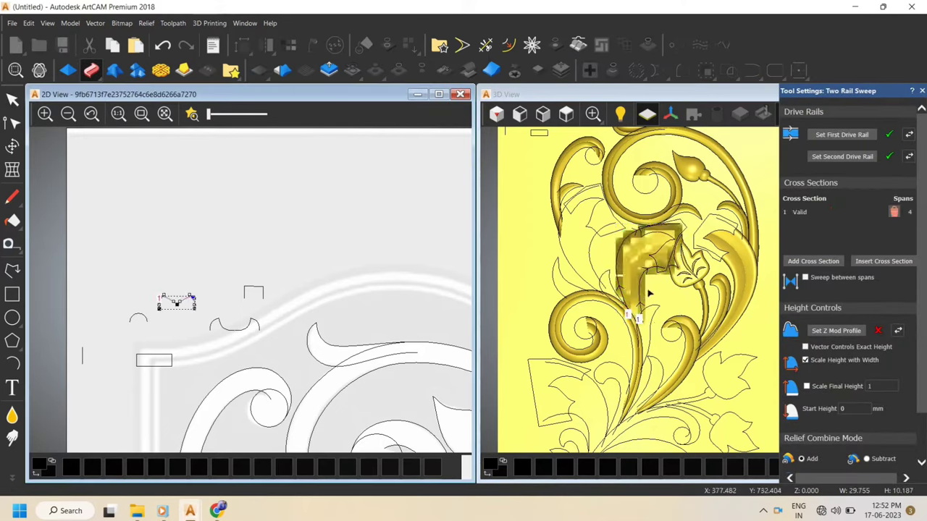
Scale the leaf sweep's final height to 15, combine it with Merge High and apply it to the relief
click(832, 388)
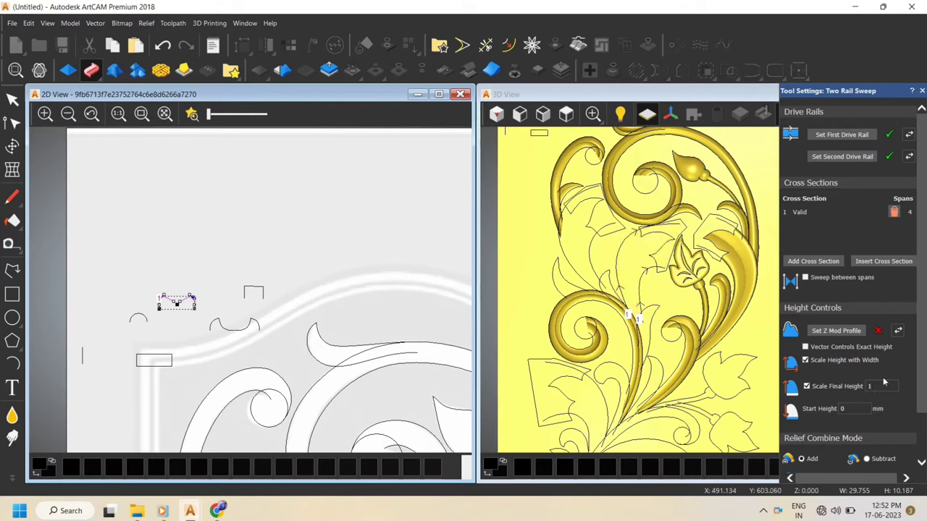
text(5)
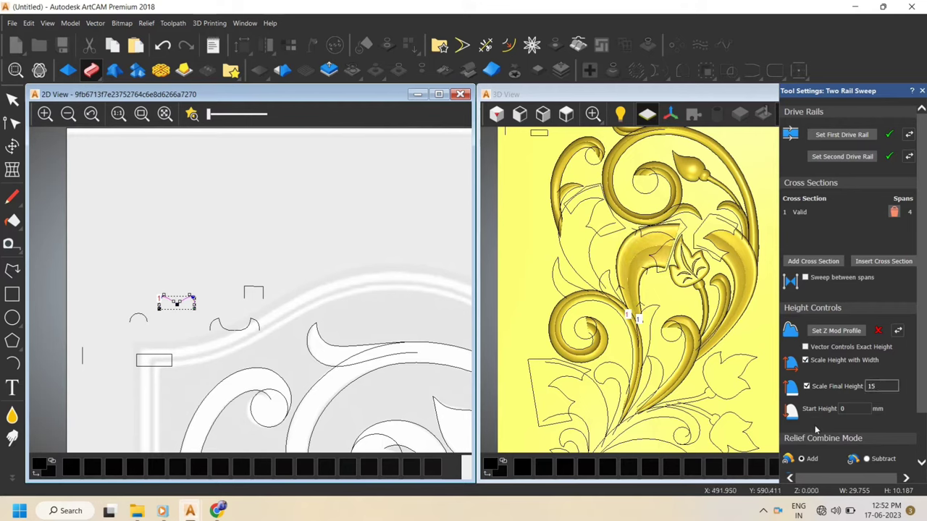
scroll(816, 430, down, 3)
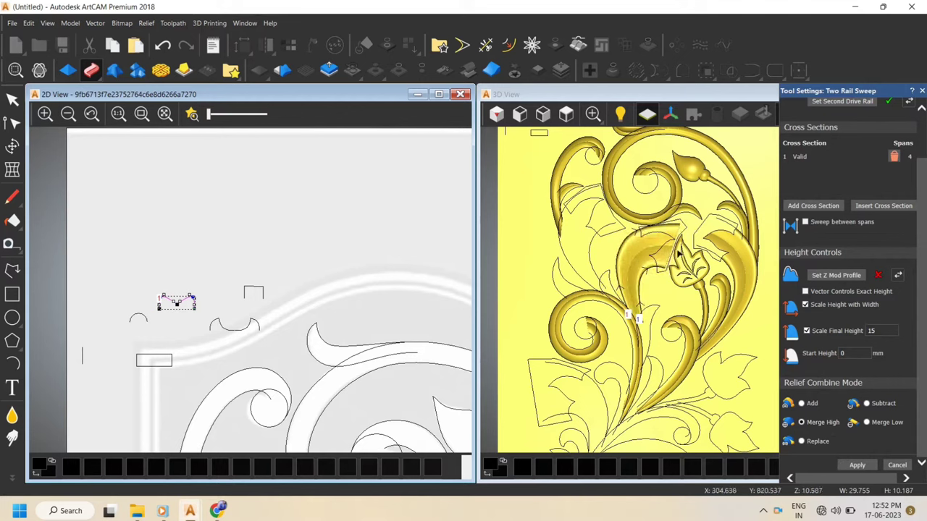
Close the leaf sweep and trim the excess relief at the leaf's tip with the closed outline drawn around it
scroll(630, 314, up, 2)
click(665, 225)
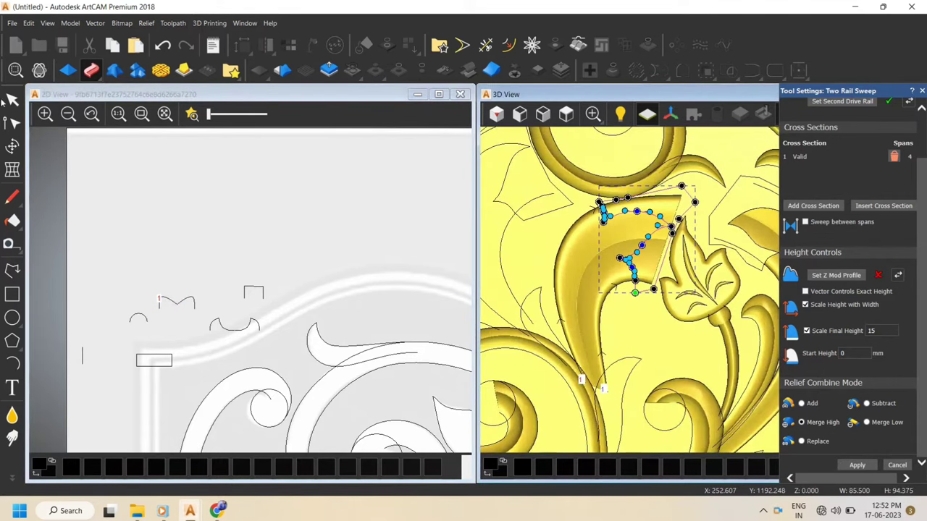
click(12, 99)
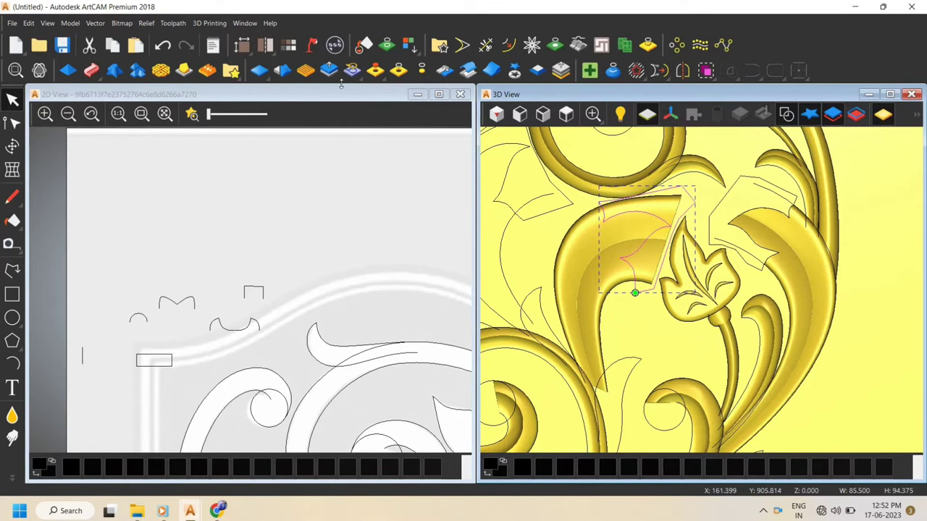
click(642, 328)
Set up a Two Rail Sweep along the small pointed leaf's two edges, using the left half of the double-horned profile as cross section
scroll(637, 311, down, 3)
scroll(665, 362, up, 3)
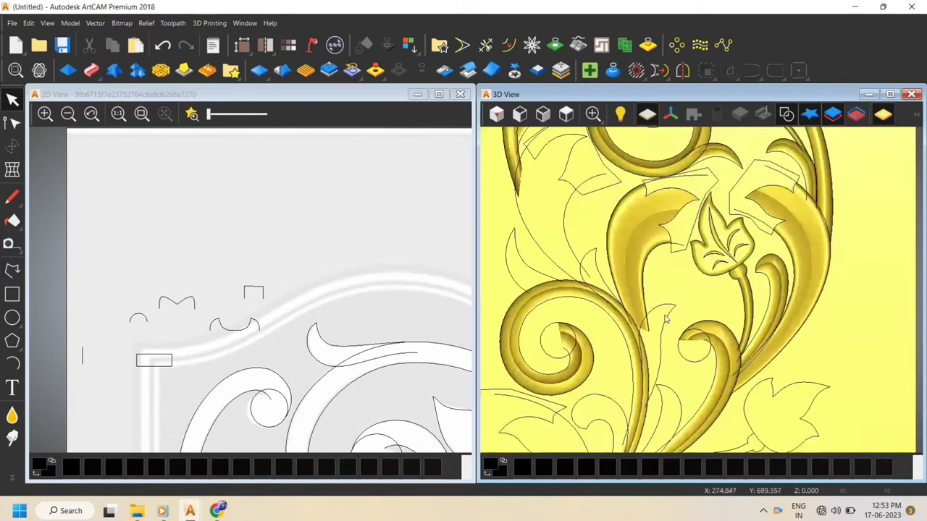
click(661, 316)
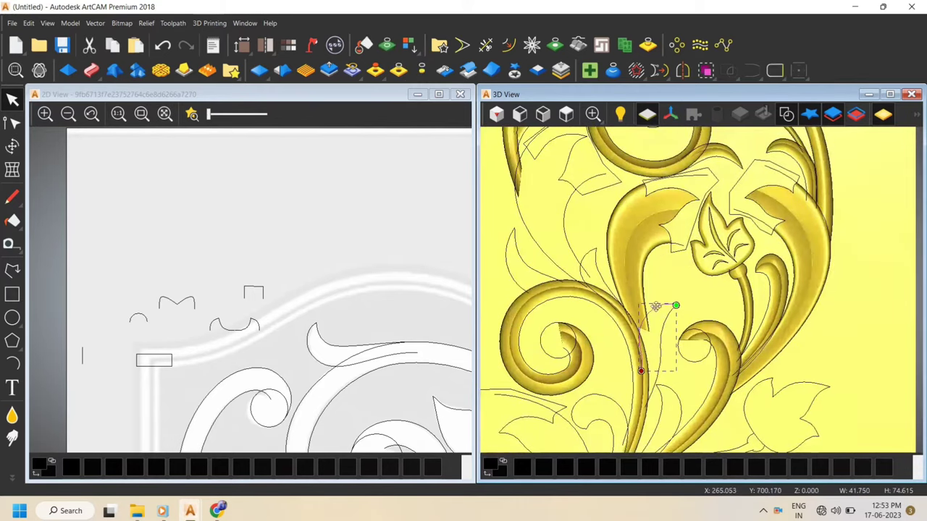
click(91, 70)
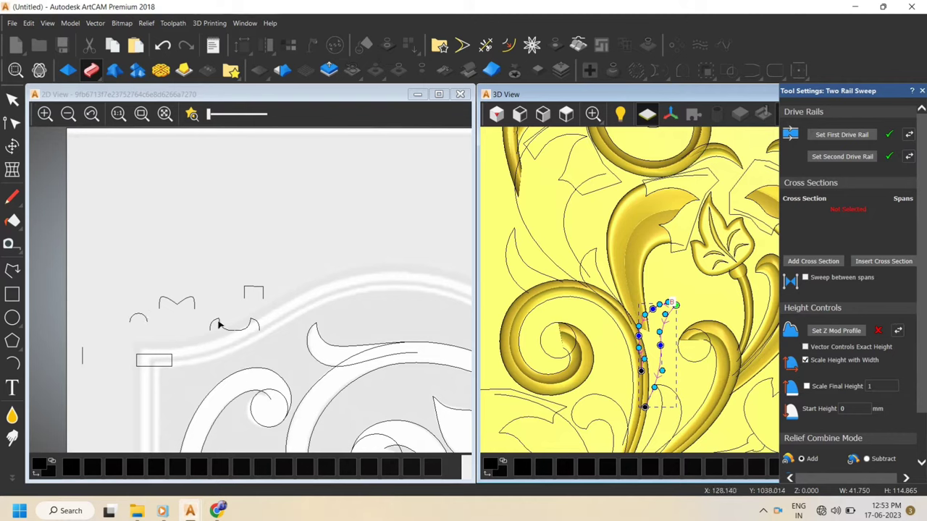
click(217, 324)
click(815, 261)
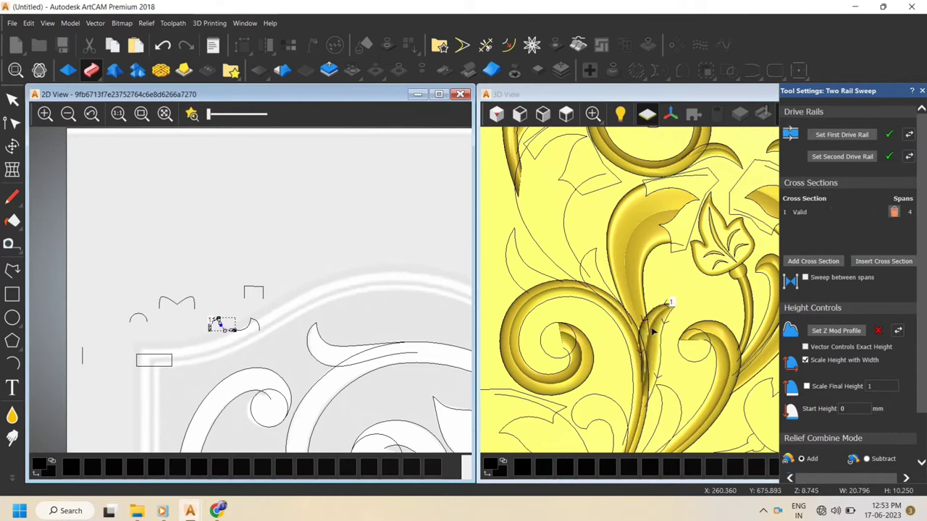
Combine the small leaf's sweep with Merge High and scale its final height to 15
scroll(818, 459, down, 2)
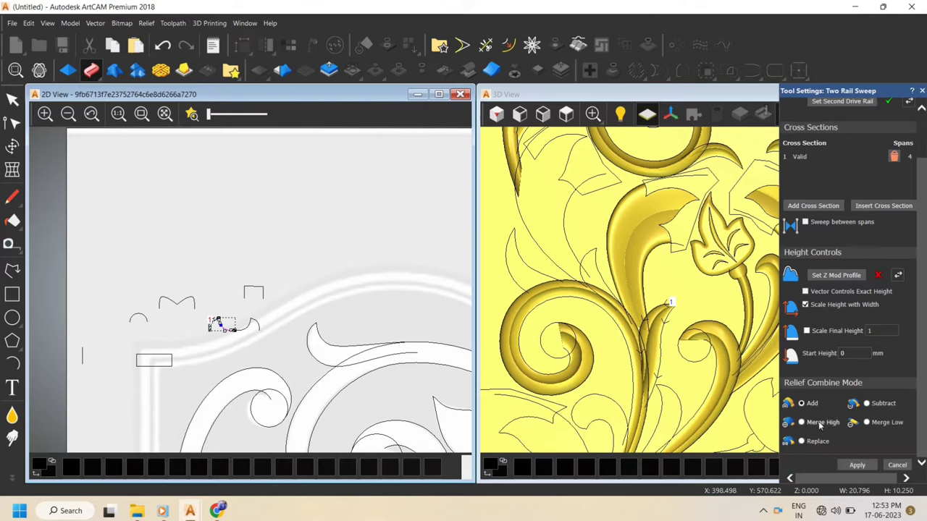
click(820, 423)
click(807, 331)
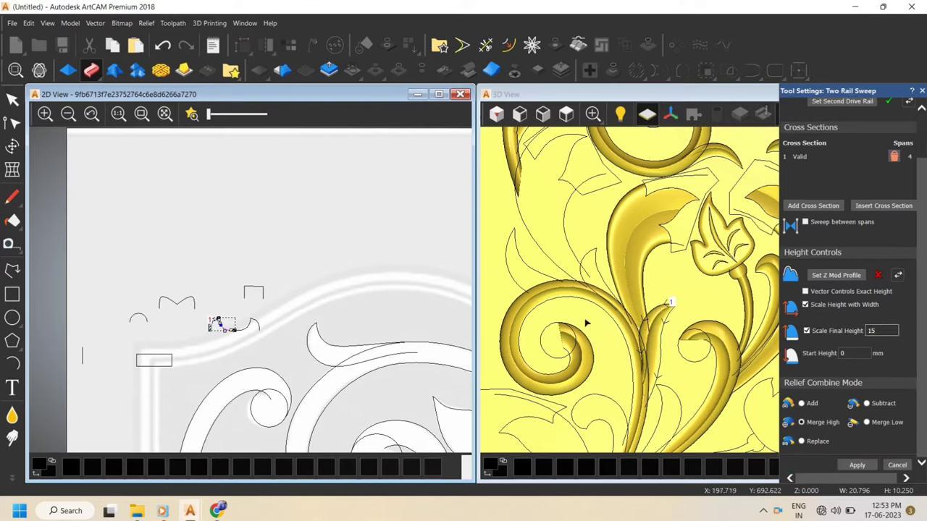
Reshape the small leaf's left rail by moving its middle nodes outward and adjusting its lower end node at the stem
scroll(662, 359, up, 3)
click(628, 294)
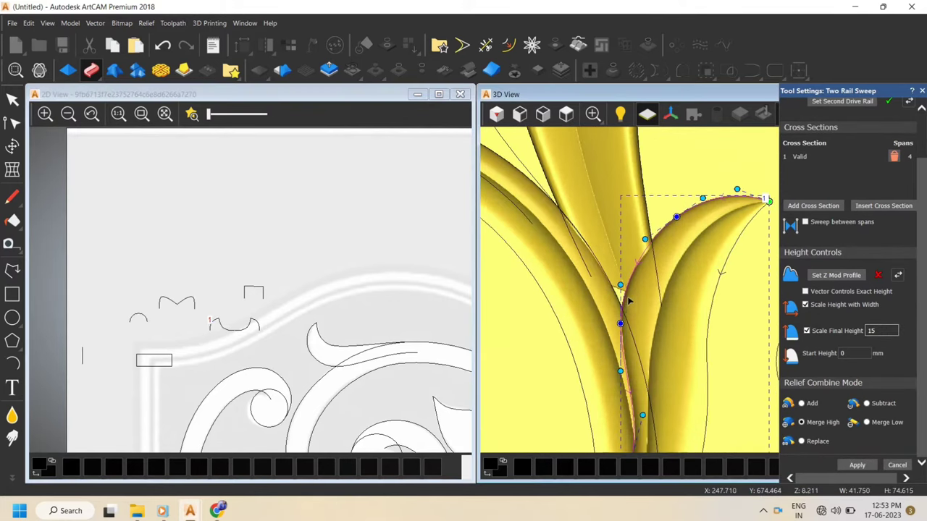
drag(620, 323, 611, 299)
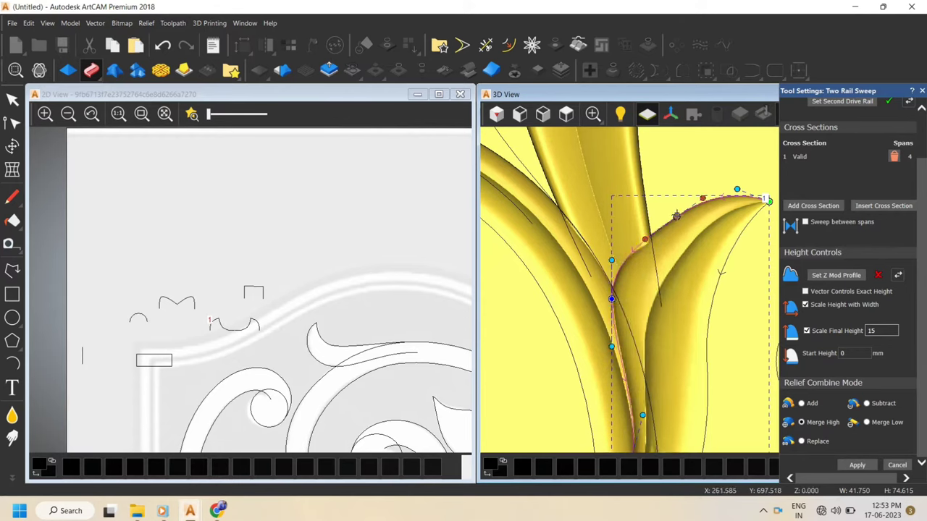
scroll(688, 296, down, 2)
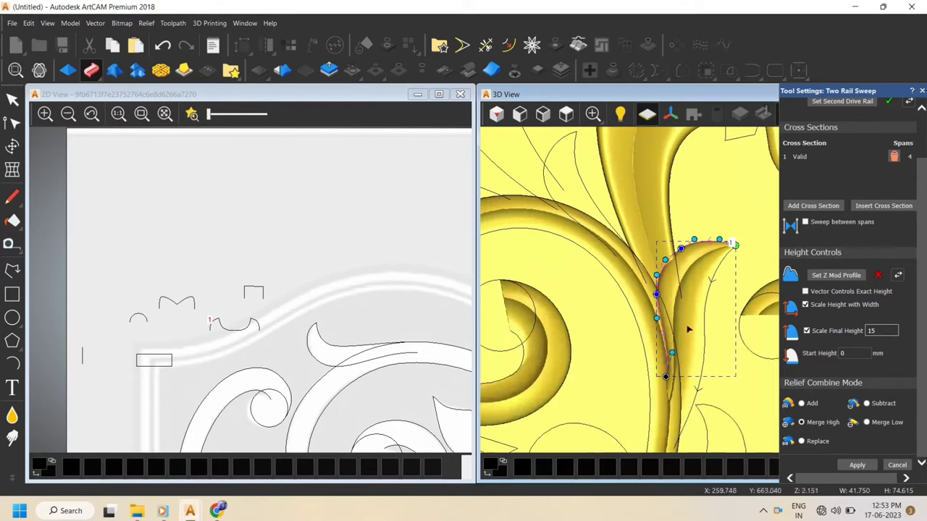
scroll(674, 386, up, 2)
drag(660, 373, 670, 375)
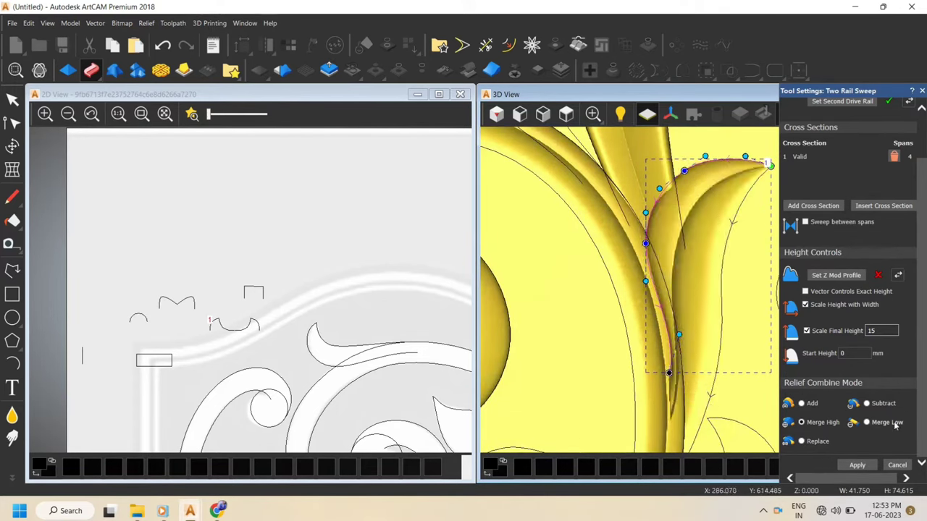
Set the open rectangular vector as the Z modulation profile of the small leaf's sweep
scroll(701, 293, down, 3)
scroll(704, 370, up, 3)
middle_drag(712, 372, 694, 259)
middle_drag(709, 294, 681, 314)
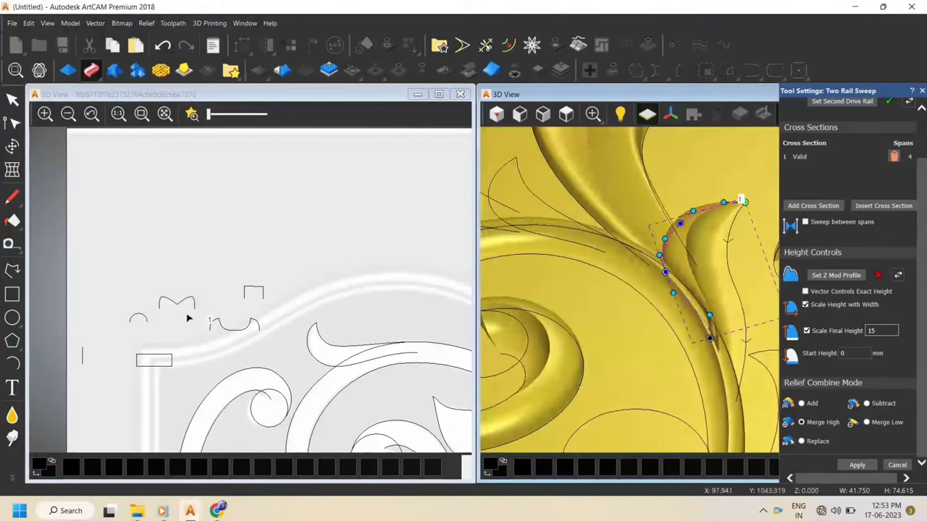
click(244, 297)
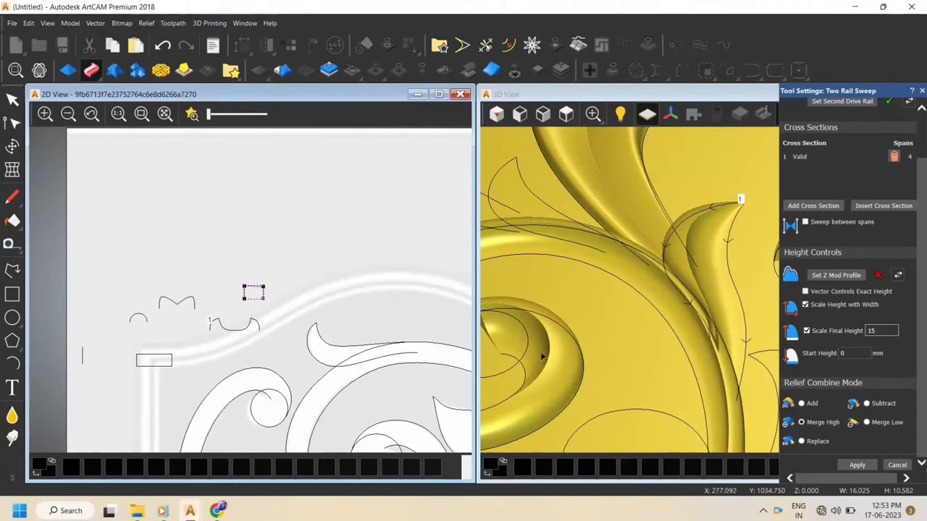
click(816, 276)
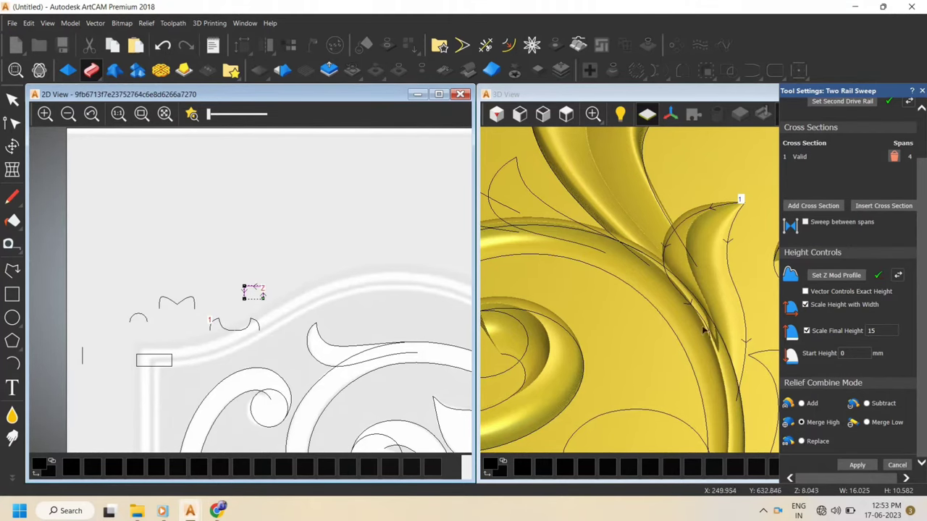
Lower the Z modulation profile's upper-left corner to form a steep slope, then apply the sweep and close the tool
scroll(737, 360, up, 3)
scroll(246, 295, up, 3)
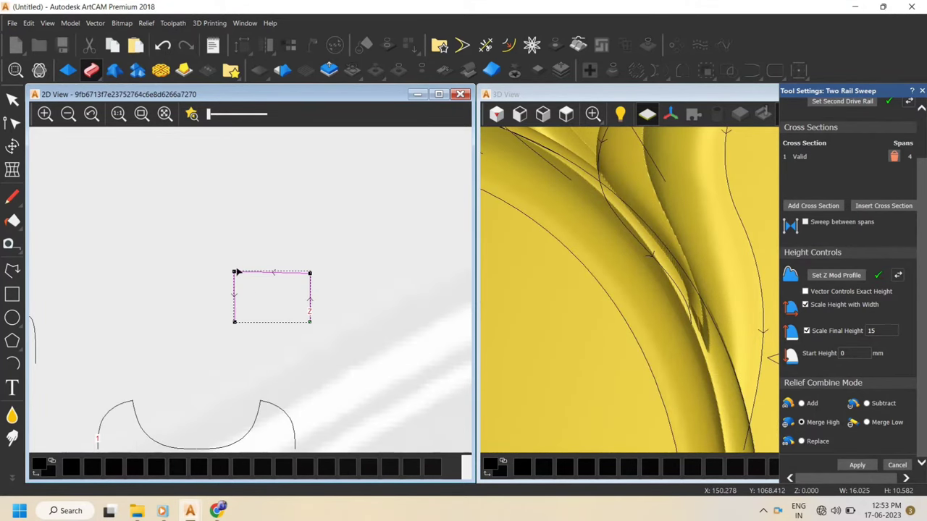
drag(234, 271, 234, 282)
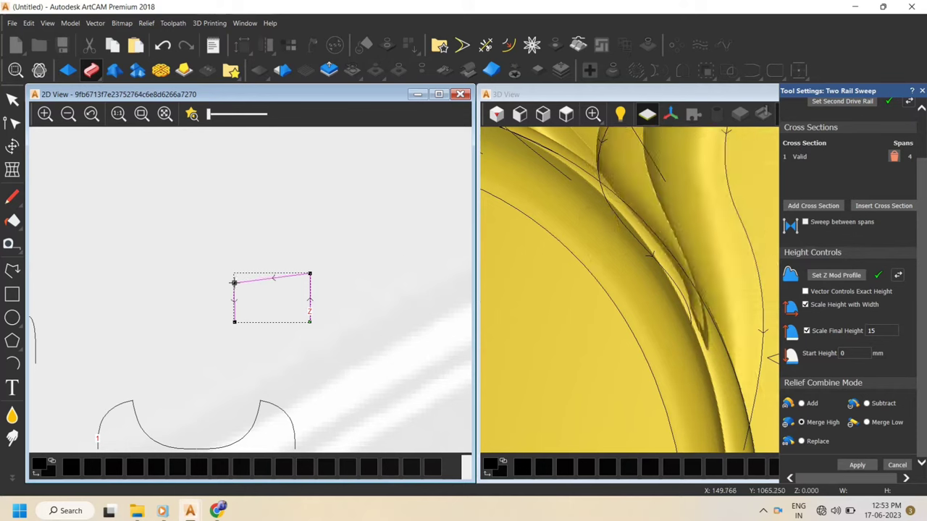
scroll(613, 296, down, 3)
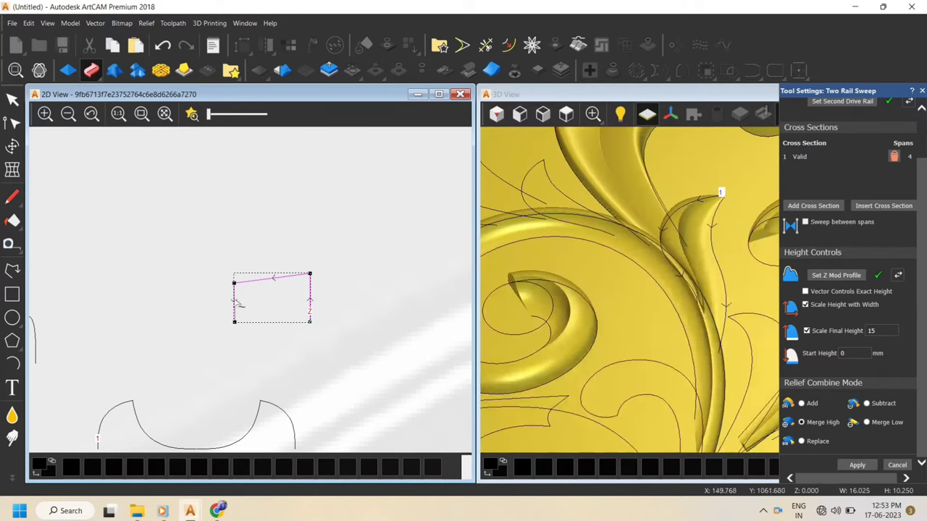
drag(233, 283, 235, 310)
scroll(674, 353, up, 5)
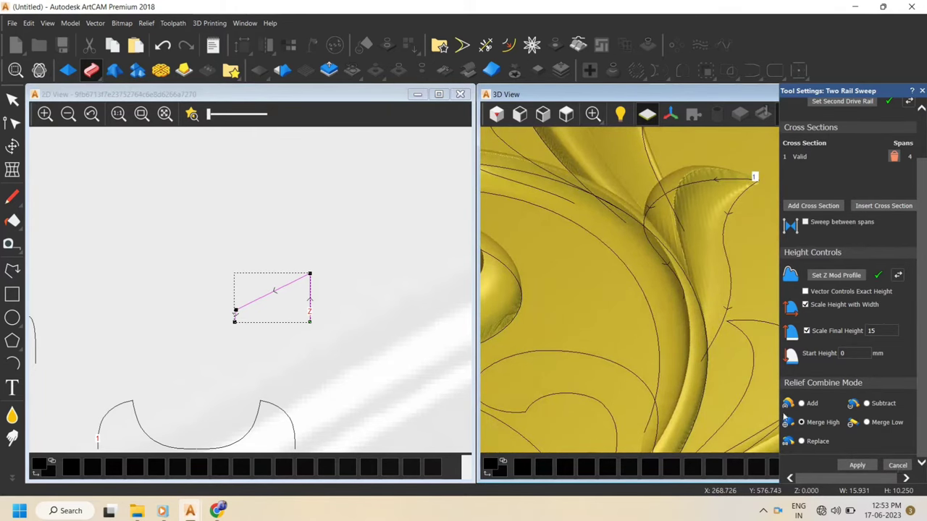
click(896, 467)
Select the two edge curves of the next curled leaf, below the small pointed leaf and between the two stems
scroll(702, 272, down, 5)
scroll(695, 283, up, 5)
drag(691, 289, 678, 376)
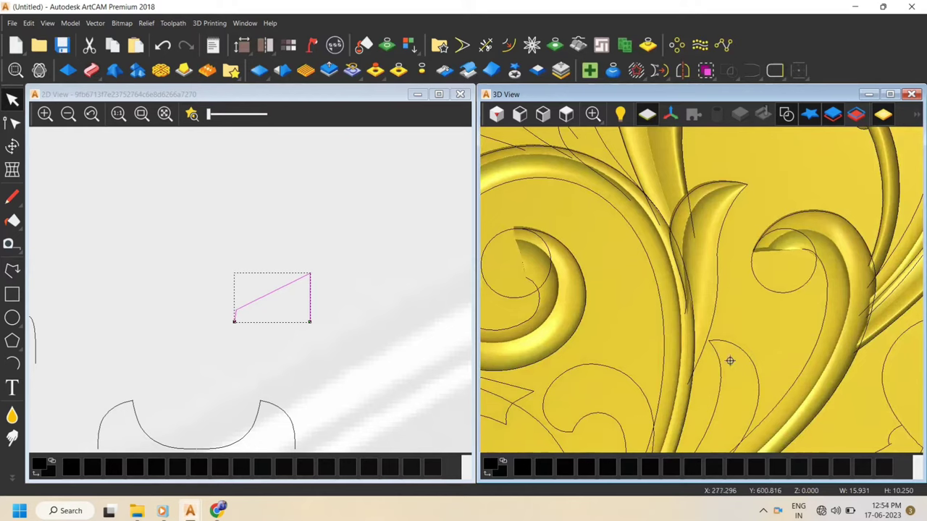
scroll(730, 365, down, 4)
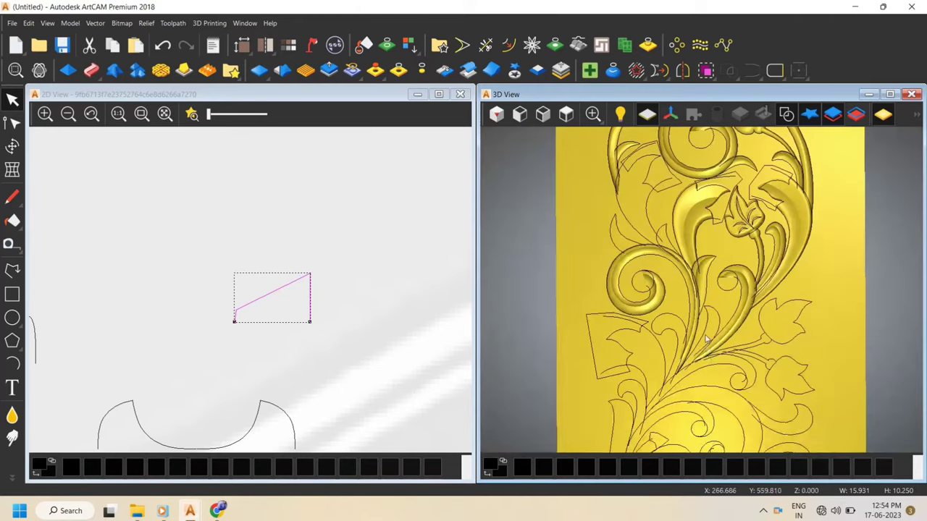
scroll(707, 330, up, 4)
click(717, 322)
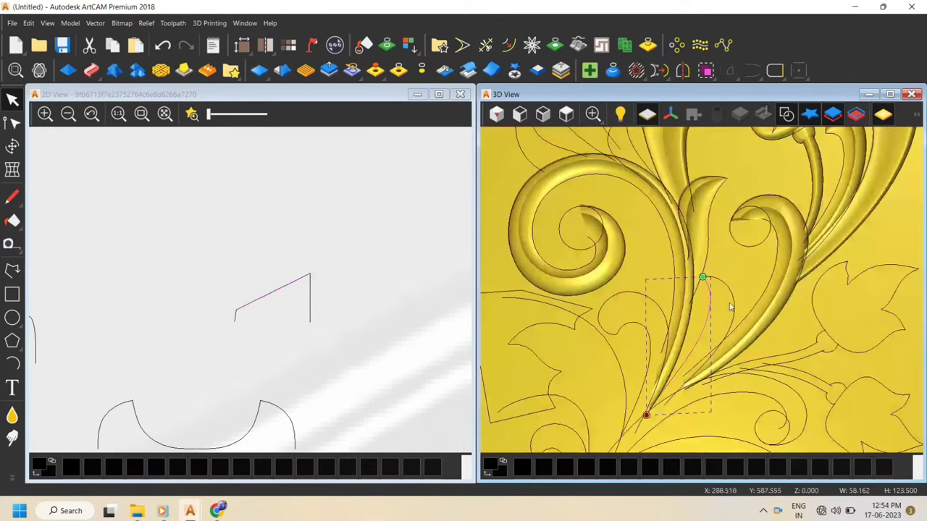
click(566, 114)
scroll(700, 291, up, 5)
scroll(750, 286, up, 1)
scroll(717, 331, down, 3)
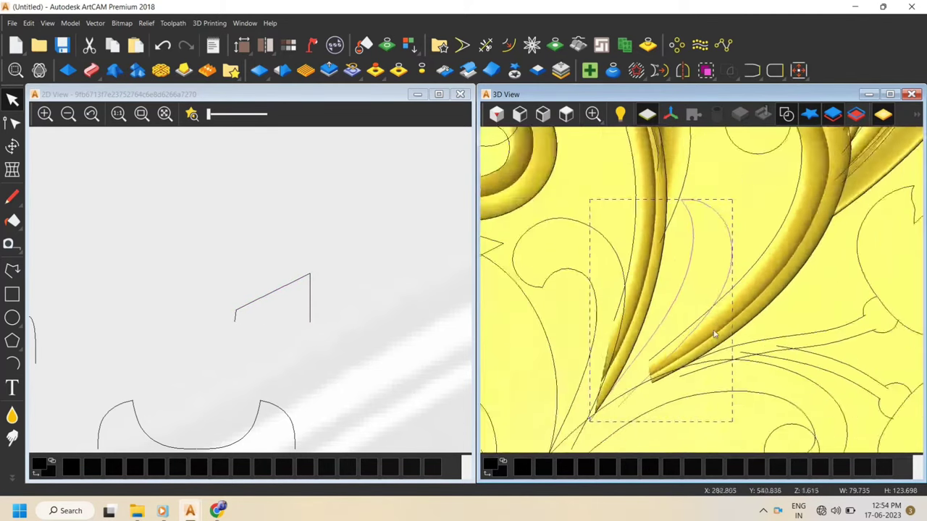
scroll(677, 338, up, 2)
scroll(294, 403, down, 3)
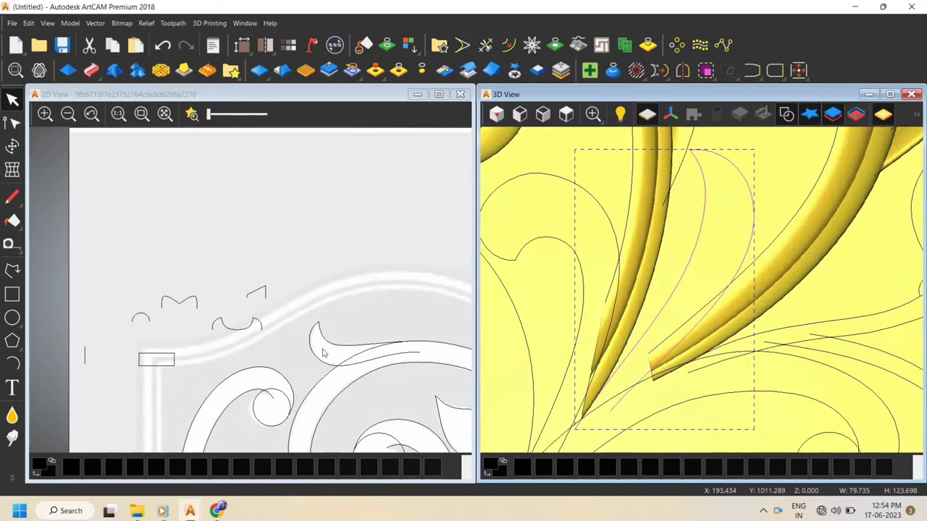
click(227, 327)
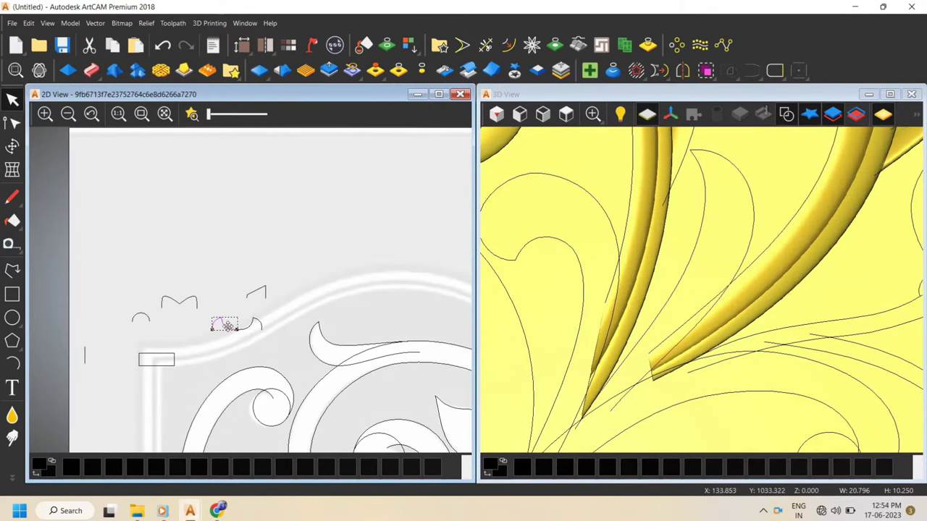
click(703, 235)
shift+click(751, 245)
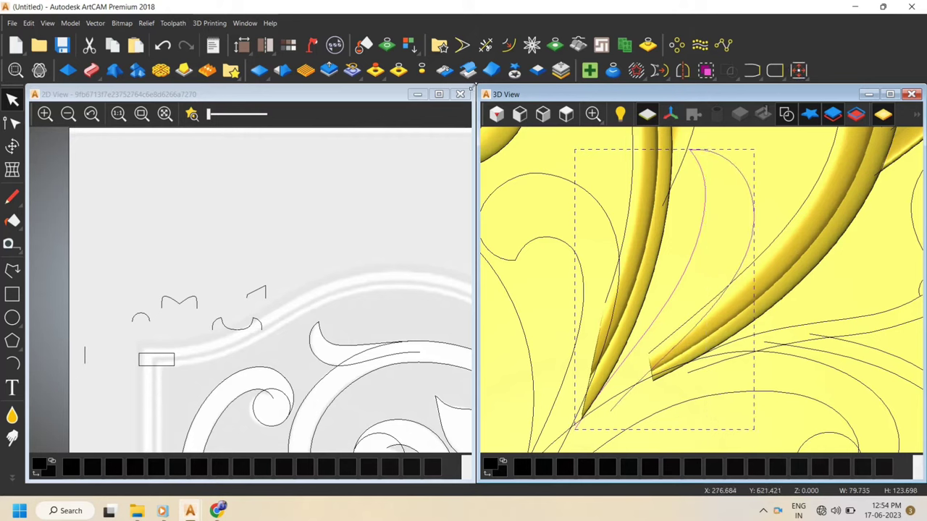
Start a Two Rail Sweep on the curled leaf's edges and try the left half of the double-horned profile as cross section
click(91, 71)
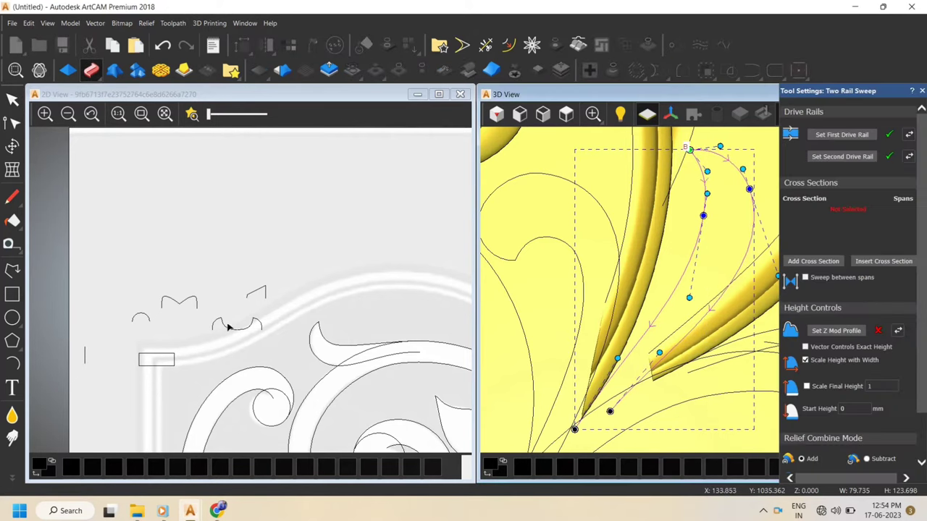
click(226, 325)
click(814, 260)
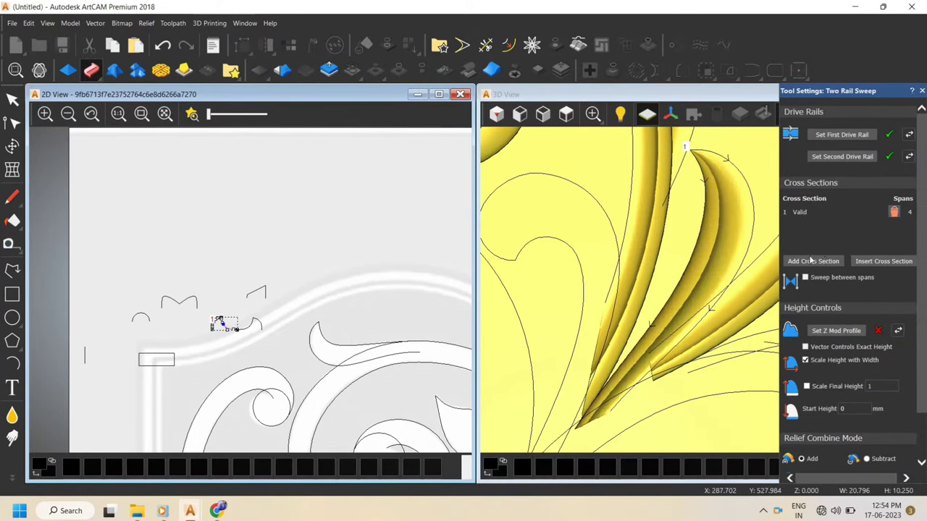
scroll(704, 269, down, 2)
scroll(684, 272, up, 2)
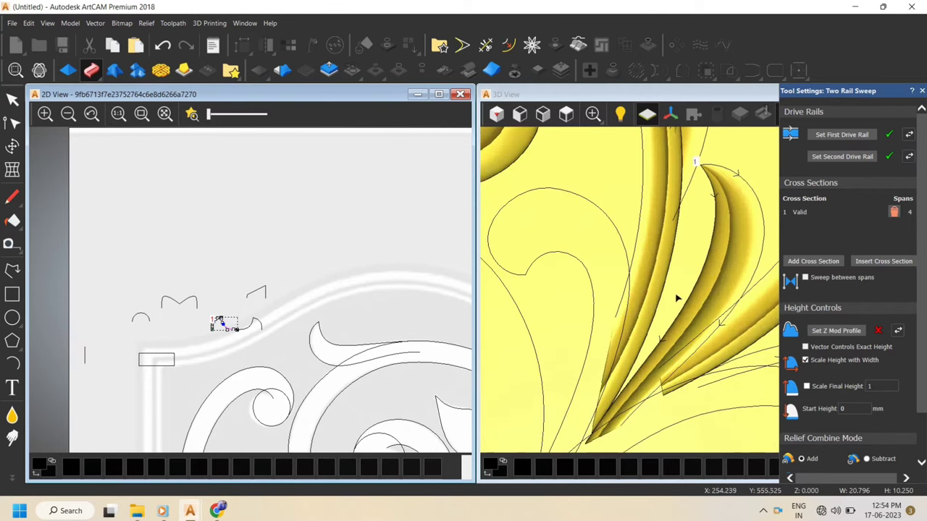
Replace the curled leaf's cross section with the right half of the double-horned profile
click(895, 211)
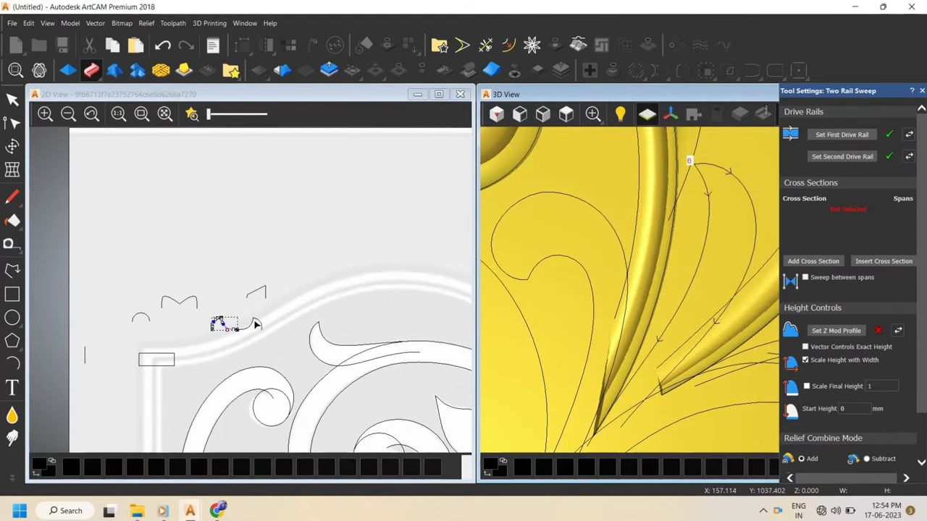
click(256, 325)
click(813, 262)
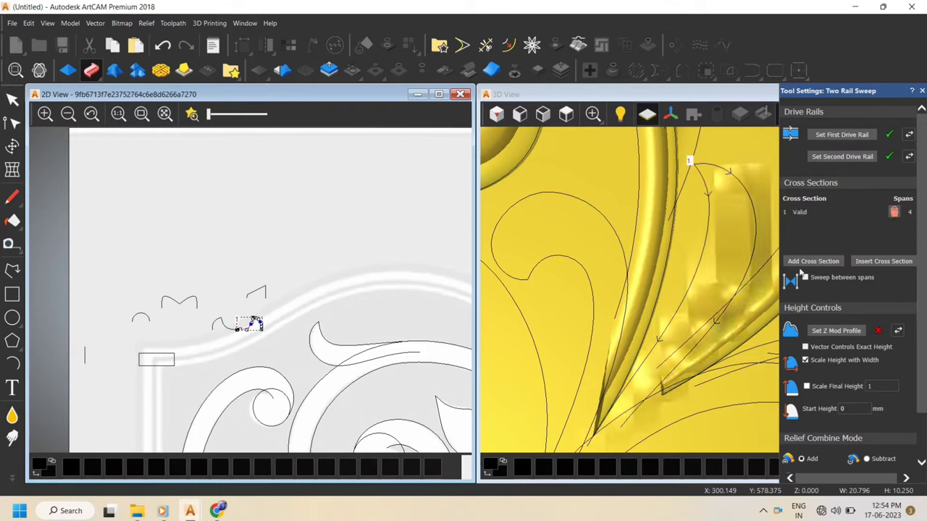
Scale the curled leaf's final height to 15, set Merge High, and check the preview tilted and from above
scroll(624, 352, up, 2)
scroll(832, 443, down, 2)
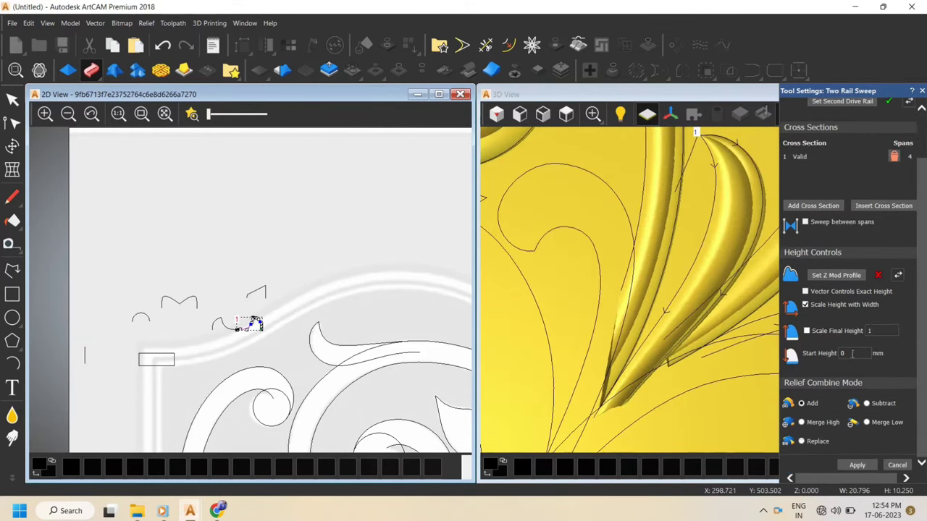
click(839, 332)
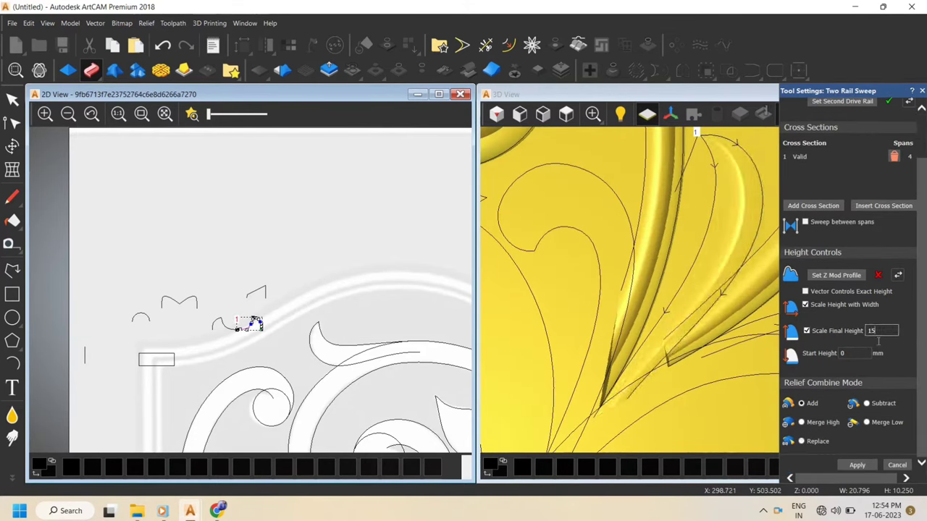
click(630, 370)
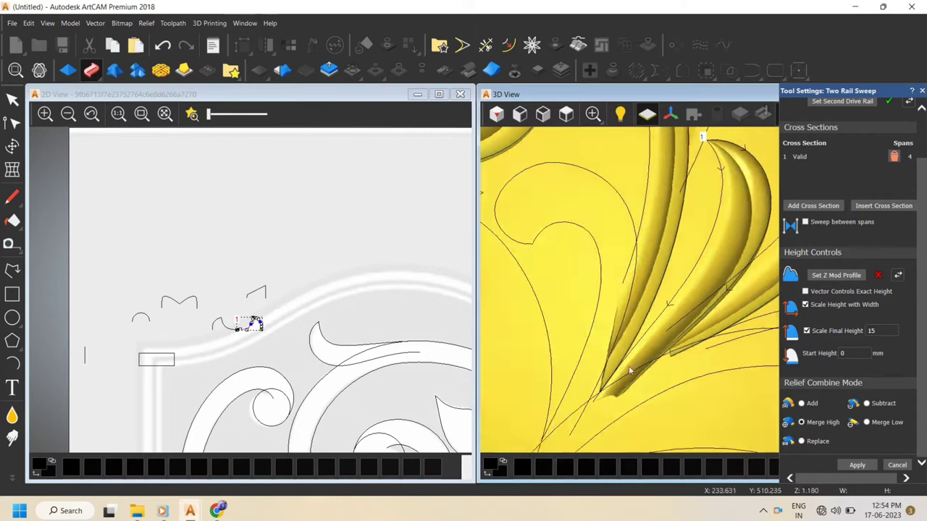
drag(630, 371, 677, 278)
click(567, 115)
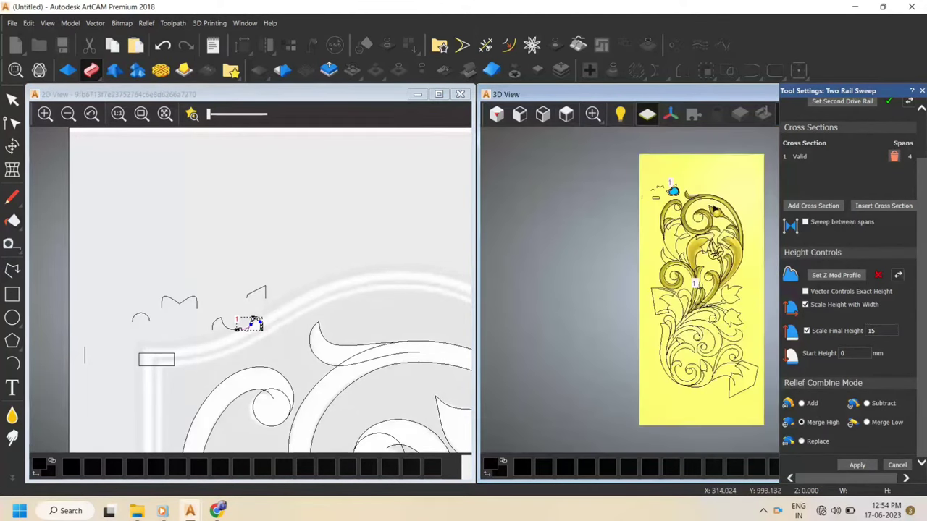
Bend the lower part of the curled leaf's outer edge curve outward over the adjoining stem and apply the sweep
scroll(725, 254, up, 2)
scroll(685, 346, up, 2)
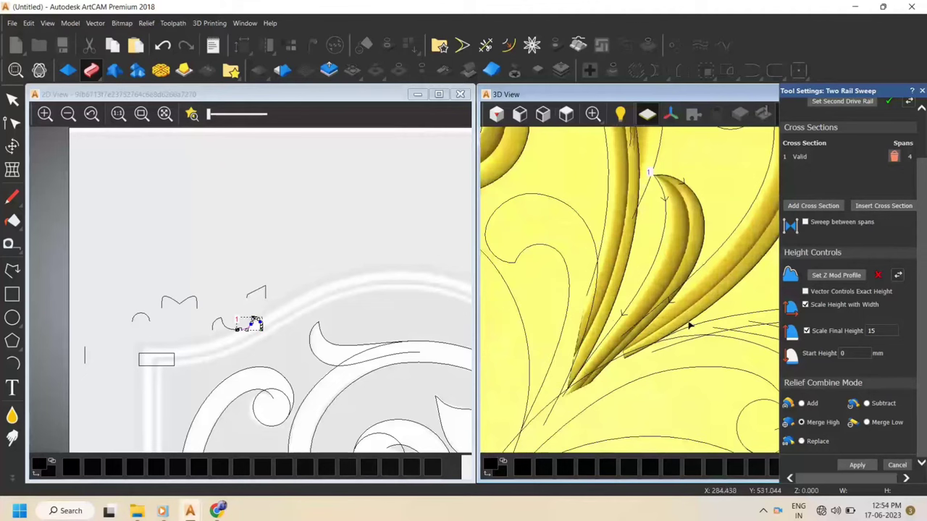
click(689, 322)
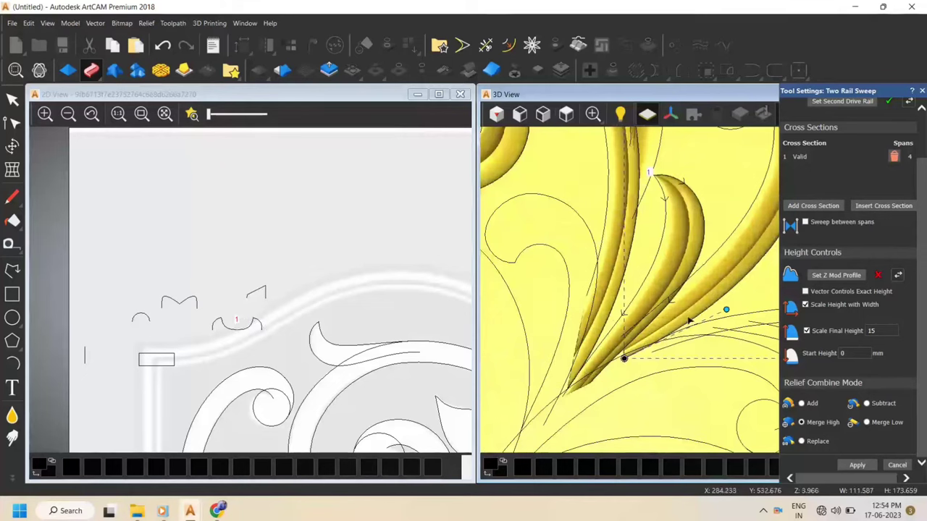
scroll(694, 268, up, 2)
click(695, 273)
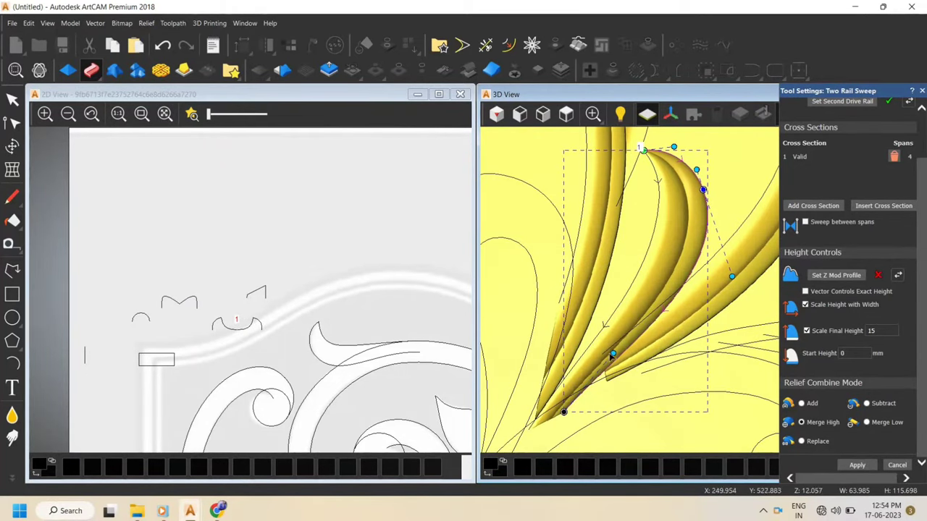
drag(613, 355, 629, 370)
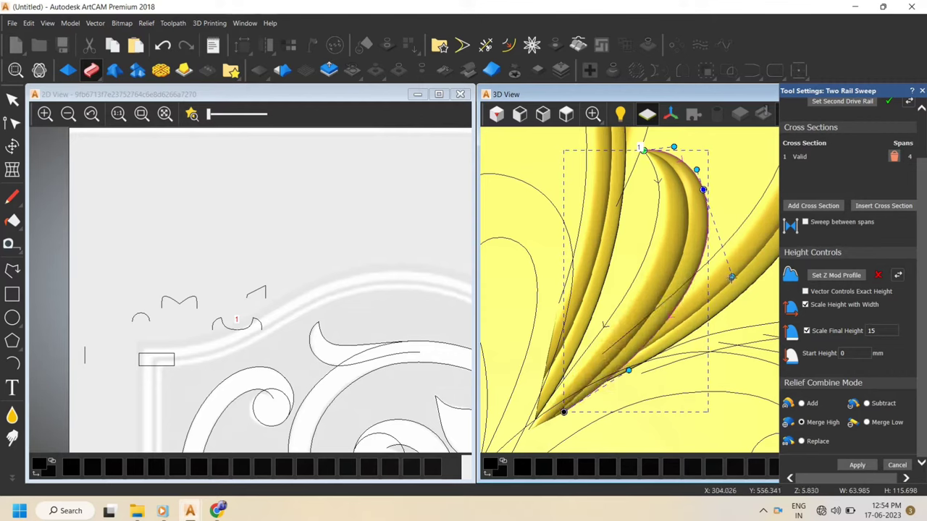
drag(732, 277, 734, 276)
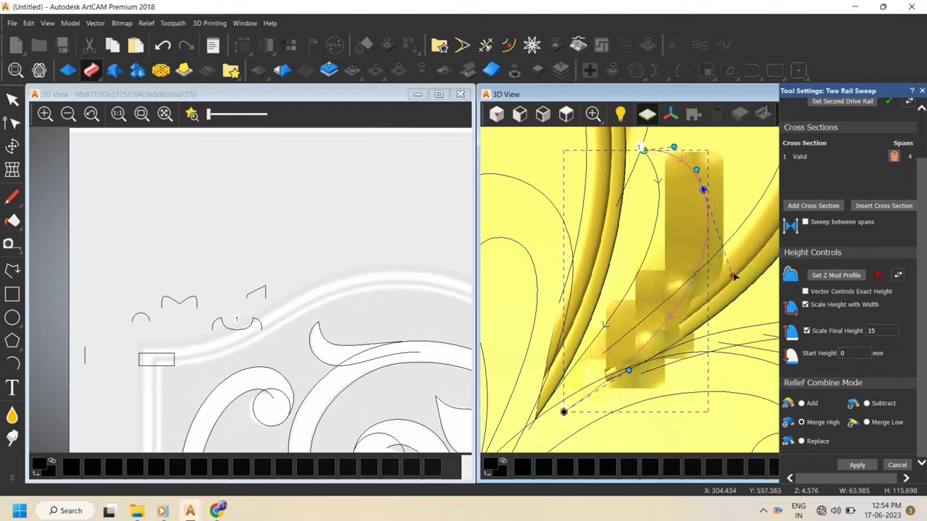
click(600, 339)
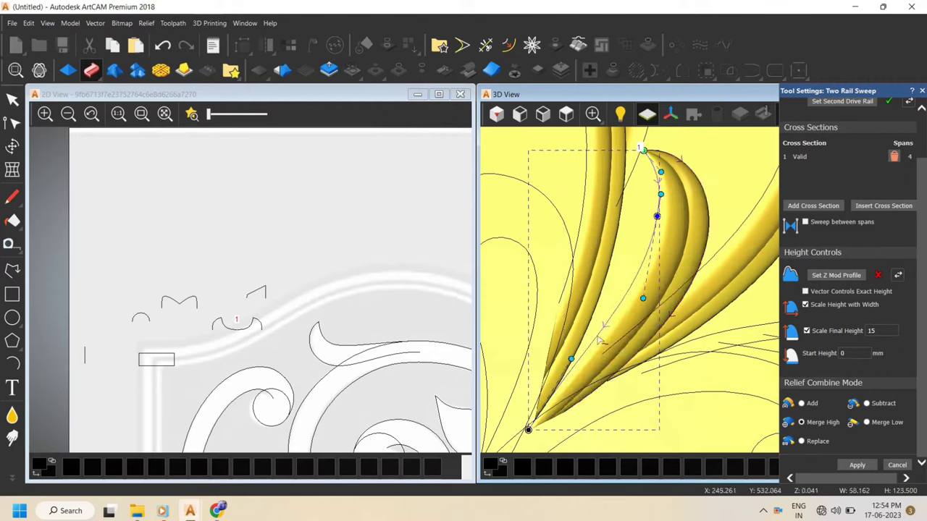
click(857, 466)
Set the two long edge curves of the large leaf above the big spiral as the drive rails
scroll(714, 239, down, 4)
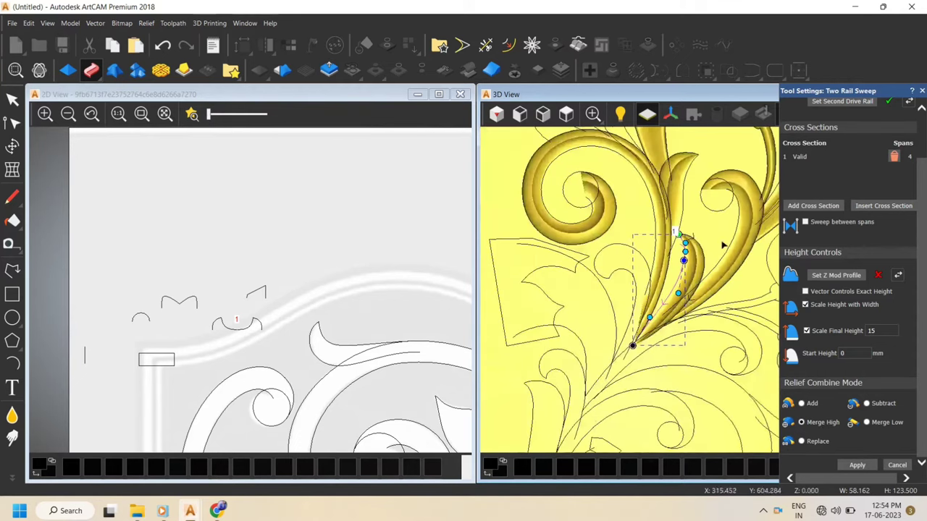
scroll(723, 245, down, 3)
scroll(662, 190, up, 5)
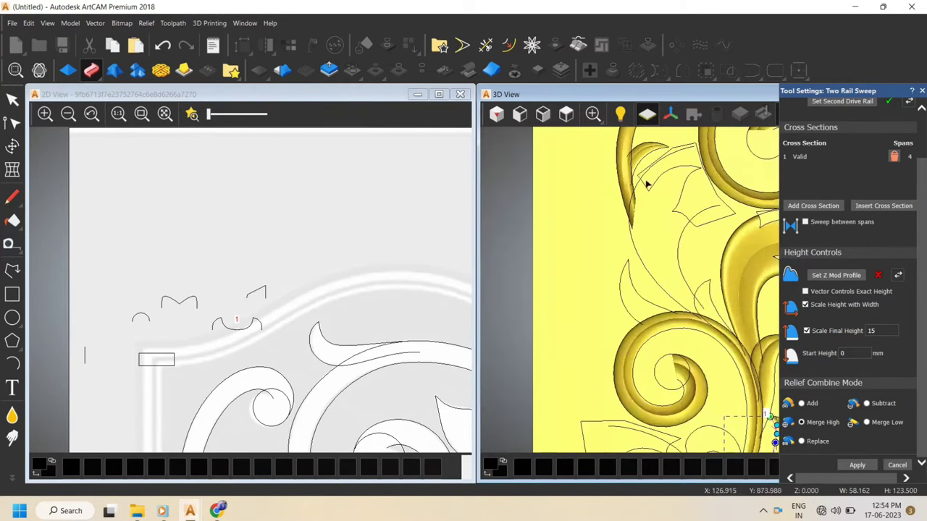
scroll(681, 159, up, 2)
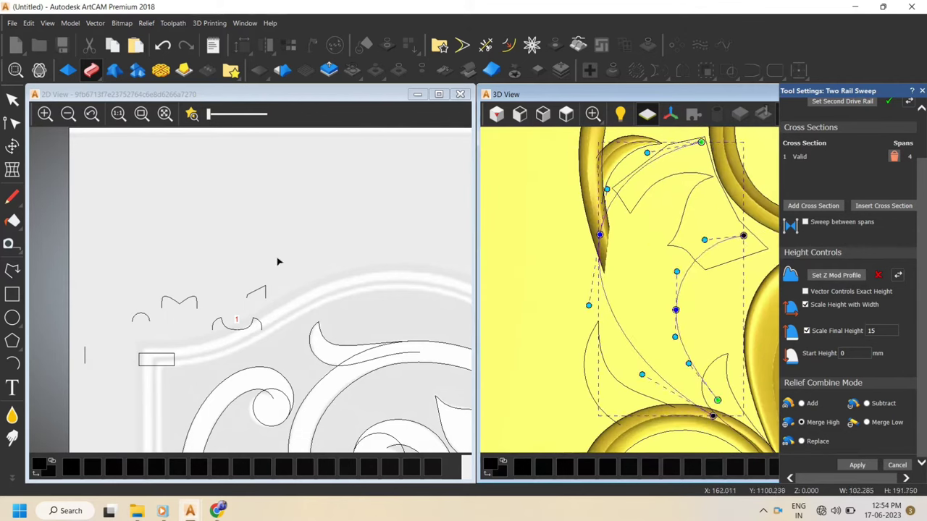
scroll(838, 205, up, 3)
click(858, 134)
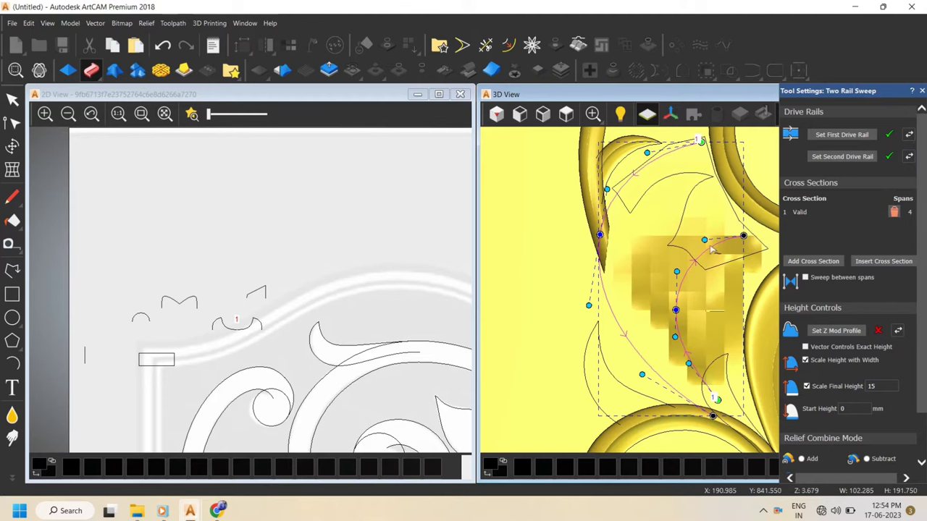
Replace the large leaf's cross section with the M-shaped profile and reverse the second drive rail
click(894, 211)
click(173, 306)
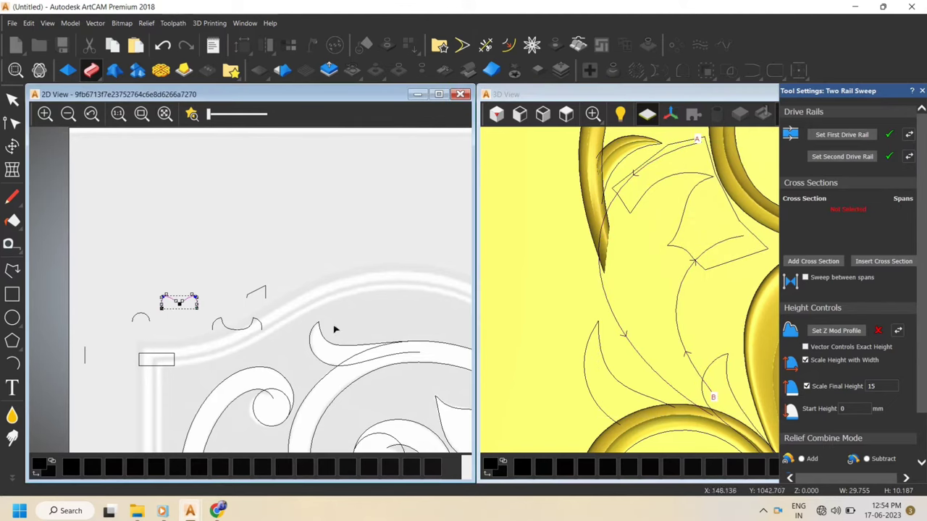
click(910, 158)
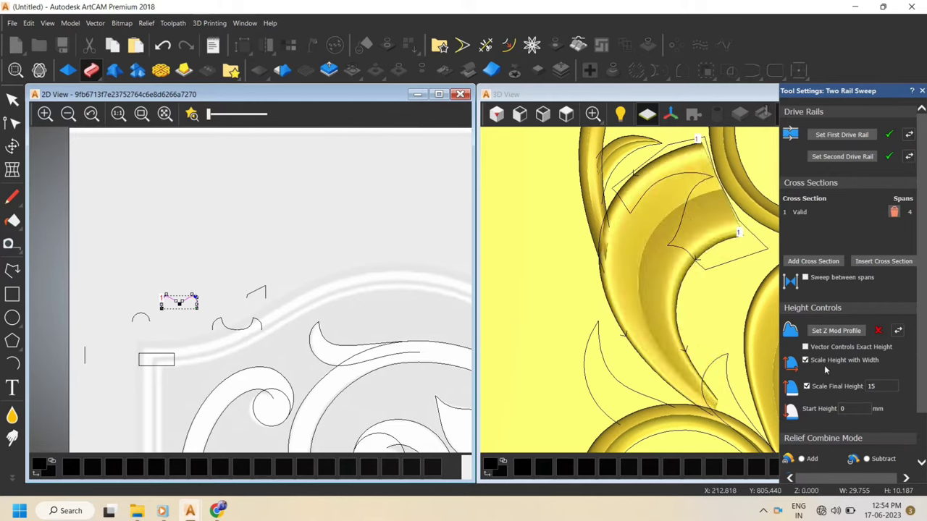
Shift the middle node of the large leaf's outer edge slightly inward beside the neighbouring stem and apply the sweep with Merge High
scroll(843, 406, down, 1)
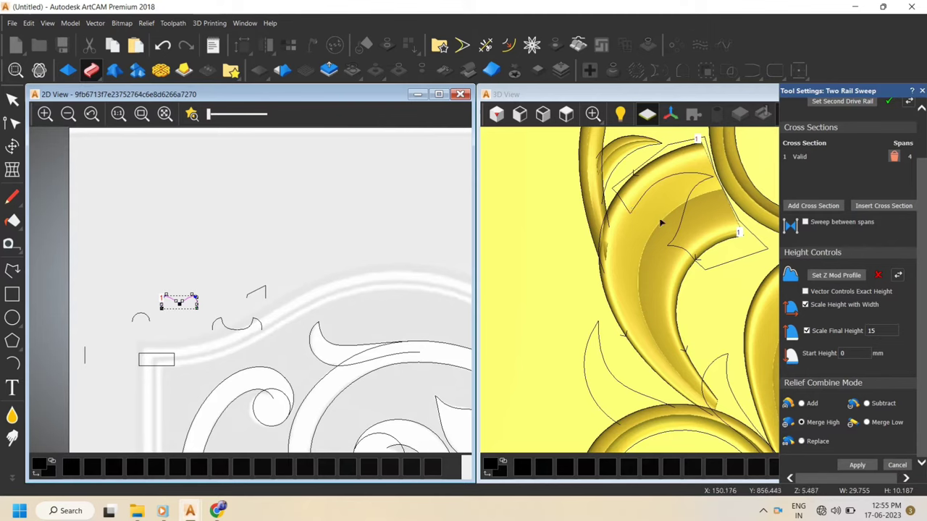
scroll(621, 203, up, 2)
click(601, 225)
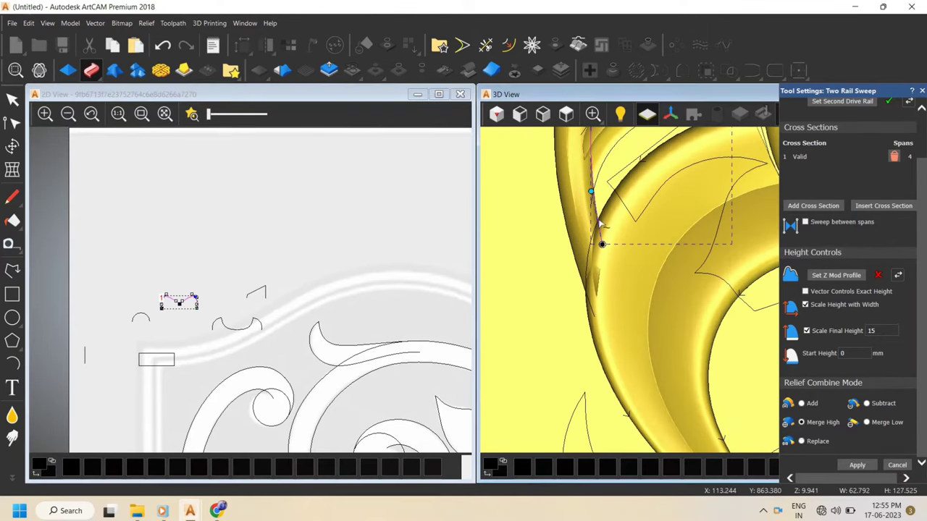
click(594, 240)
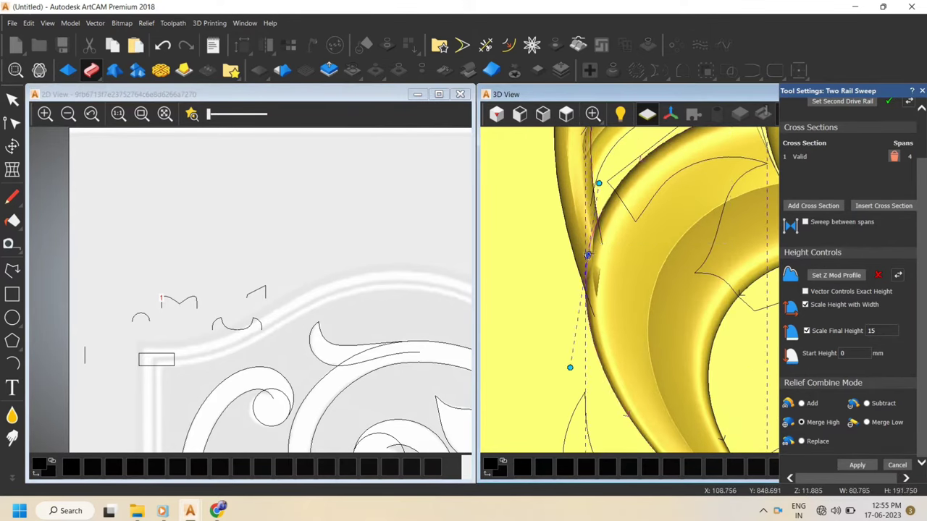
drag(587, 255, 596, 267)
scroll(615, 272, down, 5)
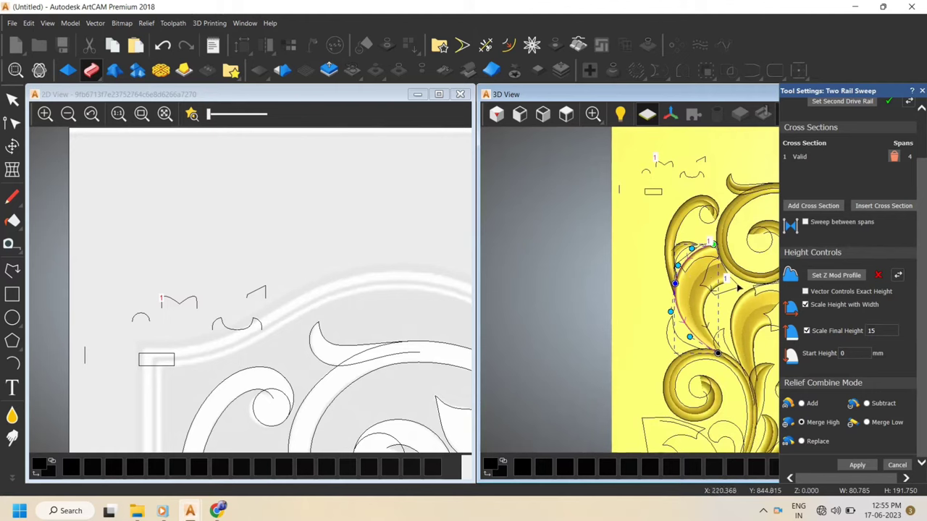
scroll(738, 349, up, 5)
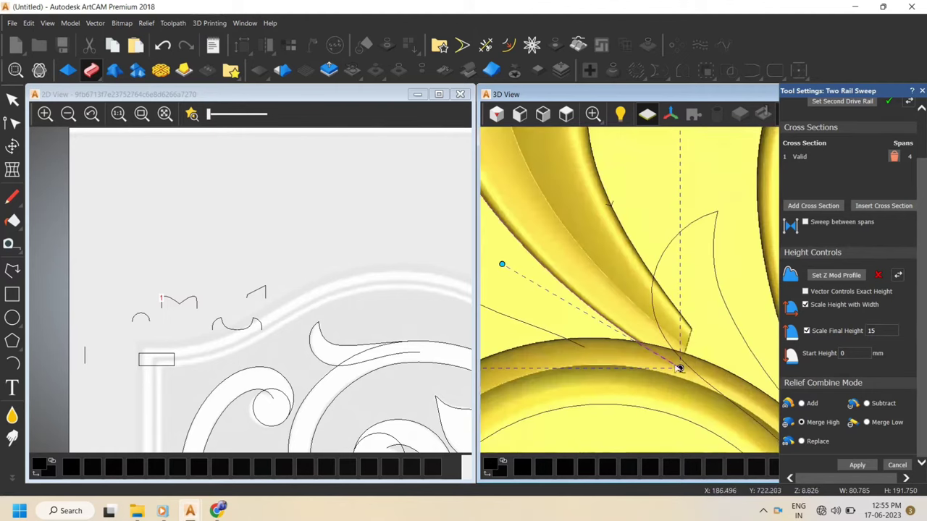
scroll(667, 333, down, 2)
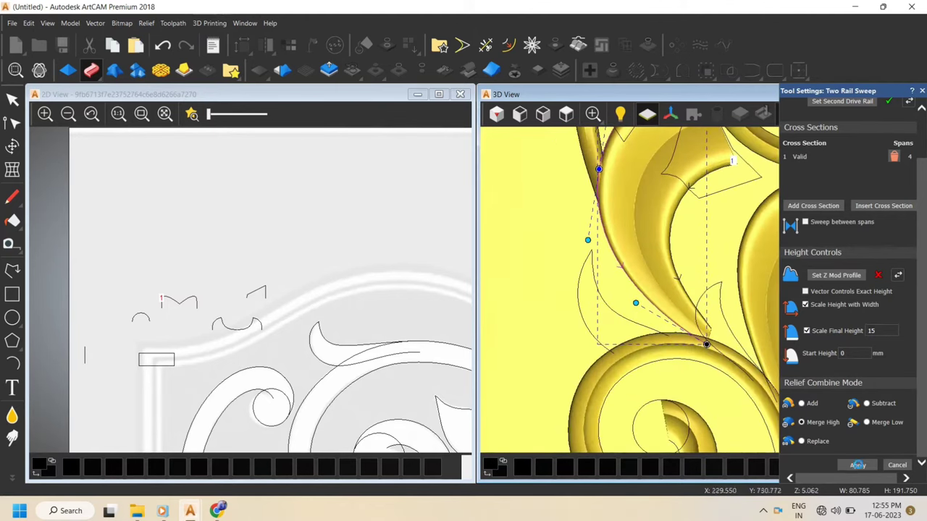
click(857, 465)
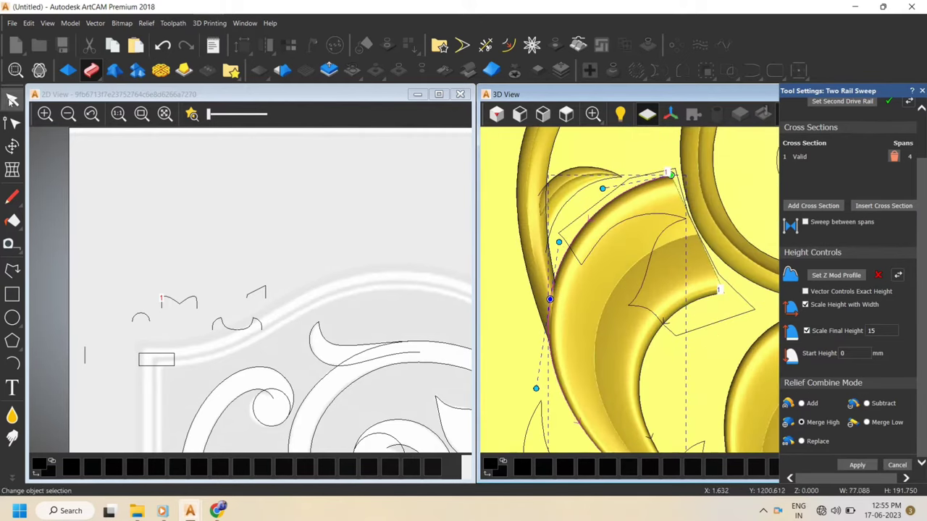
Trim the large leaf's tip by clearing the relief inside the closed outline drawn around it
click(12, 100)
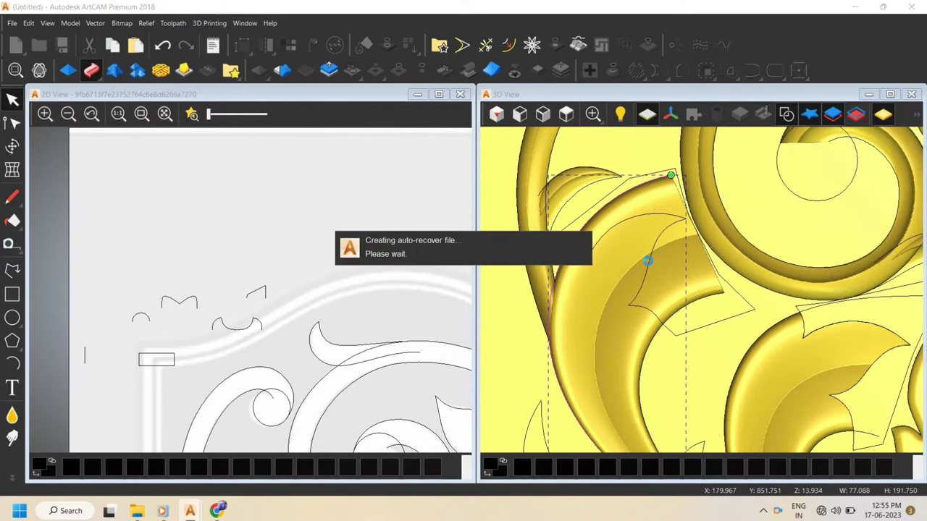
click(647, 261)
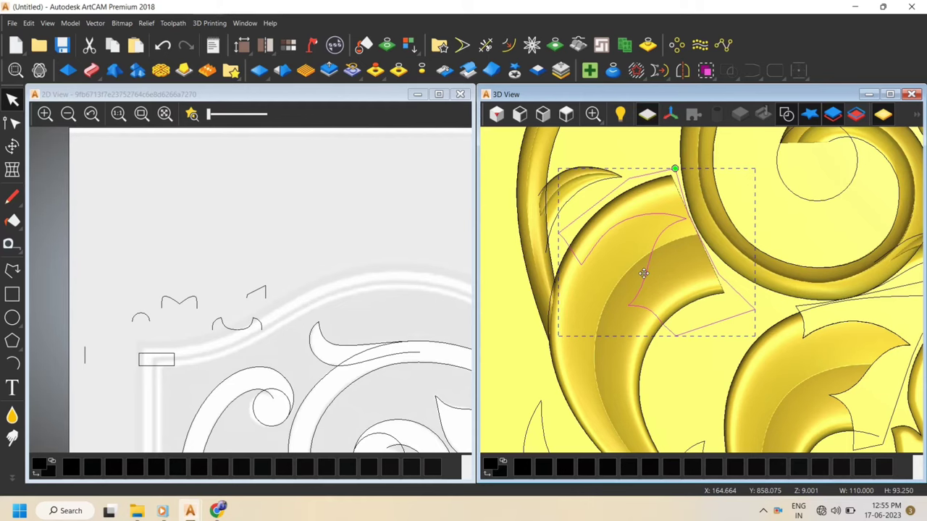
click(399, 71)
scroll(707, 348, down, 4)
click(529, 301)
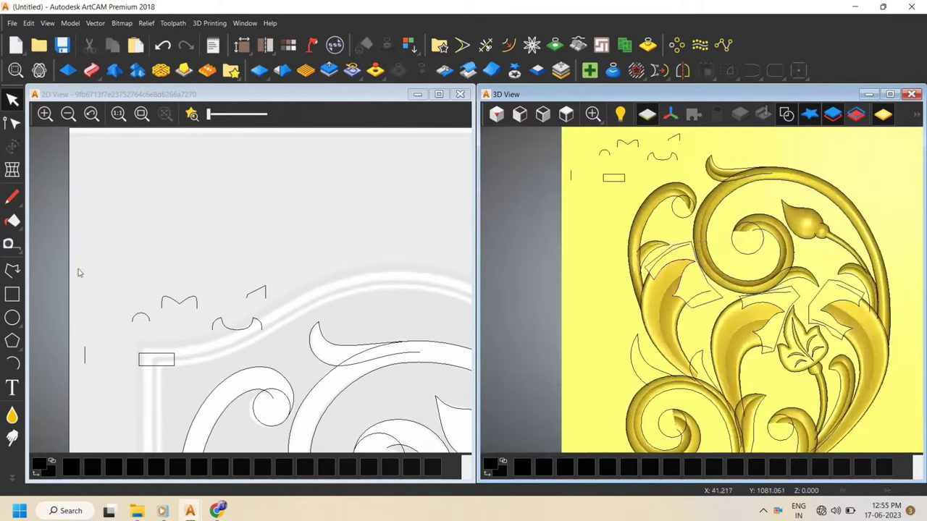
click(12, 271)
key(Escape)
Start a Two Rail Sweep on the small leaf between the two large leaves, using the left half of the double-horned profile as cross section
scroll(621, 282, up, 6)
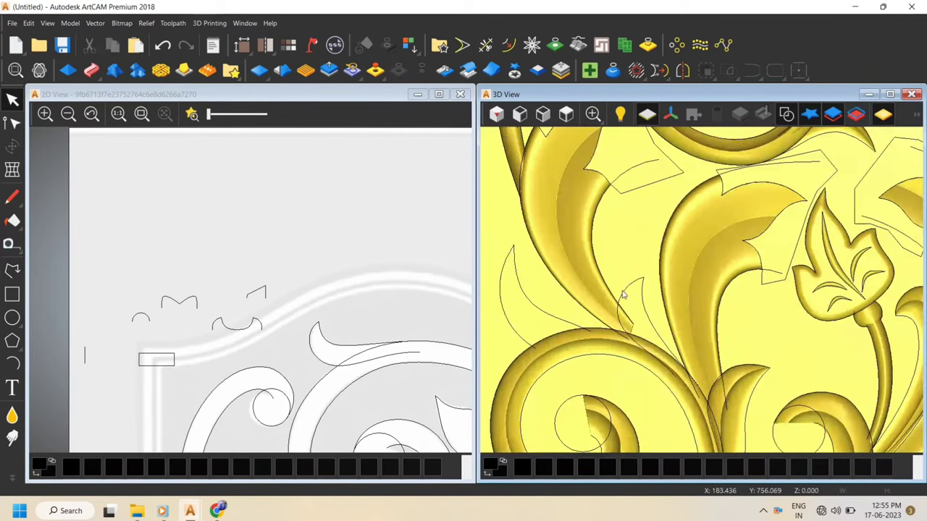
click(645, 310)
click(90, 70)
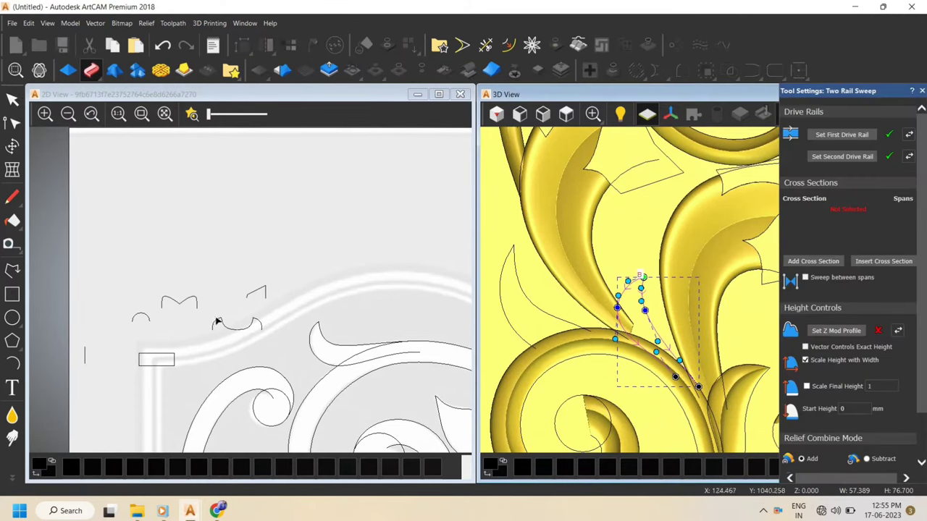
click(218, 321)
click(839, 263)
Set the small leaf's sweep to Merge High with a final height of 15, apply it, and view it tilted
scroll(818, 406, down, 3)
click(823, 422)
click(826, 331)
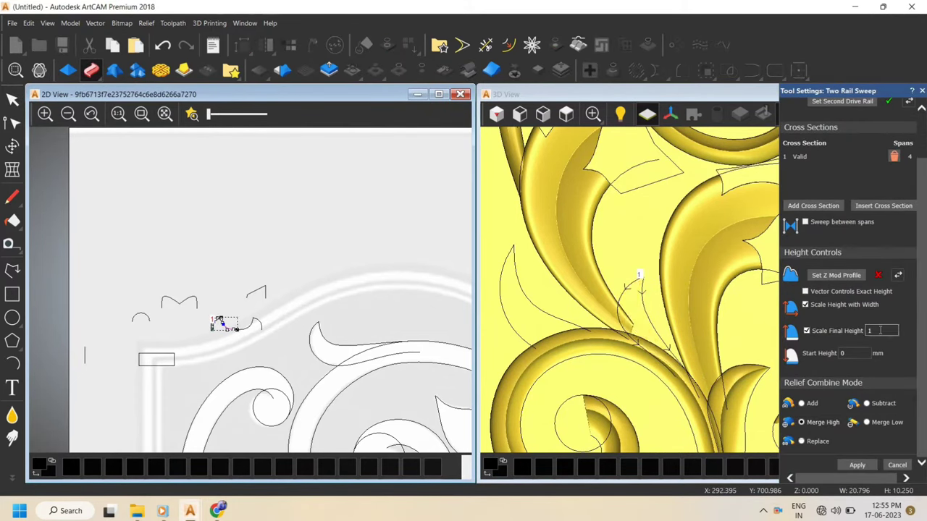
text(5)
click(858, 465)
scroll(657, 359, up, 5)
drag(679, 415, 588, 308)
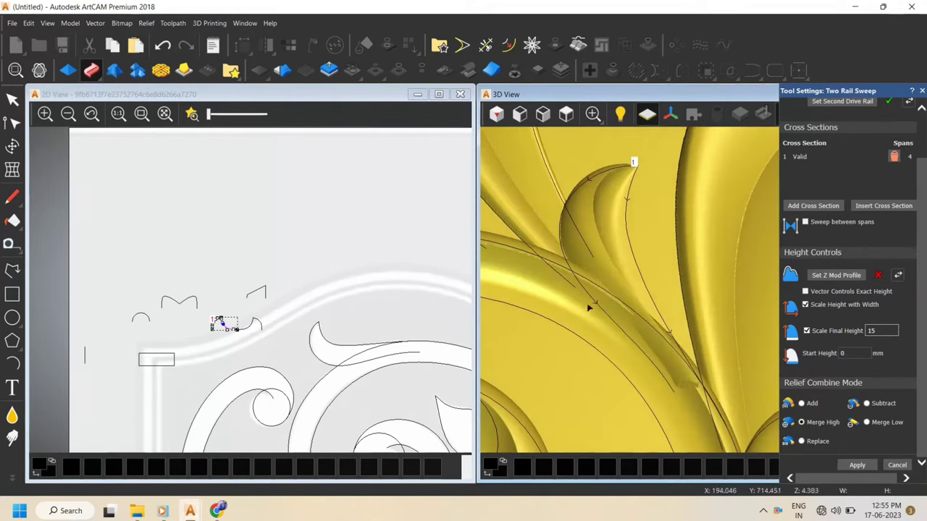
Set the slanted line as the small leaf's Z modulation profile, undo the previous sweep, and apply it again
click(261, 292)
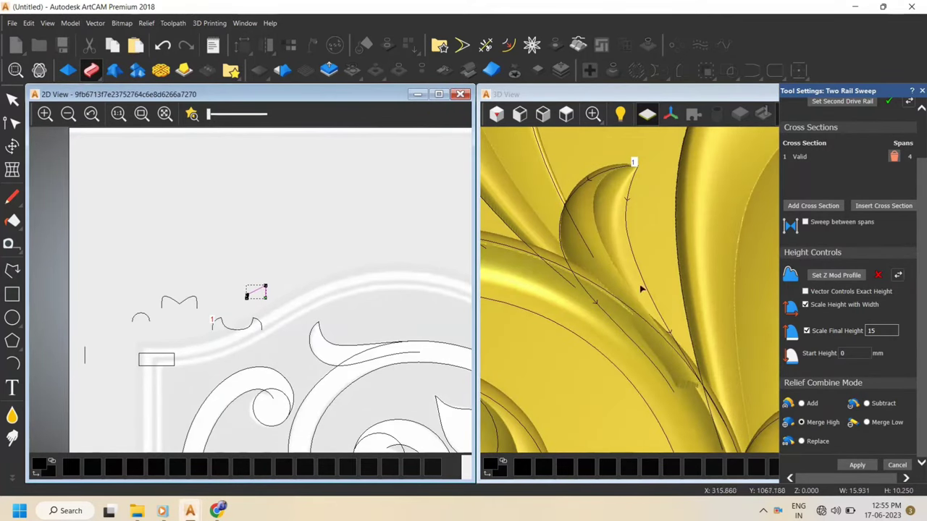
click(836, 276)
key(ctrl+z)
key(ctrl+z)
drag(699, 367, 731, 416)
click(857, 465)
Set the two edges of the pointed leaf on the big spiral's outer side as drive rails and apply the sweep
scroll(608, 201, down, 5)
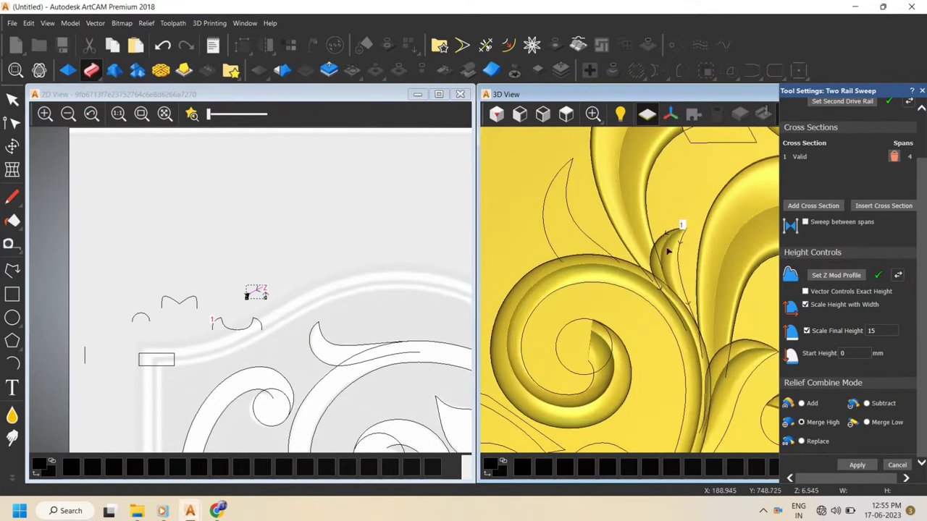
click(544, 221)
shift+click(572, 219)
scroll(875, 213, up, 3)
click(842, 135)
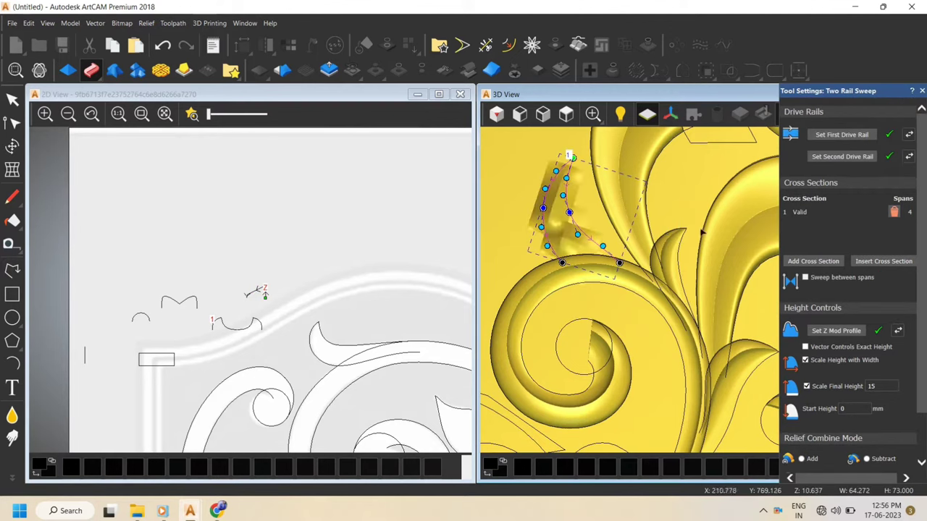
drag(596, 248, 762, 335)
scroll(840, 347, down, 3)
click(859, 465)
Set the two edge curves of the hooked leaf below the big spiral as the drive rails
scroll(713, 303, down, 5)
scroll(689, 304, up, 5)
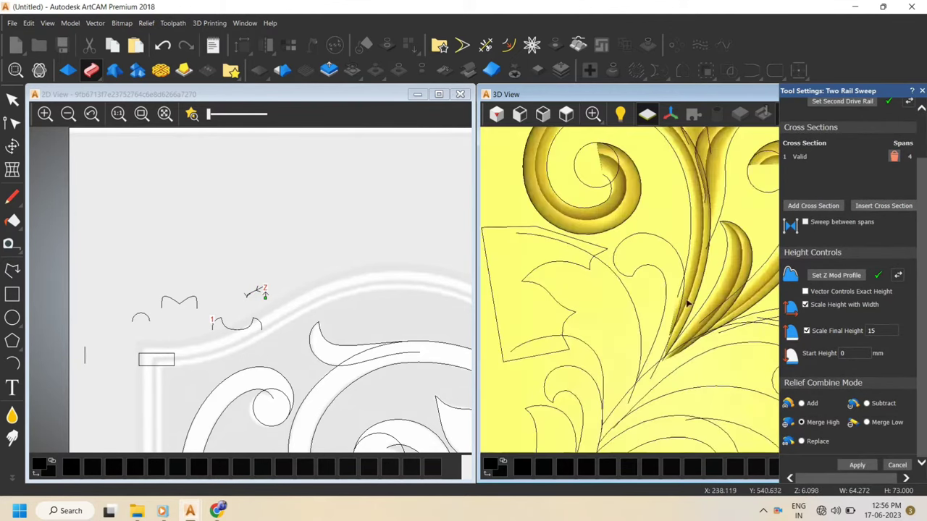
click(652, 267)
shift+click(660, 237)
scroll(684, 294, down, 5)
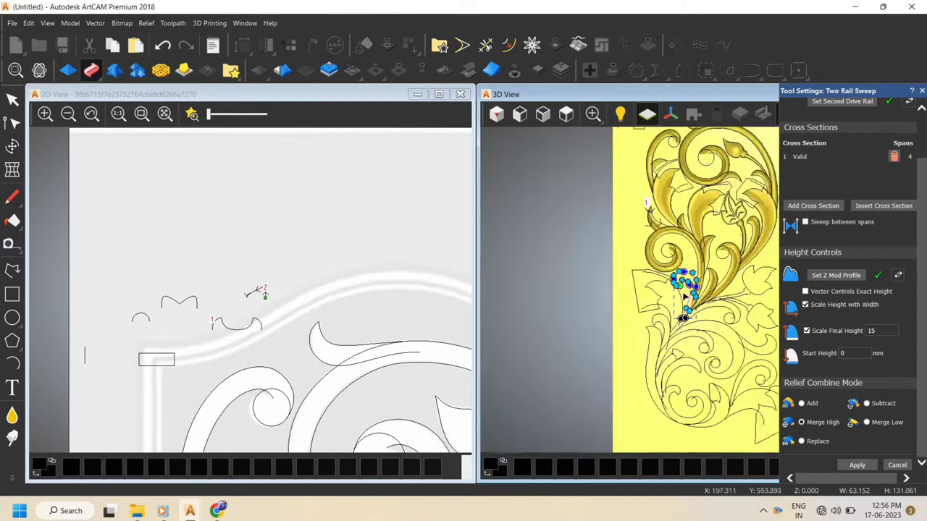
scroll(679, 330, down, 2)
scroll(738, 317, up, 3)
scroll(852, 179, up, 2)
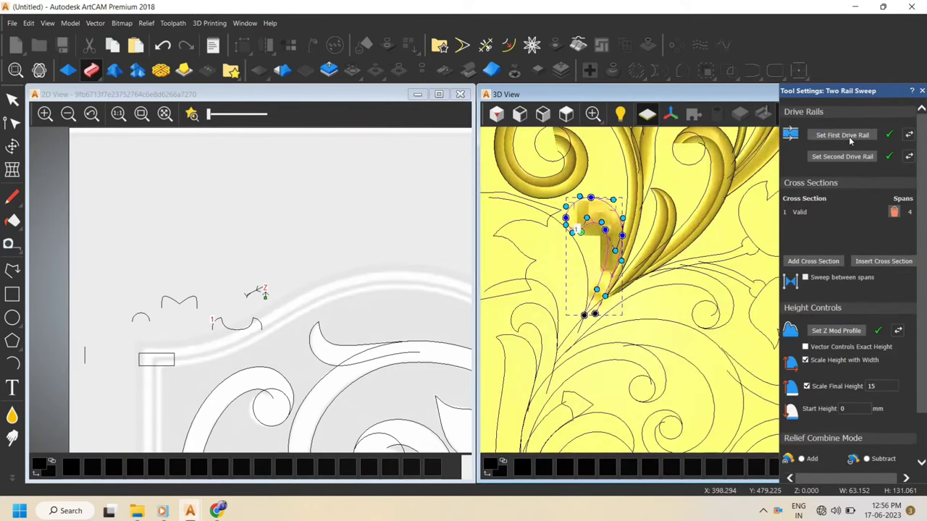
scroll(717, 286, up, 1)
Replace the hooked leaf's cross section with the right half of the double-horned profile and check the preview tilted and from above
click(895, 212)
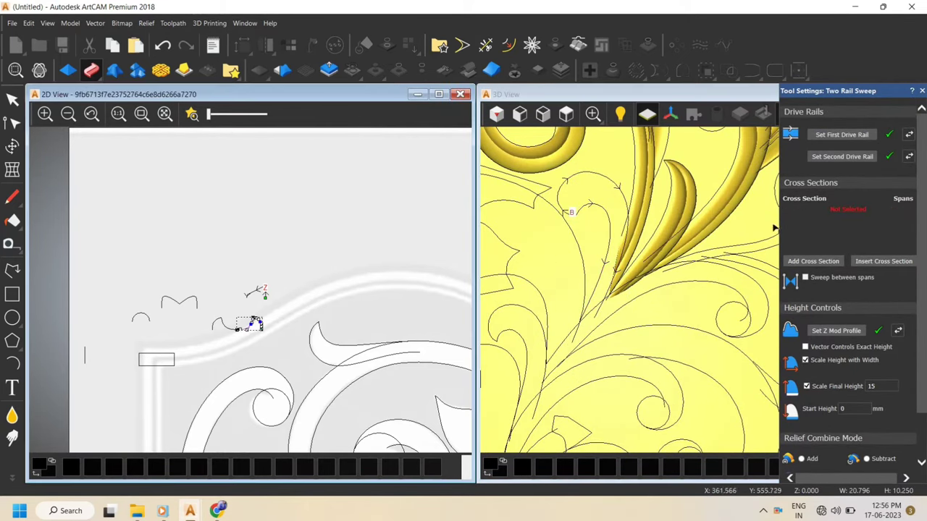
scroll(595, 326, up, 5)
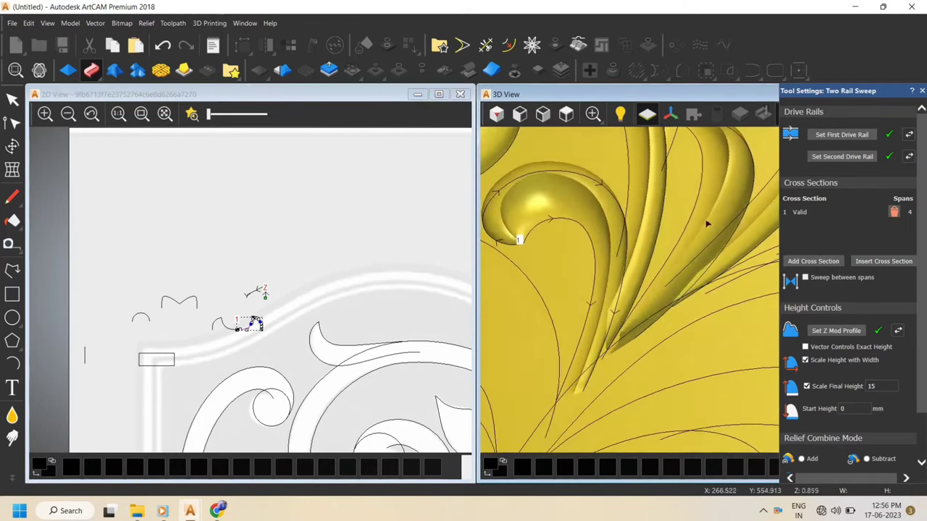
drag(595, 325, 517, 170)
click(567, 114)
scroll(648, 315, up, 6)
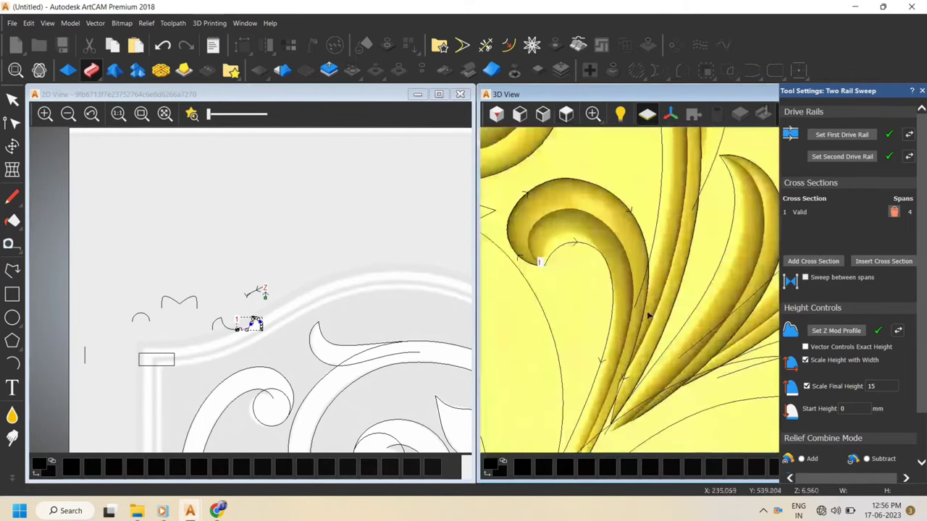
Reshape the hooked leaf's outer edge by moving its curve nodes and handles outward along the upper bend and the lower side
click(643, 232)
scroll(618, 413, down, 1)
scroll(617, 421, up, 1)
drag(640, 376, 657, 379)
drag(681, 288, 688, 286)
drag(683, 224, 688, 215)
middle_drag(665, 135, 682, 193)
drag(677, 192, 676, 189)
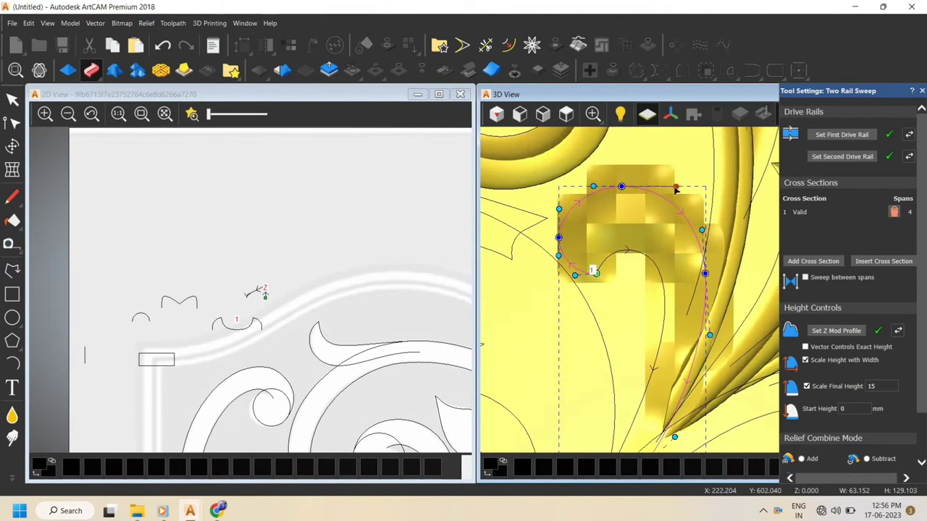
scroll(703, 289, down, 3)
scroll(710, 352, up, 3)
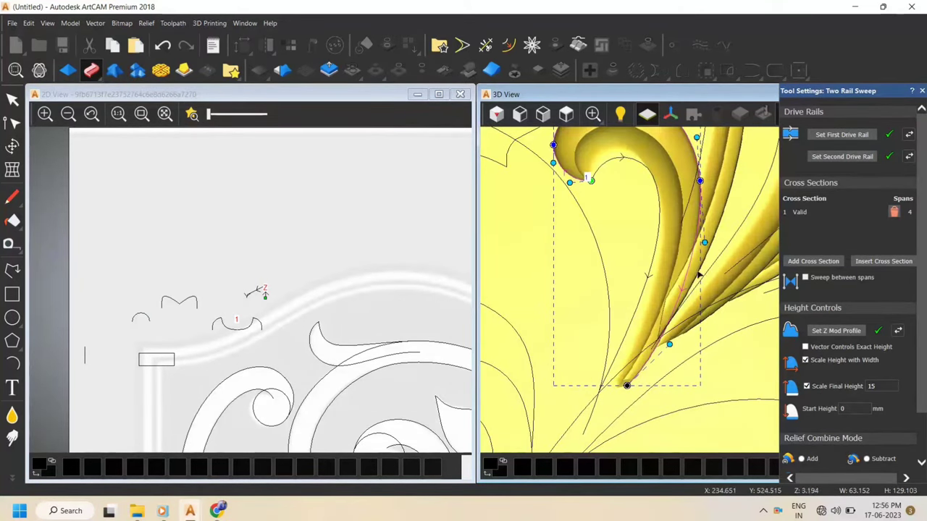
Reposition the lower end node and handle of the hooked leaf's outer edge, checking the preview tilted and from above
drag(627, 385, 638, 373)
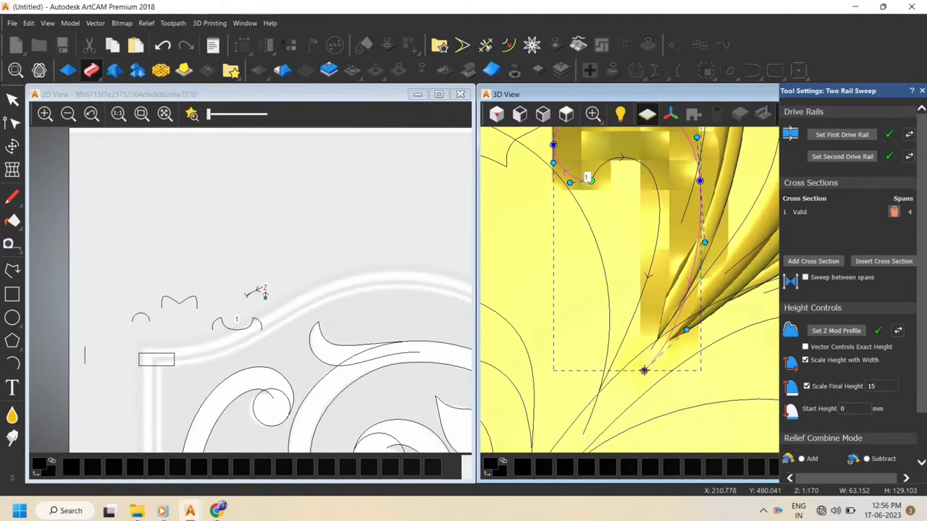
drag(686, 330, 672, 317)
middle_drag(714, 311, 725, 153)
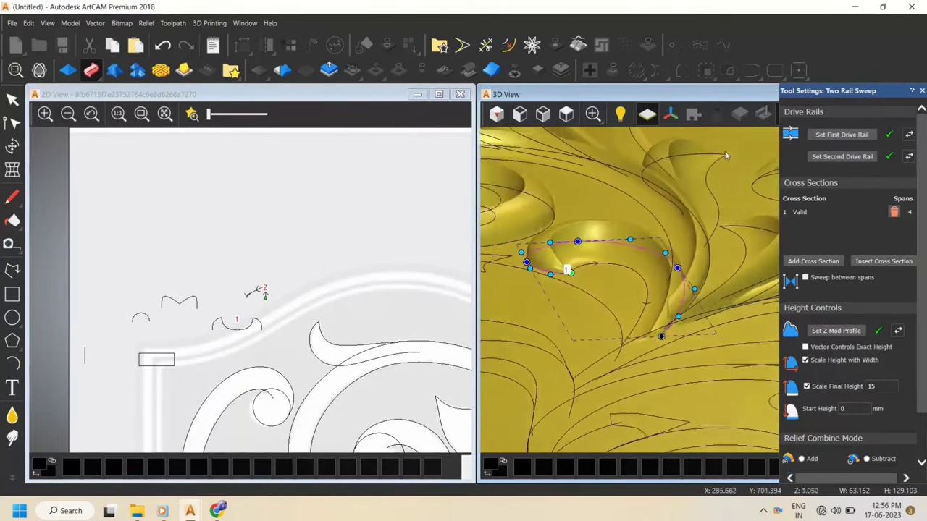
drag(727, 155, 674, 402)
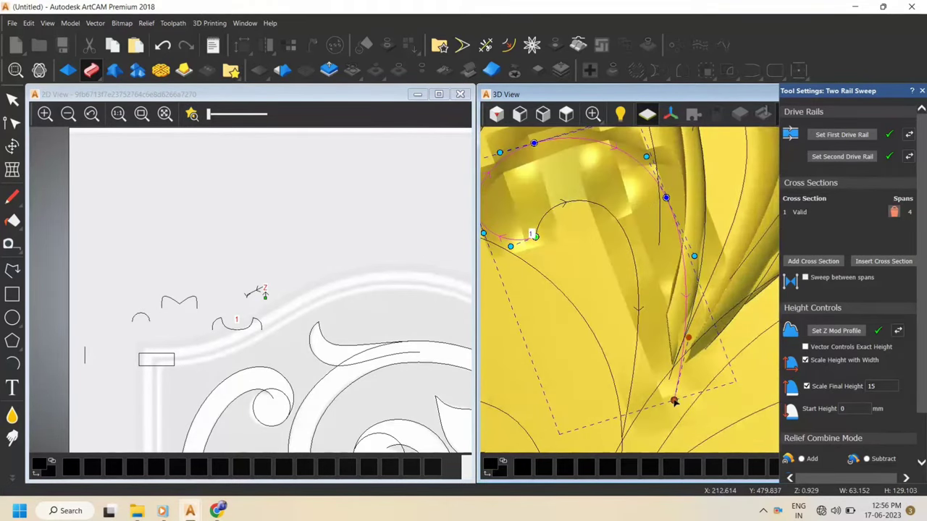
drag(673, 324, 674, 384)
click(567, 113)
scroll(699, 344, up, 3)
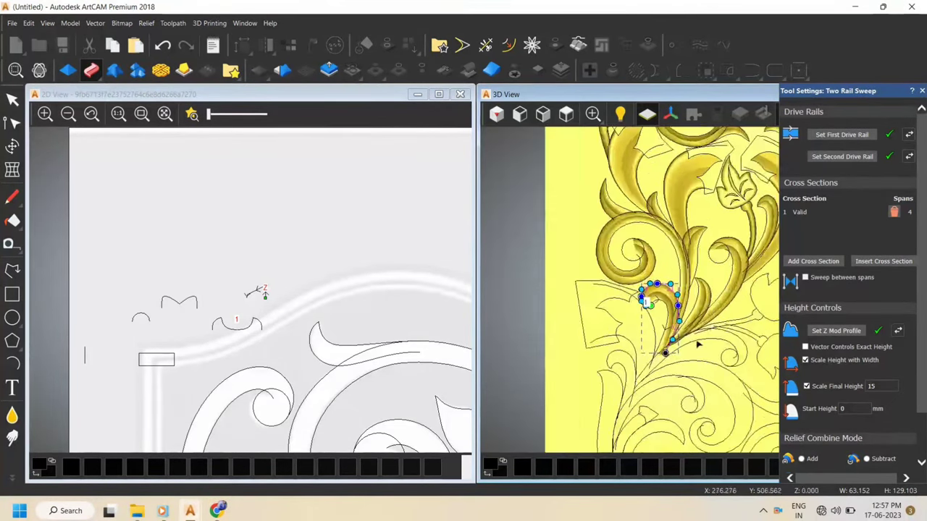
Adjust the lower curvature of the hooked leaf's inner edge and apply the sweep
scroll(698, 345, up, 4)
click(608, 371)
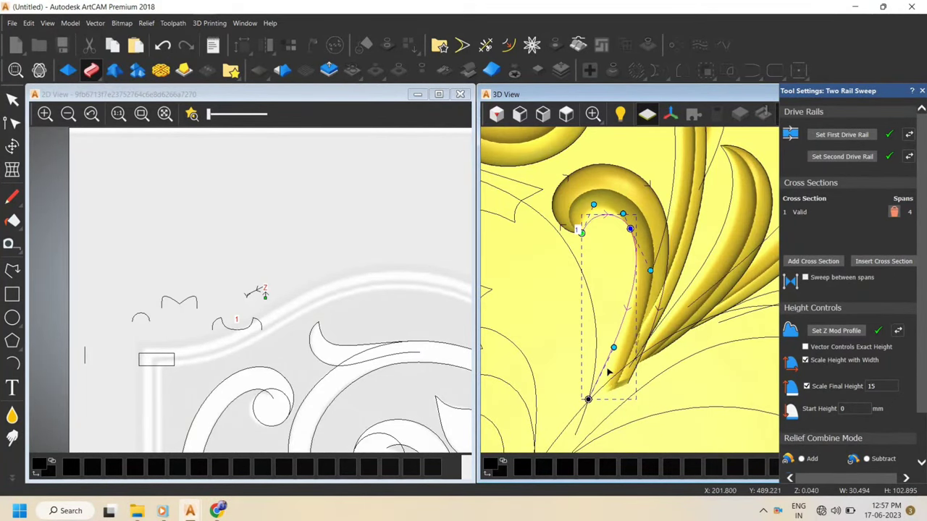
drag(615, 349, 607, 360)
click(628, 228)
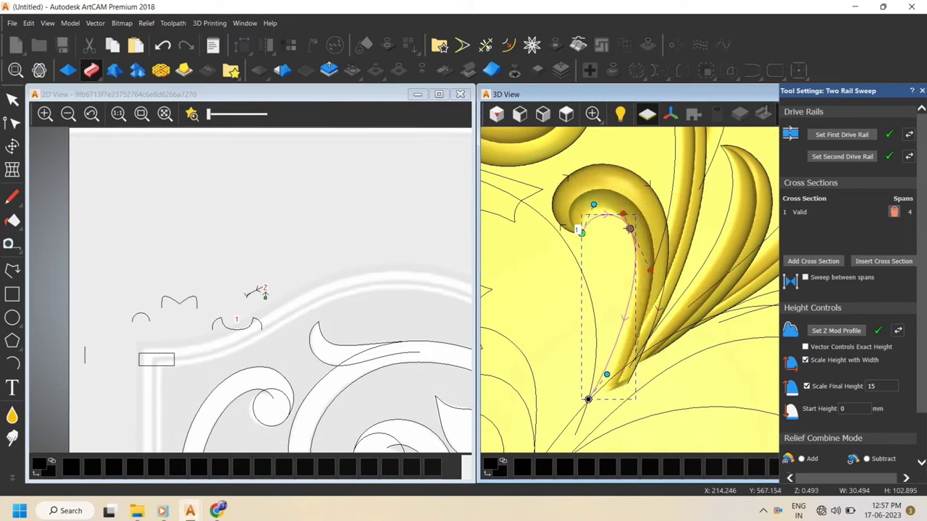
middle_drag(693, 298, 711, 256)
scroll(858, 443, down, 2)
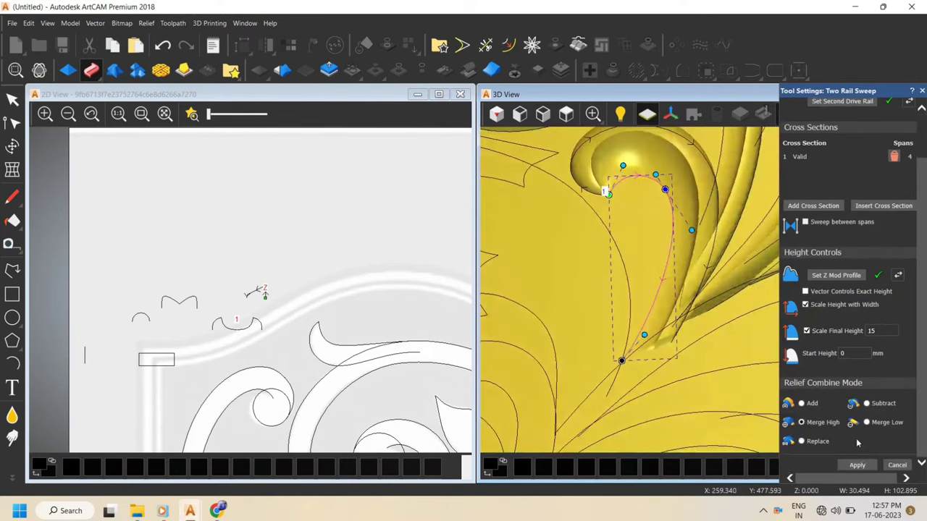
scroll(681, 293, down, 5)
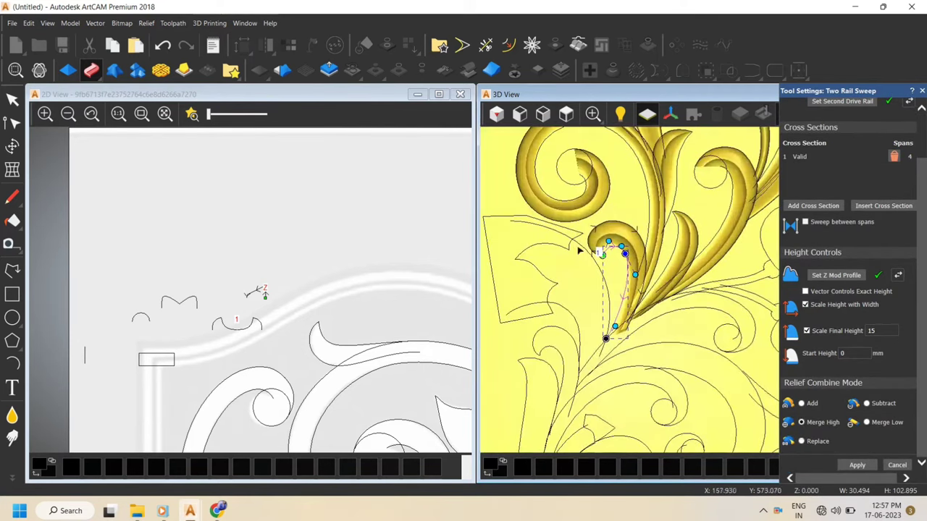
Try a sweep along the two edges of the curled leaf below, using Replace mode without Scale Height with Width
scroll(690, 297, up, 3)
click(724, 310)
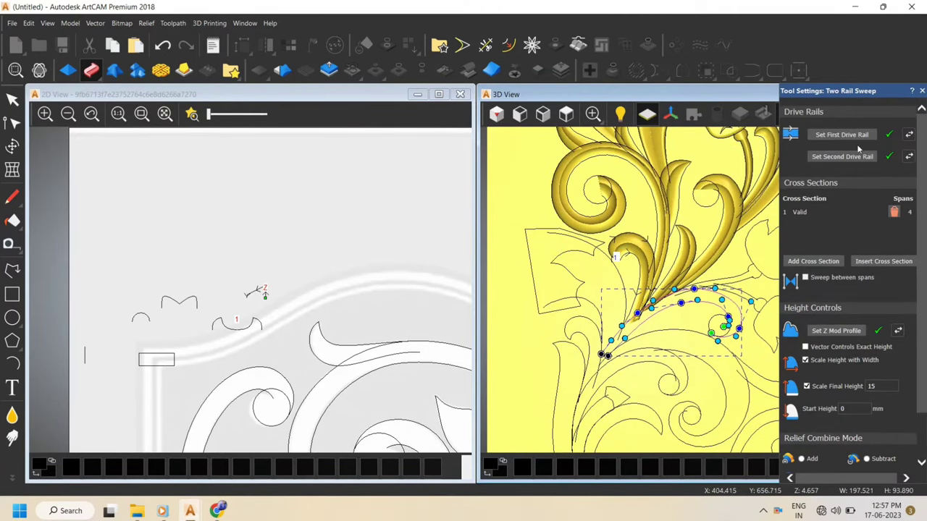
scroll(651, 255, up, 4)
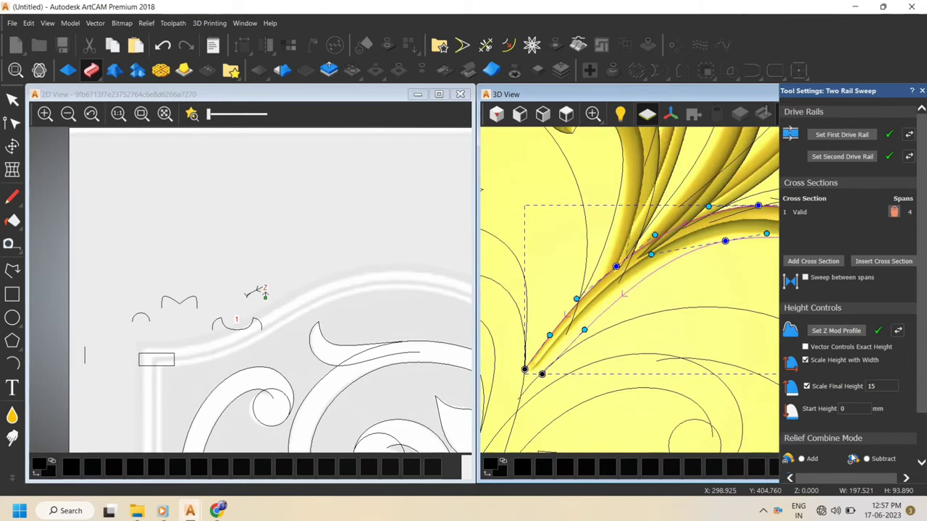
scroll(820, 427, down, 3)
click(820, 441)
drag(537, 342, 651, 299)
scroll(651, 299, up, 2)
click(848, 307)
Examine the curled leaf's Replace sweep tilted and from above, leave the sweep tool and undo
drag(650, 265, 777, 372)
scroll(704, 295, down, 3)
scroll(698, 293, up, 3)
click(566, 113)
scroll(684, 304, up, 6)
drag(601, 333, 733, 325)
scroll(733, 325, down, 3)
click(566, 114)
scroll(678, 347, up, 6)
scroll(676, 352, up, 3)
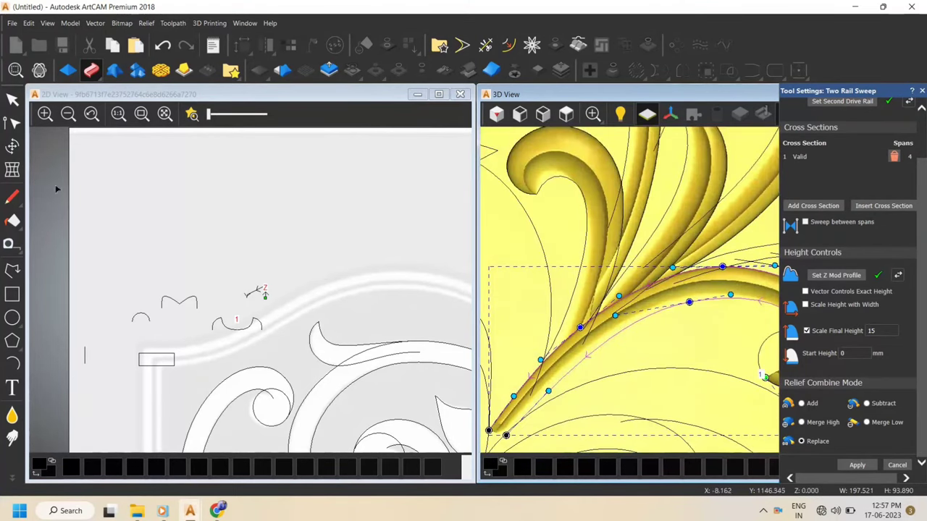
click(12, 100)
key(ctrl+z)
Select both edges of the curled leaf and start a new Two Rail Sweep with them as drive rails
click(691, 335)
click(704, 301)
shift+click(711, 267)
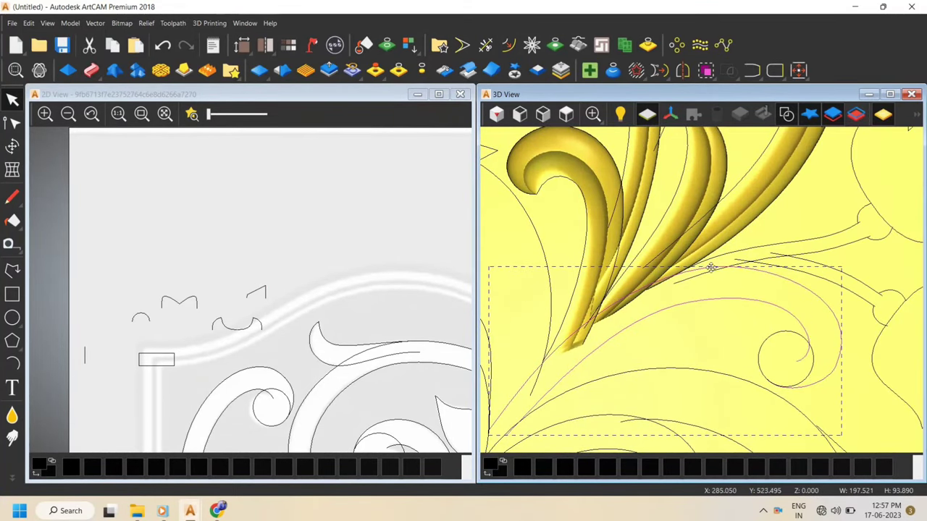
click(92, 71)
scroll(697, 324, down, 7)
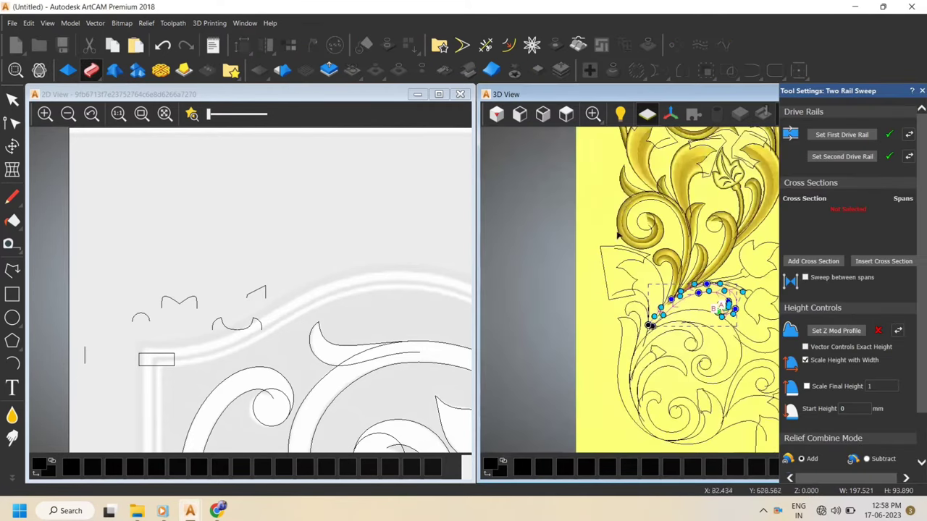
scroll(681, 182, up, 2)
Add the right half of the double-horned profile as the curled leaf's cross section
click(217, 323)
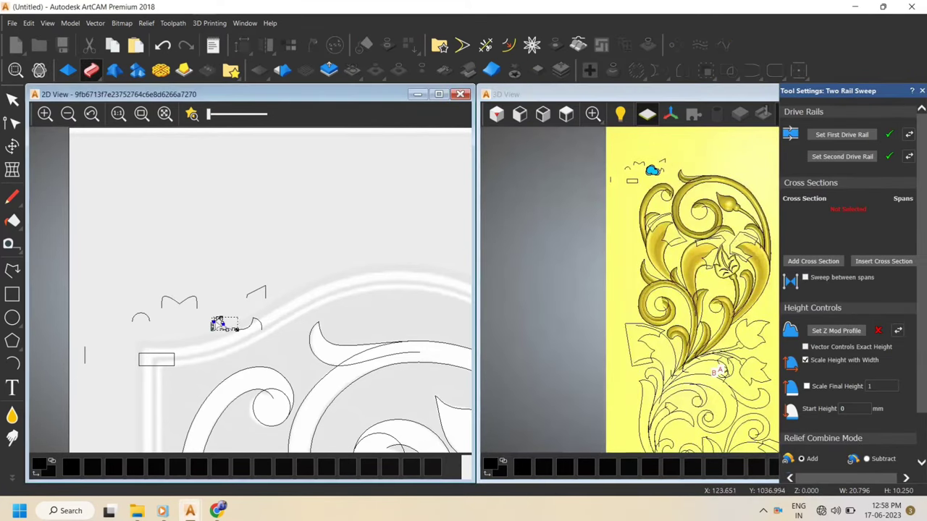
click(795, 263)
scroll(714, 371, up, 3)
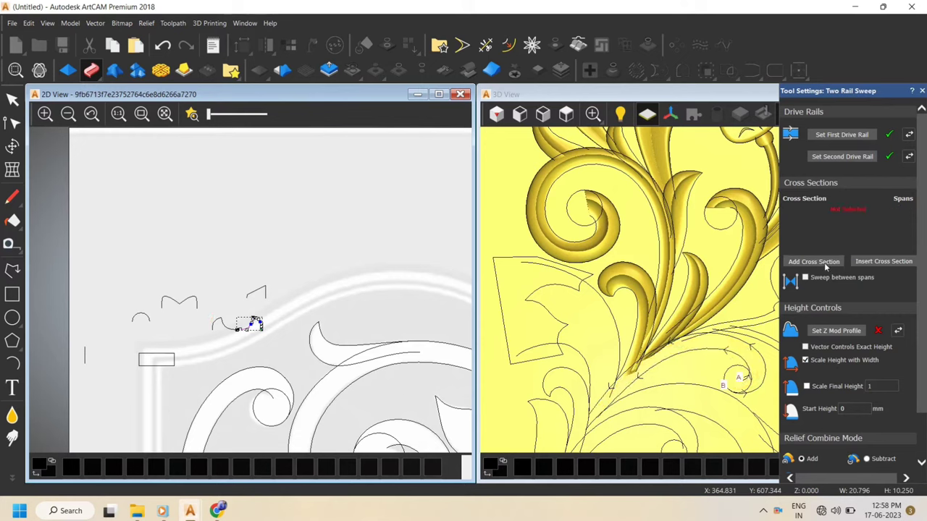
scroll(724, 379, up, 5)
scroll(834, 429, down, 2)
Set the curled leaf's combine mode to Merge High and its scaled final height to 15, and apply the sweep
click(833, 426)
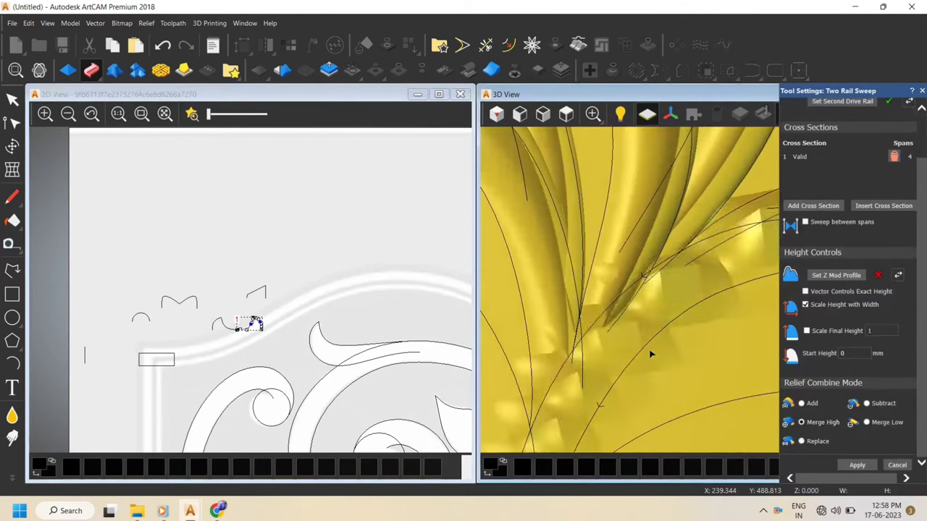
click(830, 331)
click(892, 331)
text(5)
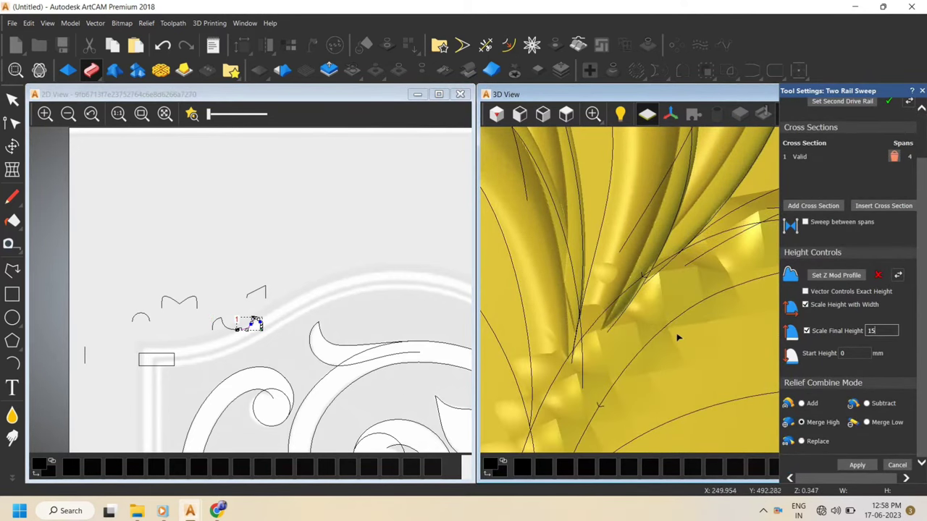
drag(677, 337, 728, 307)
scroll(728, 307, down, 4)
click(869, 467)
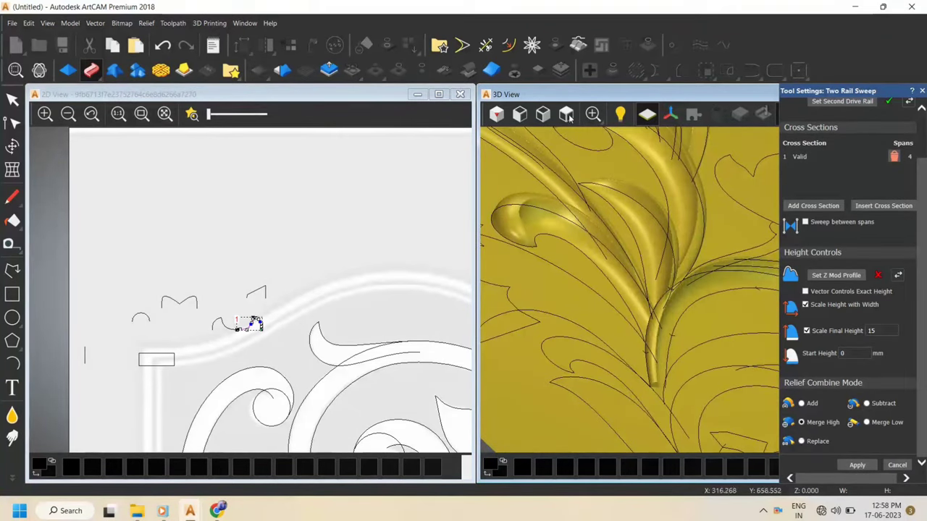
Set the two edges of the large spiral below the curled leaf as the drive rails
scroll(699, 285, up, 4)
click(699, 285)
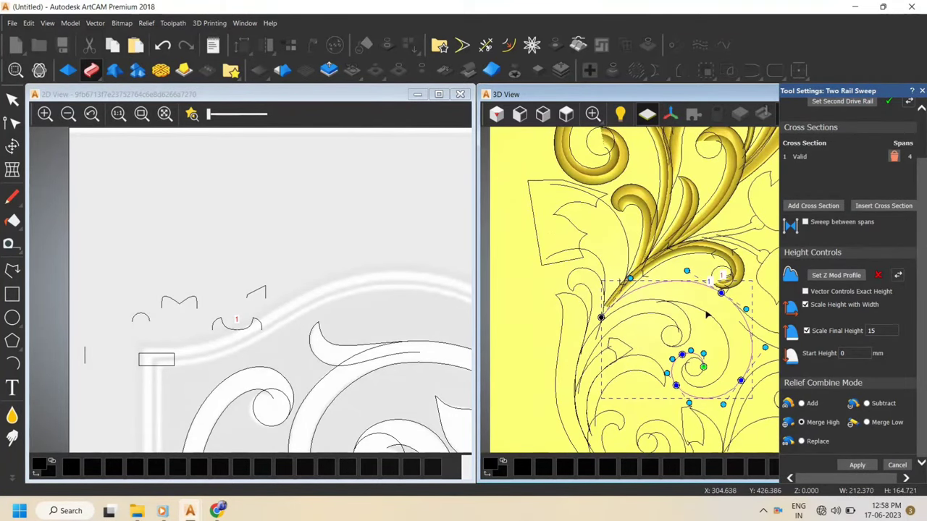
shift+click(707, 314)
scroll(838, 137, up, 3)
click(840, 133)
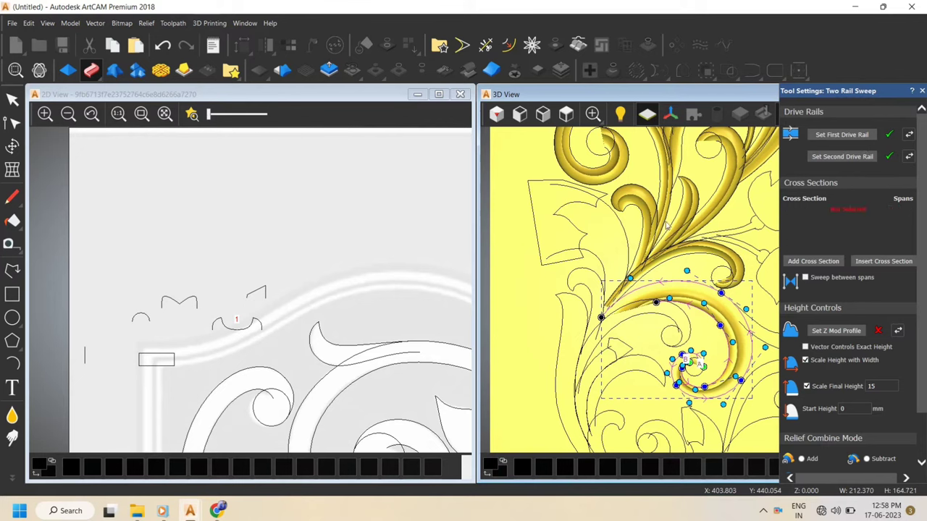
Use the left half of the double-horned profile as the large spiral's cross section and turn off Scale Height with Width
click(250, 330)
click(813, 261)
scroll(723, 336, down, 3)
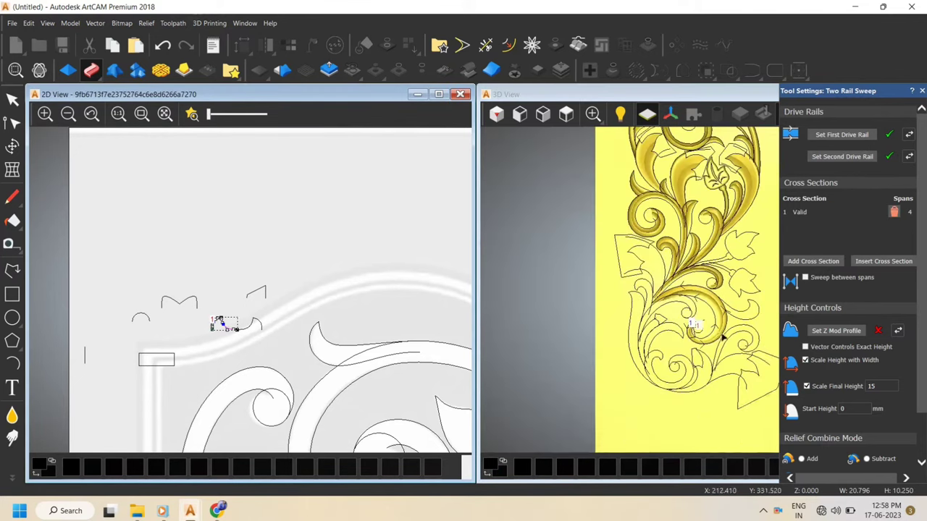
scroll(723, 337, up, 3)
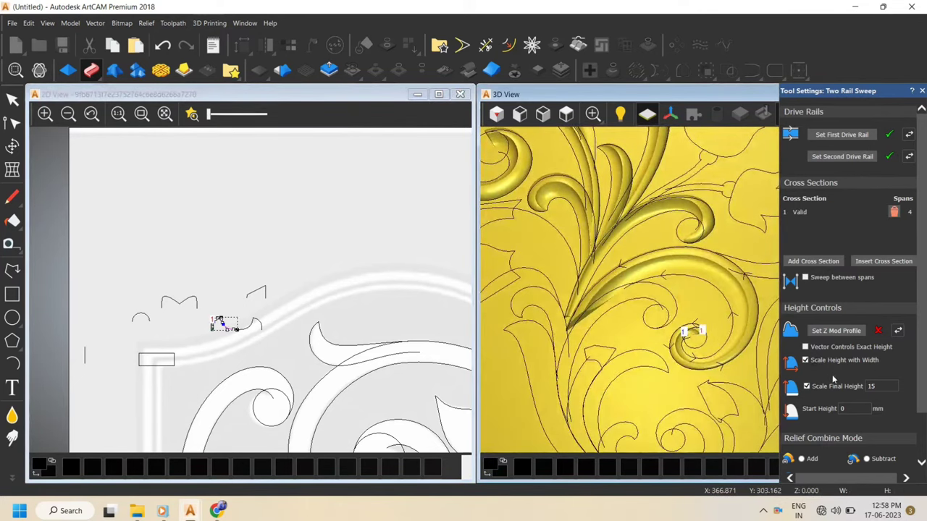
click(828, 362)
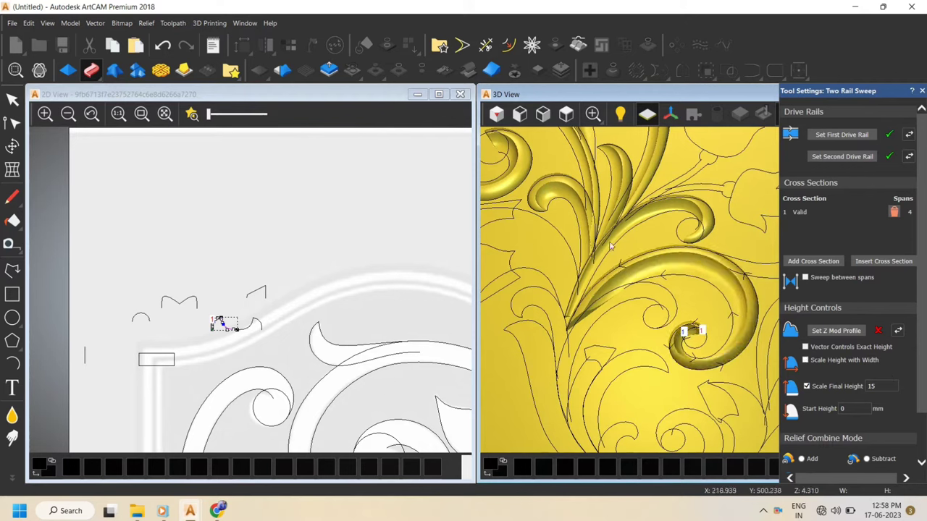
Set the slanted line as the large spiral's Z modulation profile and view the preview edge-on
click(261, 292)
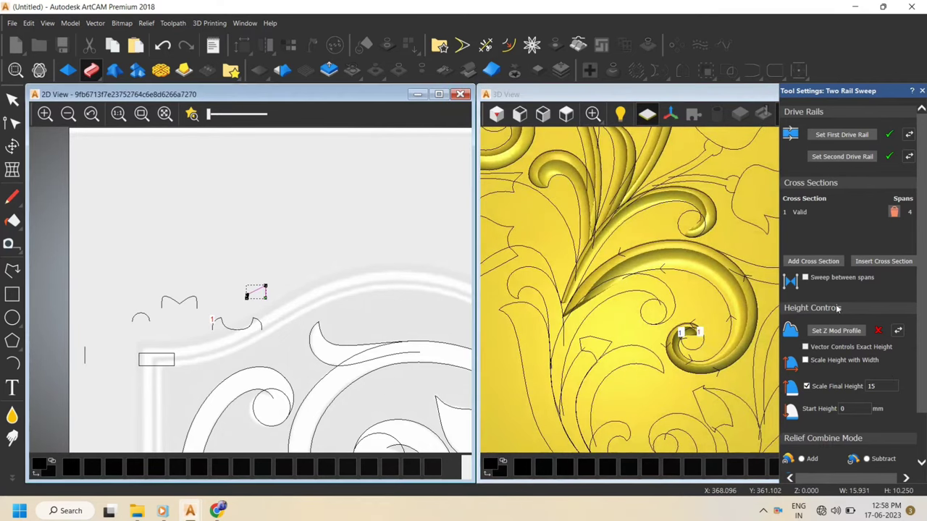
click(837, 331)
scroll(597, 300, up, 3)
drag(735, 271, 692, 311)
Raise the low end of the slanted Z modulation profile and align it vertically above the profile's base point
click(247, 292)
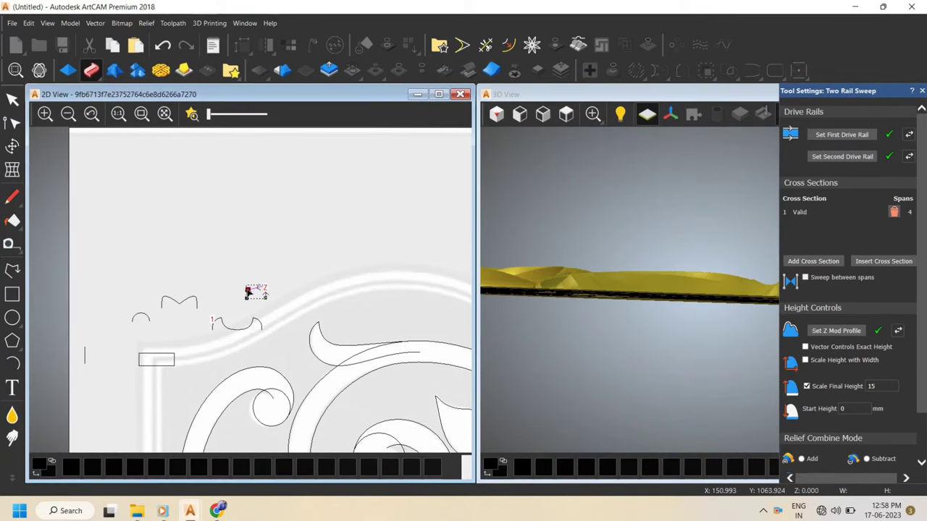
drag(682, 263, 651, 377)
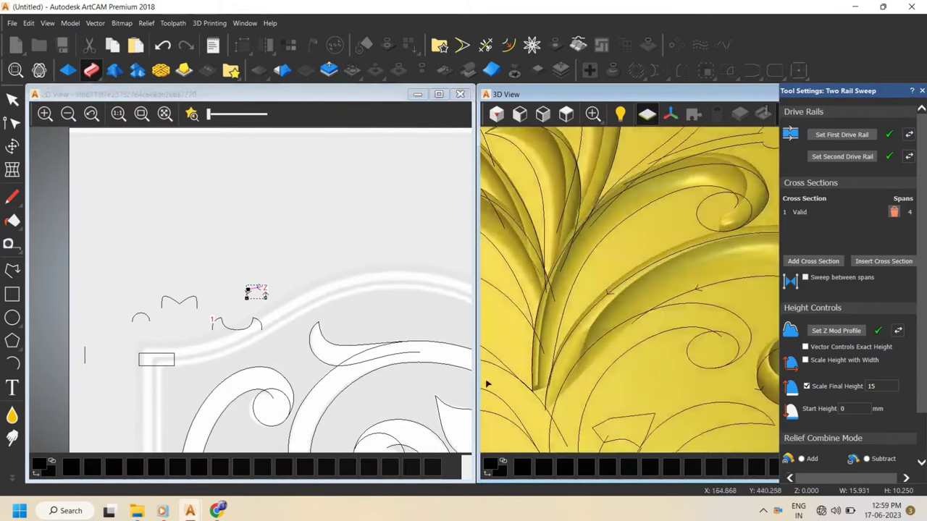
scroll(248, 290, up, 5)
scroll(233, 296, up, 3)
drag(236, 253, 50, 220)
Check the large spiral's tail and curl in the tilted preview, apply the sweep and view it from above
scroll(581, 298, down, 5)
scroll(569, 326, up, 5)
drag(699, 341, 668, 364)
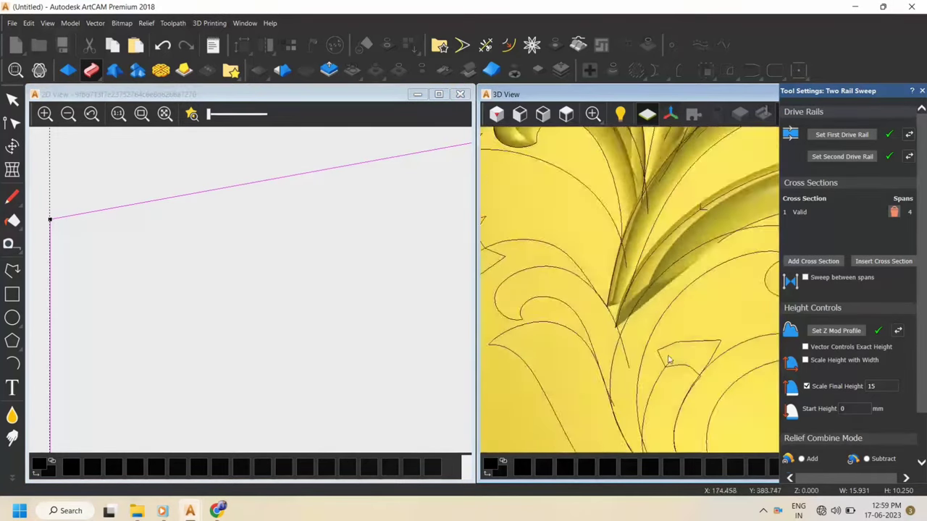
scroll(745, 276, down, 5)
scroll(749, 277, up, 5)
scroll(858, 449, down, 3)
click(862, 467)
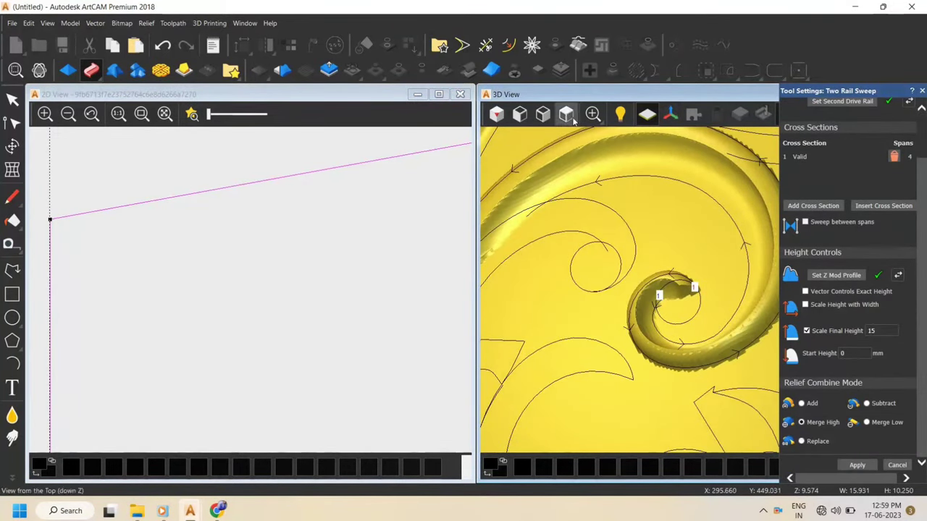
click(567, 115)
scroll(694, 390, up, 3)
scroll(686, 394, up, 5)
Set the two edge curves of the smaller curl inside the large spiral as the drive rails
click(630, 312)
click(673, 258)
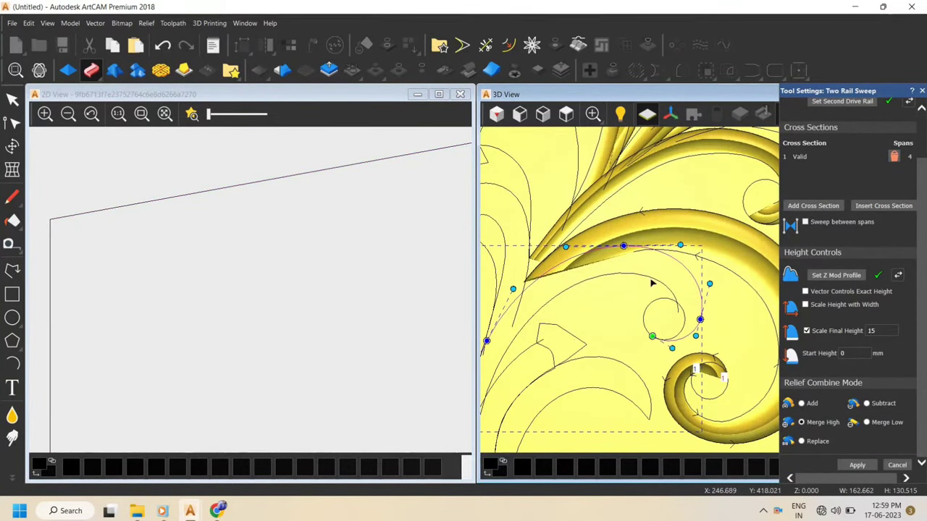
shift+click(654, 281)
scroll(695, 291, down, 3)
scroll(861, 275, up, 1)
scroll(861, 275, up, 1)
click(842, 135)
Turn on Scale Height with Width for the smaller curl and check its preview tilted and from above
scroll(606, 371, up, 3)
mouse_move(629, 392)
mouse_down()
mouse_move(734, 199)
mouse_move(631, 384)
mouse_up()
click(821, 362)
drag(555, 311, 691, 317)
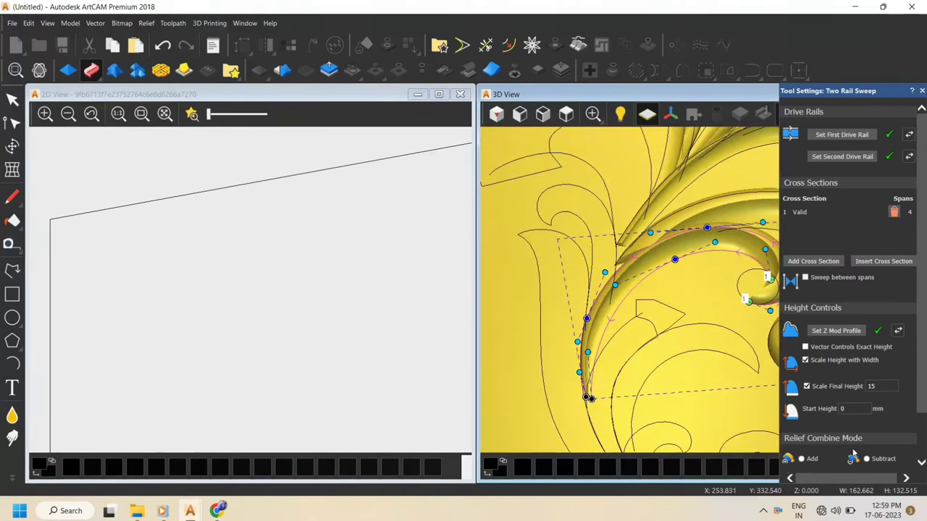
scroll(854, 454, down, 2)
click(566, 114)
scroll(661, 310, up, 5)
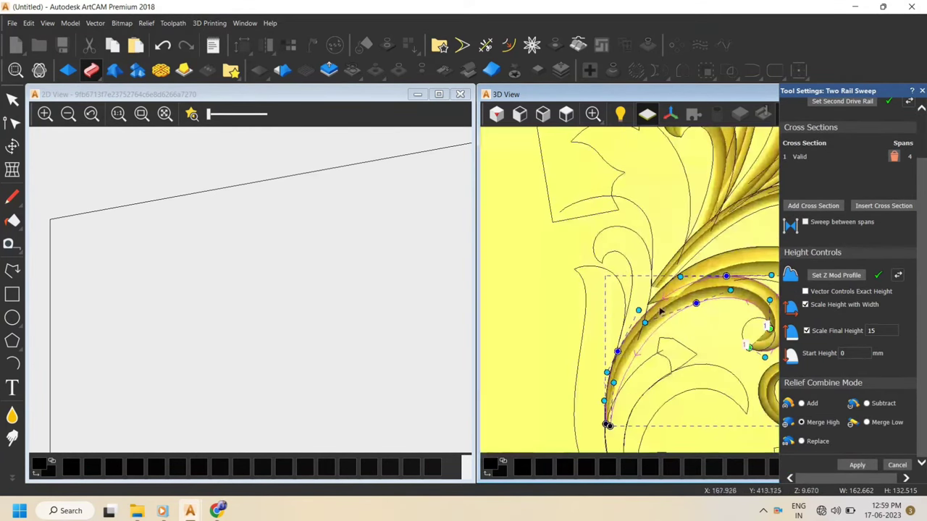
scroll(670, 310, up, 2)
scroll(681, 311, down, 2)
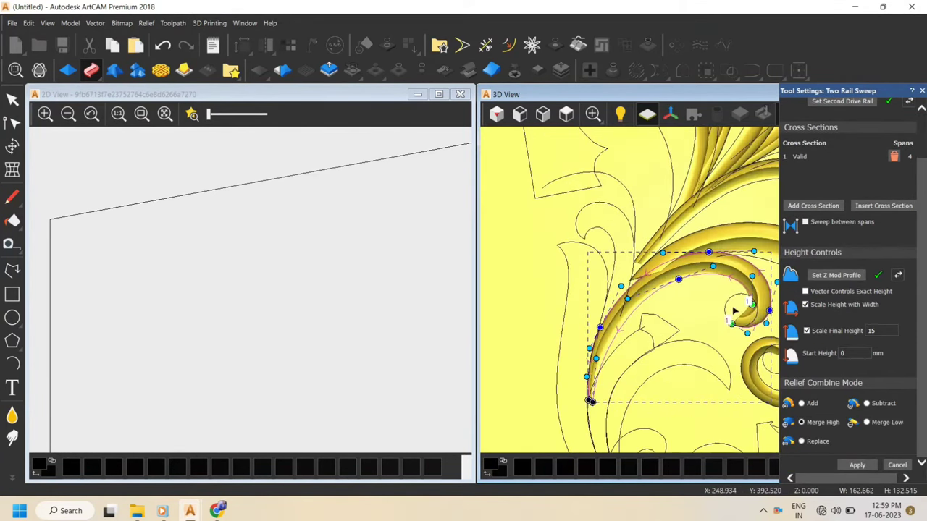
scroll(684, 257, up, 2)
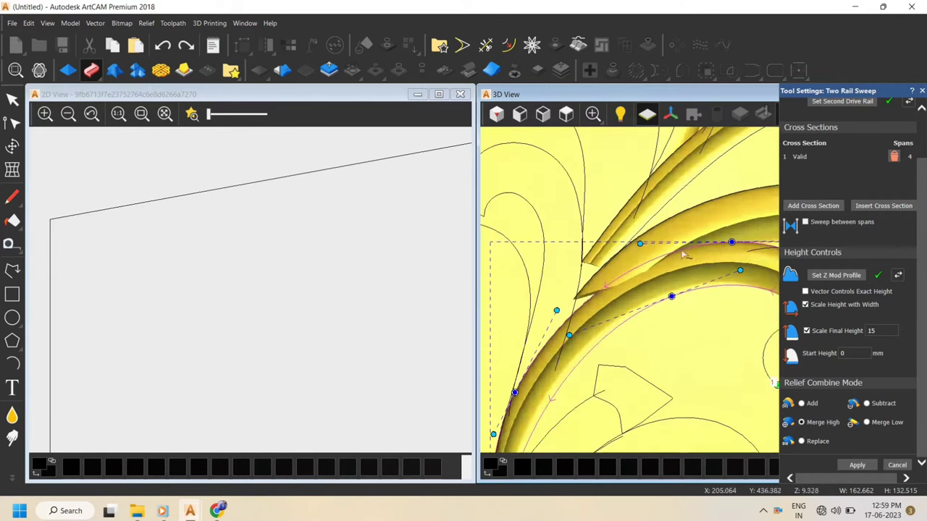
Shift the node at the top of the smaller curl's outer edge and its handle toward the stem to reshape the arch
drag(732, 243, 714, 244)
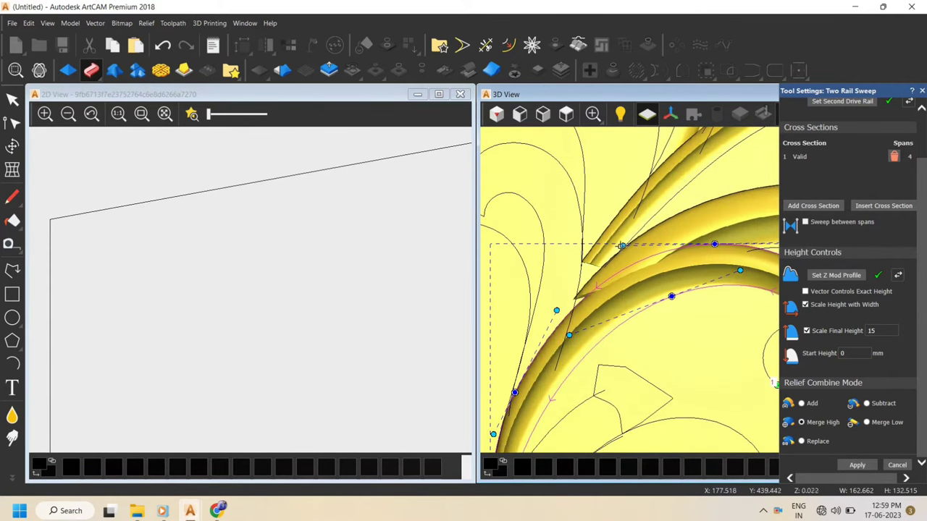
drag(622, 246, 593, 257)
scroll(714, 281, down, 4)
scroll(765, 291, up, 3)
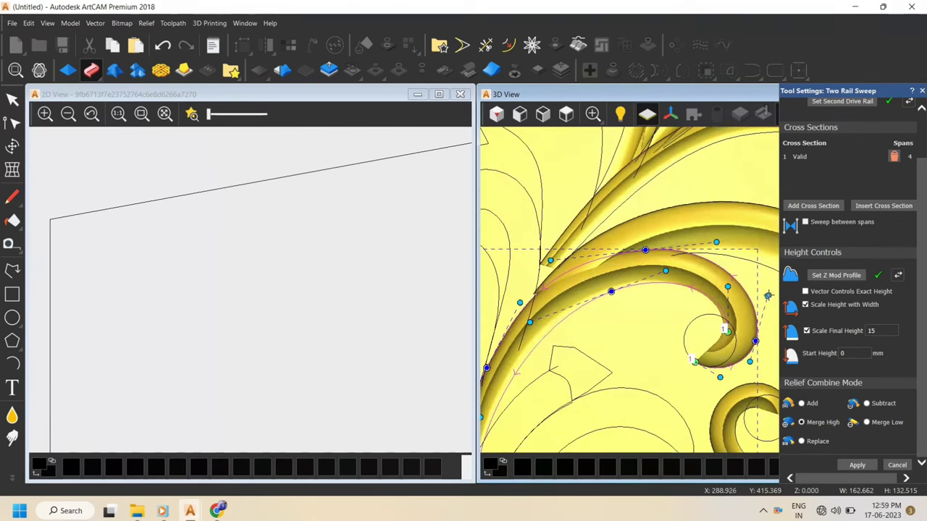
Smooth the smaller curl's outer edge by adjusting the handle beside the curl and the one along the stem
drag(768, 295, 772, 283)
scroll(545, 308, down, 4)
scroll(525, 308, up, 5)
drag(581, 311, 580, 307)
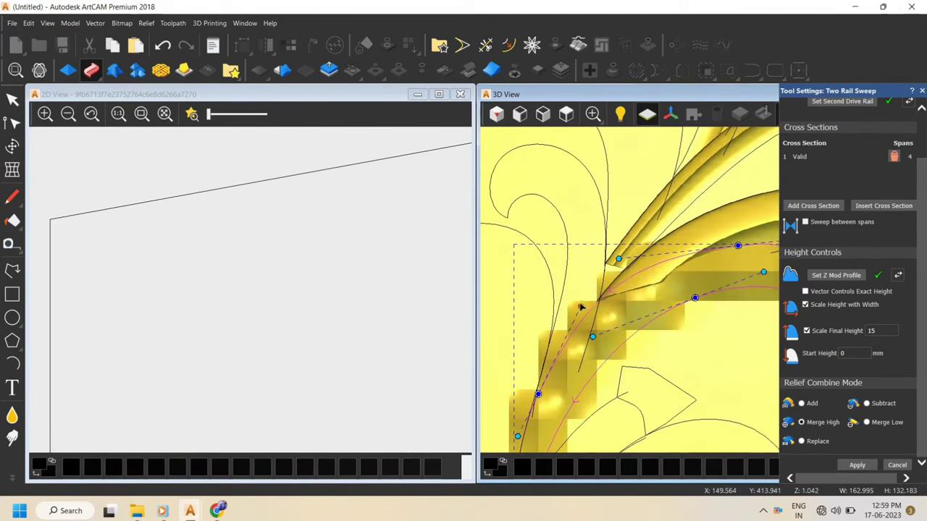
scroll(704, 289, down, 5)
scroll(728, 293, up, 2)
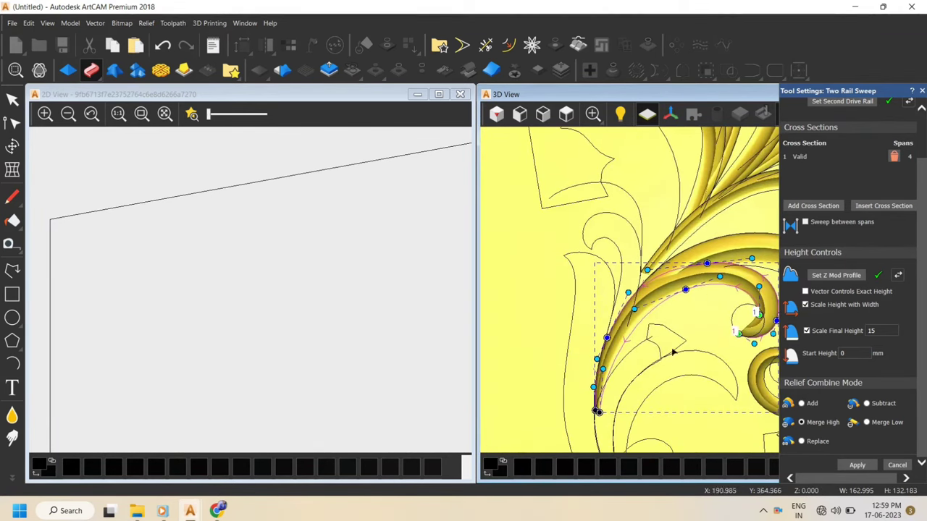
scroll(398, 285, down, 2)
scroll(263, 268, up, 2)
Try a raised and then a lowered low end on the slanted Z modulation profile, checking the curl in the tilted preview
click(255, 230)
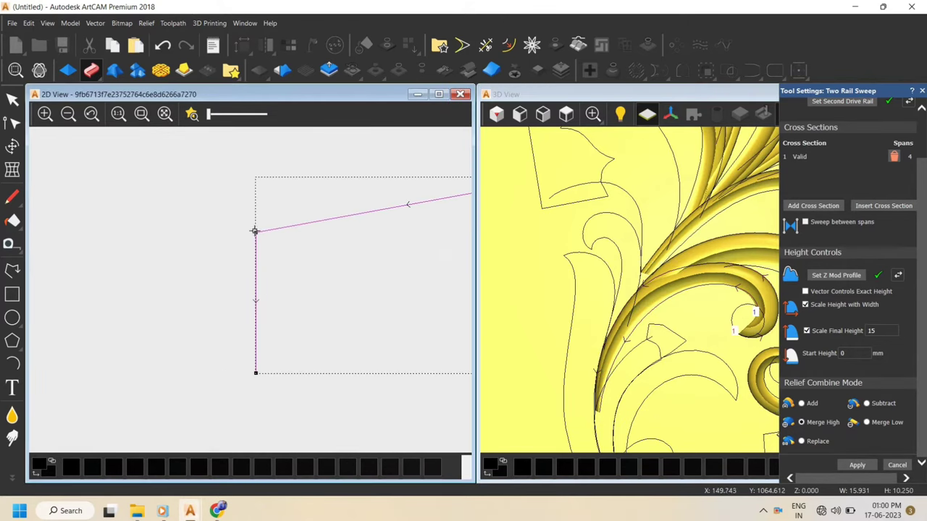
drag(257, 234, 256, 194)
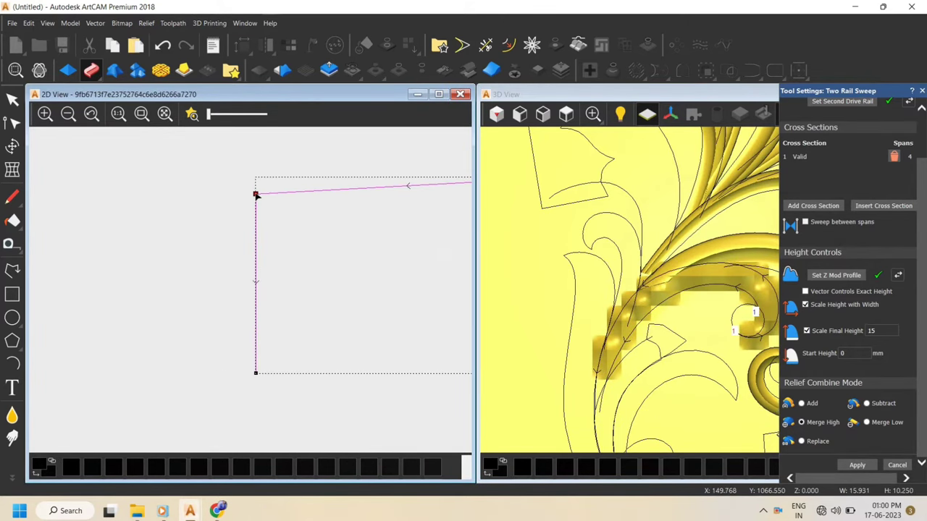
scroll(697, 306, up, 2)
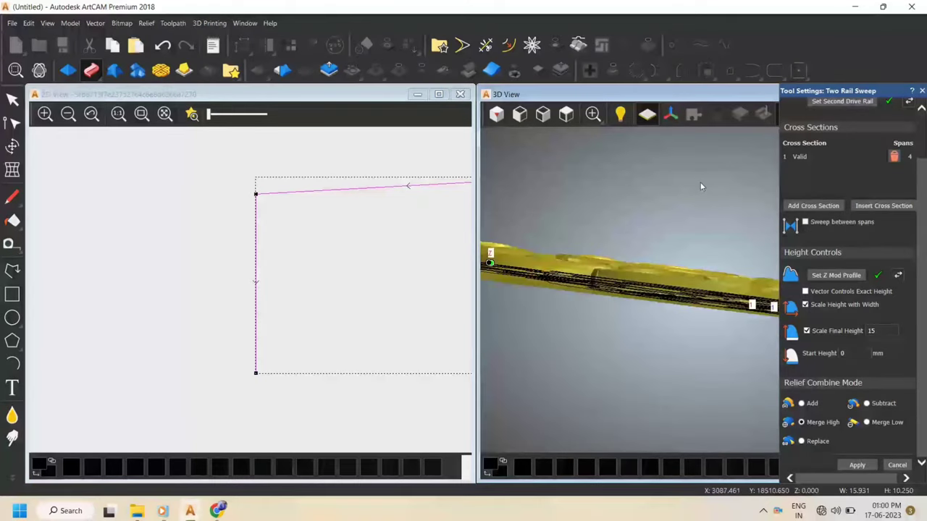
drag(256, 194, 258, 249)
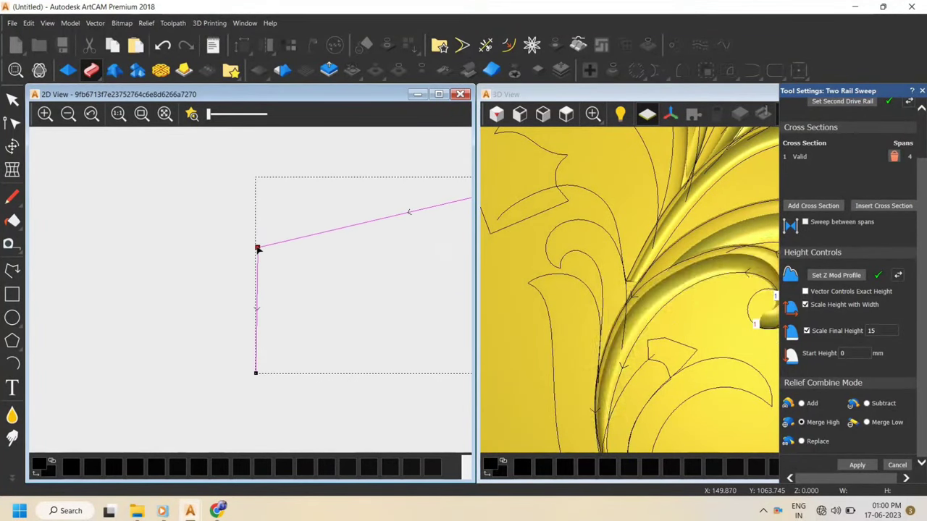
scroll(647, 381, up, 2)
drag(648, 381, 624, 355)
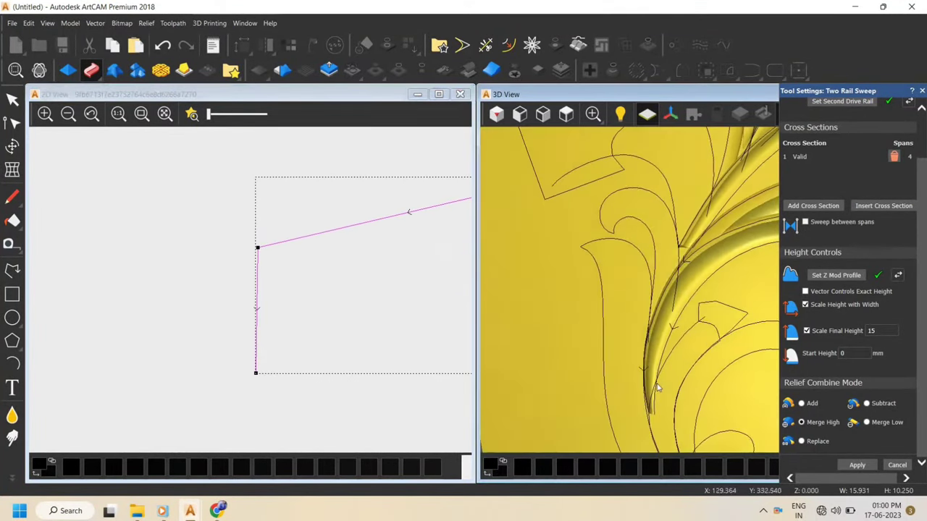
scroll(608, 337, down, 2)
Lower the low end of the slanted Z modulation profile vertically above its base point and apply the smaller curl's sweep
click(256, 251)
drag(259, 251, 256, 300)
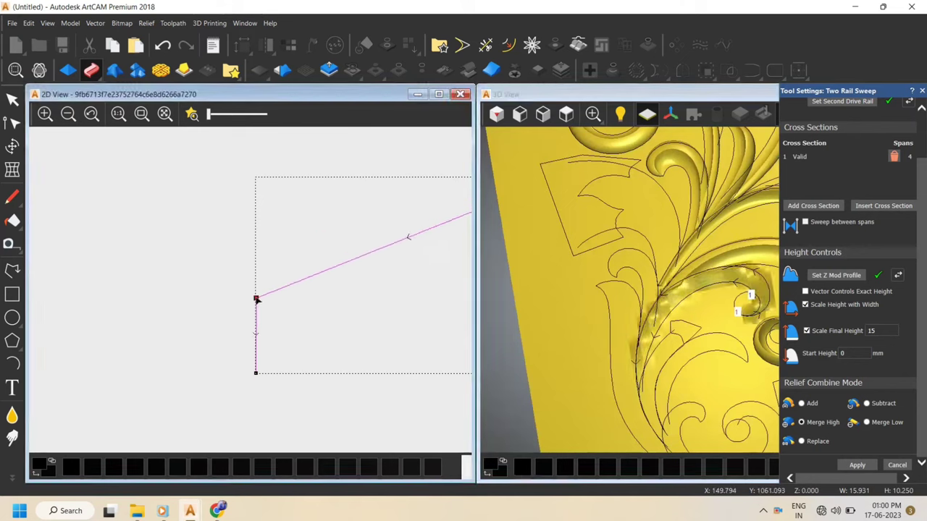
drag(695, 377, 891, 445)
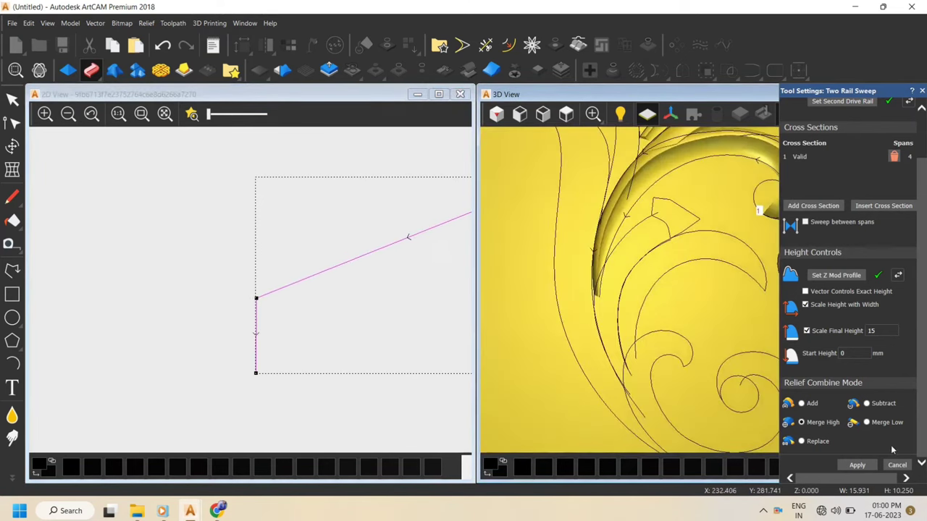
click(566, 113)
scroll(654, 295, up, 3)
Set up a two-rail sweep between the broad leaf's two edge curves with the M-shaped profile as the cross section
click(674, 228)
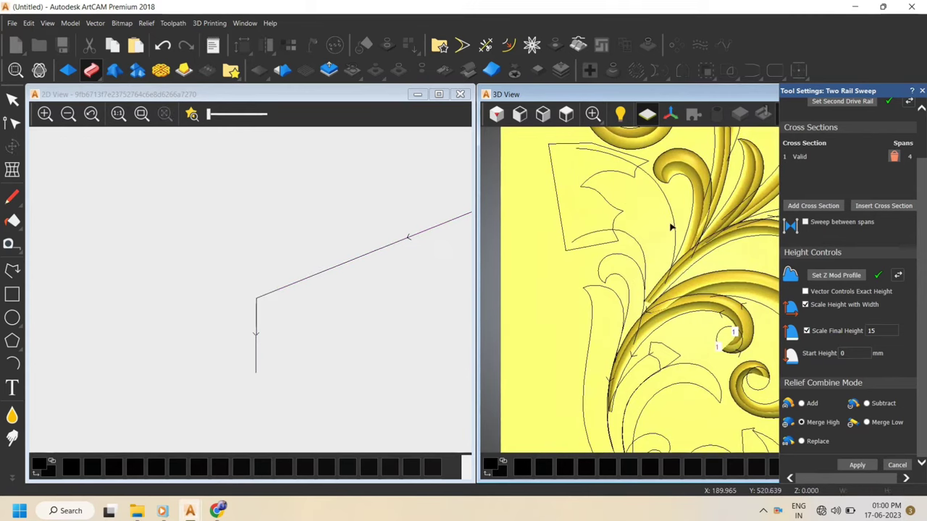
click(12, 100)
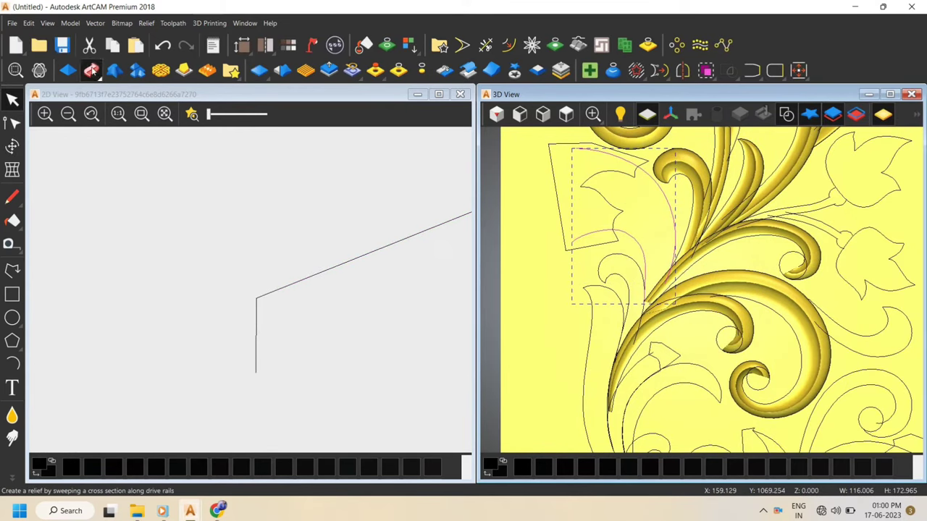
click(90, 70)
click(111, 312)
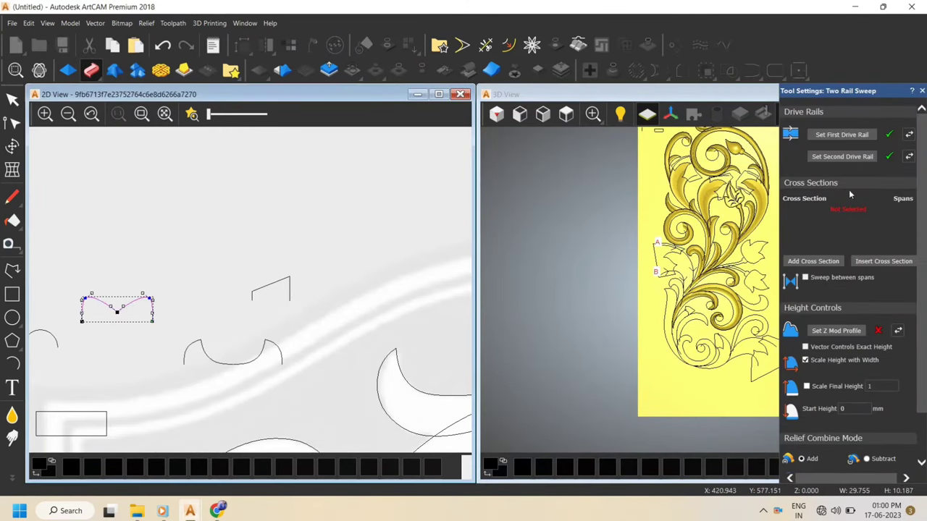
click(814, 261)
scroll(829, 417, down, 1)
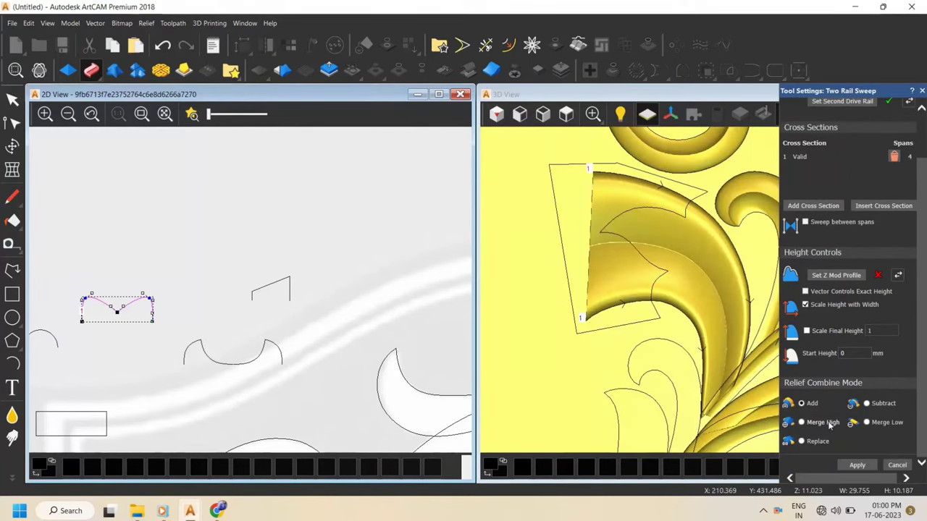
Set the broad leaf's Scale Final Height to 15 with Merge High, checking its base tilted and from above
click(833, 331)
text(5)
middle_drag(718, 381, 720, 261)
scroll(720, 261, up, 3)
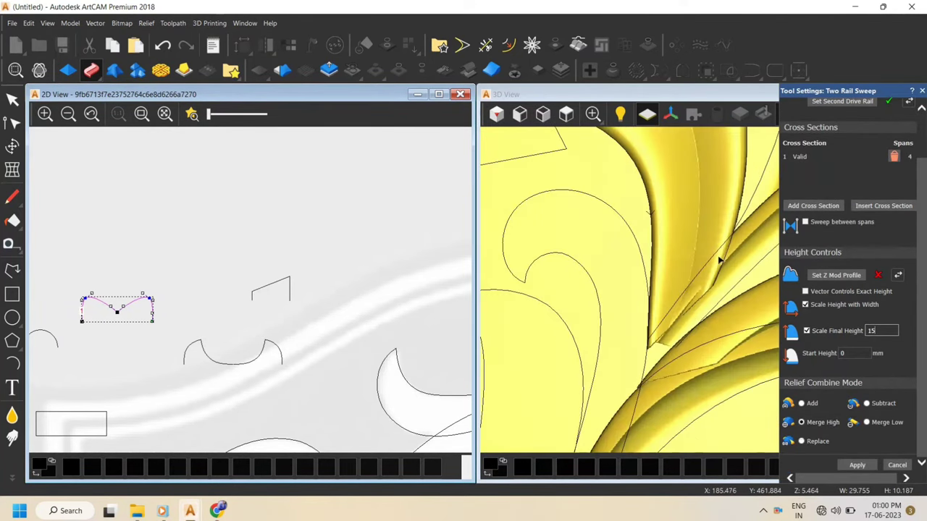
scroll(730, 230, down, 5)
scroll(693, 307, up, 5)
drag(704, 308, 724, 276)
scroll(724, 275, down, 4)
click(566, 115)
scroll(649, 316, up, 5)
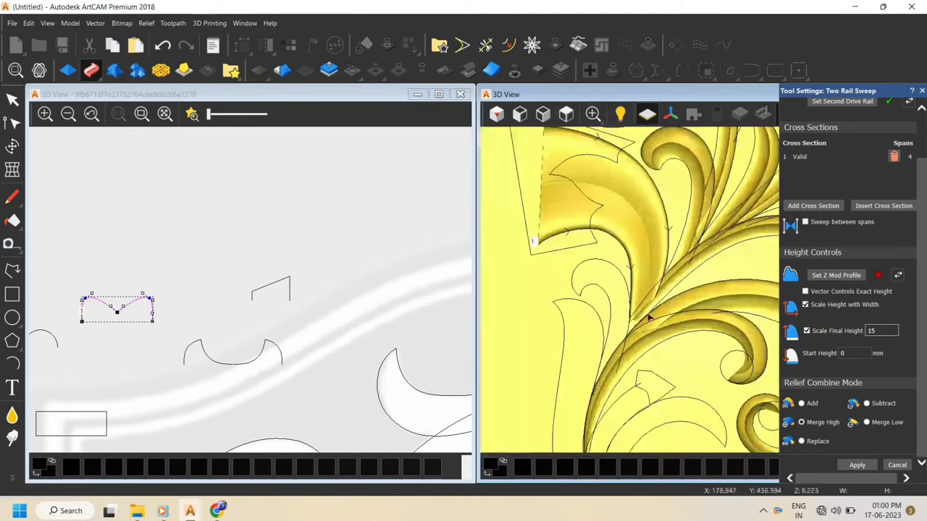
Extend the lower ends of the broad leaf's two edge curves down into the stem and apply the sweep
scroll(631, 319, up, 2)
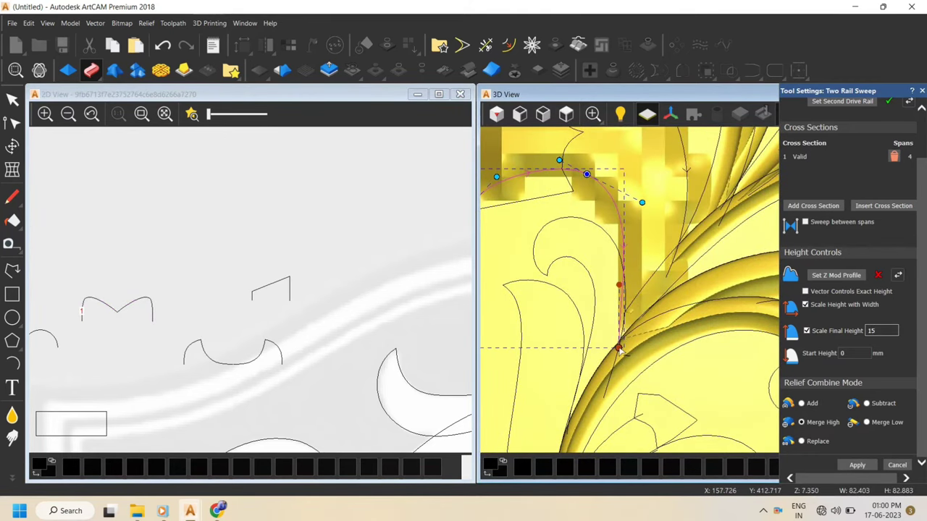
drag(666, 277, 663, 307)
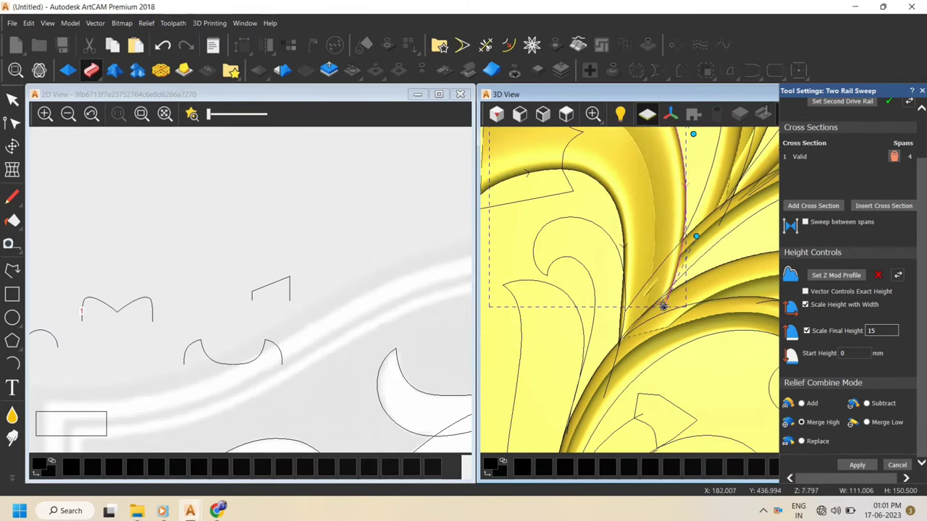
scroll(674, 287, down, 3)
click(566, 115)
scroll(640, 263, up, 4)
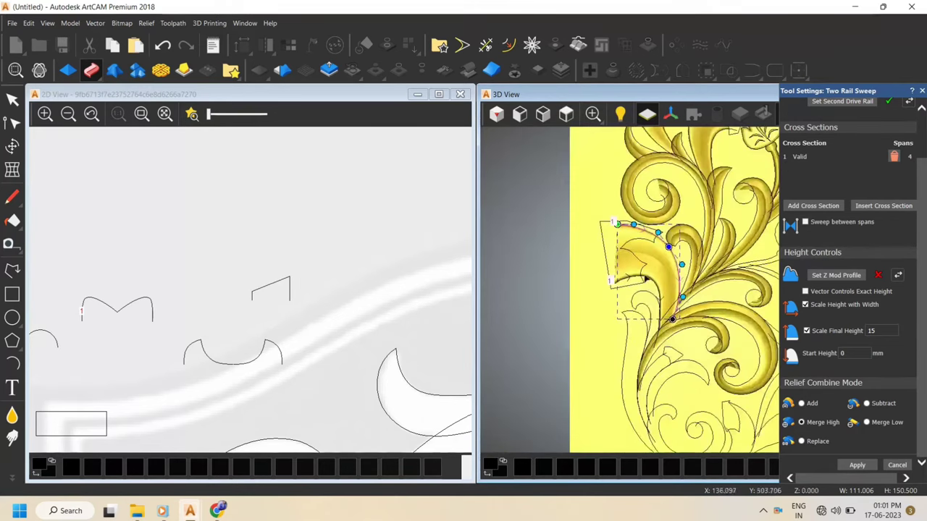
Zero the relief inside the closed outline around the broad leaf's end to cut its pointed tip
click(12, 100)
click(590, 191)
click(399, 70)
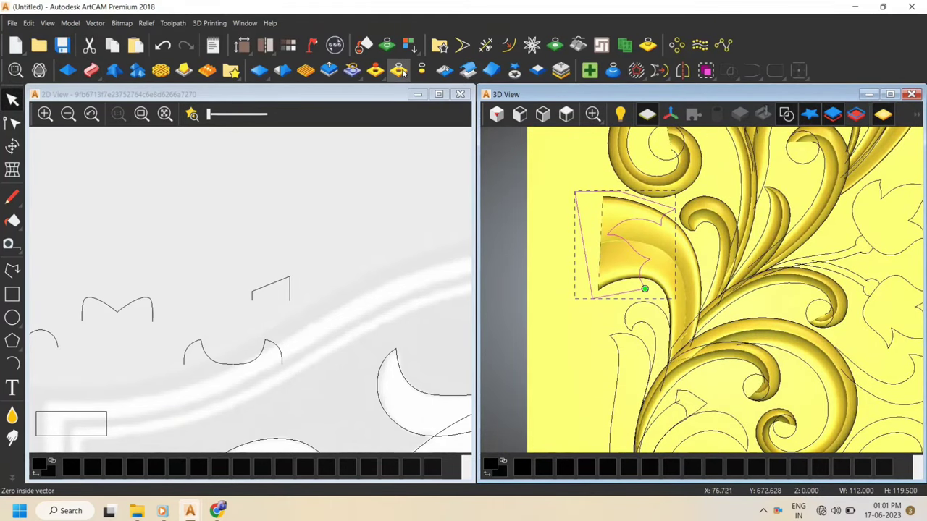
click(606, 310)
scroll(688, 321, down, 4)
scroll(689, 317, down, 2)
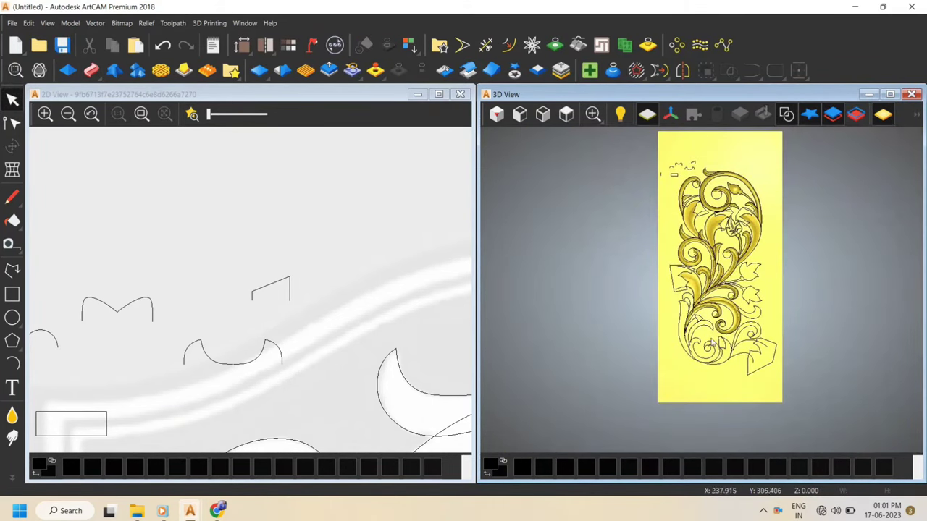
Set up a two-rail sweep on the small curl below the broad leaf, using the right half of the U-shaped profile as cross section
scroll(713, 346, up, 5)
click(669, 255)
click(91, 71)
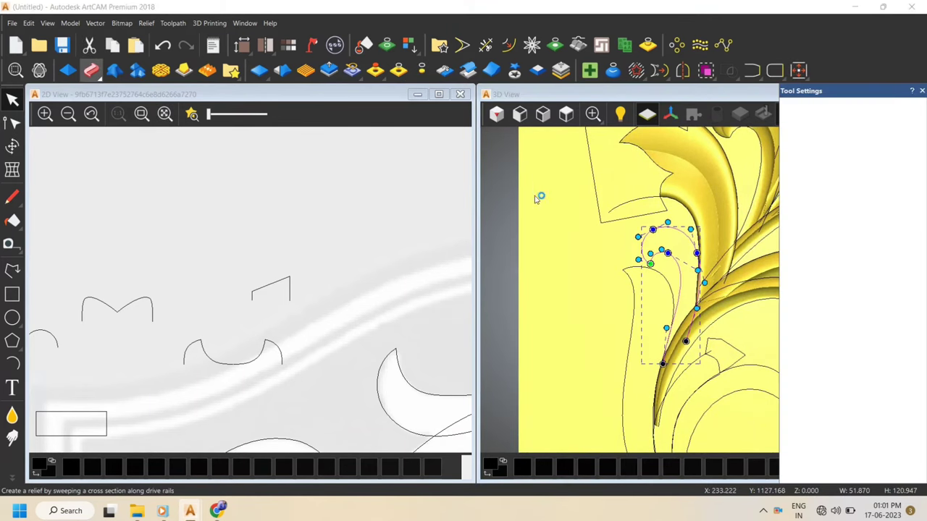
click(808, 262)
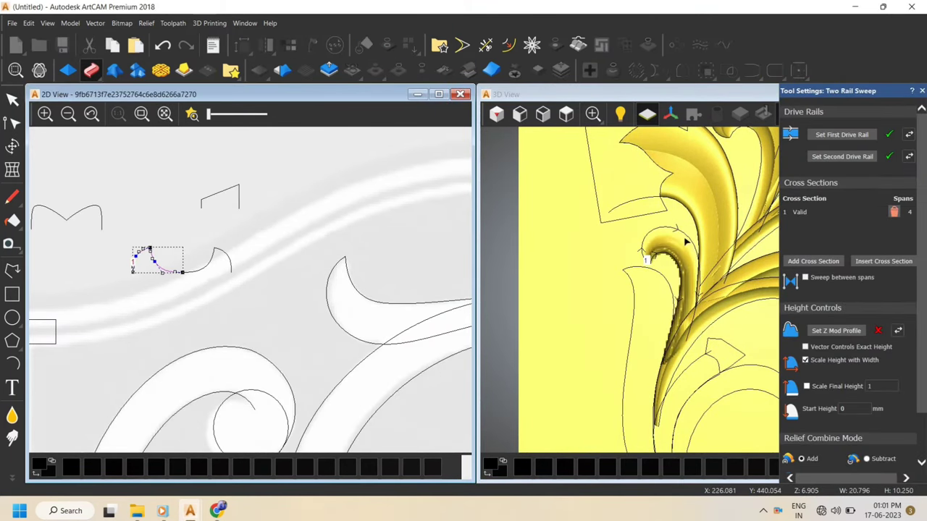
click(896, 211)
click(789, 262)
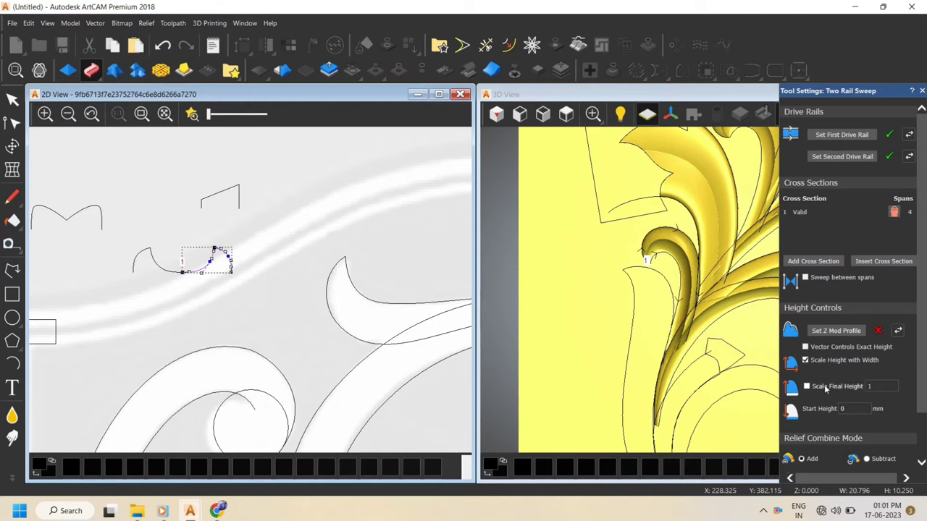
Set the small curl's Scale Final Height to 15 with Merge High and assign the slanted profile as its Z modulation
scroll(639, 279, up, 1)
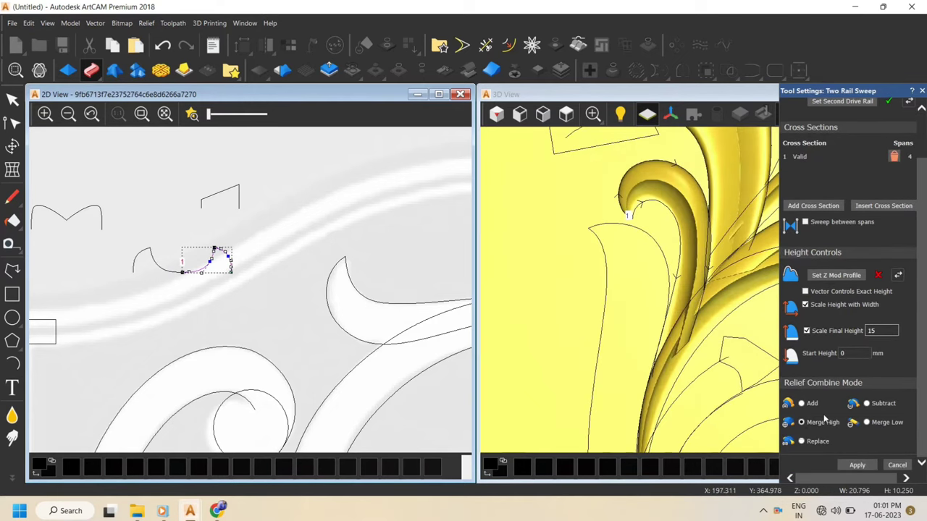
scroll(719, 359, up, 1)
drag(739, 364, 754, 210)
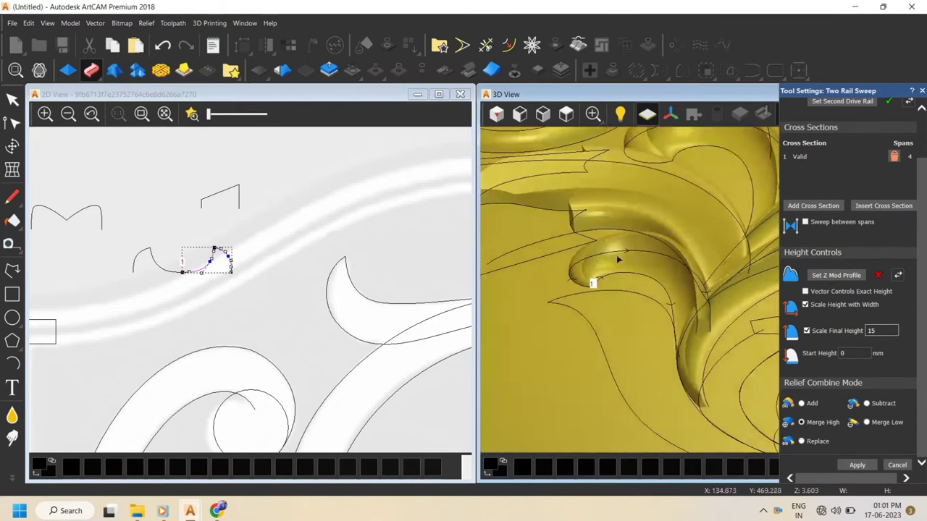
drag(617, 260, 615, 325)
click(566, 113)
scroll(679, 320, up, 3)
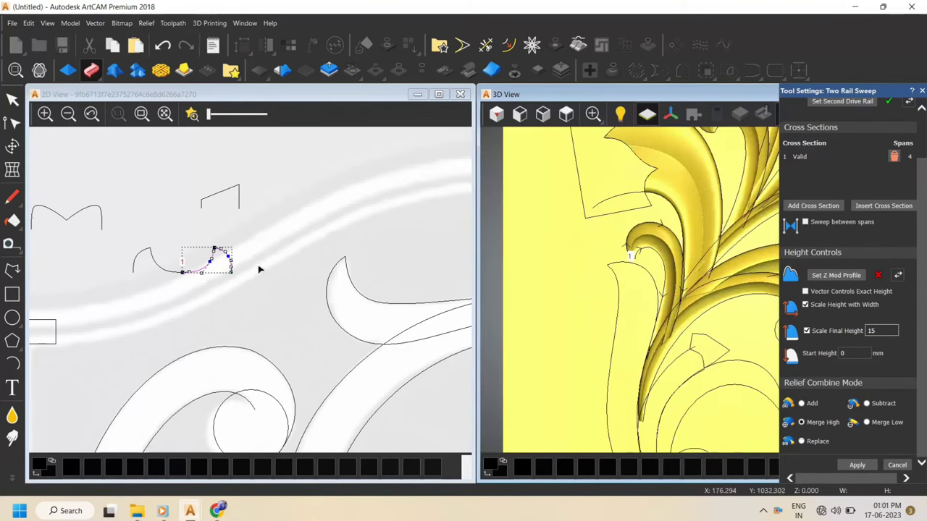
click(207, 198)
scroll(659, 340, up, 1)
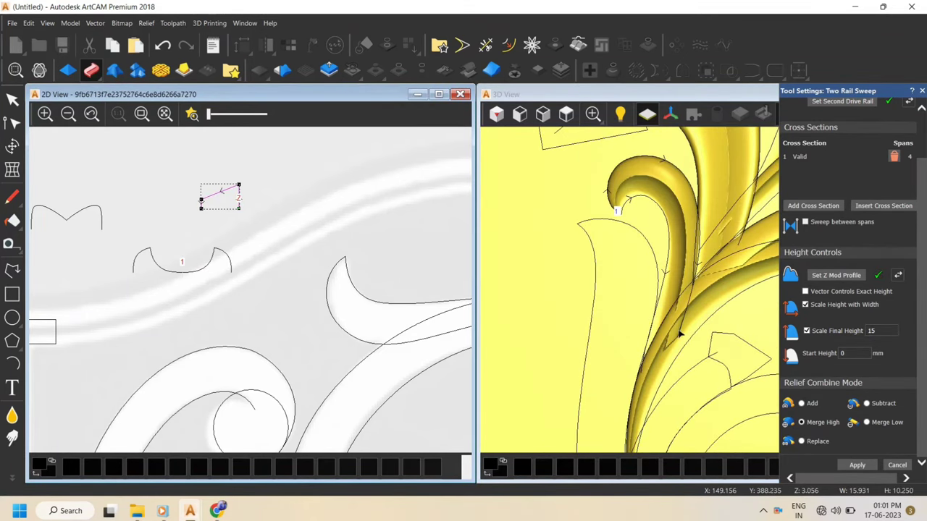
Adjust the small curl's outer edge end at the stem and its inner edge's top node, and apply the sweep
scroll(679, 333, up, 2)
scroll(682, 287, down, 3)
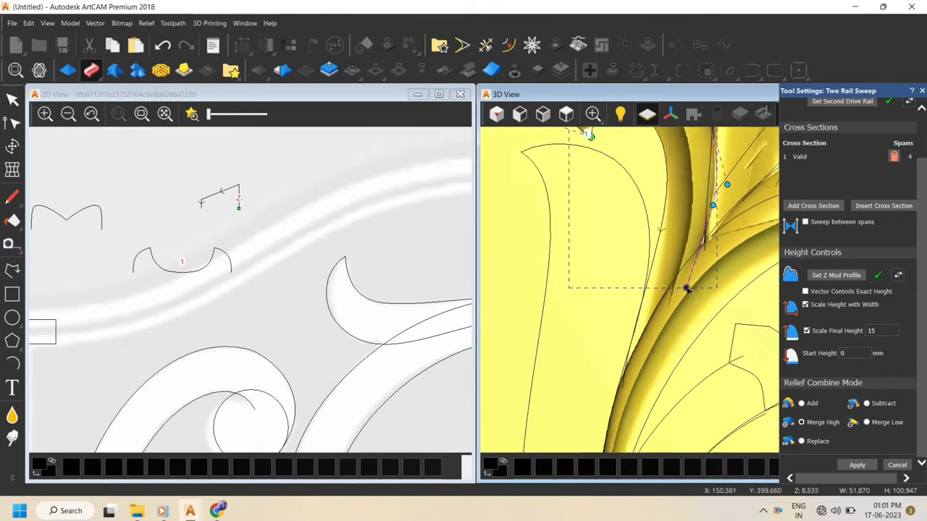
scroll(713, 229, up, 2)
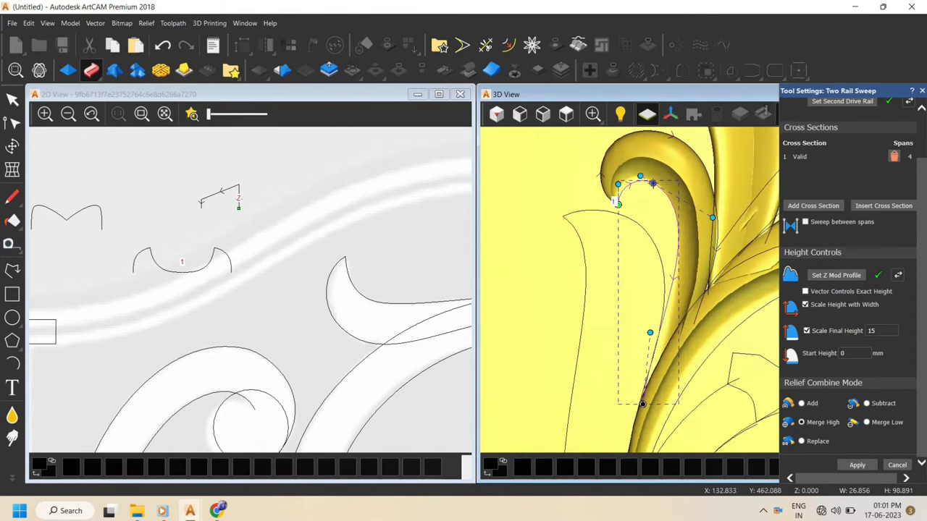
click(857, 465)
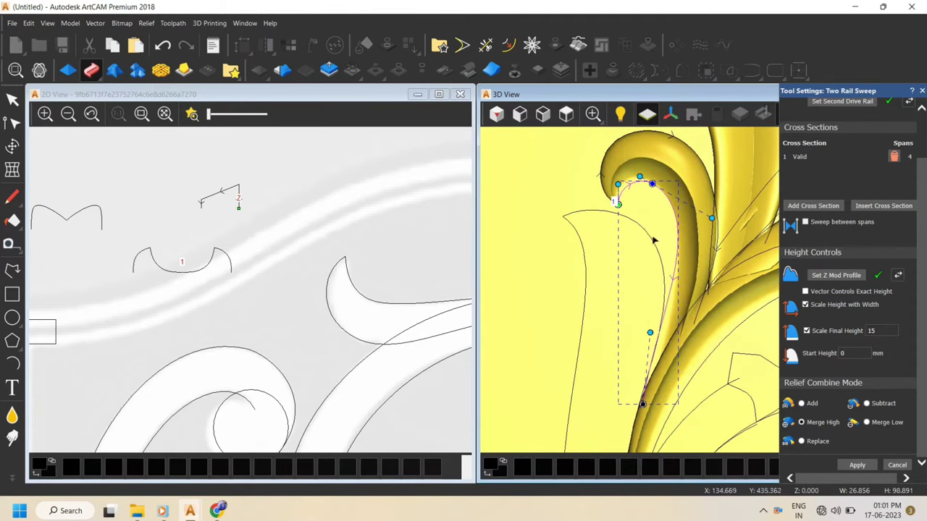
Set up a two-rail sweep on the long outer leaf with the U-shaped profile's left half as cross section, reversing the second rail
scroll(647, 300, down, 3)
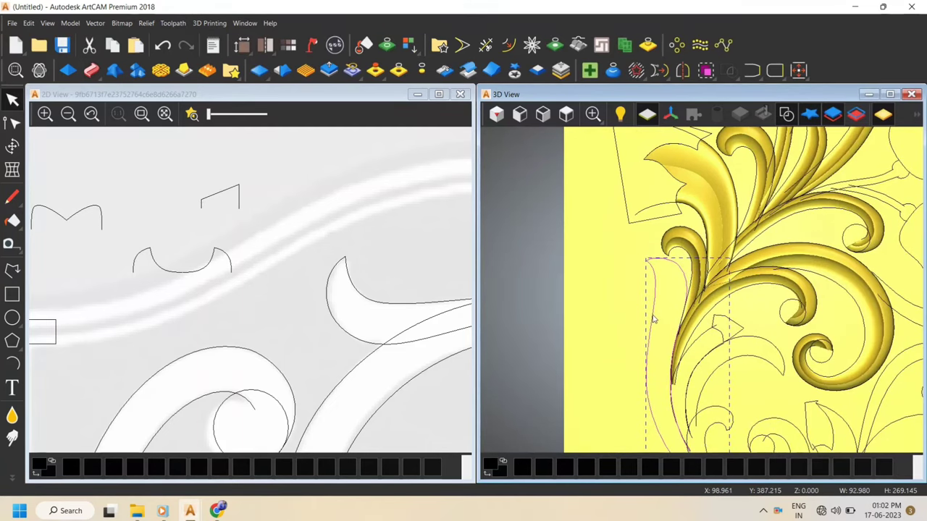
click(91, 71)
click(165, 270)
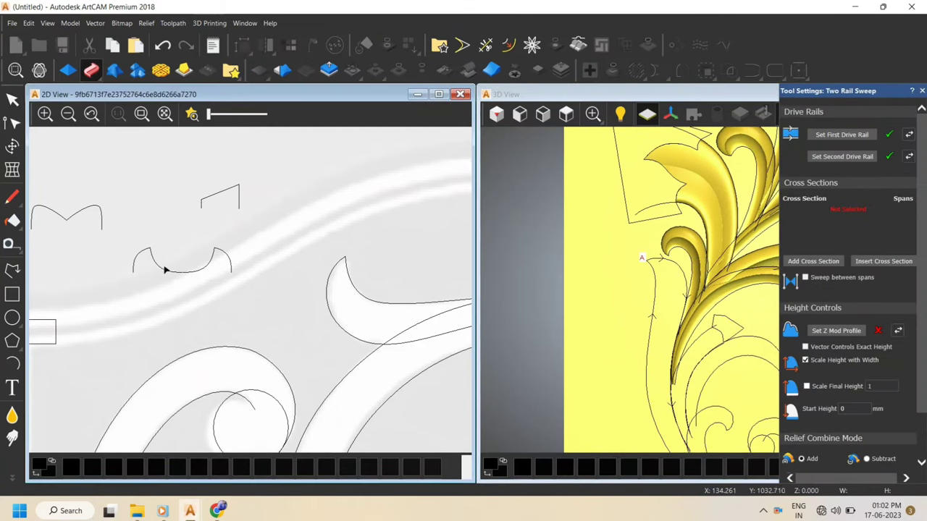
click(797, 262)
click(908, 158)
scroll(703, 290, down, 4)
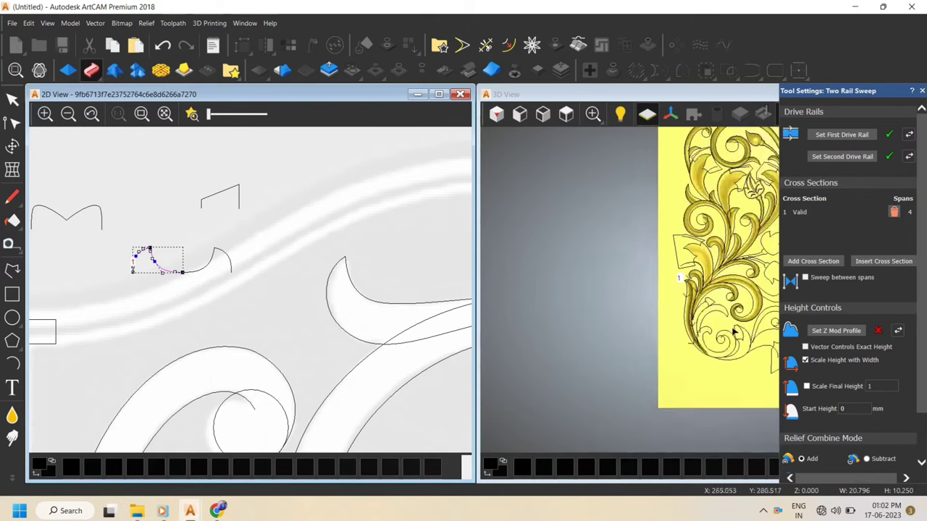
Set the long outer leaf's Scale Final Height to 15 with Merge High and apply the two-rail sweep
scroll(695, 313, up, 5)
click(846, 386)
click(884, 387)
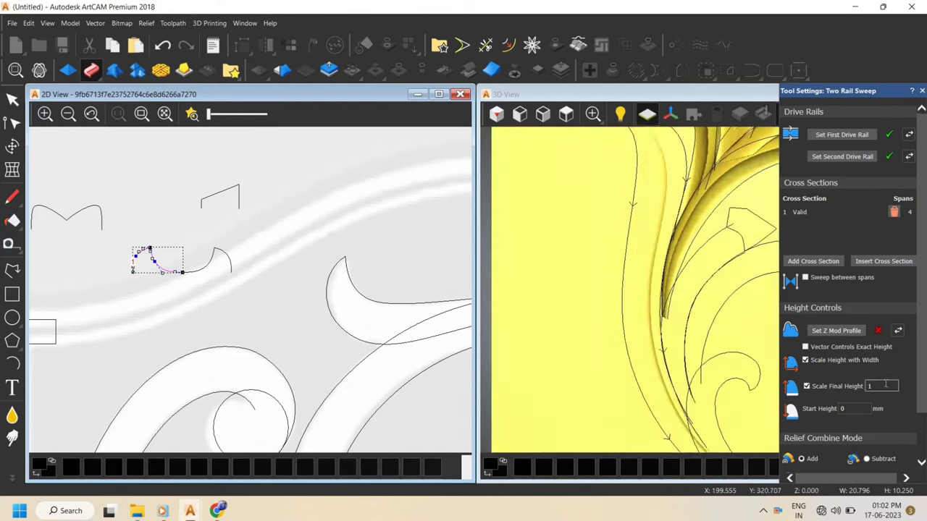
text(5)
scroll(843, 395, down, 3)
click(829, 422)
click(859, 467)
scroll(729, 328, down, 4)
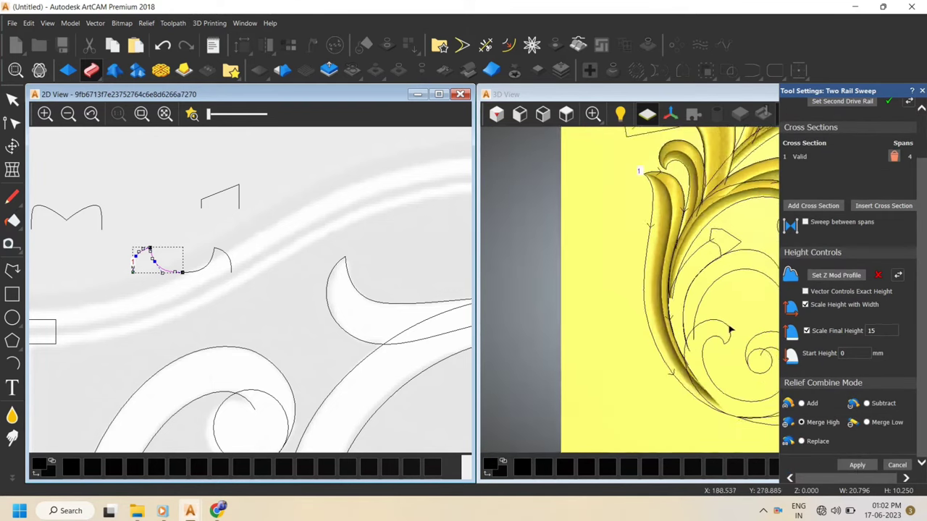
Set up a two-rail sweep on the next leaf inside the long outer leaf, replacing the U-shaped cross section with the small arch profile
scroll(695, 239, up, 4)
click(693, 231)
scroll(684, 243, down, 4)
scroll(638, 278, up, 3)
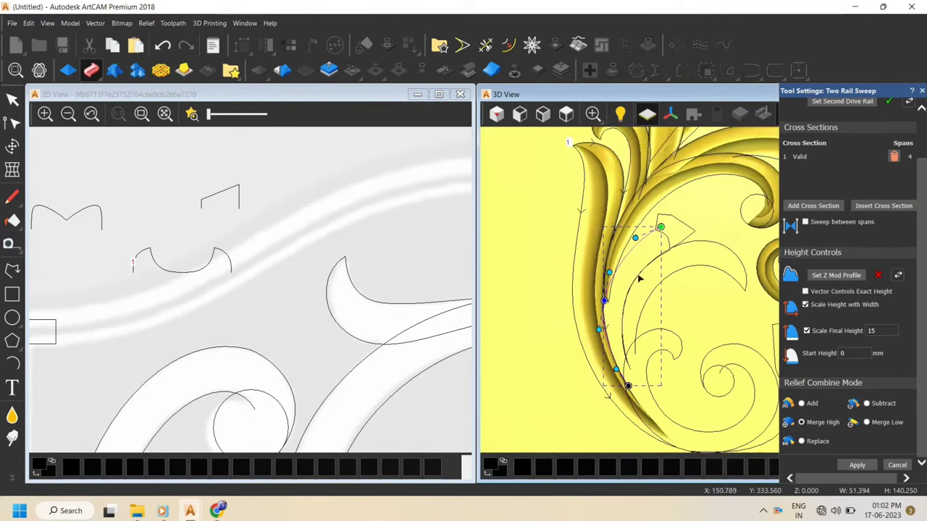
scroll(644, 274, up, 2)
scroll(688, 237, up, 2)
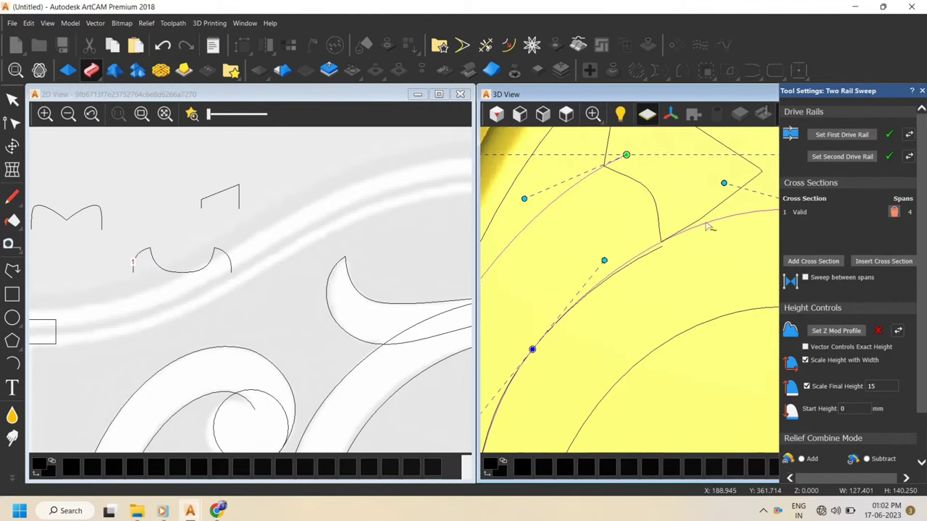
scroll(668, 248, down, 4)
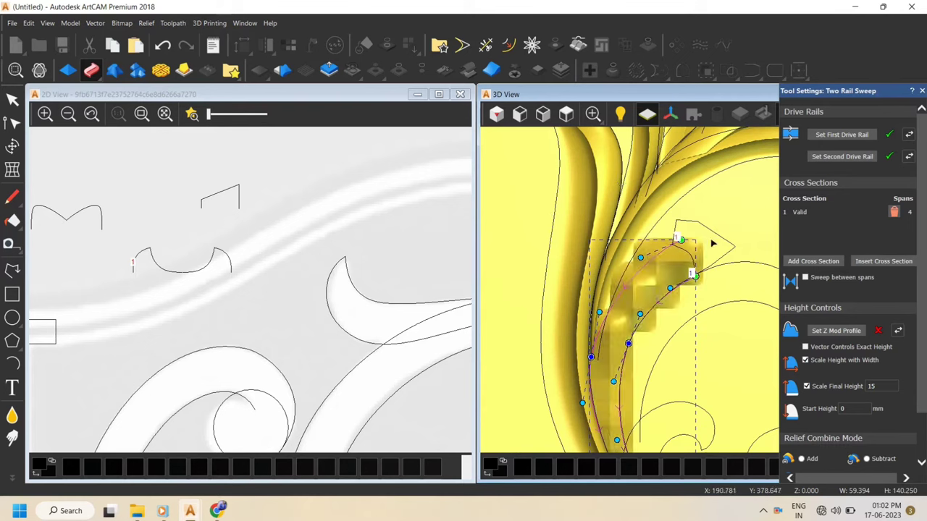
scroll(663, 308, down, 3)
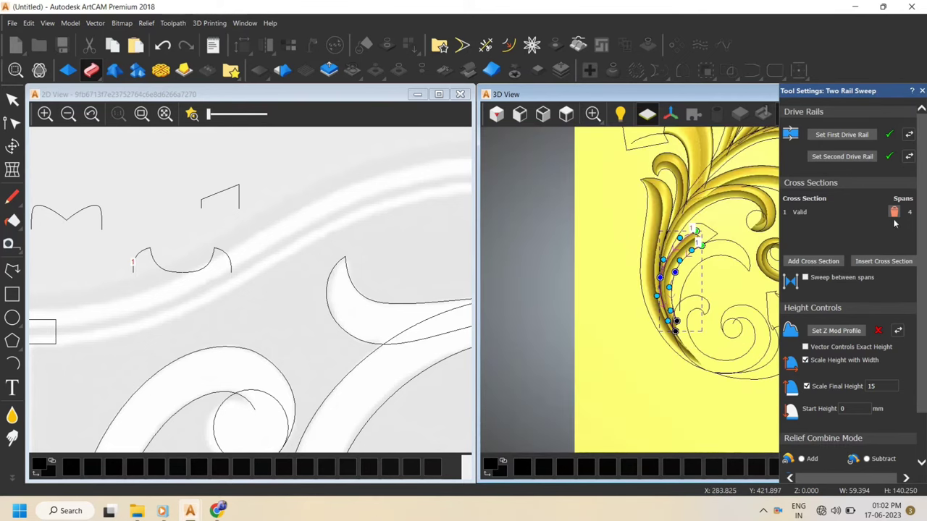
scroll(194, 266, down, 3)
click(221, 255)
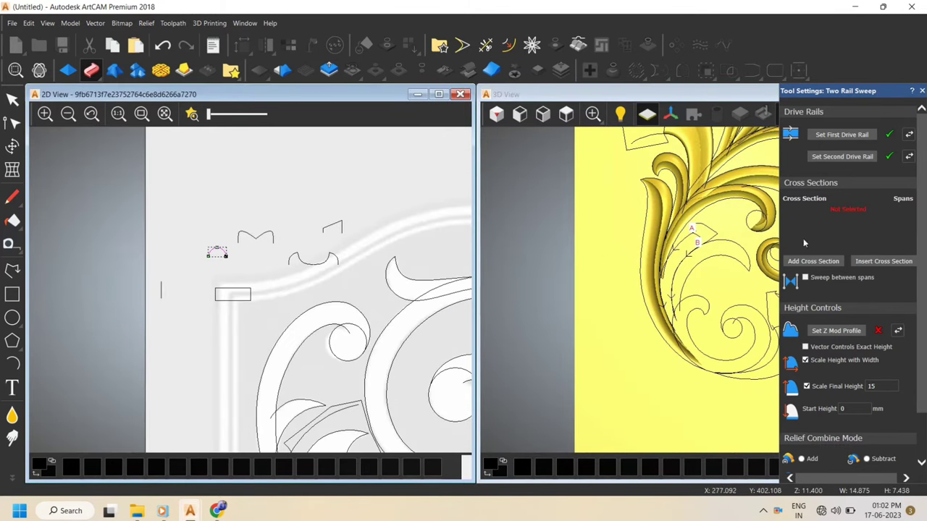
Adjust the top of the leaf's inner edge and reposition its outer edge's end node at the stem
scroll(704, 259, up, 5)
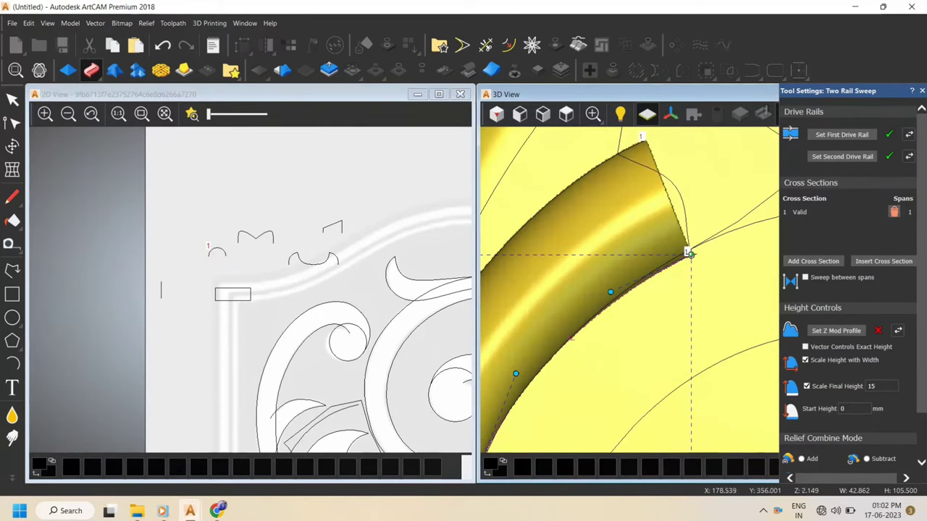
drag(721, 241, 725, 234)
drag(645, 272, 632, 277)
scroll(696, 282, down, 5)
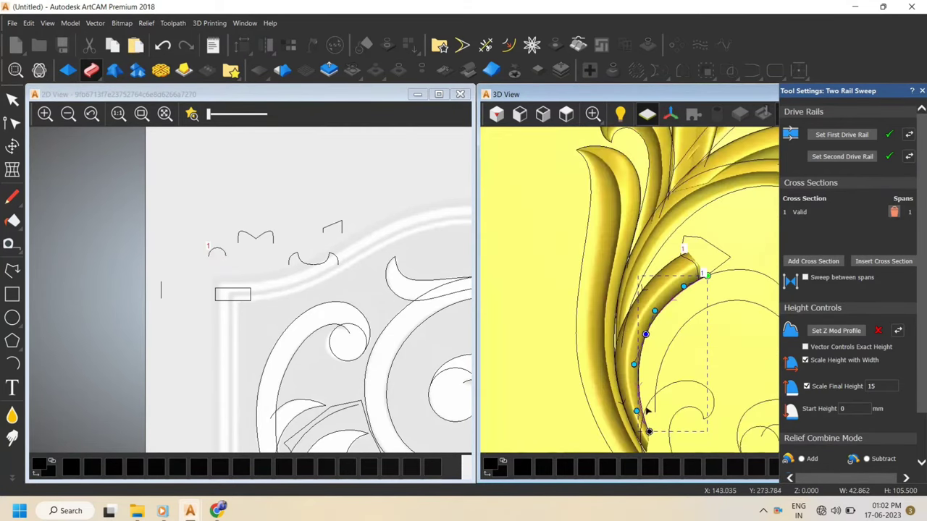
scroll(657, 447, up, 3)
scroll(658, 438, up, 2)
drag(672, 388, 664, 389)
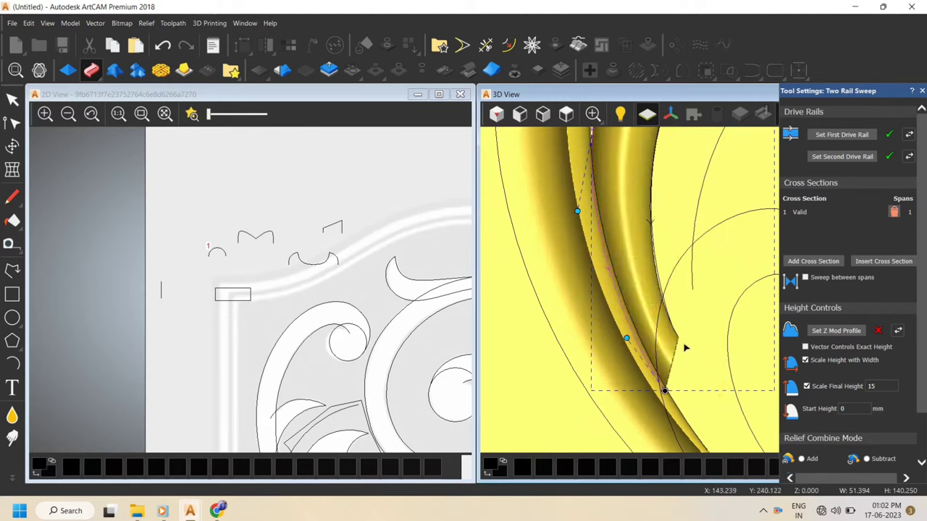
Reshape the leaf's outer edge with its curve handles so the upper part bends smoothly beside the neighbouring leaves
scroll(677, 229, down, 3)
scroll(668, 182, up, 1)
drag(643, 207, 645, 207)
scroll(714, 274, down, 2)
scroll(706, 188, up, 2)
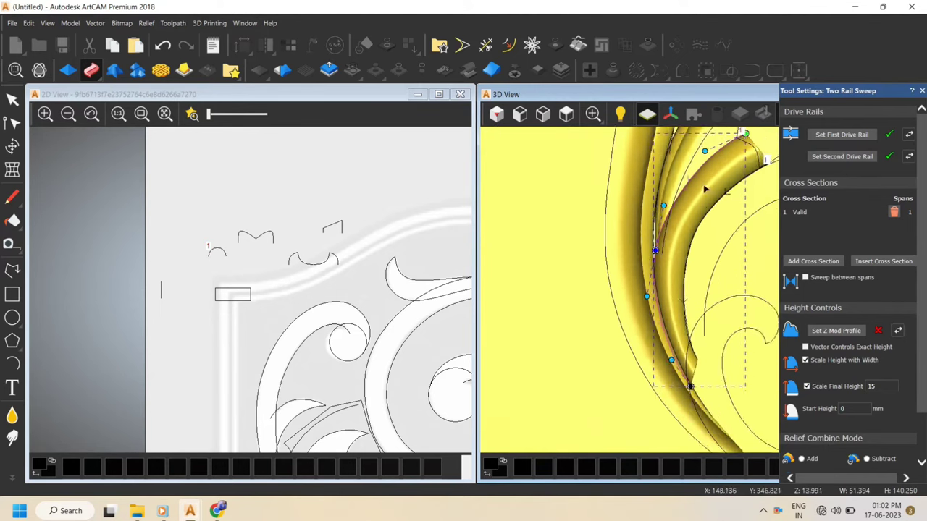
drag(697, 143, 688, 155)
scroll(663, 203, down, 2)
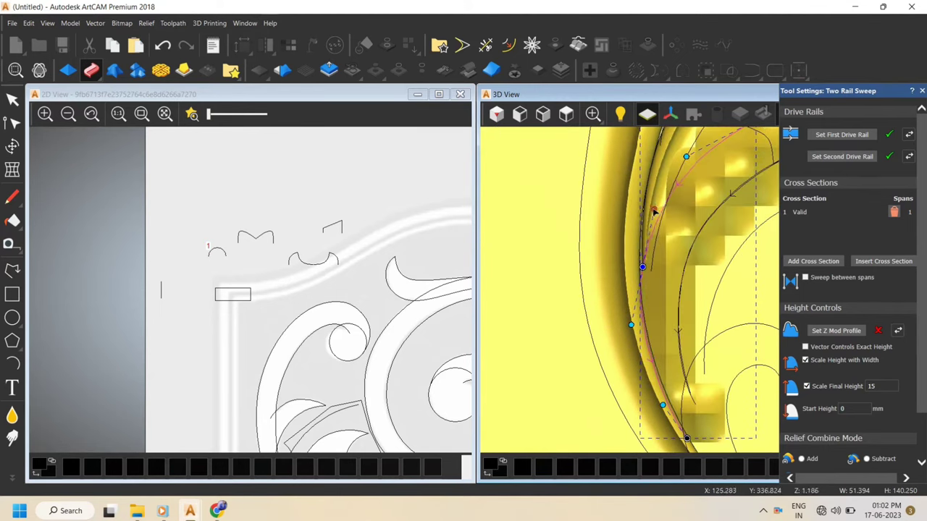
scroll(678, 244, up, 2)
scroll(831, 368, down, 3)
scroll(725, 286, down, 2)
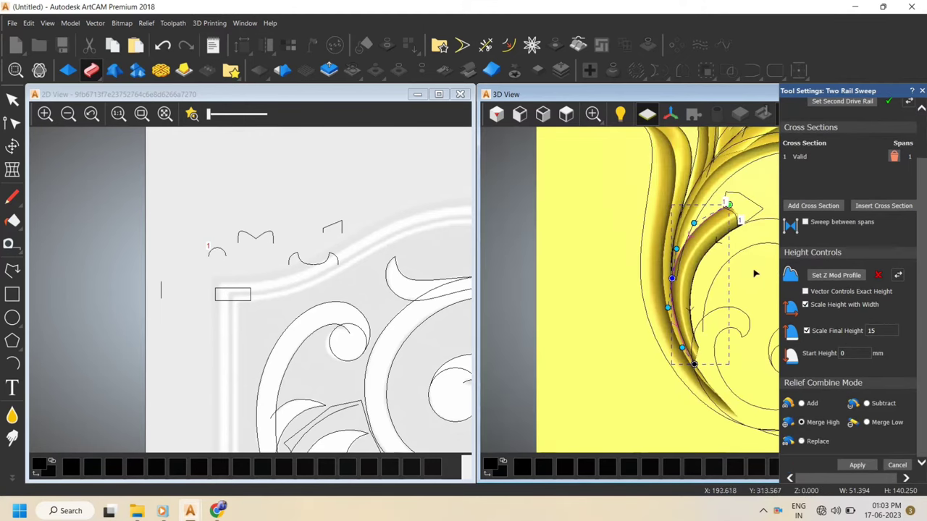
scroll(703, 350, up, 3)
Assign the slanted profile as the arch-section leaf's Z modulation and apply the sweep
drag(689, 348, 692, 311)
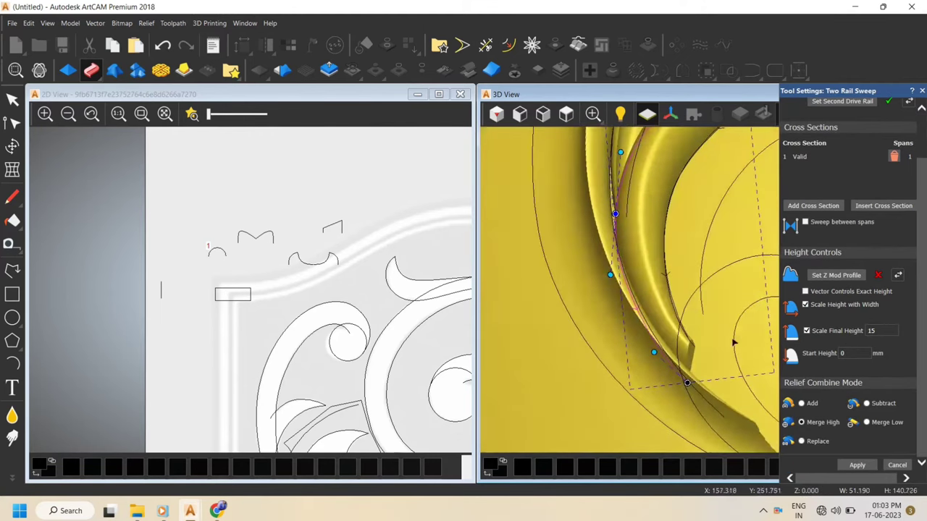
click(567, 116)
scroll(697, 307, up, 3)
click(703, 289)
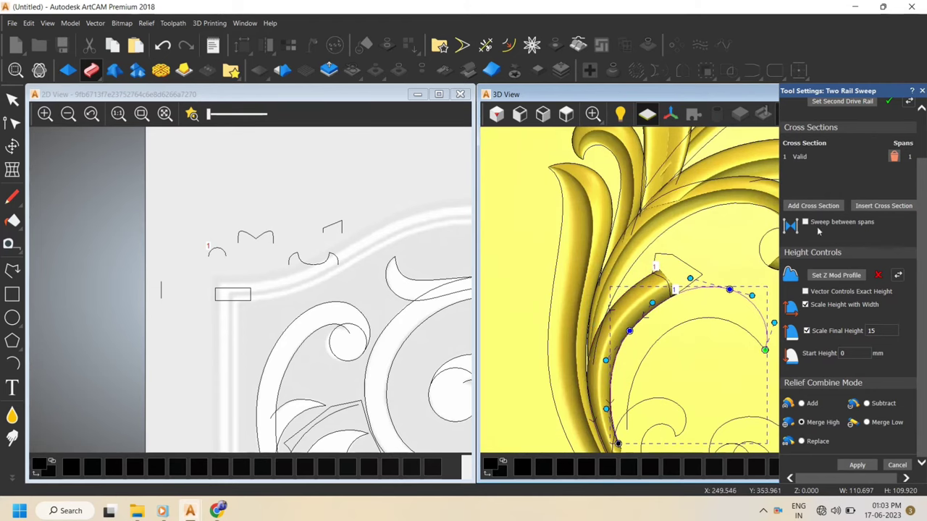
click(330, 229)
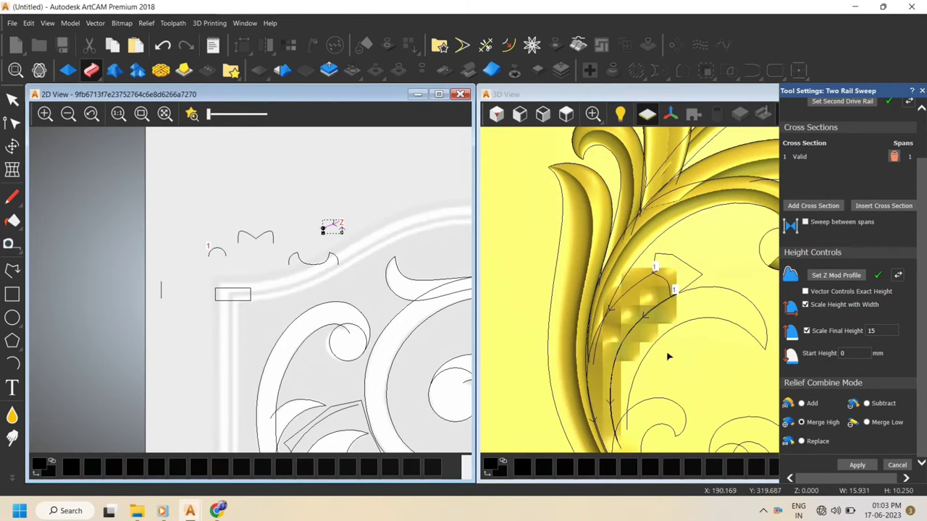
drag(666, 355, 688, 286)
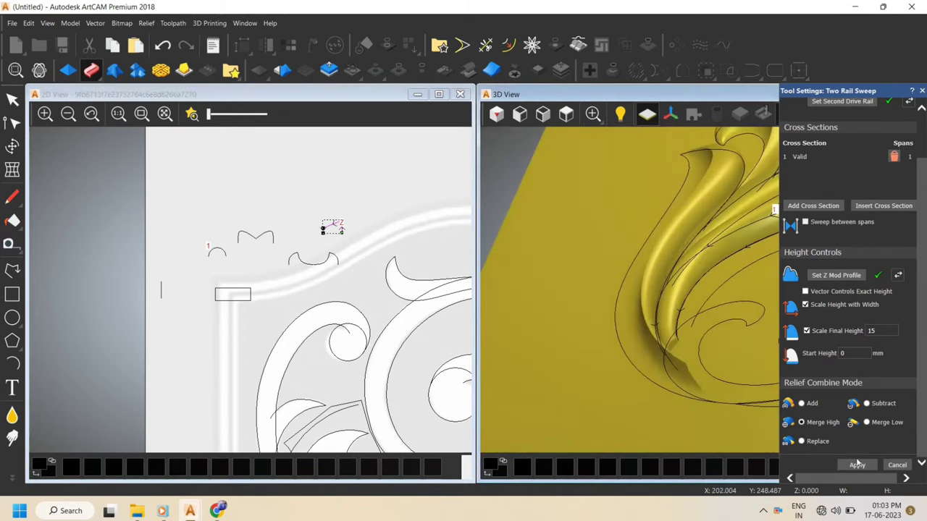
click(568, 116)
scroll(687, 360, up, 3)
click(693, 310)
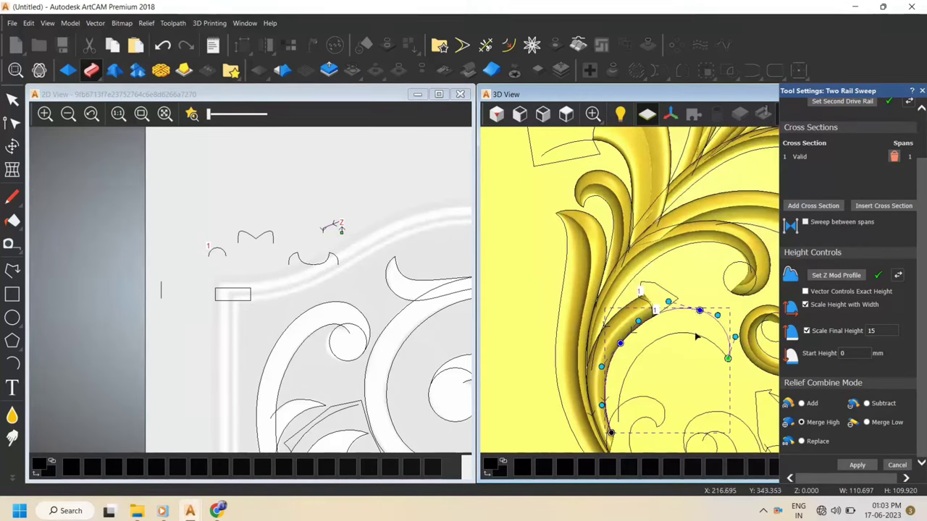
scroll(872, 134, up, 2)
click(864, 134)
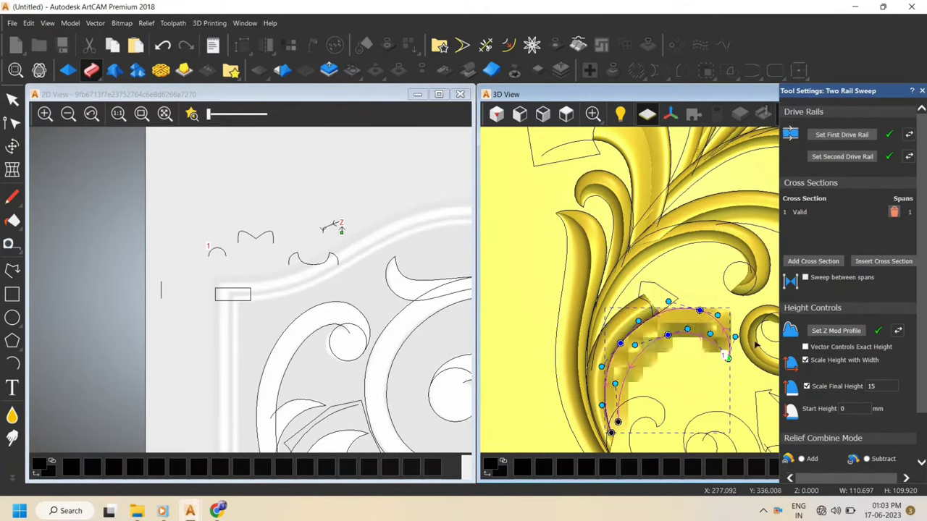
click(305, 262)
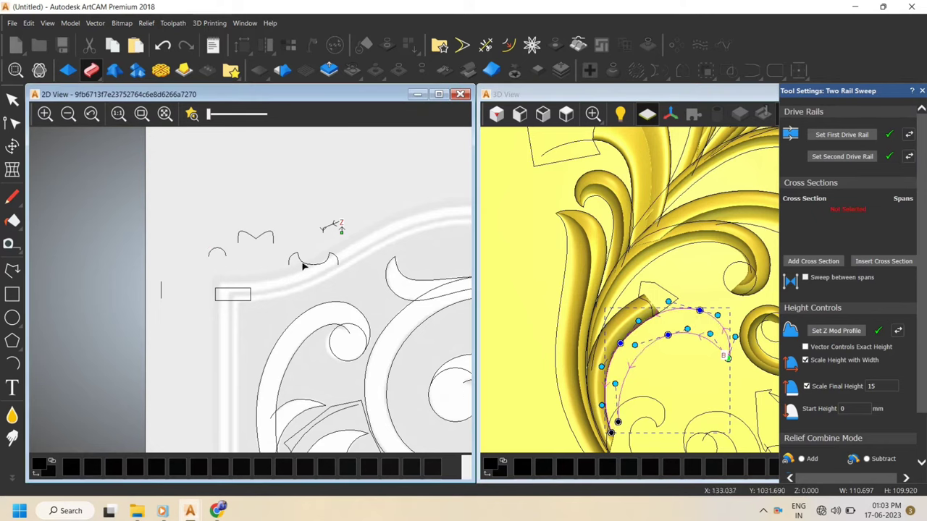
scroll(681, 313, up, 3)
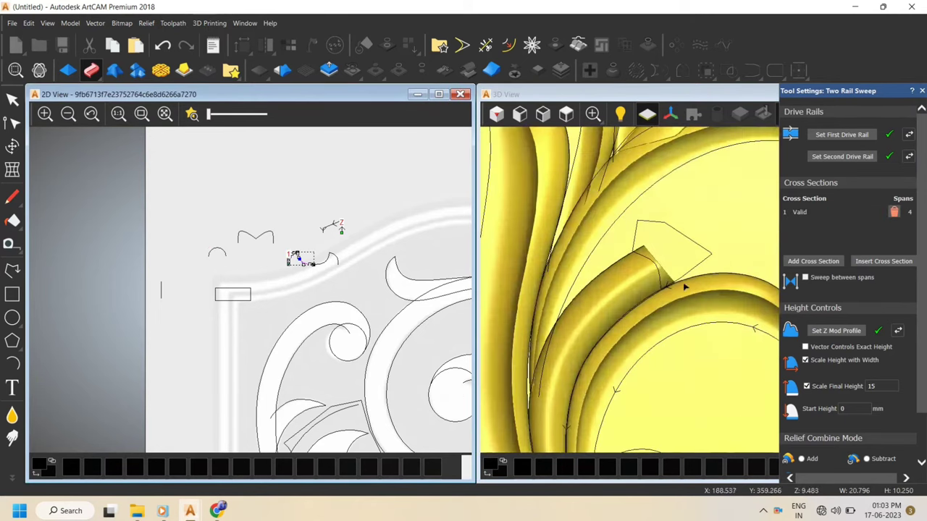
click(684, 287)
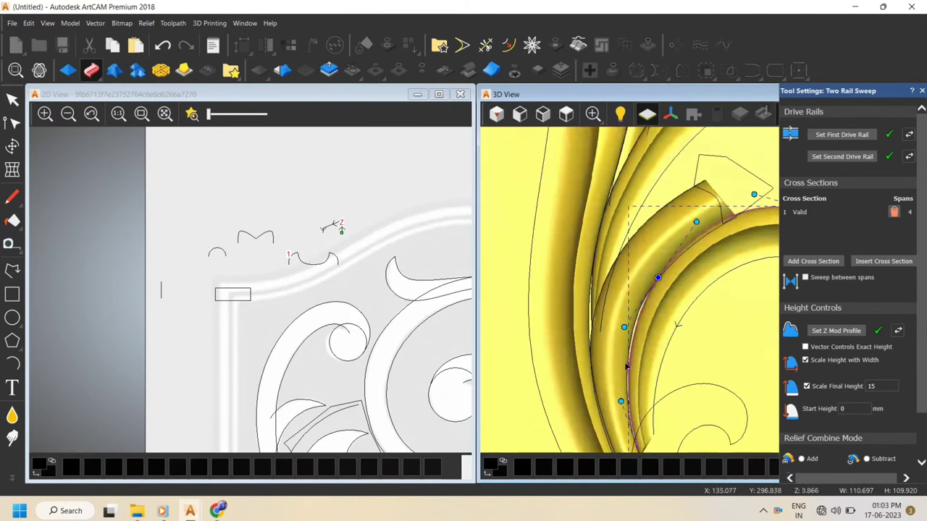
scroll(698, 333, down, 2)
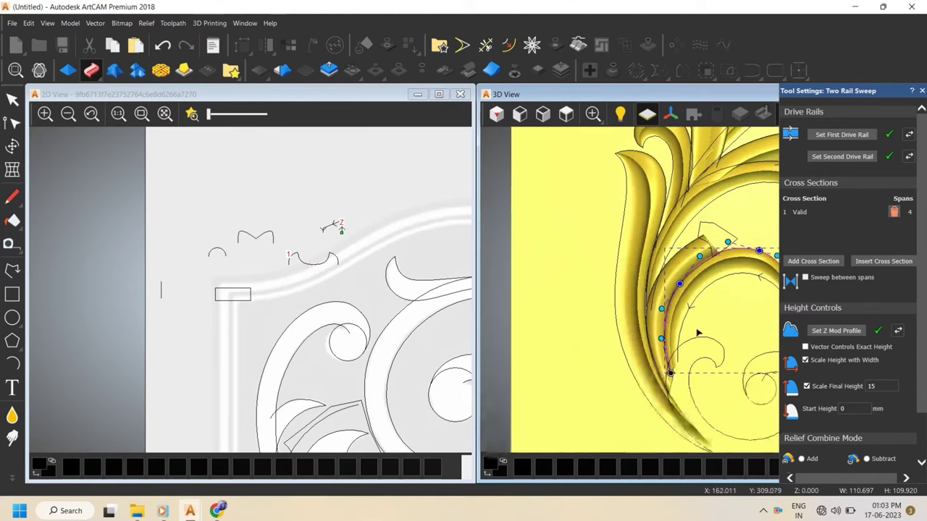
scroll(699, 327, down, 2)
scroll(734, 291, up, 2)
scroll(853, 404, down, 2)
scroll(669, 350, up, 2)
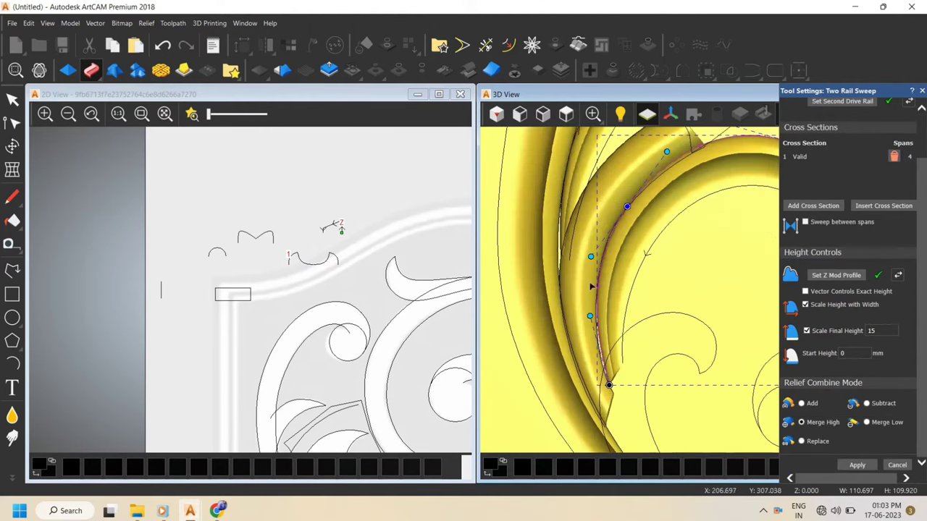
click(13, 101)
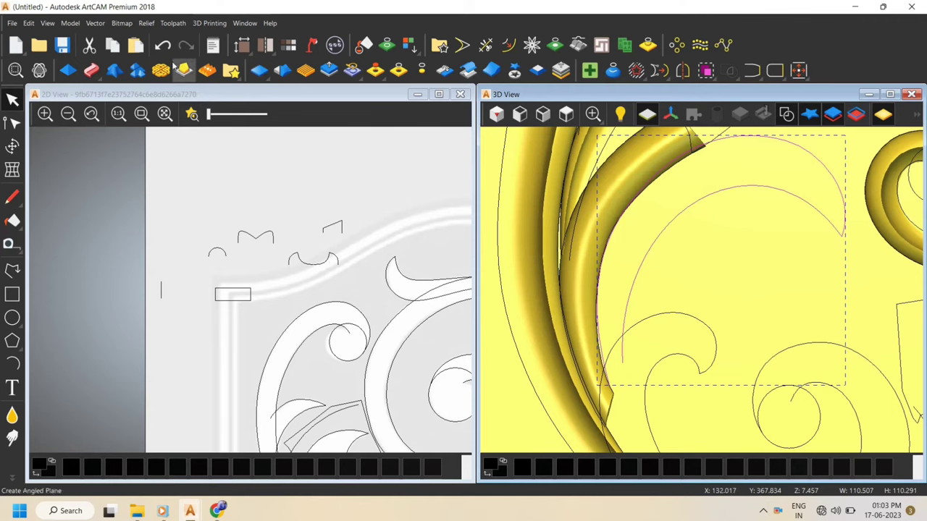
Sweep the hooked inner leaf along its two edges with the U-shaped profile's left half, Scale Final Height 15 and Merge High
click(174, 65)
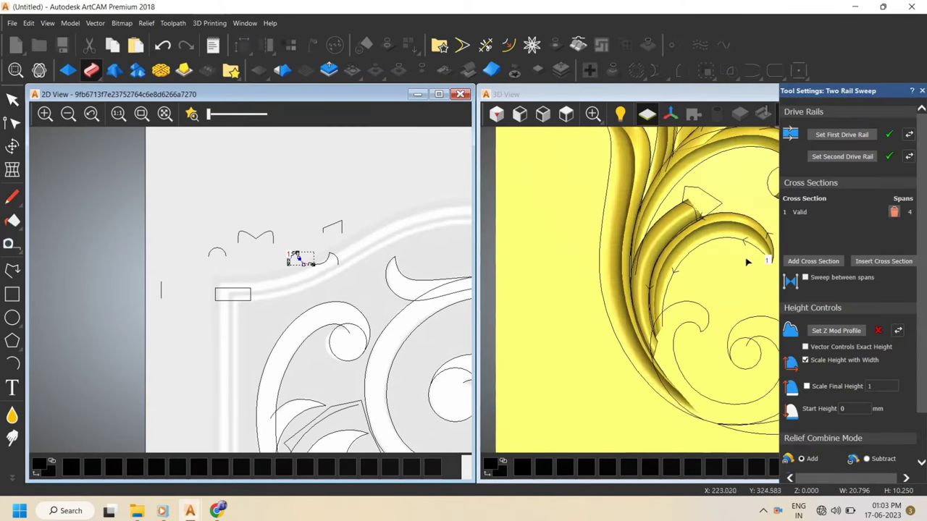
scroll(748, 262, up, 2)
scroll(812, 424, down, 2)
click(852, 333)
drag(874, 332, 860, 331)
text(15)
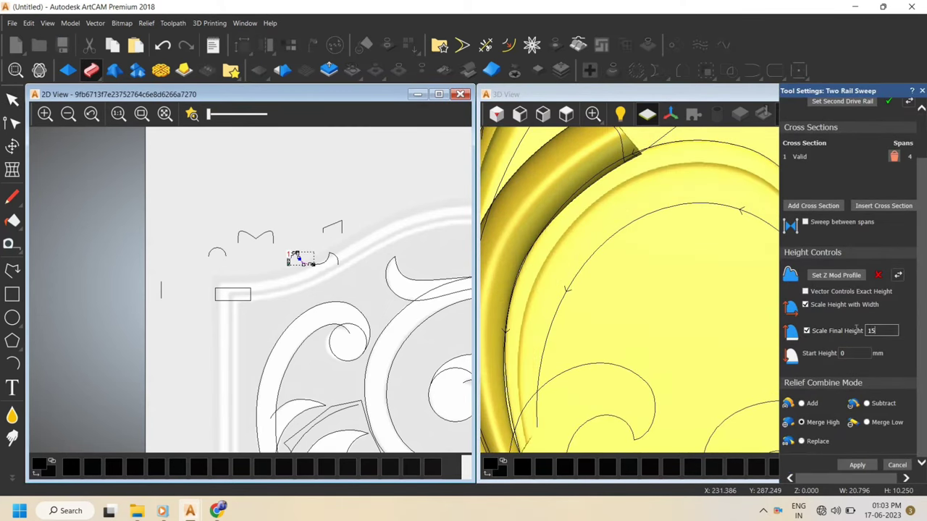
scroll(674, 348, down, 4)
mouse_move(674, 348)
mouse_down()
mouse_move(675, 204)
mouse_move(679, 355)
mouse_up()
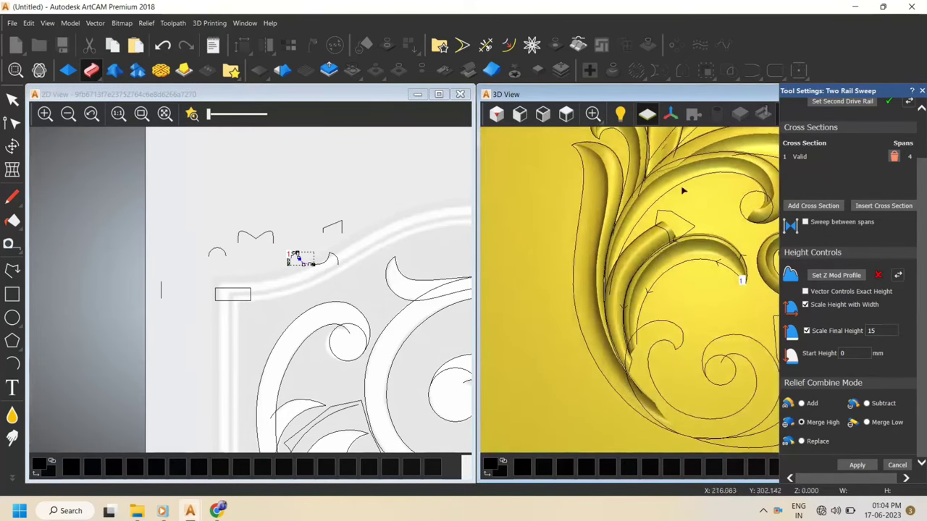
Set up a two-rail sweep on the spiral stem below the hooked leaf, reusing the U-profile half and reversing the first rail
scroll(683, 191, down, 5)
scroll(637, 302, up, 5)
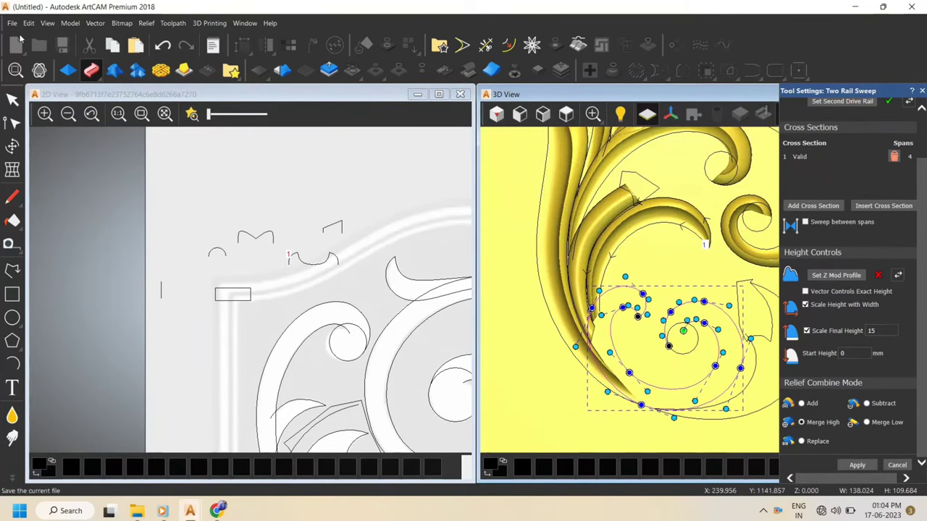
scroll(847, 145, up, 2)
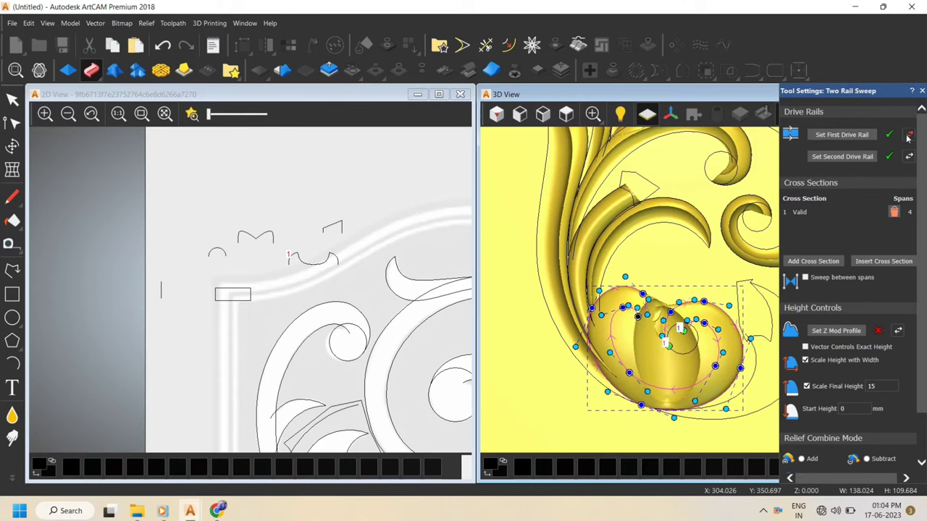
click(909, 136)
scroll(818, 431, down, 2)
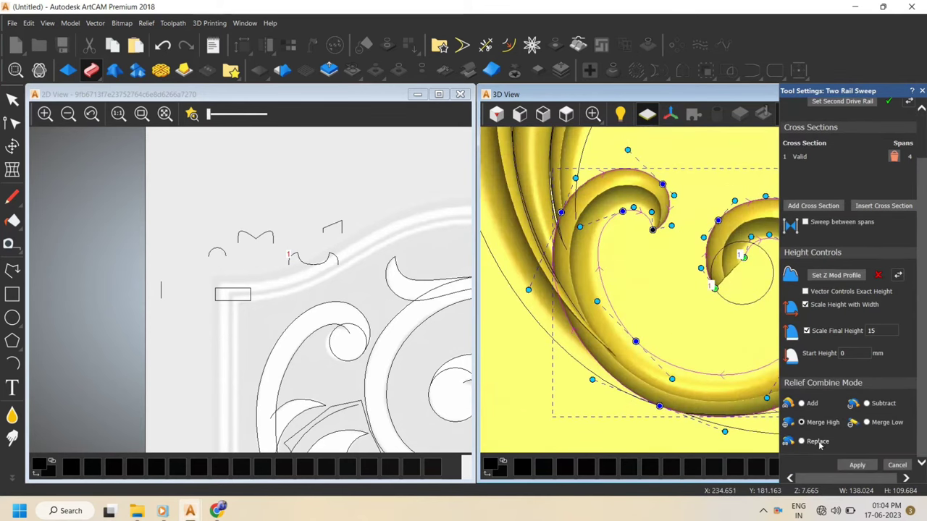
Turn off Scale Height with Width for the spiral stem and apply its sweep with Merge High
scroll(651, 266, up, 3)
drag(651, 267, 623, 233)
scroll(685, 278, down, 4)
scroll(739, 319, up, 2)
click(831, 308)
click(812, 443)
drag(699, 291, 621, 206)
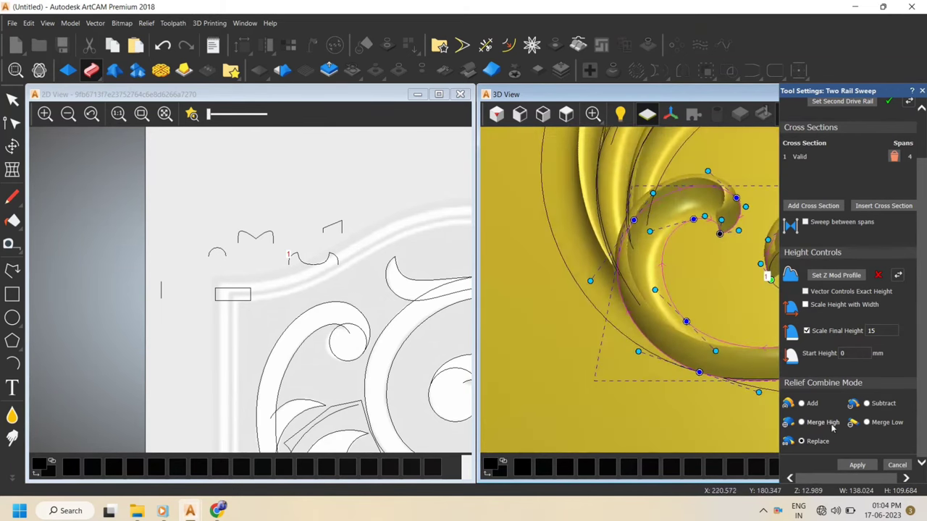
click(566, 114)
scroll(584, 310, down, 3)
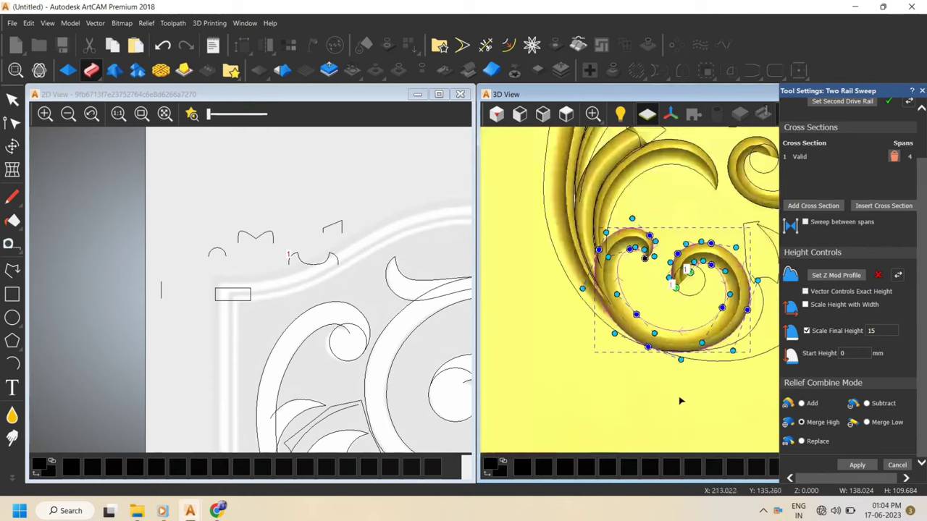
scroll(669, 299, down, 3)
scroll(711, 308, up, 3)
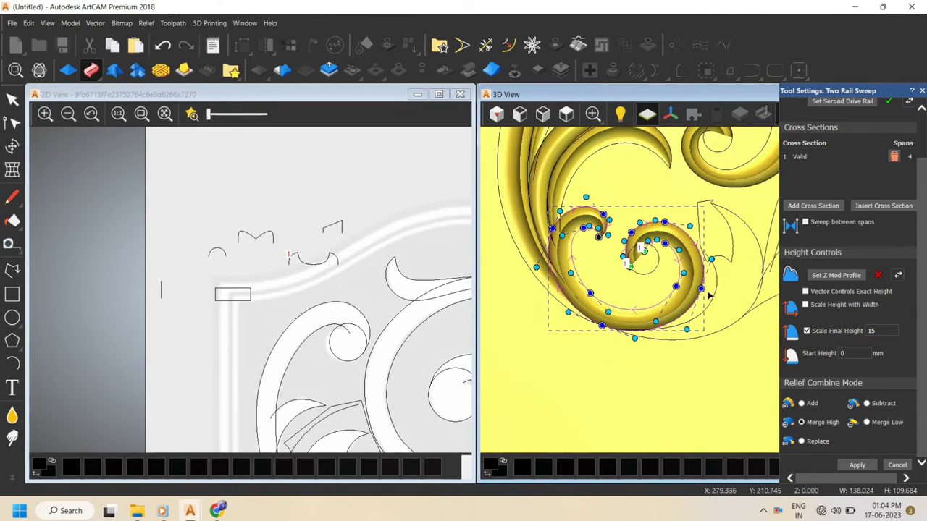
Set the two edges of the leaf right of the lower spiral as drive rails and the M-shaped profile as cross section
scroll(711, 313, up, 1)
scroll(712, 306, down, 1)
click(714, 292)
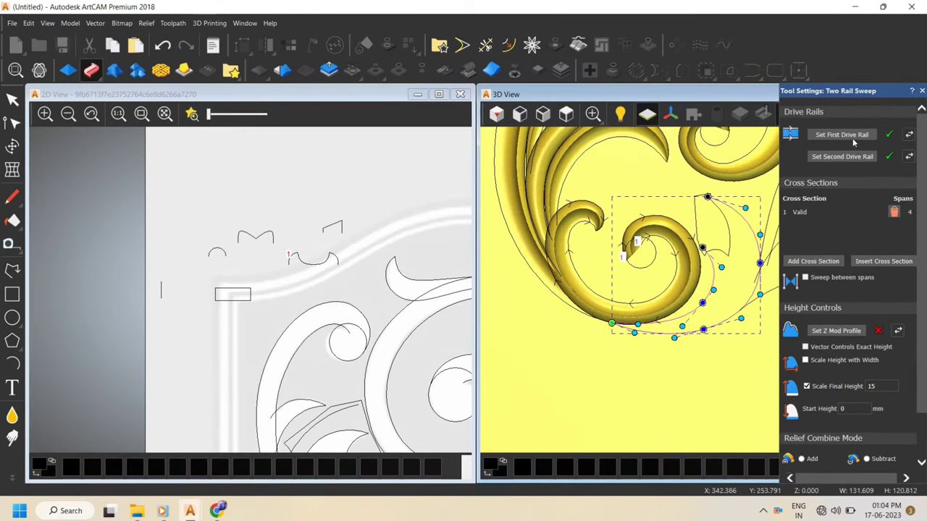
click(250, 239)
click(815, 263)
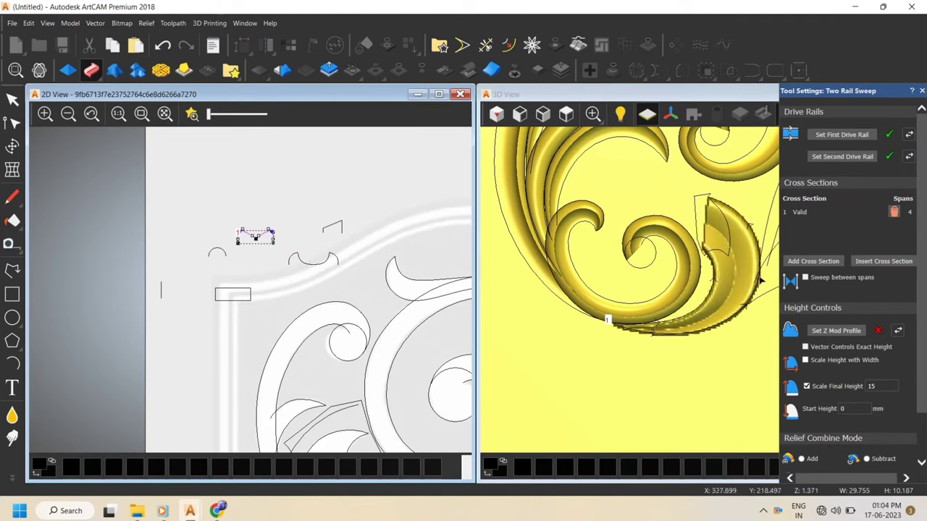
Turn on Scale Height with Width for this leaf and apply its sweep with Merge High
scroll(657, 327, up, 3)
scroll(822, 366, down, 2)
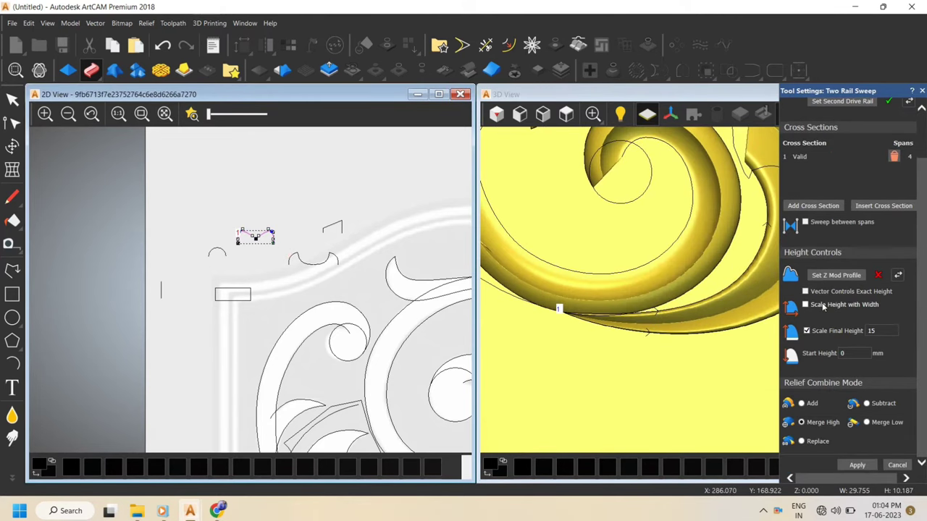
click(805, 305)
click(858, 465)
scroll(724, 297, down, 5)
scroll(730, 299, up, 5)
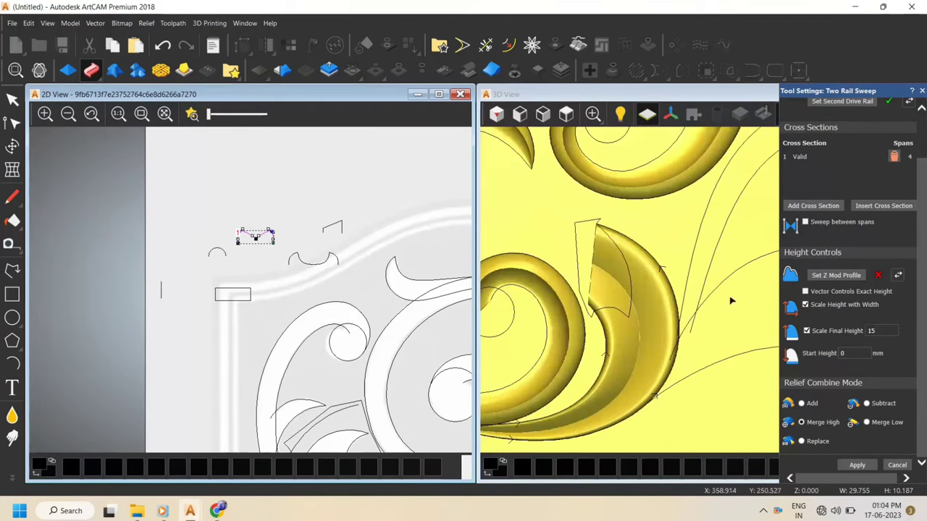
Sweep the adjacent broad leaf along its two edges with the same M-shaped profile, Scale Final Height 15 and Merge High
scroll(703, 283, down, 5)
scroll(676, 262, up, 4)
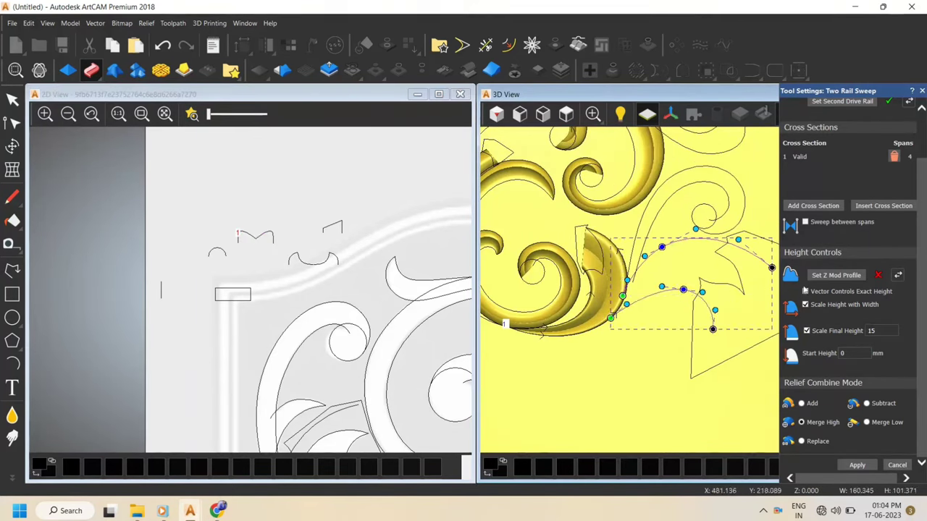
scroll(828, 362, up, 2)
scroll(828, 358, down, 2)
click(856, 465)
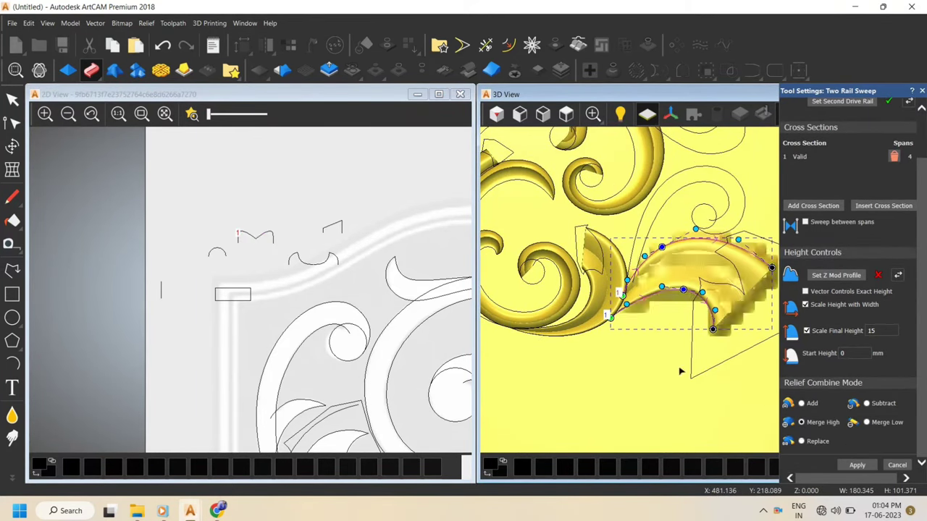
click(567, 113)
scroll(745, 392, up, 4)
click(8, 101)
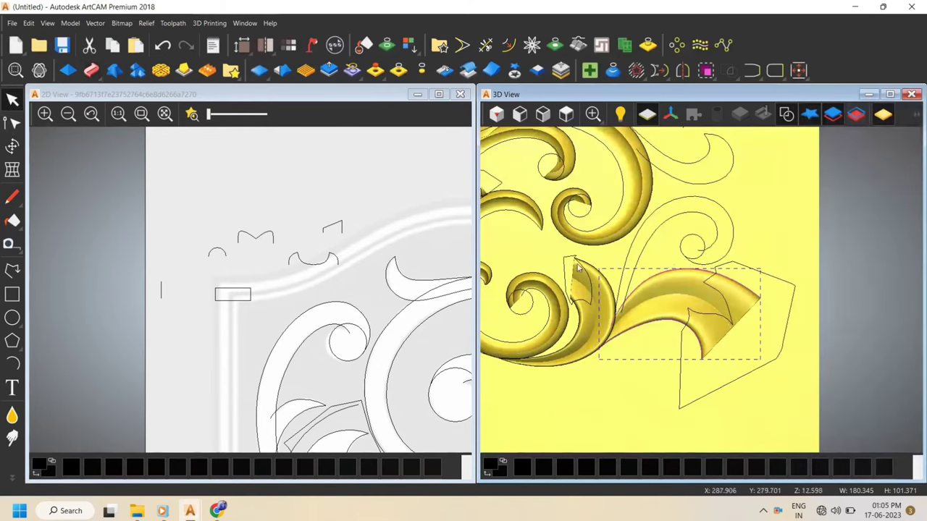
Try to clear the relief inside the closed outlines at both leaf tips, and undo it
click(783, 204)
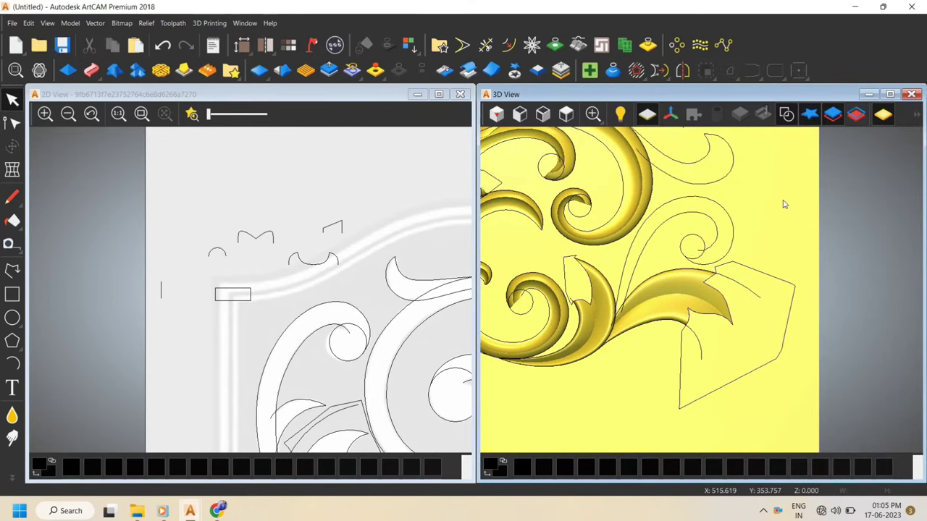
scroll(684, 248, up, 2)
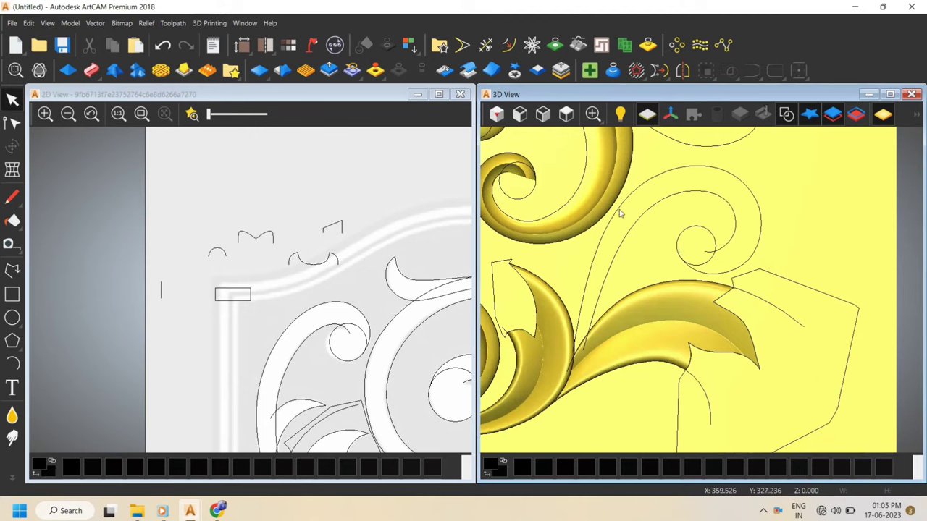
key(ctrl+z)
Reshape the nodes of the smaller leaf's trimming outline so its tip follows the leaf's centre ridge
scroll(534, 335, up, 2)
key(n)
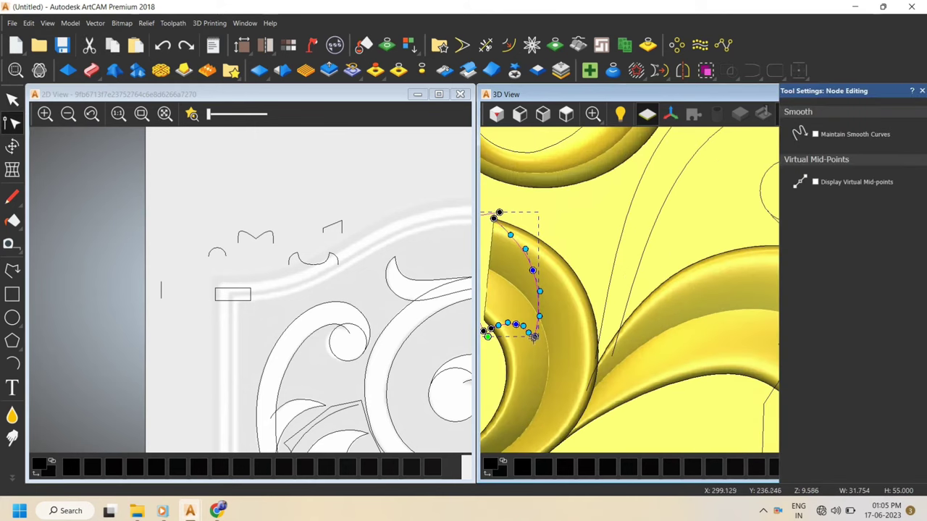
scroll(544, 334, up, 2)
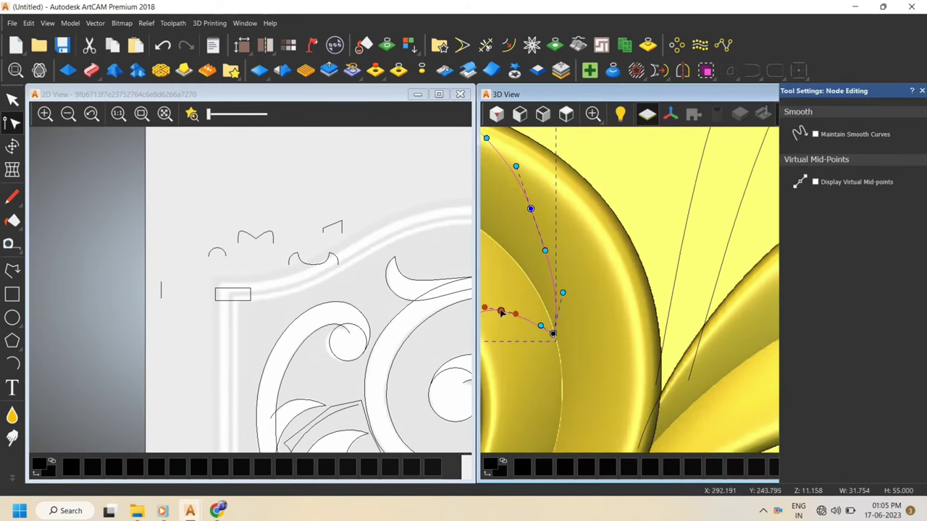
scroll(501, 312, down, 1)
scroll(501, 313, up, 1)
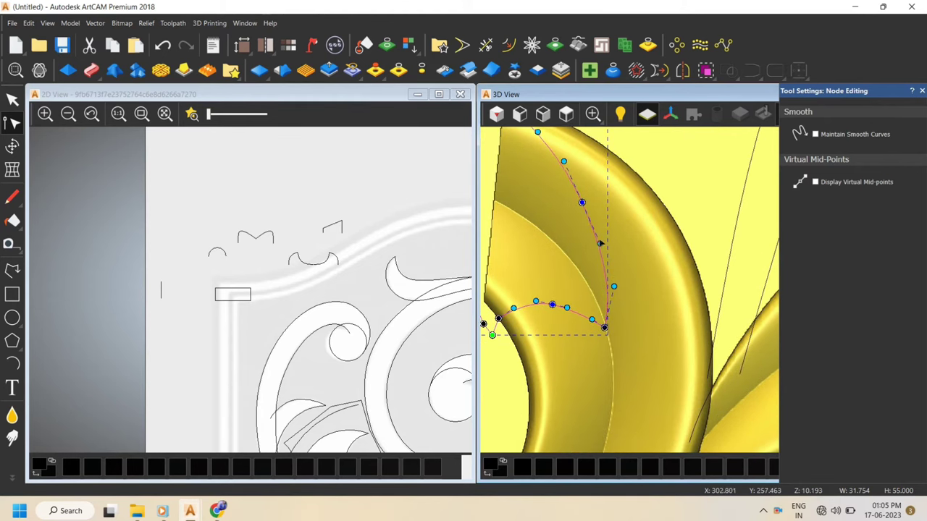
scroll(583, 200, down, 1)
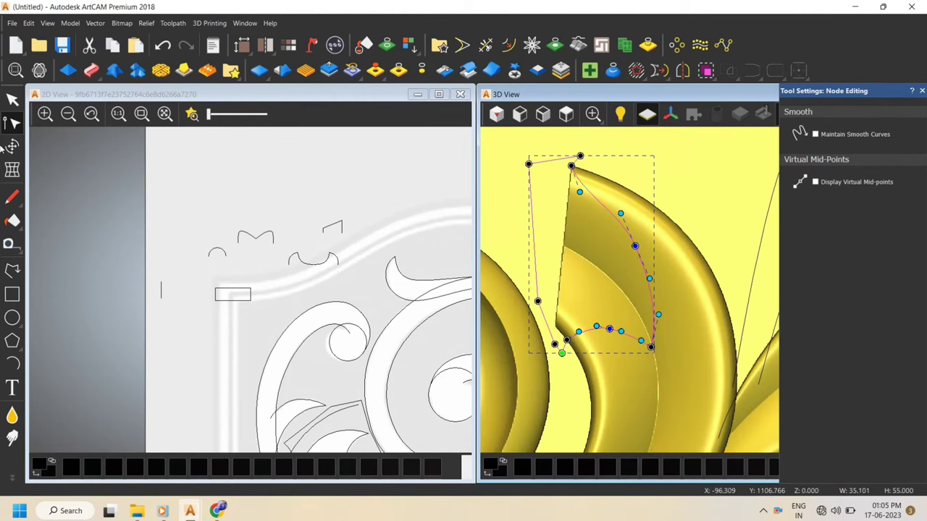
click(12, 100)
Move the inner tip node of the broad leaf's trimming outline to the end of the leaf's centre ridge
scroll(776, 331, down, 2)
scroll(827, 335, up, 2)
click(825, 312)
scroll(825, 313, up, 1)
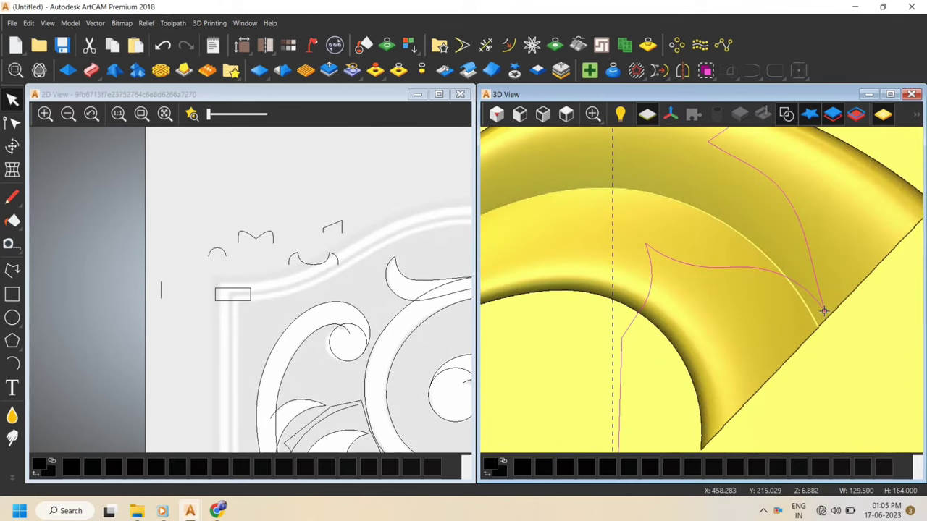
key(n)
scroll(732, 300, down, 1)
scroll(722, 296, up, 1)
scroll(724, 286, up, 2)
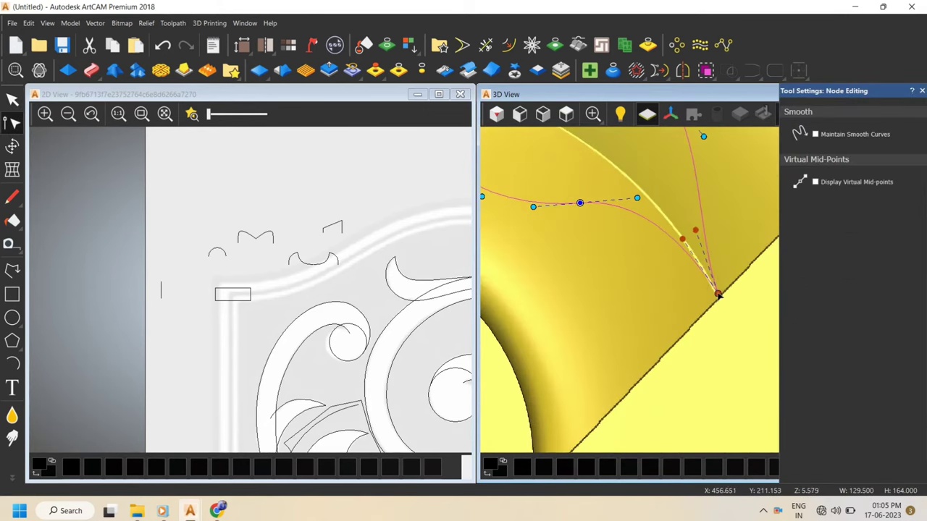
scroll(697, 239, down, 1)
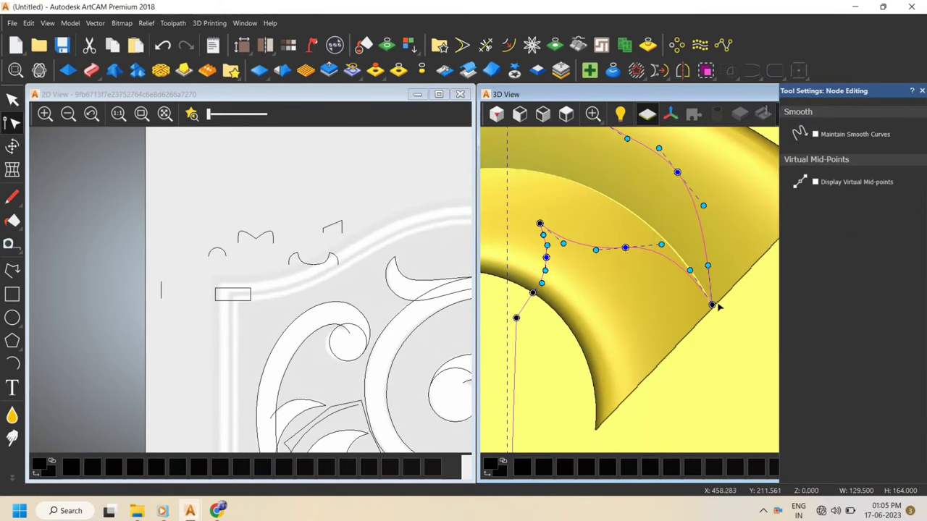
click(11, 101)
Clear the relief inside both adjusted trimming outlines to shape the two leaf tips
scroll(696, 289, down, 6)
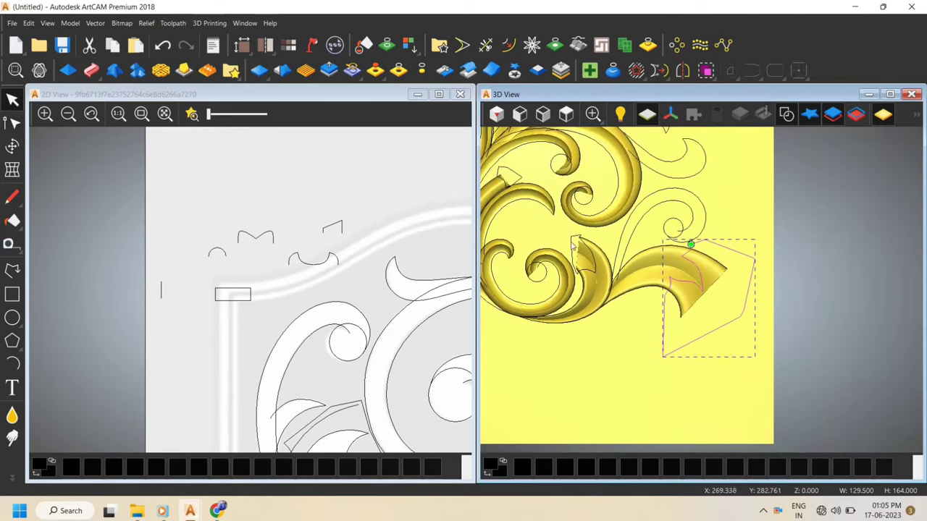
shift+click(572, 242)
click(398, 71)
click(726, 366)
Set up a two-rail sweep on the spiral stem above the broad leaf with the U-shaped profile's left half as cross section
scroll(695, 319, up, 3)
click(694, 312)
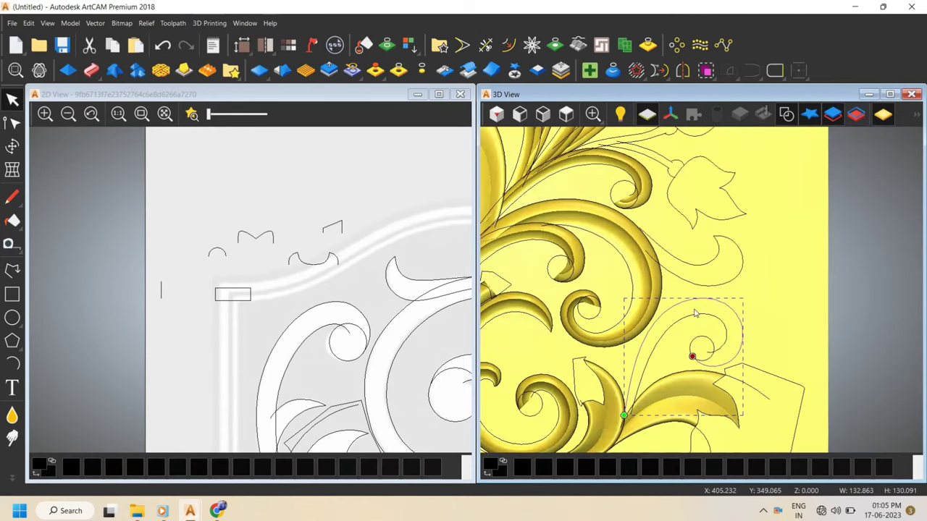
click(91, 70)
scroll(324, 244, up, 3)
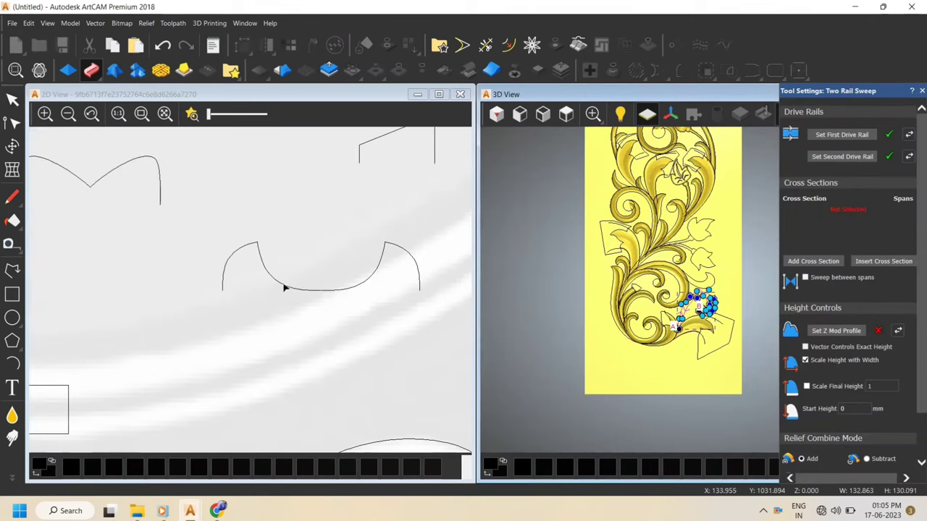
scroll(703, 306, up, 3)
scroll(610, 393, up, 4)
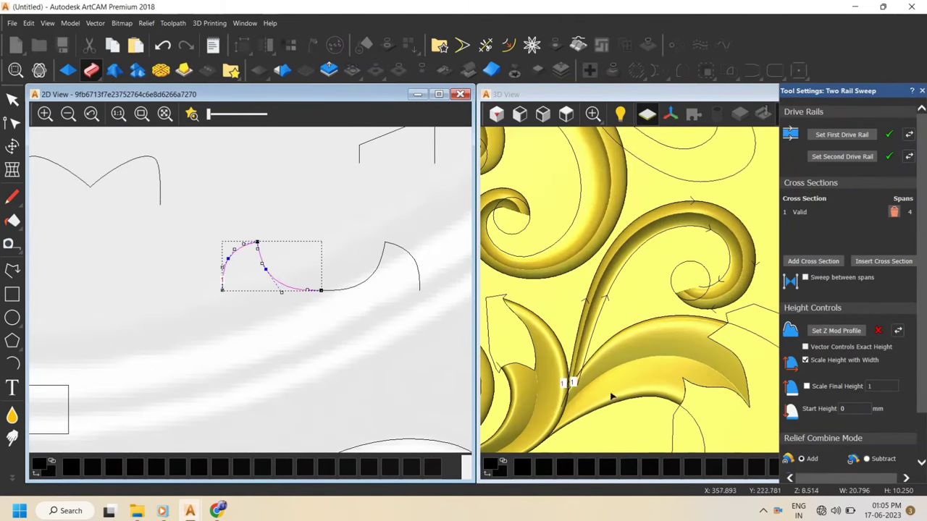
Extend the lower end of the spiral stem's outer rail down to the junction between the two leaves
click(566, 375)
scroll(564, 378, up, 1)
drag(561, 384, 552, 407)
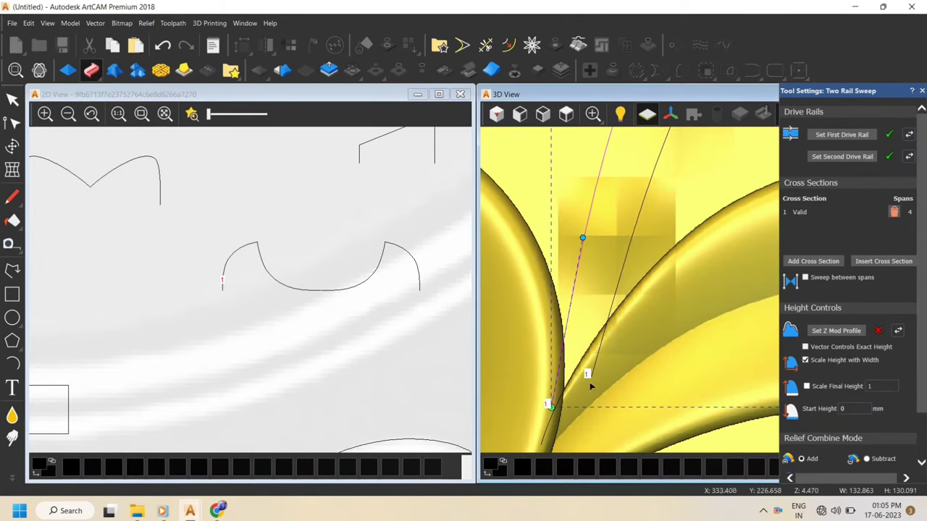
Set the spiral stem's Scale Final Height to 15 and apply its sweep with Merge High
scroll(824, 445, down, 3)
click(823, 425)
click(808, 331)
double_click(875, 331)
text(15)
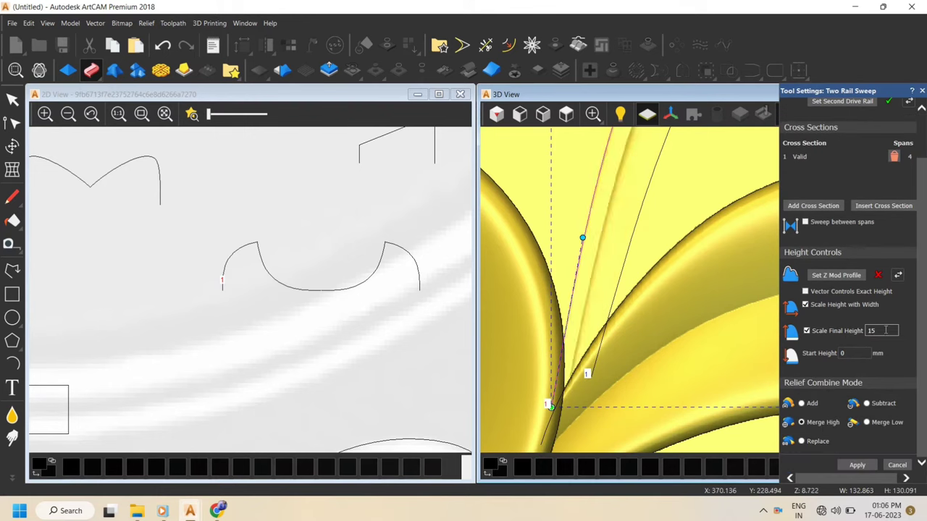
scroll(700, 289, down, 5)
scroll(752, 236, up, 3)
scroll(705, 273, down, 5)
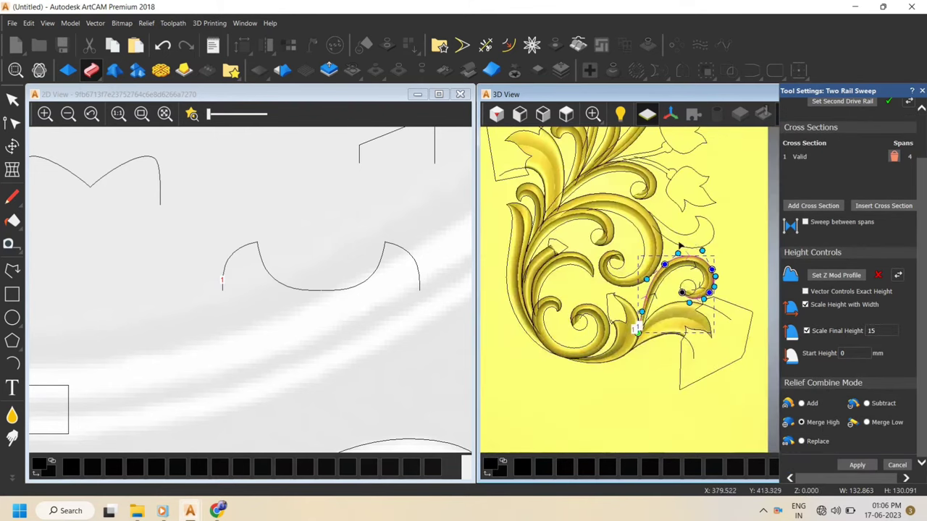
Set the curled leaf's two edges above the spiral as rails and replace its cross section with the U-shaped profile's right half
scroll(688, 219, up, 3)
click(689, 218)
click(739, 231)
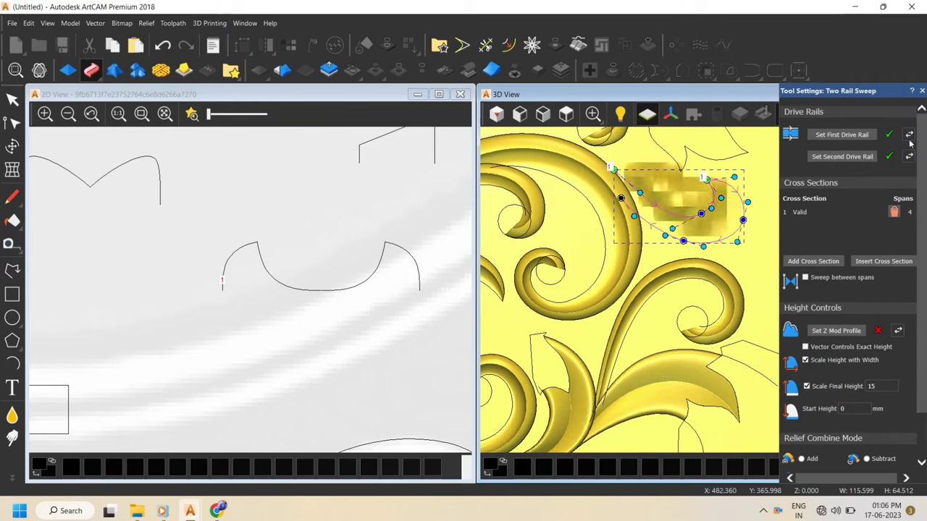
click(894, 212)
click(303, 291)
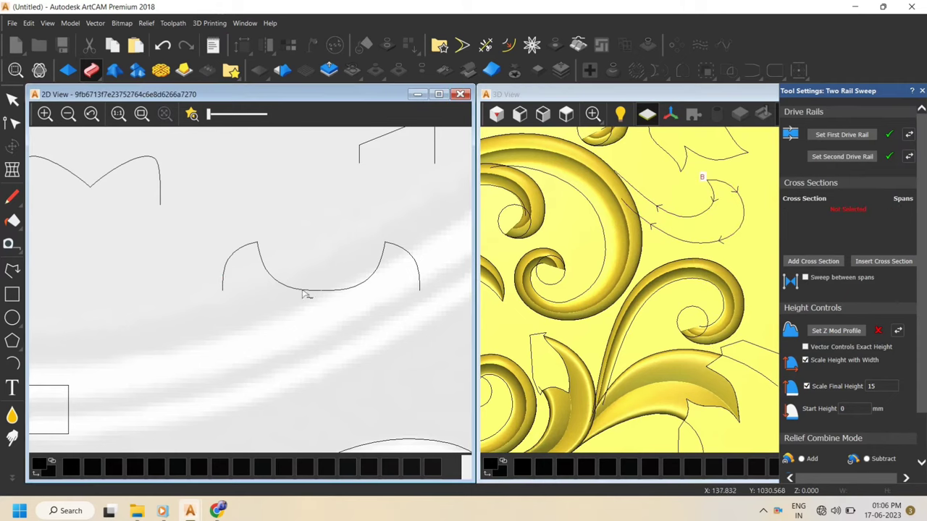
click(894, 212)
click(371, 277)
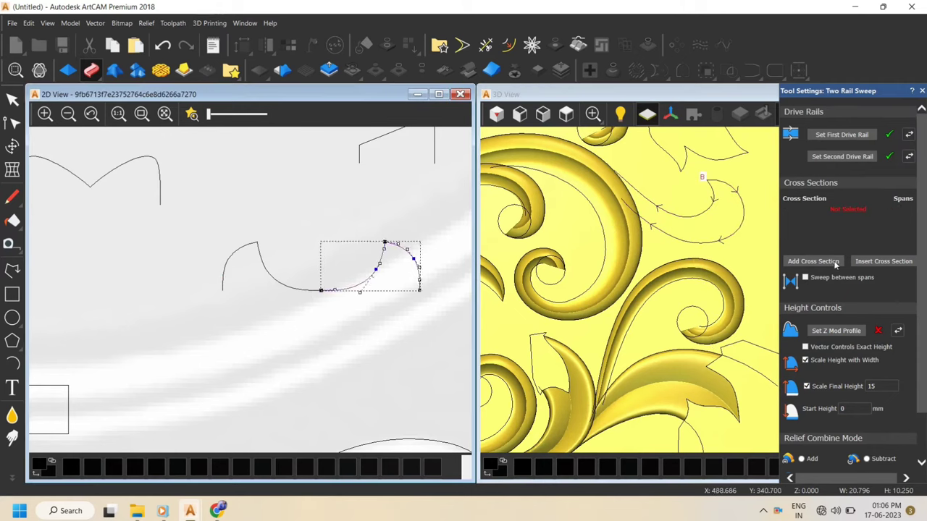
click(833, 263)
Apply the curled leaf's sweep with Scale Final Height 15 and Merge High
scroll(852, 420, down, 3)
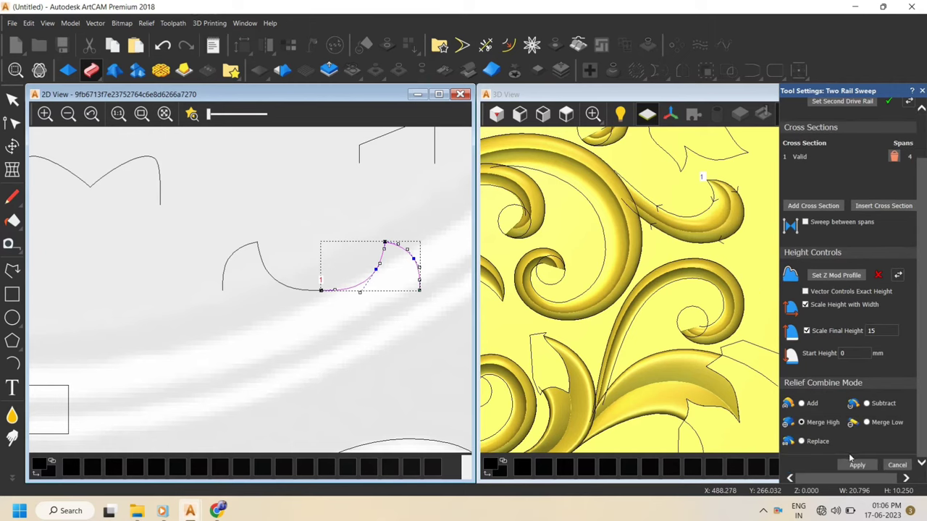
click(856, 465)
scroll(730, 325, down, 5)
scroll(664, 222, up, 5)
Sweep the upper flower stem along its two edges with the small arch profile, Scale Final Height 15 and Merge High
click(658, 223)
scroll(840, 166, up, 2)
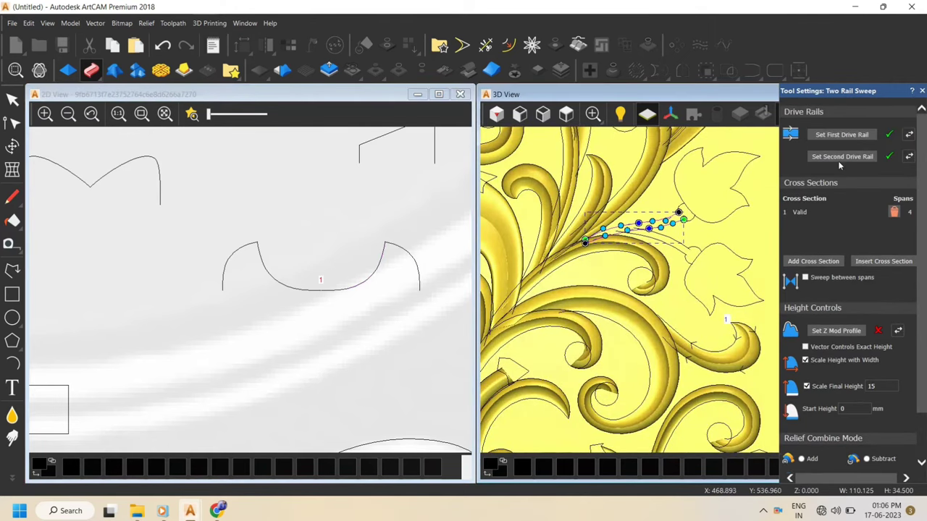
scroll(241, 214, down, 5)
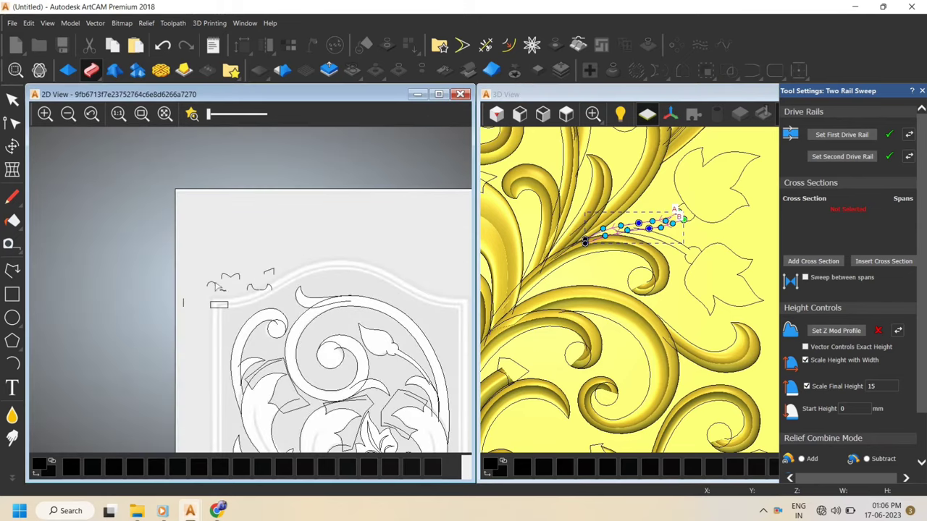
click(825, 264)
scroll(672, 231, up, 3)
scroll(848, 434, down, 2)
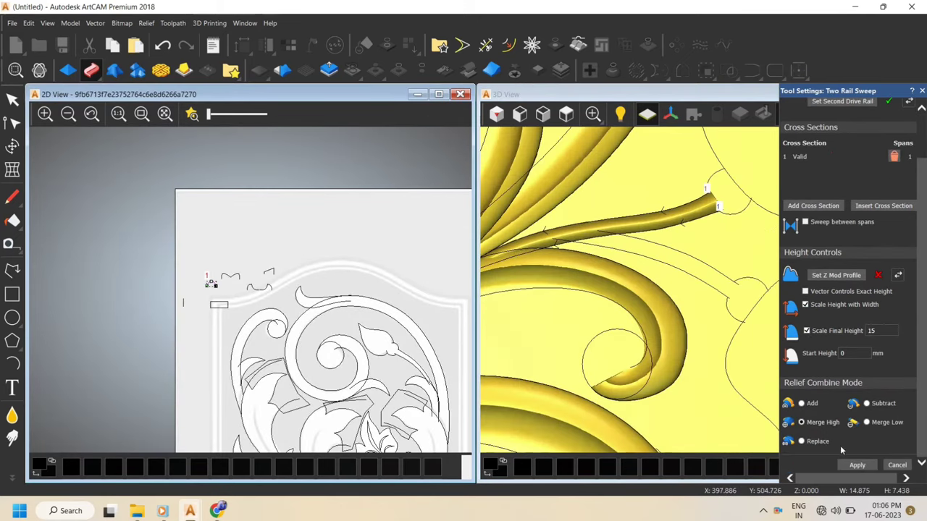
scroll(674, 252, down, 1)
Set the lower flower stem's two edges as rails and extend their inner ends into the upper stem
click(654, 248)
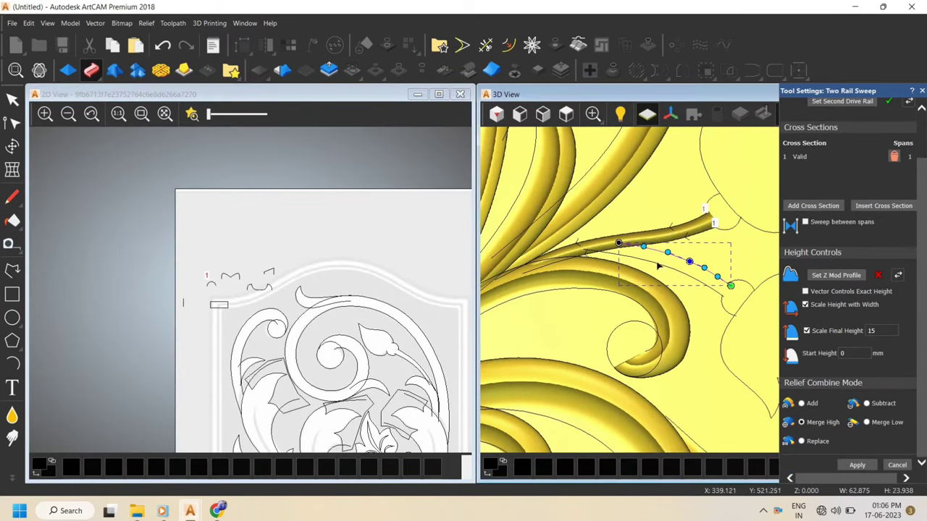
shift+click(658, 263)
scroll(834, 238, up, 2)
scroll(637, 254, up, 2)
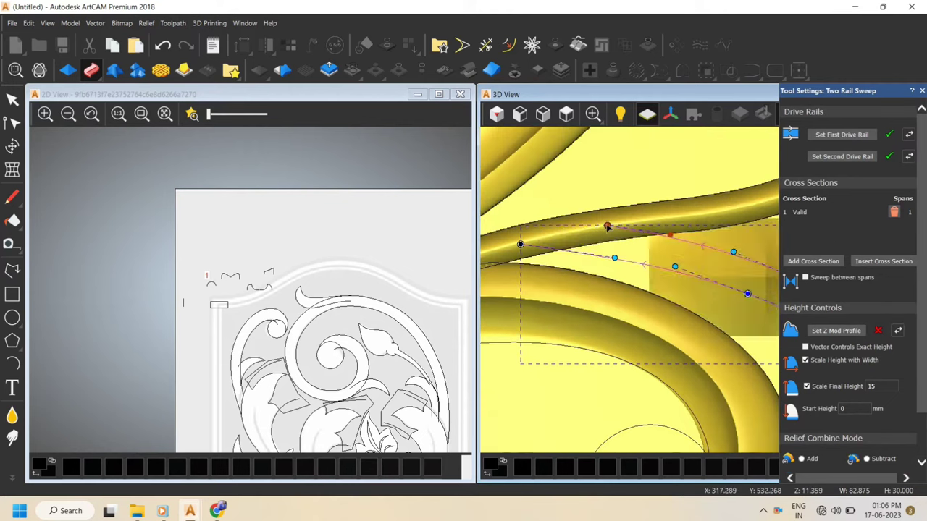
drag(521, 245, 511, 244)
drag(615, 258, 610, 247)
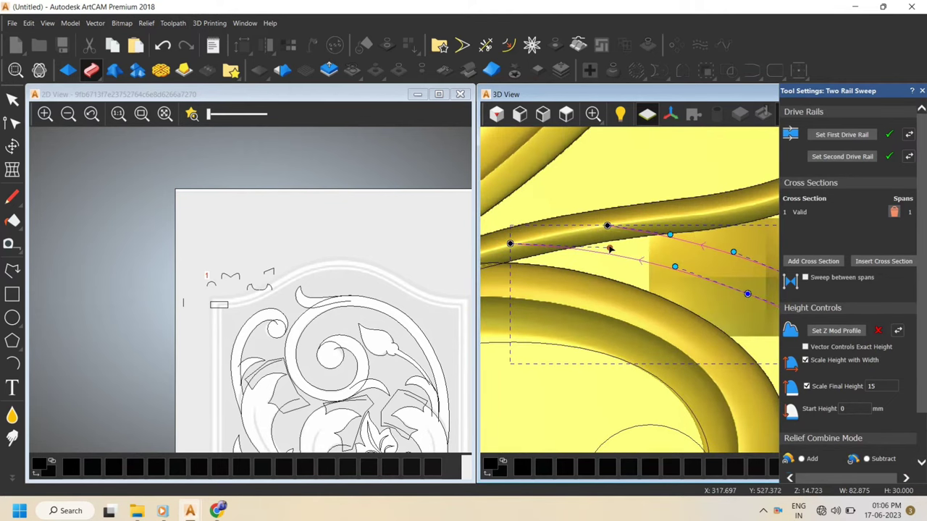
scroll(712, 277, down, 2)
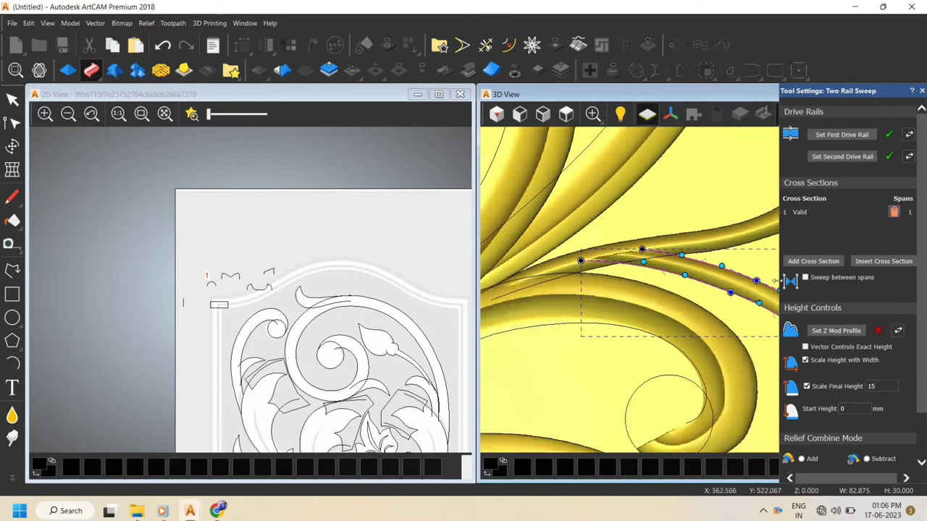
Assign the slanted profile as the lower flower stem's Z modulation
click(268, 274)
click(814, 279)
scroll(707, 273, down, 1)
scroll(733, 272, up, 1)
scroll(302, 282, up, 1)
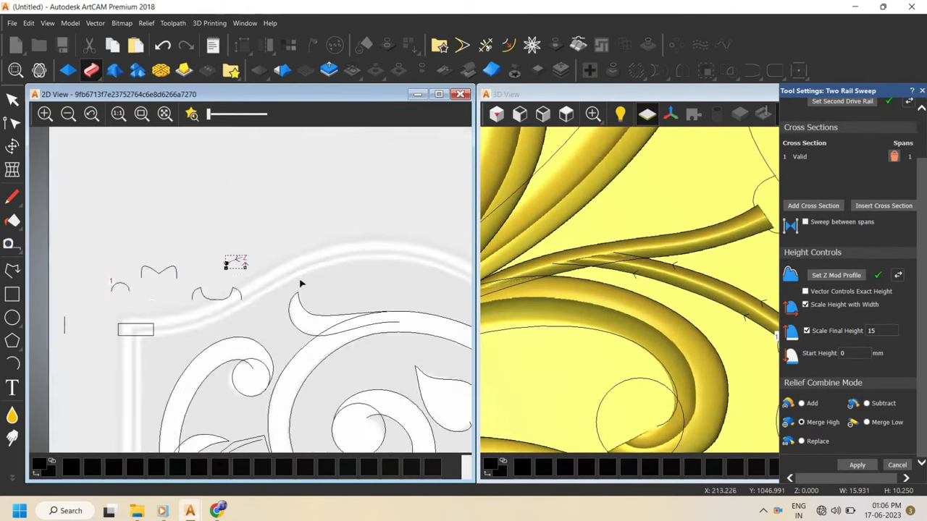
Reverse the direction of the lower flower stem's Z modulation profile
scroll(302, 284, up, 2)
scroll(741, 306, up, 2)
scroll(658, 268, down, 2)
scroll(695, 268, up, 1)
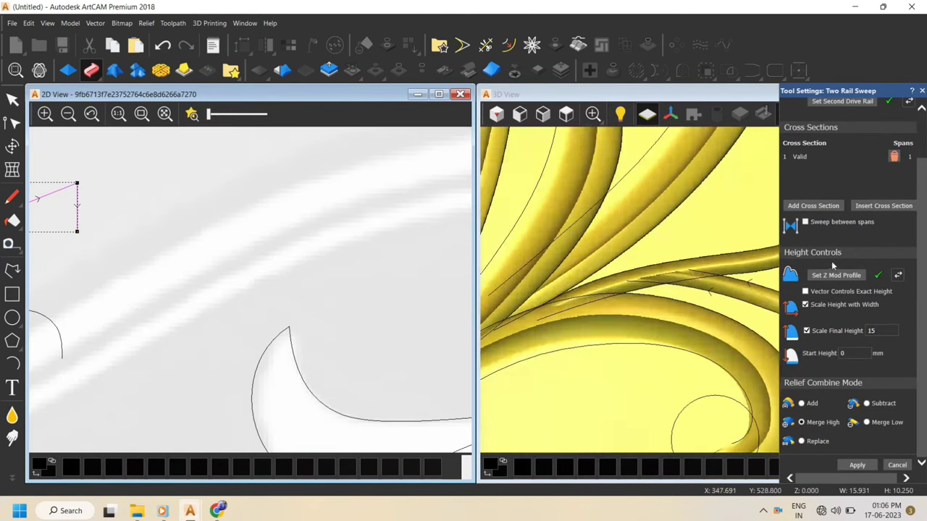
click(898, 276)
drag(642, 283, 734, 214)
scroll(713, 278, down, 3)
scroll(713, 278, up, 1)
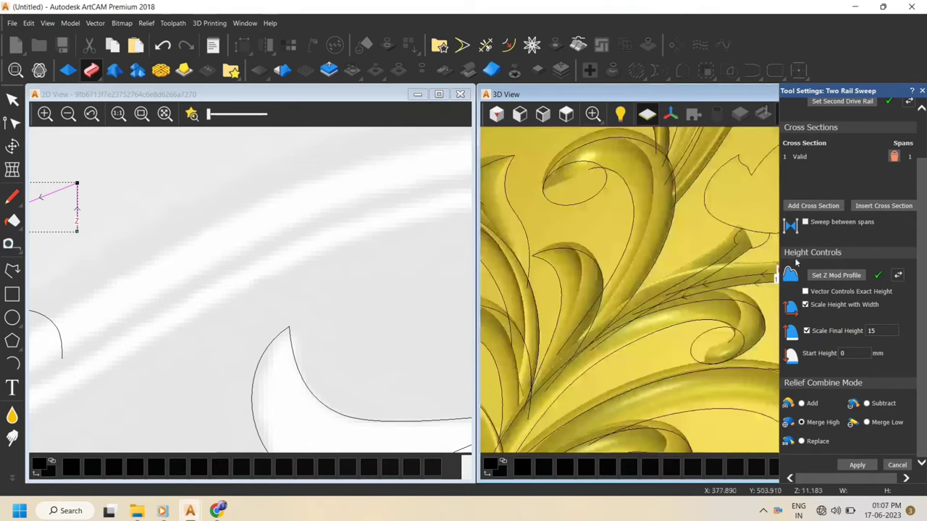
Lower the short end of the slanted modulation profile and apply the lower stem's sweep with Scale Final Height 15 and Merge High
scroll(151, 210, down, 2)
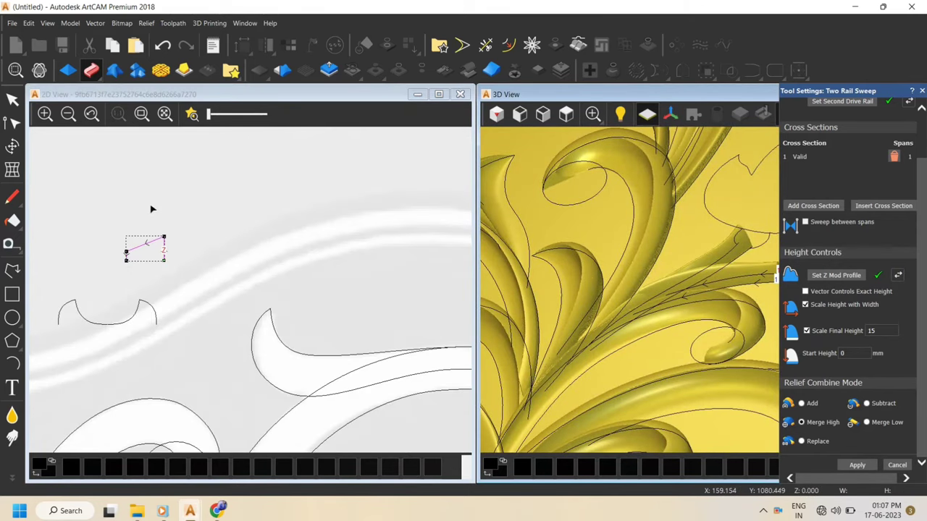
scroll(131, 245, up, 2)
scroll(709, 276, up, 5)
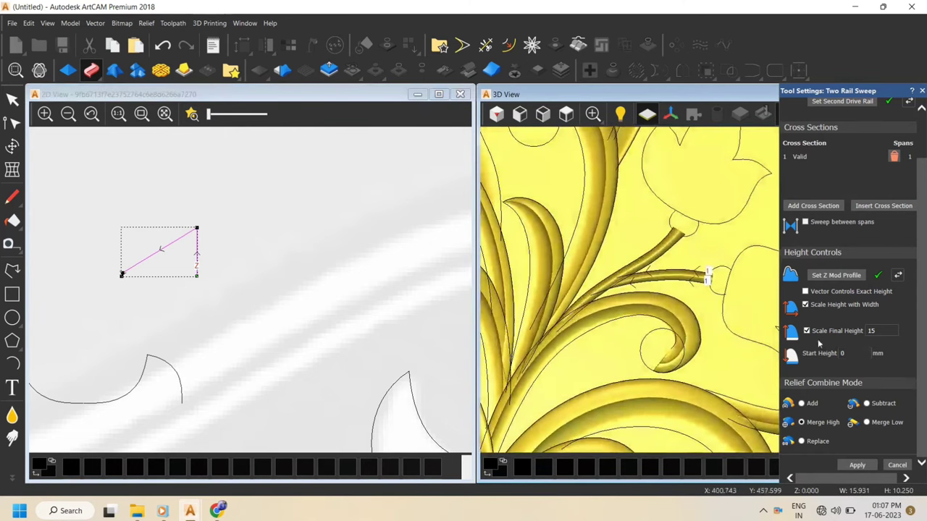
click(896, 466)
click(747, 276)
Start a two-rail sweep on the upper flower's calyx edges with the small arch profile as cross section
scroll(748, 276, up, 2)
scroll(678, 247, down, 2)
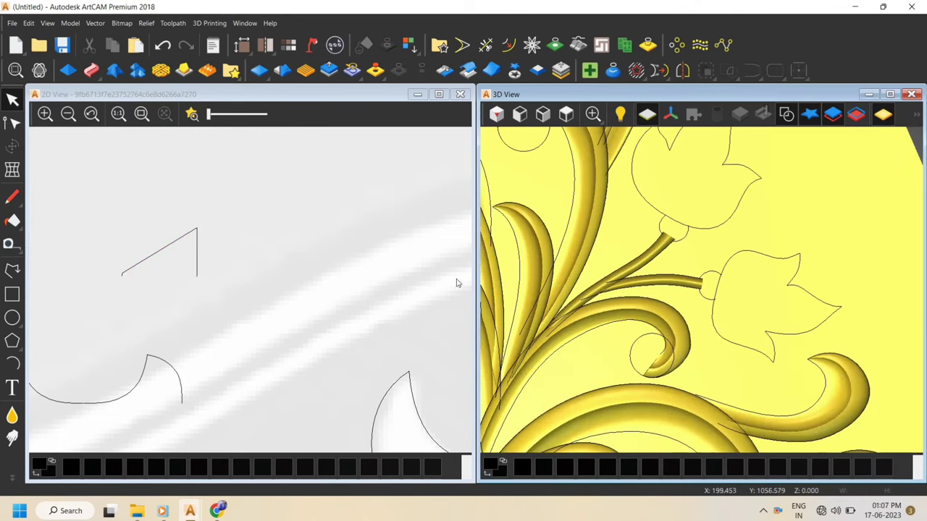
scroll(731, 221, up, 1)
click(673, 238)
shift+click(638, 221)
click(92, 71)
scroll(189, 307, down, 1)
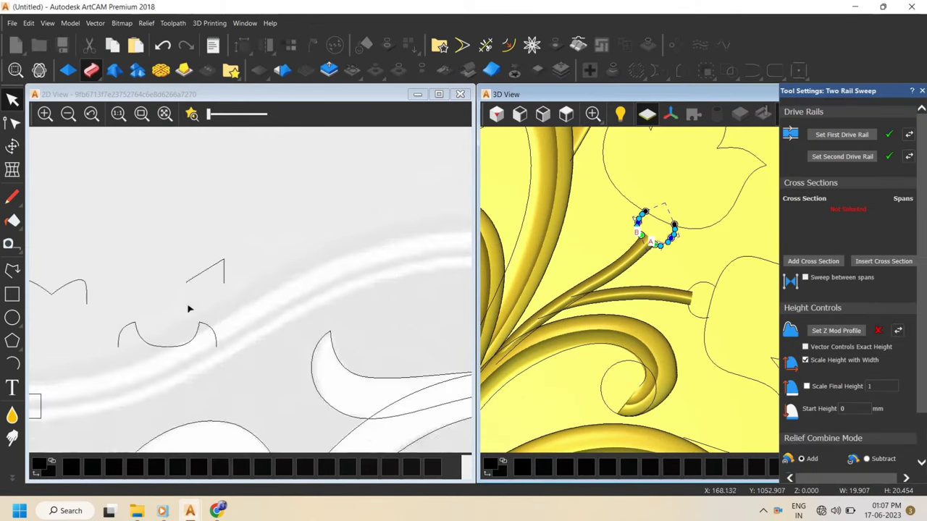
scroll(189, 309, down, 1)
click(121, 305)
click(823, 264)
scroll(677, 253, up, 2)
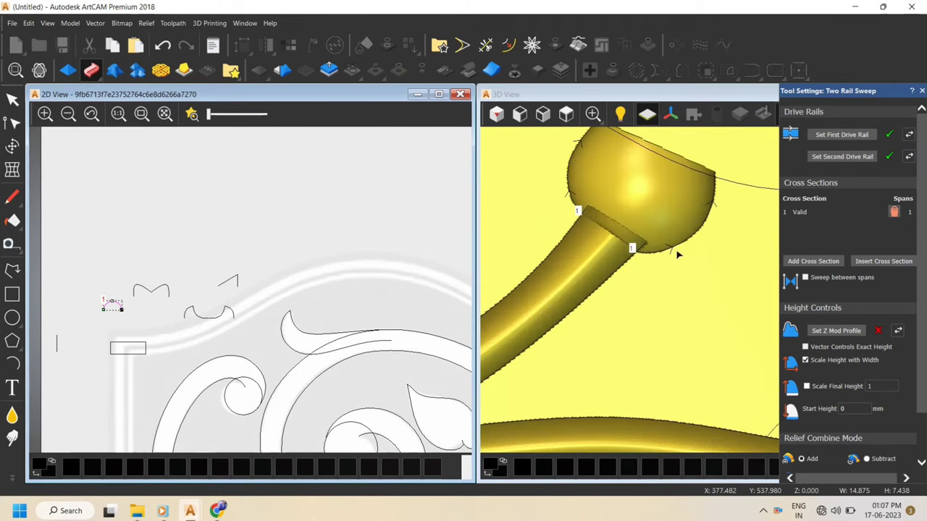
Turn off Scale Height with Width and apply the upper calyx sweep with Scale Final Height 15 and Merge High
click(844, 362)
click(842, 387)
click(878, 387)
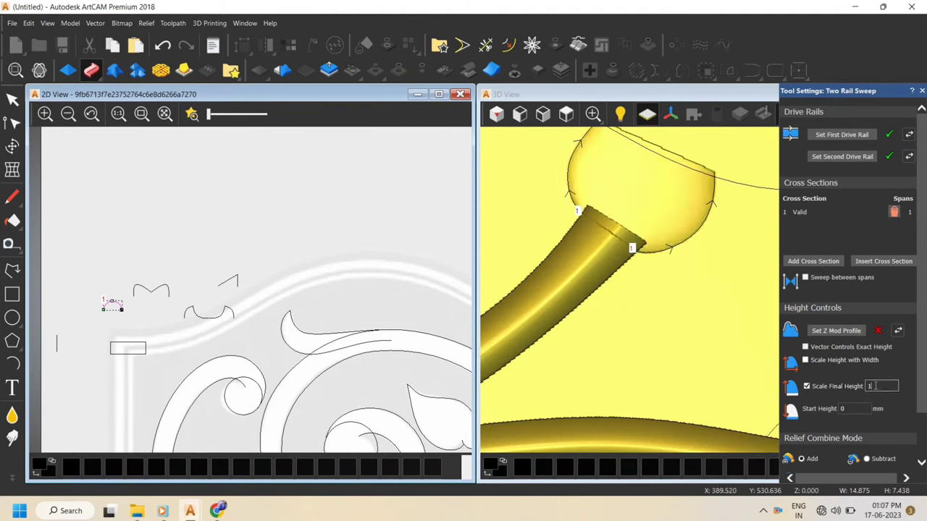
text(5)
scroll(830, 423, down, 2)
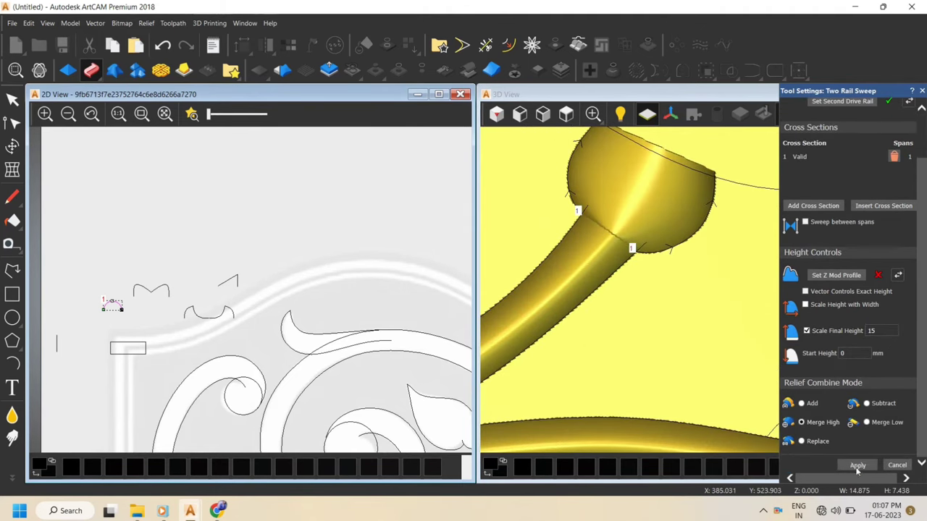
Sweep the lower flower's calyx along its two edges with the same arch profile, Scale Final Height 15 and Merge High
scroll(643, 209, down, 3)
scroll(756, 364, up, 1)
click(723, 292)
scroll(834, 212, up, 2)
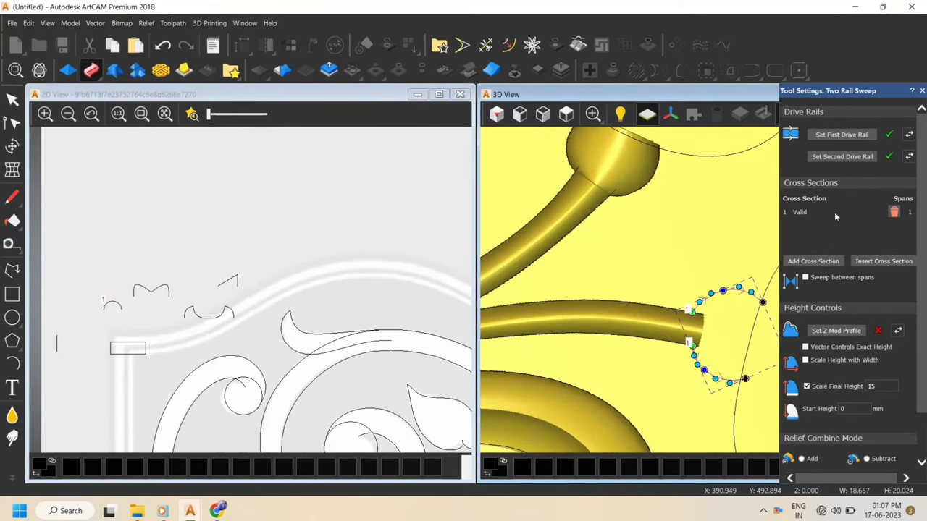
scroll(649, 335, up, 3)
scroll(851, 394, down, 2)
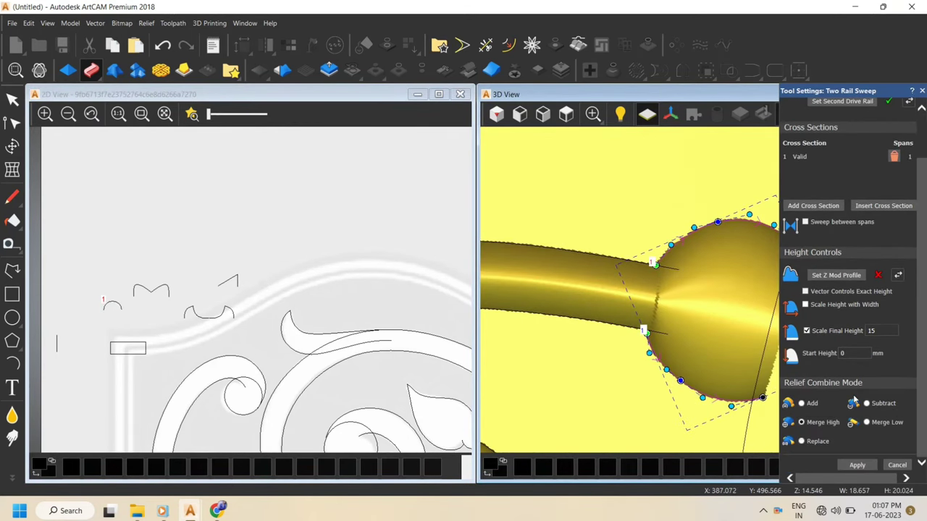
click(861, 465)
scroll(697, 286, down, 5)
scroll(699, 201, up, 1)
Give both flower outlines a Round shape limited to 5 mm height, with Start Height 10 mm and Merge High
click(11, 99)
click(688, 193)
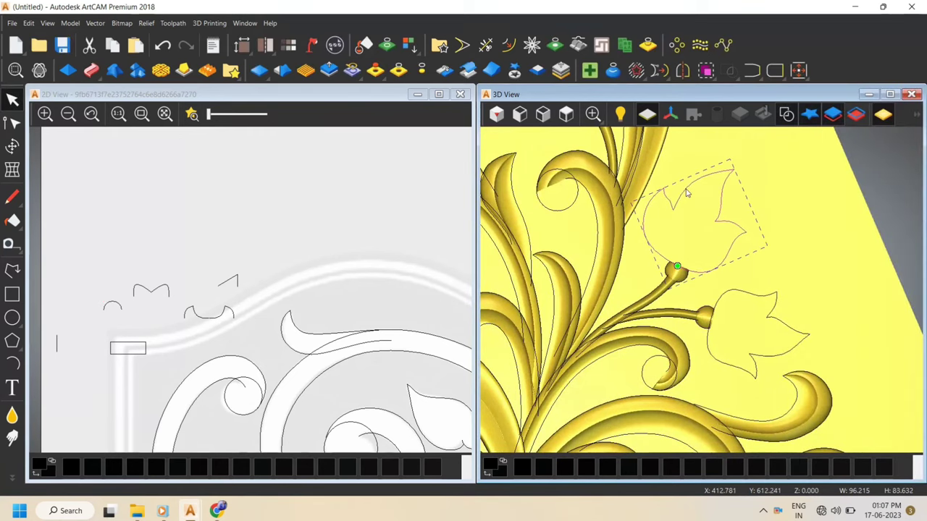
shift+click(760, 299)
click(68, 70)
scroll(842, 223, down, 4)
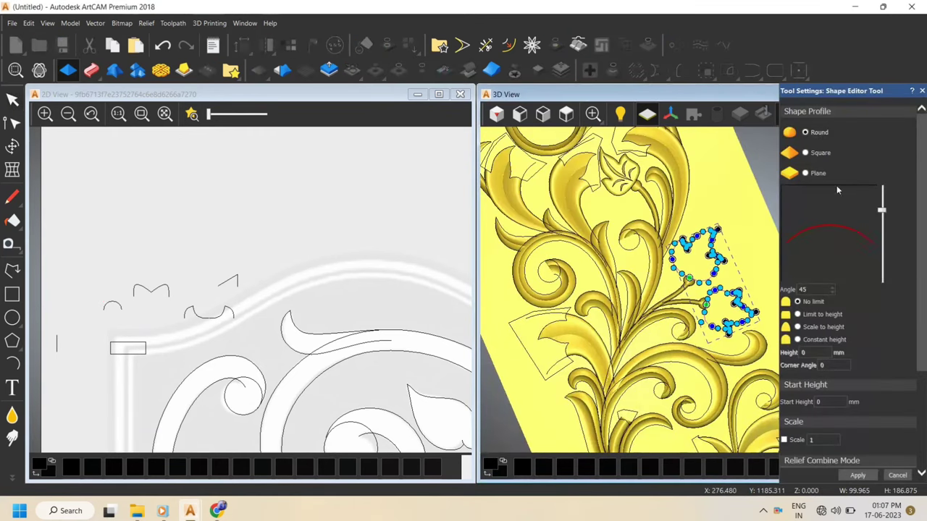
text(5)
drag(830, 403, 804, 410)
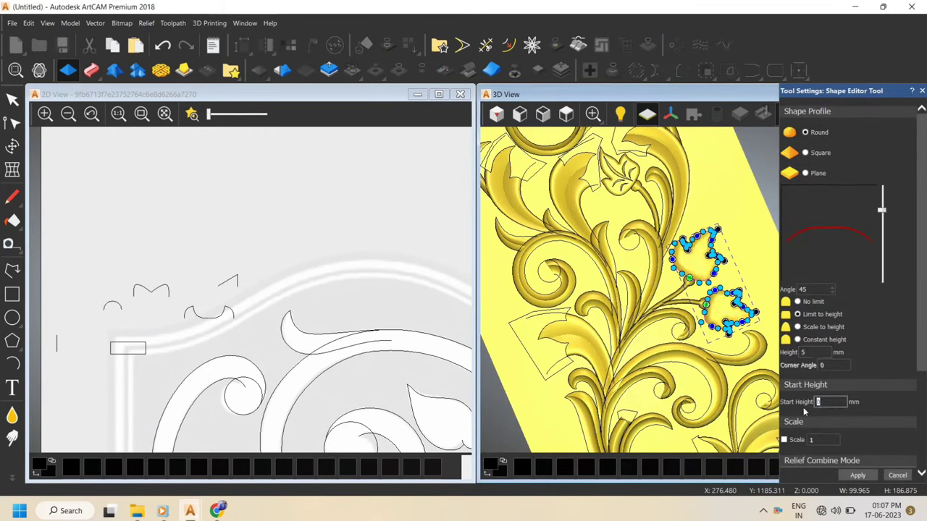
text(10)
scroll(826, 425, down, 3)
scroll(727, 317, up, 5)
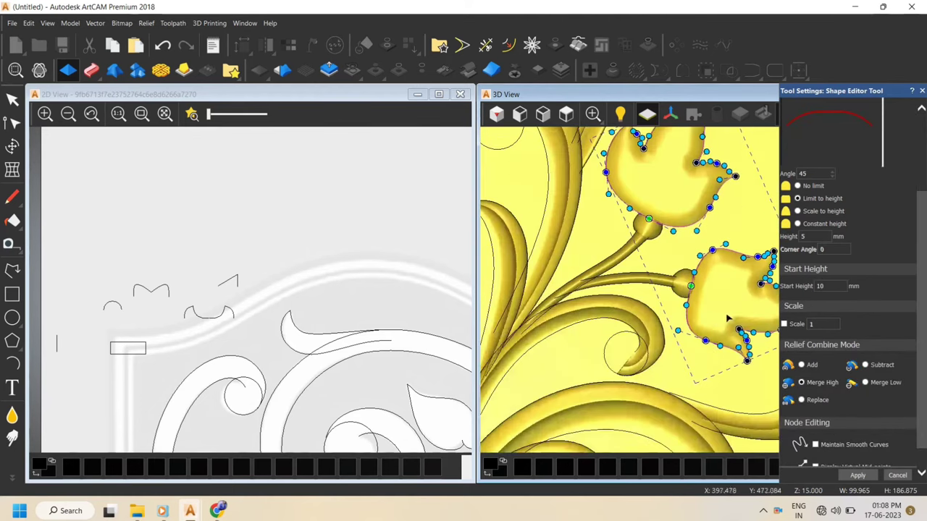
Steepen the flowers' round profile to an angle of 84 degrees and apply the shape
scroll(730, 232, down, 3)
scroll(883, 138, up, 3)
drag(883, 215, 883, 191)
scroll(714, 275, up, 3)
scroll(715, 275, up, 3)
click(862, 476)
click(897, 476)
scroll(711, 259, down, 5)
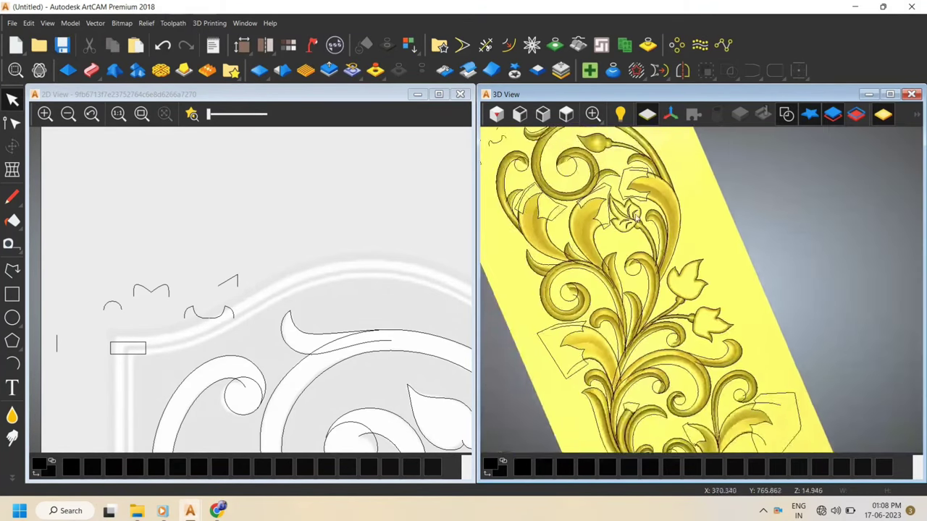
Copy the vein vectors of the finished upper leaf bud onto the upper of the two new flowers
scroll(613, 216, up, 3)
click(614, 201)
shift+click(635, 229)
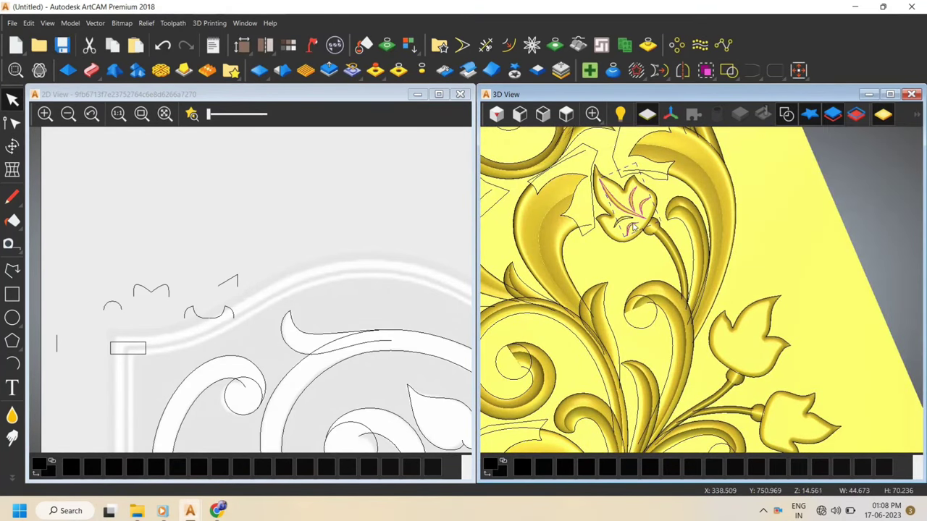
right_click(623, 218)
click(656, 10)
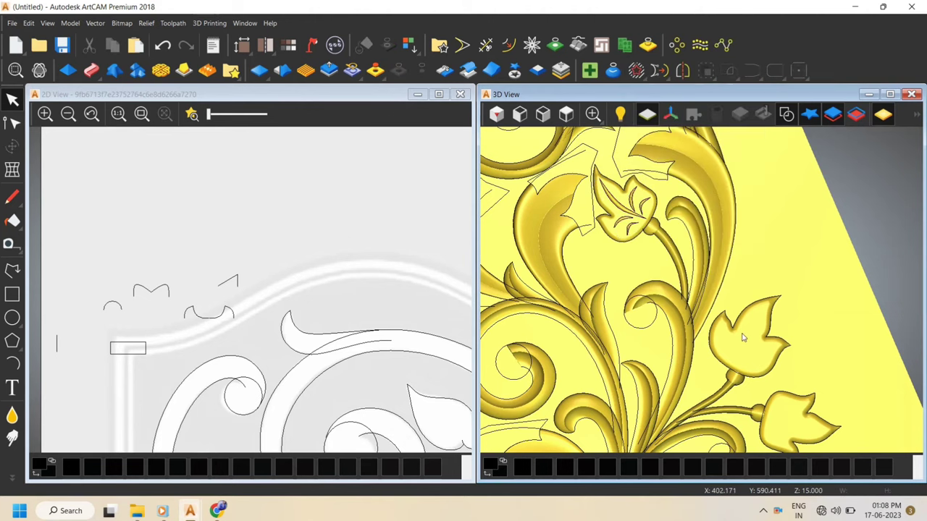
right_click(744, 336)
mouse_move(774, 344)
click(717, 344)
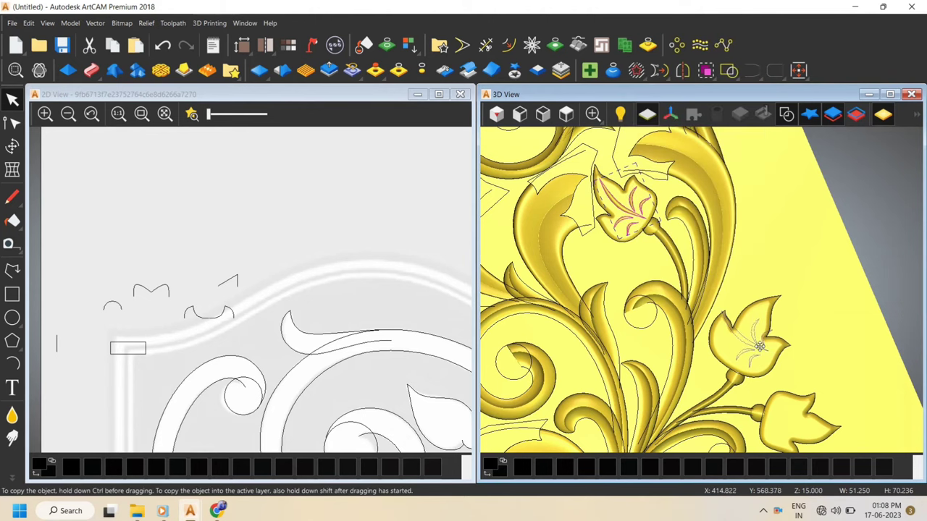
Rotate, move and stretch the copied veins to about 51 by 72 mm so they fit inside the upper flower
key(t)
scroll(764, 340, up, 4)
drag(748, 283, 730, 383)
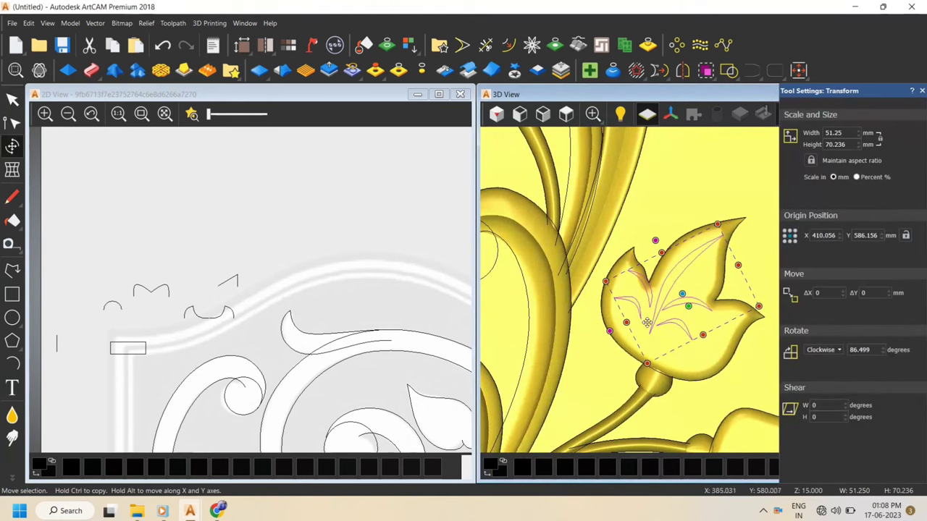
drag(663, 326, 659, 355)
drag(744, 259, 727, 248)
drag(672, 326, 672, 309)
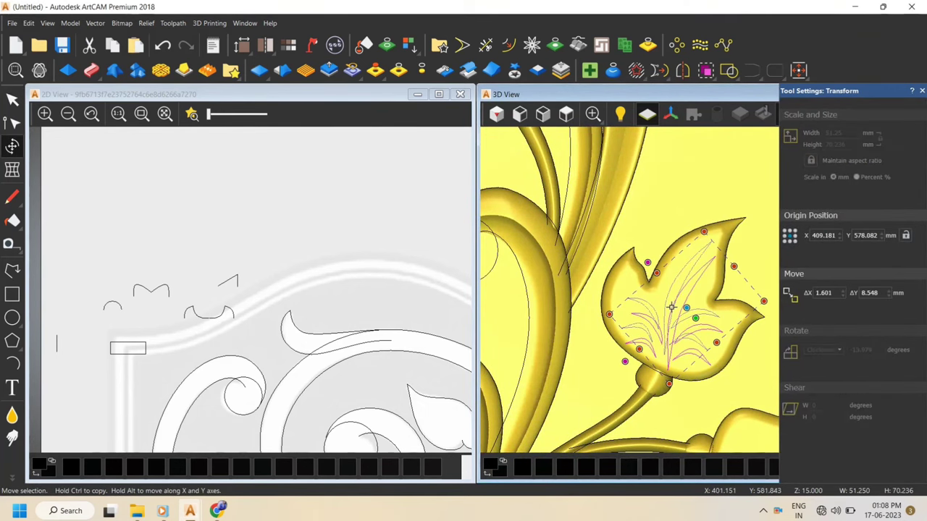
drag(734, 264, 747, 338)
drag(673, 319, 668, 321)
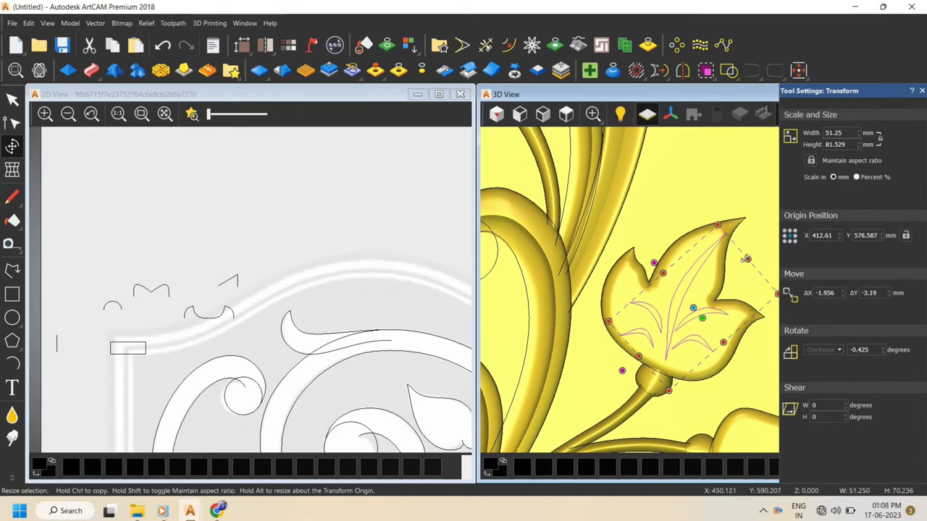
drag(746, 256, 700, 251)
scroll(720, 335, down, 3)
scroll(720, 336, up, 4)
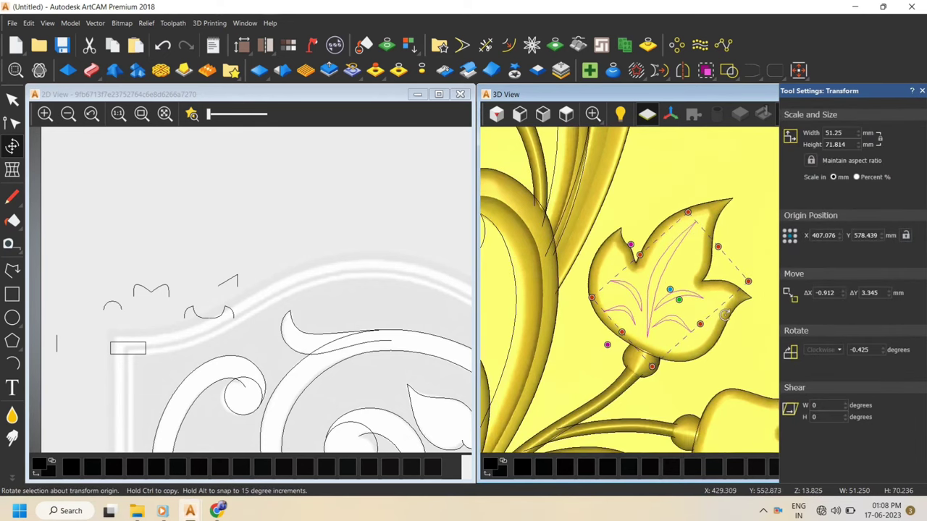
click(732, 364)
Adjust the size and position of the side veins around the upper flower's central vein
click(629, 305)
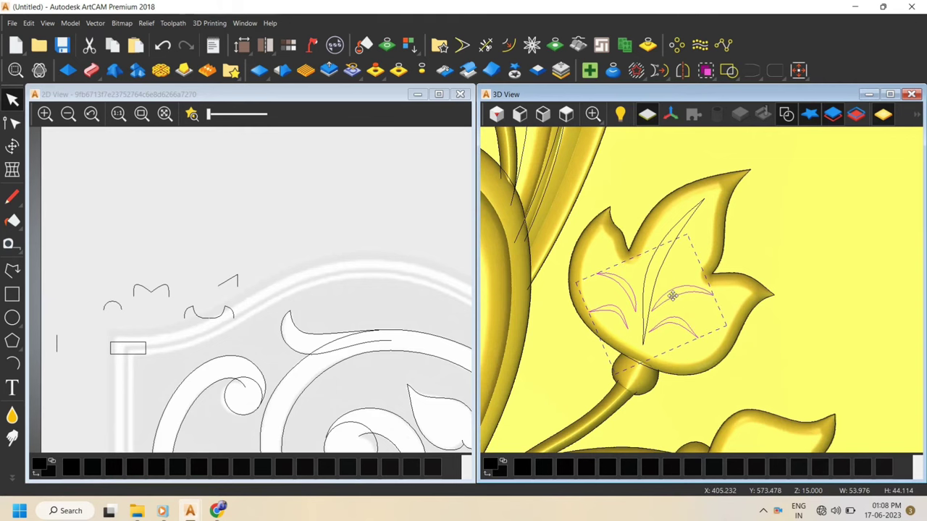
click(673, 296)
scroll(719, 307, up, 2)
mouse_move(728, 297)
mouse_down()
mouse_move(736, 317)
mouse_move(732, 292)
mouse_up()
drag(649, 301, 643, 304)
click(698, 410)
scroll(699, 411, down, 2)
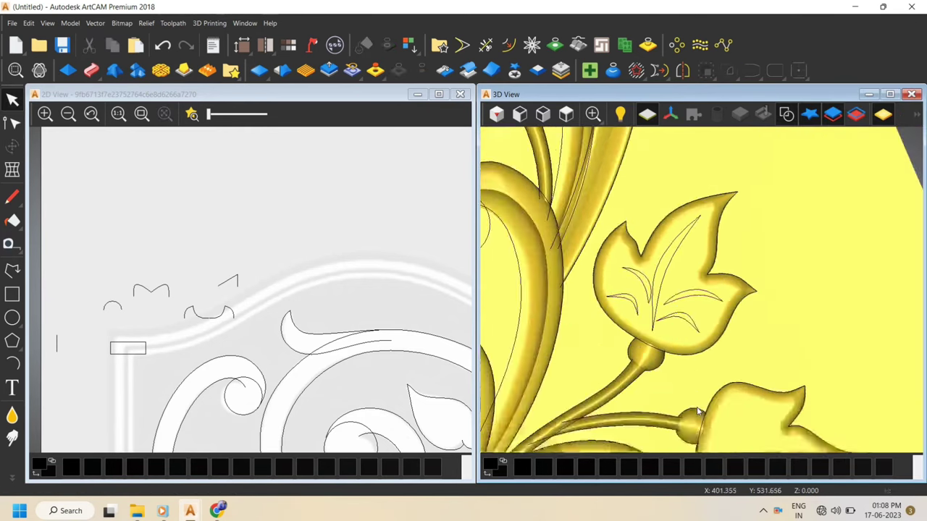
Copy the bud's vein vectors onto the lower flower and rotate them about 153 degrees clockwise
scroll(699, 411, down, 2)
click(722, 353)
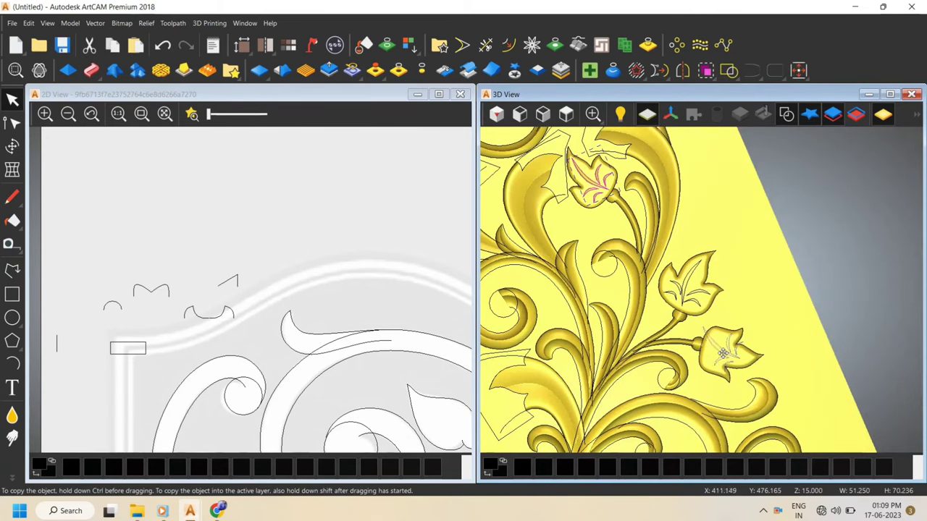
click(722, 353)
scroll(753, 367, up, 2)
drag(717, 241, 567, 391)
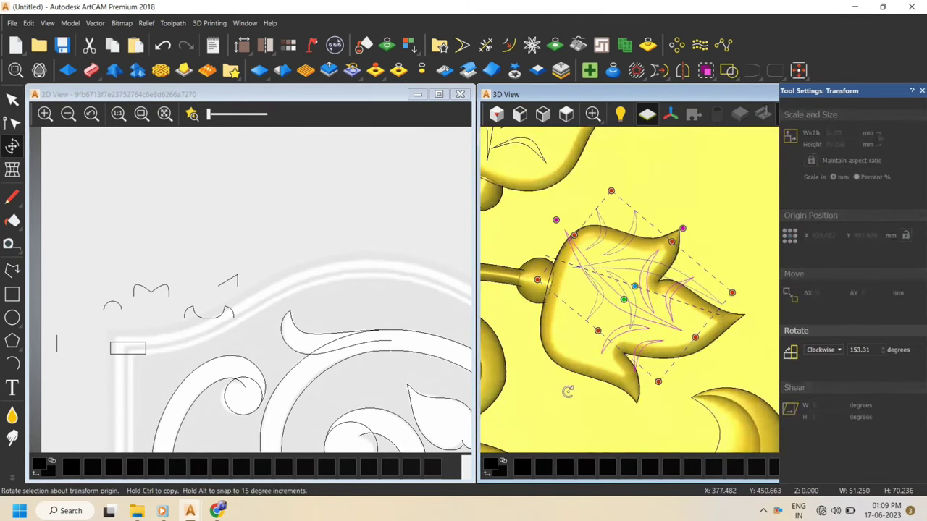
Mirror the lower flower's veins, then move, resize and rotate them to fit inside its outline
click(683, 70)
click(655, 182)
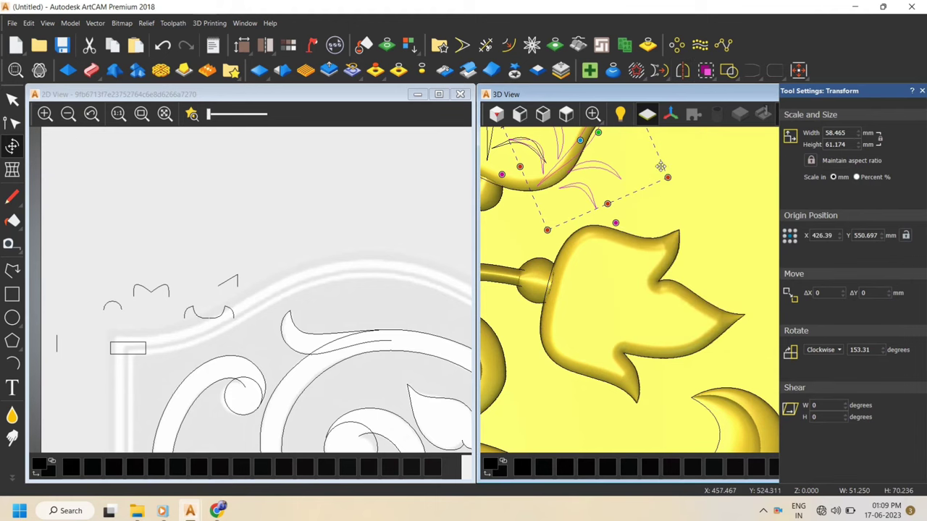
drag(661, 166, 642, 319)
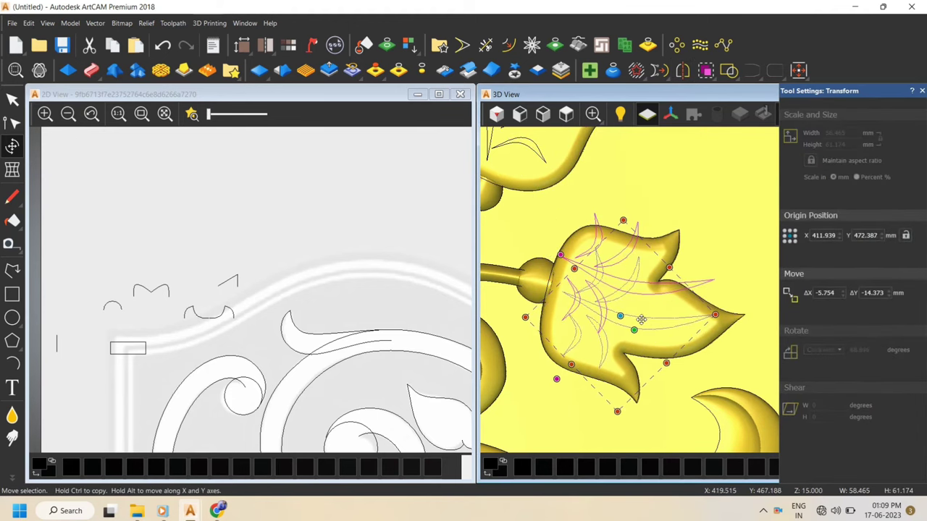
drag(716, 315, 699, 316)
drag(683, 317, 691, 318)
drag(718, 285, 720, 293)
click(709, 251)
Apply a Round shape with an 84-degree angle and No limit to the veins of both flowers
scroll(688, 279, down, 5)
scroll(615, 221, up, 2)
drag(600, 215, 747, 363)
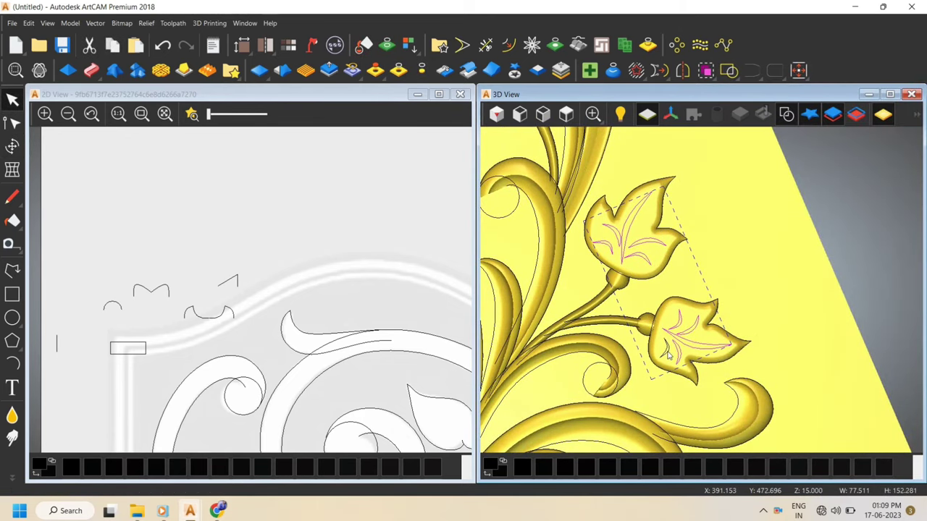
click(67, 70)
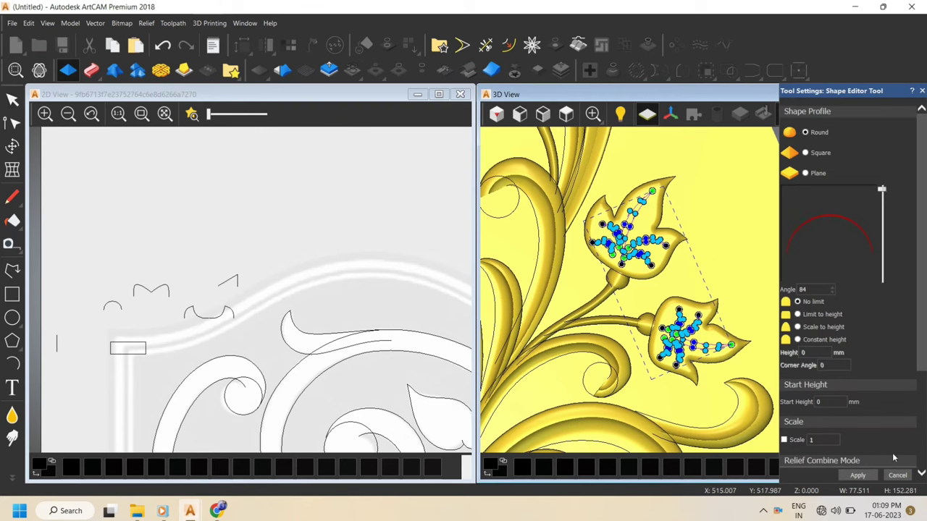
scroll(894, 458, down, 3)
click(897, 476)
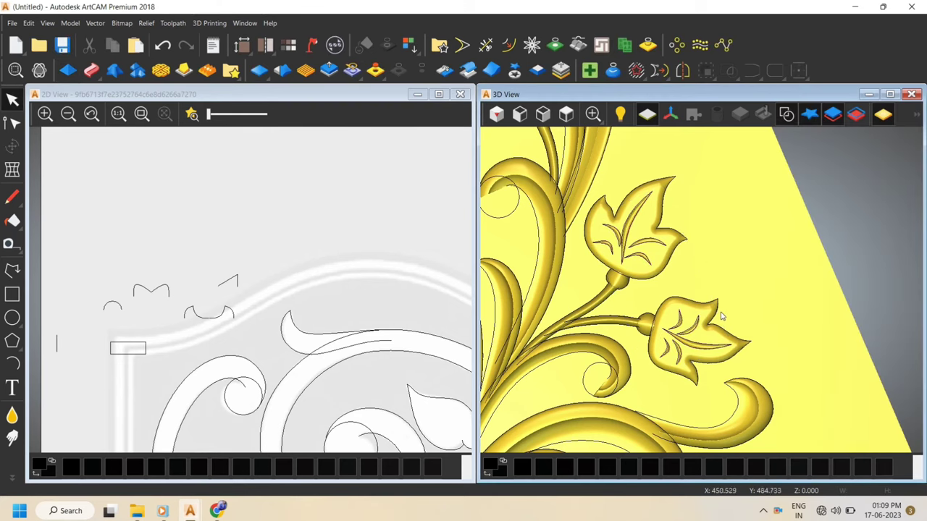
Select all the spiral-end circle vectors together across the whole floral relief
scroll(627, 250, down, 3)
click(531, 211)
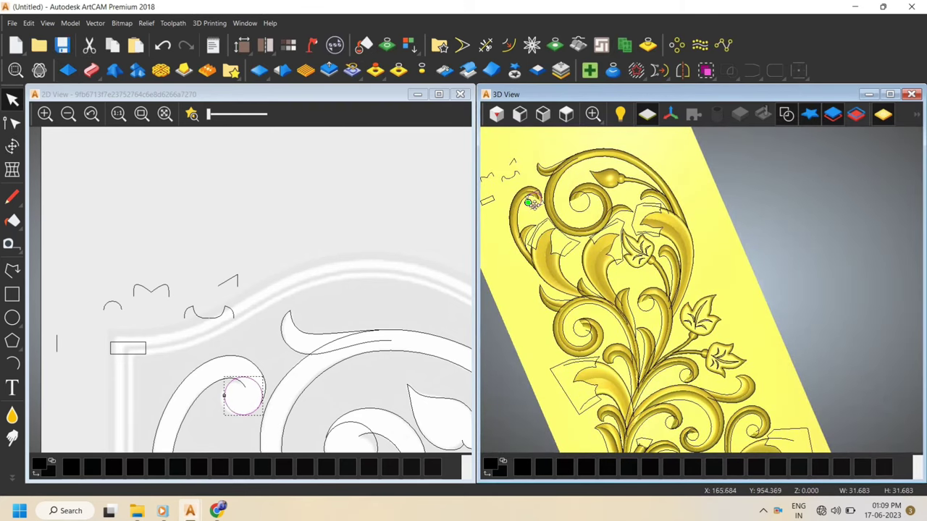
click(567, 115)
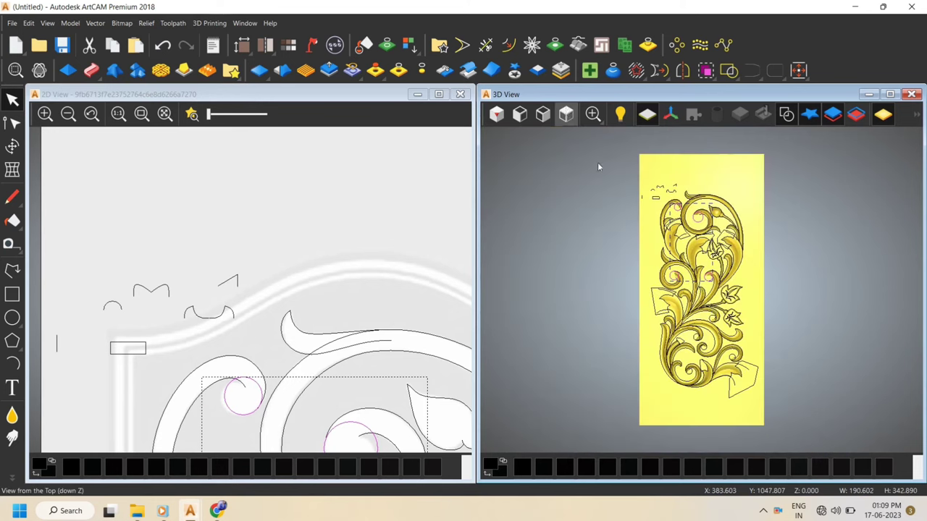
scroll(705, 320, up, 5)
scroll(681, 380, down, 3)
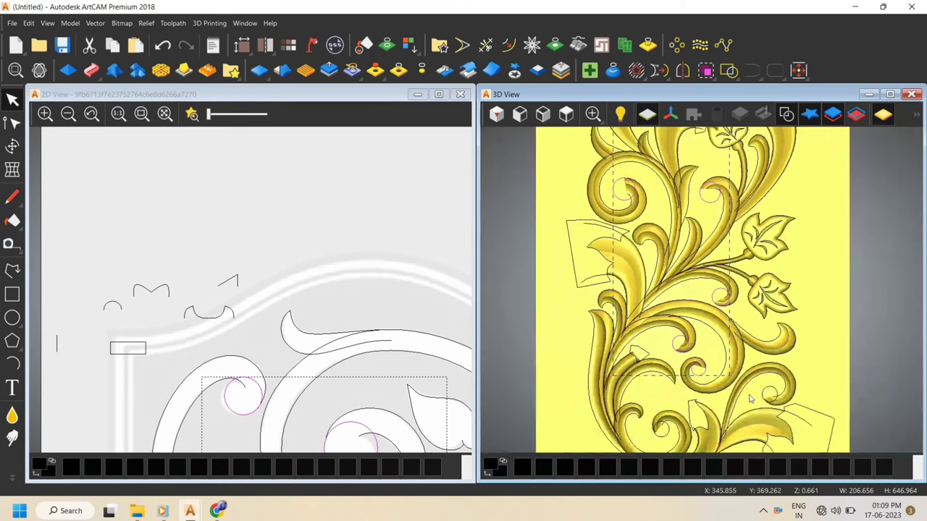
scroll(751, 389, up, 5)
scroll(640, 389, down, 5)
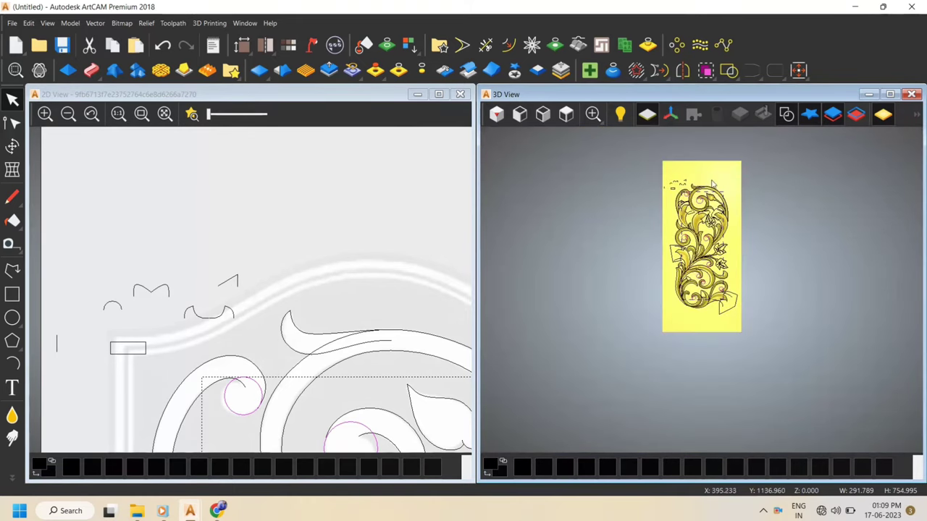
scroll(670, 221, up, 4)
scroll(669, 221, up, 2)
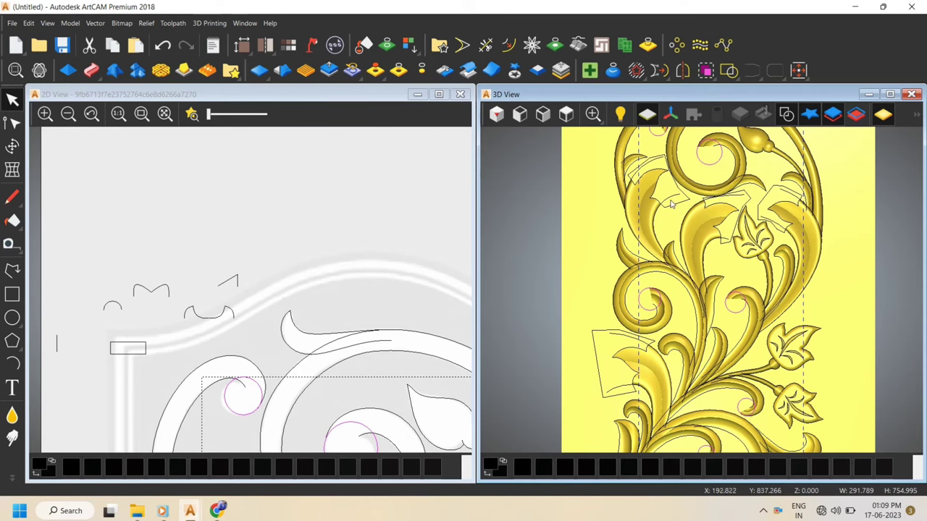
scroll(680, 215, down, 5)
scroll(684, 331, up, 4)
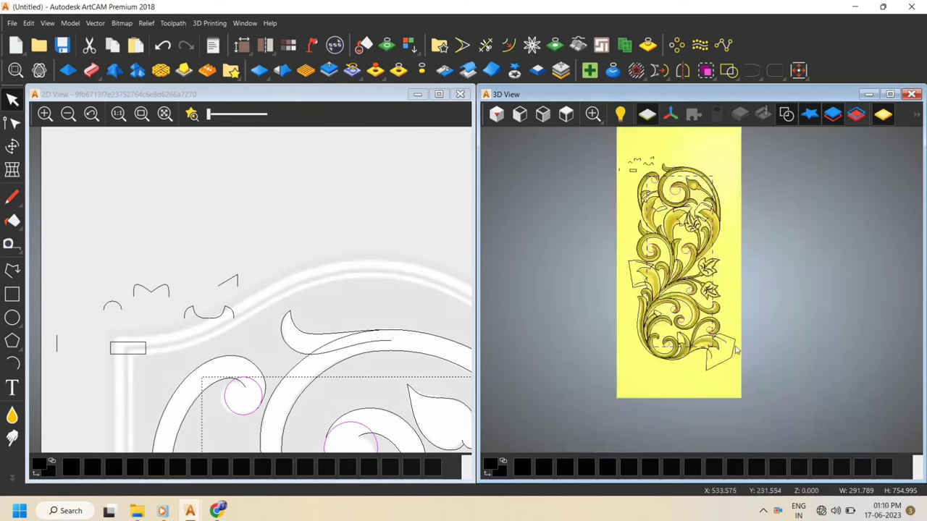
scroll(685, 330, up, 3)
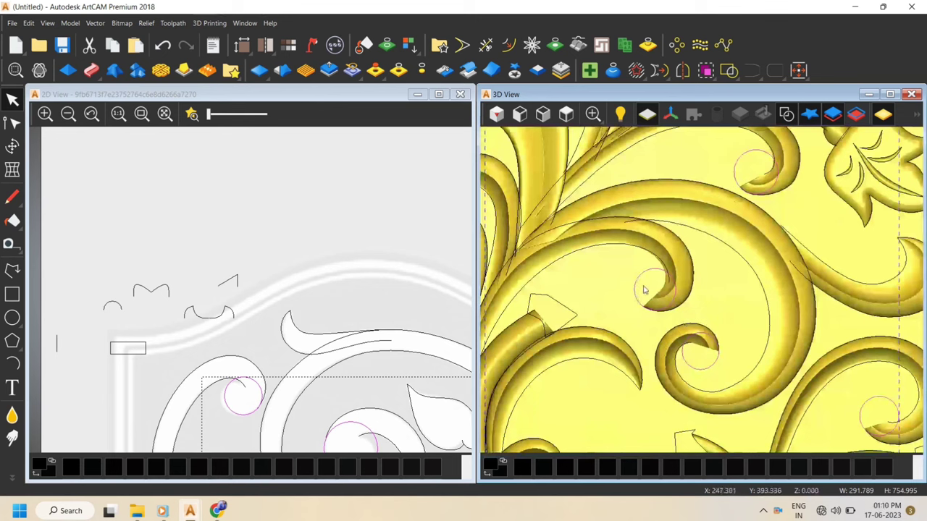
Give the selected spiral-end circles a Round shape profile using the Merge High combine mode
click(68, 71)
scroll(678, 314, up, 3)
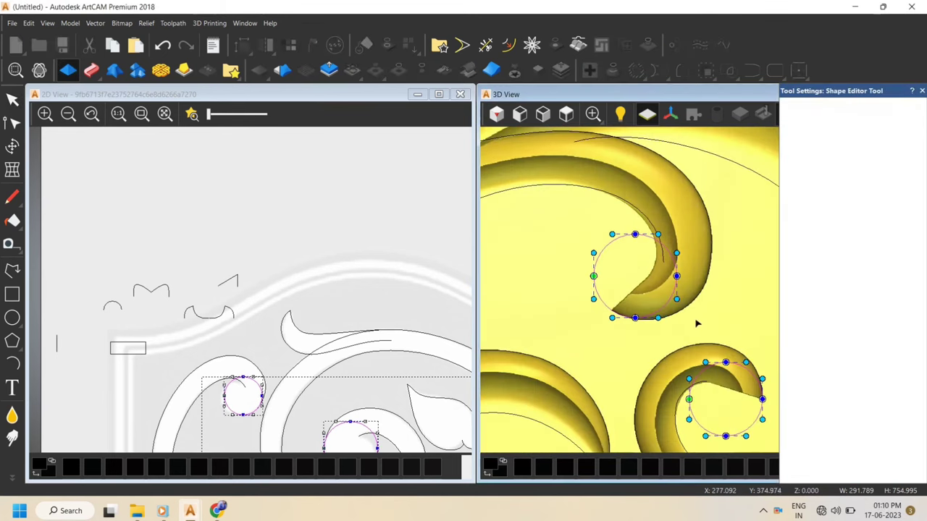
scroll(697, 320, down, 2)
scroll(712, 295, up, 1)
click(823, 133)
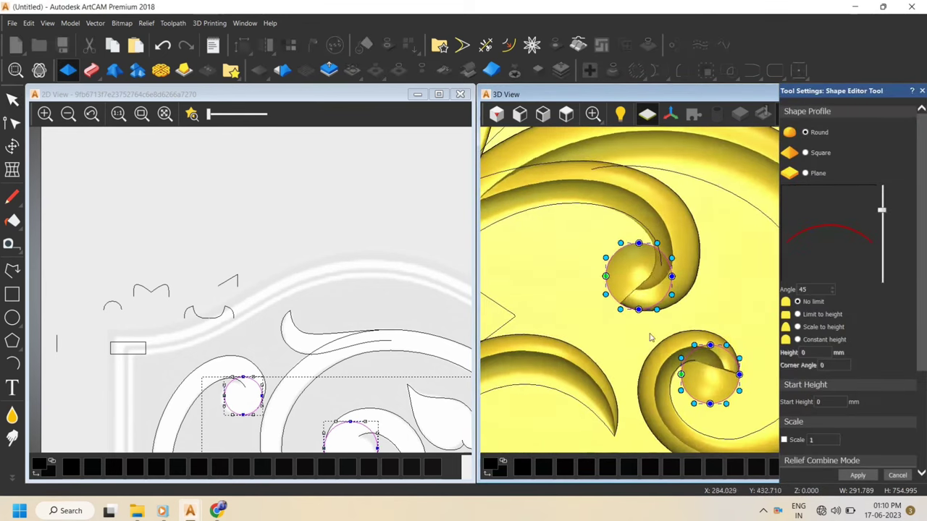
drag(650, 338, 620, 266)
scroll(831, 397, down, 3)
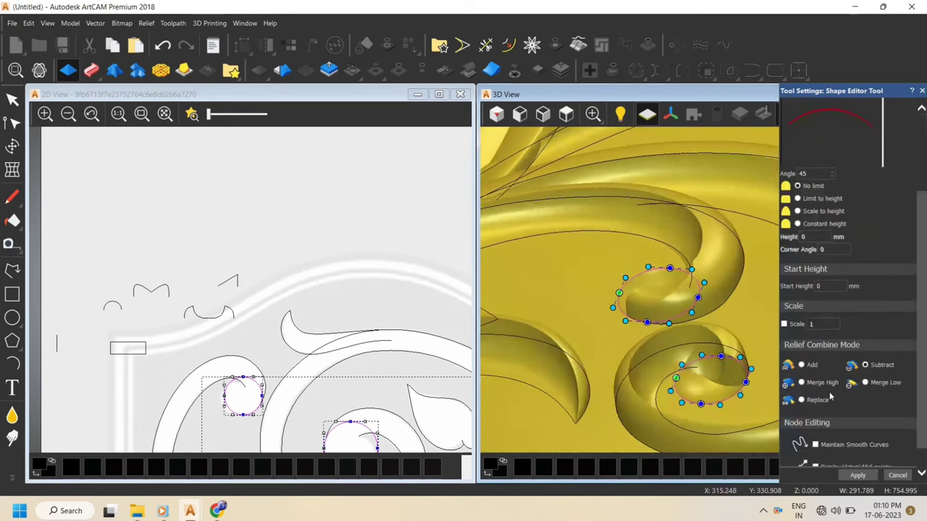
click(816, 382)
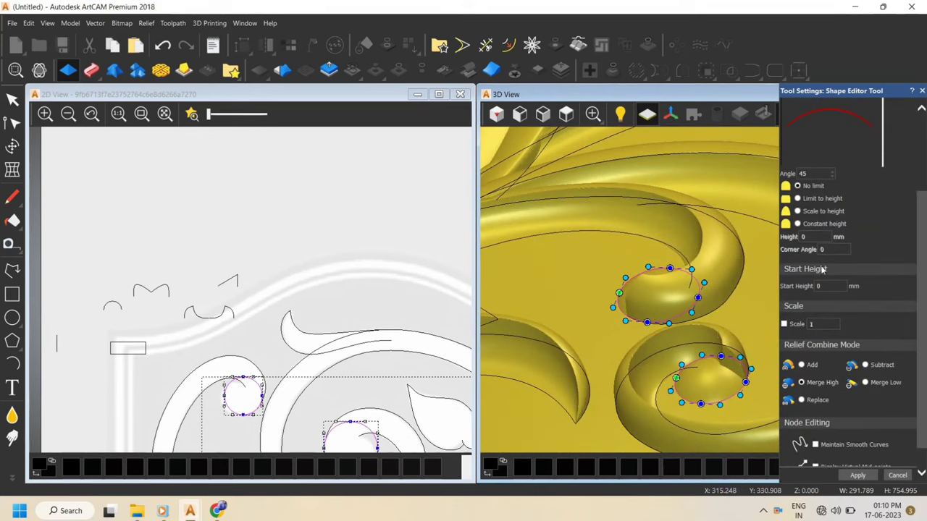
Limit the circles' shape to a height of 5 mm and set their start height to 10 mm
click(815, 199)
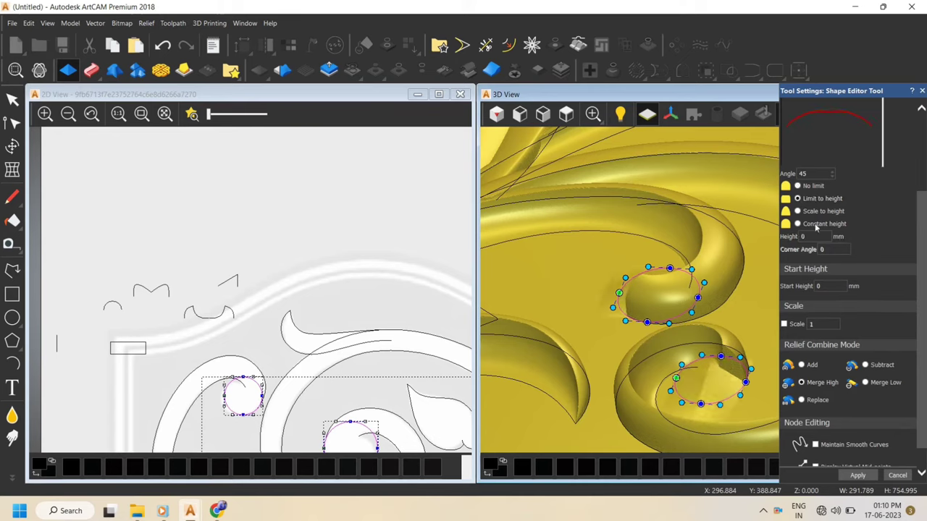
double_click(802, 237)
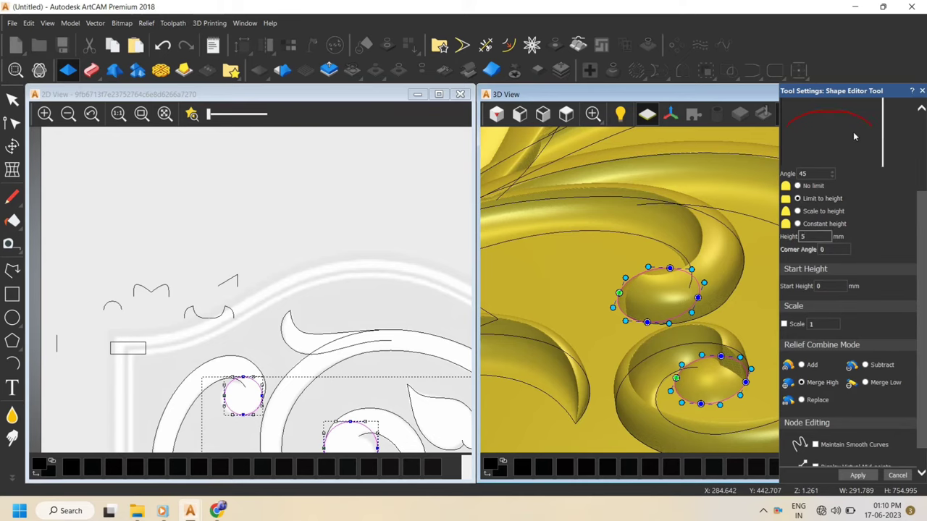
scroll(837, 206, up, 1)
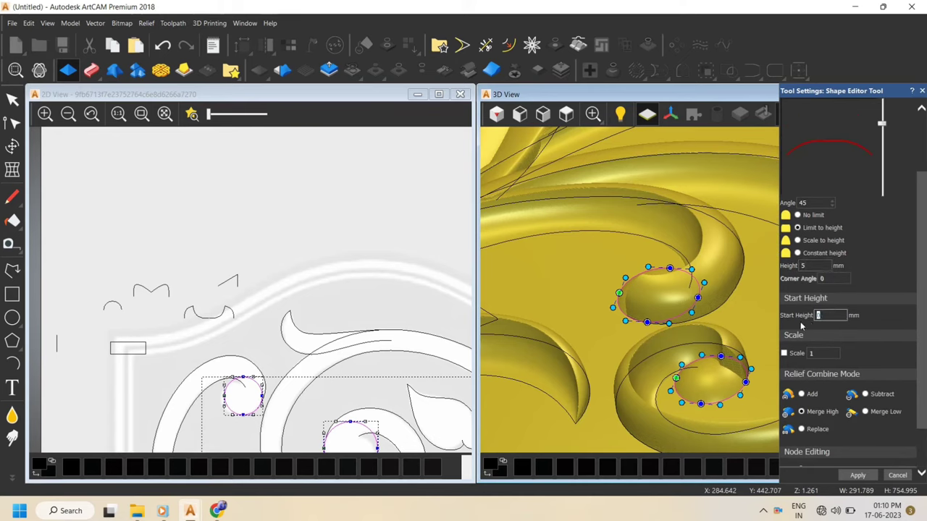
text(10)
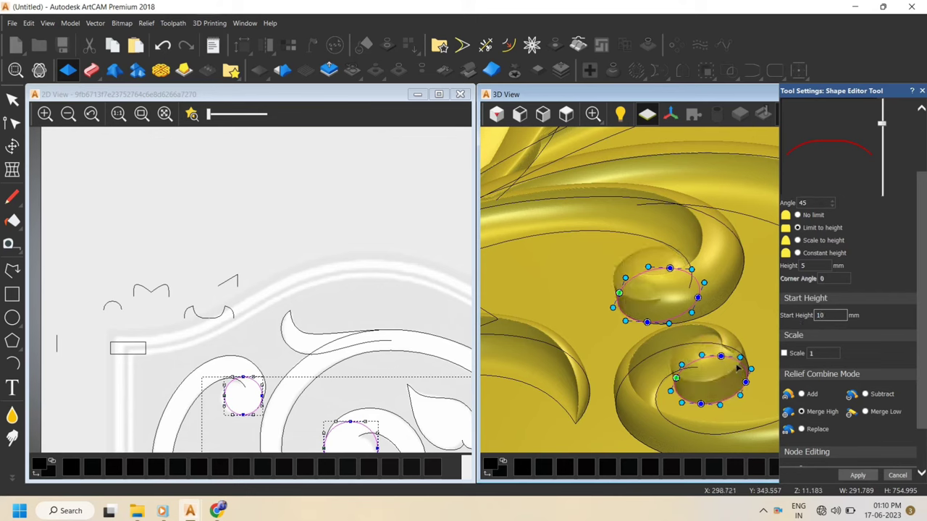
Switch the circles' relief combine mode to Replace and check the shape on several spiral ends
scroll(739, 332, down, 6)
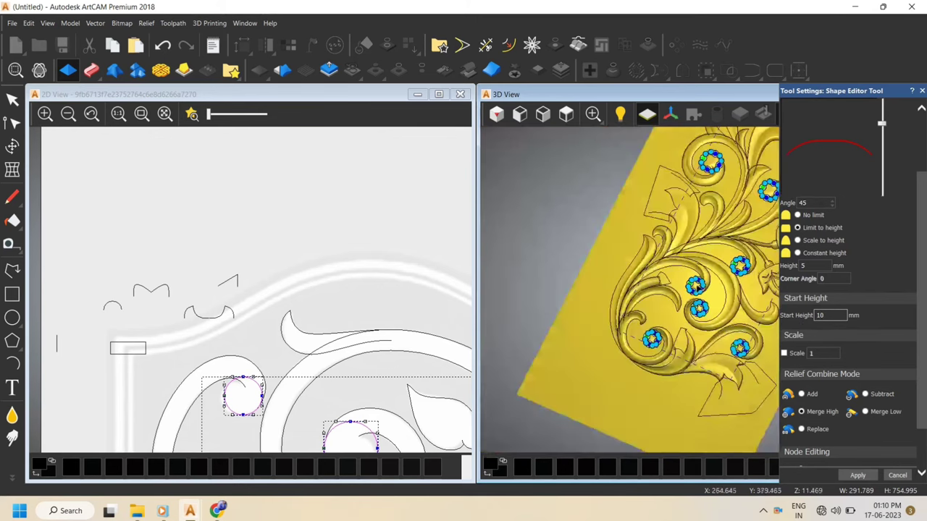
scroll(700, 365, up, 8)
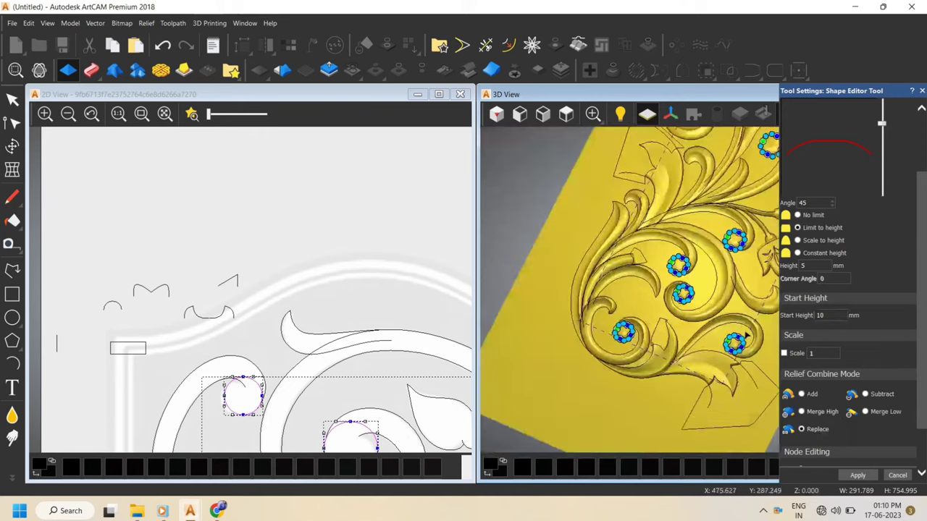
scroll(688, 269, down, 7)
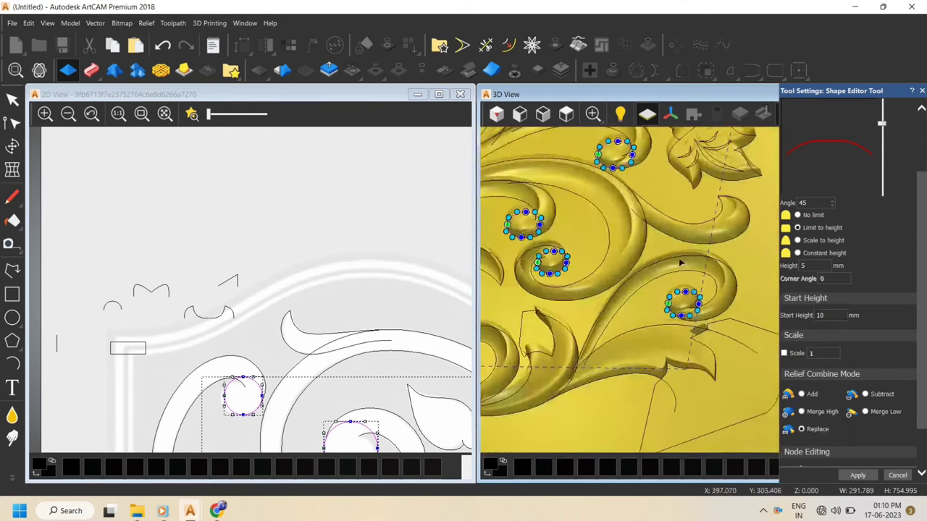
scroll(663, 208, up, 7)
scroll(663, 208, down, 5)
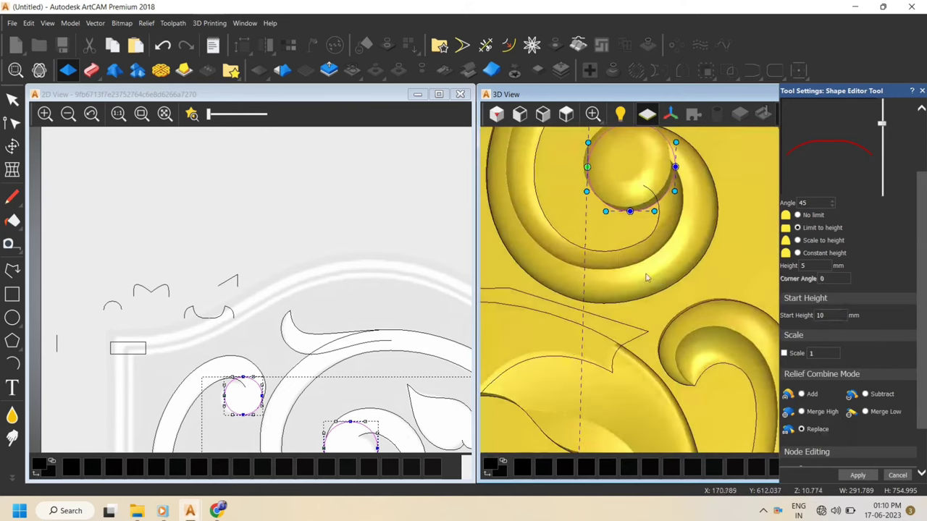
scroll(738, 215, down, 2)
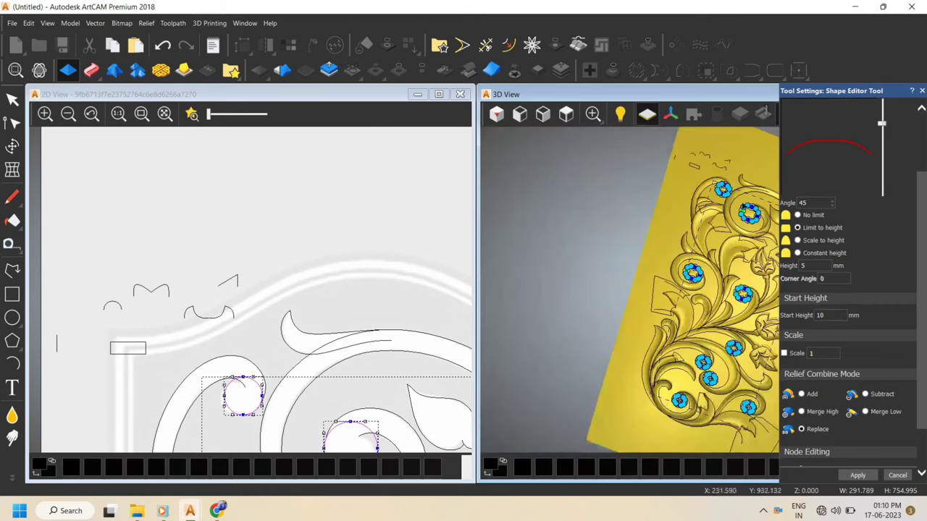
scroll(728, 221, up, 8)
scroll(720, 223, down, 3)
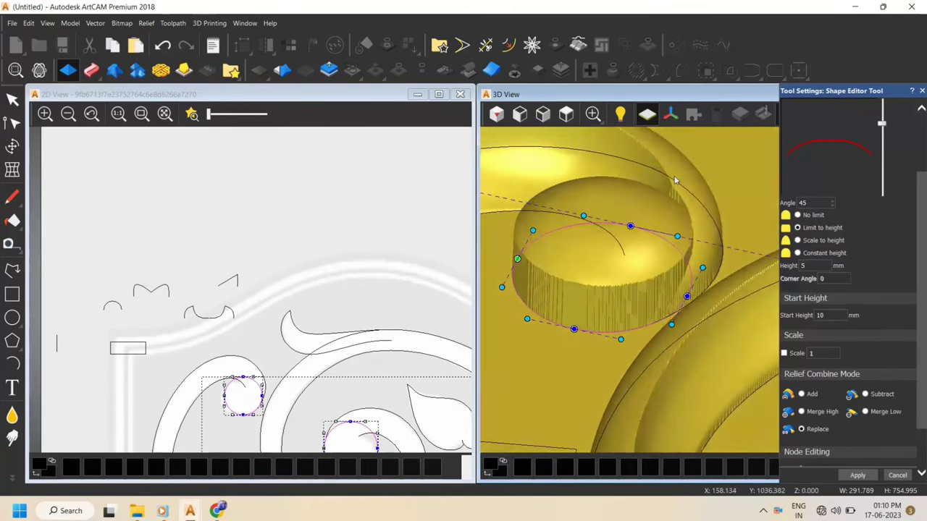
scroll(677, 181, down, 2)
Raise the circles' profile angle to 74 degrees, apply the shape and close the Shape Editor
drag(882, 123, 883, 109)
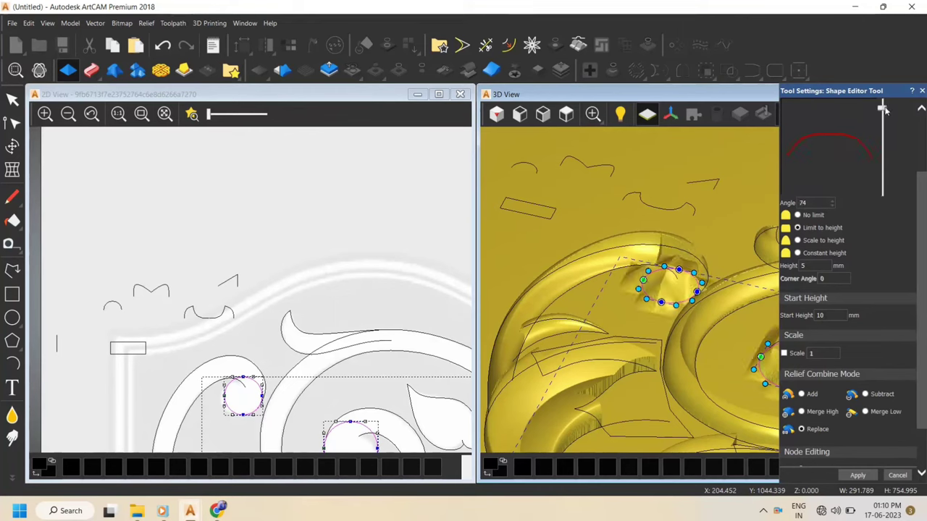
scroll(706, 250, up, 3)
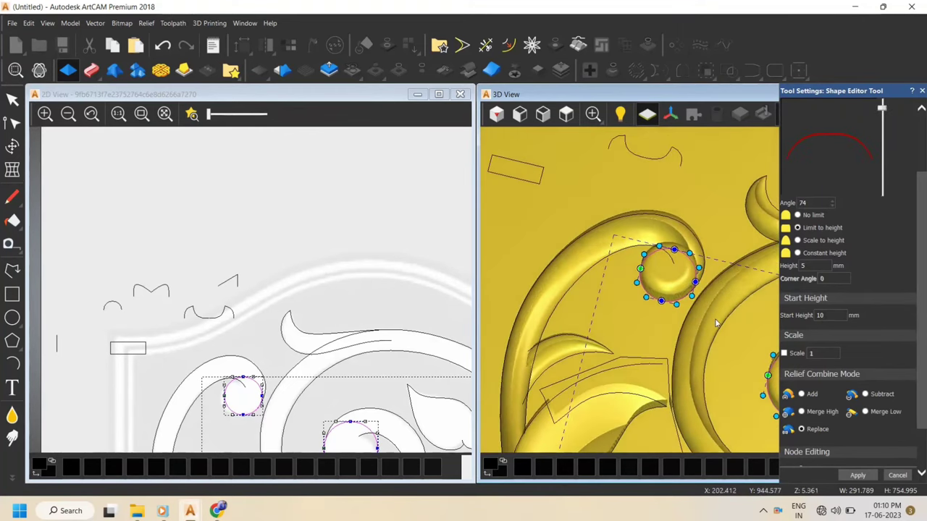
scroll(717, 256, down, 3)
scroll(724, 326, down, 4)
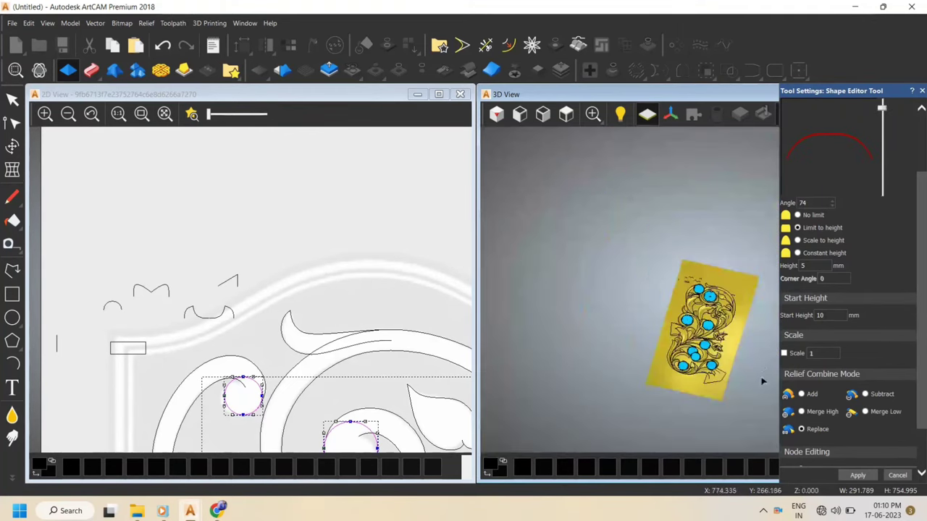
scroll(661, 378, up, 2)
scroll(661, 378, up, 3)
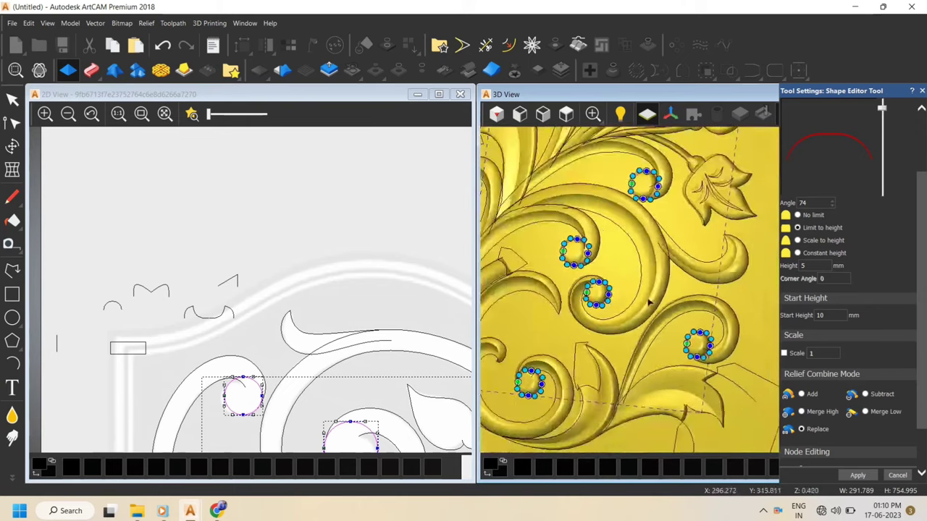
scroll(694, 189, down, 3)
scroll(694, 188, up, 5)
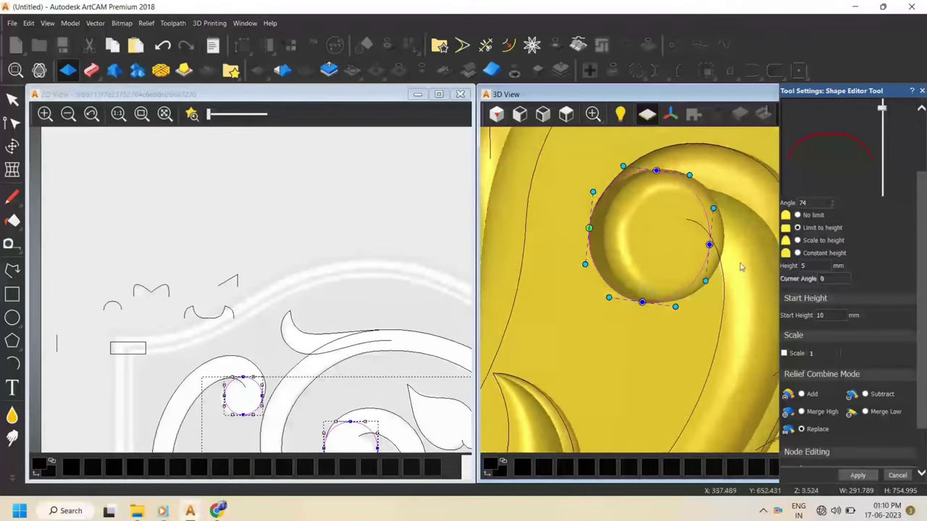
scroll(601, 151, down, 5)
scroll(689, 225, up, 3)
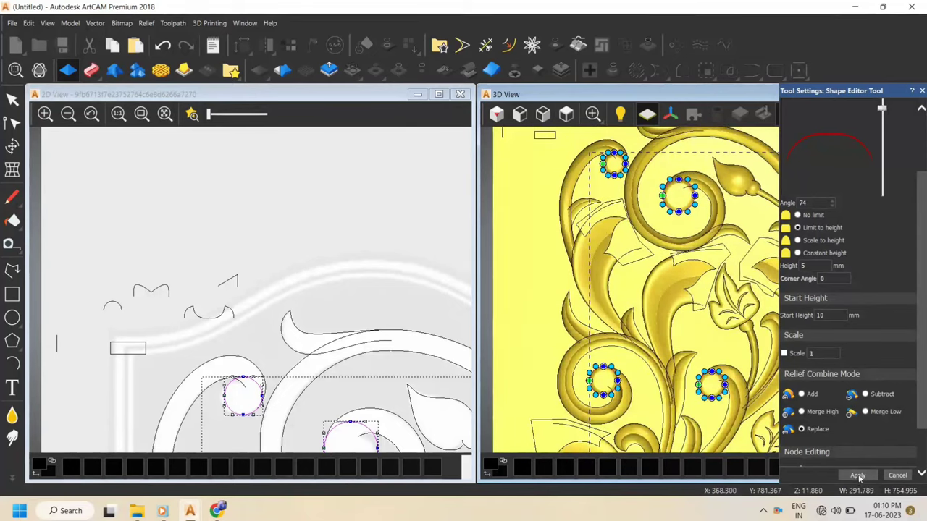
click(898, 476)
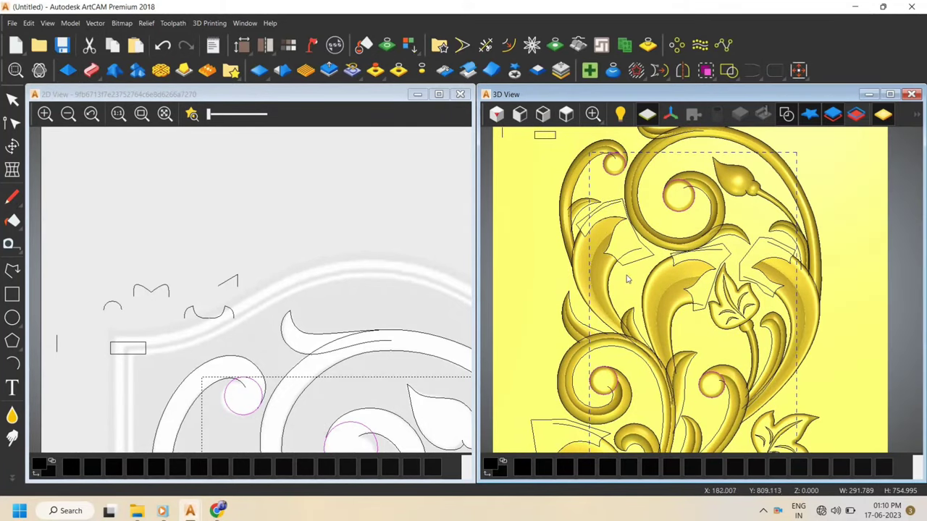
Hide the vectors in the 3D view and examine the relief close up and from tilted angles
scroll(782, 232, down, 3)
click(788, 117)
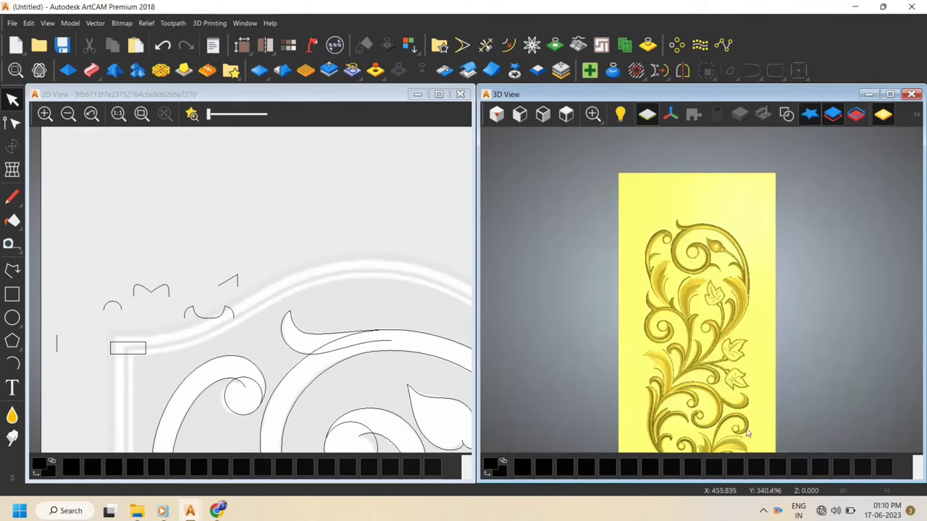
scroll(714, 255, up, 3)
scroll(713, 255, down, 3)
scroll(714, 255, up, 2)
scroll(713, 253, up, 4)
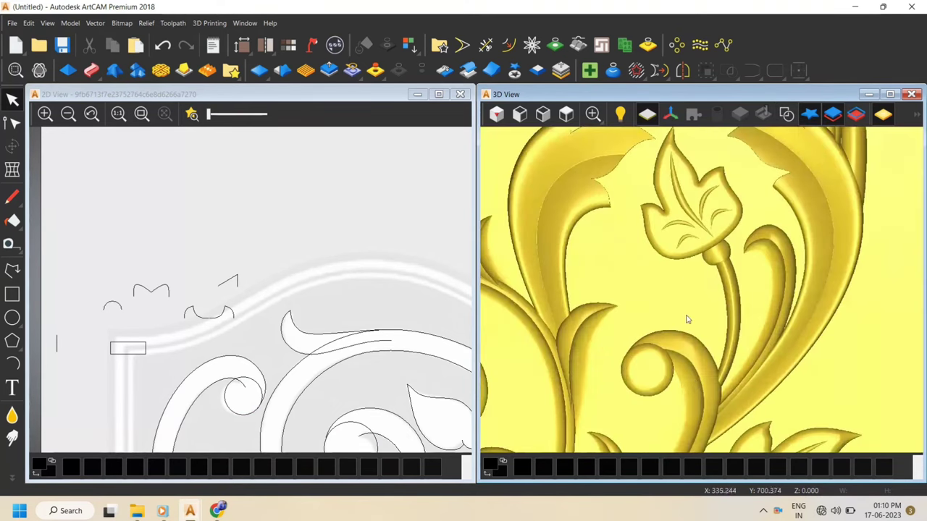
drag(696, 391, 751, 288)
scroll(745, 337, down, 5)
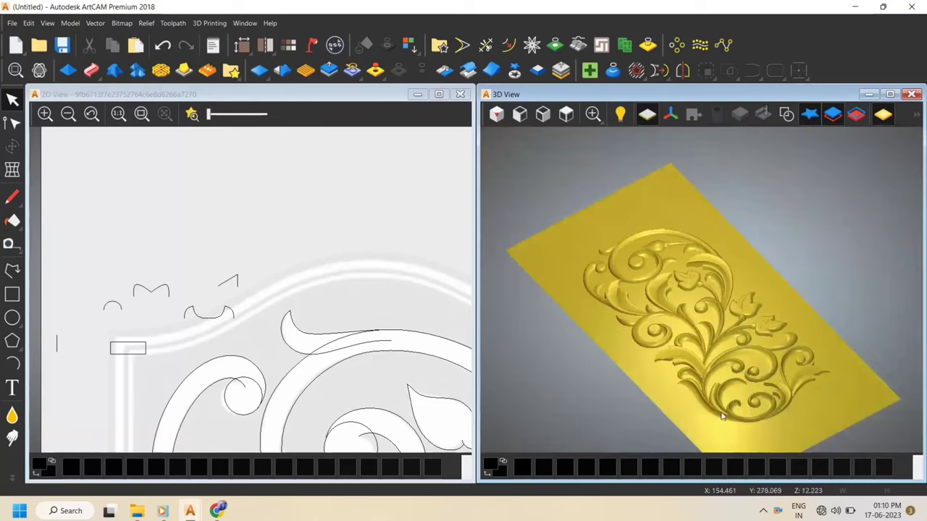
scroll(697, 434, up, 3)
drag(632, 410, 604, 137)
scroll(663, 339, down, 3)
Examine the relief from the top, from the upper spirals and flowers to the lower leaves
click(565, 122)
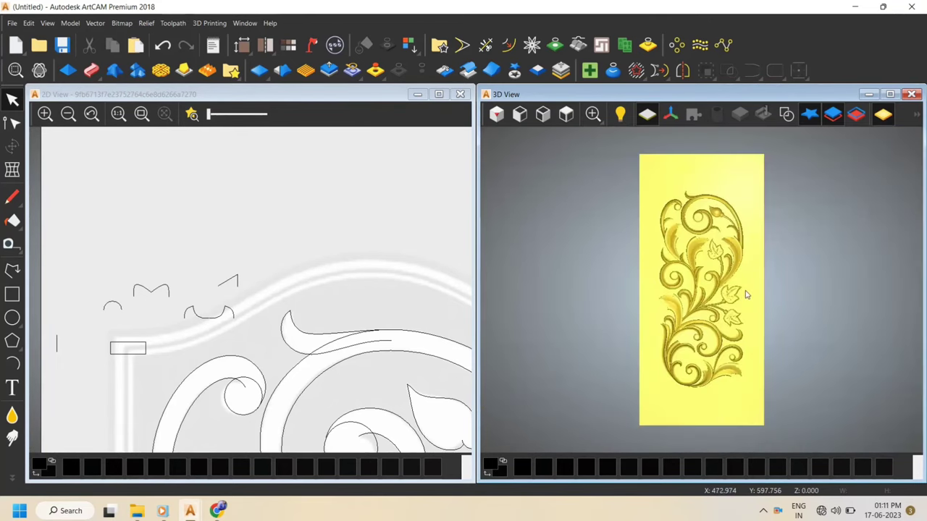
scroll(681, 232, up, 5)
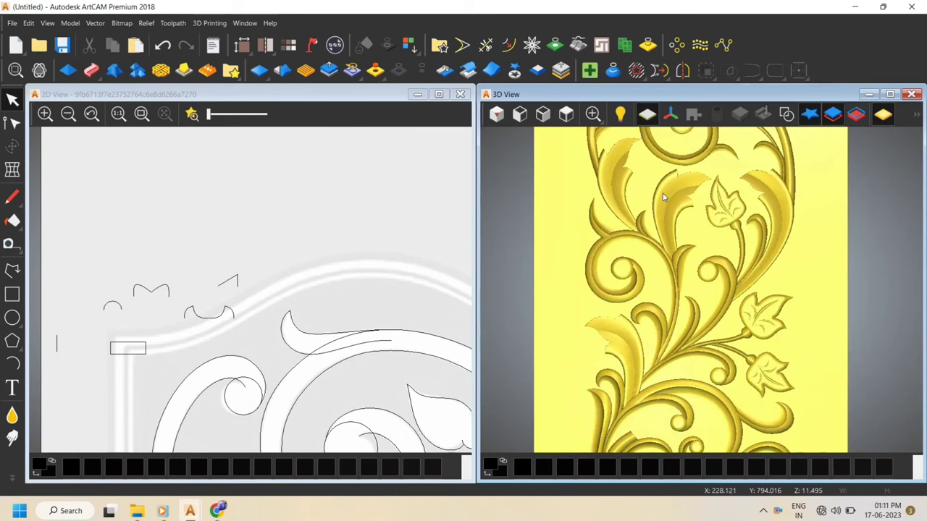
scroll(751, 224, down, 5)
scroll(724, 225, up, 4)
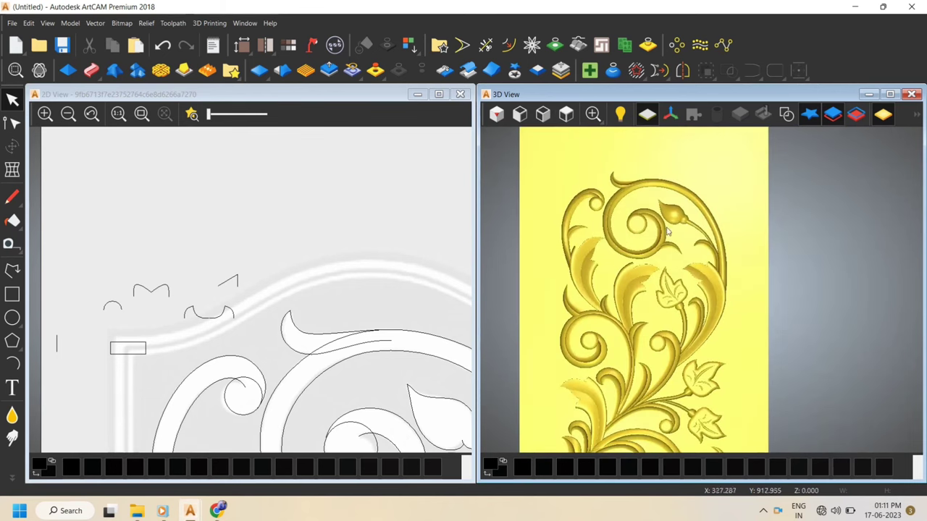
click(563, 118)
scroll(711, 348, up, 4)
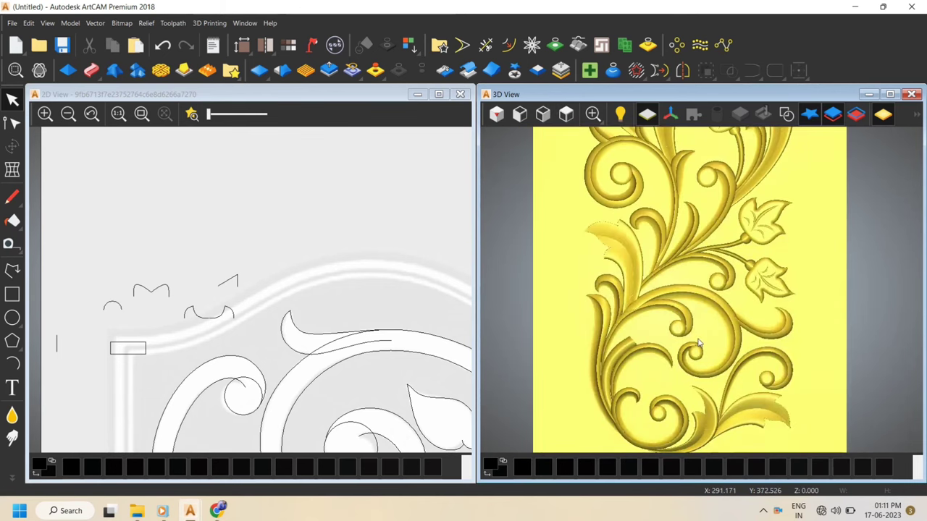
Examine the whole relief in the 3D view, including the upper spirals, leaves and veined flowers close up and from the top
scroll(696, 260, down, 2)
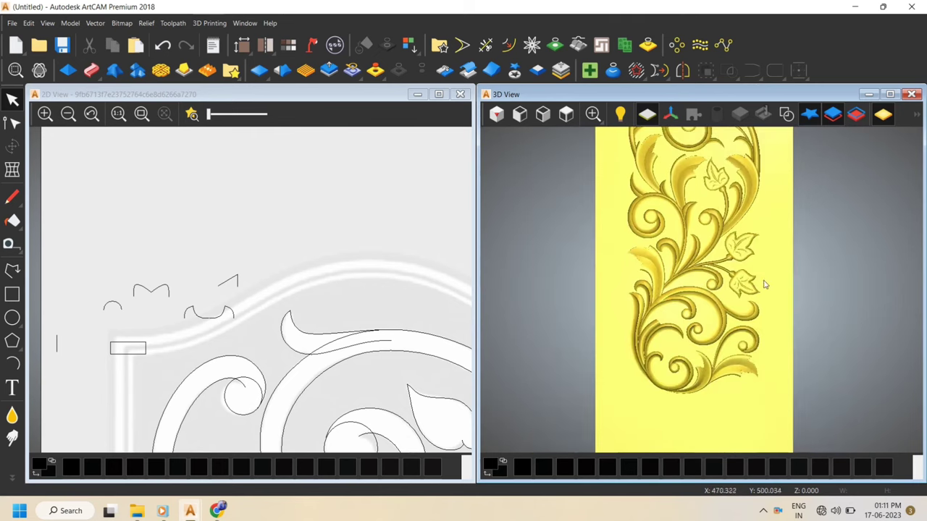
scroll(761, 283, up, 4)
drag(727, 422, 780, 279)
click(565, 113)
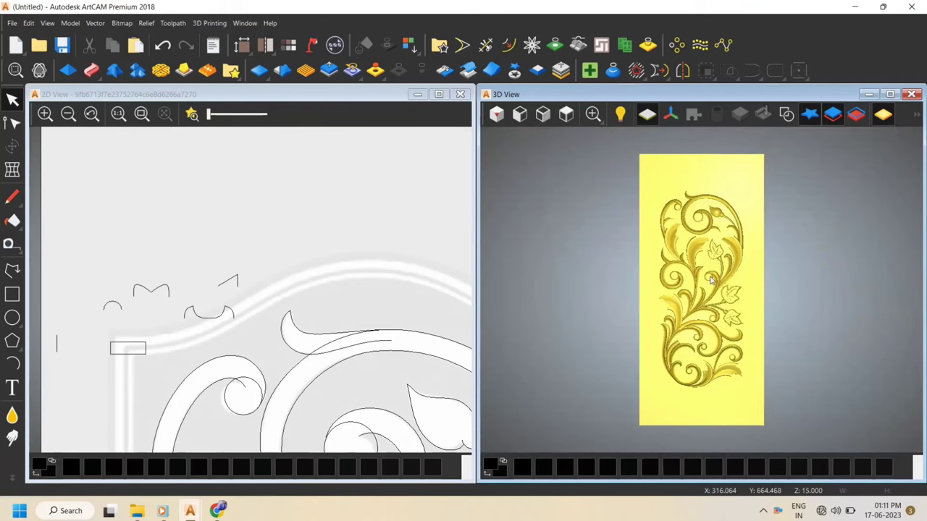
scroll(713, 281, up, 5)
scroll(680, 282, down, 5)
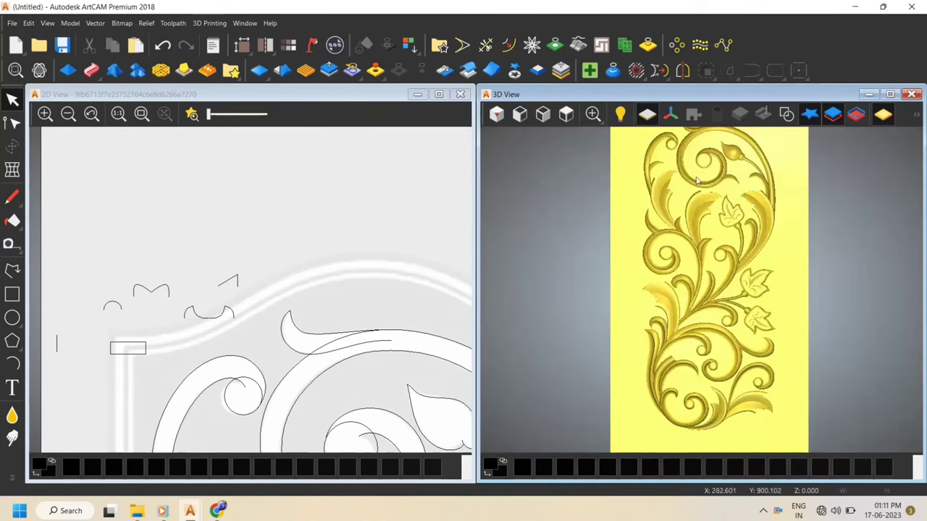
scroll(666, 278, up, 5)
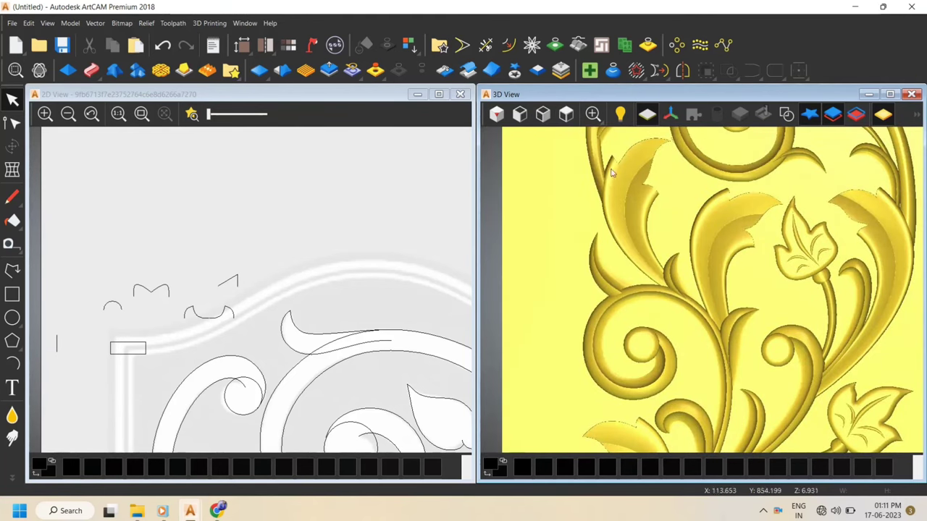
scroll(706, 188, down, 5)
scroll(724, 185, up, 2)
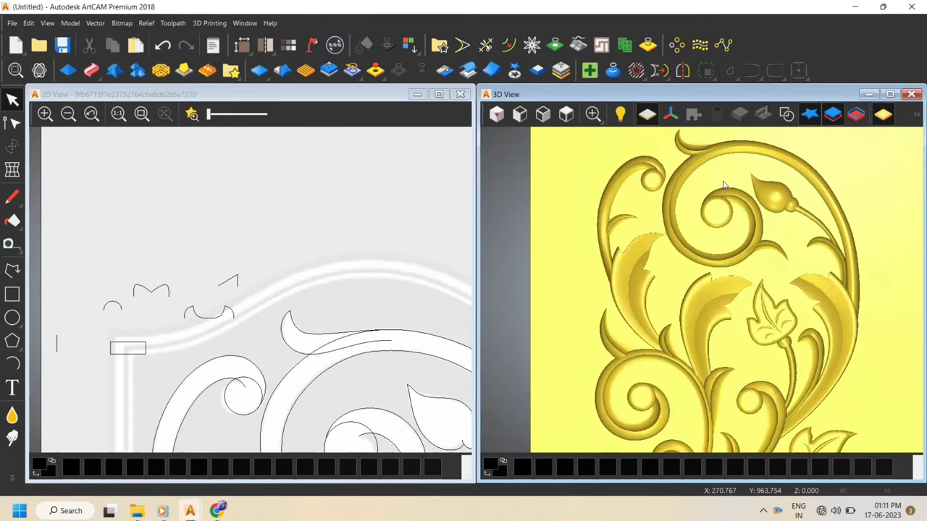
scroll(735, 206, up, 2)
scroll(627, 216, up, 2)
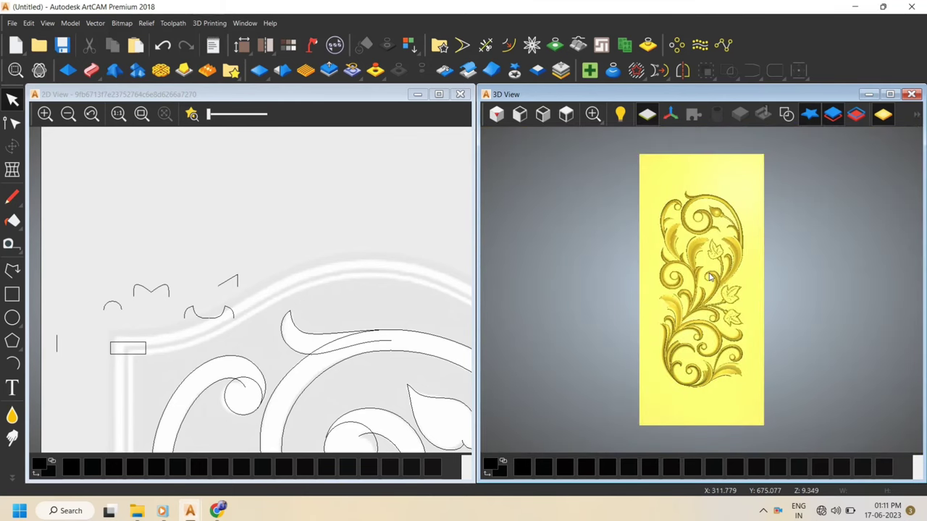
Fit the whole vector artwork in the 2D view, and maximize the 3D view
scroll(252, 290, down, 4)
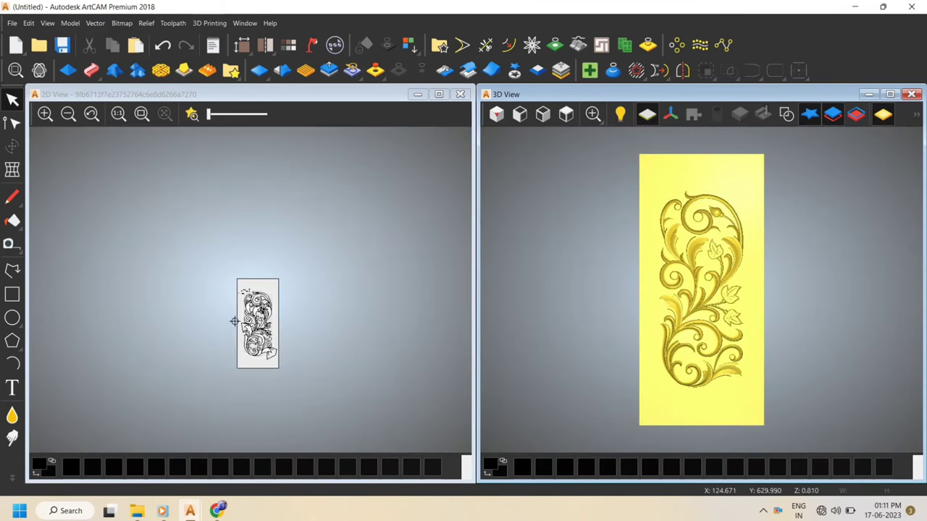
scroll(227, 322, up, 2)
scroll(736, 290, up, 1)
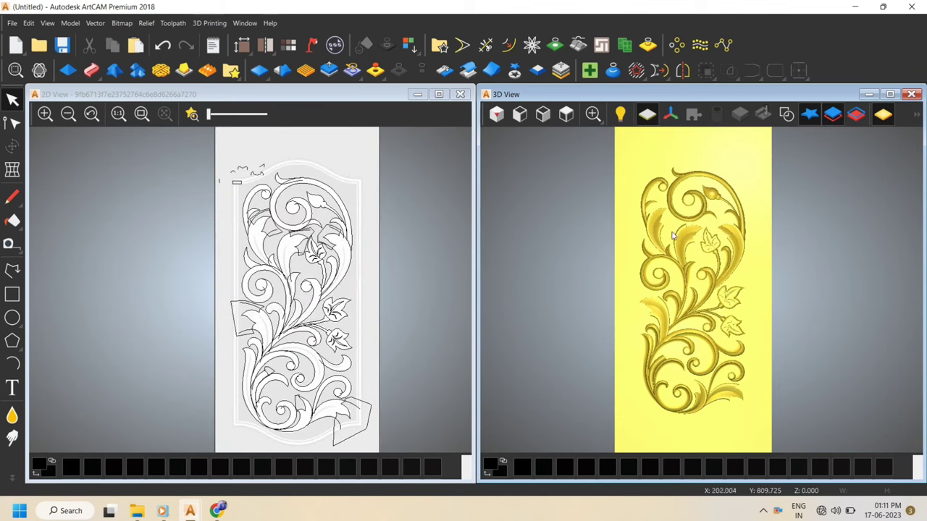
click(892, 95)
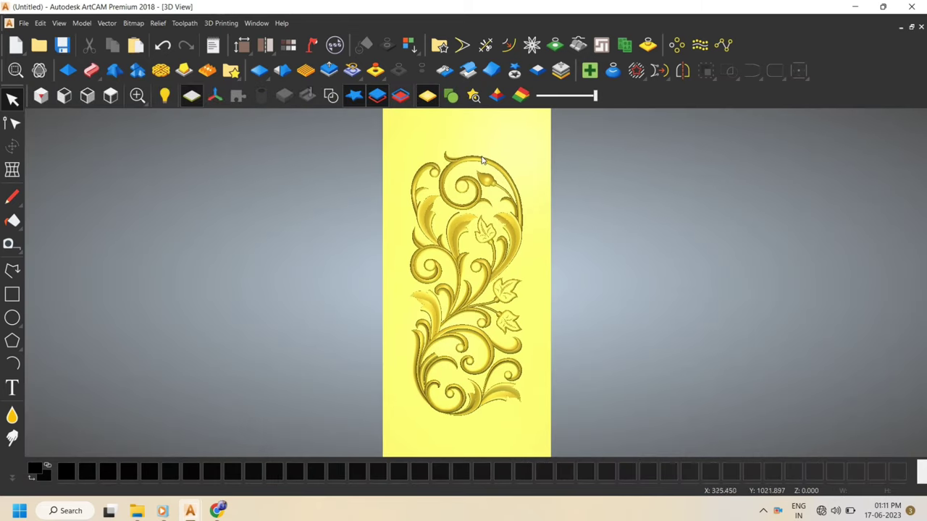
Check the model's resolution and leave it as it is
click(77, 24)
click(102, 73)
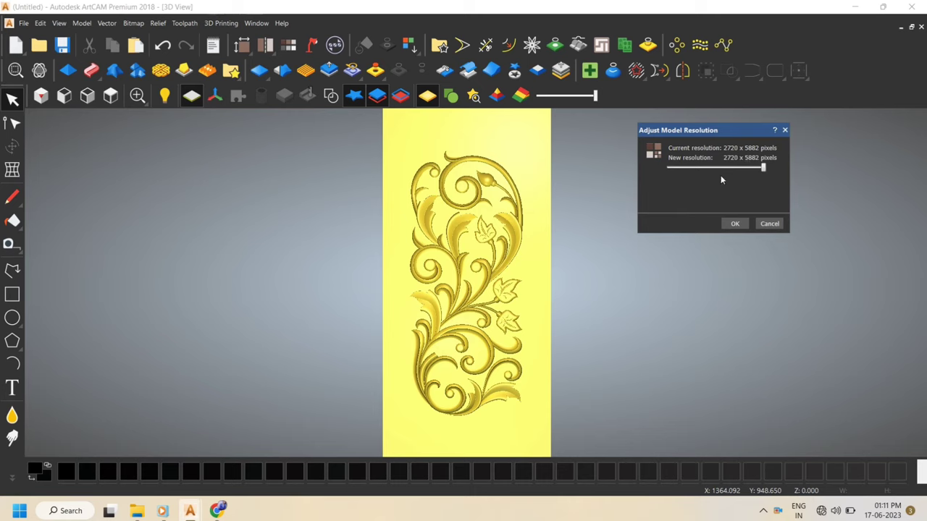
click(770, 224)
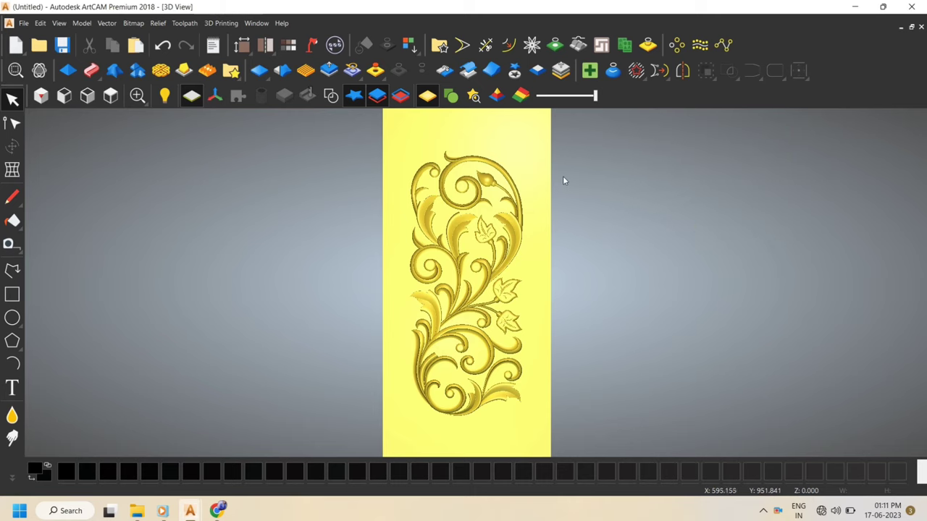
Apply the "samuletion 3" shading setup to the relief and close the lights and material settings
scroll(478, 259, up, 3)
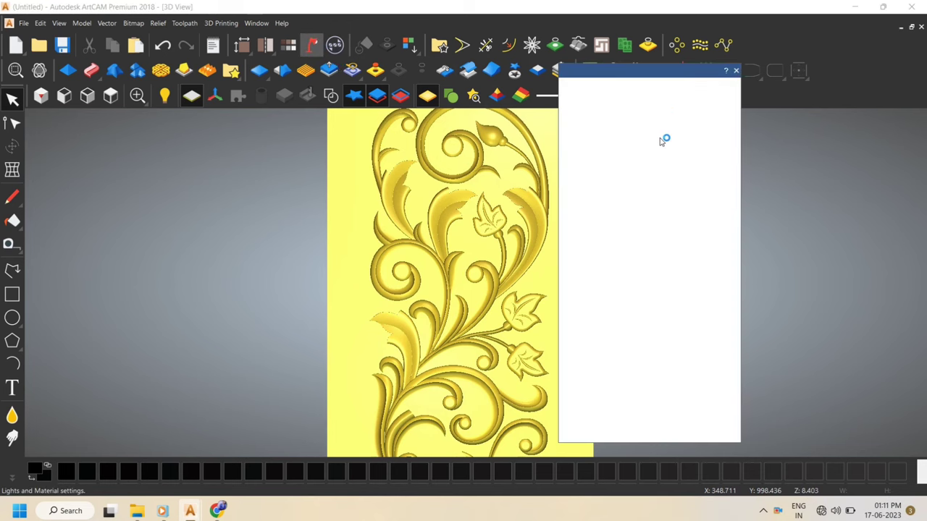
click(621, 110)
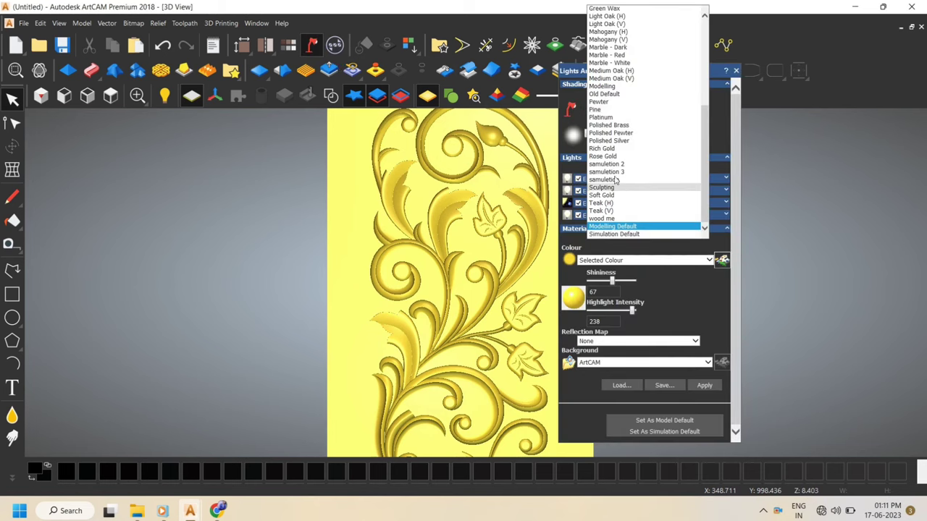
click(630, 179)
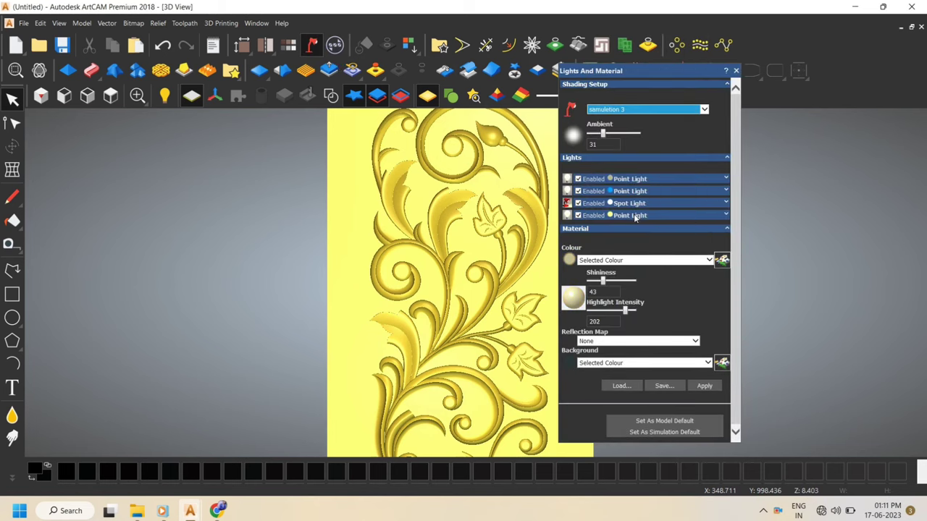
click(705, 387)
click(735, 72)
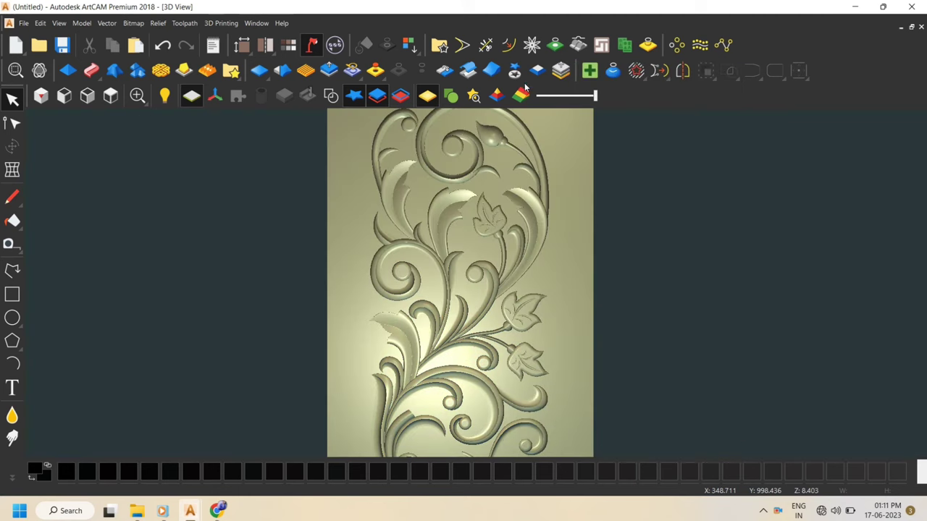
Hide the flat background around the ornament and examine the leaves, flowers and spiral ends close up and tilted
click(400, 96)
scroll(475, 288, down, 4)
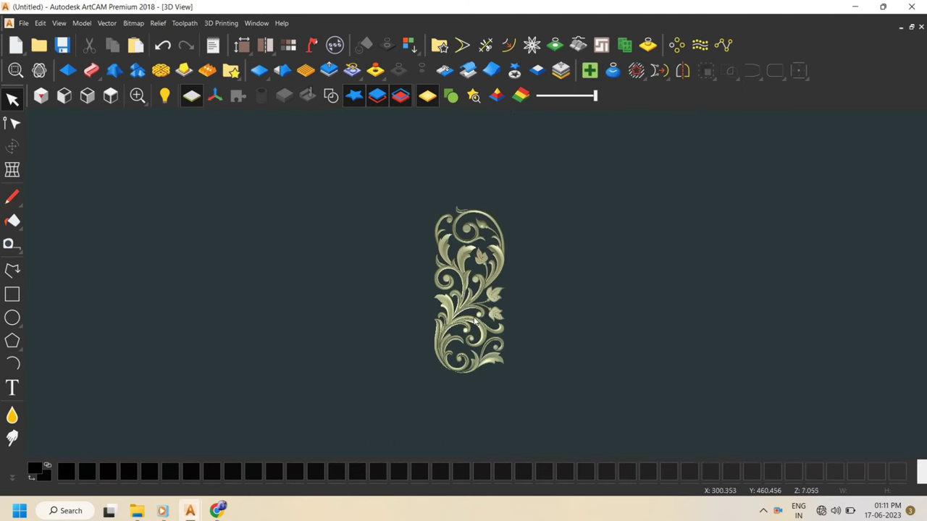
scroll(465, 320, up, 2)
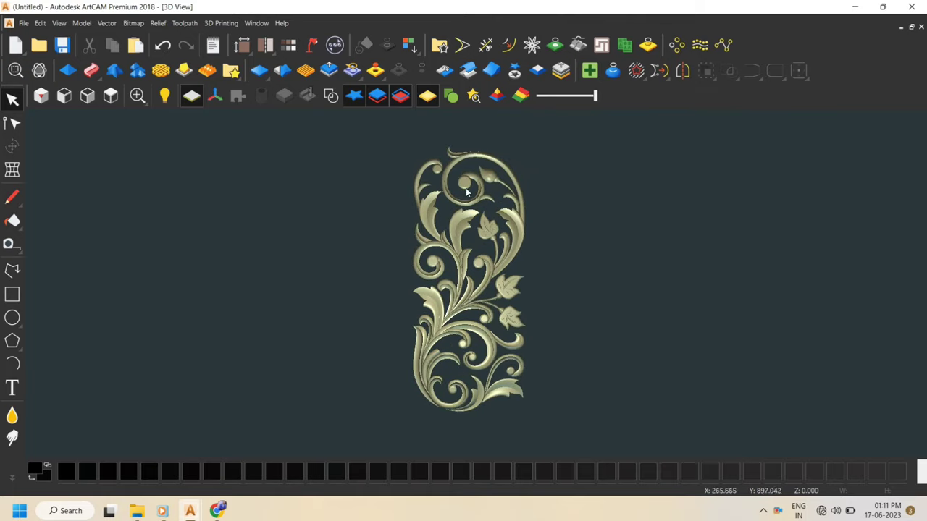
scroll(456, 333, up, 2)
scroll(648, 353, up, 2)
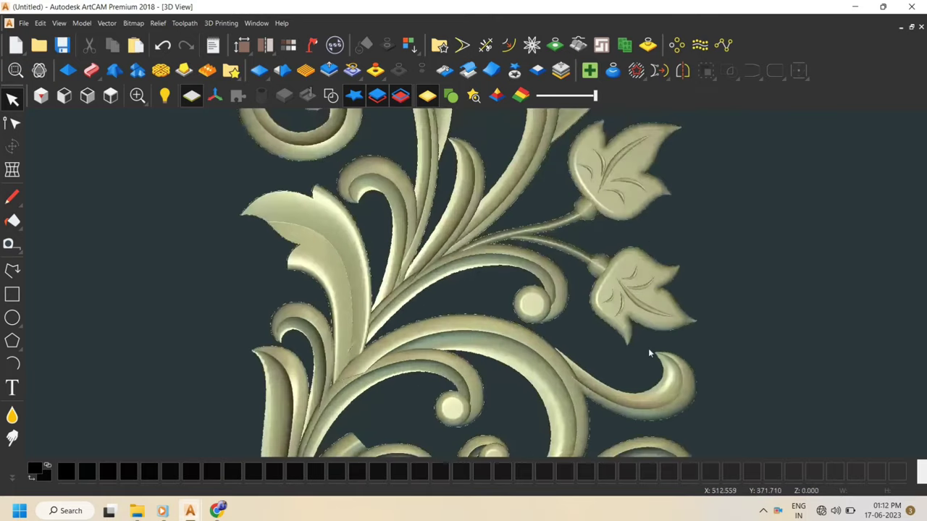
scroll(642, 221, up, 1)
drag(642, 217, 583, 407)
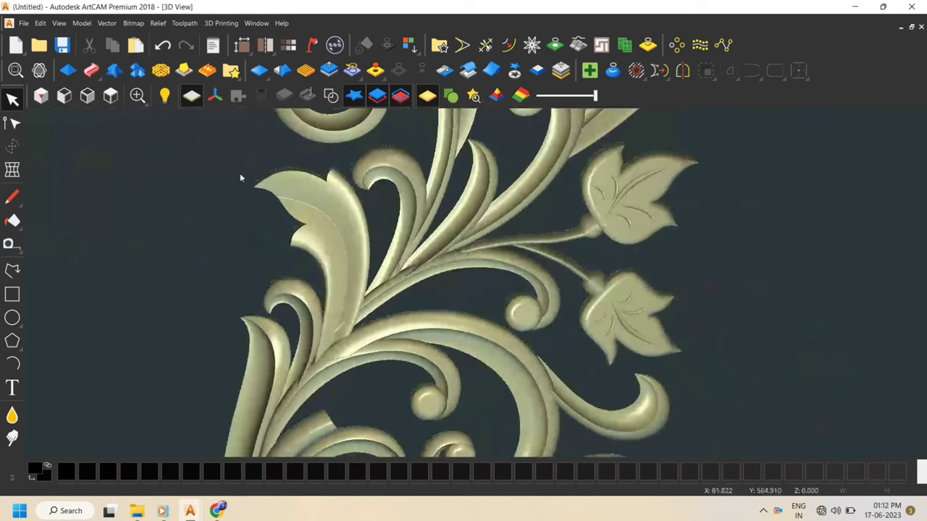
Examine the isolated ornament from the top, moving between the full design and its upper spirals, leaves and flowers
click(111, 94)
scroll(491, 228, up, 2)
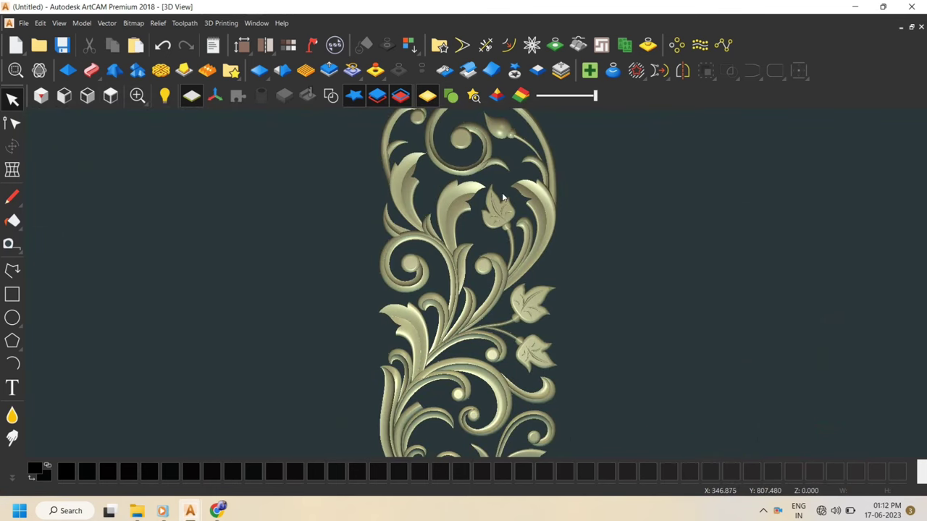
scroll(499, 221, up, 2)
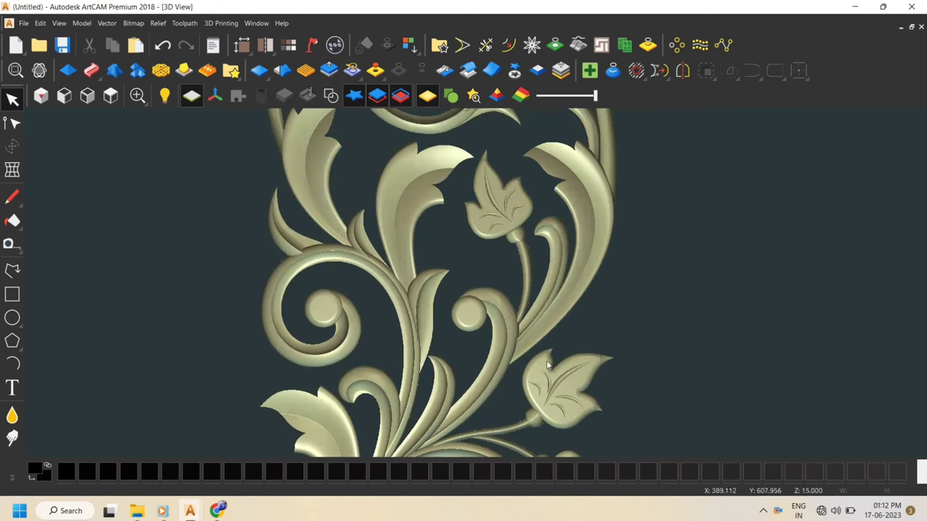
scroll(510, 209, down, 3)
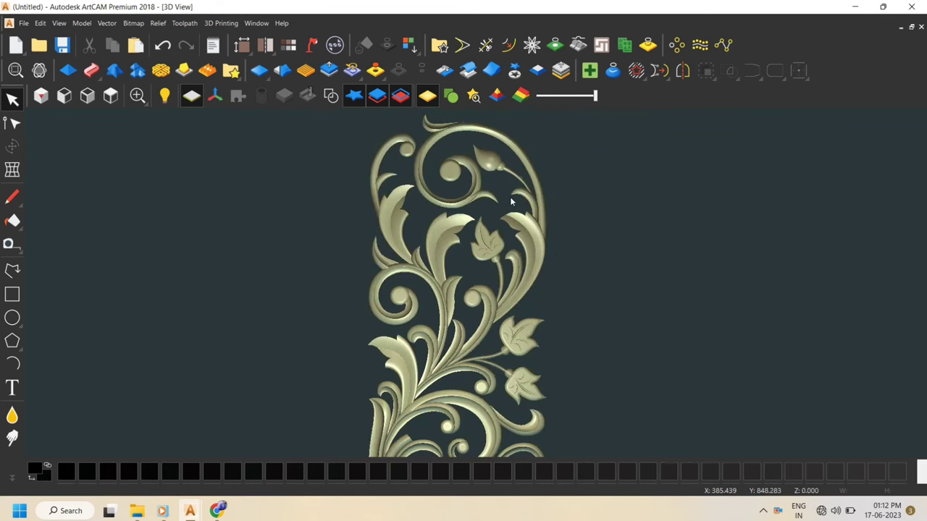
scroll(513, 203, up, 1)
scroll(534, 230, down, 3)
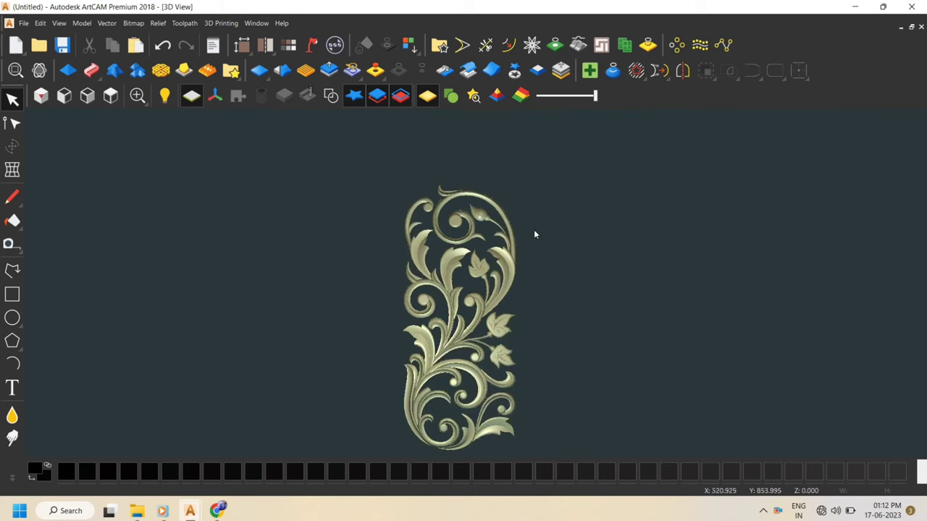
scroll(485, 235, up, 4)
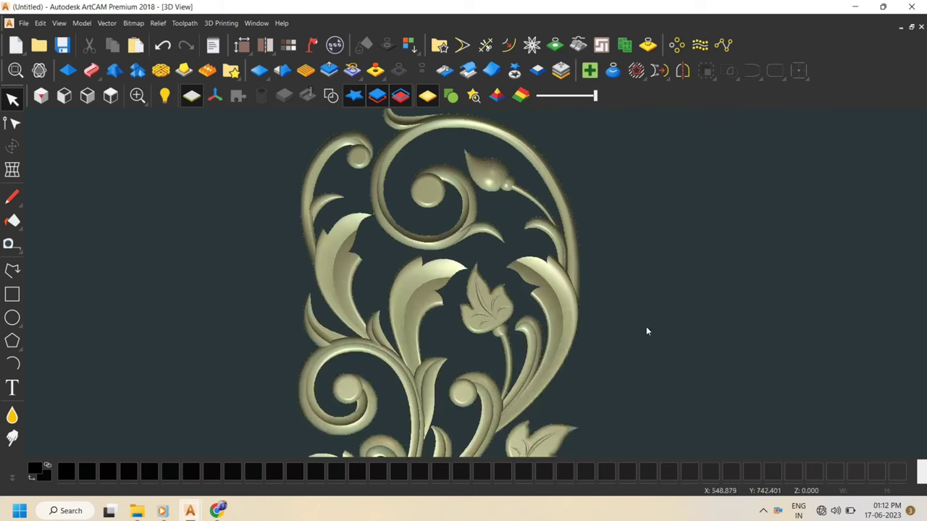
click(111, 95)
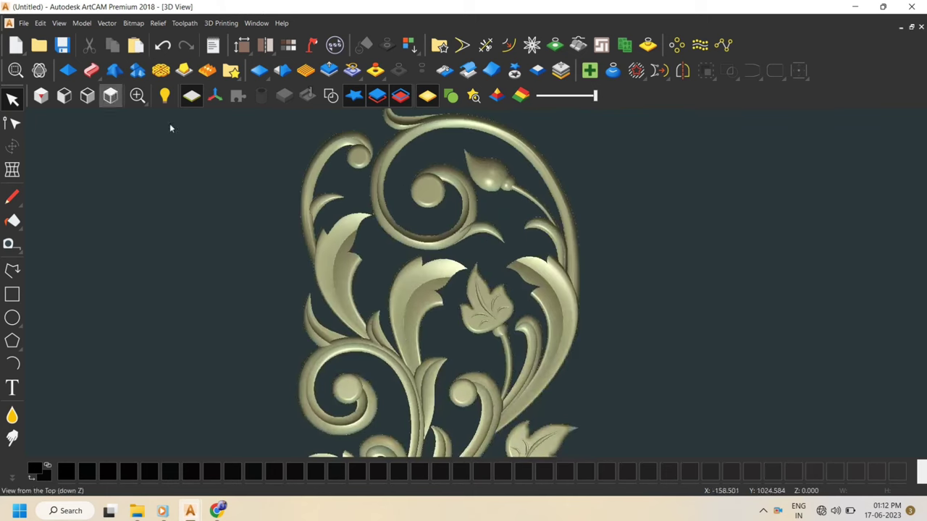
scroll(502, 226, up, 3)
scroll(486, 173, up, 2)
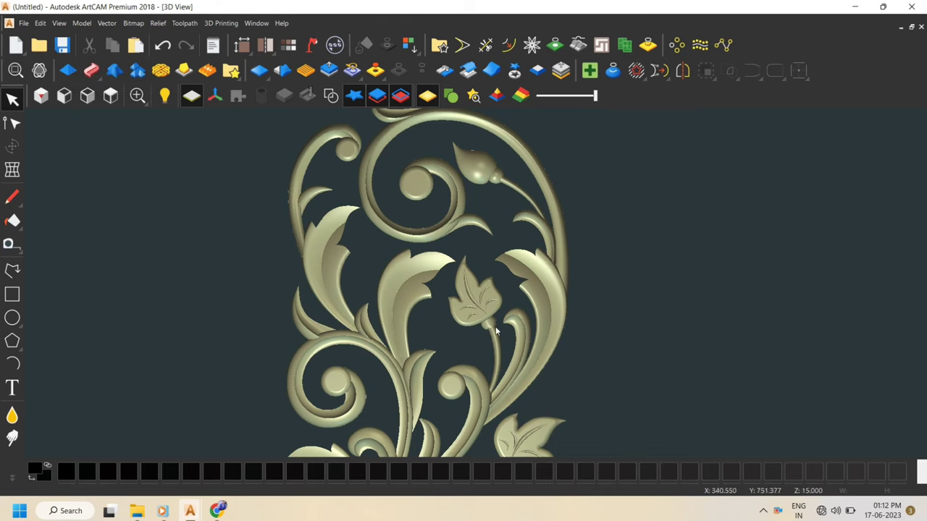
Inspect the ornament from a tilted side angle and review the complete design from the top
drag(614, 320, 411, 290)
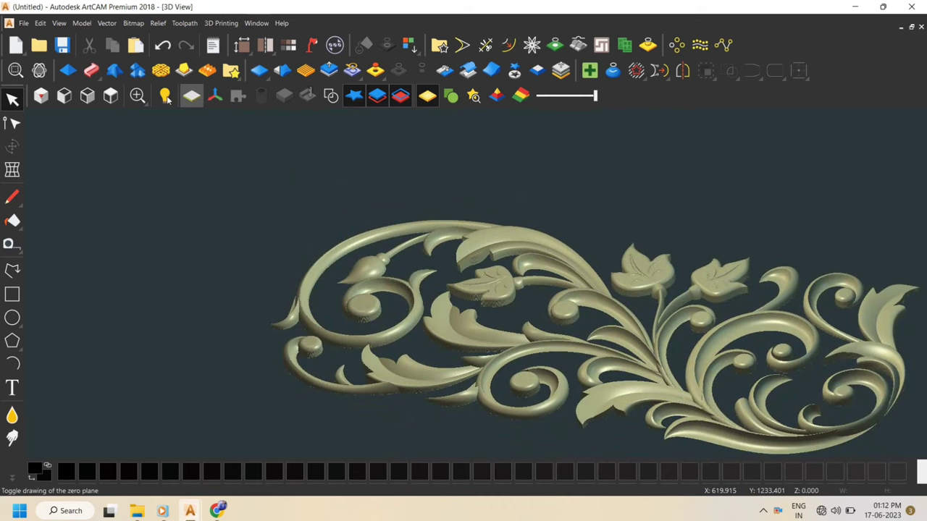
click(110, 95)
scroll(497, 260, up, 1)
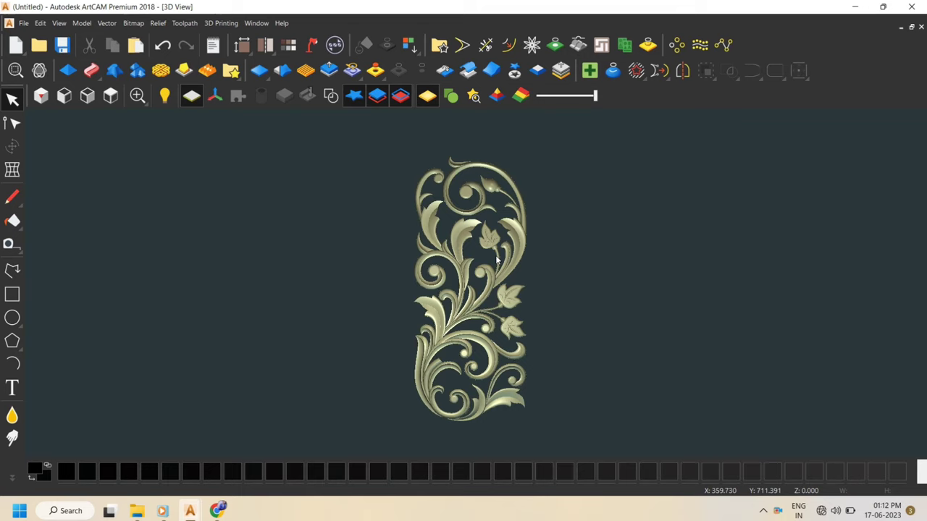
scroll(486, 289, down, 1)
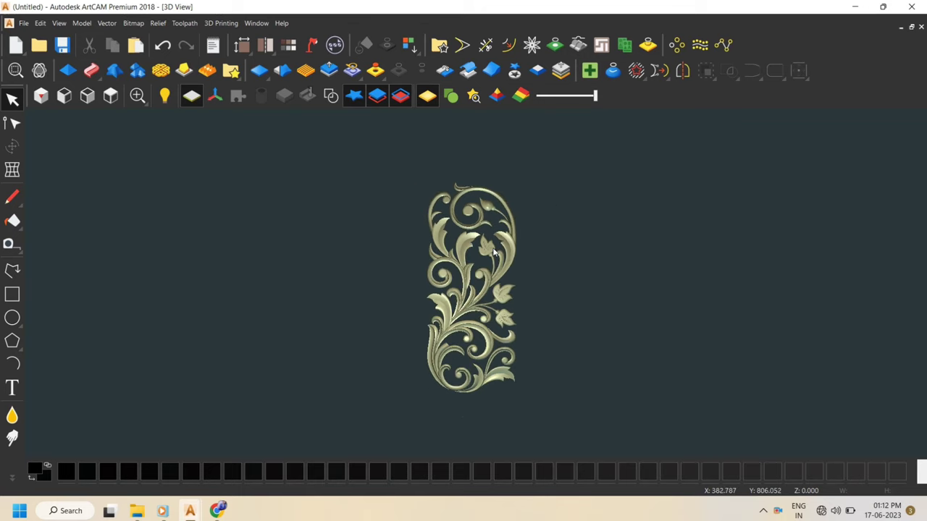
scroll(486, 289, up, 1)
scroll(556, 224, up, 2)
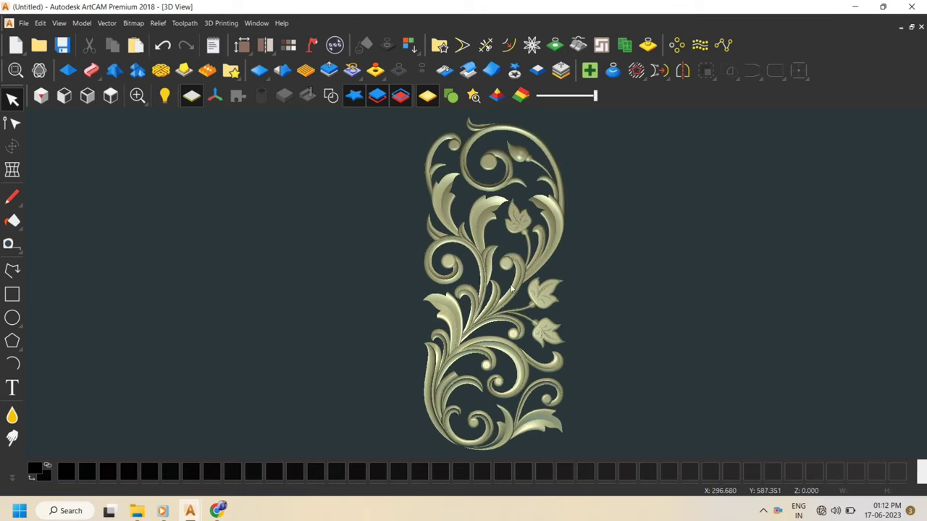
scroll(555, 239, down, 2)
scroll(511, 261, up, 2)
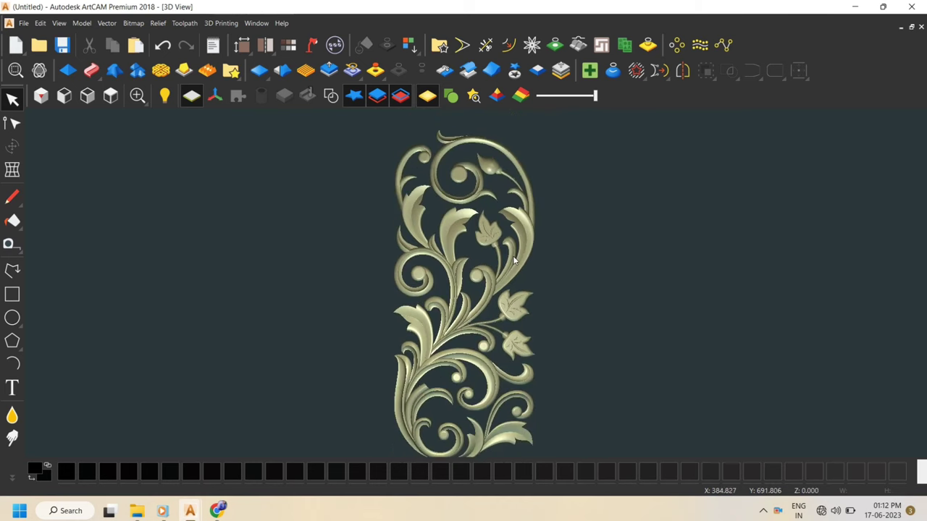
scroll(511, 260, down, 2)
scroll(522, 316, up, 2)
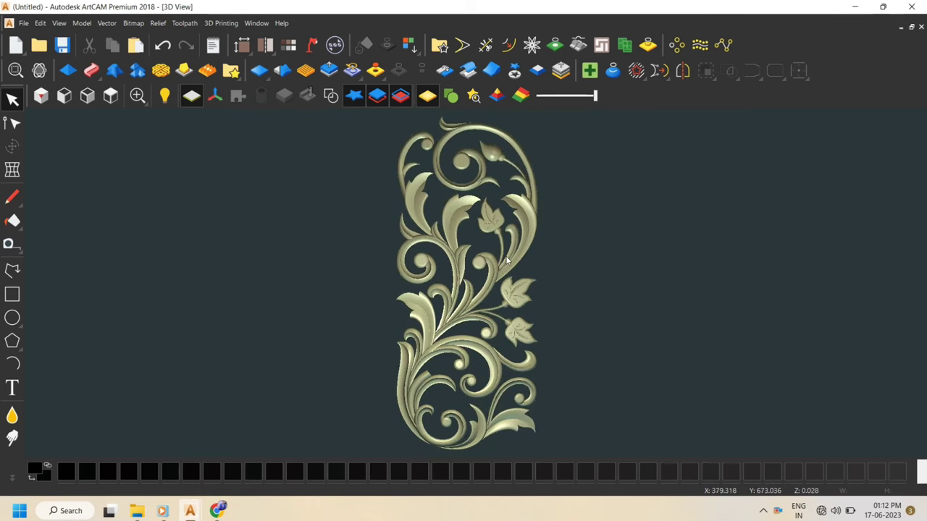
scroll(515, 256, down, 1)
scroll(479, 266, up, 3)
scroll(486, 310, down, 2)
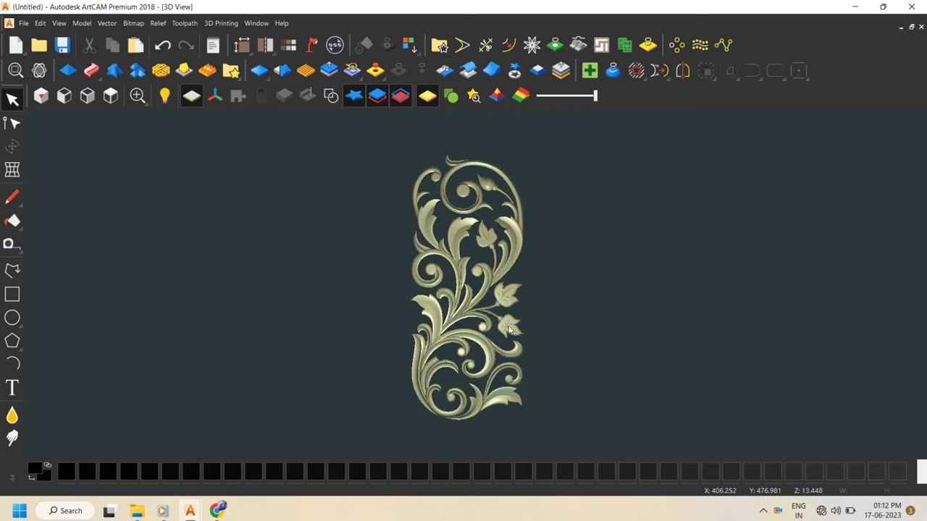